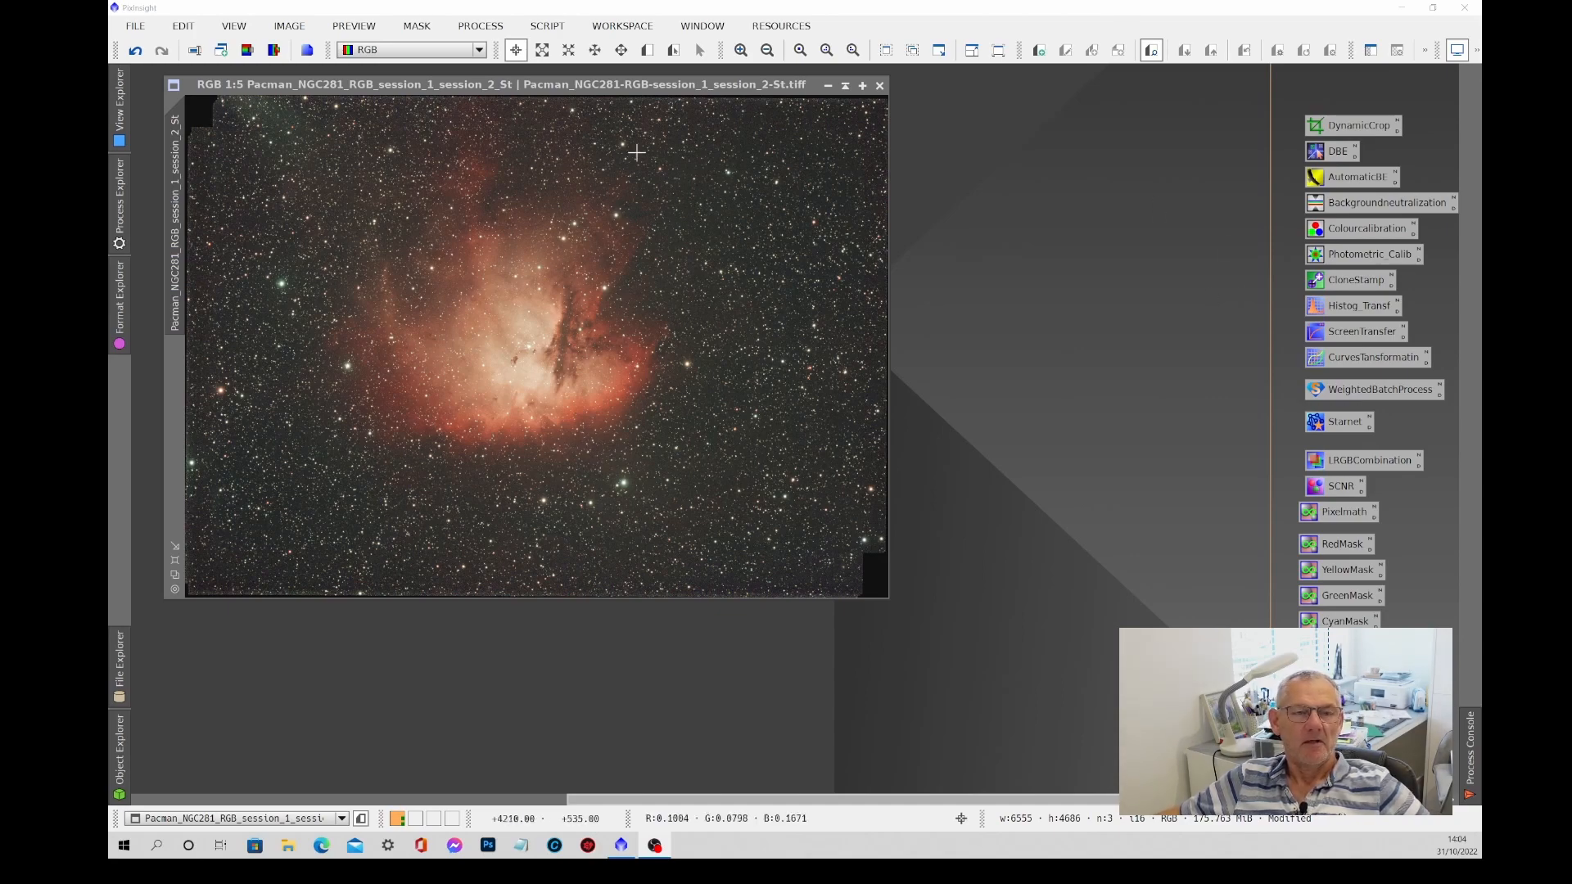
Crop the nebula image with DynamicCrop to about 5449 × 3727 pixels, excluding the black stacking edges and corners.
{"action": "mouse_move", "coordinate": [633, 90]}
{"action": "left_mouse_down"}
{"action": "mouse_move", "coordinate": [711, 87]}
{"action": "mouse_move", "coordinate": [649, 99]}
{"action": "left_mouse_up"}
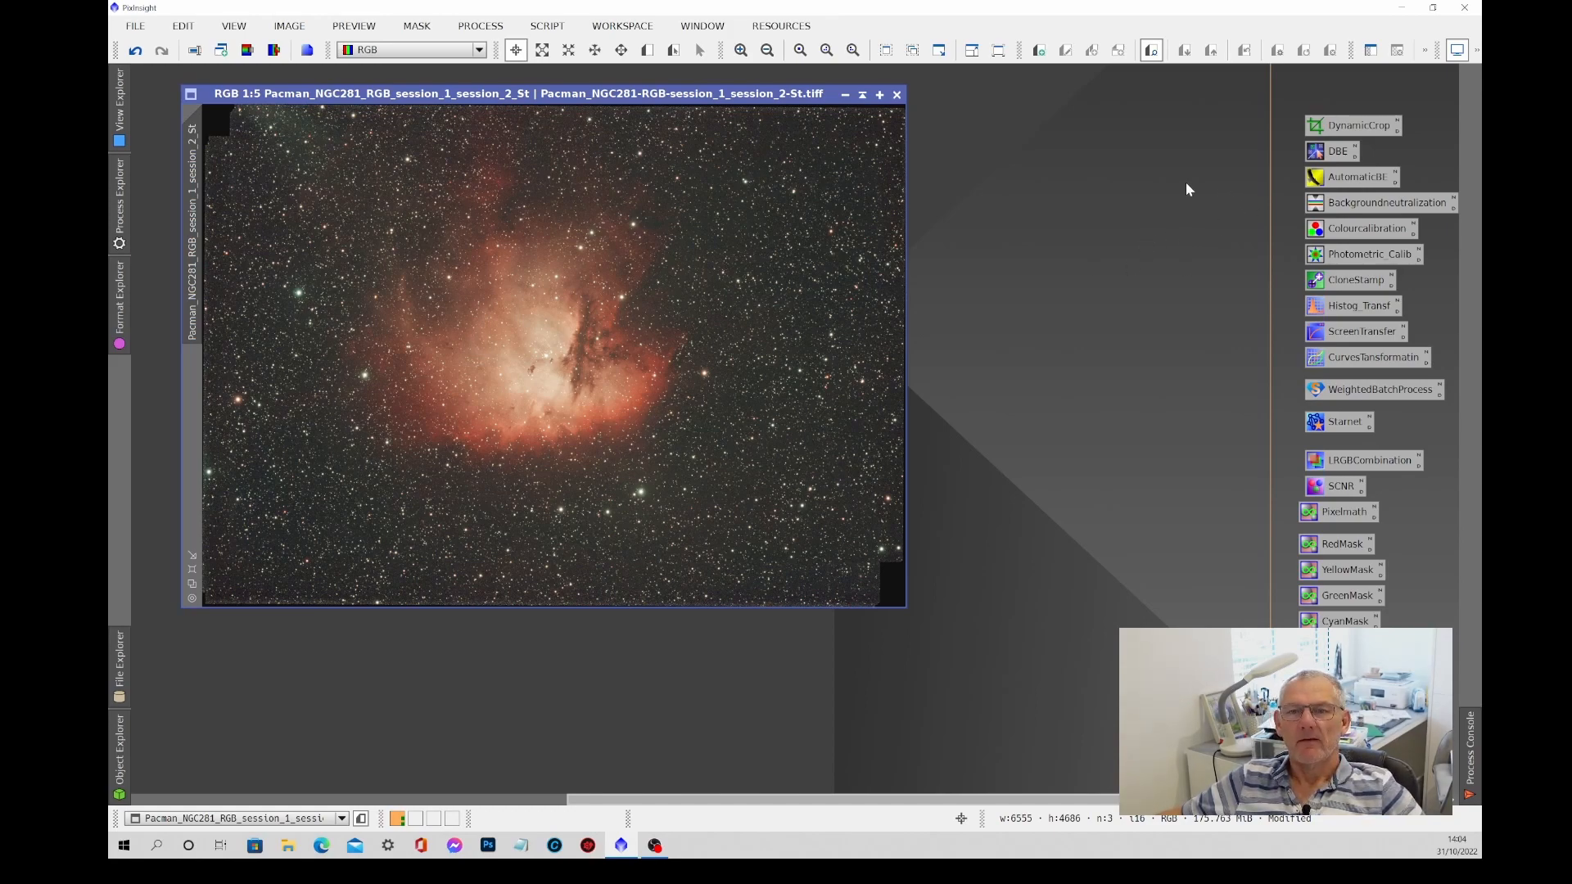
{"action": "double_click", "coordinate": [1354, 126]}
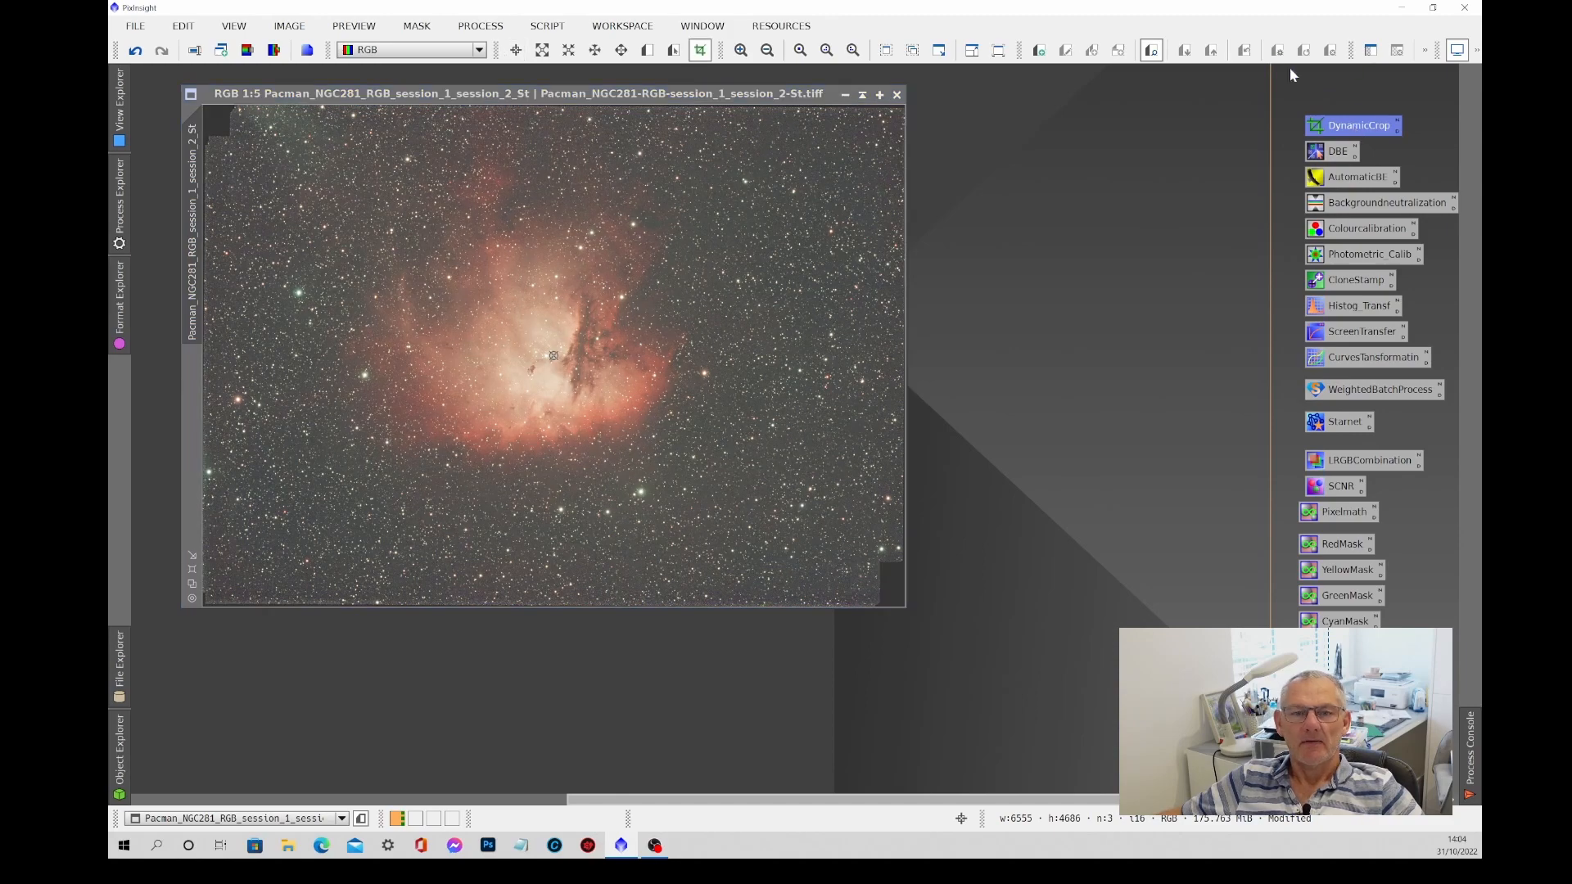
{"action": "scroll", "coordinate": [678, 320], "scroll_direction": "down", "scroll_amount": 2}
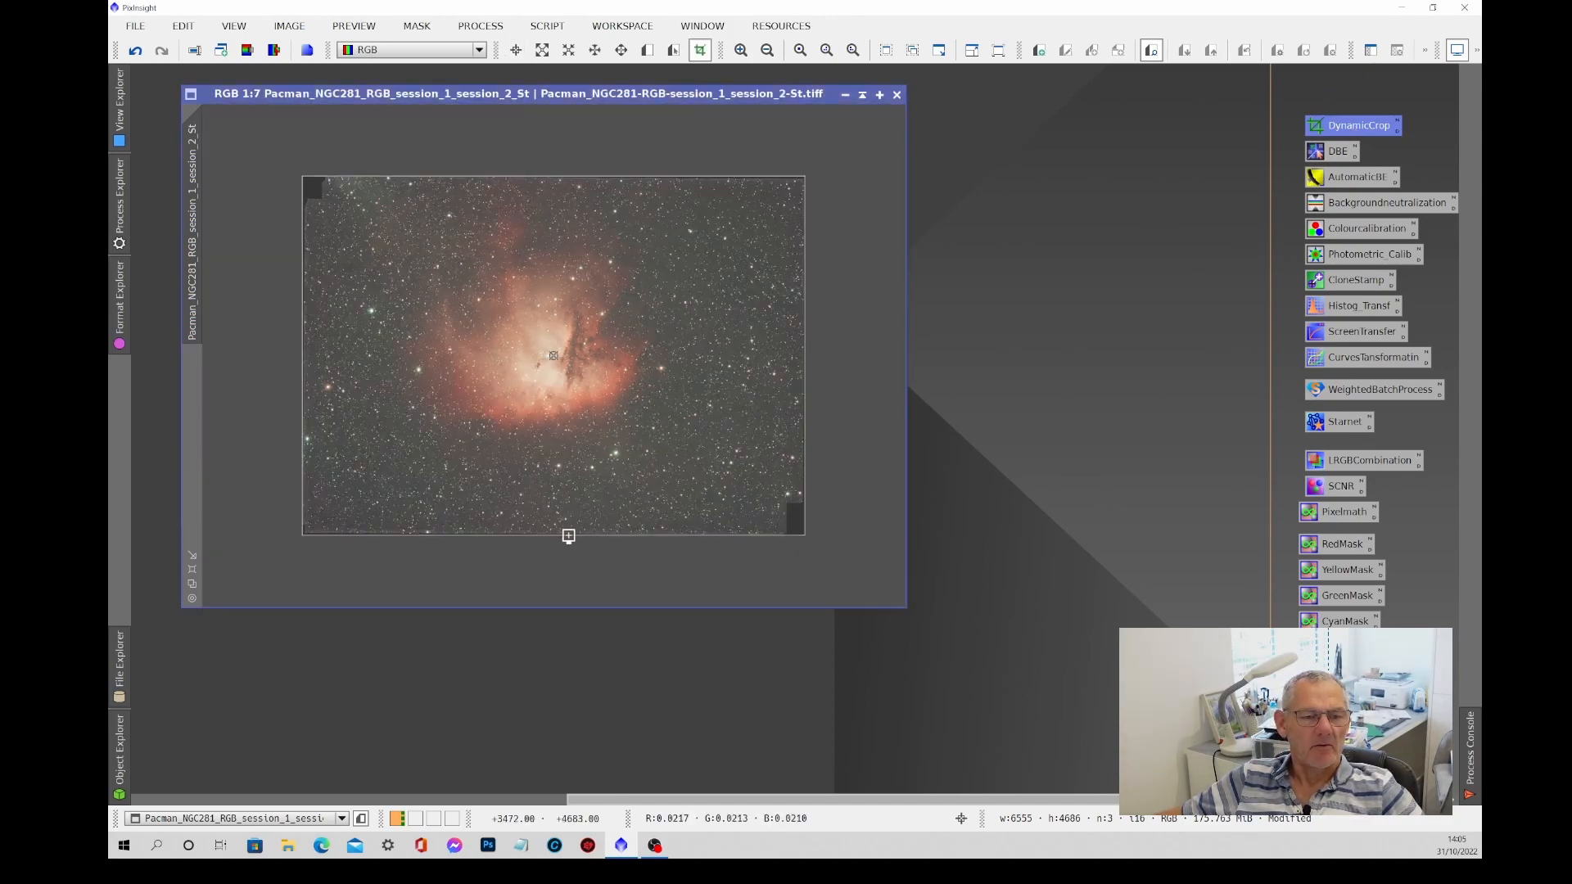
{"action": "left_click_drag", "start_coordinate": [569, 536], "coordinate": [578, 501]}
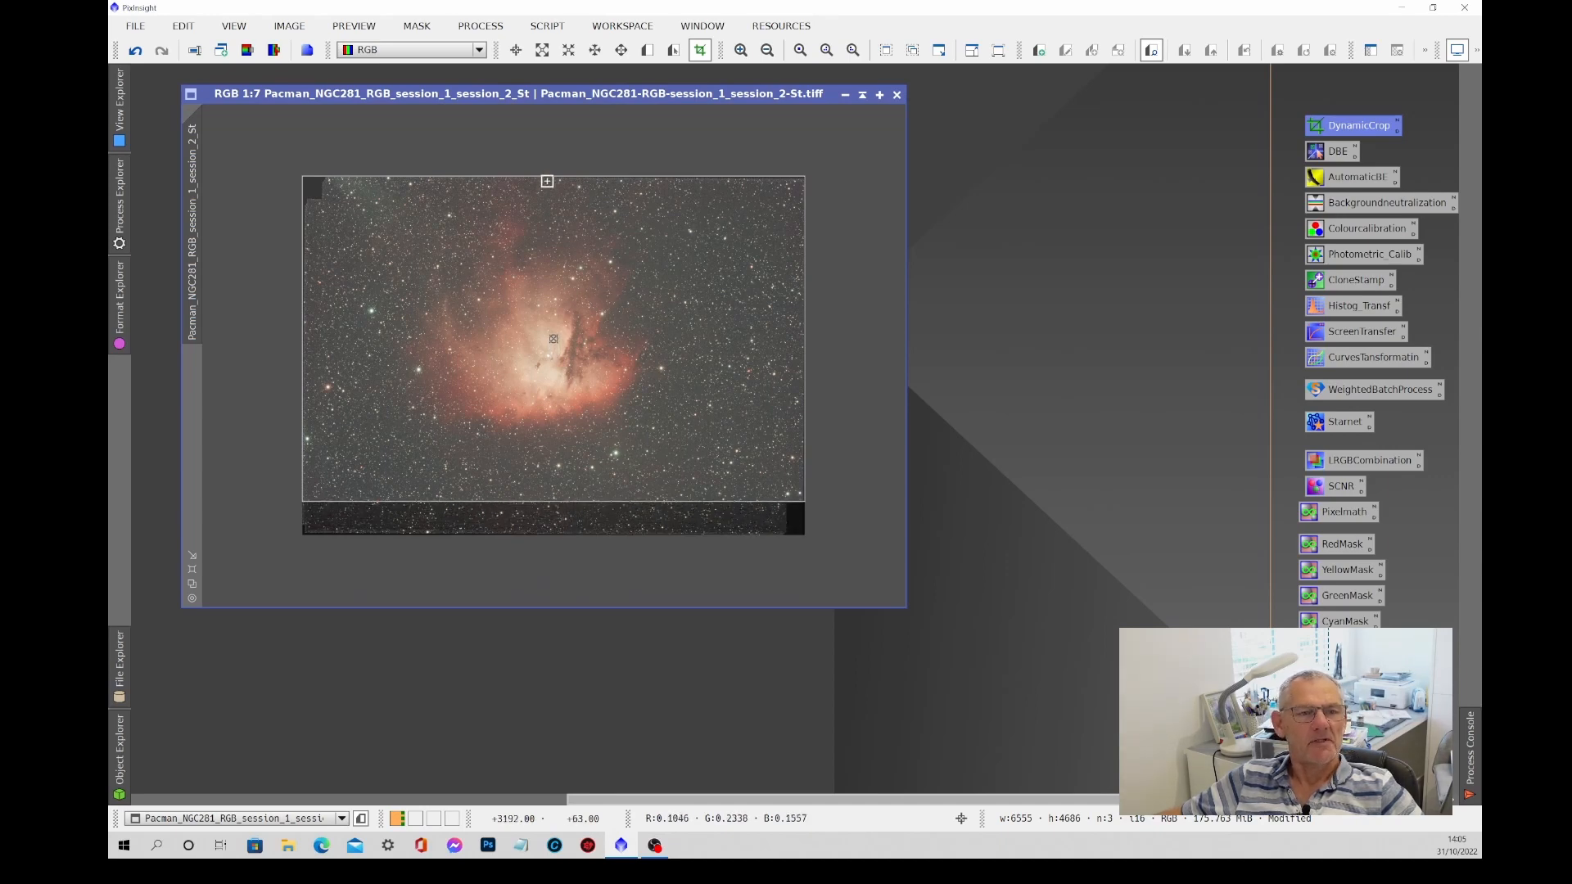
{"action": "left_click_drag", "start_coordinate": [549, 175], "coordinate": [553, 199]}
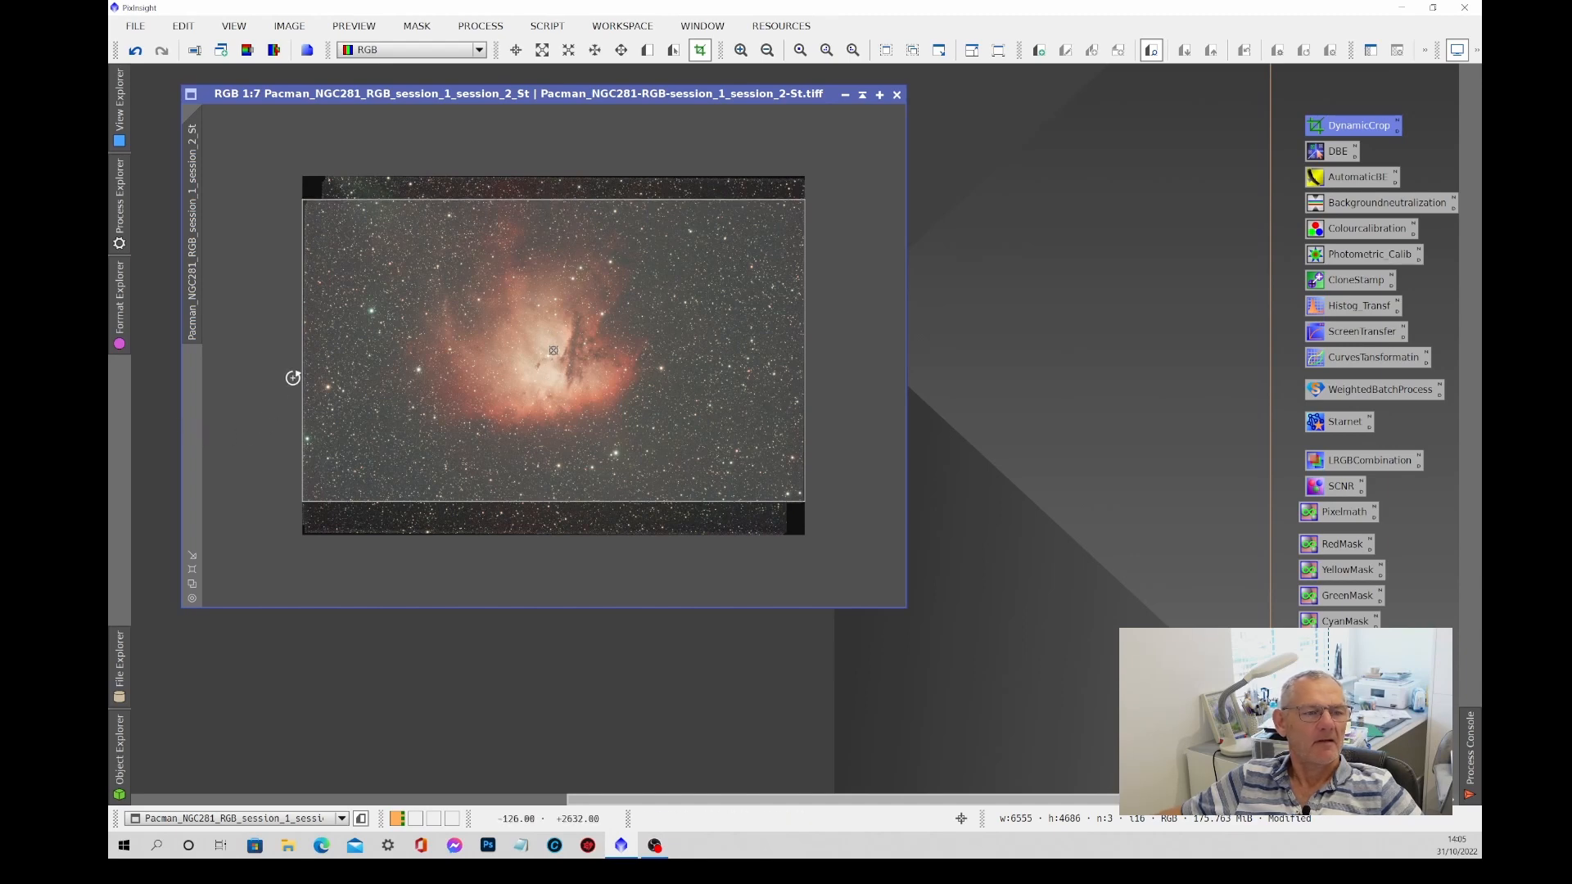
{"action": "left_click_drag", "start_coordinate": [299, 362], "coordinate": [326, 361]}
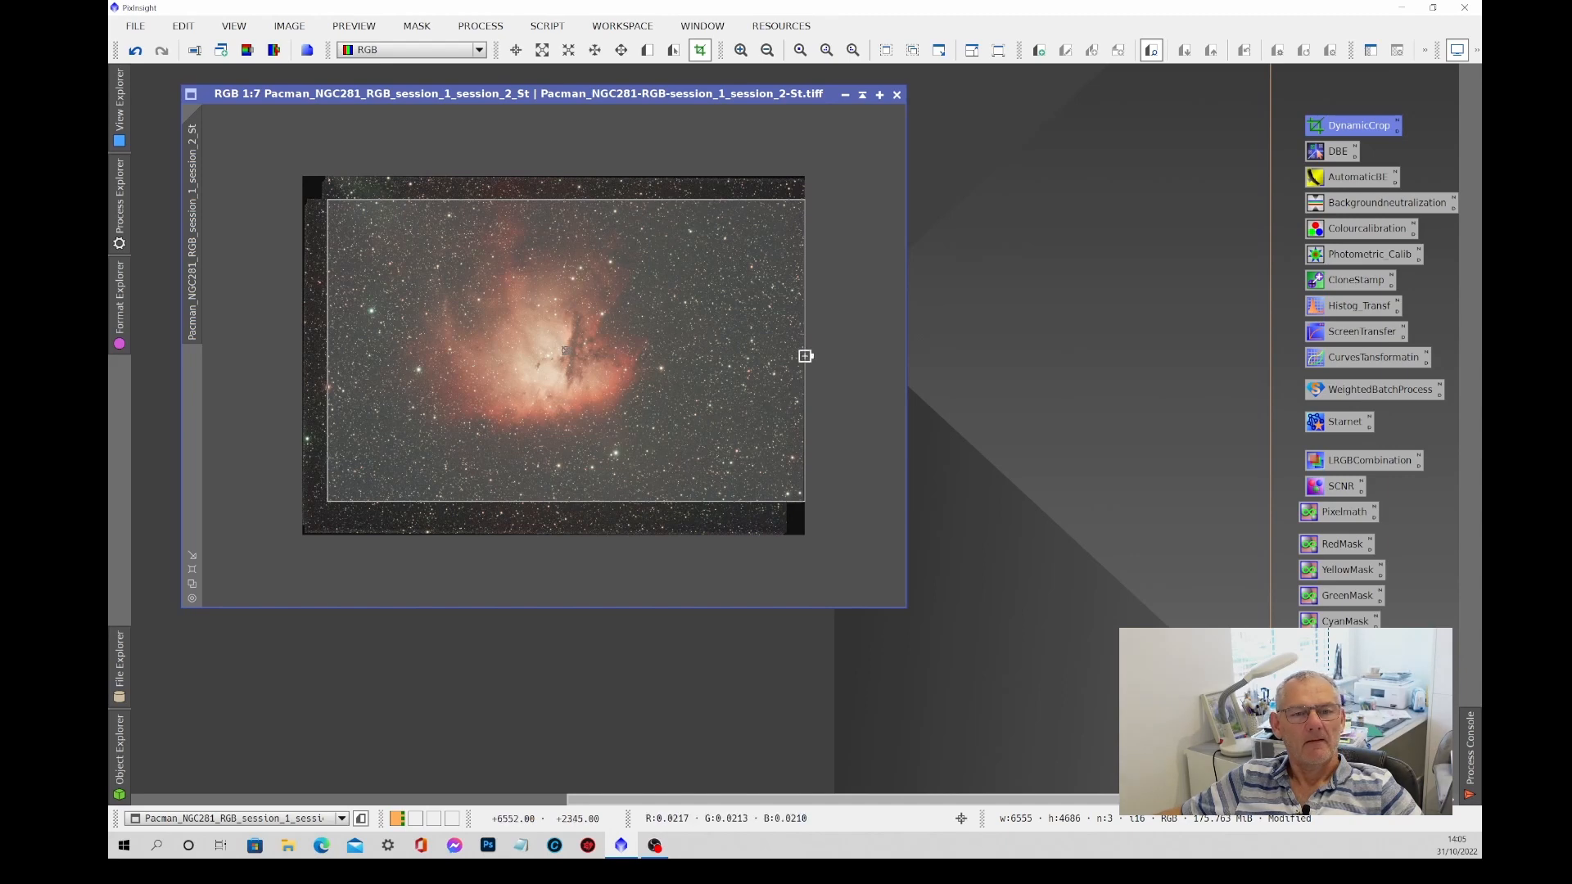
{"action": "left_click_drag", "start_coordinate": [804, 357], "coordinate": [767, 356]}
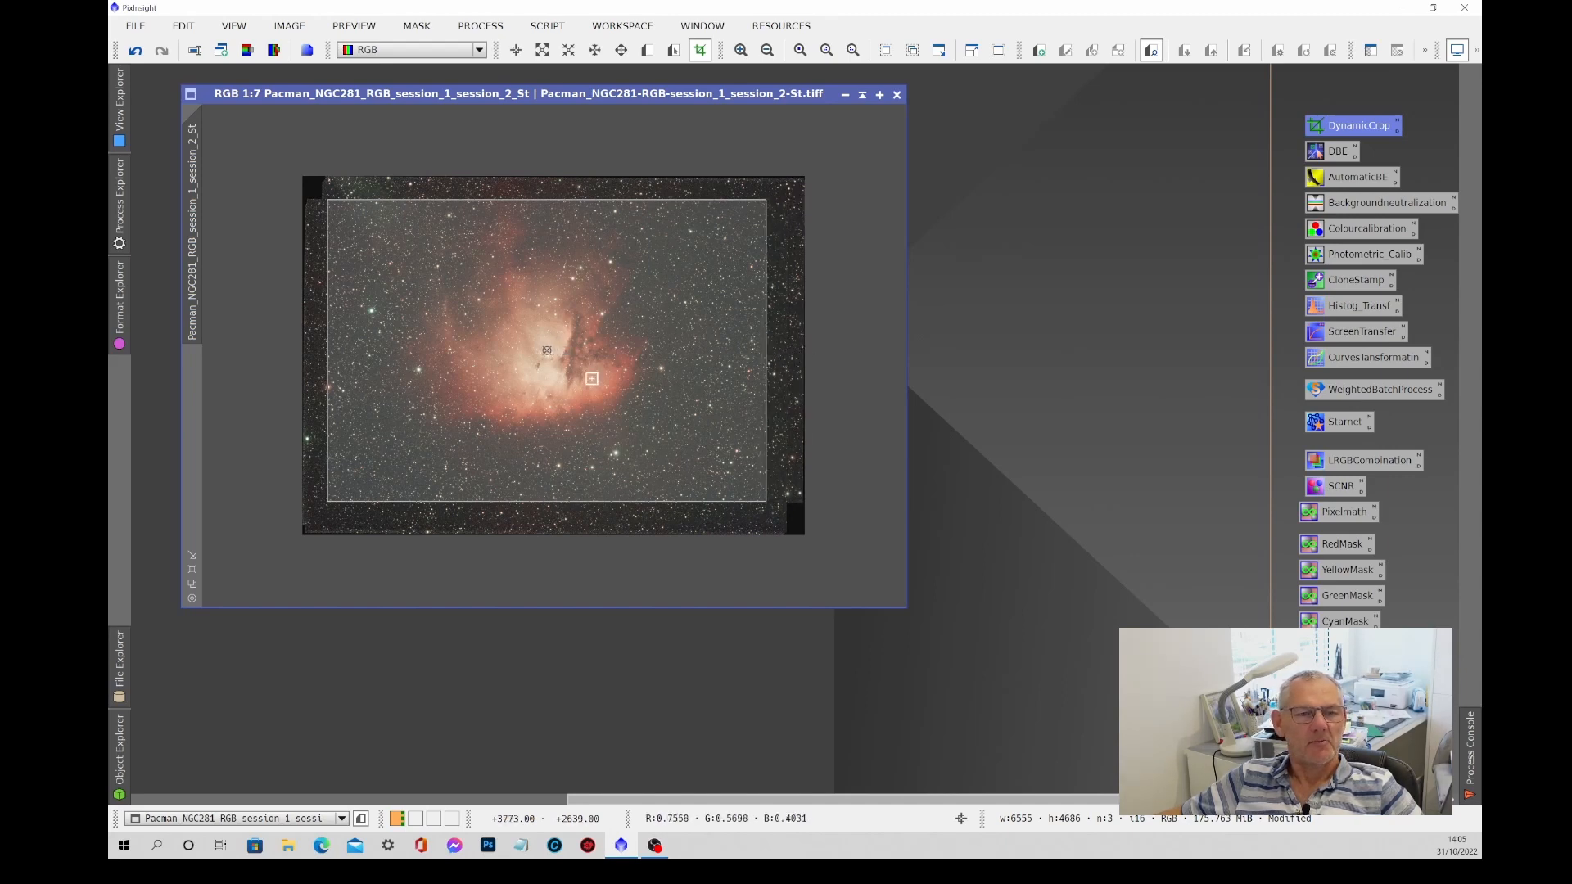
{"action": "mouse_move", "coordinate": [561, 381]}
{"action": "left_mouse_down"}
{"action": "mouse_move", "coordinate": [552, 352]}
{"action": "mouse_move", "coordinate": [560, 368]}
{"action": "left_mouse_up"}
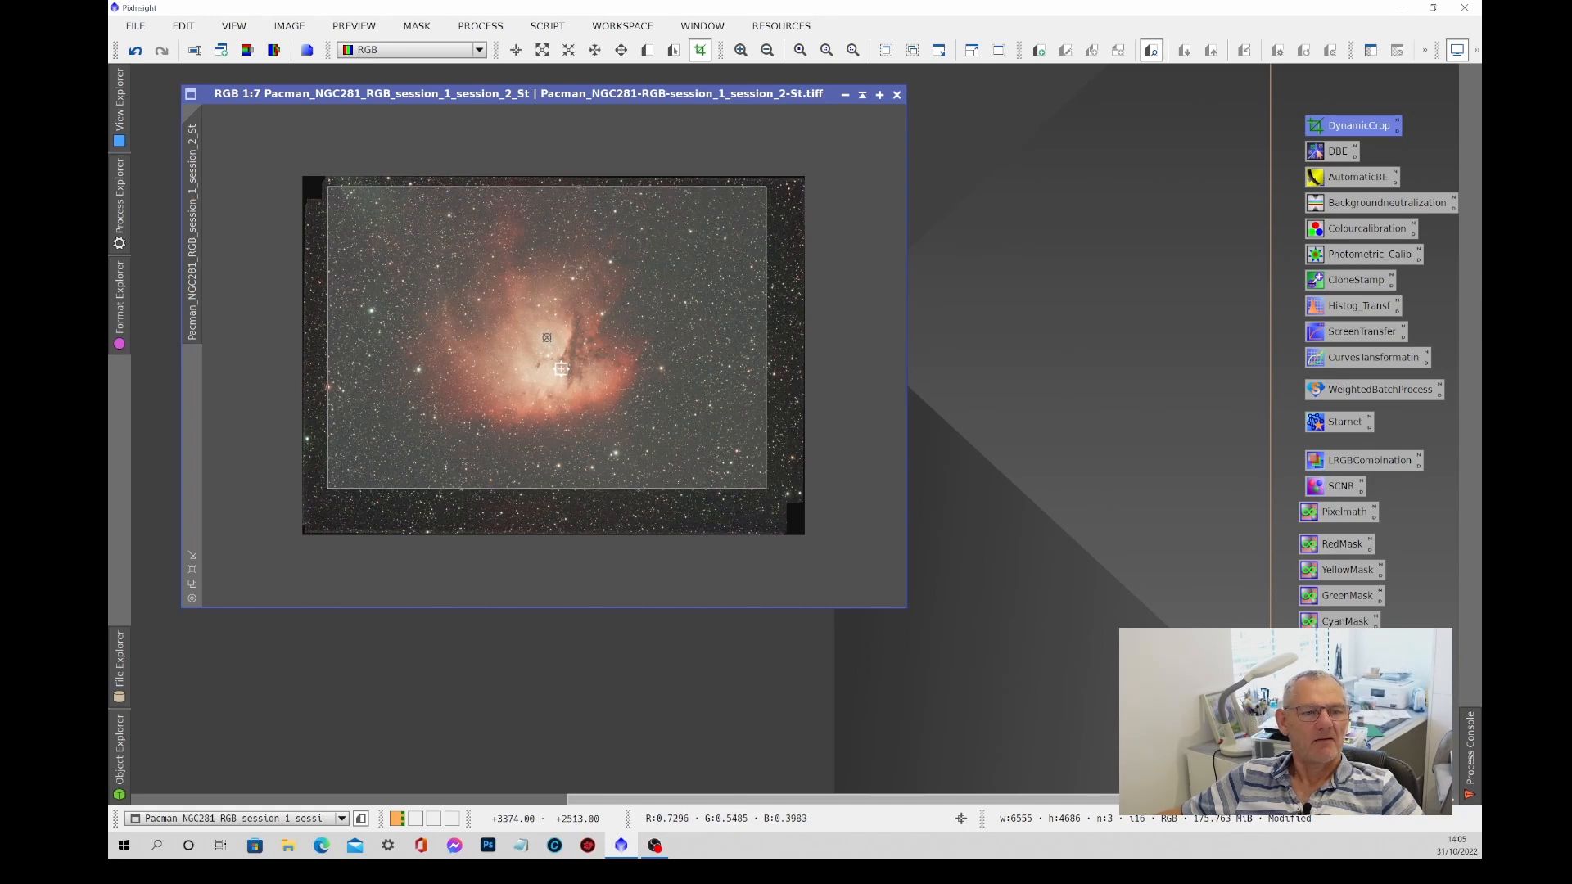
{"action": "left_click_drag", "start_coordinate": [768, 355], "coordinate": [747, 355]}
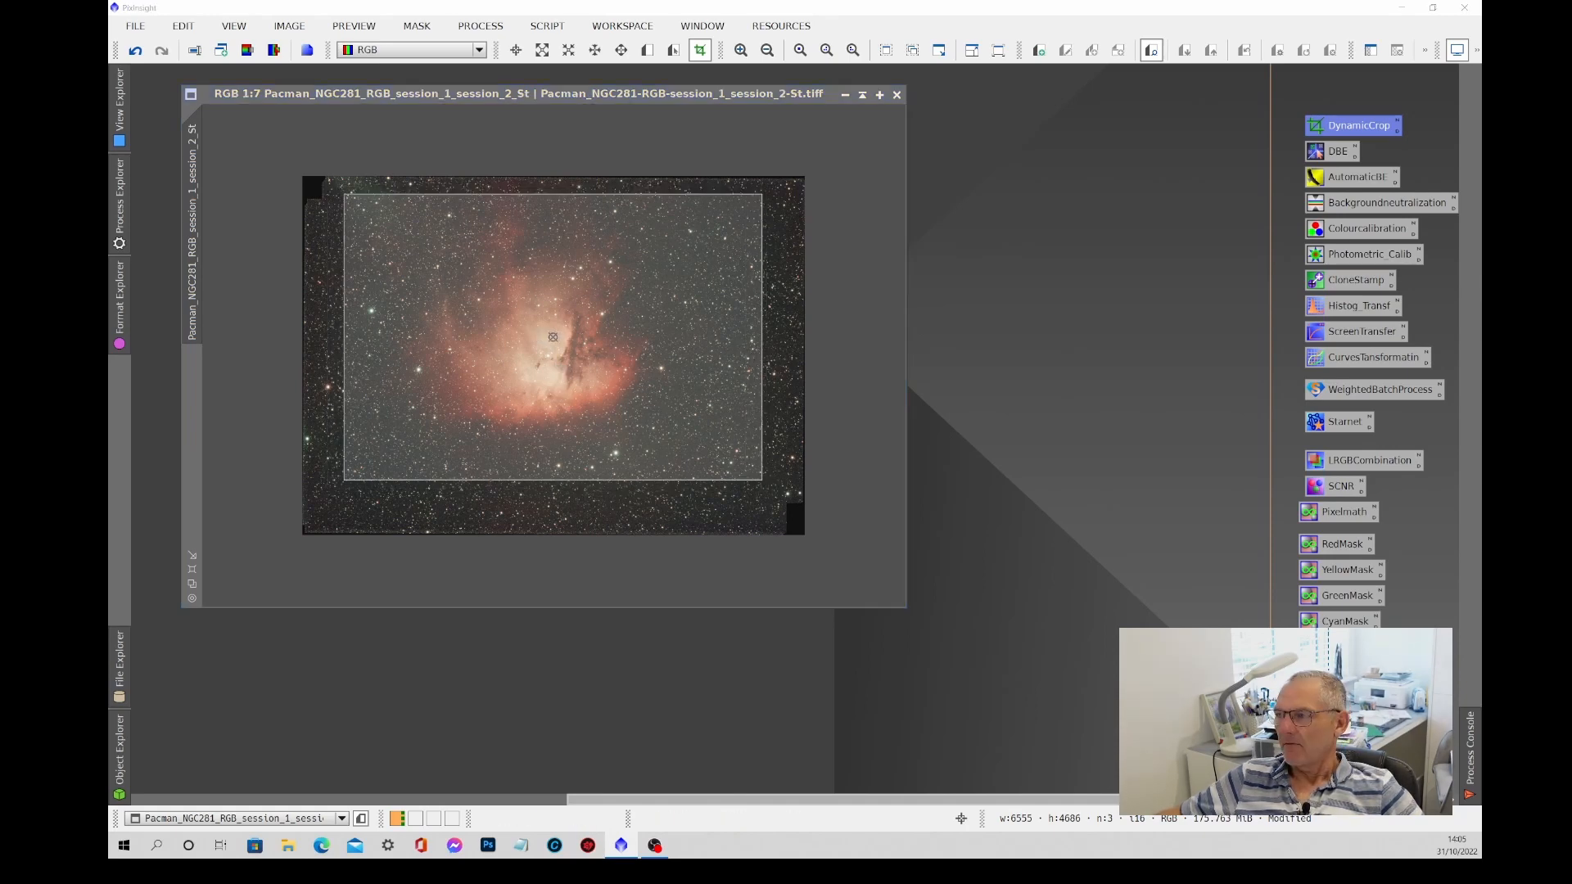
{"action": "left_click_drag", "start_coordinate": [1118, 80], "coordinate": [1182, 128]}
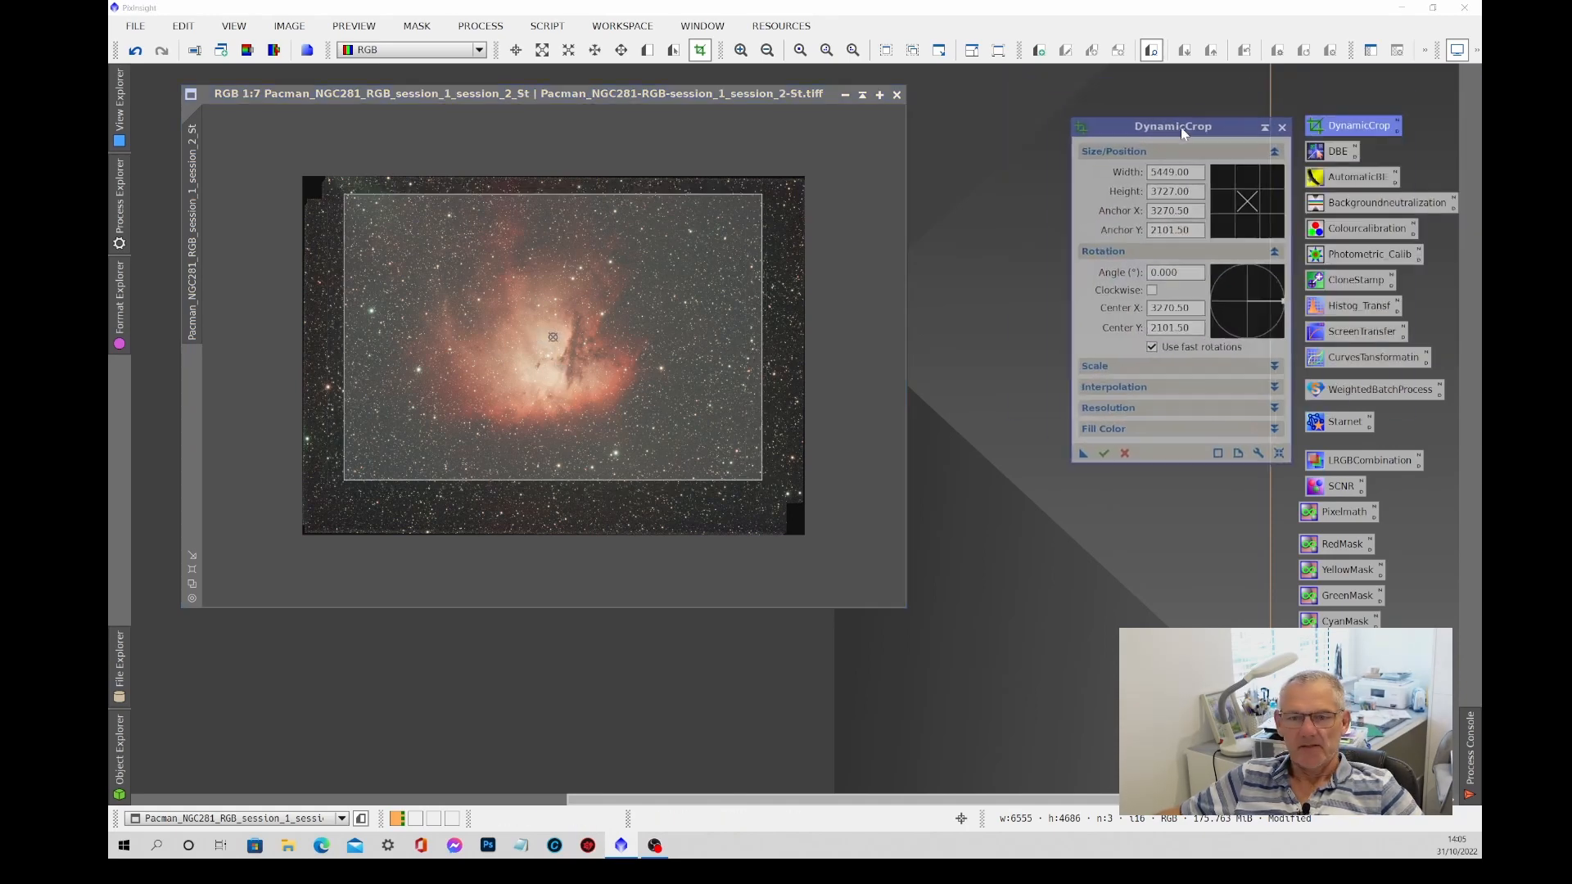
{"action": "left_click", "coordinate": [1104, 455]}
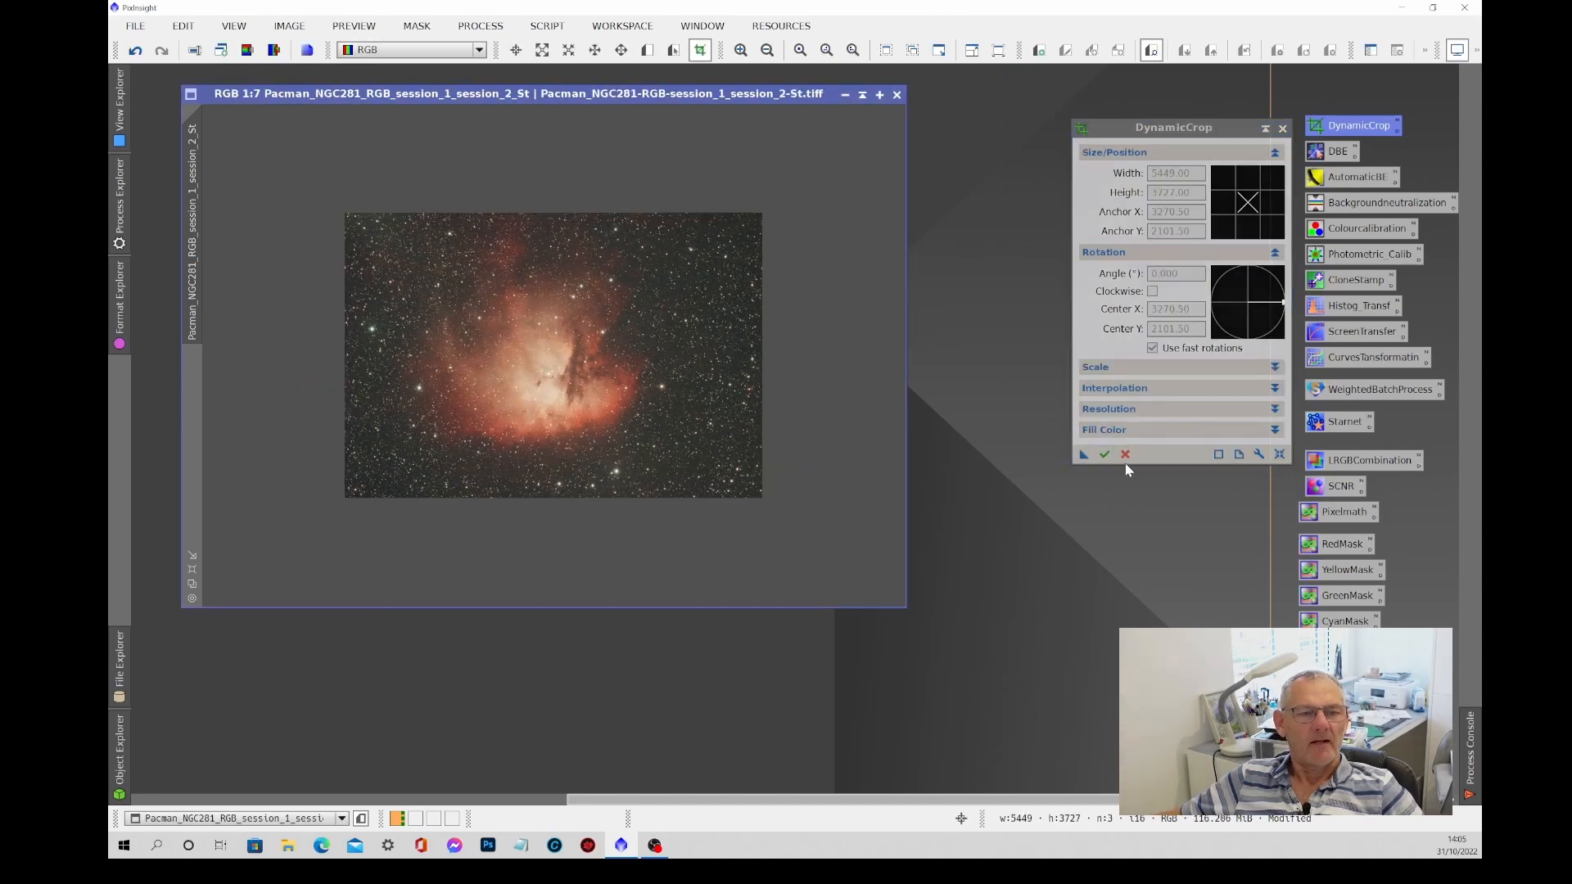
{"action": "left_click", "coordinate": [1283, 129]}
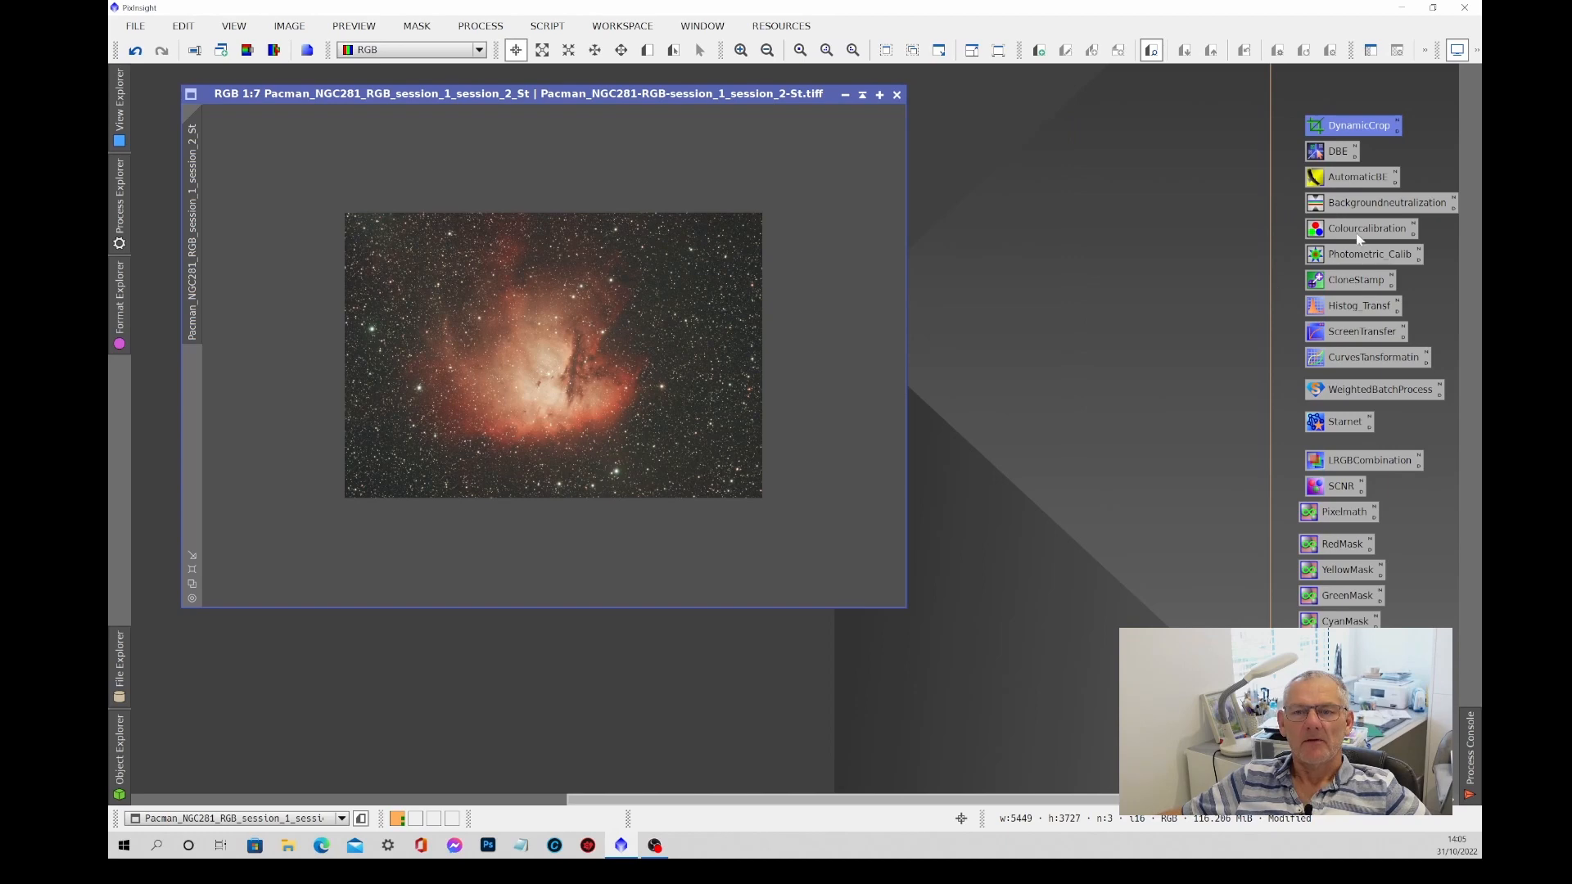
Neutralize the image background with the default BackgroundNeutralization settings and reduce noise with NoiseXTerminator at Denoise 0.95 and Detail 0.15.
{"action": "double_click", "coordinate": [1373, 205]}
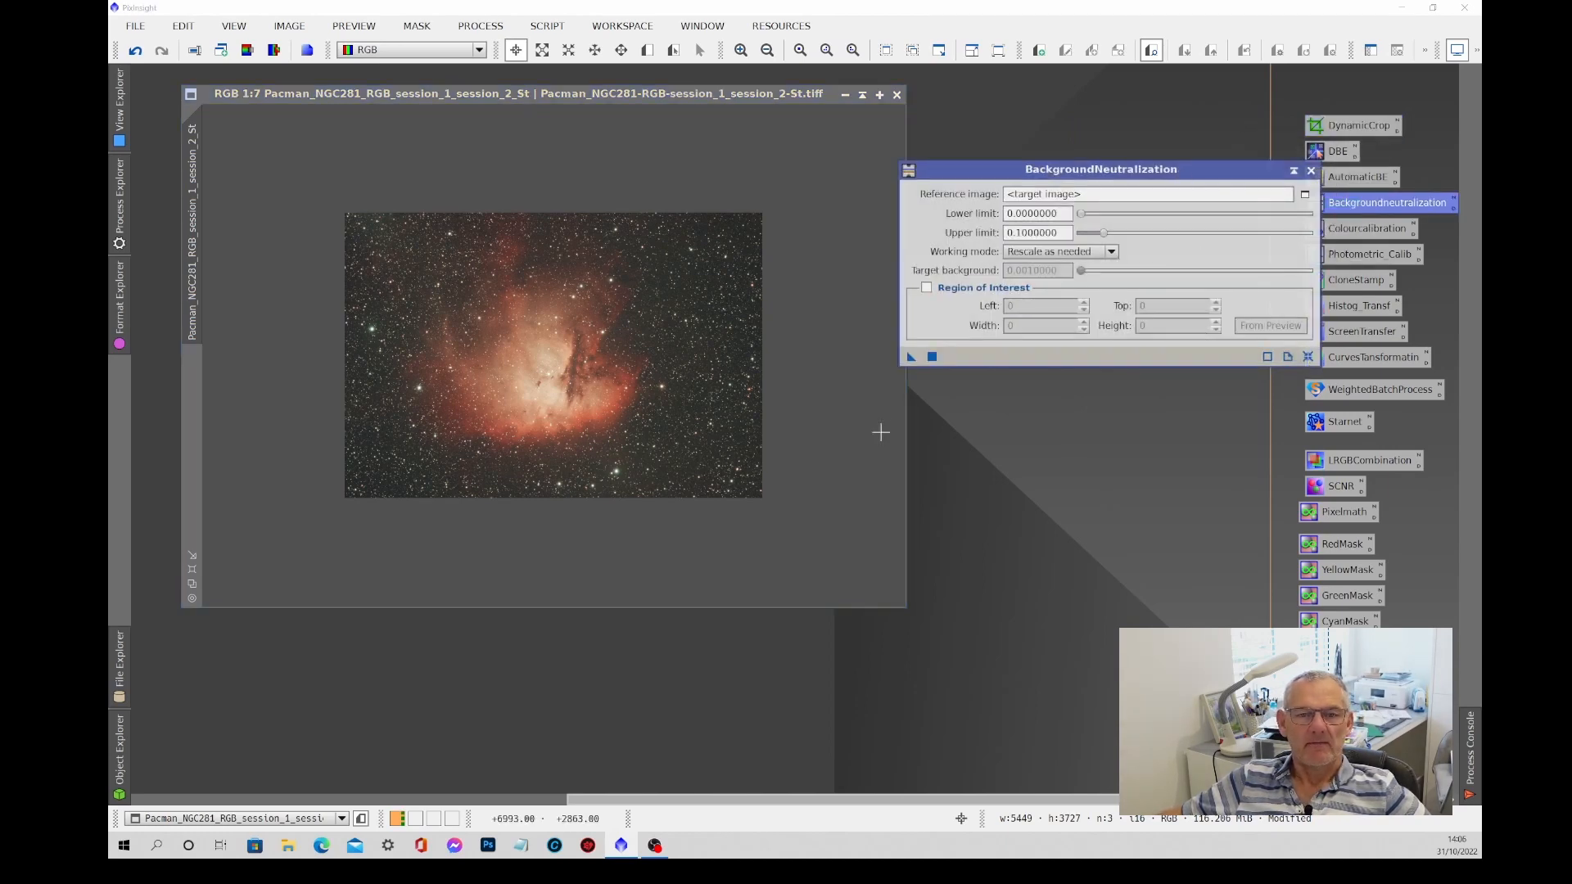
{"action": "left_click", "coordinate": [601, 381]}
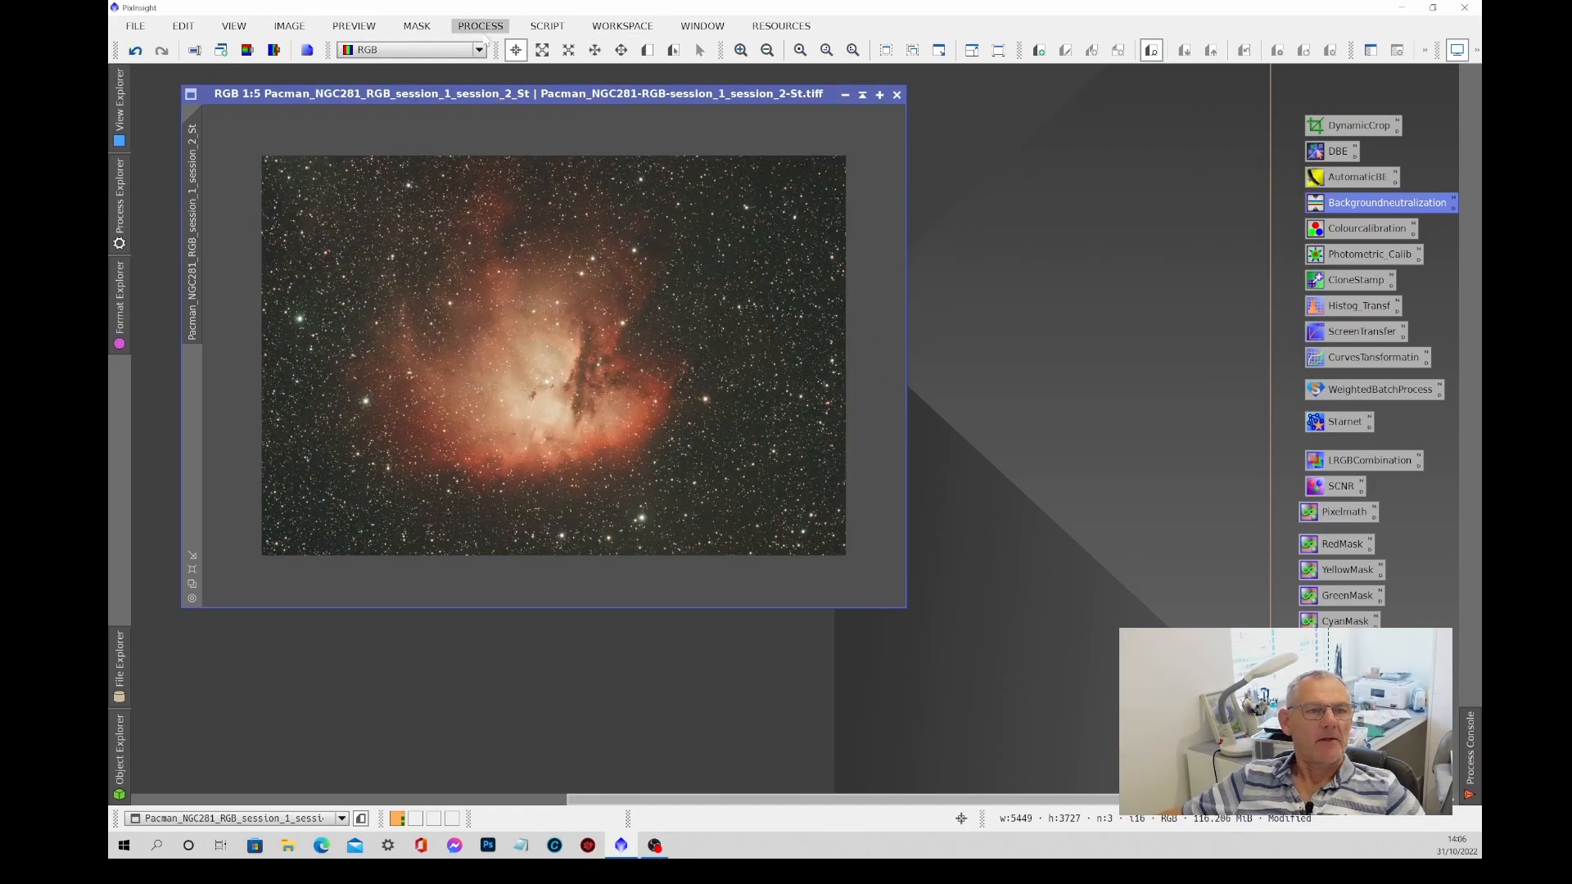
{"action": "left_click", "coordinate": [483, 26]}
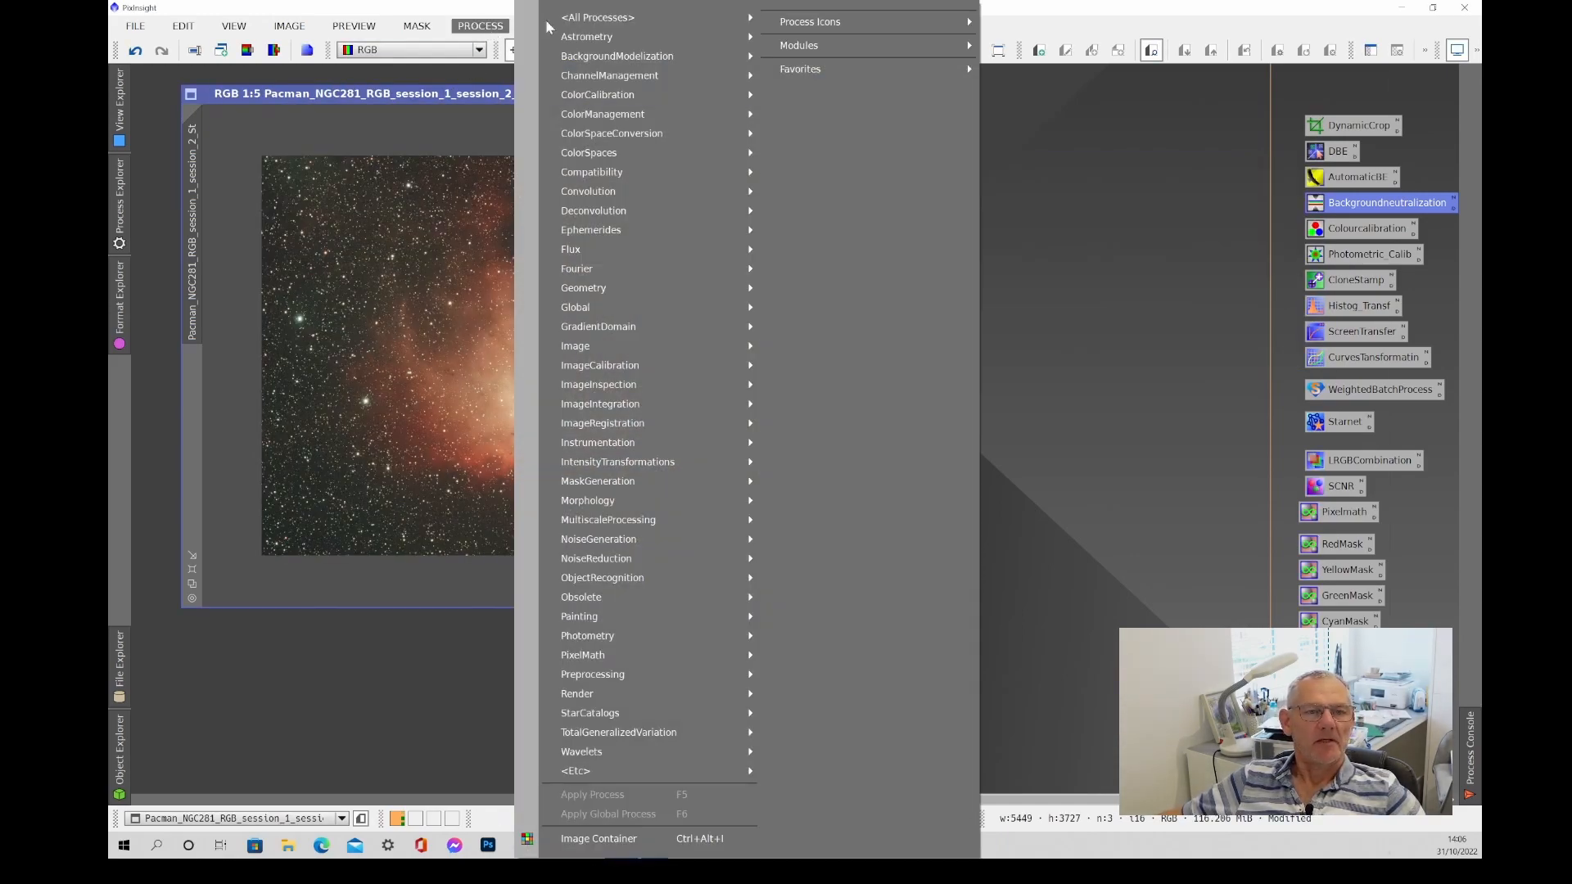
{"action": "mouse_move", "coordinate": [591, 18]}
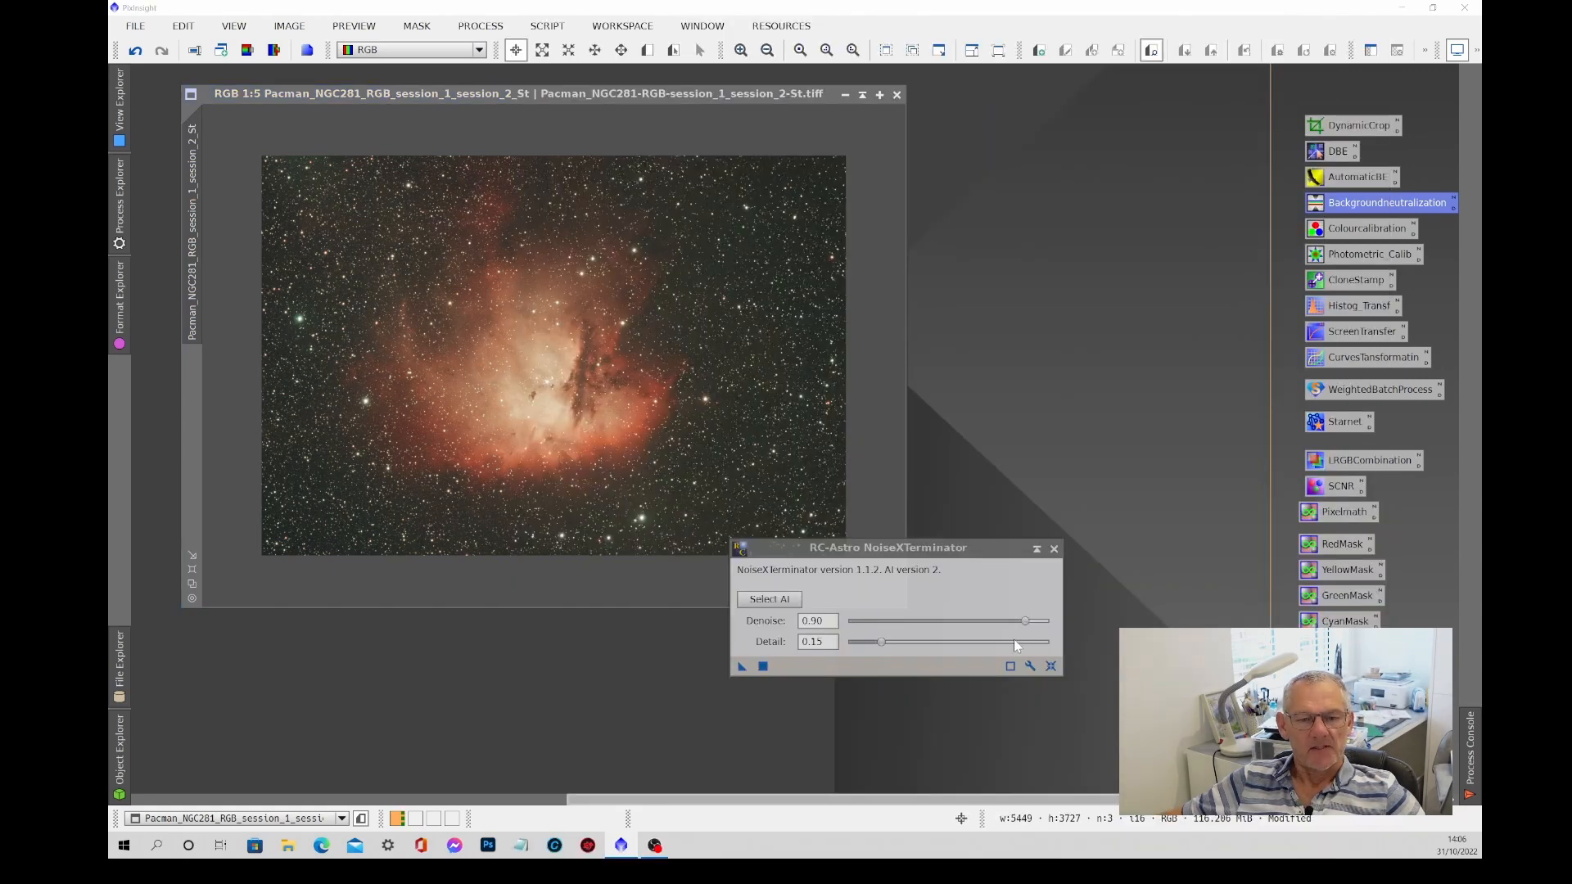
{"action": "left_click", "coordinate": [1026, 623]}
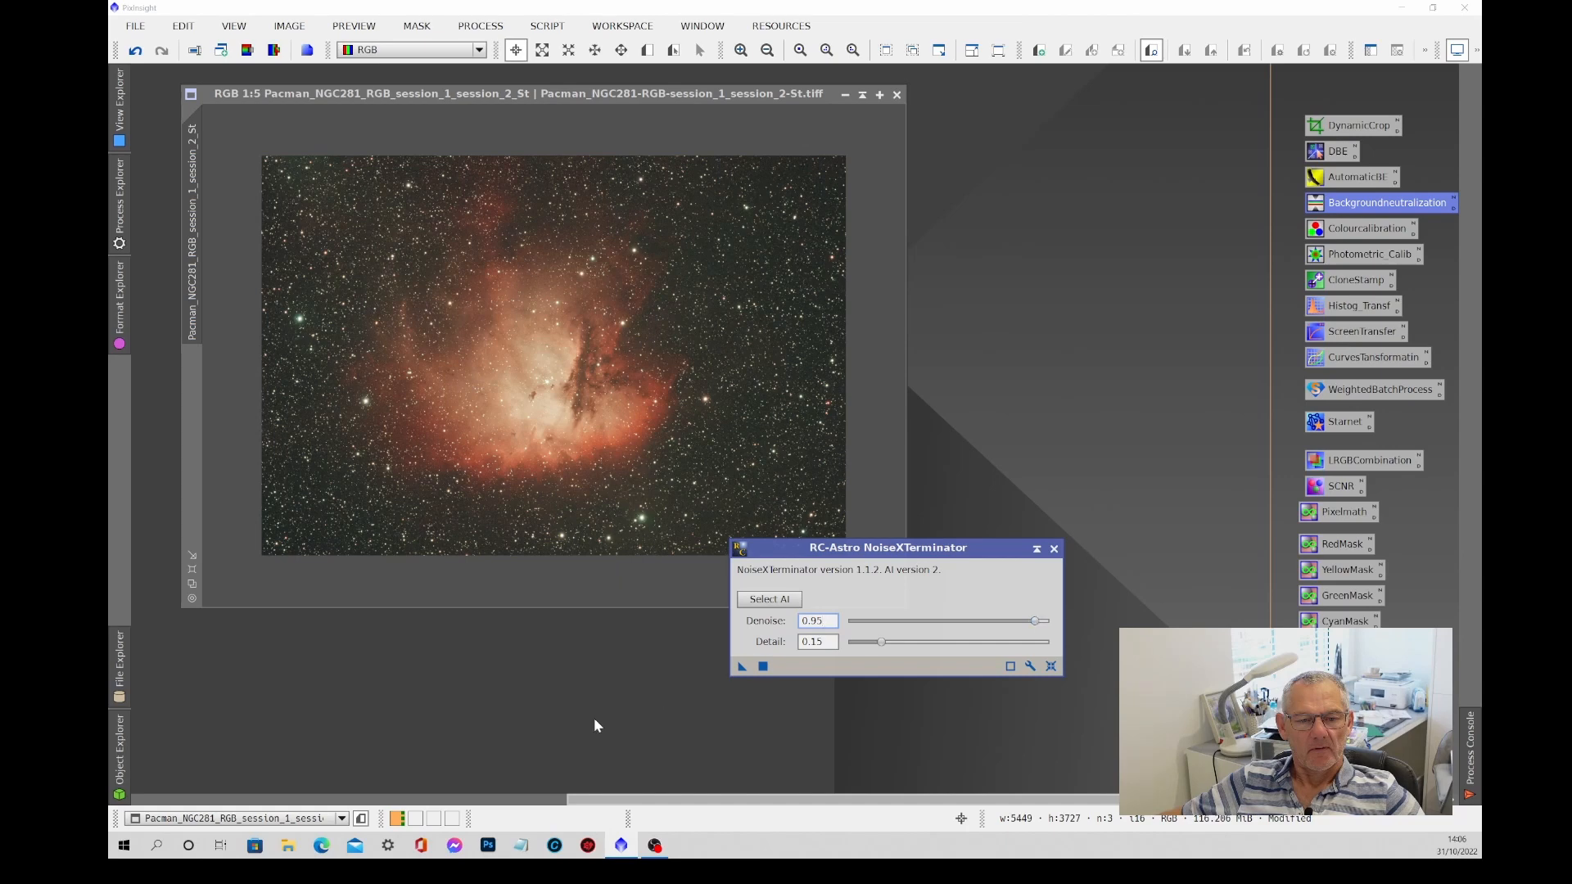
{"action": "left_click", "coordinate": [742, 667]}
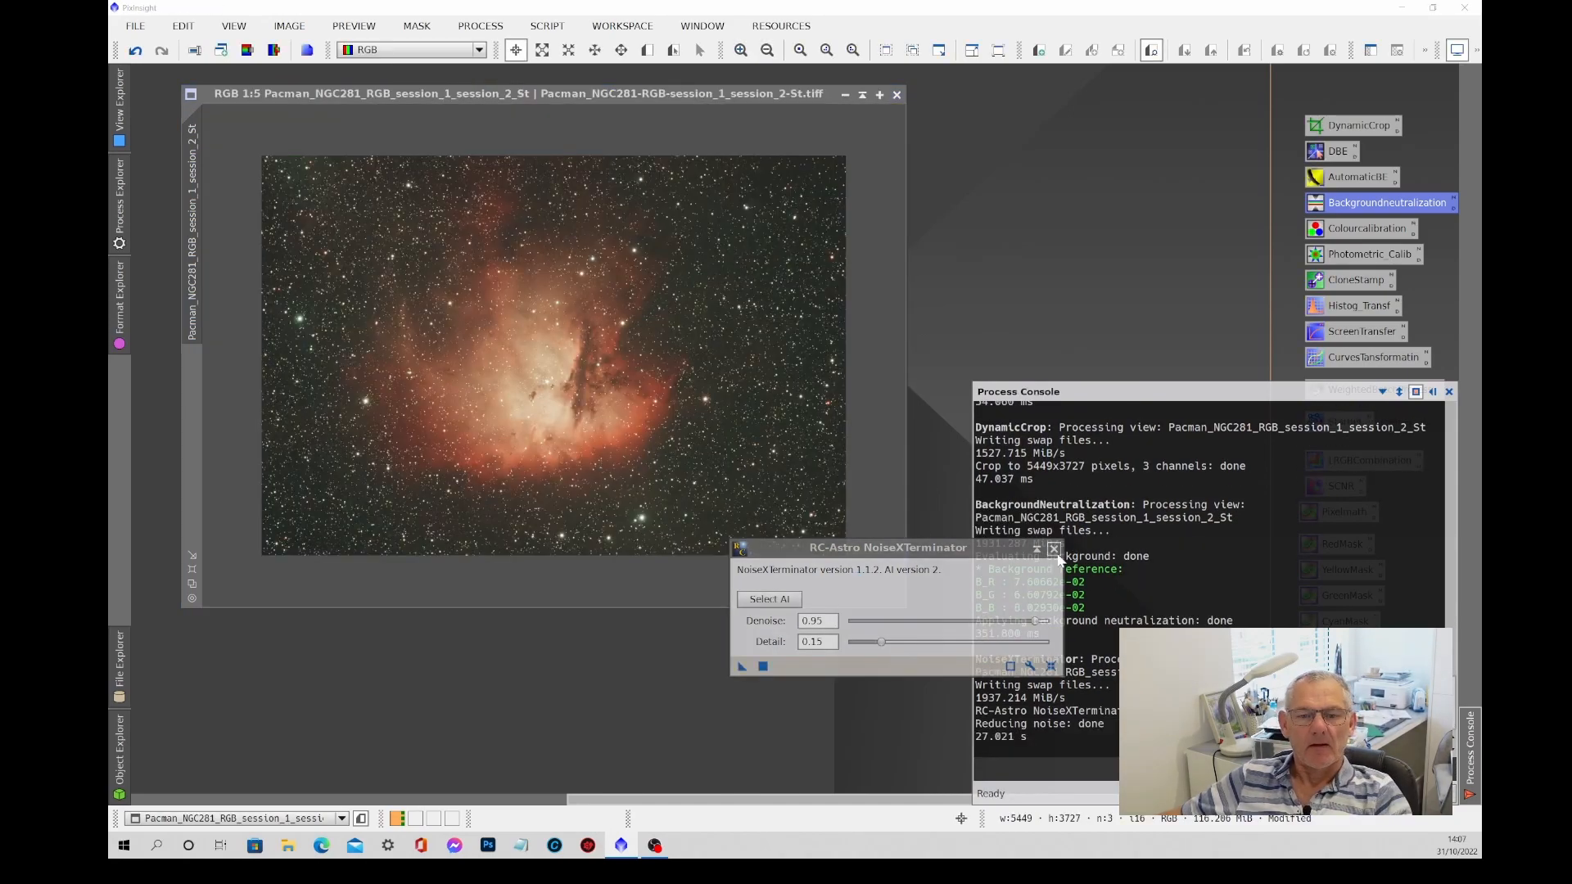
{"action": "left_click", "coordinate": [1449, 392]}
Examine the denoised nebula's core, dark lanes and stars at close magnification to judge the noise reduction.
{"action": "scroll", "coordinate": [446, 368], "scroll_direction": "up", "scroll_amount": 3}
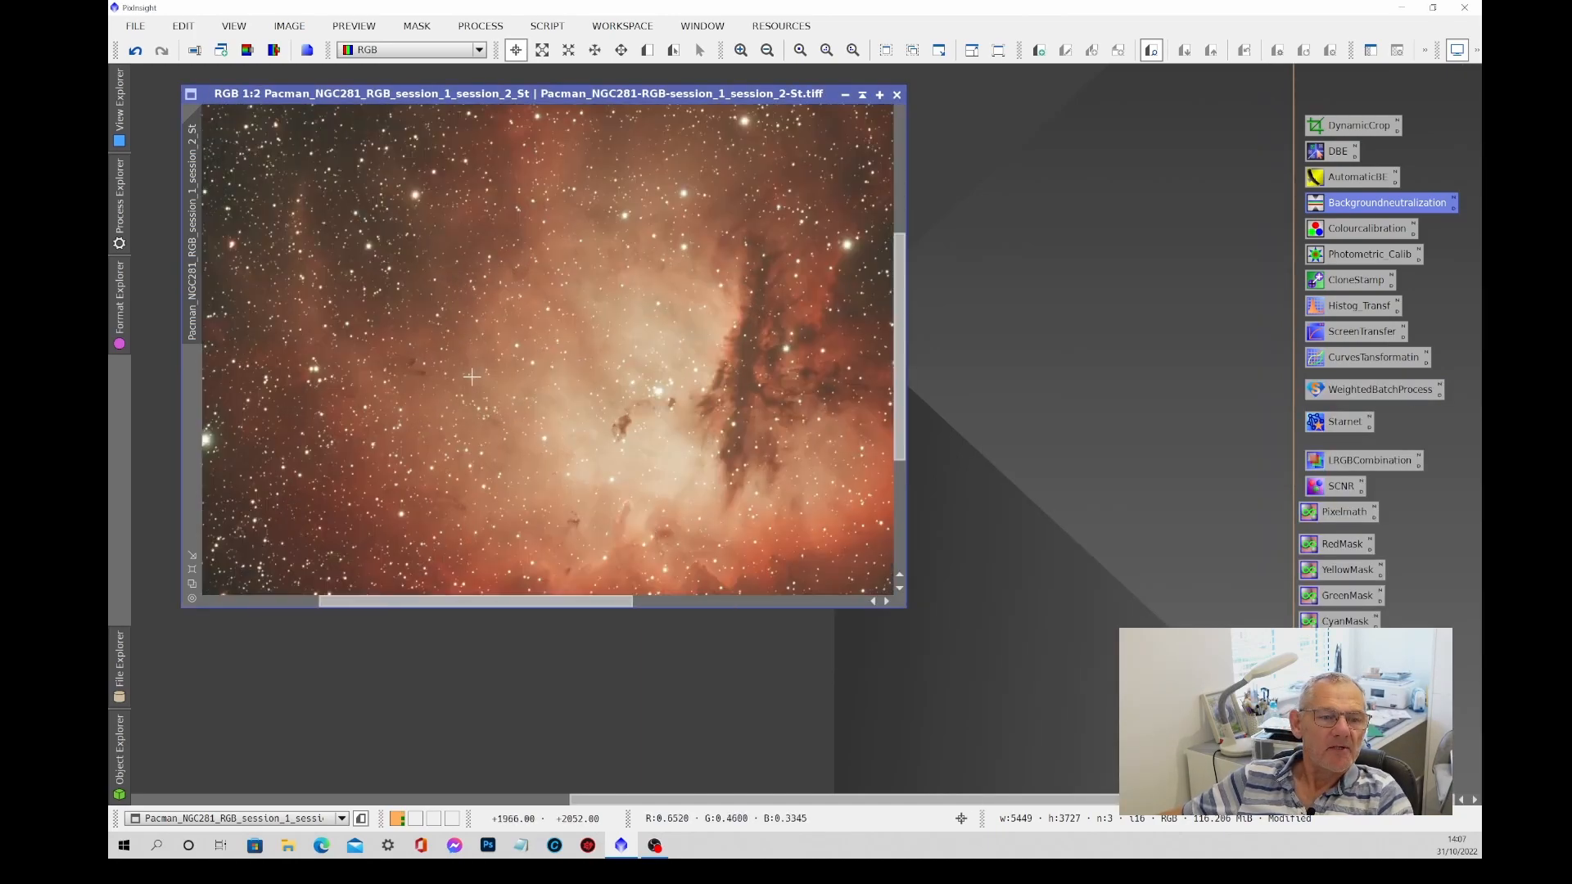
{"action": "scroll", "coordinate": [471, 377], "scroll_direction": "up", "scroll_amount": 1}
{"action": "scroll", "coordinate": [737, 468], "scroll_direction": "up", "scroll_amount": 1}
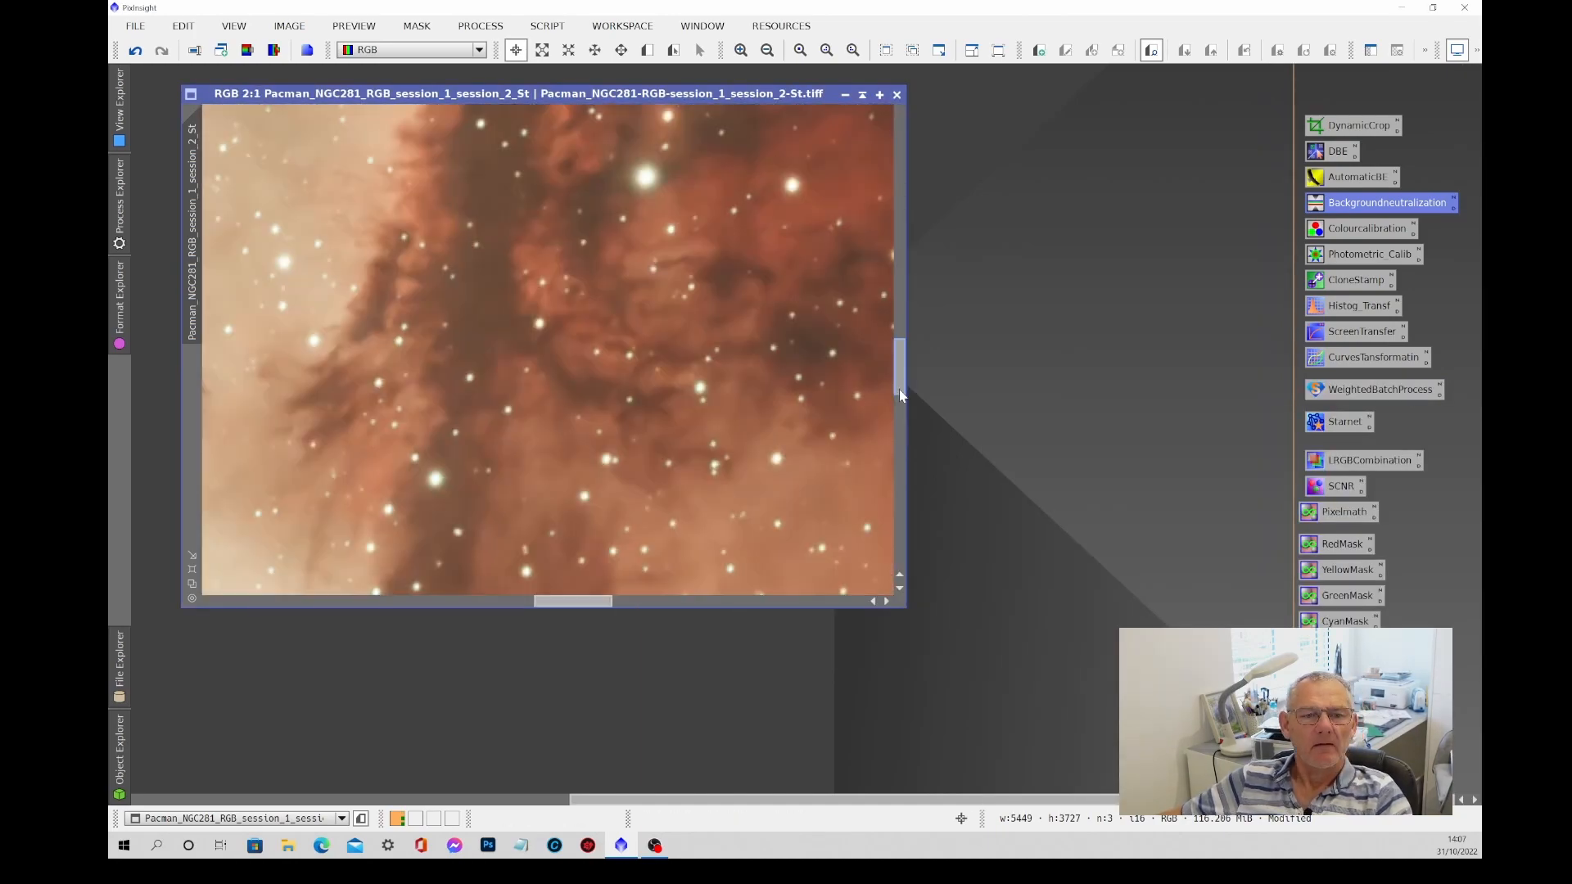
{"action": "mouse_move", "coordinate": [899, 389]}
{"action": "left_mouse_down"}
{"action": "mouse_move", "coordinate": [920, 460]}
{"action": "mouse_move", "coordinate": [925, 397]}
{"action": "left_mouse_up"}
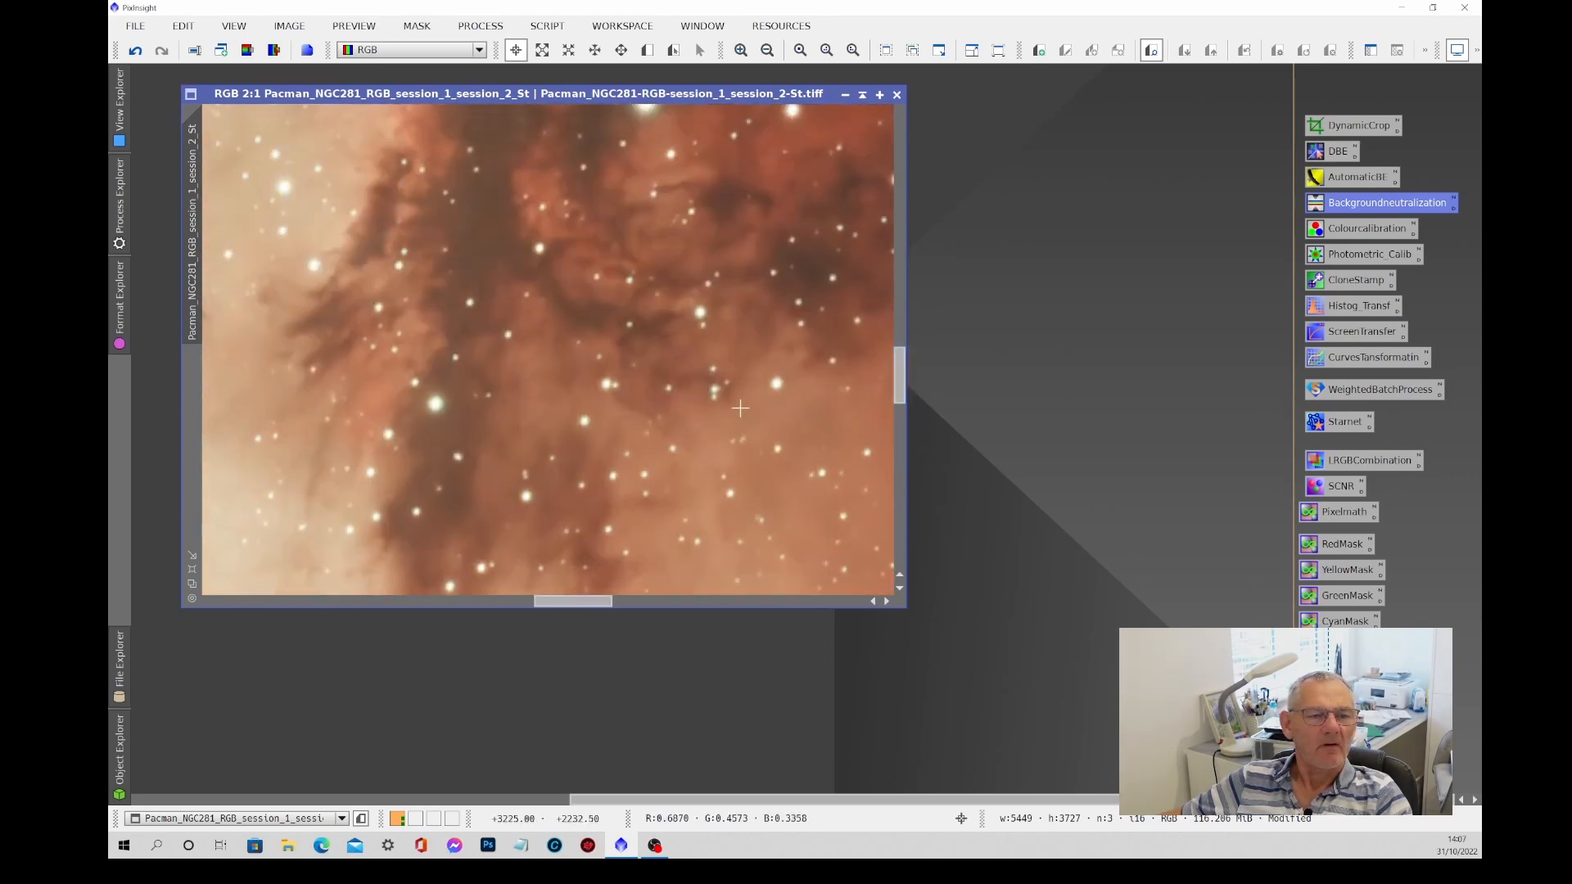
{"action": "scroll", "coordinate": [720, 421], "scroll_direction": "down", "scroll_amount": 5}
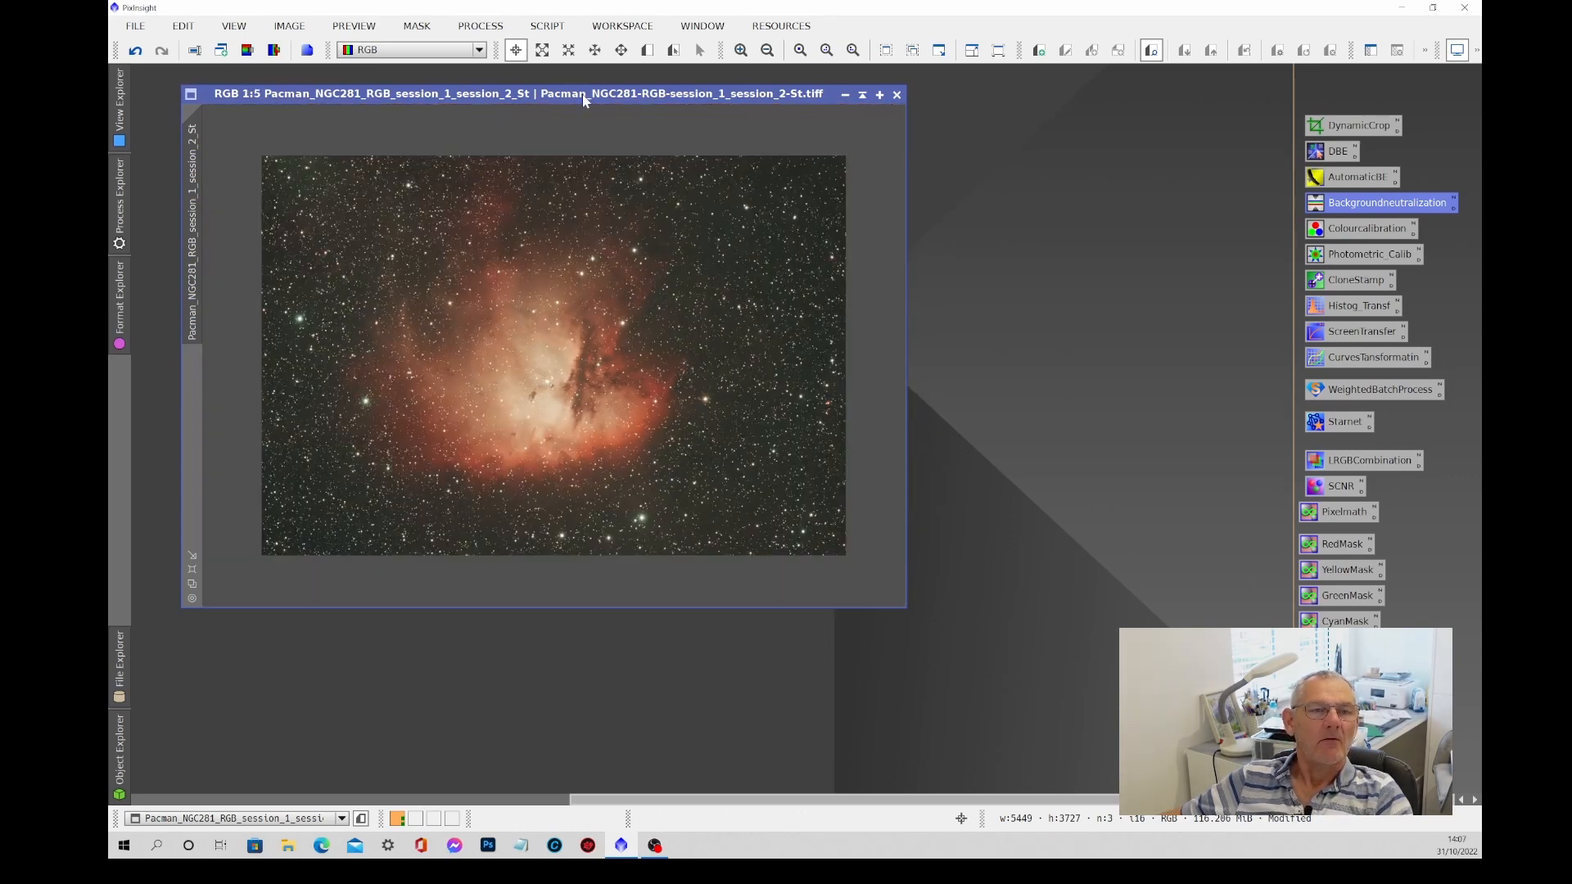
{"action": "left_click_drag", "start_coordinate": [584, 100], "coordinate": [748, 114]}
{"action": "scroll", "coordinate": [681, 425], "scroll_direction": "up", "scroll_amount": 3}
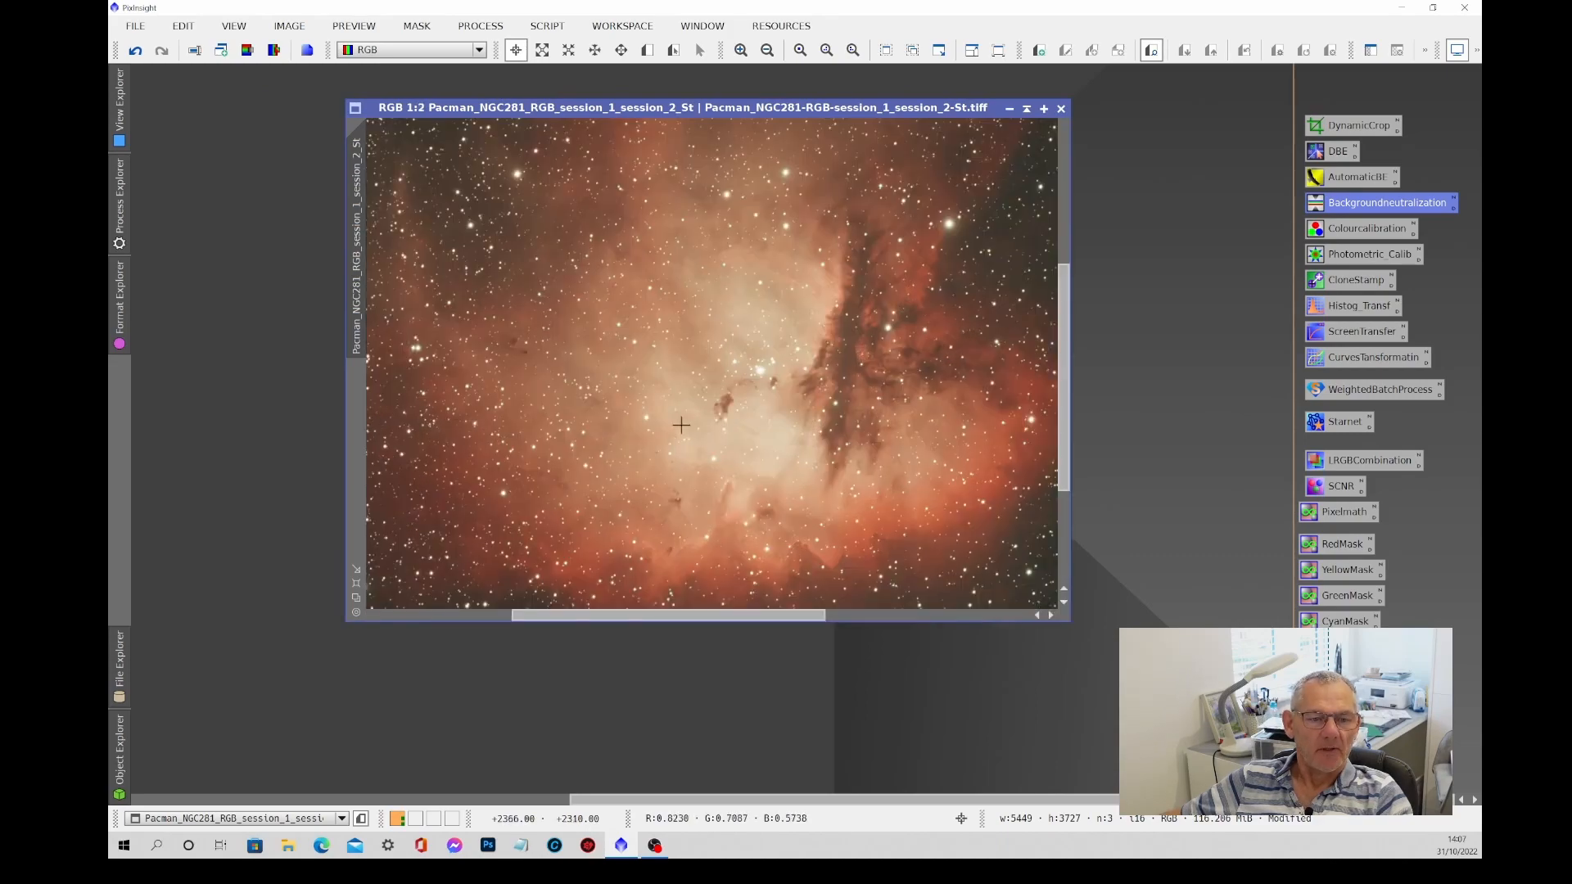
{"action": "scroll", "coordinate": [794, 449], "scroll_direction": "up", "scroll_amount": 1}
{"action": "scroll", "coordinate": [831, 416], "scroll_direction": "down", "scroll_amount": 1}
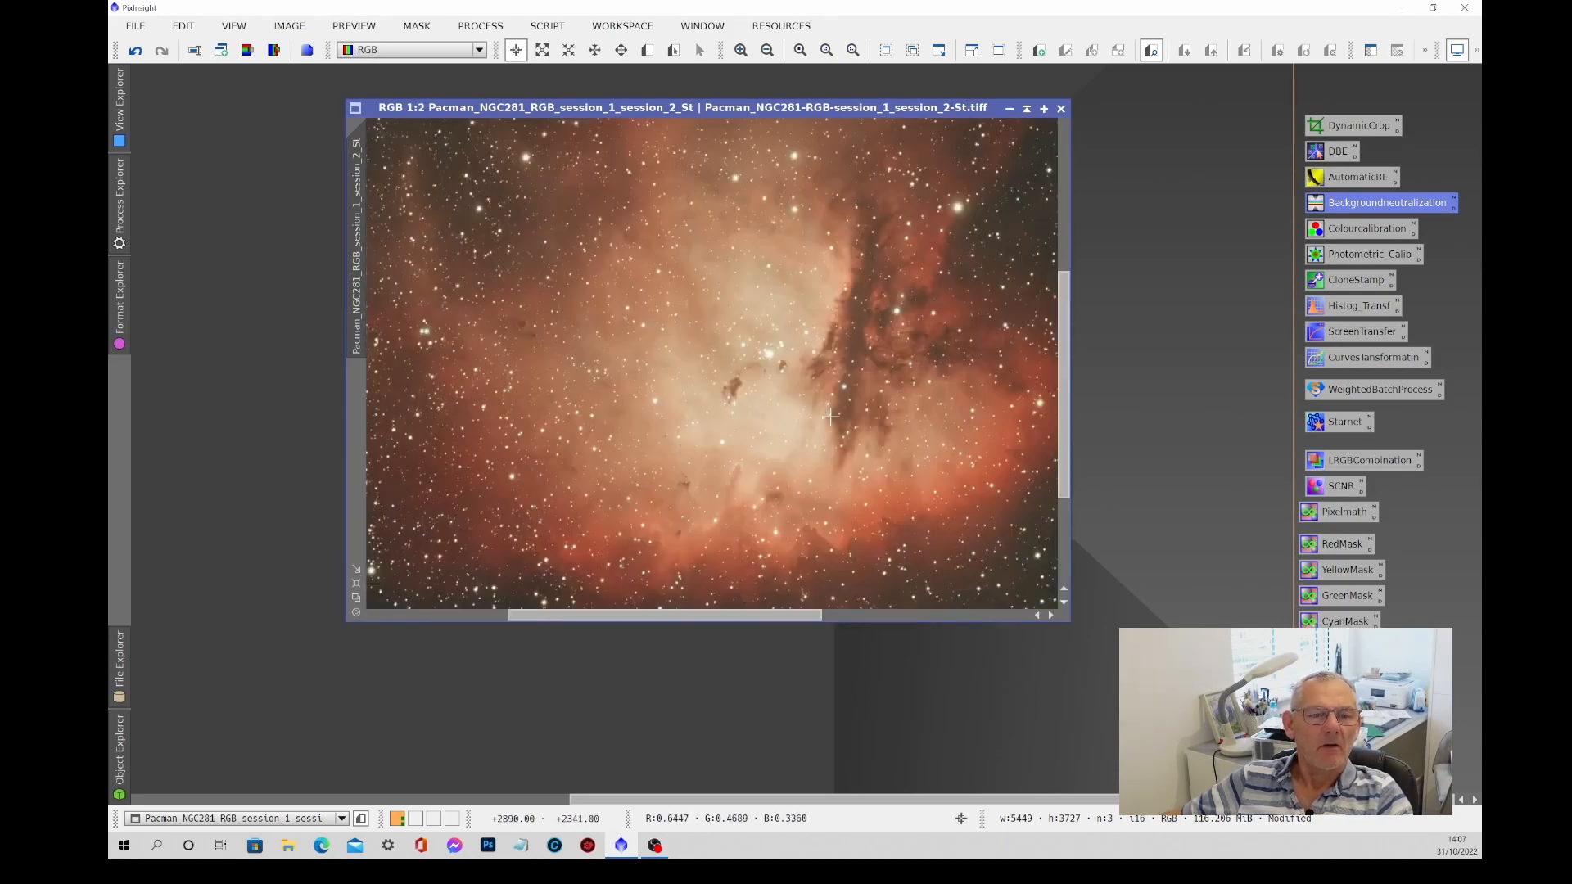
{"action": "scroll", "coordinate": [831, 417], "scroll_direction": "down", "scroll_amount": 2}
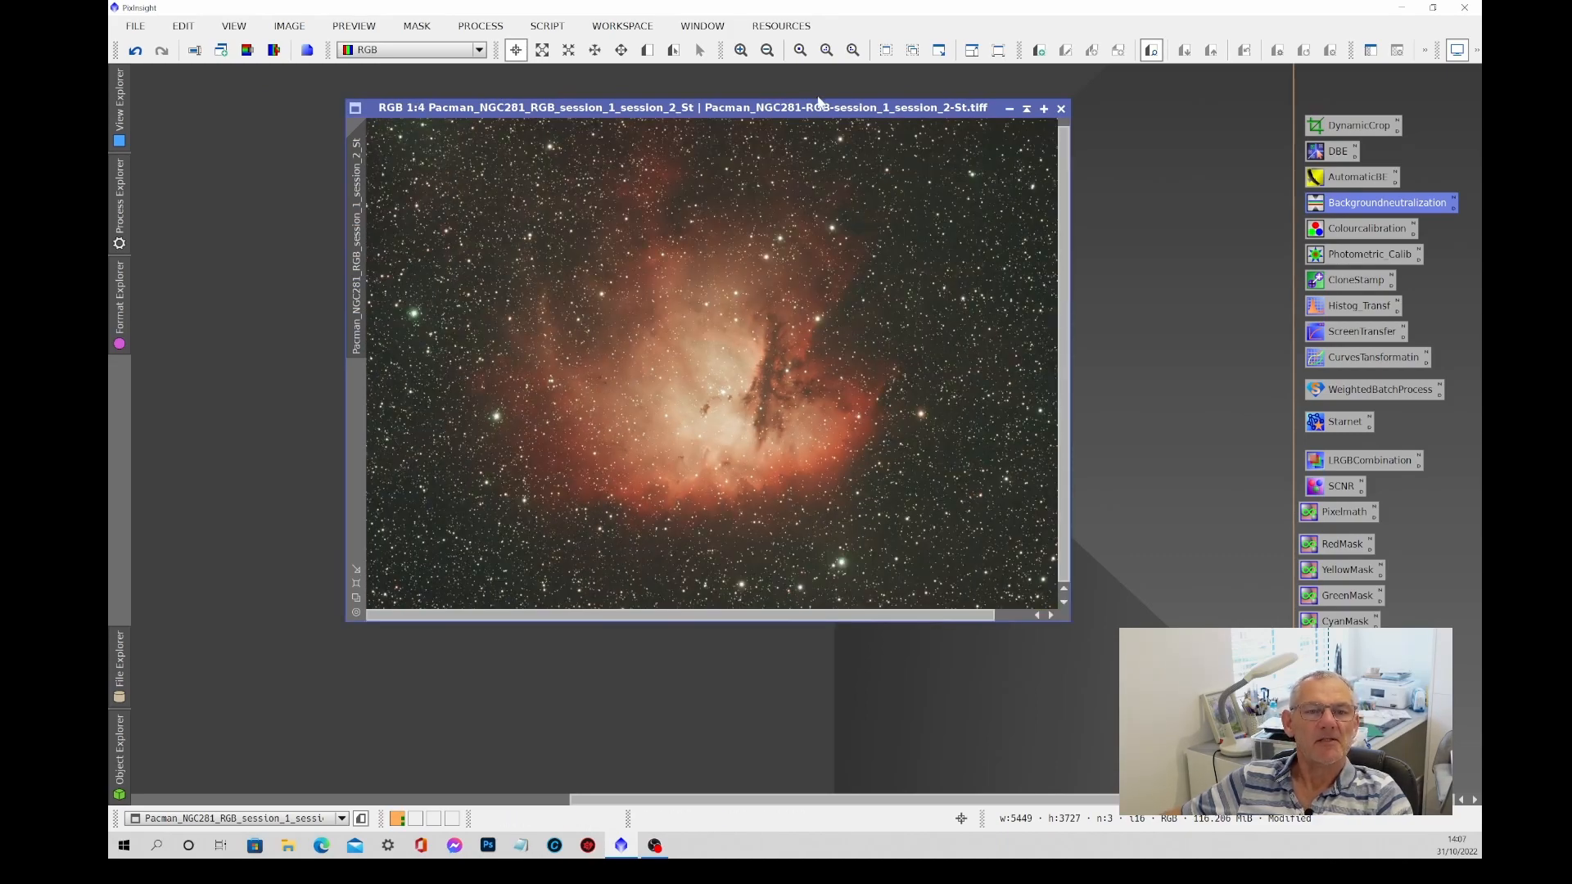
{"action": "left_click_drag", "start_coordinate": [816, 115], "coordinate": [711, 112]}
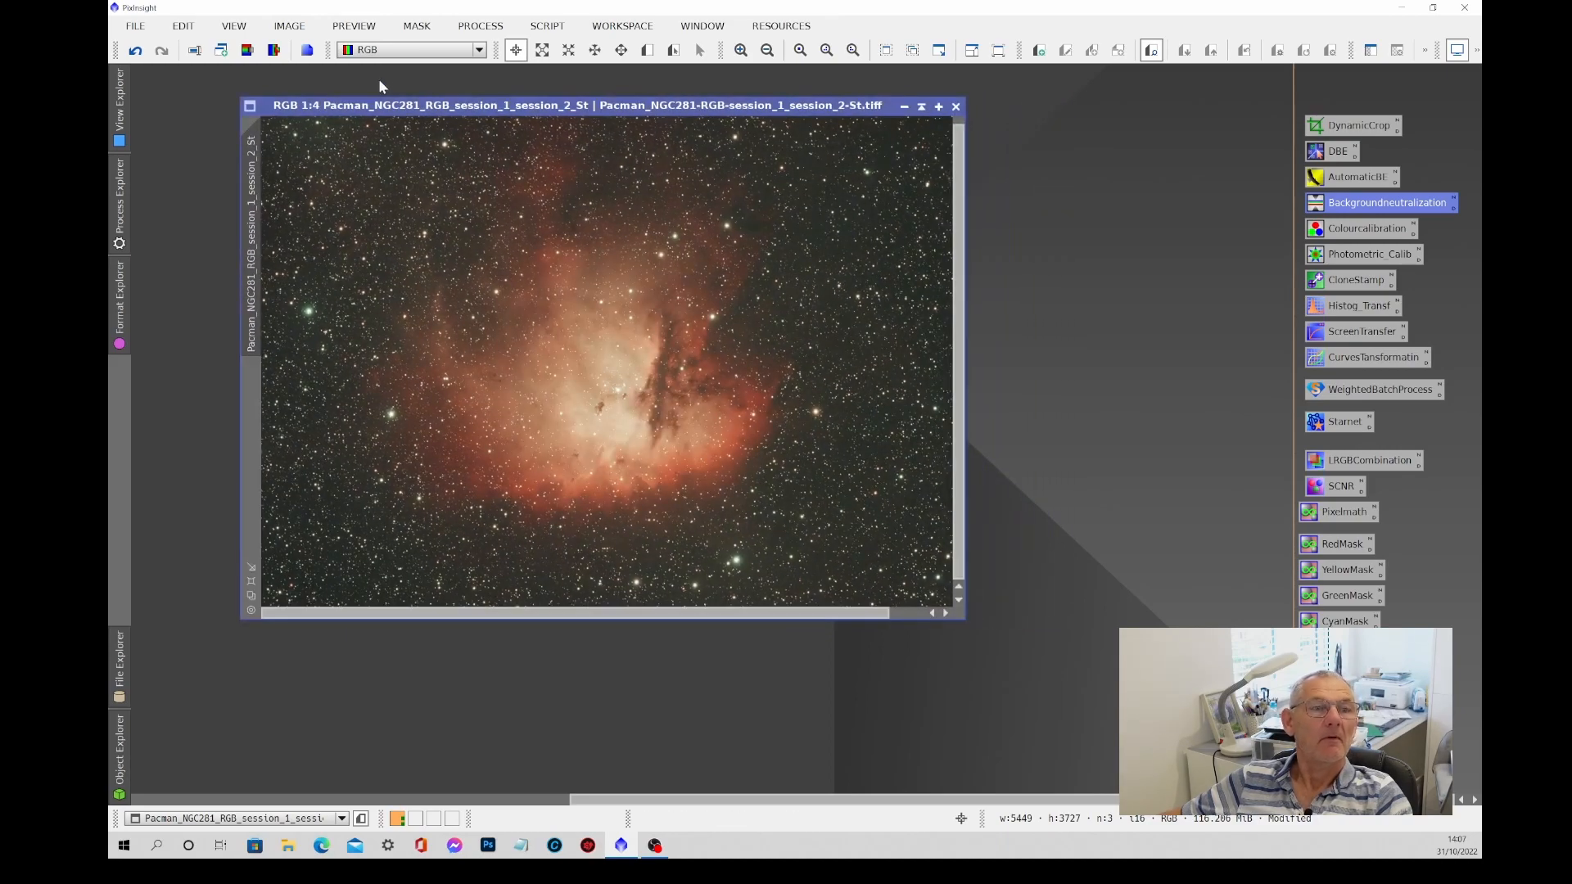
Remove the stars from the nebula image with StarXTerminator, generating a separate star image, and place that image's window clear of the original.
{"action": "left_click", "coordinate": [474, 27]}
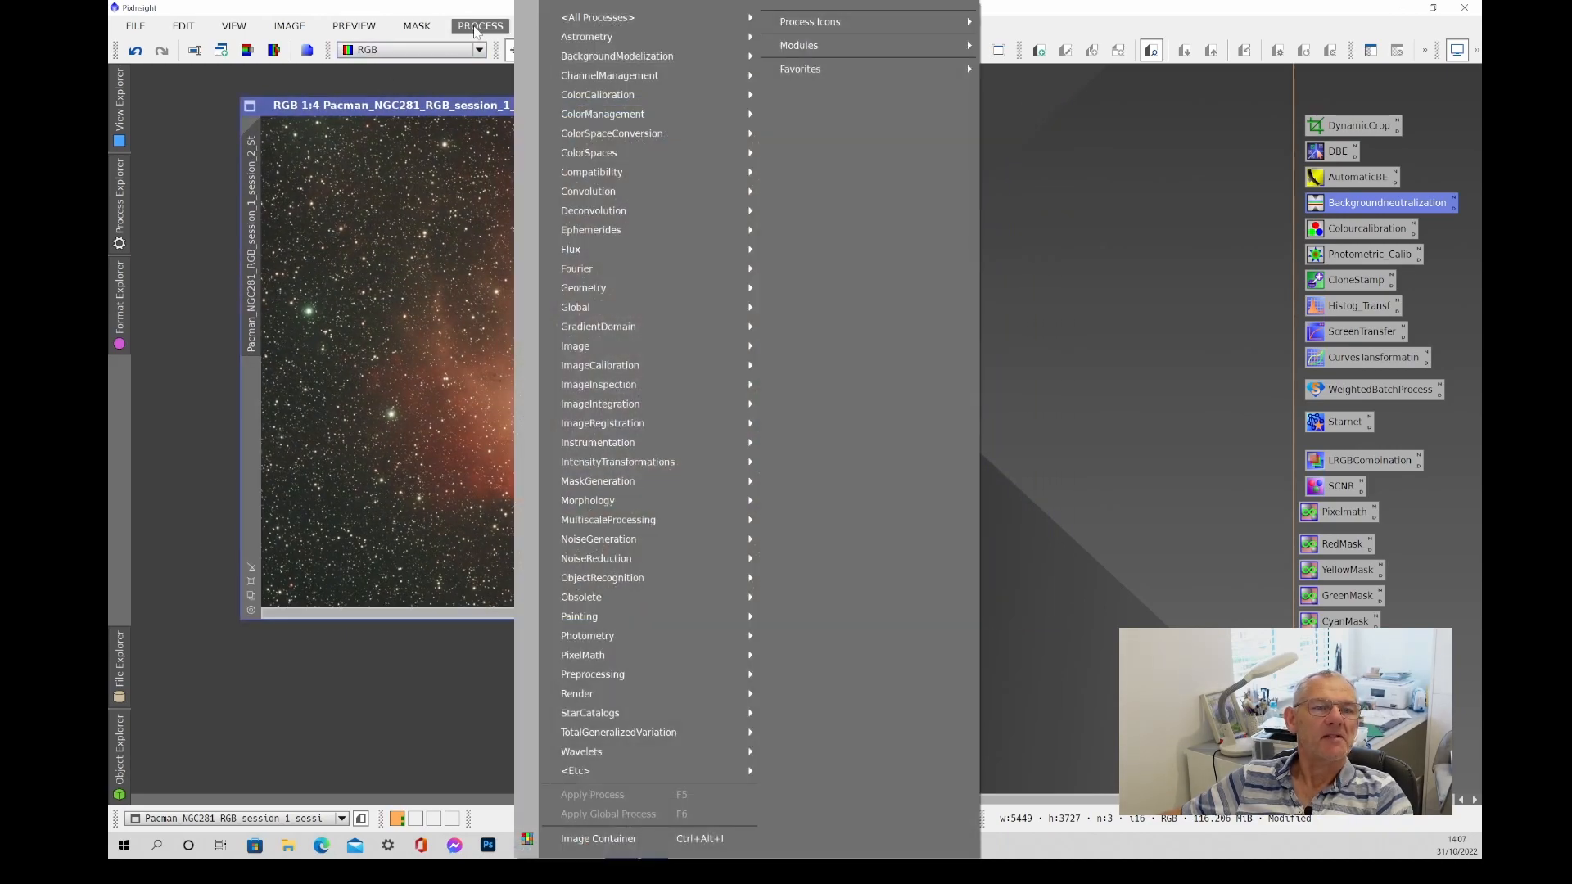
{"action": "mouse_move", "coordinate": [561, 18]}
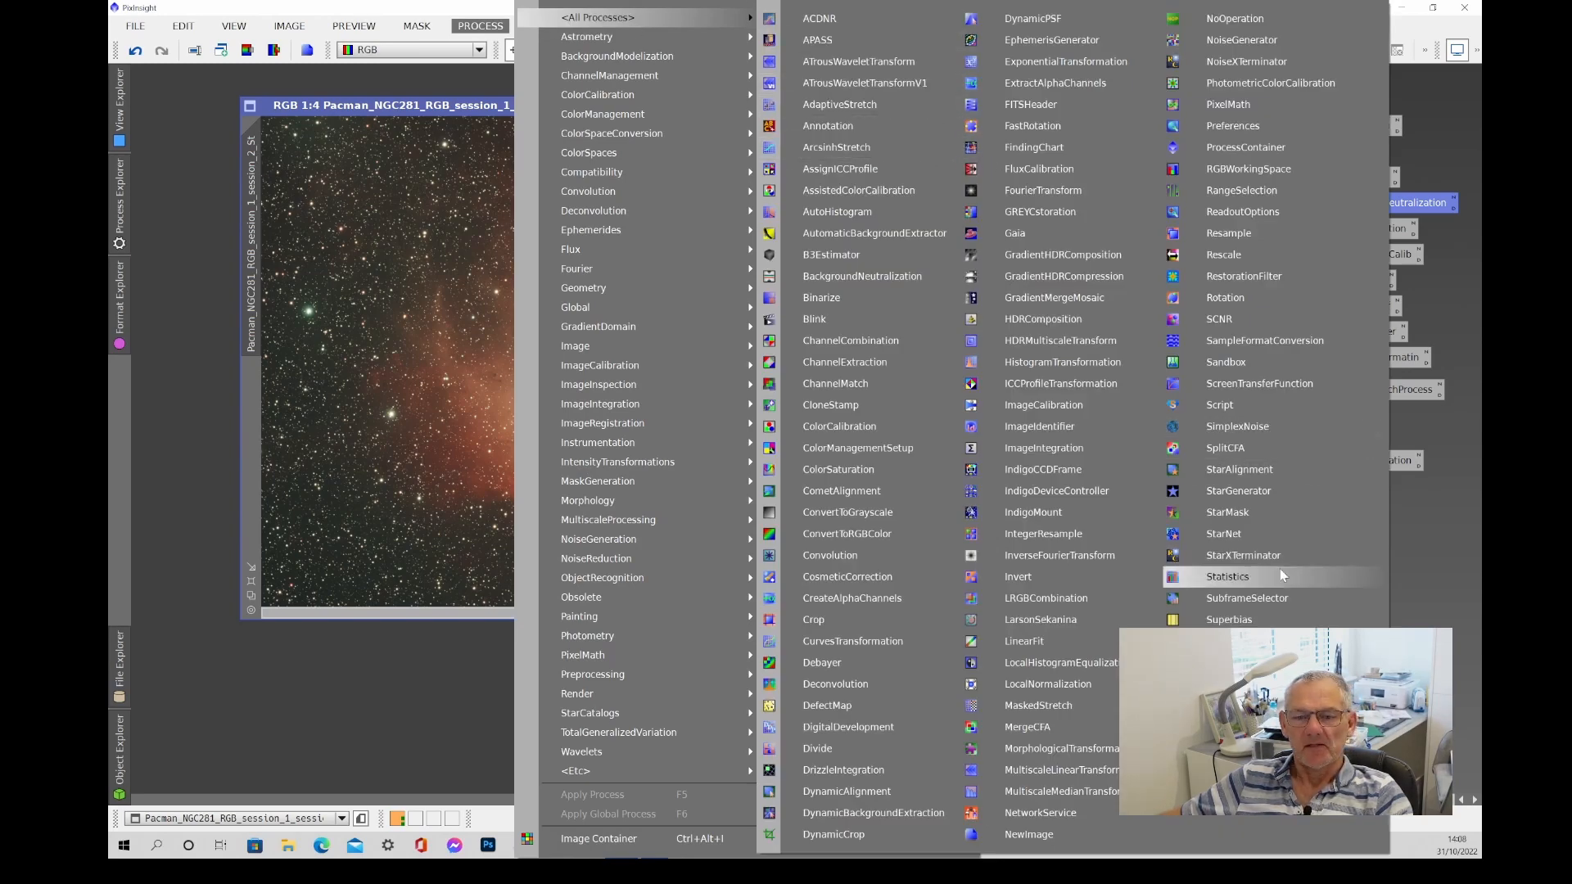
{"action": "left_click", "coordinate": [1246, 555]}
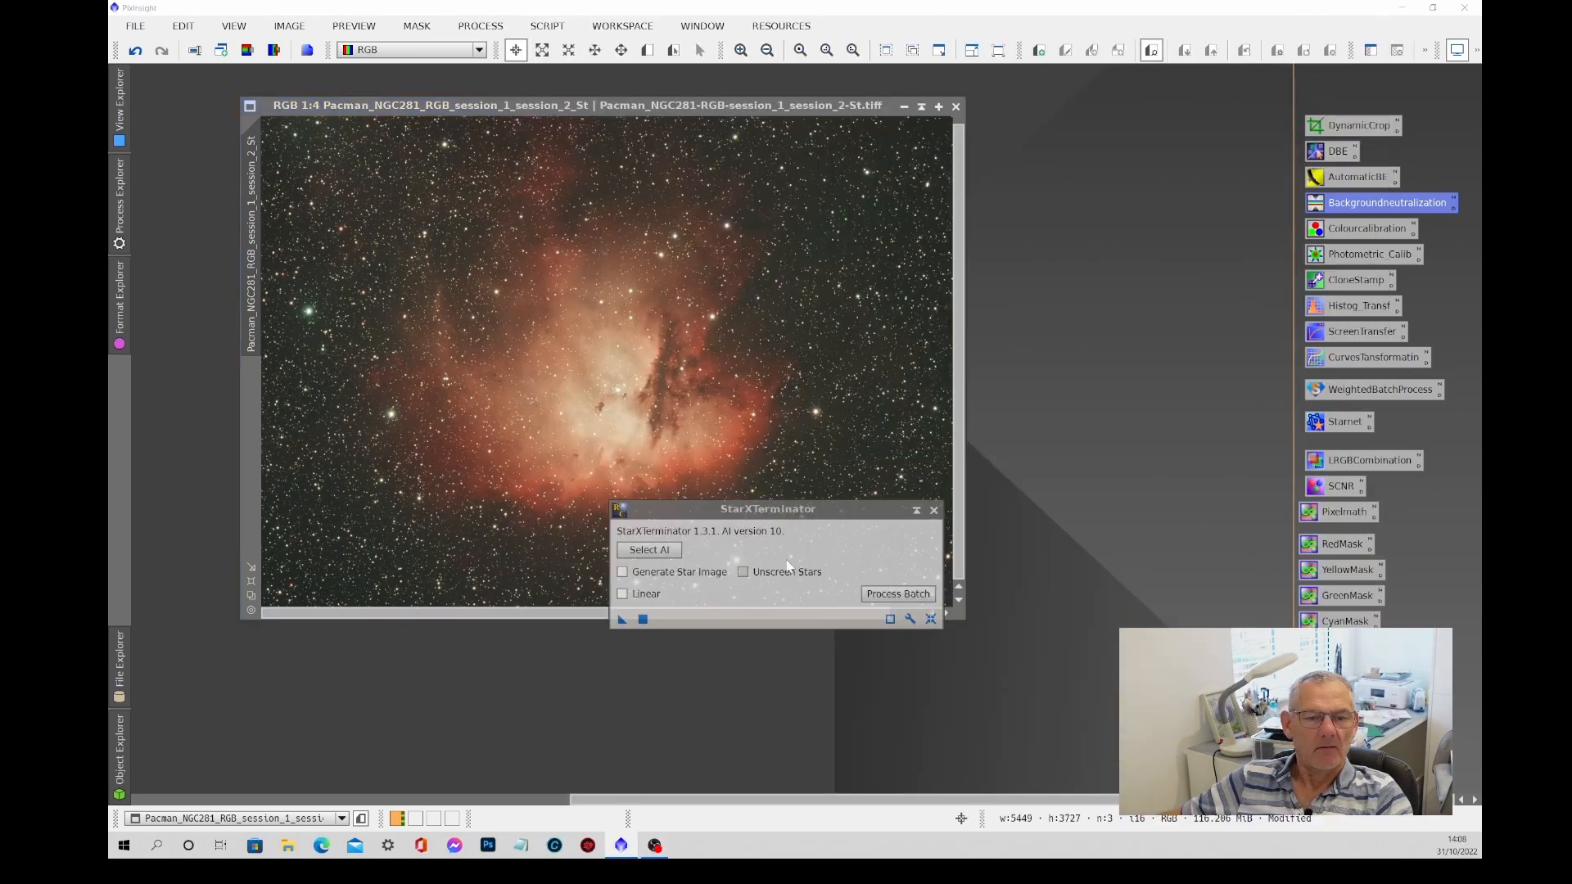
{"action": "left_click_drag", "start_coordinate": [825, 515], "coordinate": [1068, 442]}
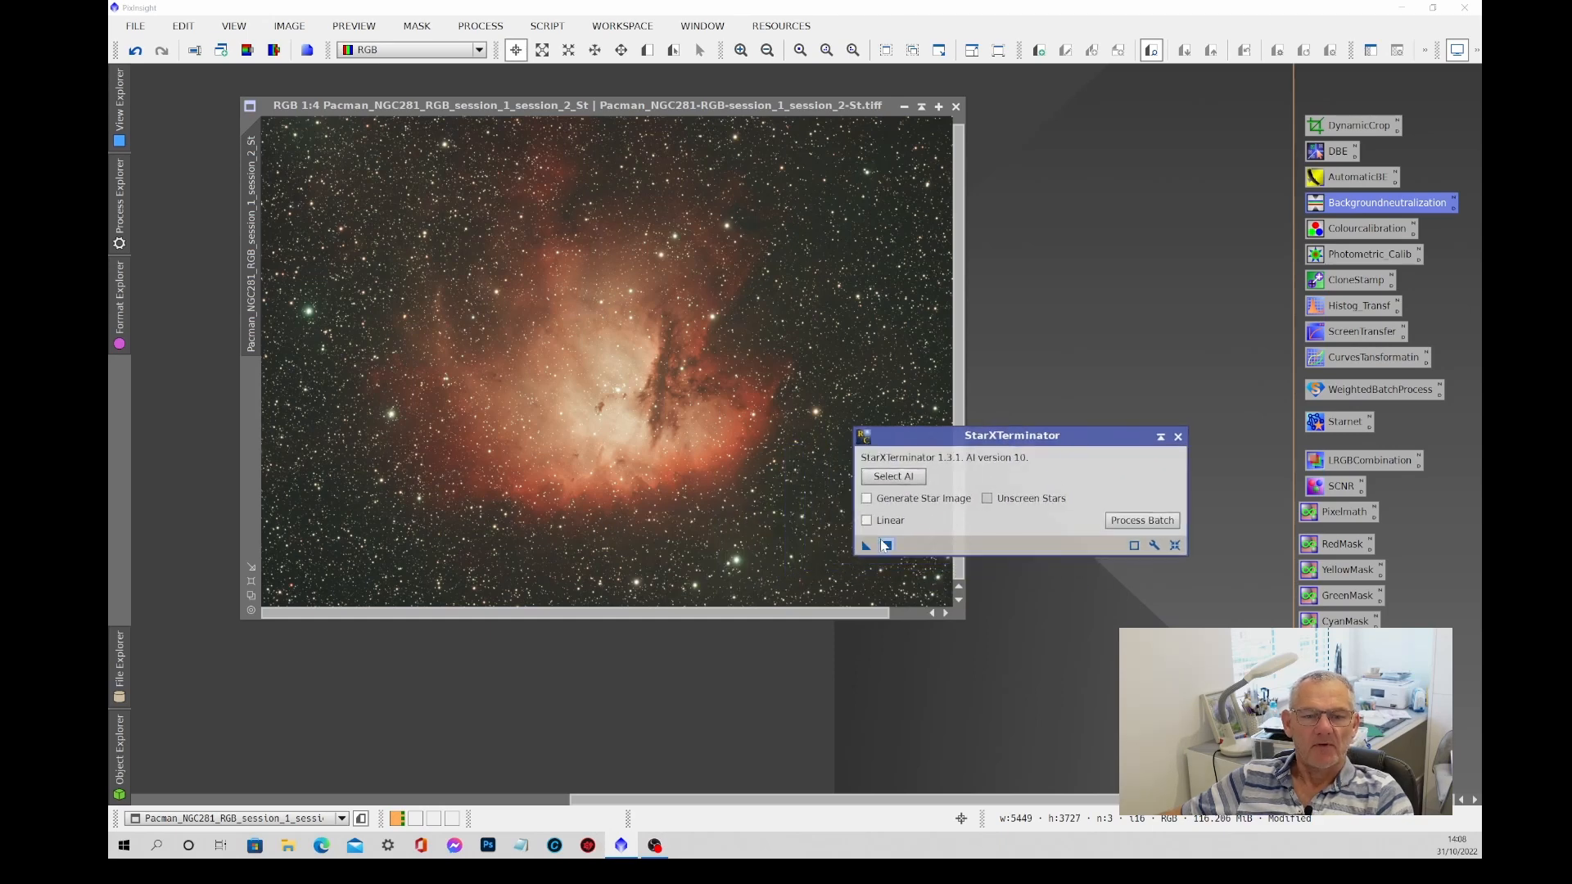
{"action": "left_click", "coordinate": [867, 498]}
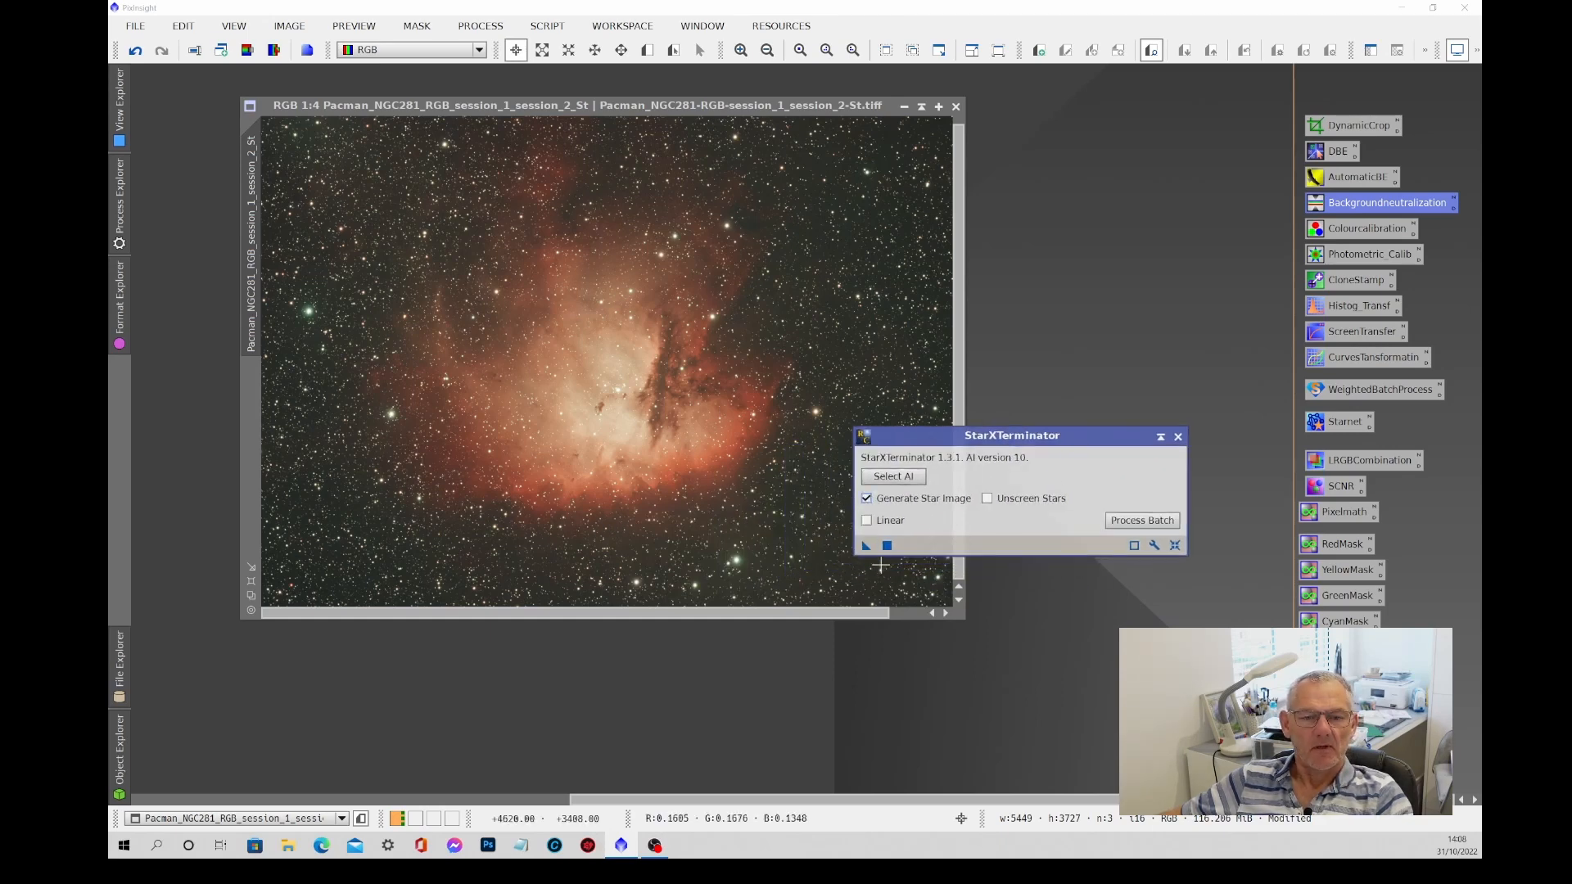
{"action": "left_click_drag", "start_coordinate": [867, 546], "coordinate": [597, 399]}
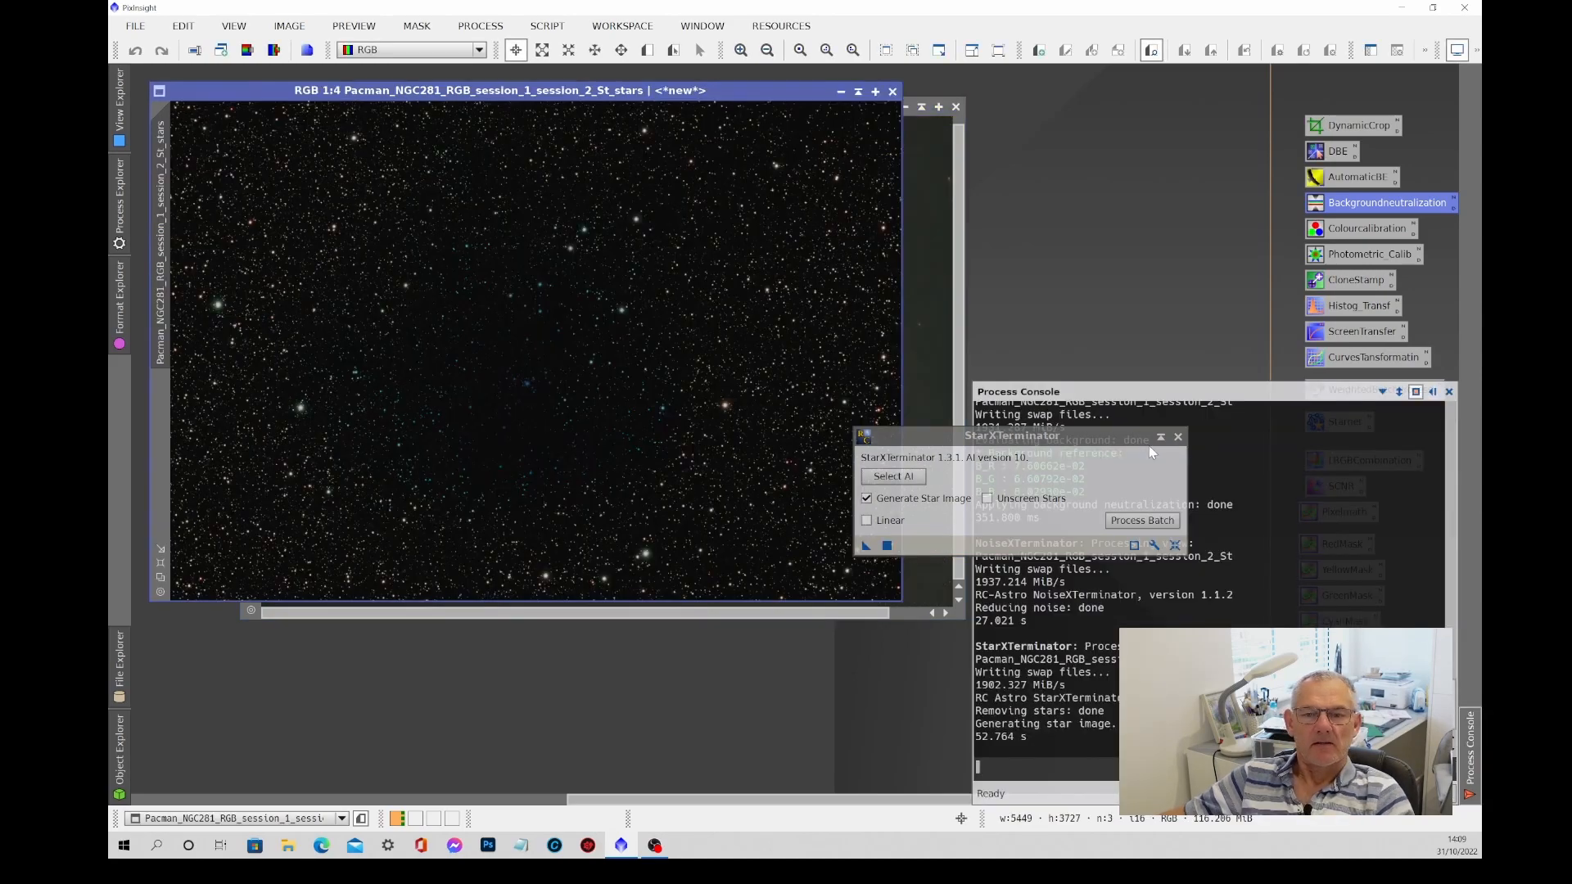
{"action": "left_click", "coordinate": [1178, 436]}
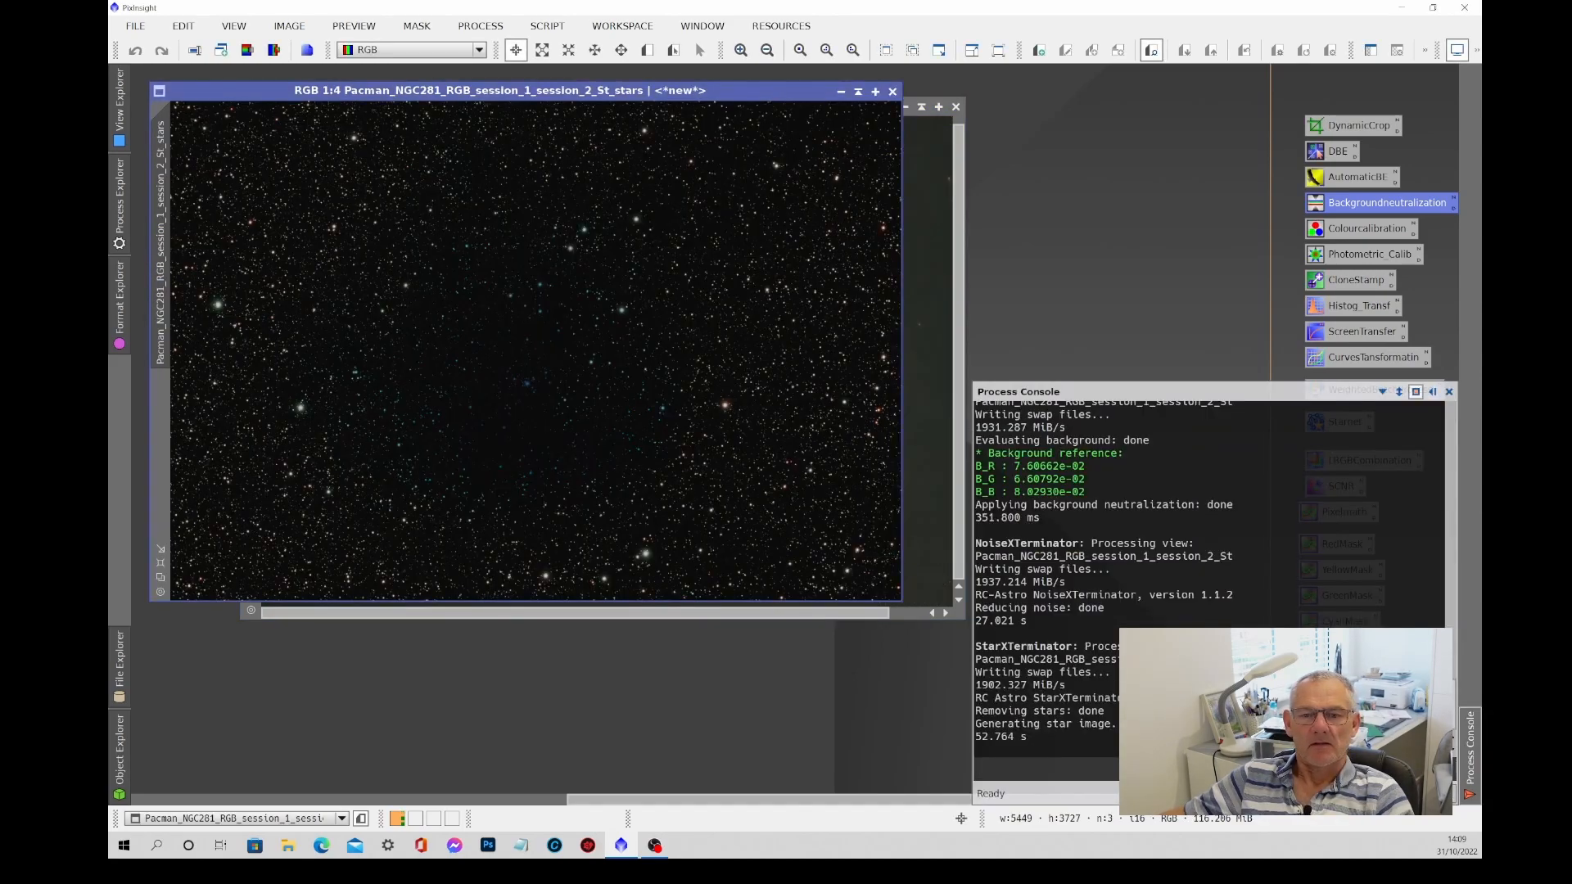
{"action": "left_click", "coordinate": [1449, 392]}
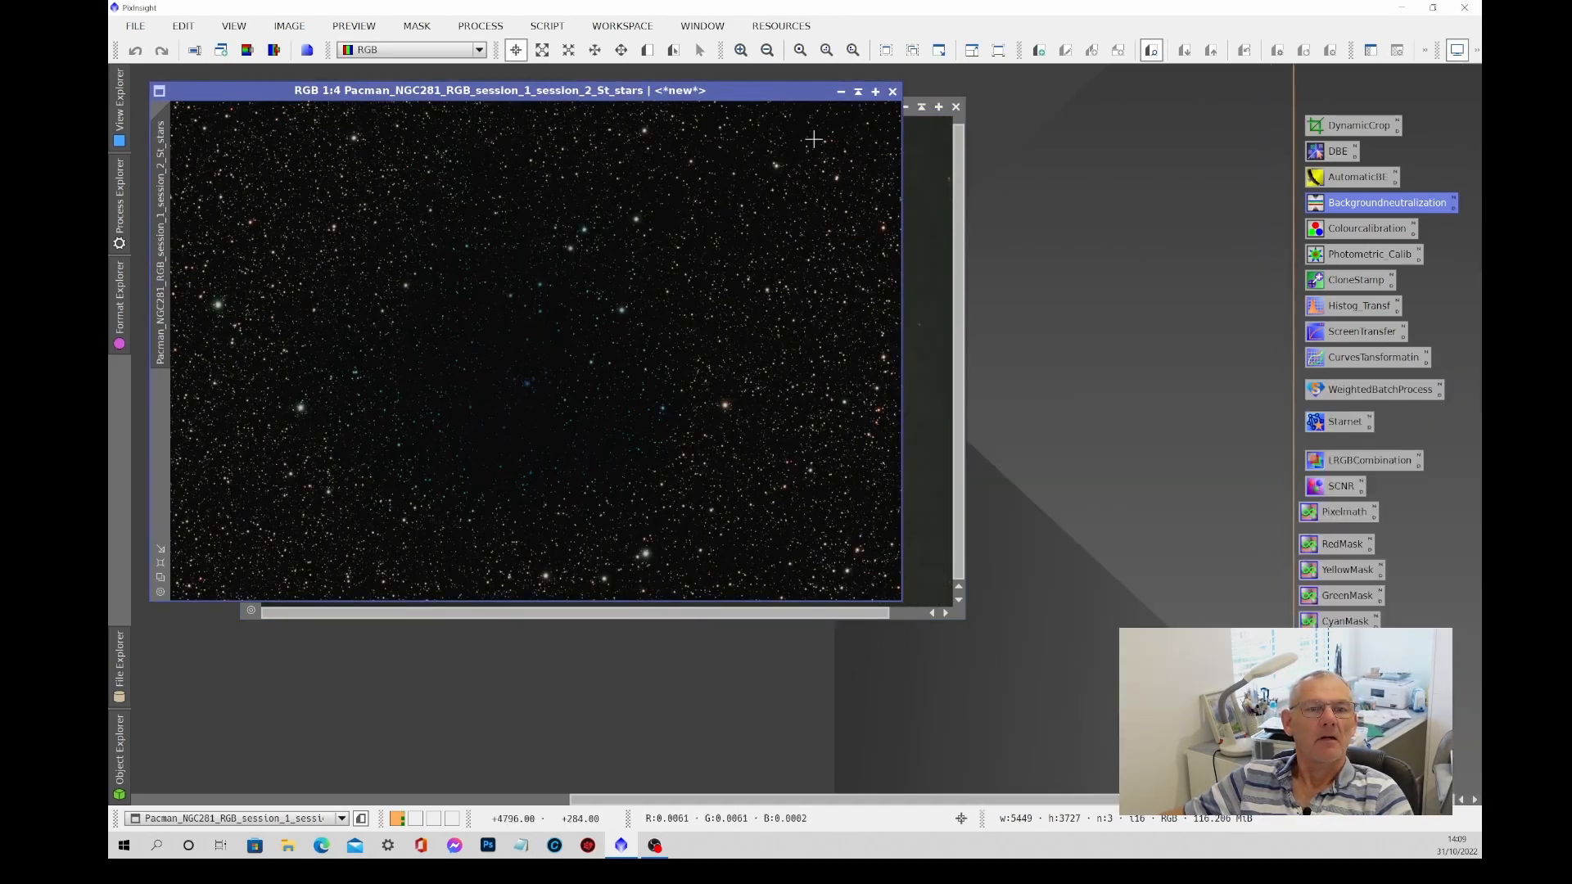
{"action": "left_click_drag", "start_coordinate": [788, 96], "coordinate": [962, 139]}
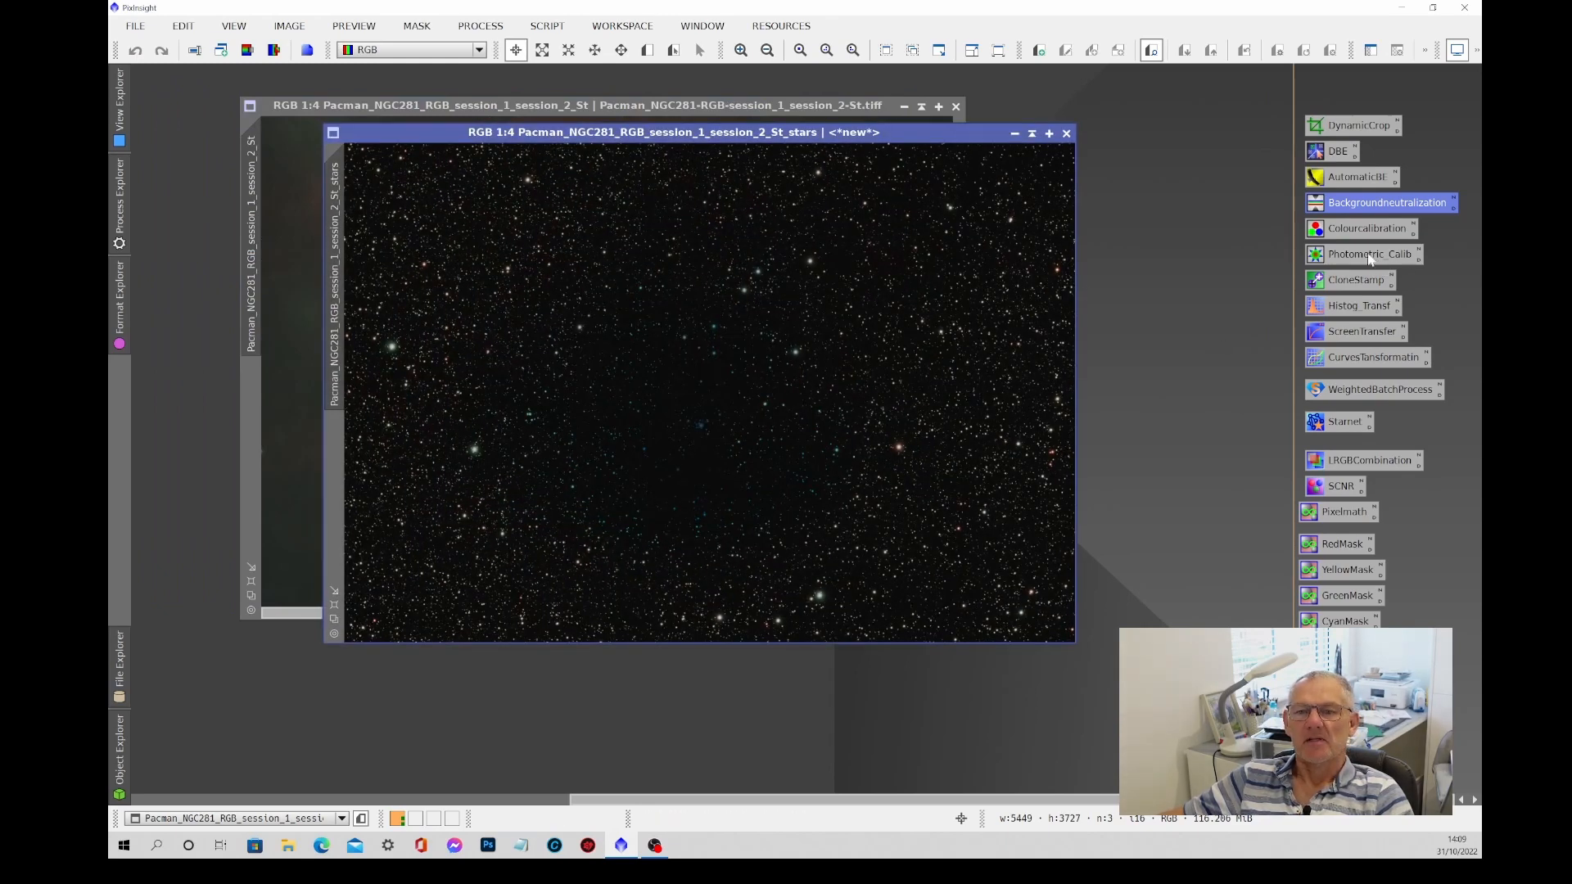
Darken the star image with CurvesTransformation by lowering the combined RGB/K curve at about input 0.577 and apply it.
{"action": "double_click", "coordinate": [1366, 359]}
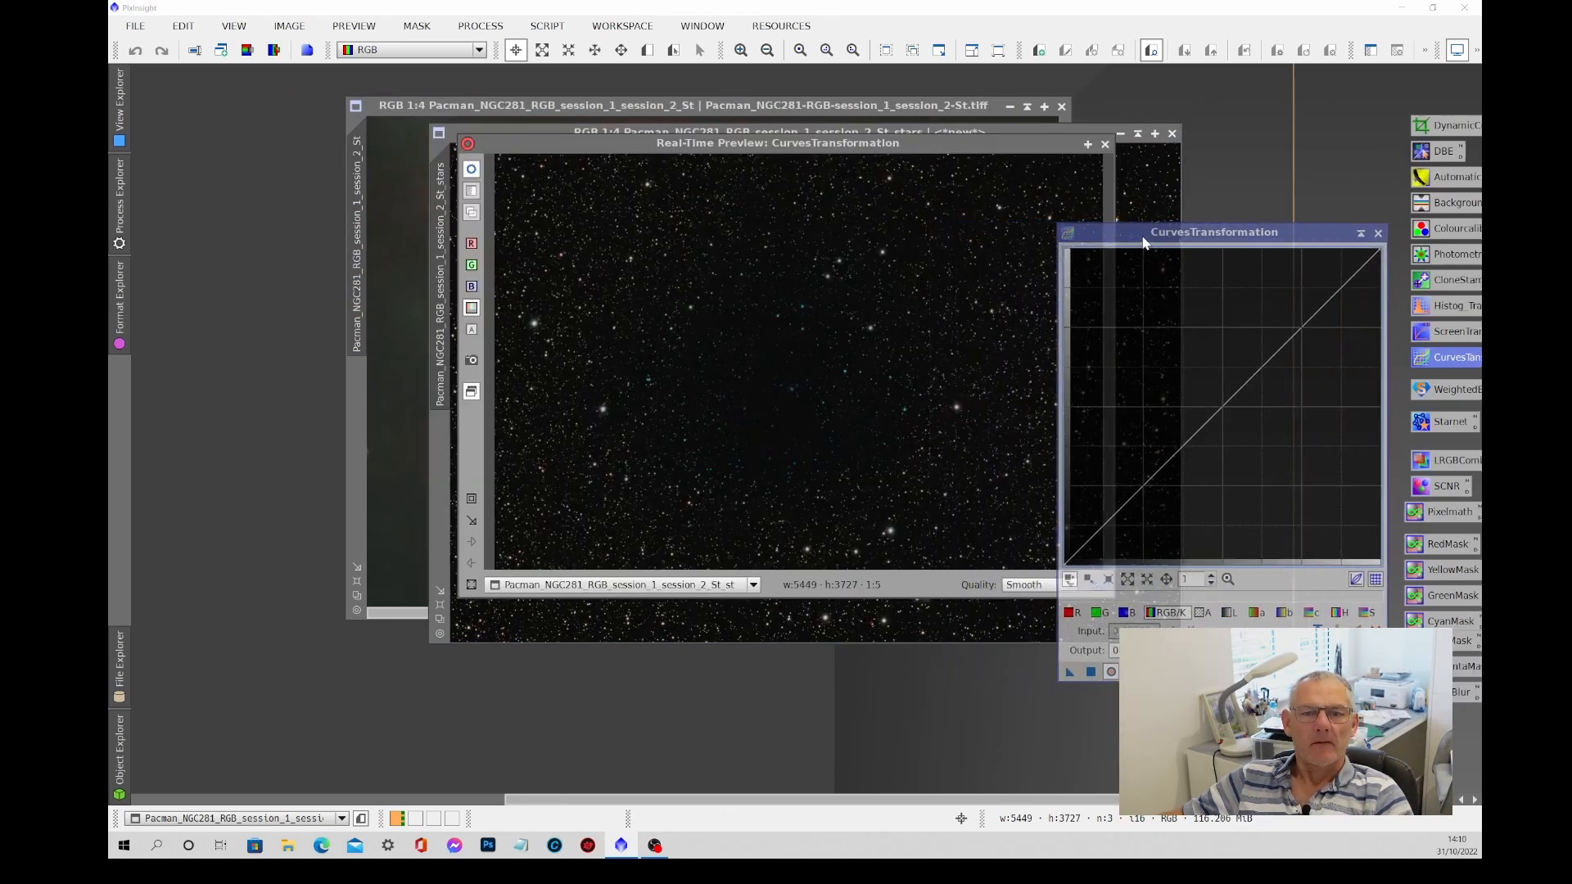
{"action": "left_click_drag", "start_coordinate": [1144, 243], "coordinate": [1159, 237]}
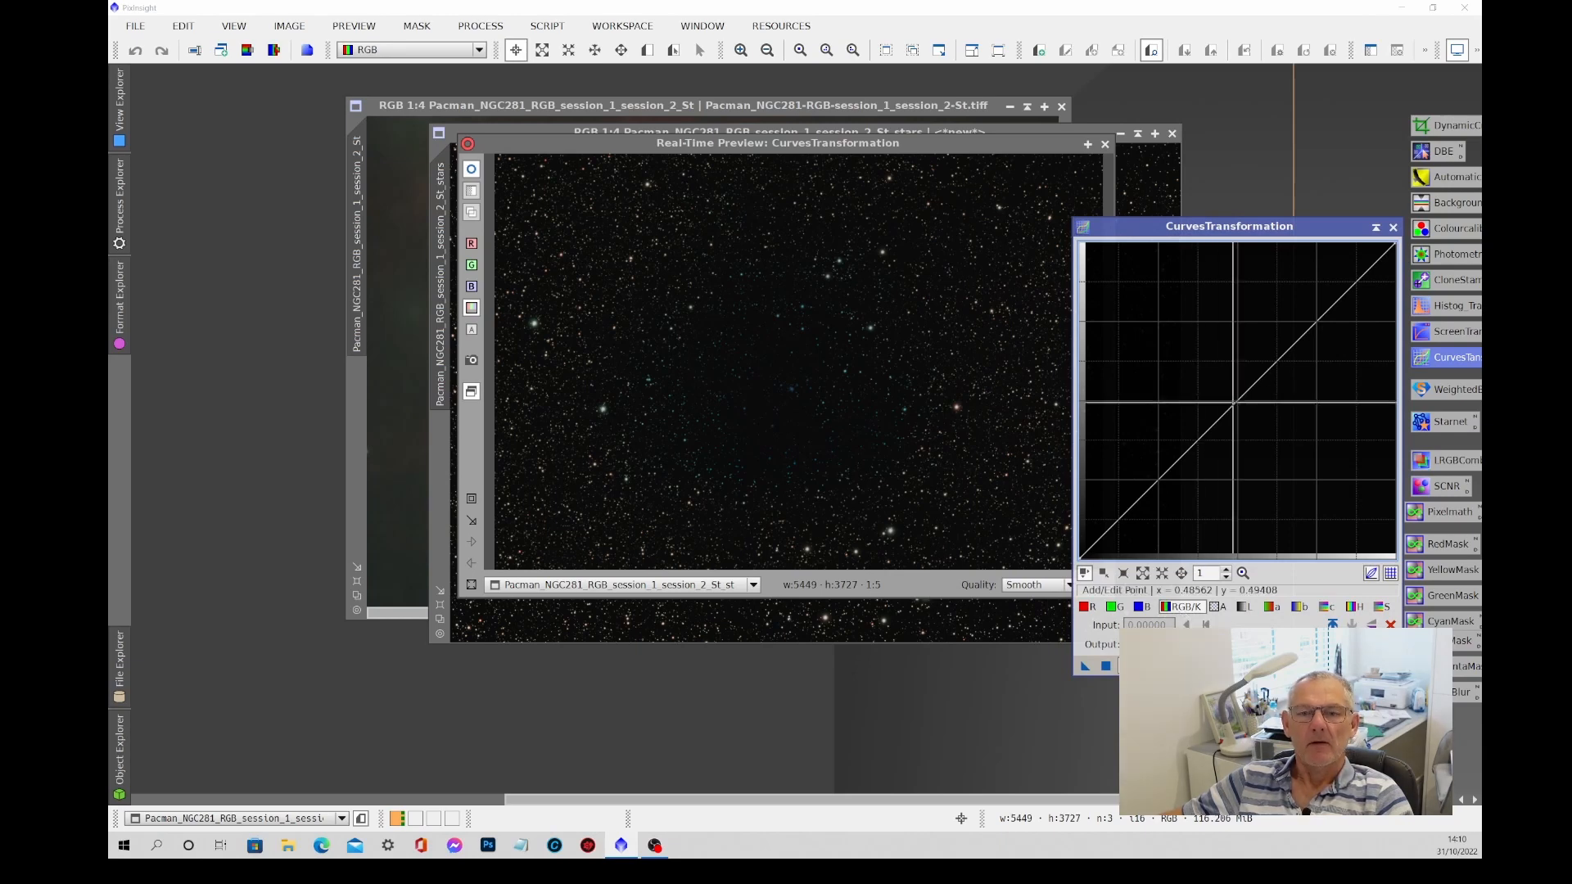
{"action": "left_click", "coordinate": [1241, 396]}
{"action": "left_click_drag", "start_coordinate": [1241, 395], "coordinate": [1262, 434]}
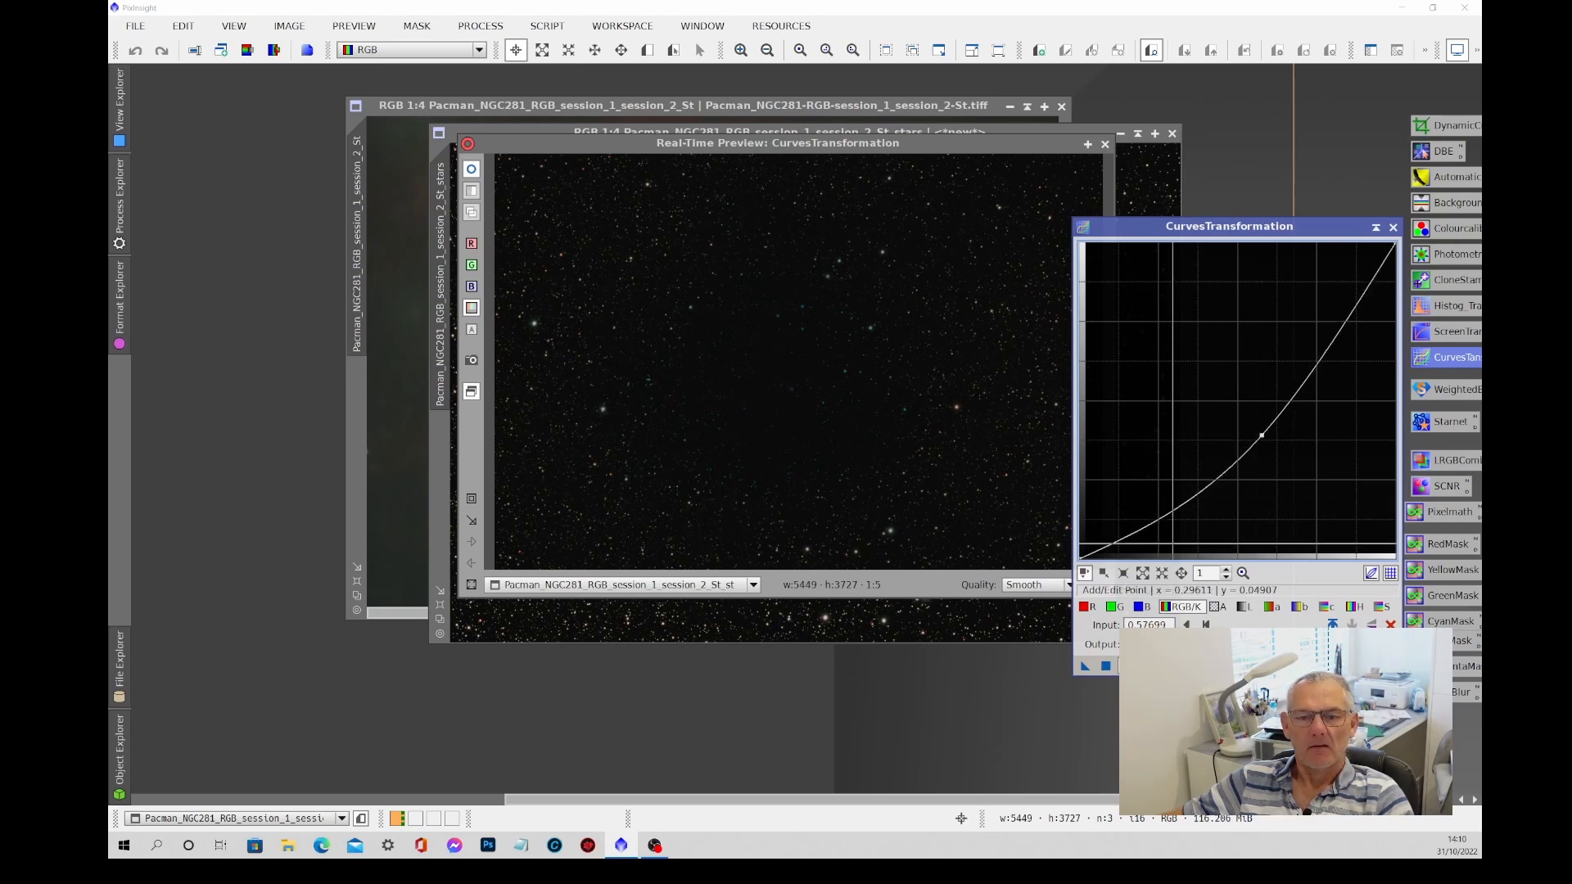
{"action": "left_click", "coordinate": [1106, 666]}
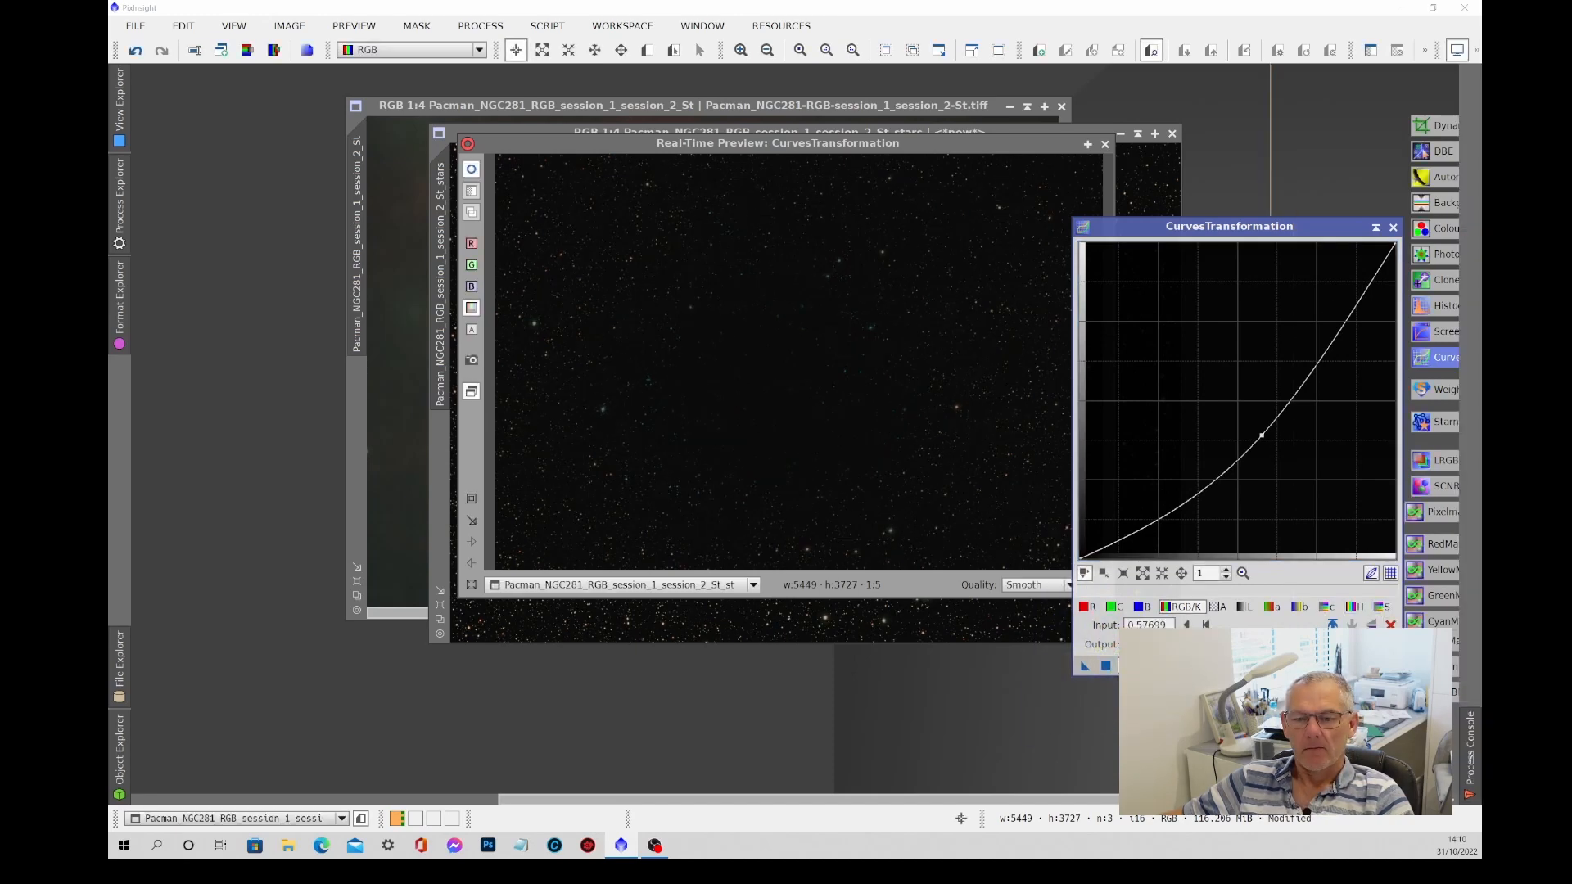
Boost the star image's saturation by raising the saturation curve to about 0.677 at input 0.479, and close CurvesTransformation and its preview.
{"action": "left_click", "coordinate": [1390, 624]}
{"action": "left_click", "coordinate": [1383, 608]}
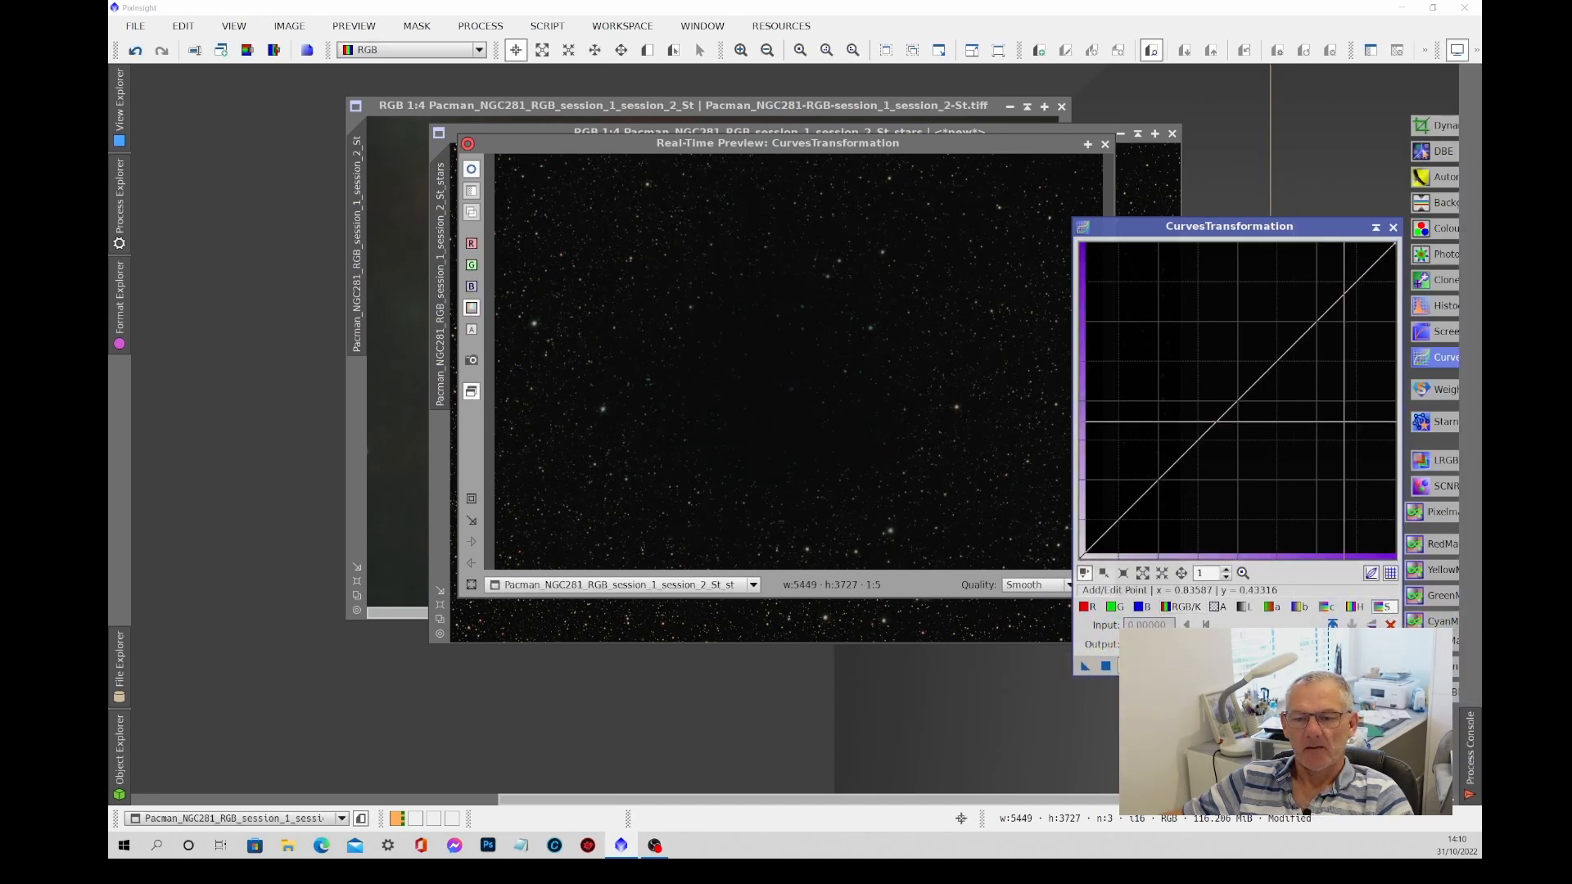
{"action": "left_click", "coordinate": [1263, 380]}
{"action": "left_click_drag", "start_coordinate": [1263, 379], "coordinate": [1226, 344]}
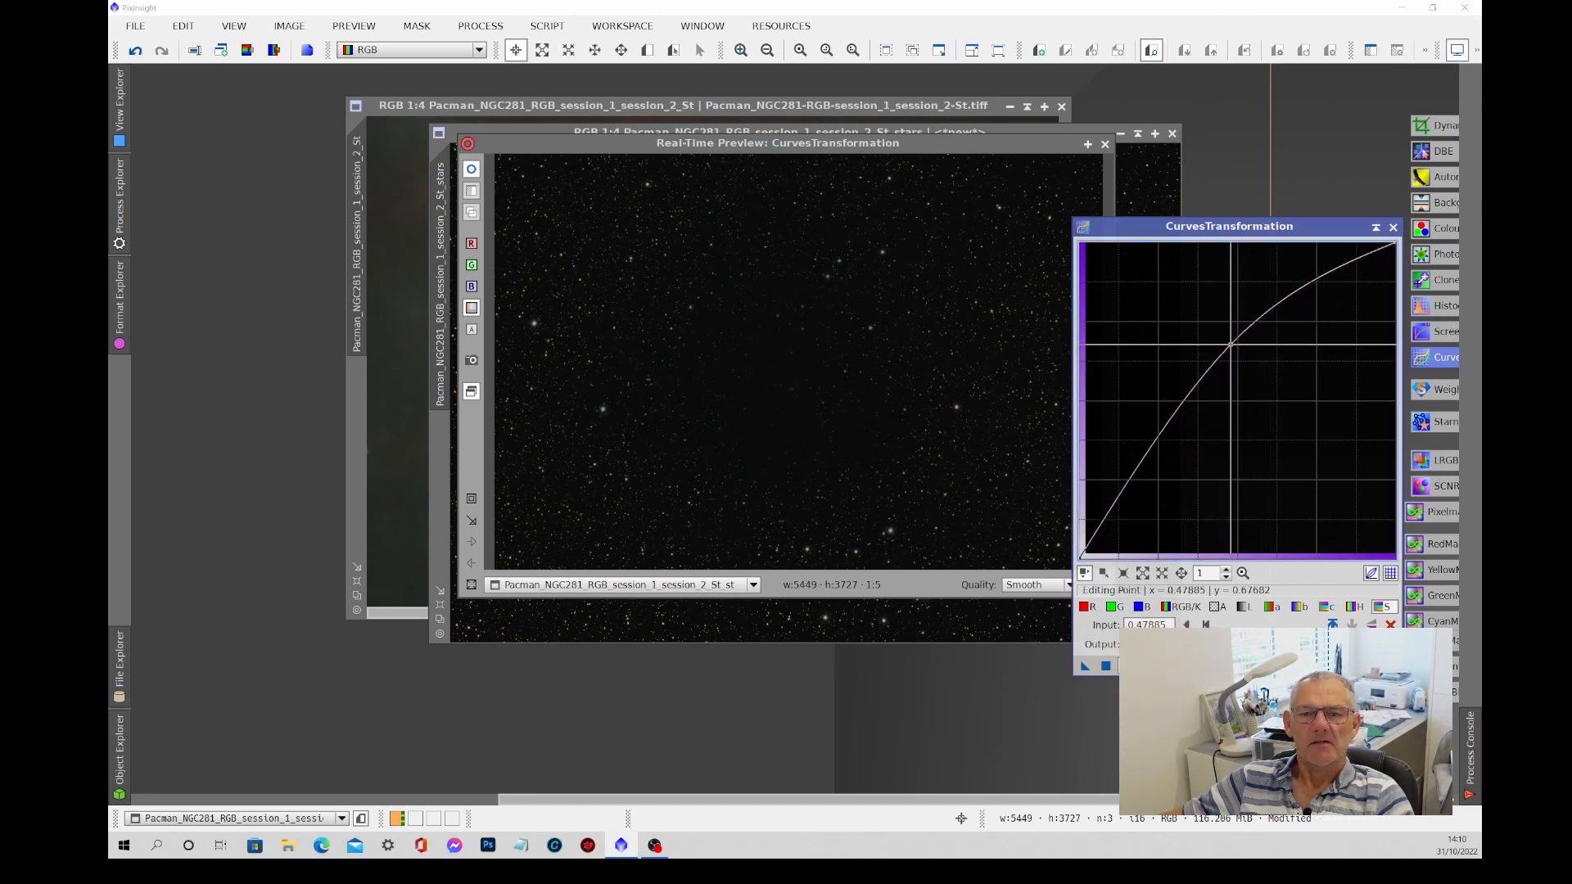
{"action": "left_click", "coordinate": [1390, 624]}
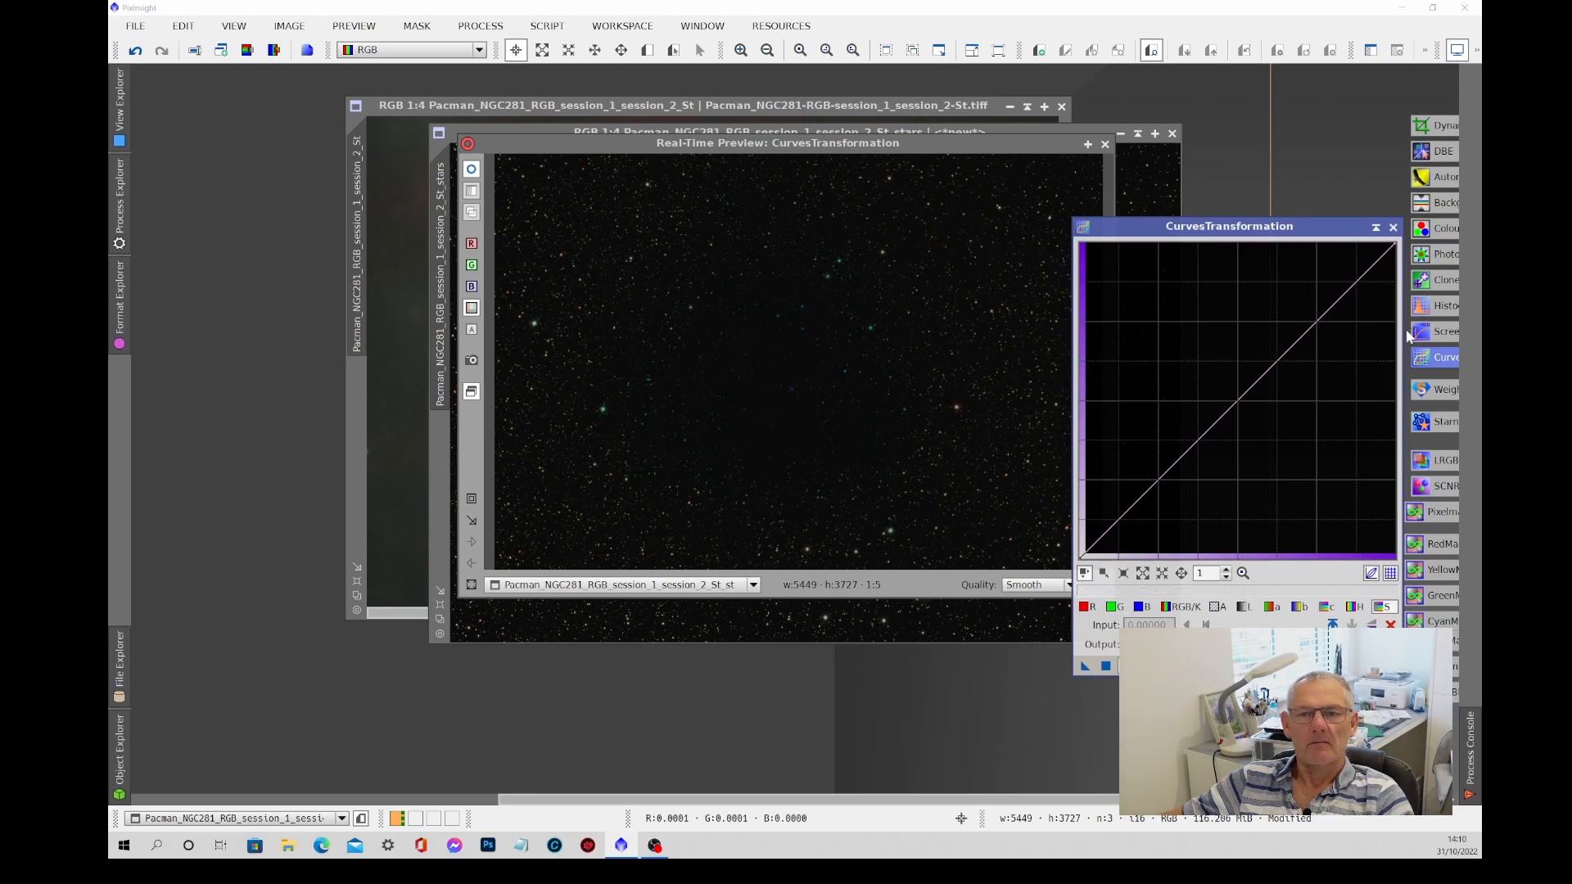
{"action": "left_click", "coordinate": [1392, 228]}
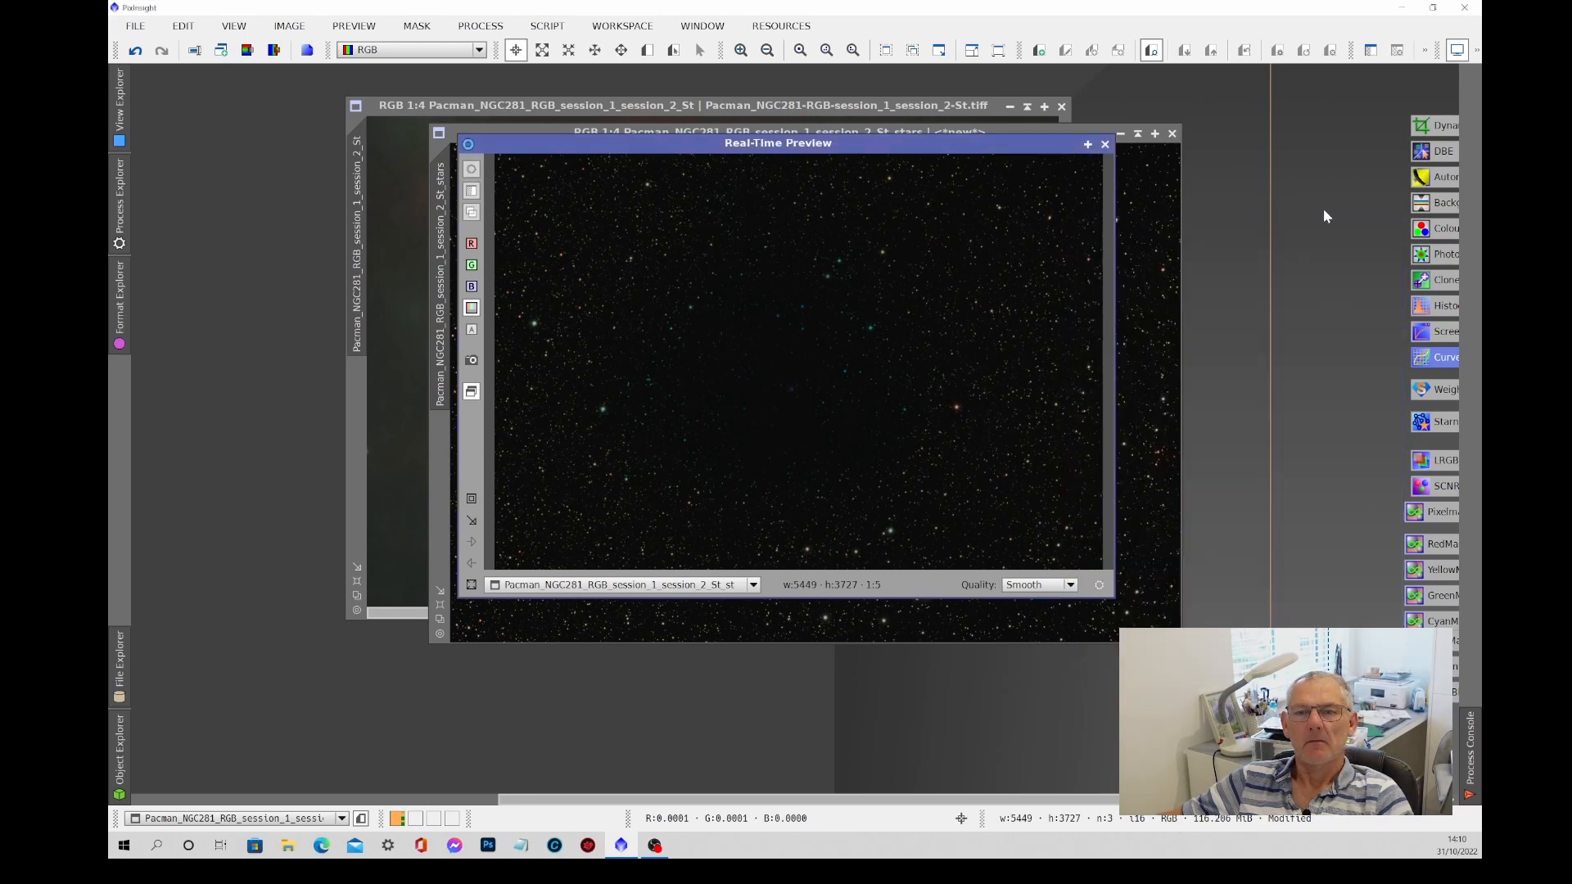
{"action": "left_click", "coordinate": [1105, 144]}
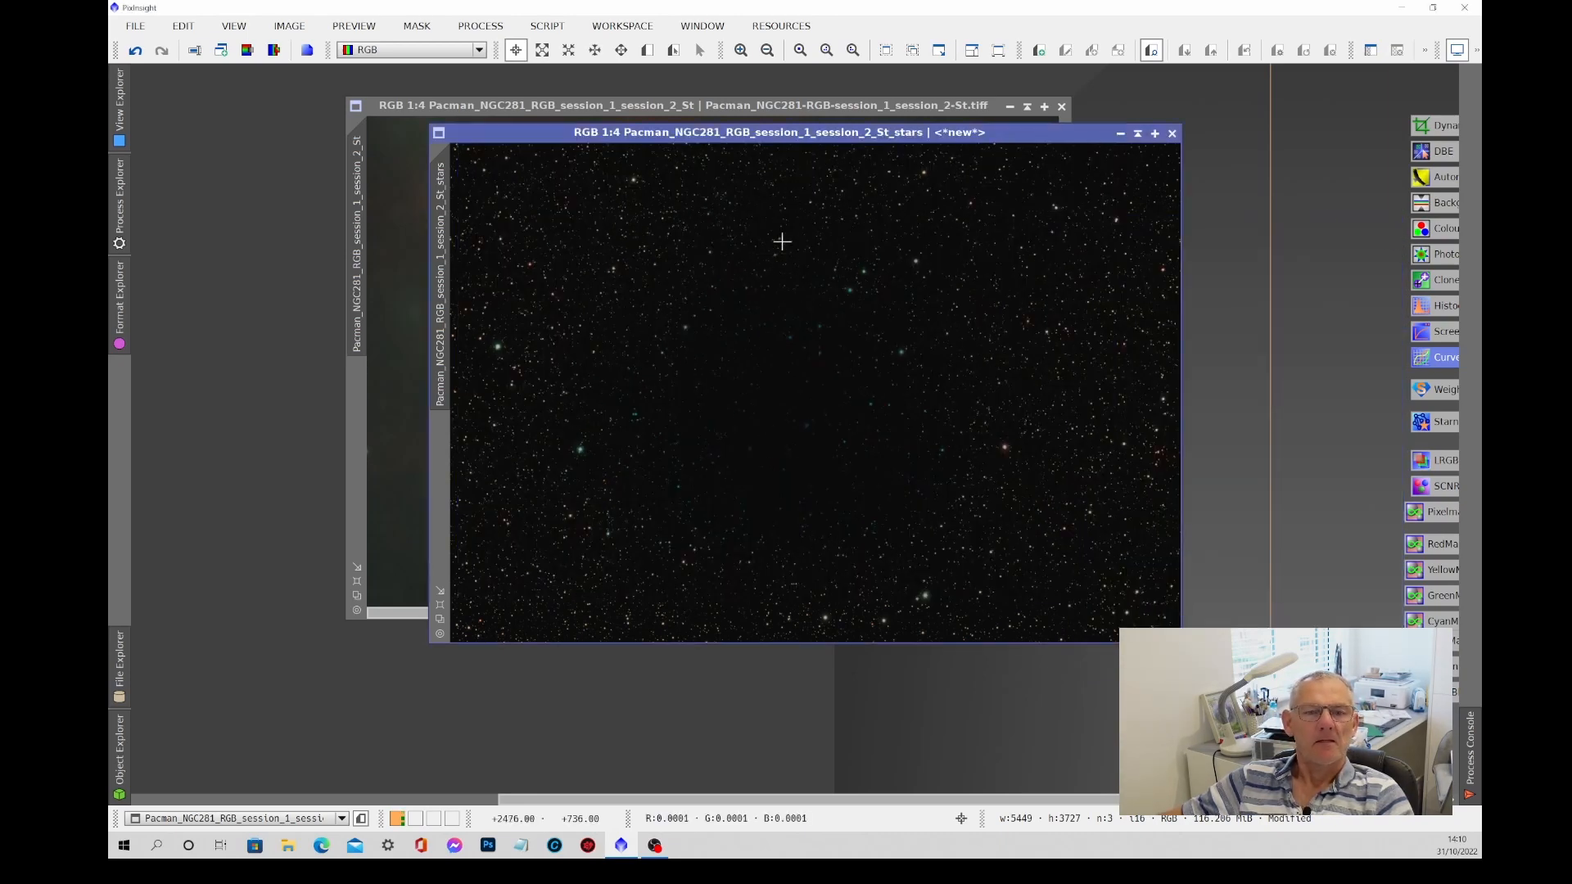
Set the star image's identifier to stars, minimize its window and park the icon clear of the nebula image.
{"action": "right_click", "coordinate": [782, 241]}
{"action": "left_click", "coordinate": [852, 311]}
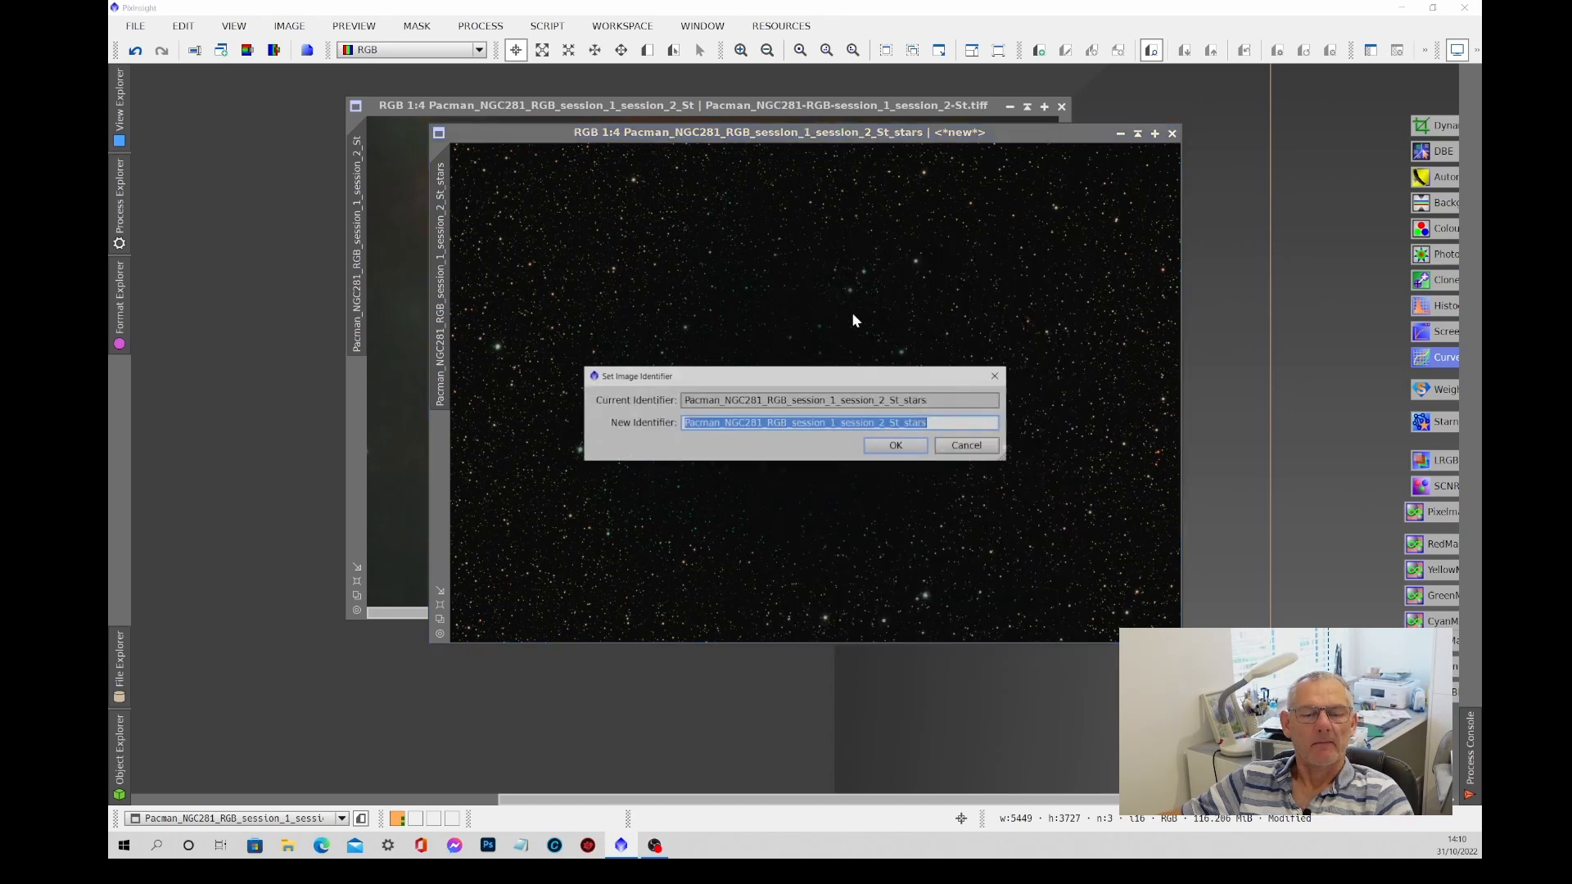
{"action": "type", "text": "st"}
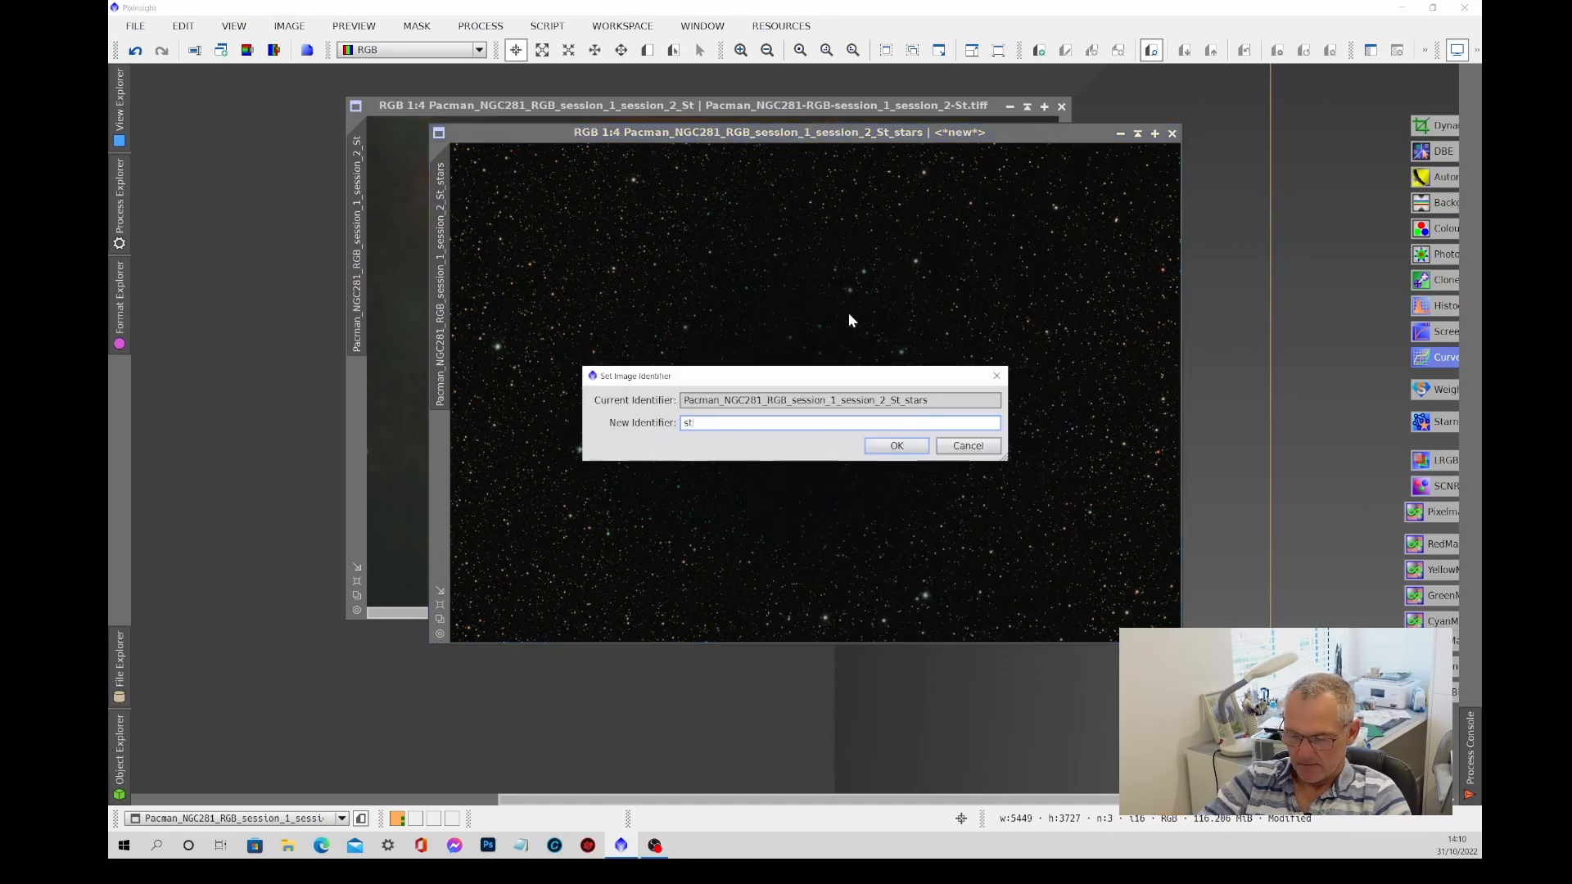
{"action": "type", "text": "ars"}
{"action": "key", "text": "Return"}
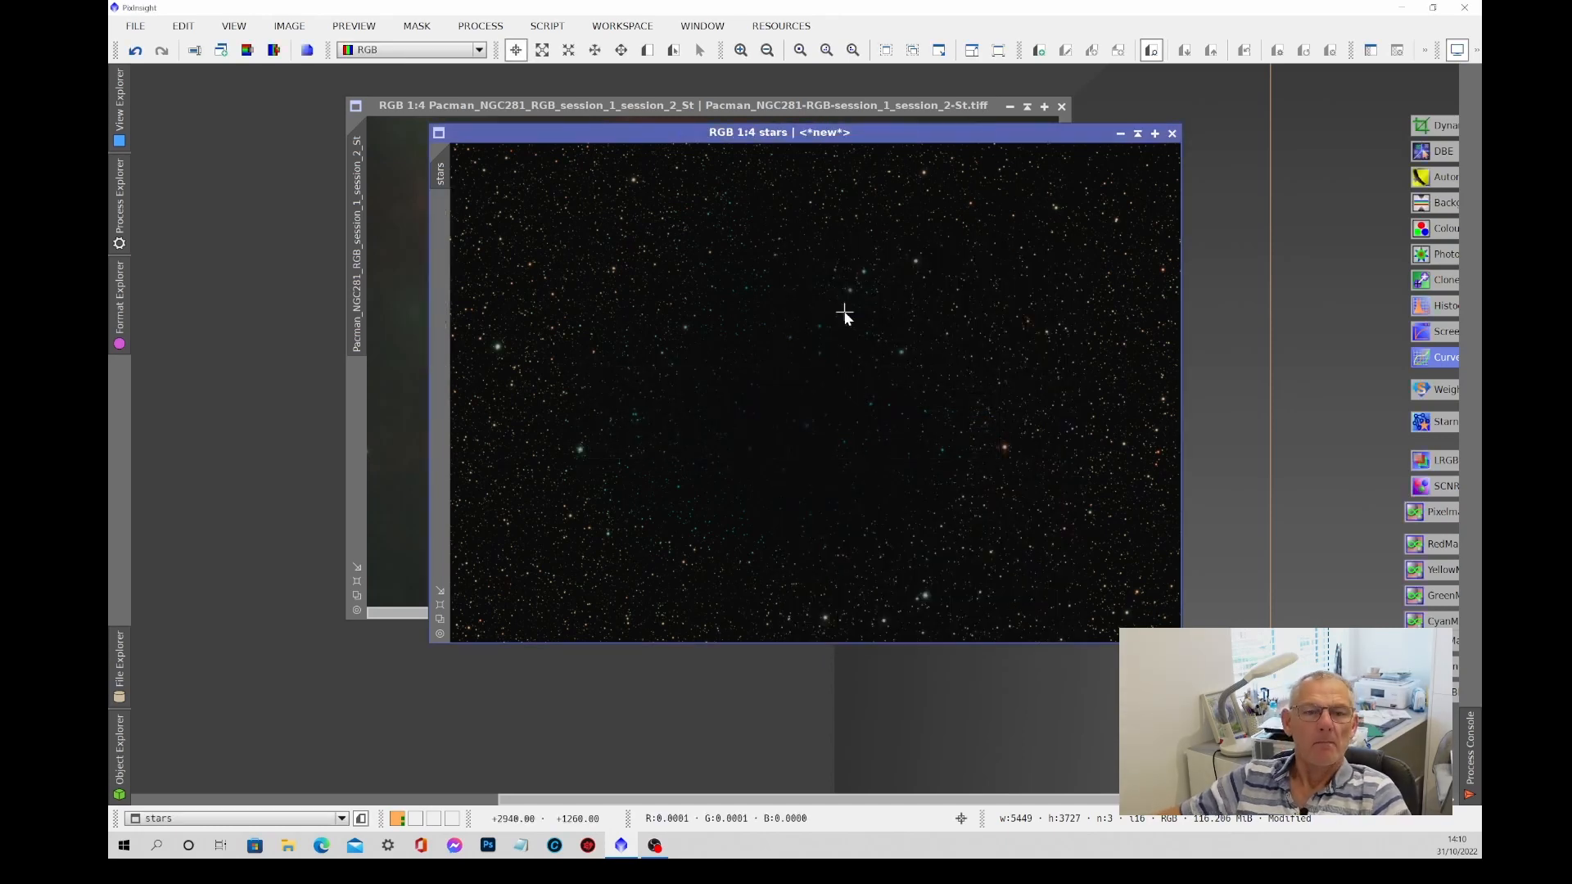
{"action": "left_click", "coordinate": [1119, 134]}
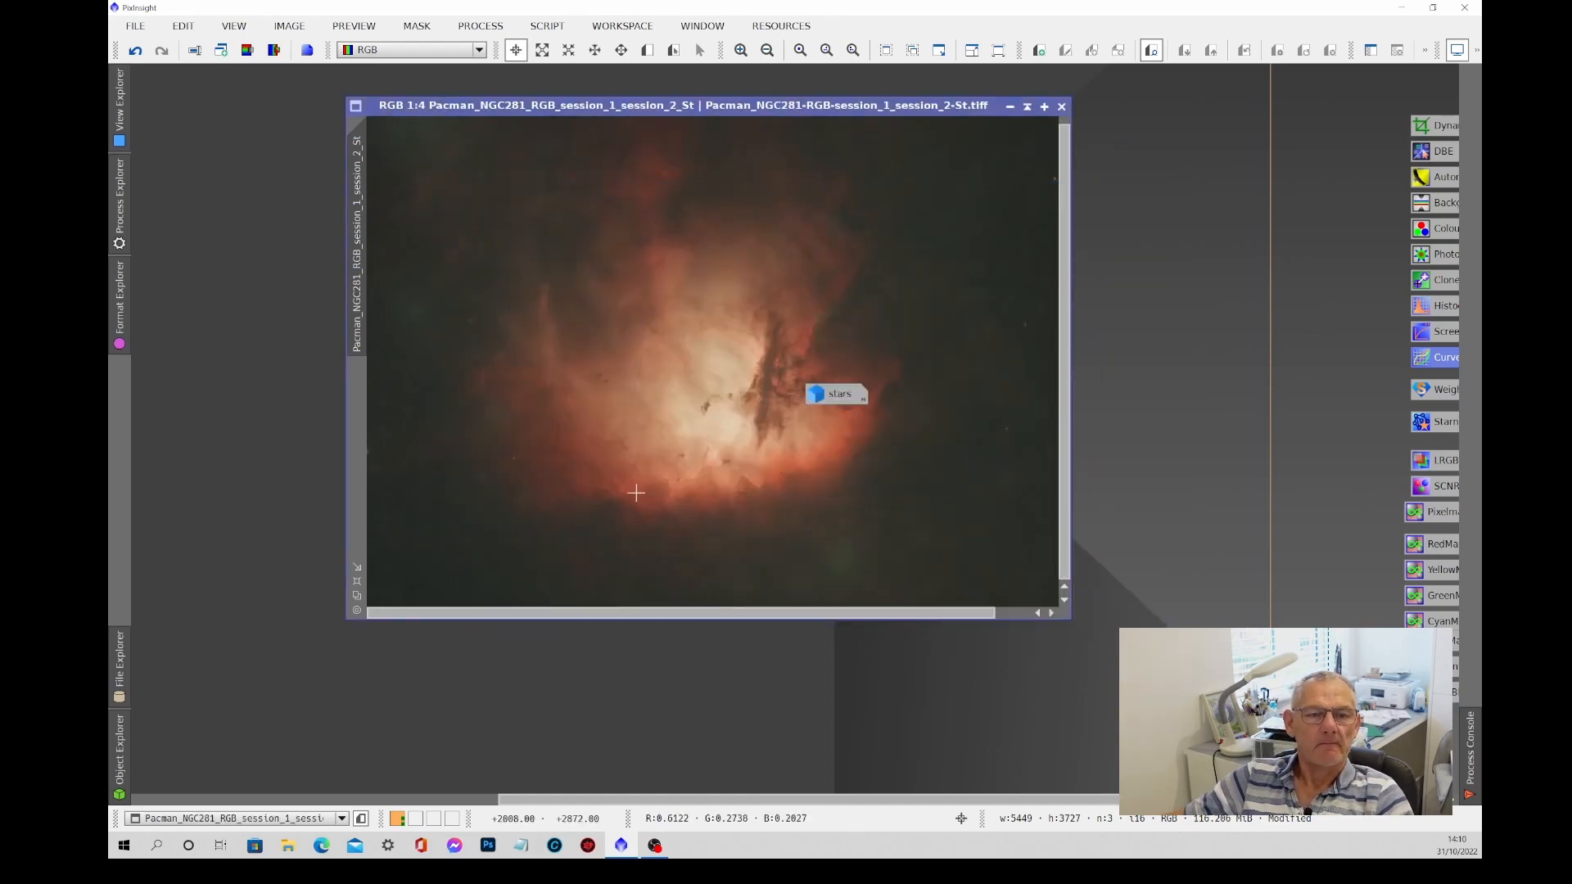
{"action": "left_click_drag", "start_coordinate": [836, 403], "coordinate": [254, 677]}
Set the nebula image's identifier to starless.
{"action": "right_click", "coordinate": [704, 207]}
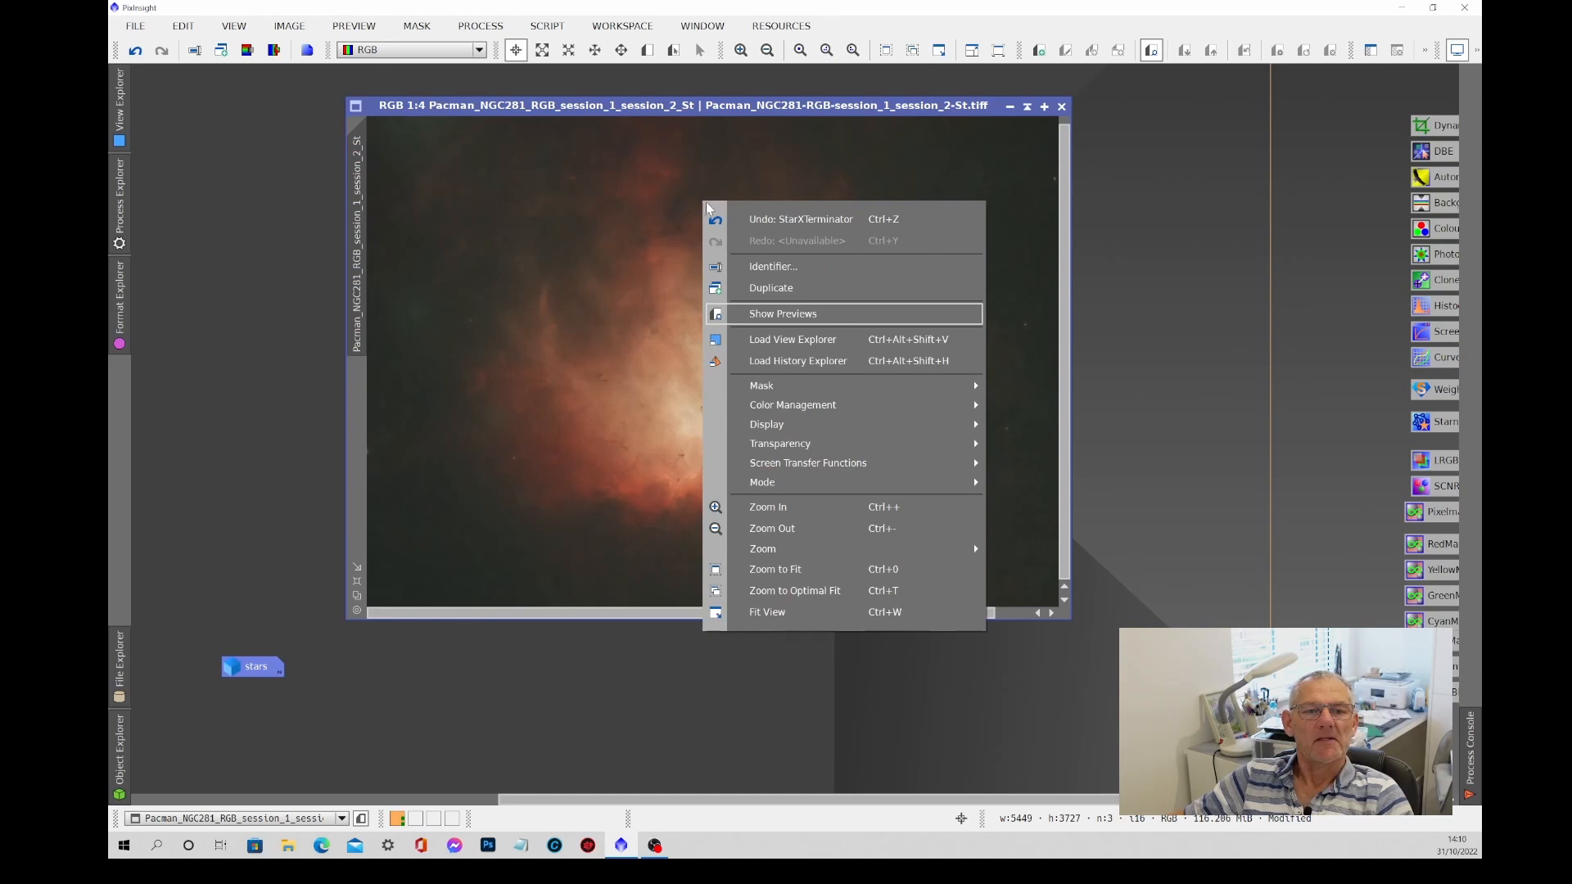
{"action": "left_click", "coordinate": [791, 270]}
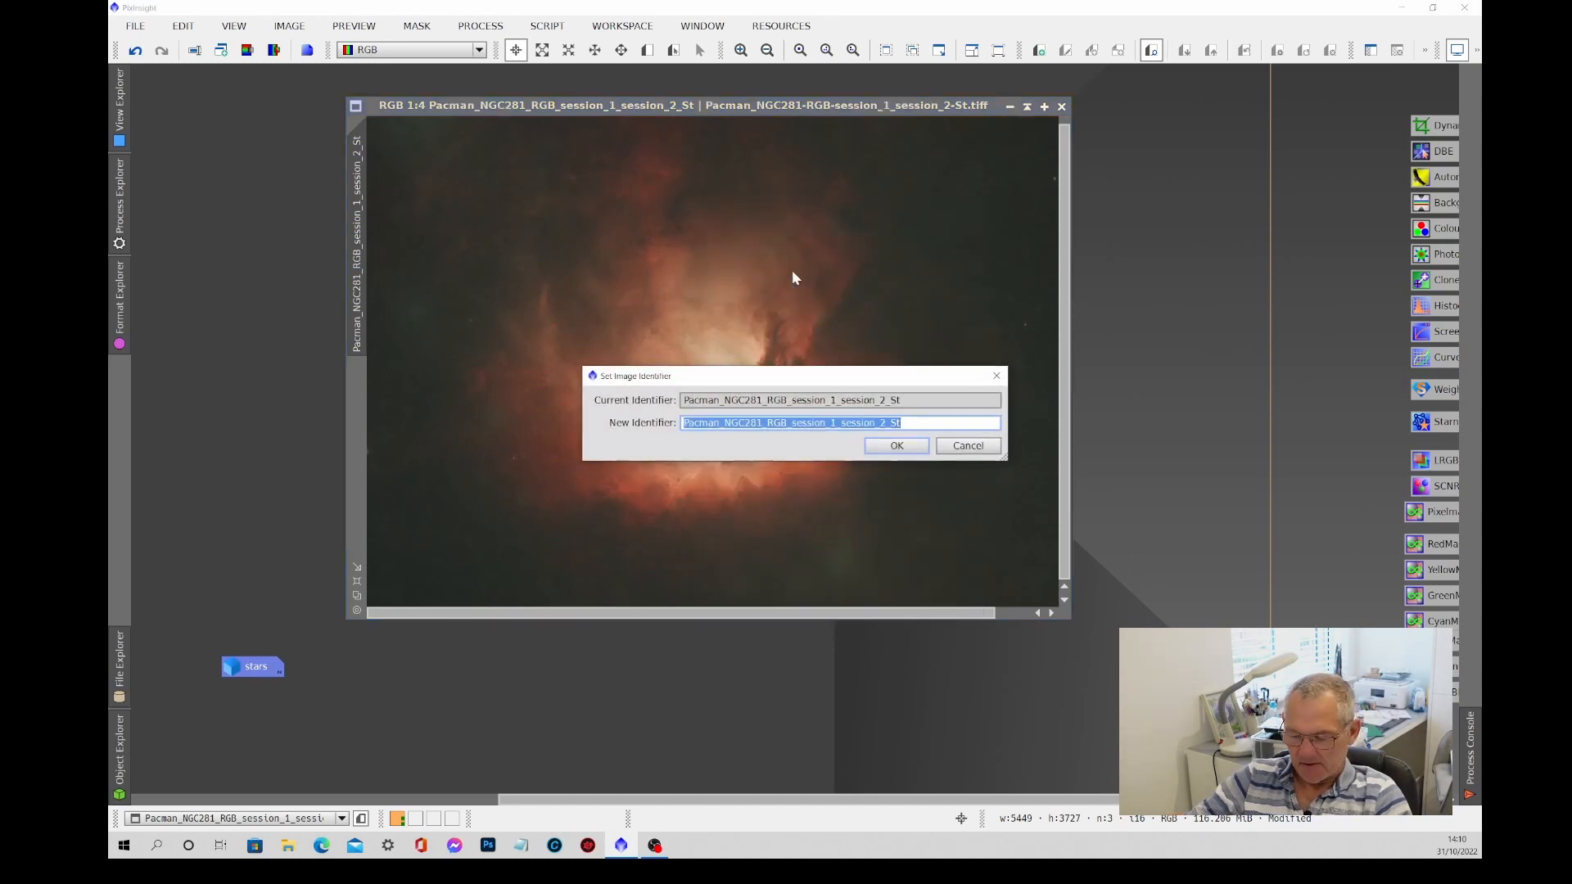
{"action": "type", "text": "starless"}
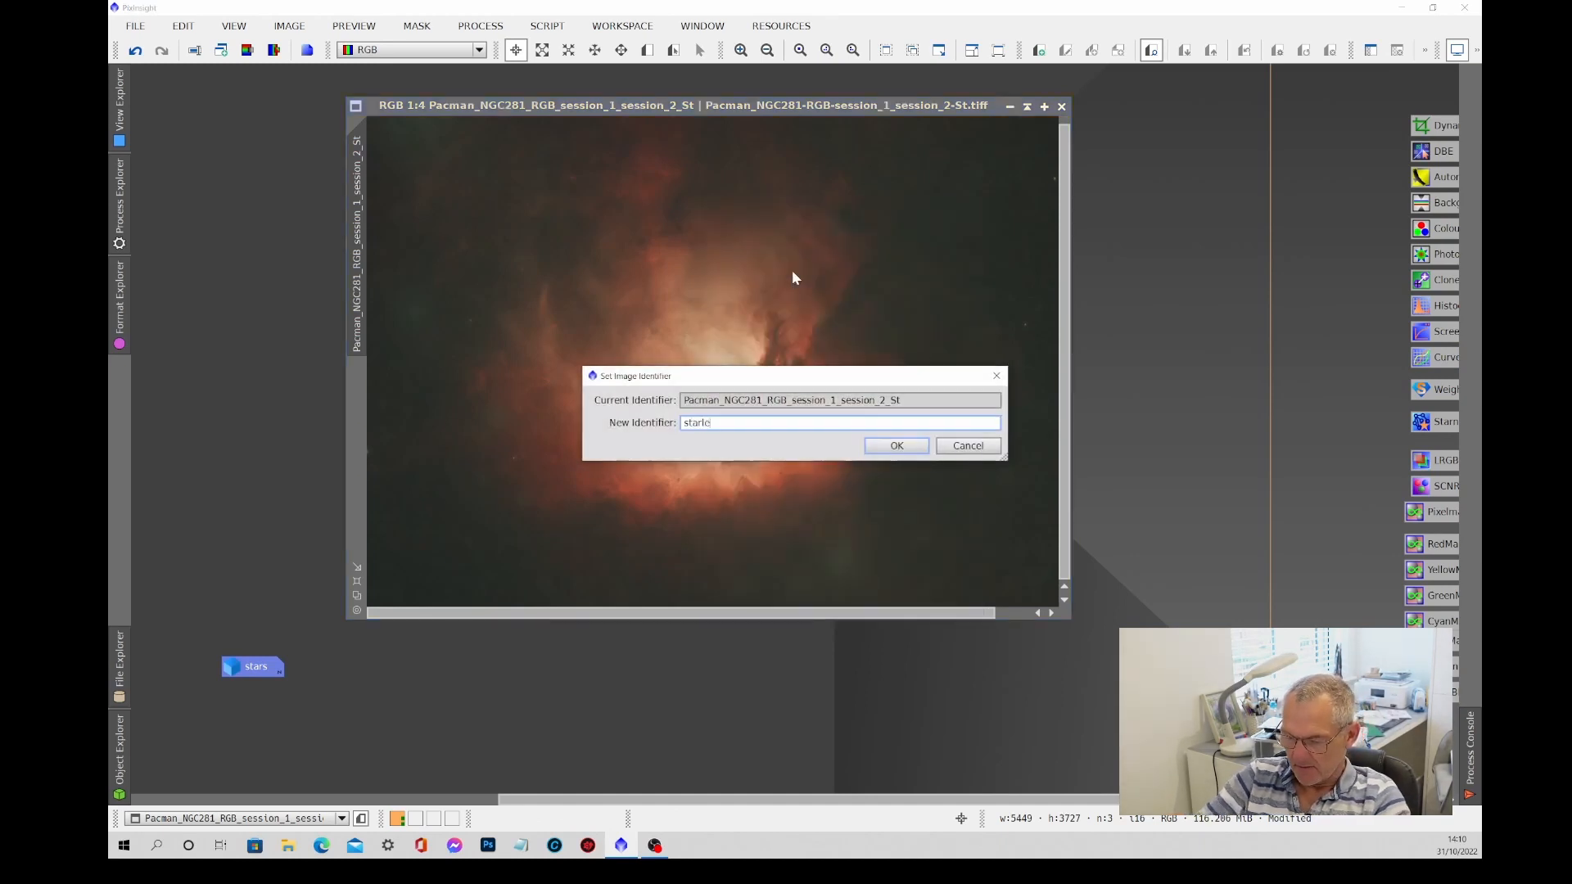
{"action": "key", "text": "Return"}
Sharpen the starless image with the AdvSharpening script at Layer 2 Bias 0.40, Layer 3 Bias 0.10 and Layers 1 and 4 at 0.00.
{"action": "scroll", "coordinate": [794, 415], "scroll_direction": "up", "scroll_amount": 2}
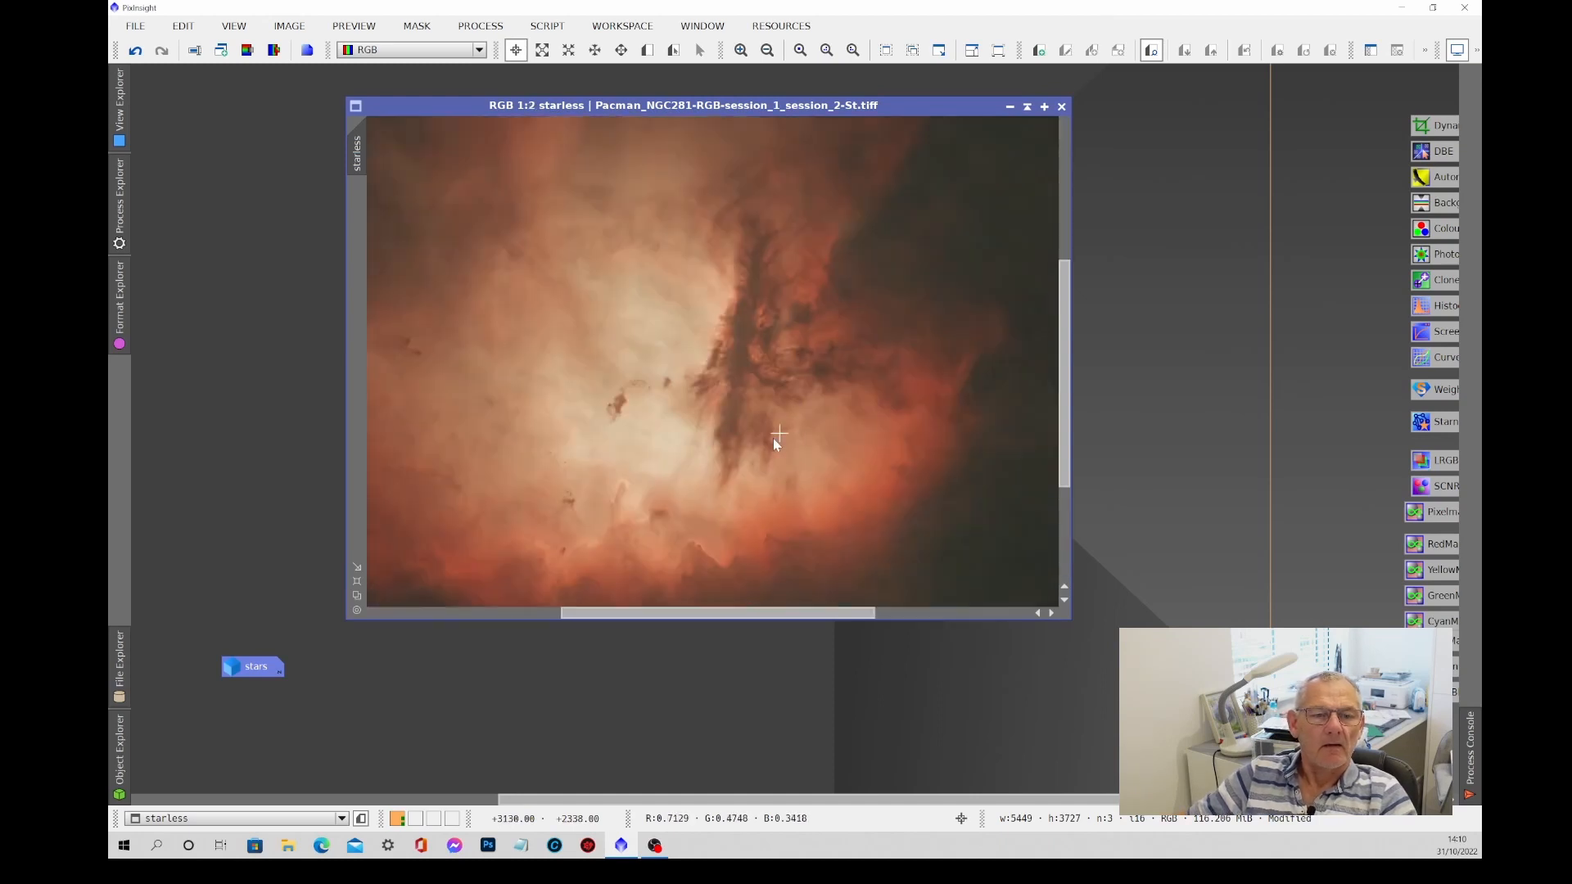
{"action": "scroll", "coordinate": [769, 439], "scroll_direction": "up", "scroll_amount": 1}
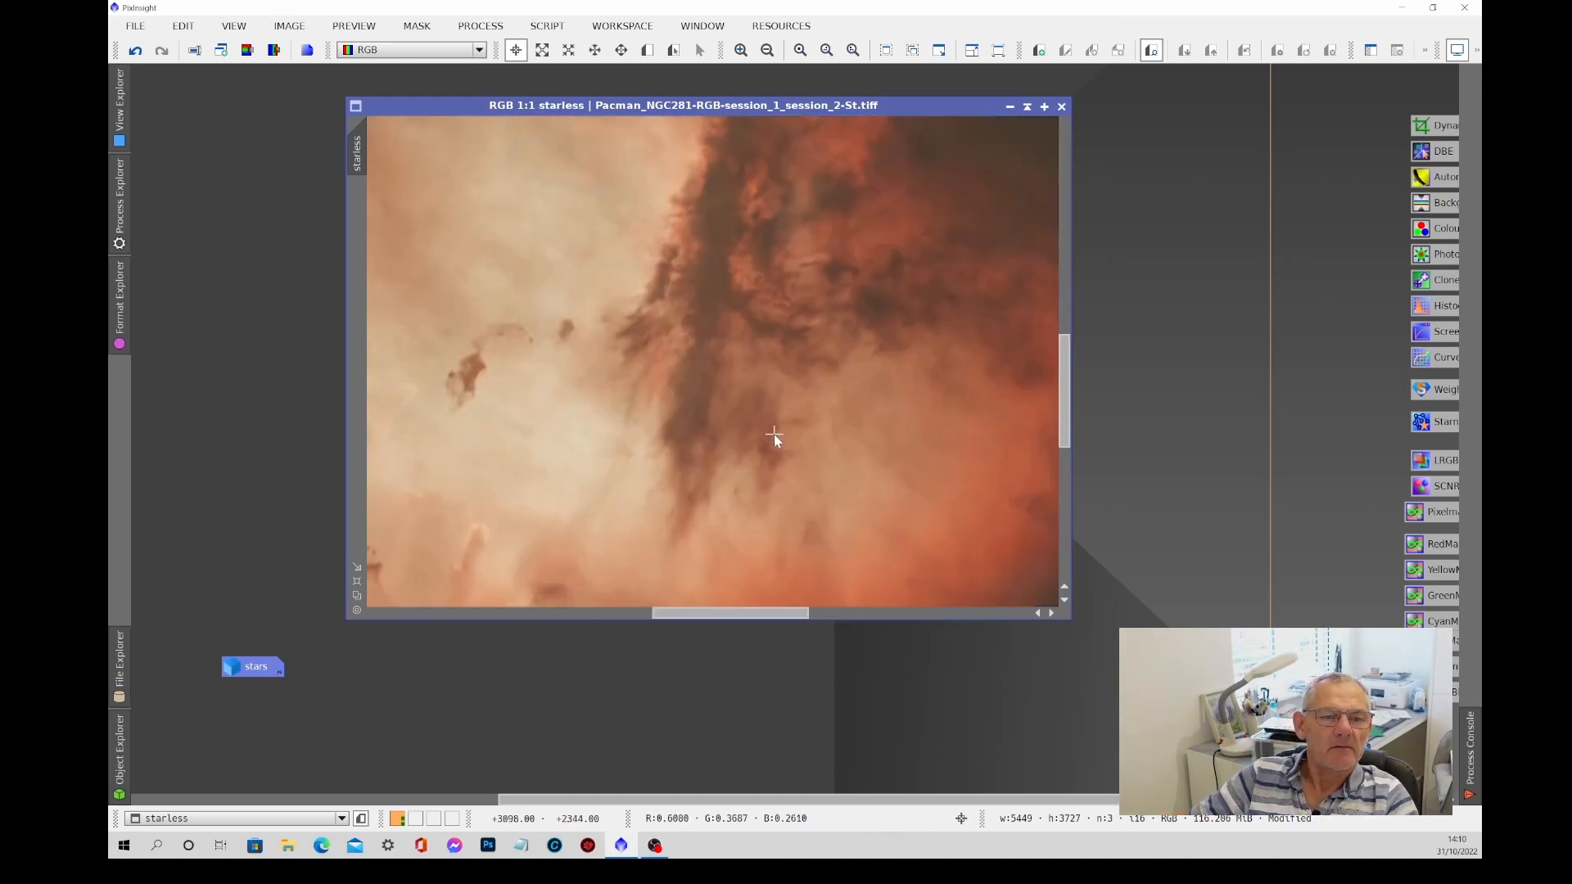
{"action": "scroll", "coordinate": [773, 434], "scroll_direction": "down", "scroll_amount": 2}
{"action": "scroll", "coordinate": [733, 401], "scroll_direction": "down", "scroll_amount": 1}
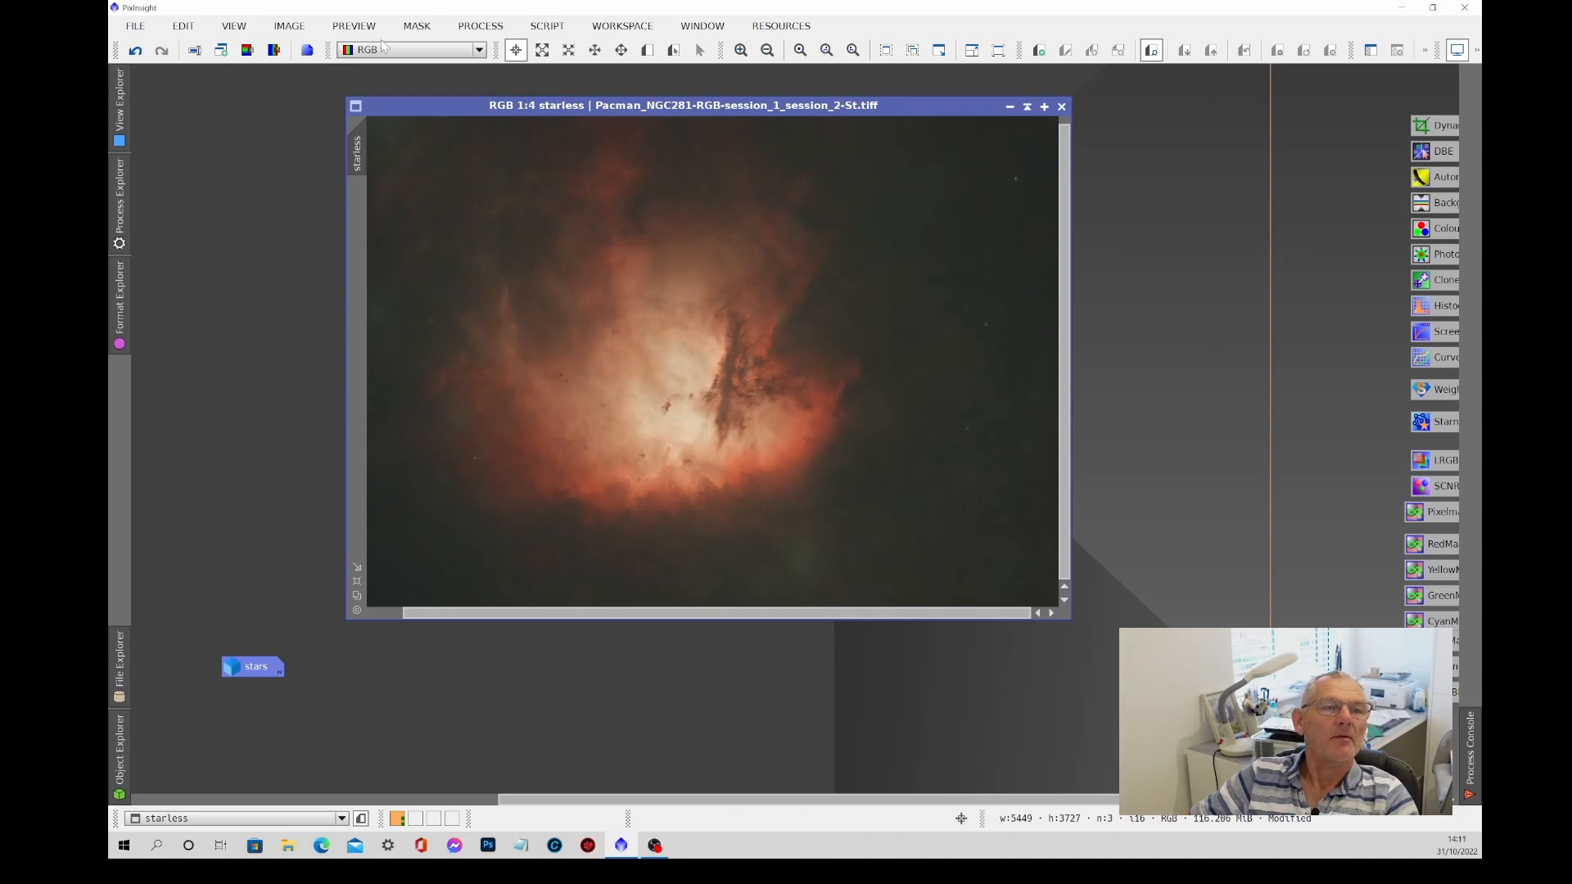
{"action": "left_click", "coordinate": [545, 29]}
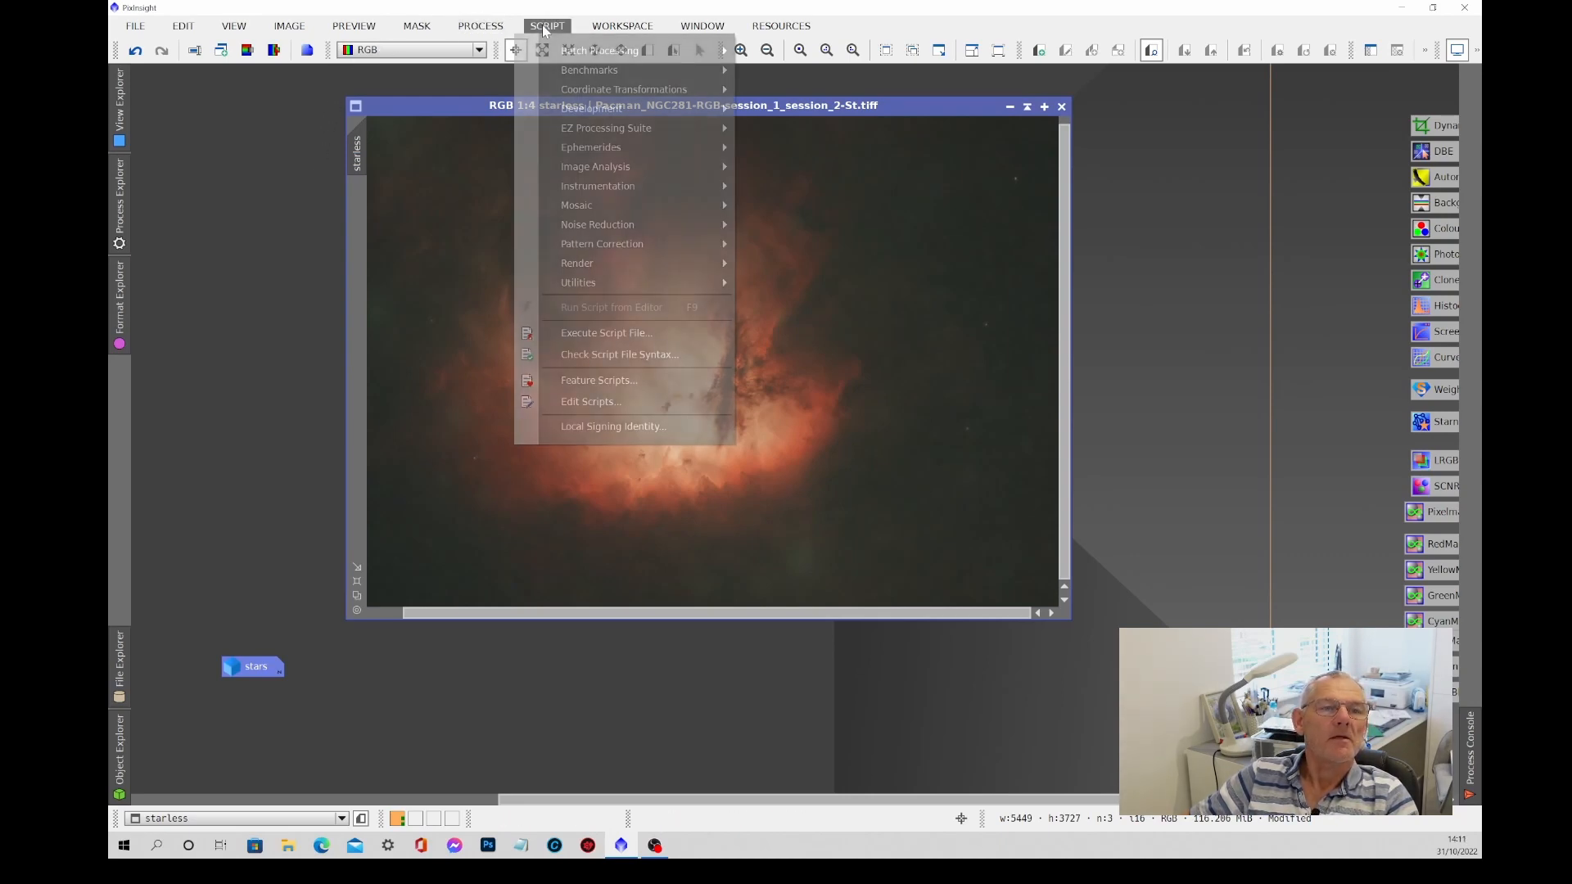
{"action": "mouse_move", "coordinate": [591, 284]}
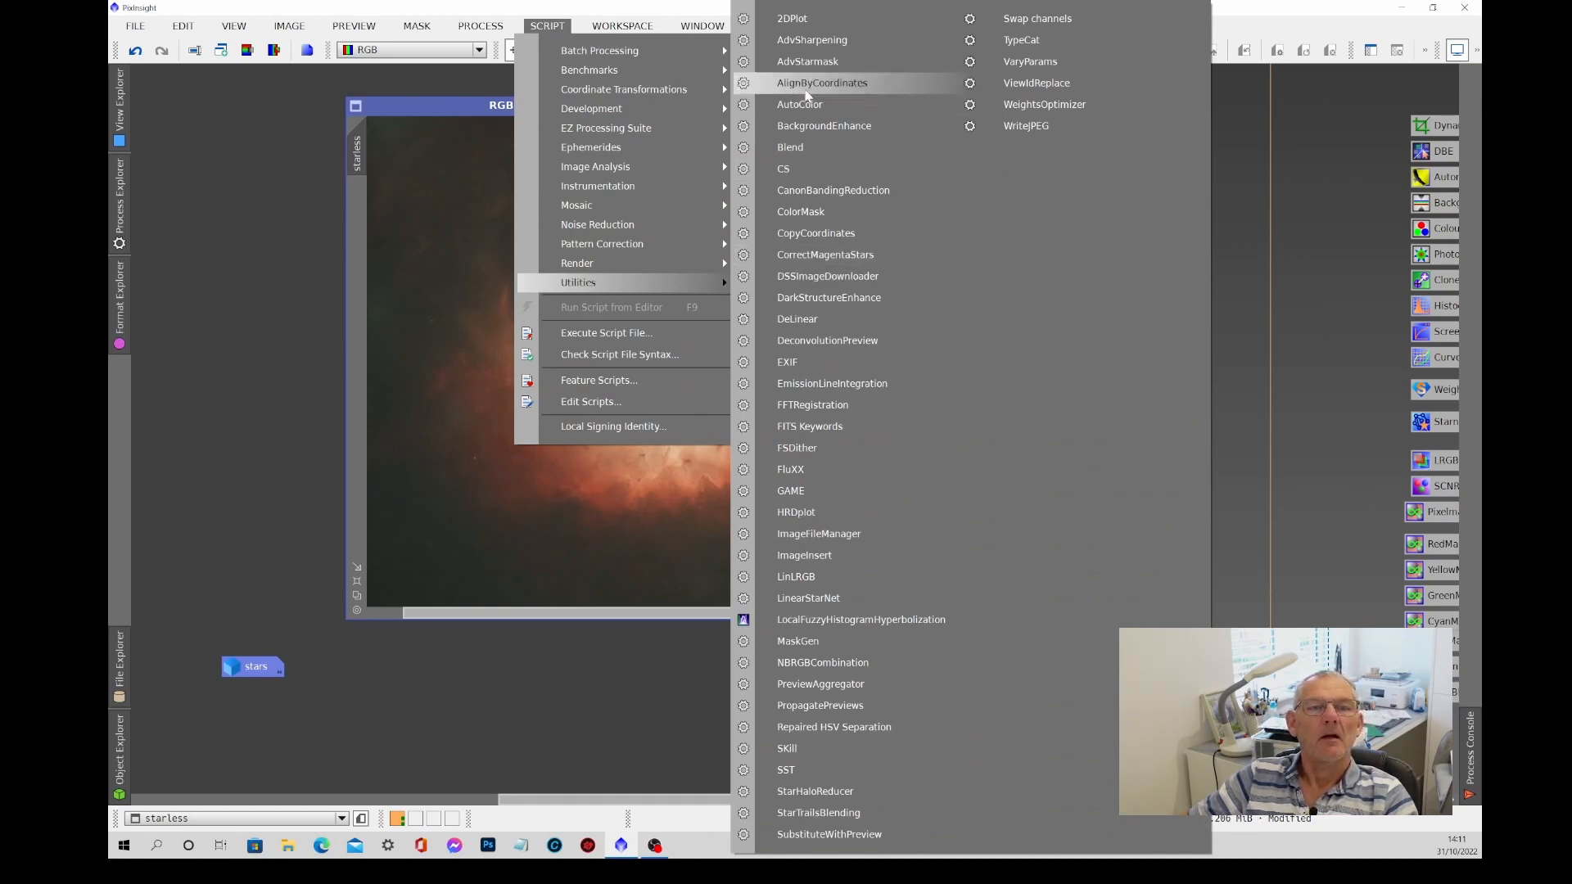
{"action": "left_click", "coordinate": [810, 41]}
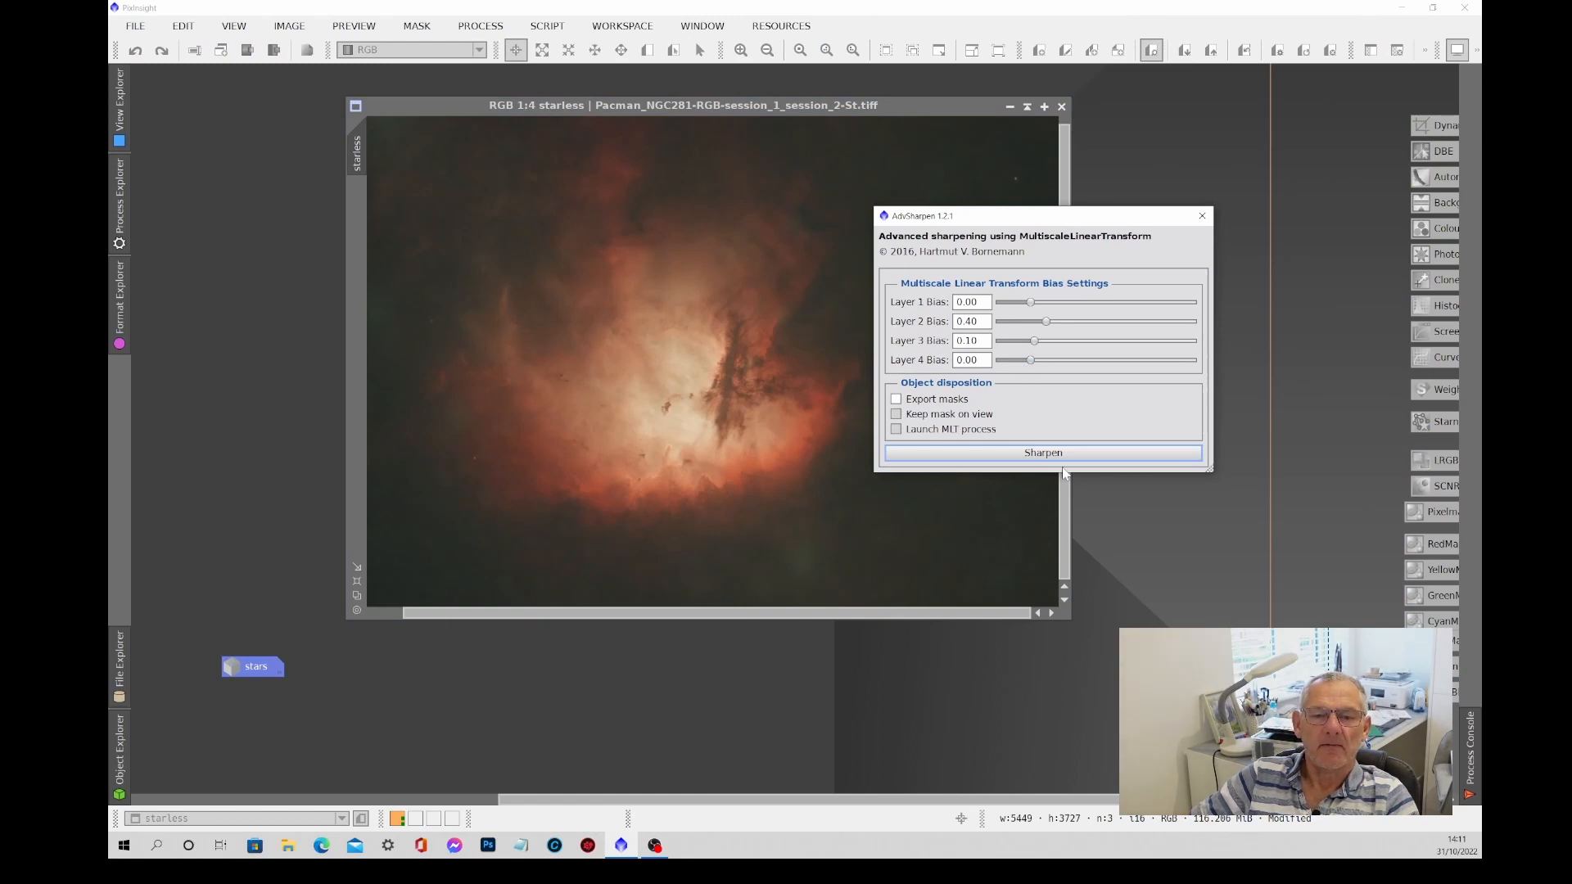
{"action": "left_click", "coordinate": [1044, 456]}
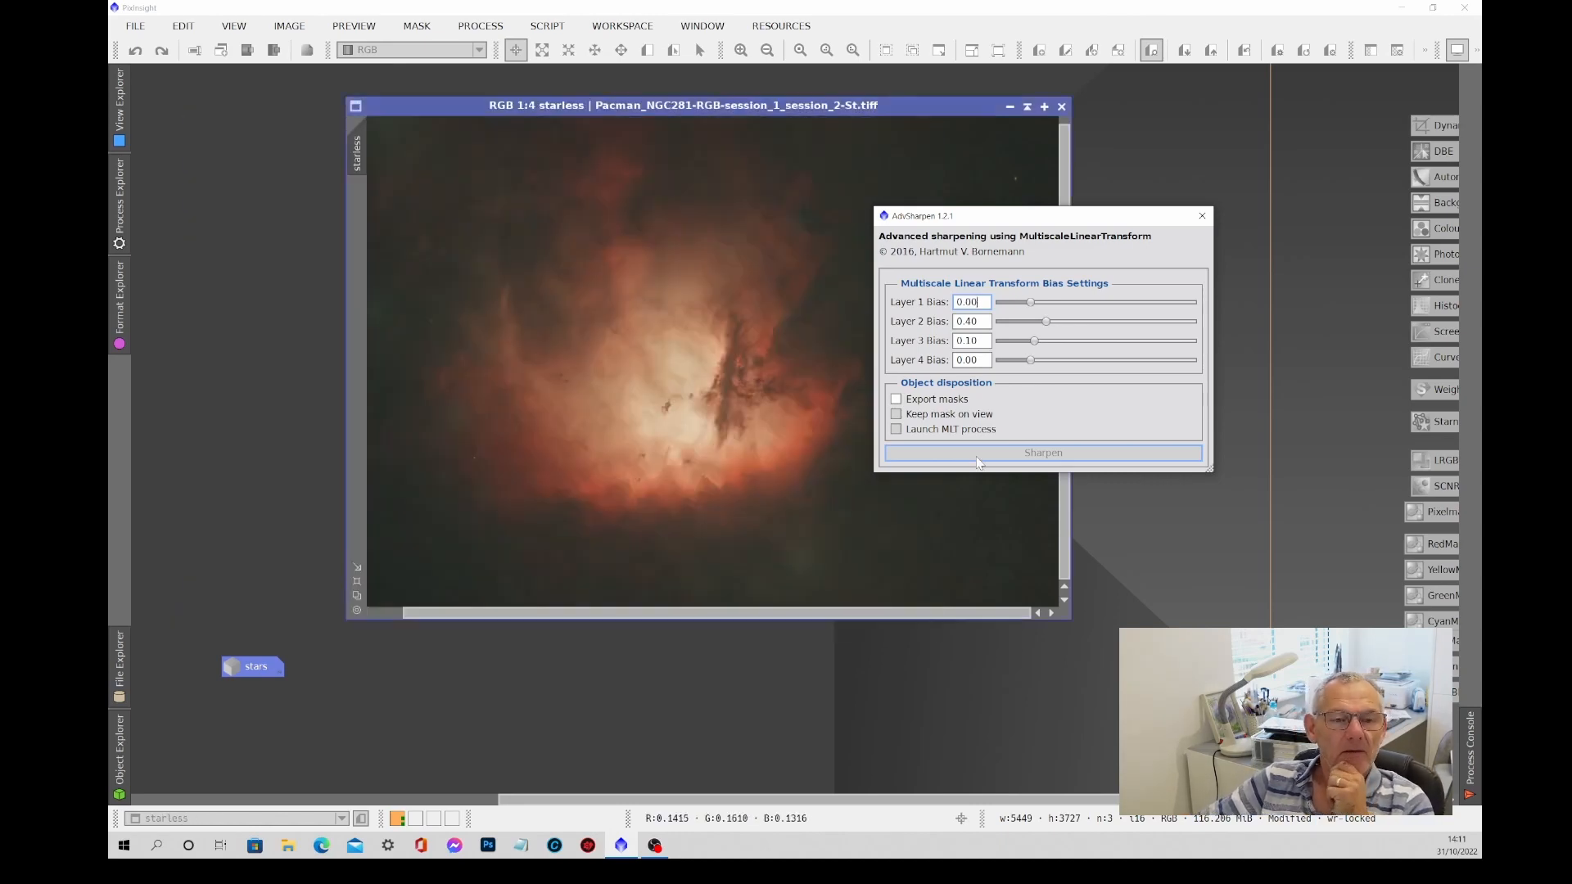
Compare the starless nebula's core, dark lanes and small dark globules at close magnification before and after the sharpening.
{"action": "scroll", "coordinate": [758, 402], "scroll_direction": "up", "scroll_amount": 2}
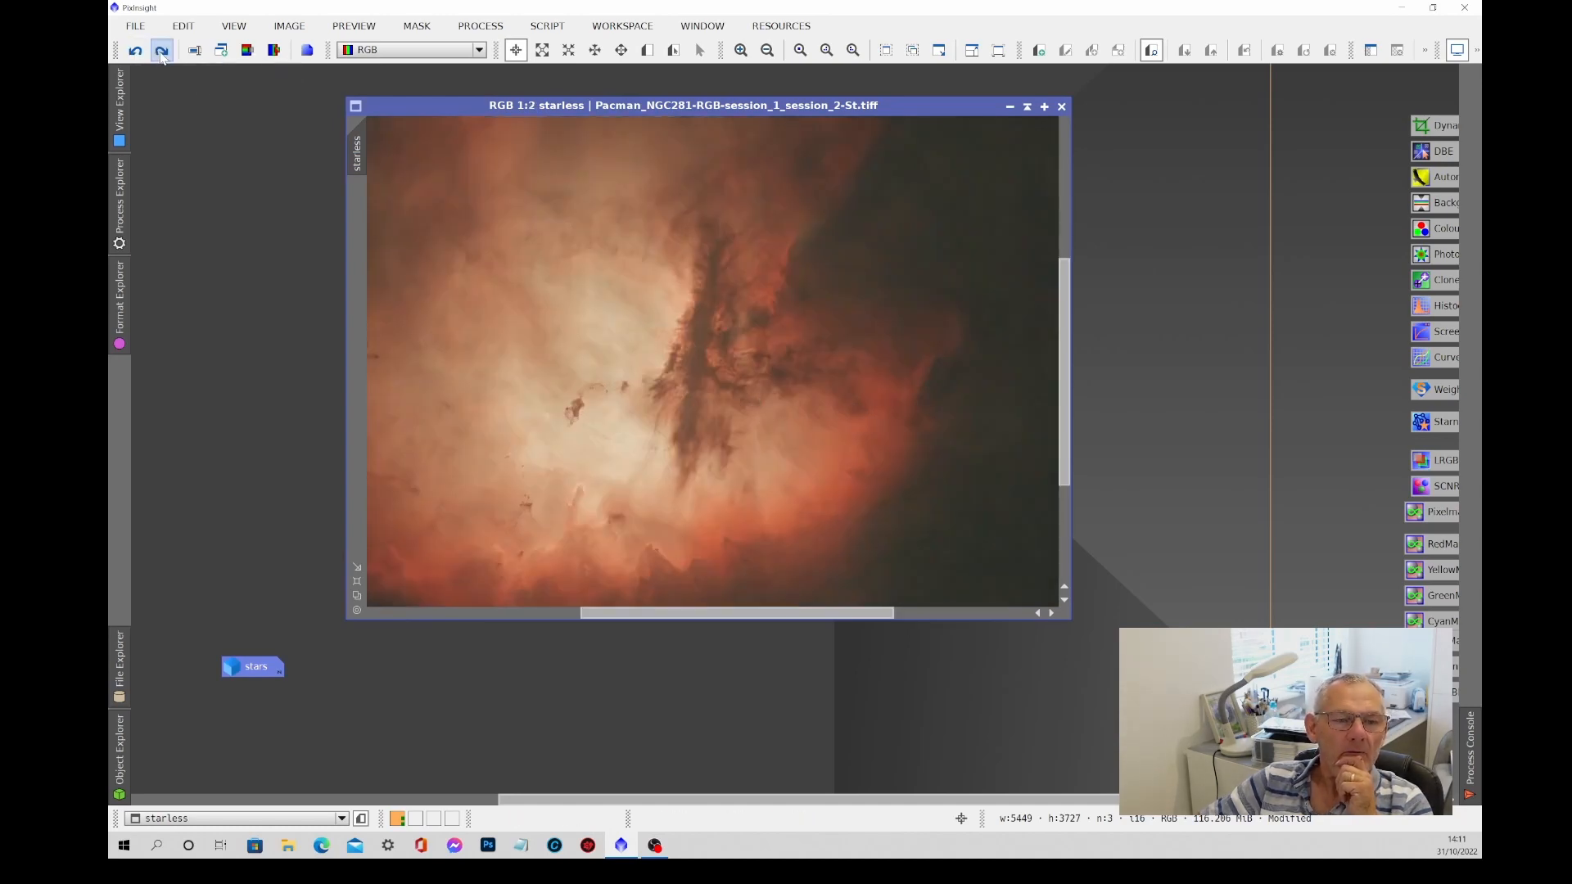
{"action": "left_click", "coordinate": [161, 52]}
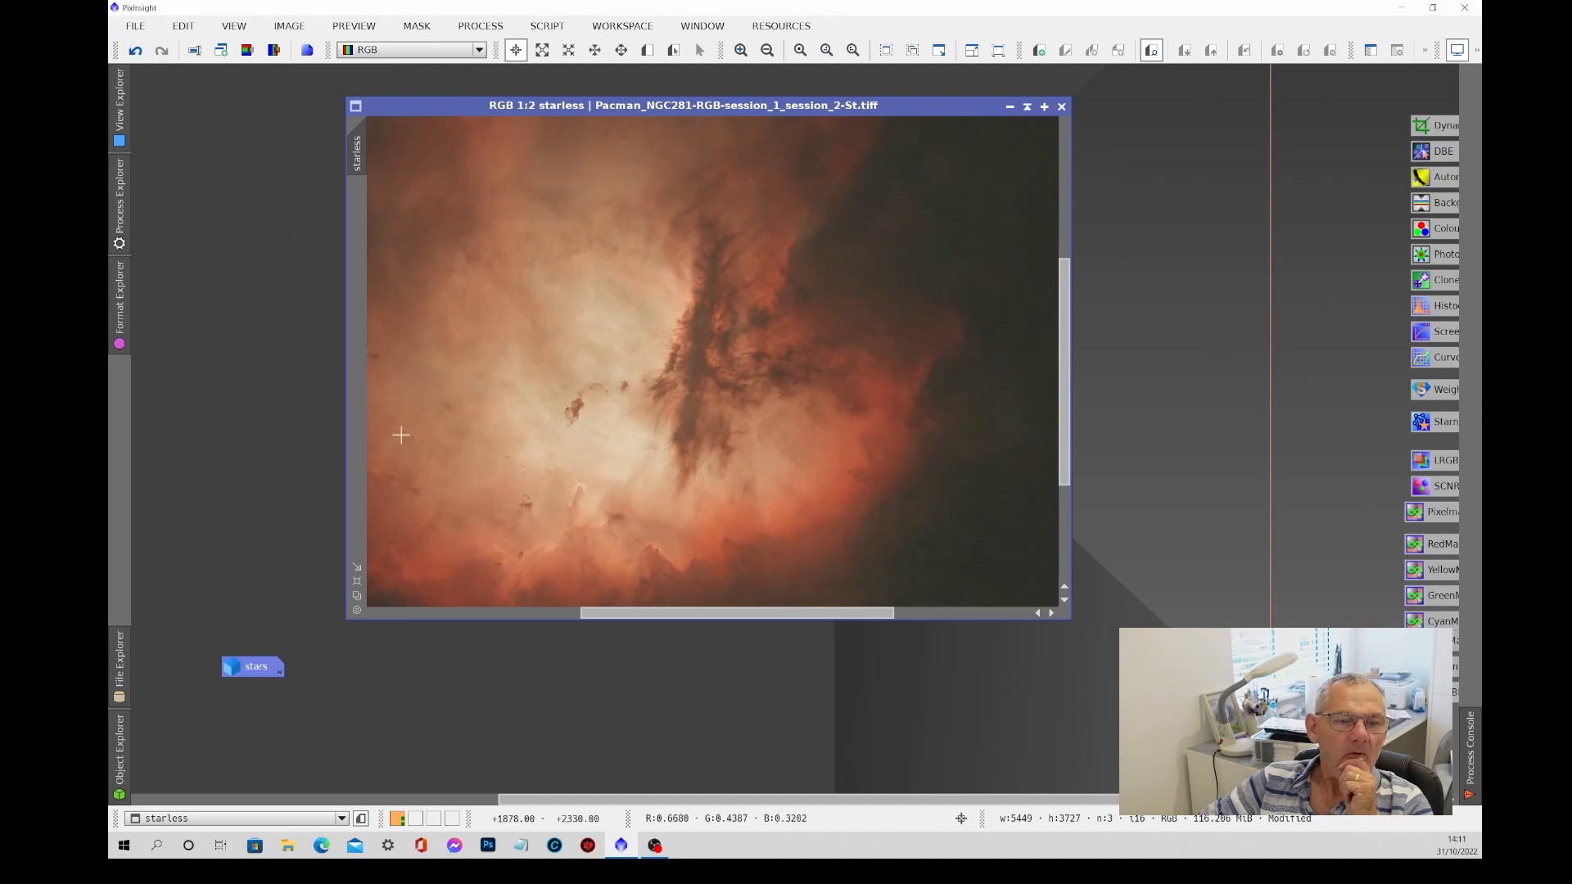
{"action": "scroll", "coordinate": [524, 442], "scroll_direction": "up", "scroll_amount": 2}
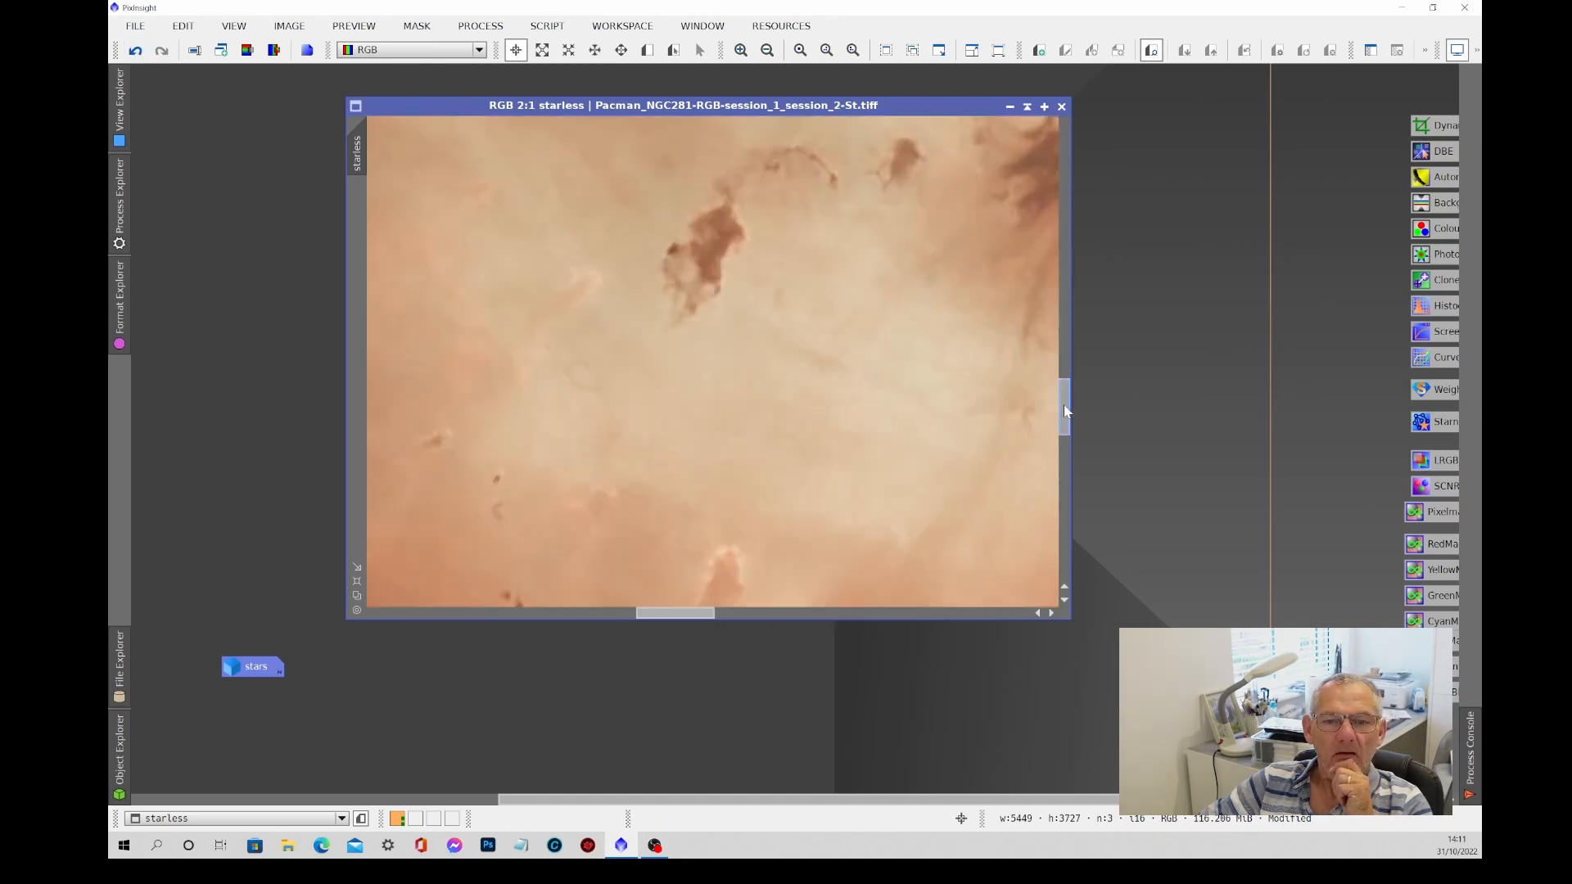
{"action": "left_click_drag", "start_coordinate": [1066, 409], "coordinate": [1069, 446]}
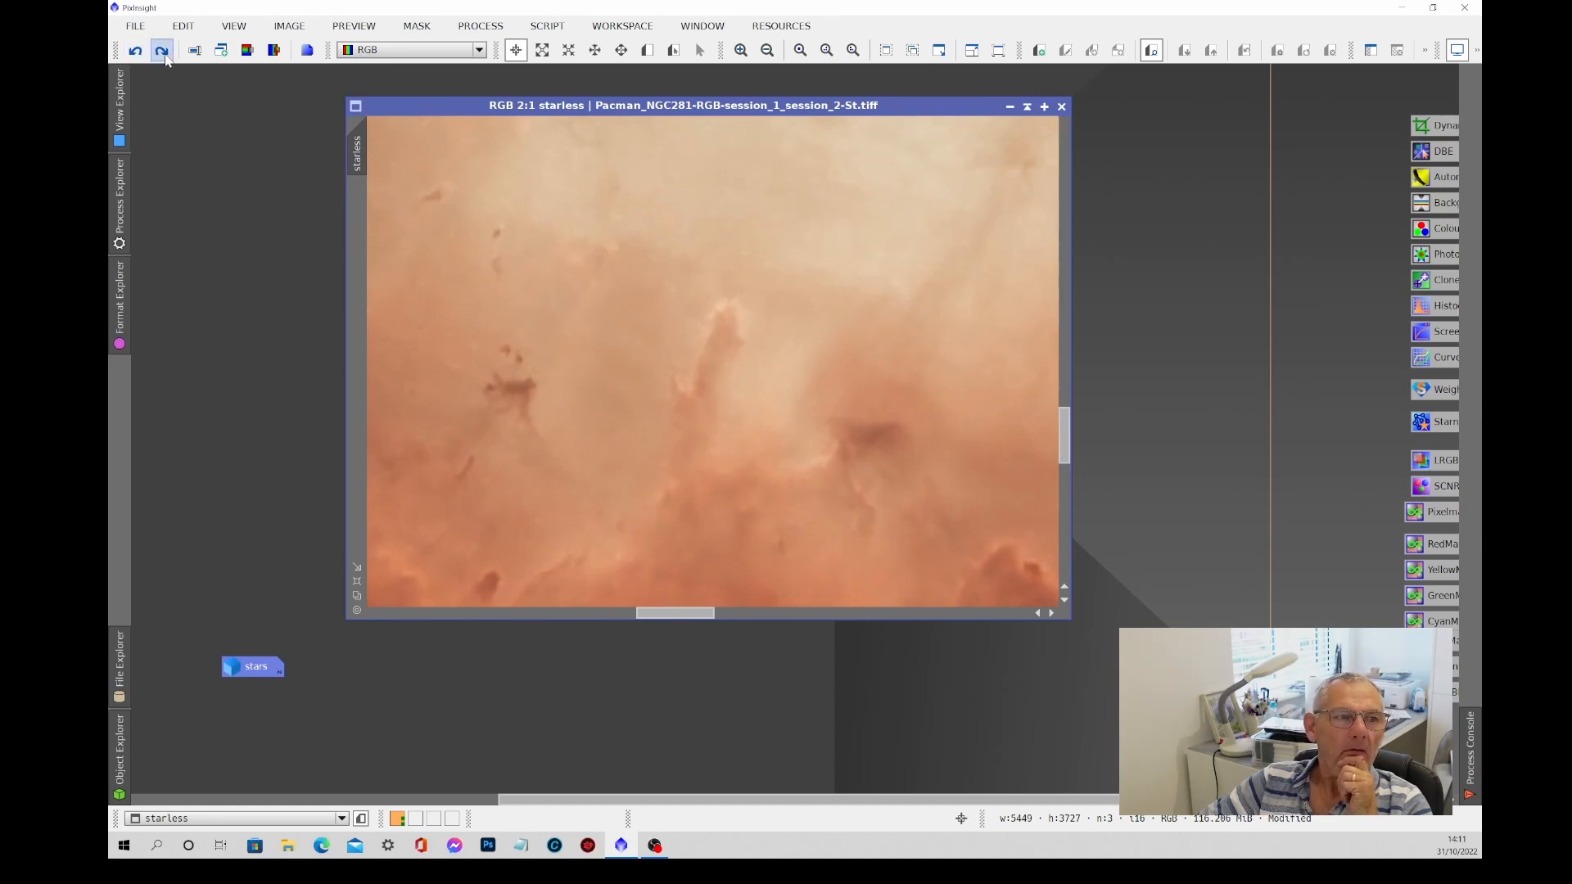
{"action": "left_click", "coordinate": [165, 57]}
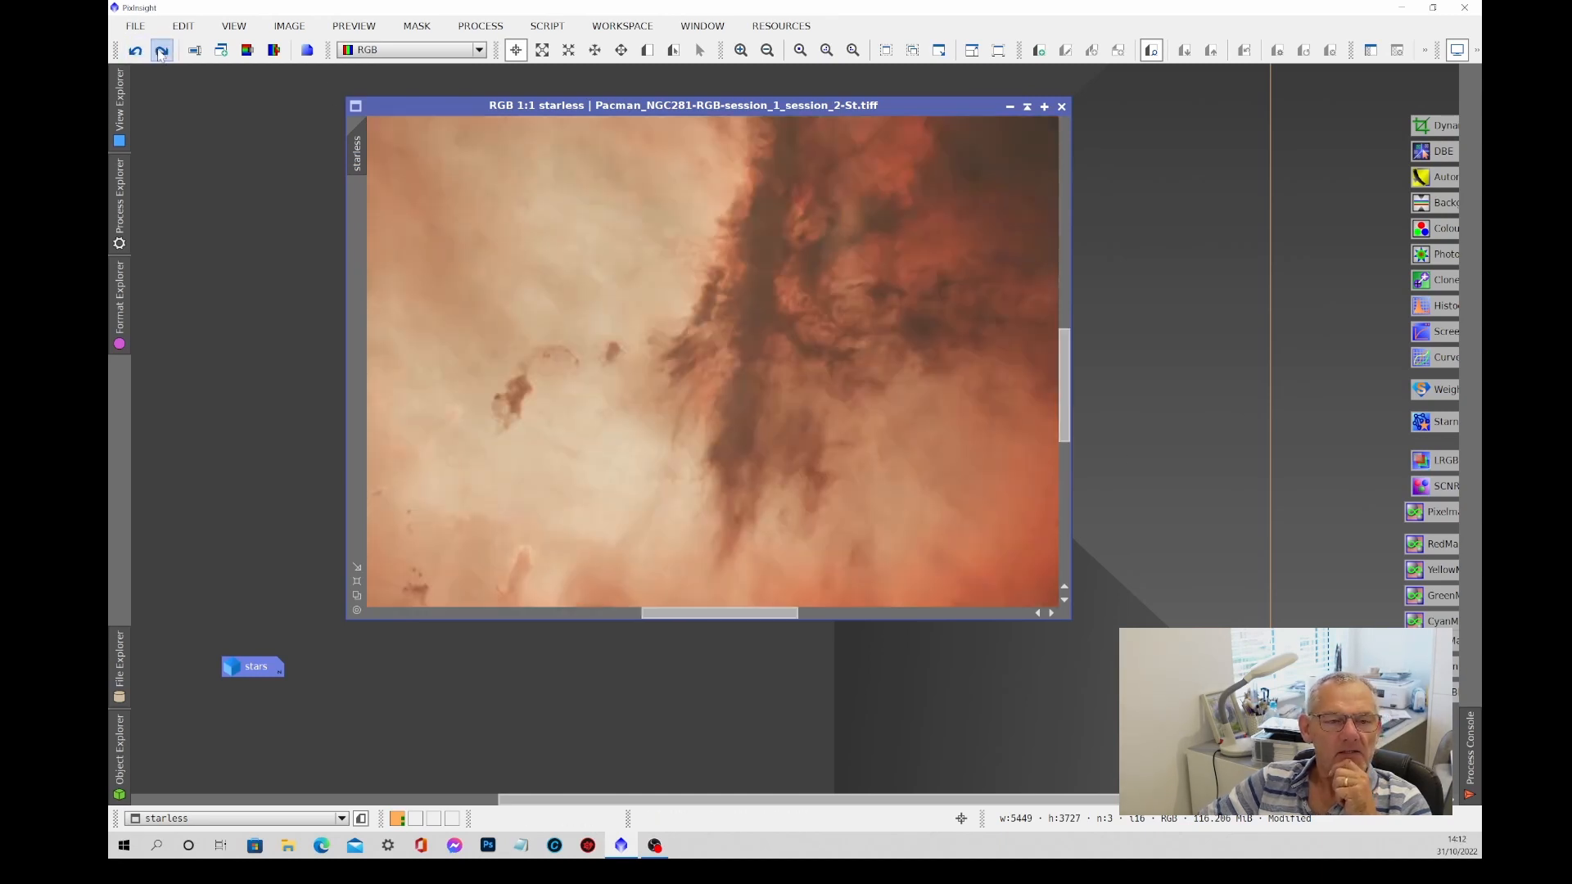
{"action": "left_click", "coordinate": [162, 54]}
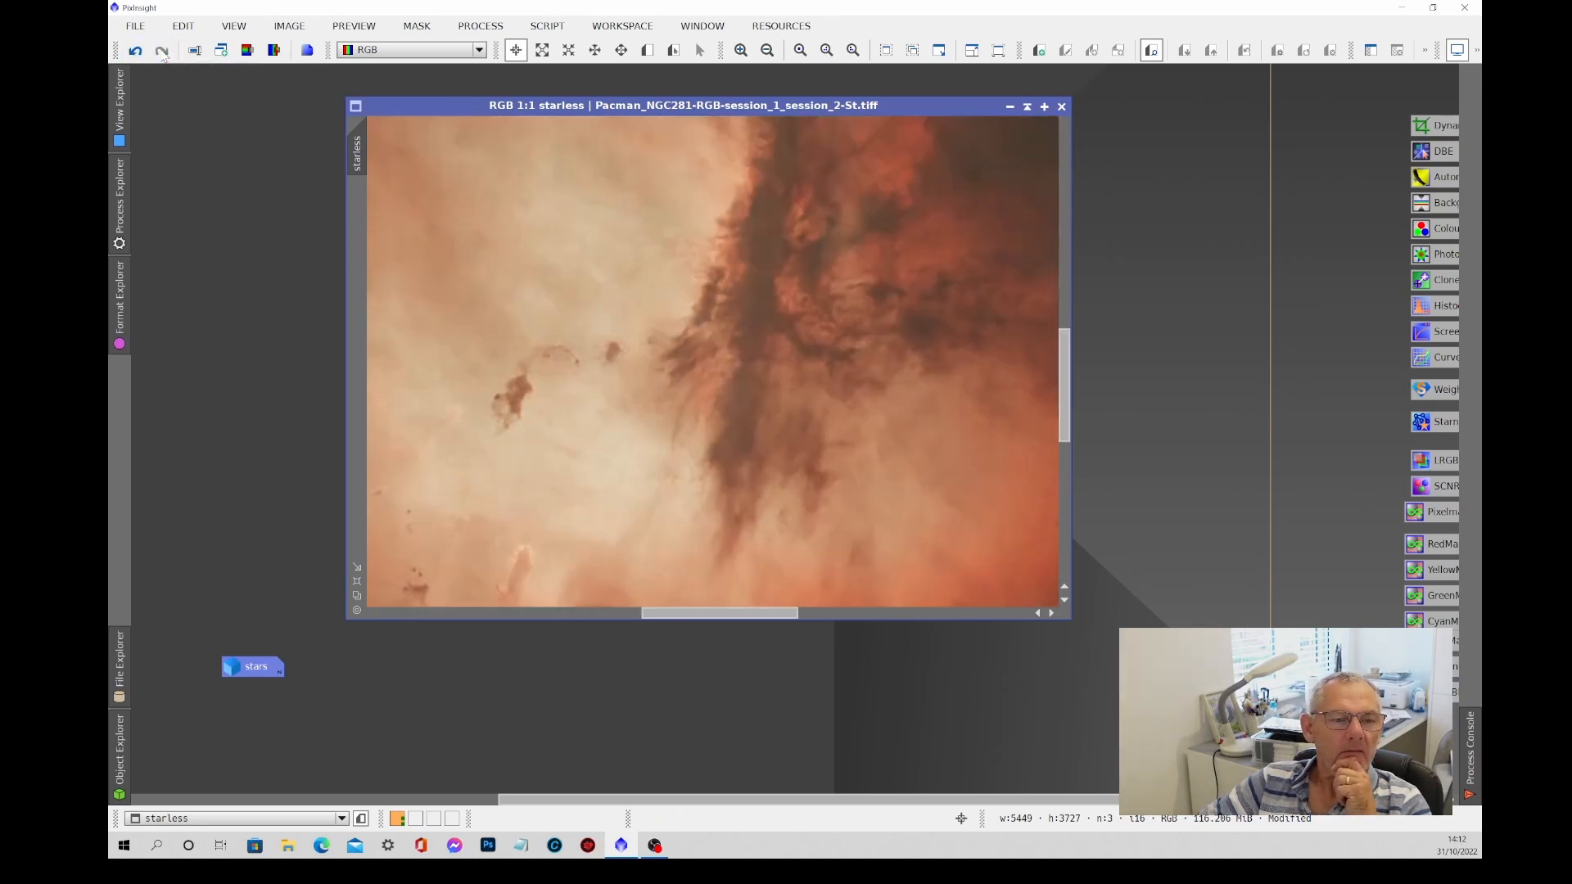
{"action": "left_click_drag", "start_coordinate": [723, 621], "coordinate": [708, 627]}
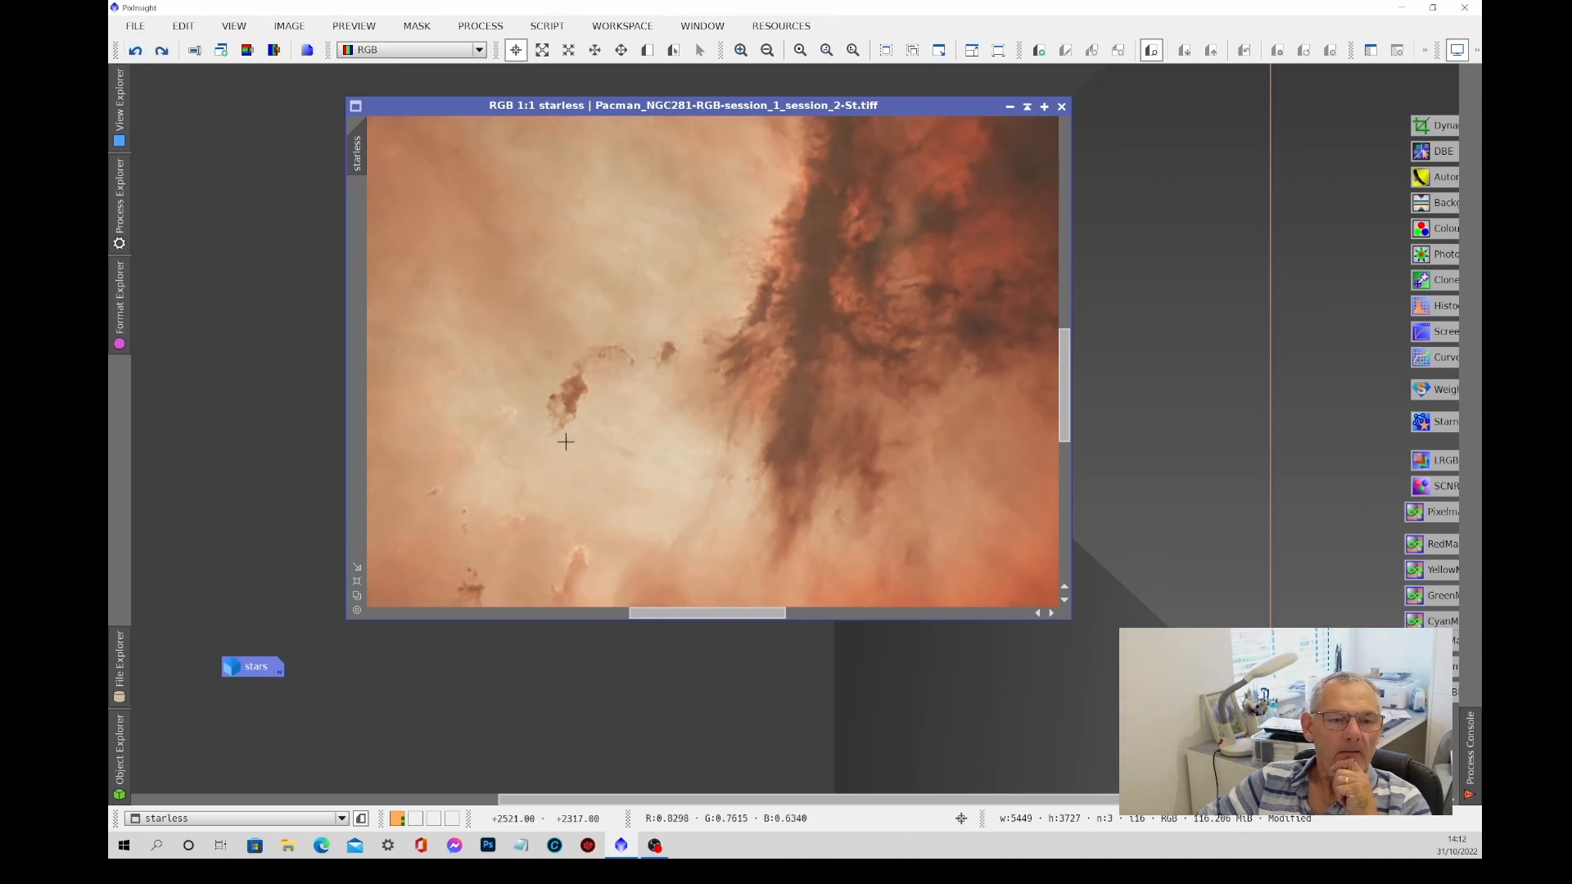
{"action": "scroll", "coordinate": [539, 403], "scroll_direction": "up", "scroll_amount": 2}
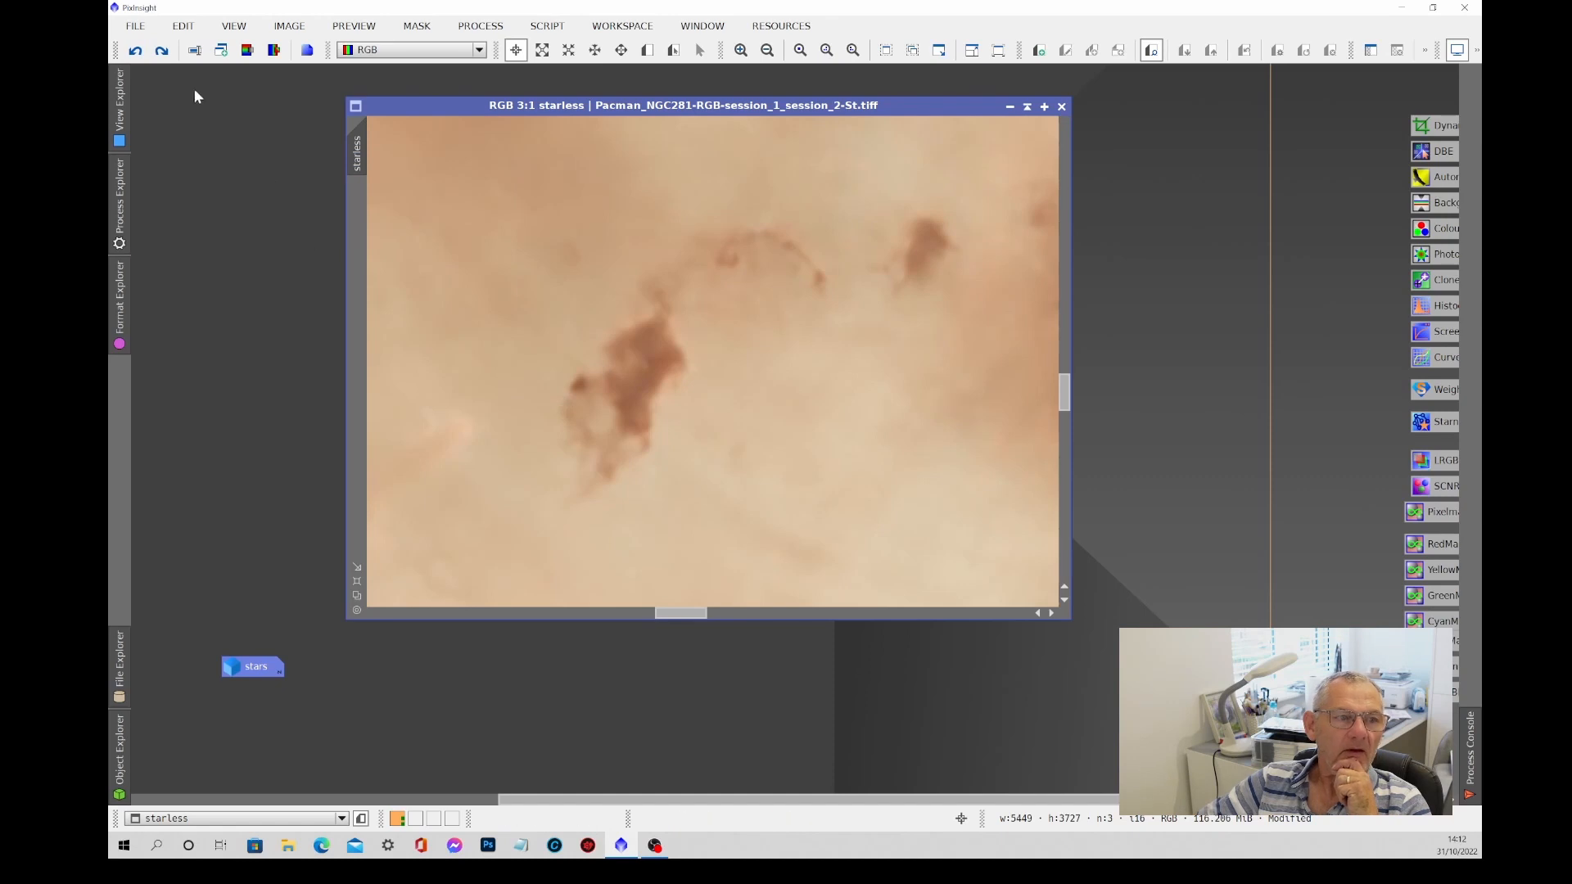
{"action": "left_click", "coordinate": [161, 54]}
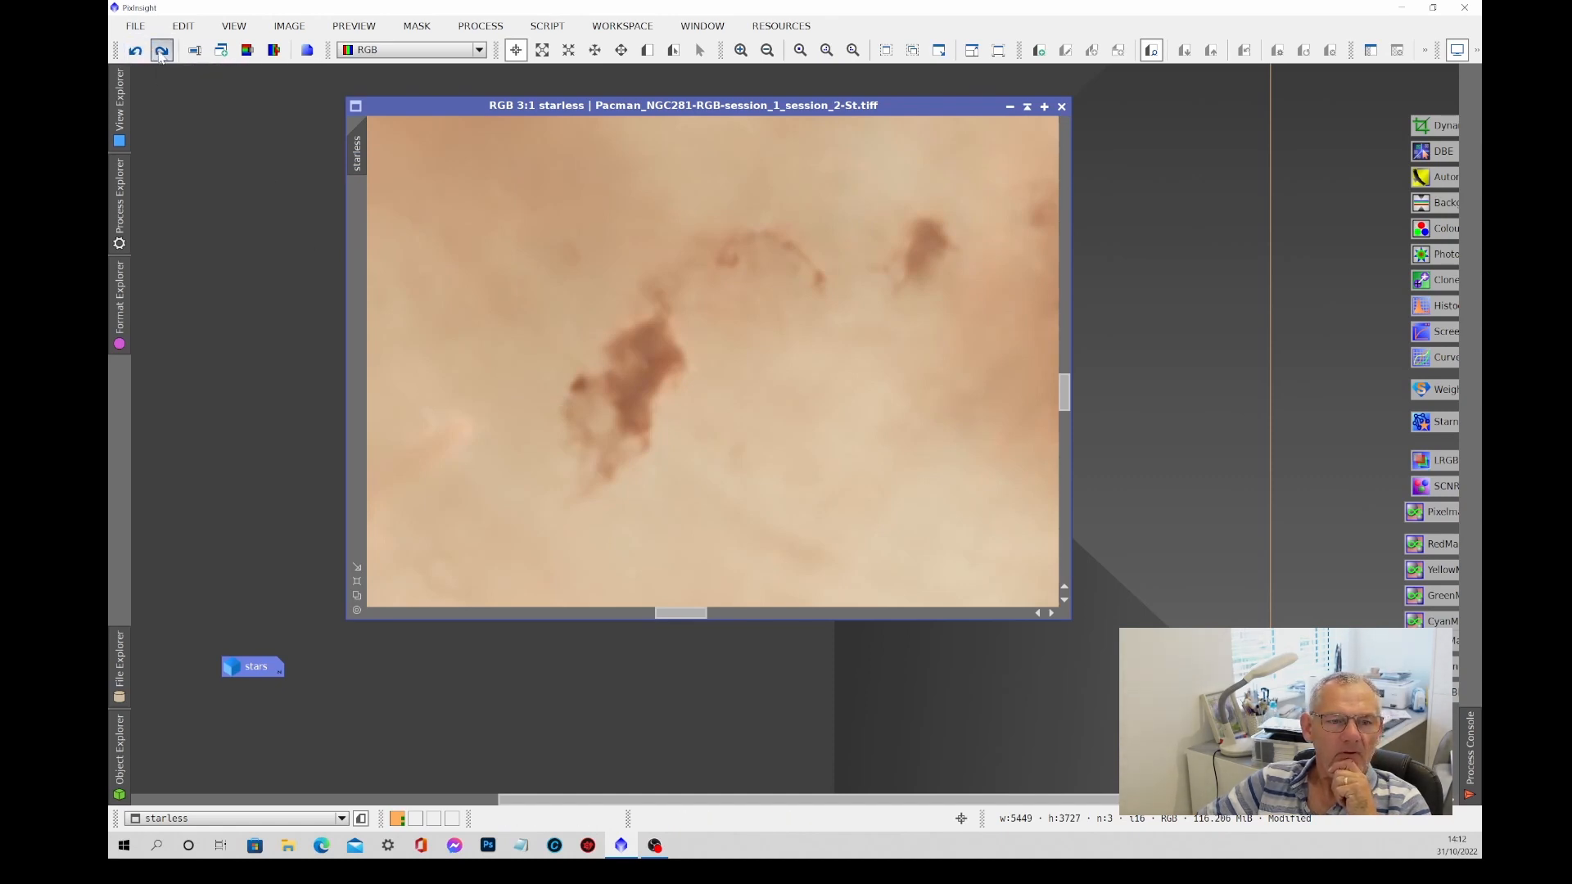
{"action": "key", "text": "ctrl+shift+z"}
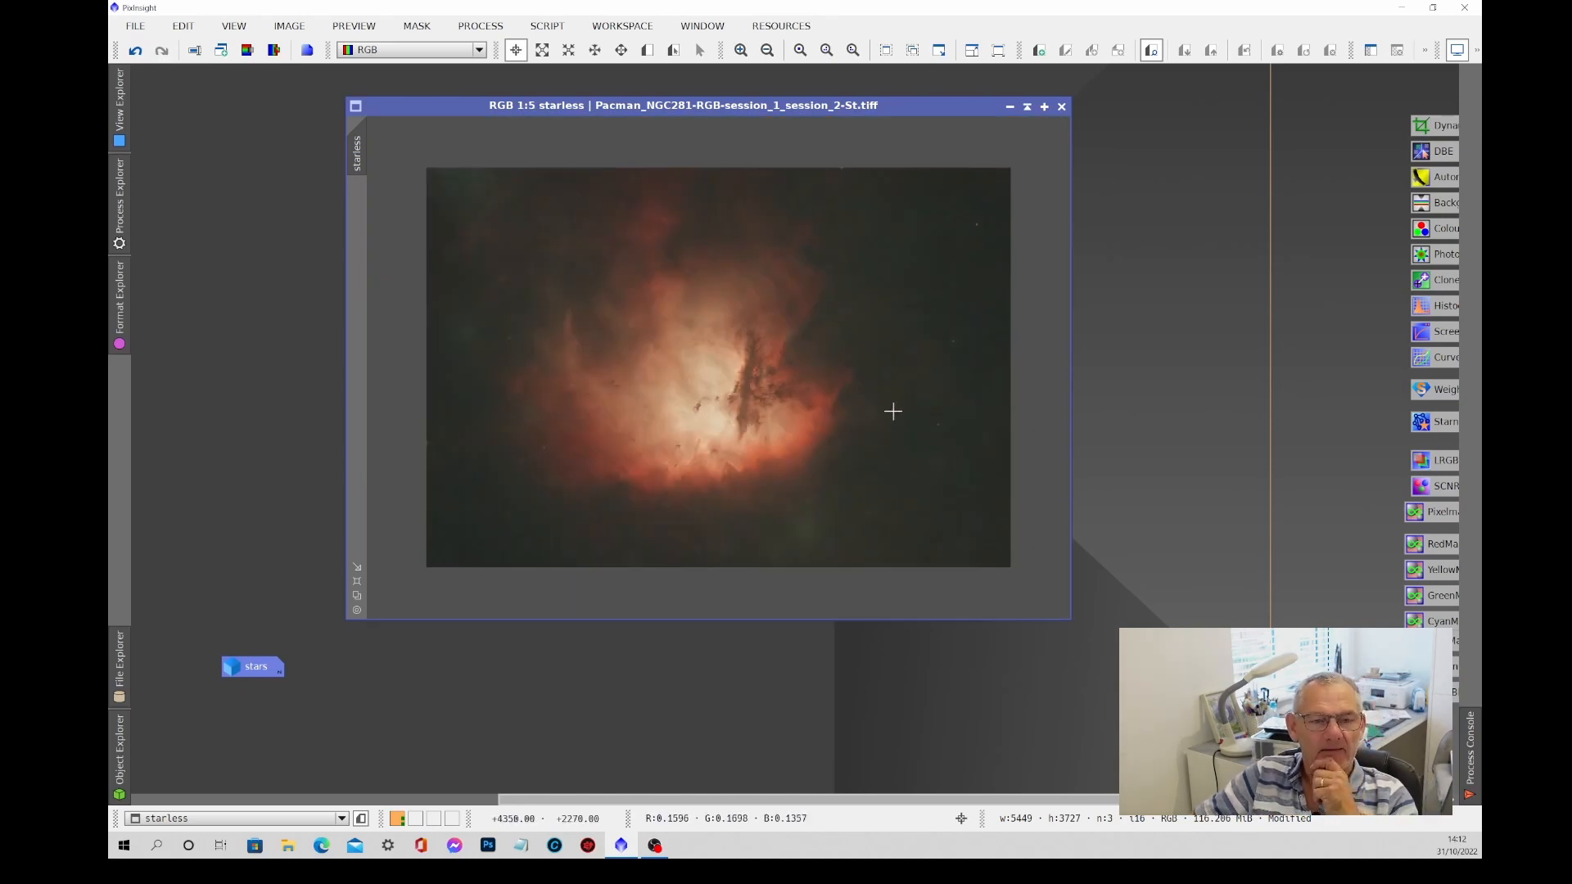
Darken the starless image's background with HistogramTransformation, setting Shadows to 0.07106599, and check the nebula's core up close.
{"action": "left_click_drag", "start_coordinate": [1036, 802], "coordinate": [1104, 802]}
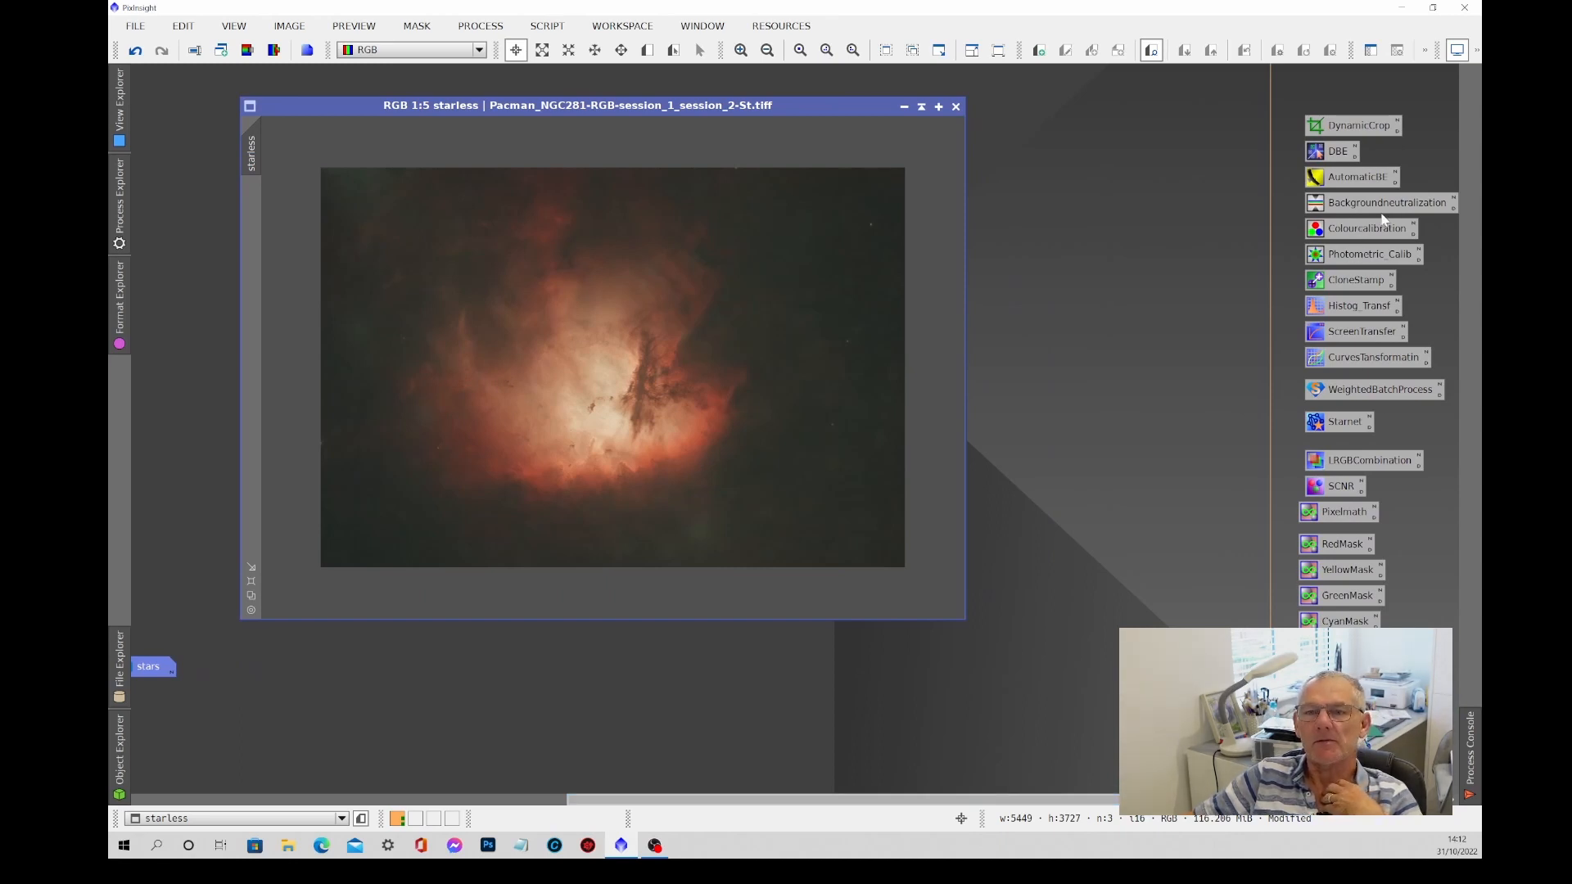
{"action": "double_click", "coordinate": [1355, 305]}
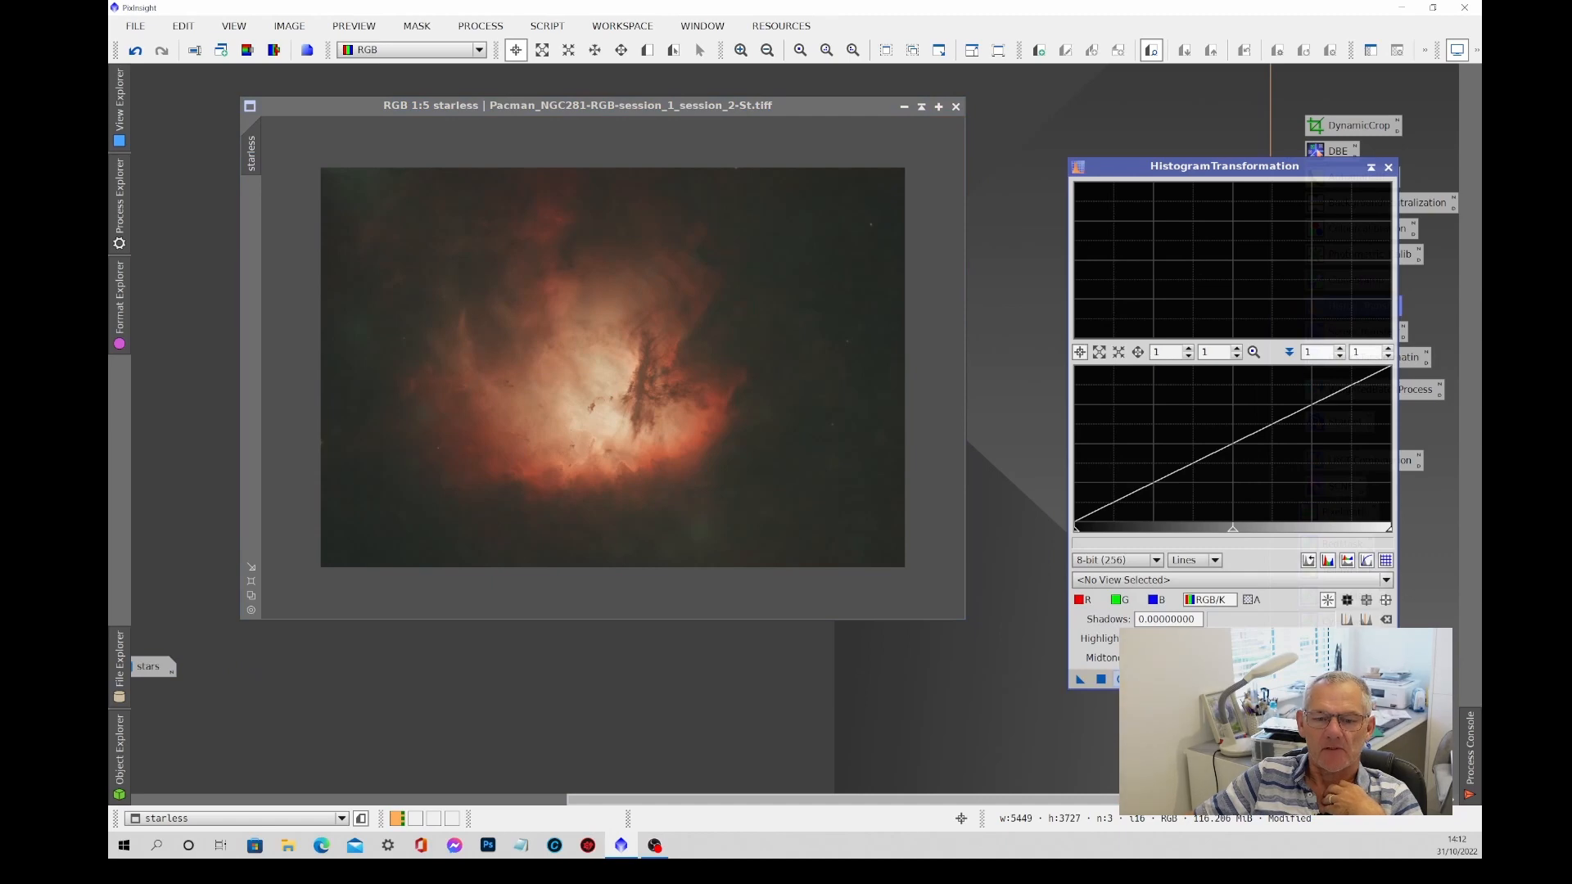
{"action": "left_click", "coordinate": [1122, 680]}
{"action": "left_click", "coordinate": [1076, 533]}
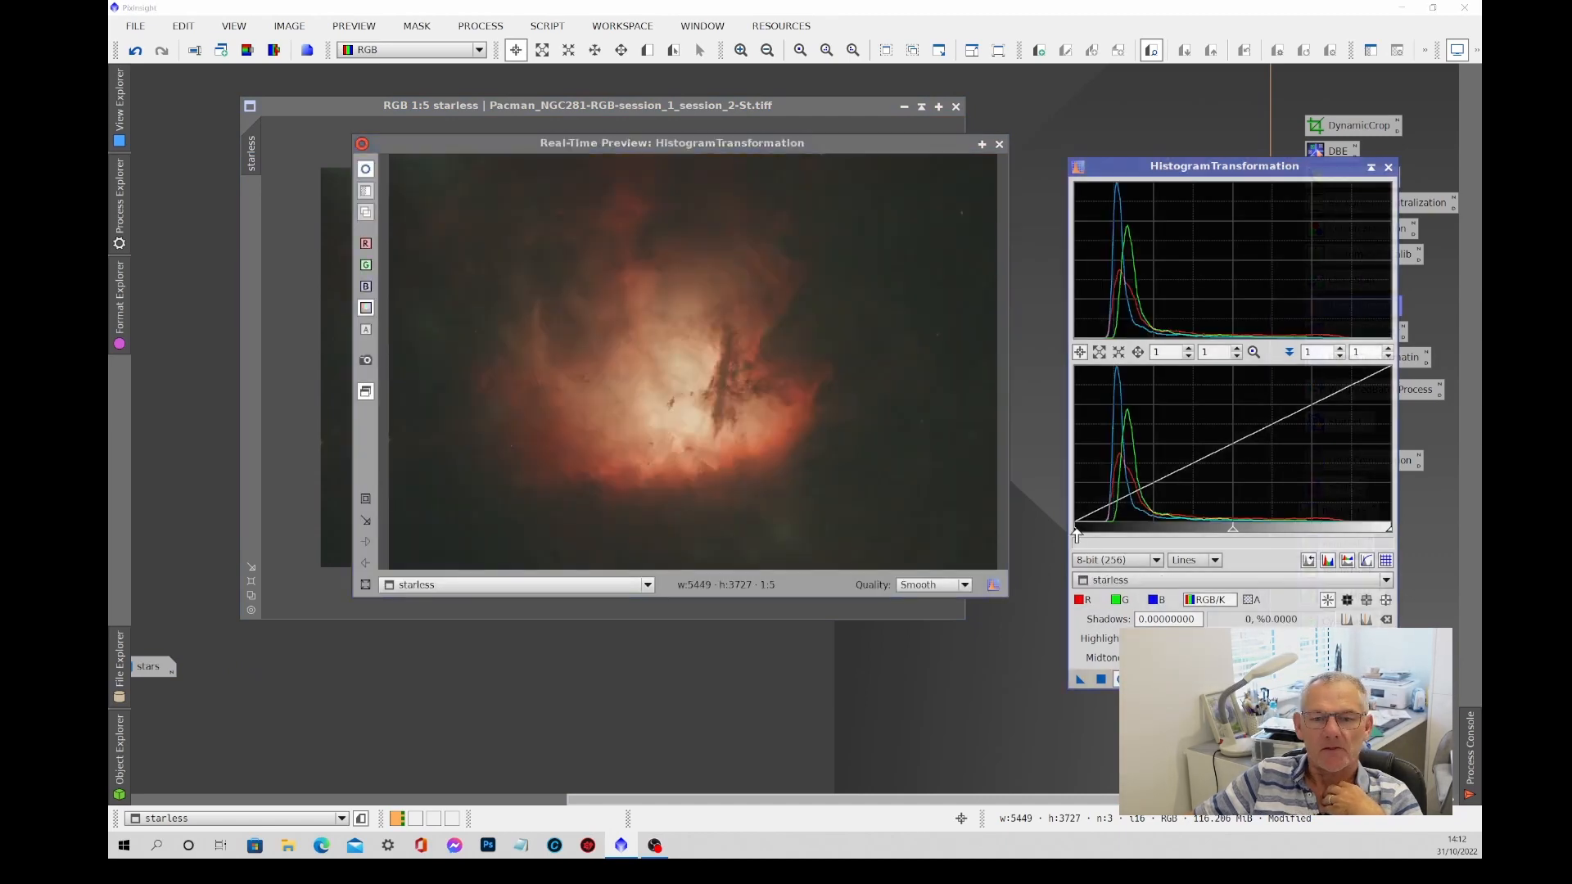
{"action": "left_click_drag", "start_coordinate": [1077, 534], "coordinate": [1096, 534]}
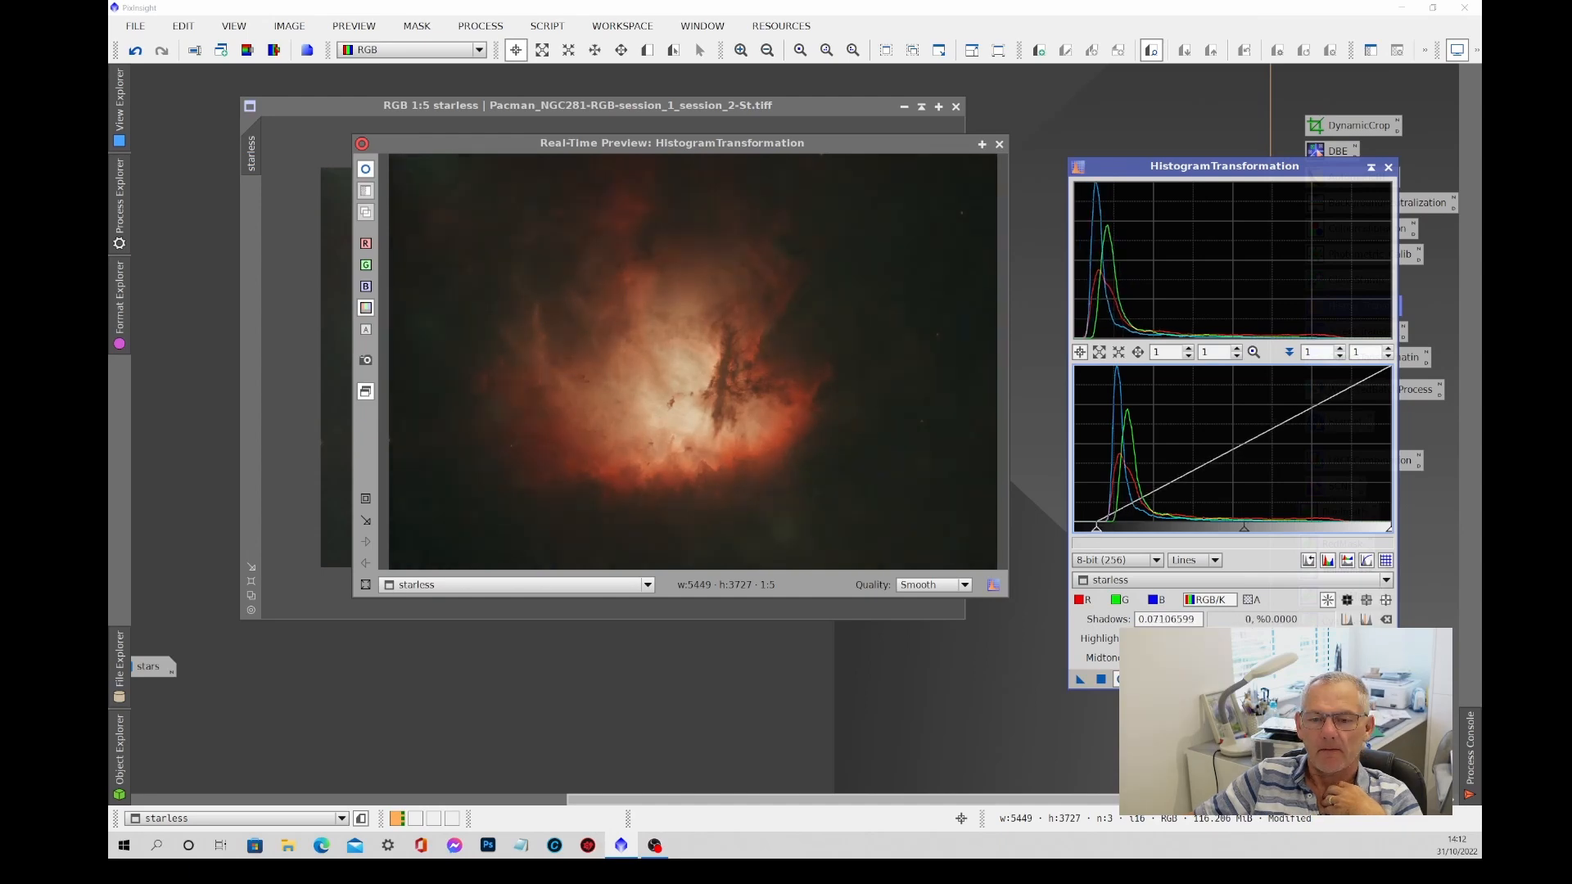
{"action": "left_click", "coordinate": [1101, 680]}
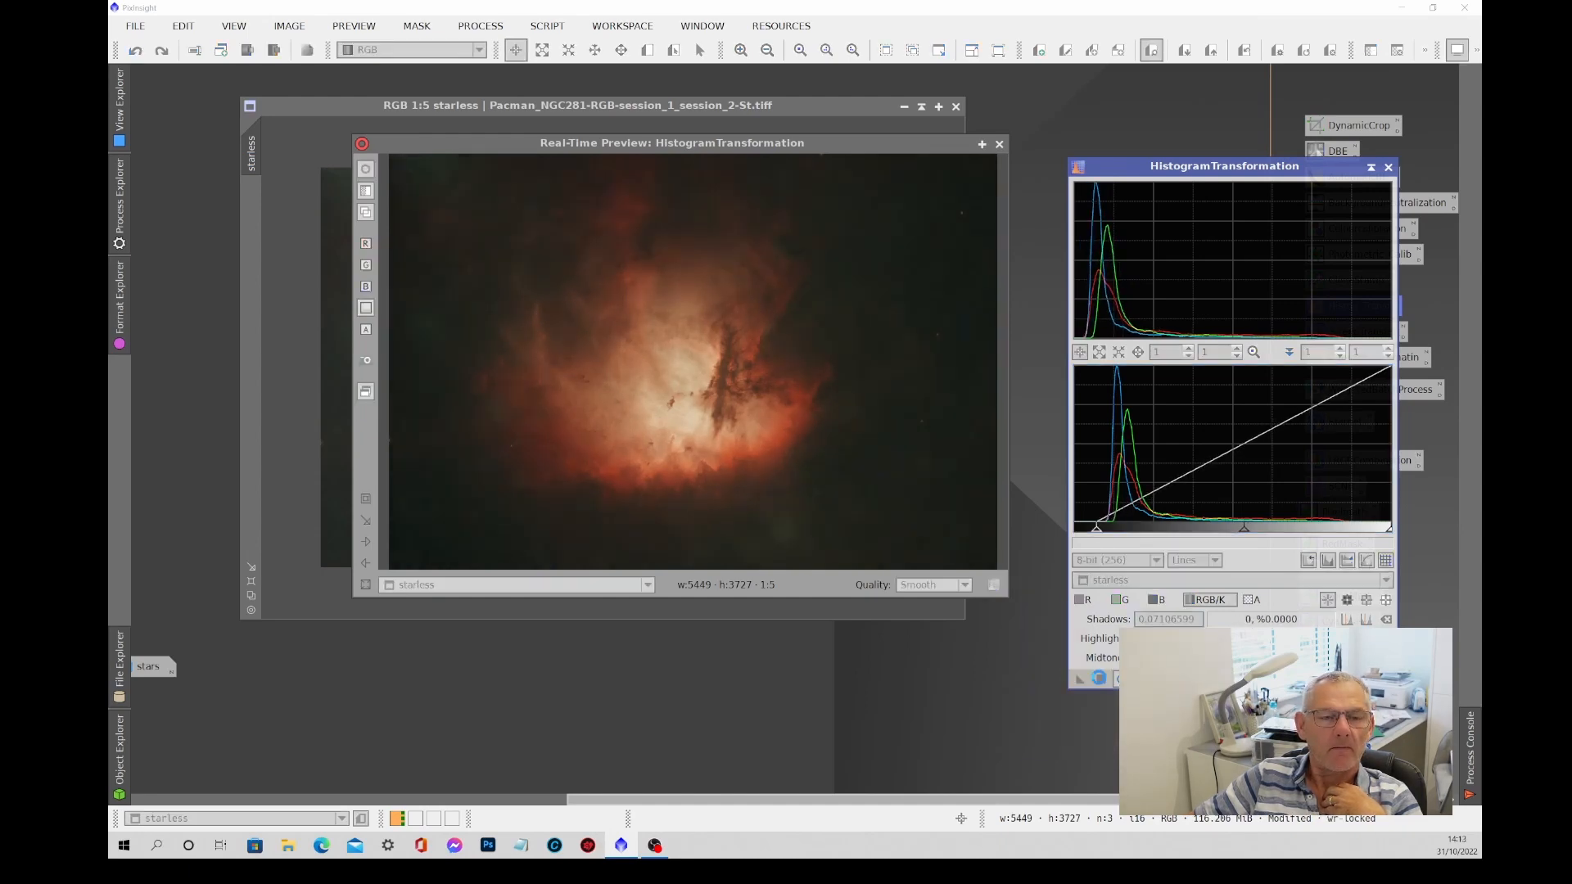
{"action": "left_click", "coordinate": [1389, 167]}
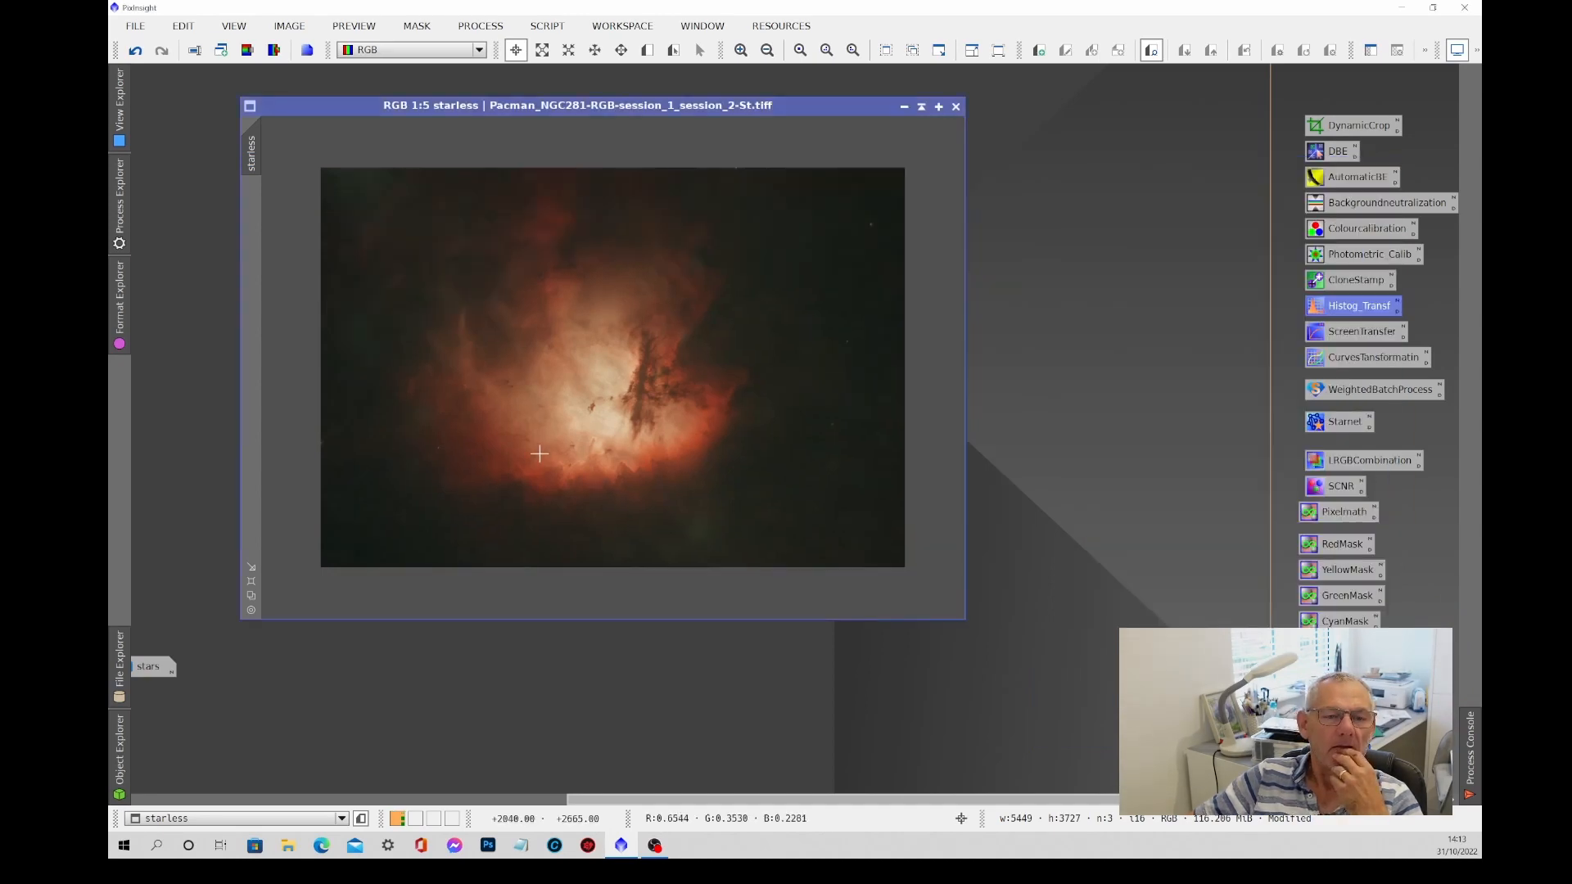
{"action": "scroll", "coordinate": [543, 456], "scroll_direction": "up", "scroll_amount": 3}
{"action": "scroll", "coordinate": [727, 439], "scroll_direction": "up", "scroll_amount": 1}
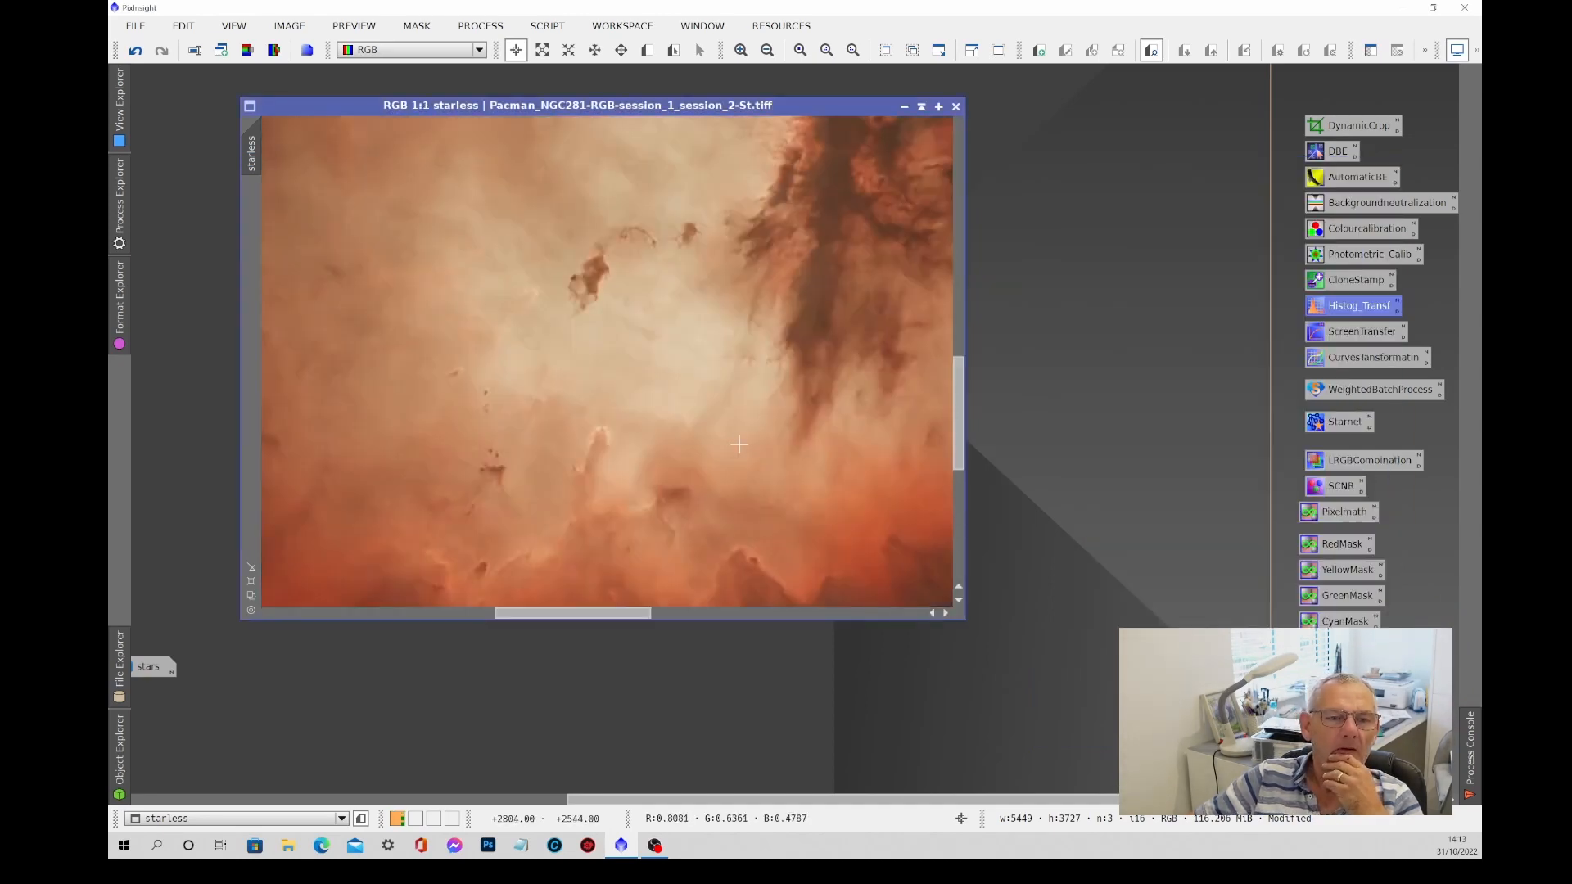
{"action": "scroll", "coordinate": [744, 391], "scroll_direction": "down", "scroll_amount": 3}
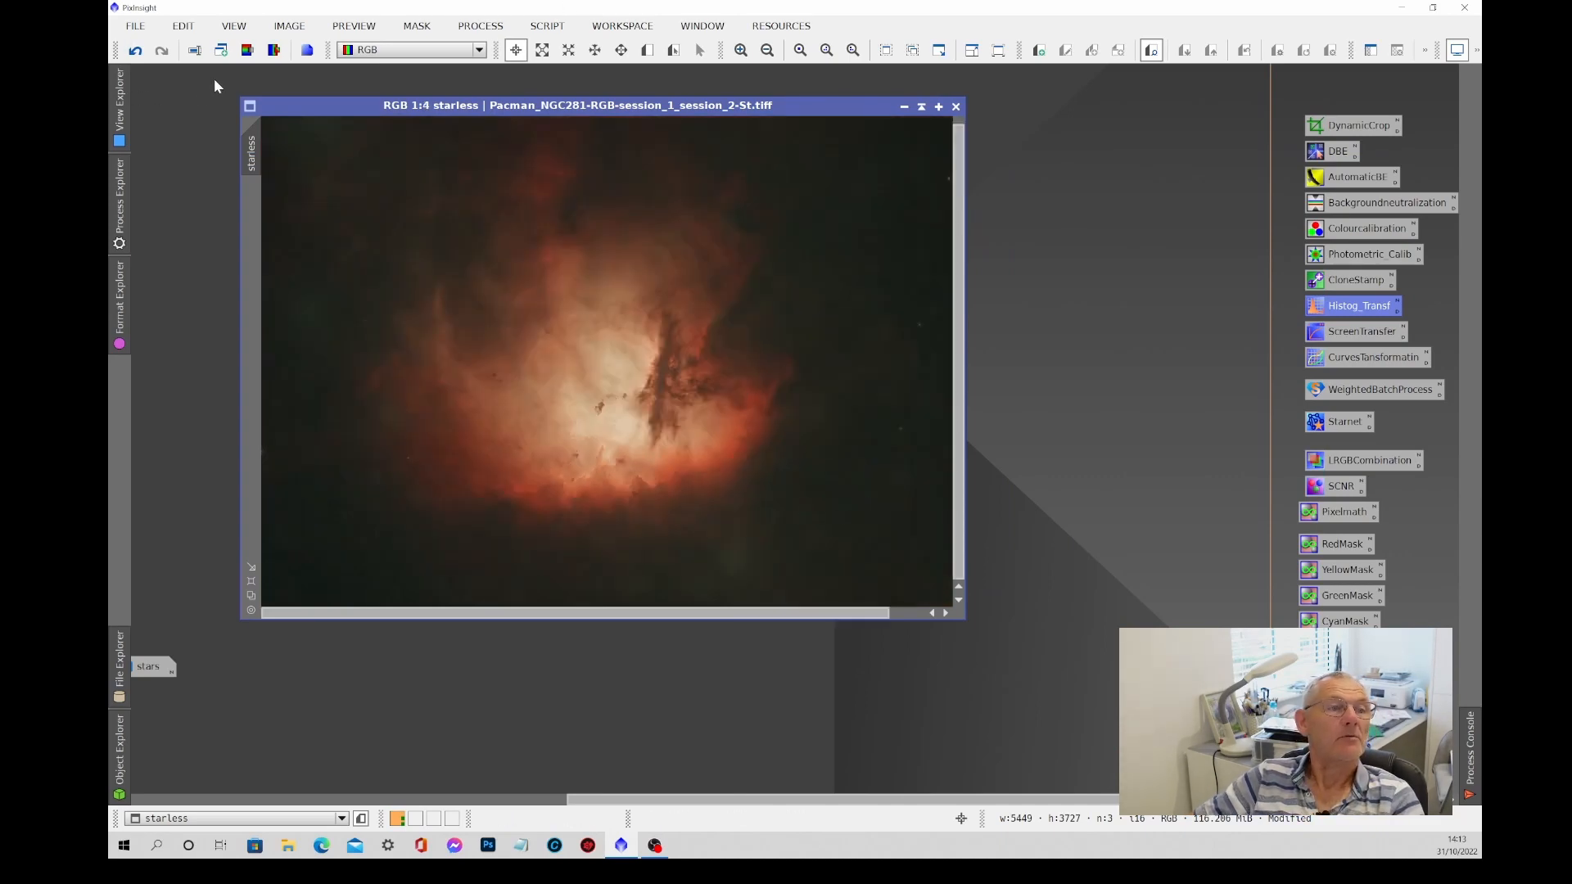
Extract the RGB channels of the starless image with ChannelExtraction into separate images named r, g and b.
{"action": "left_click", "coordinate": [480, 26]}
{"action": "mouse_move", "coordinate": [617, 72]}
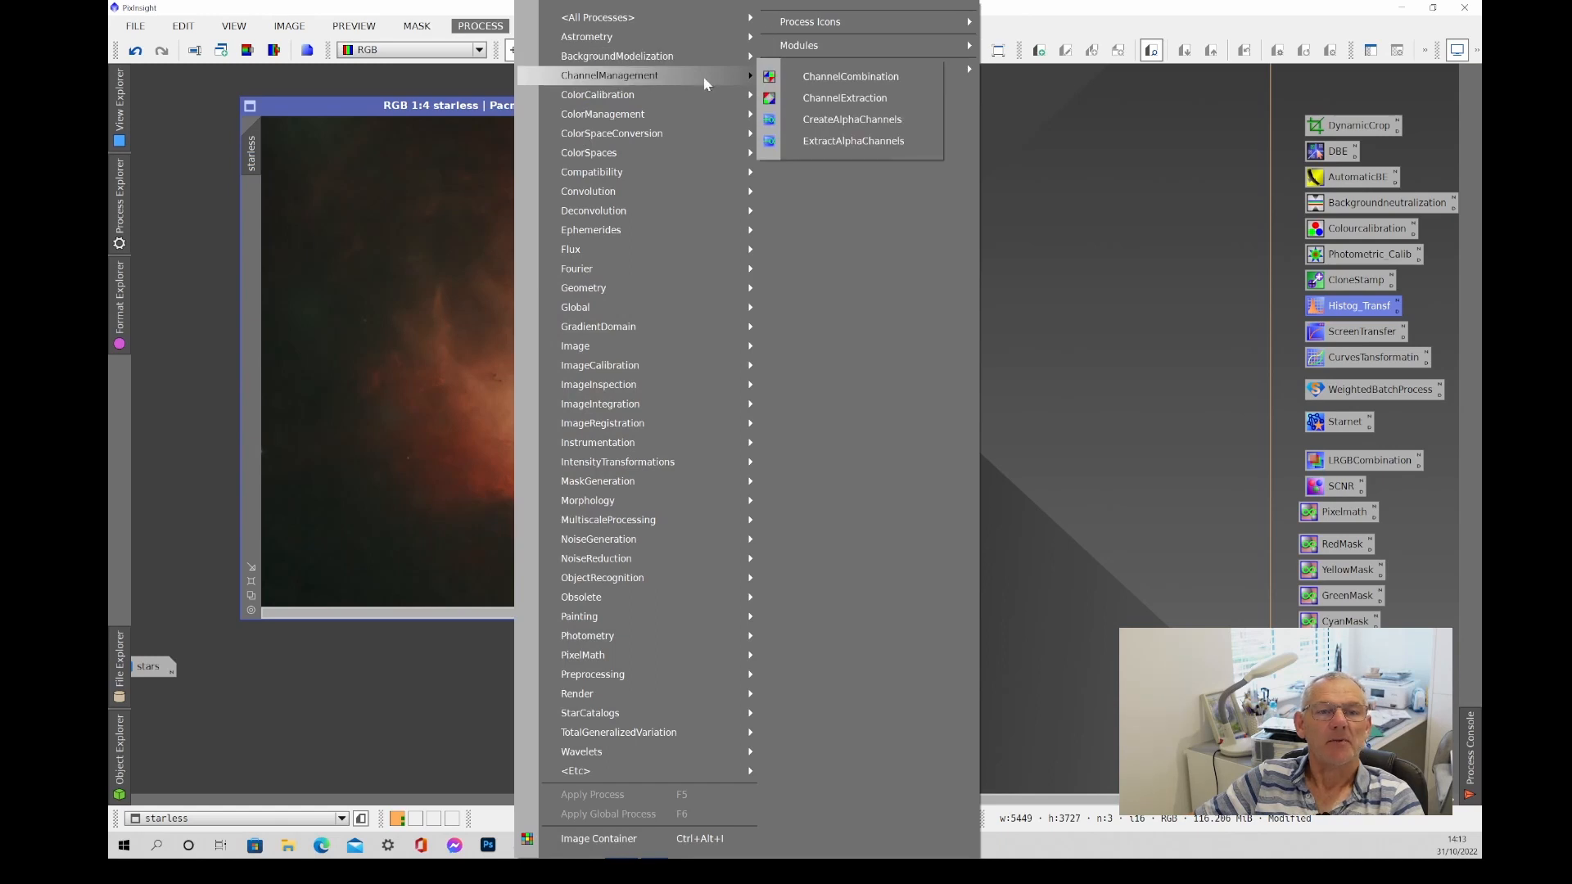
{"action": "left_click", "coordinate": [841, 99]}
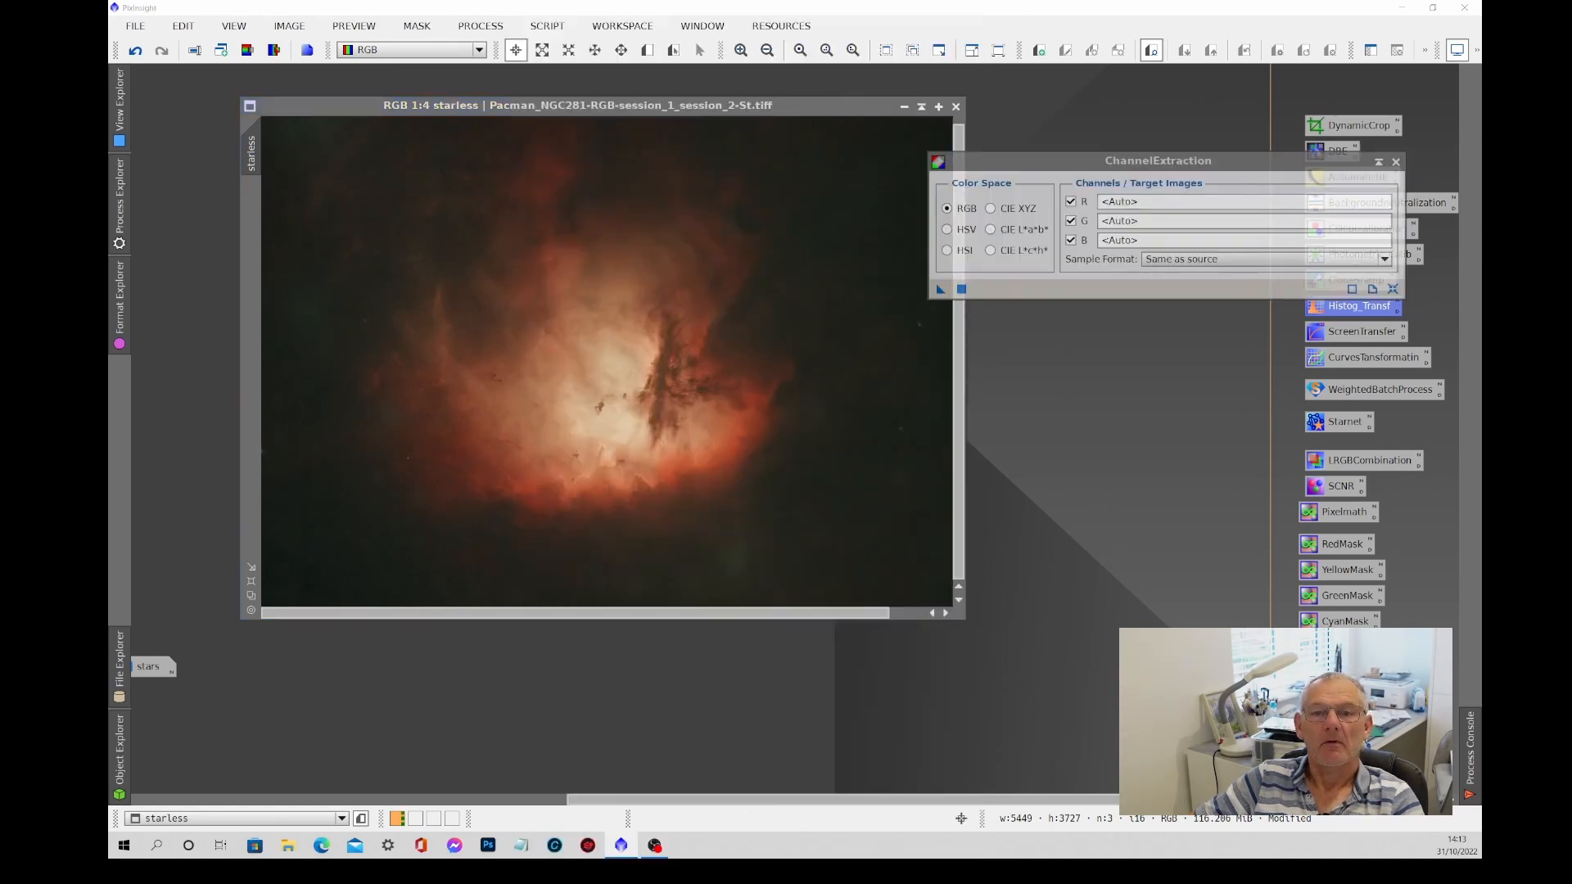
{"action": "left_click", "coordinate": [1163, 201]}
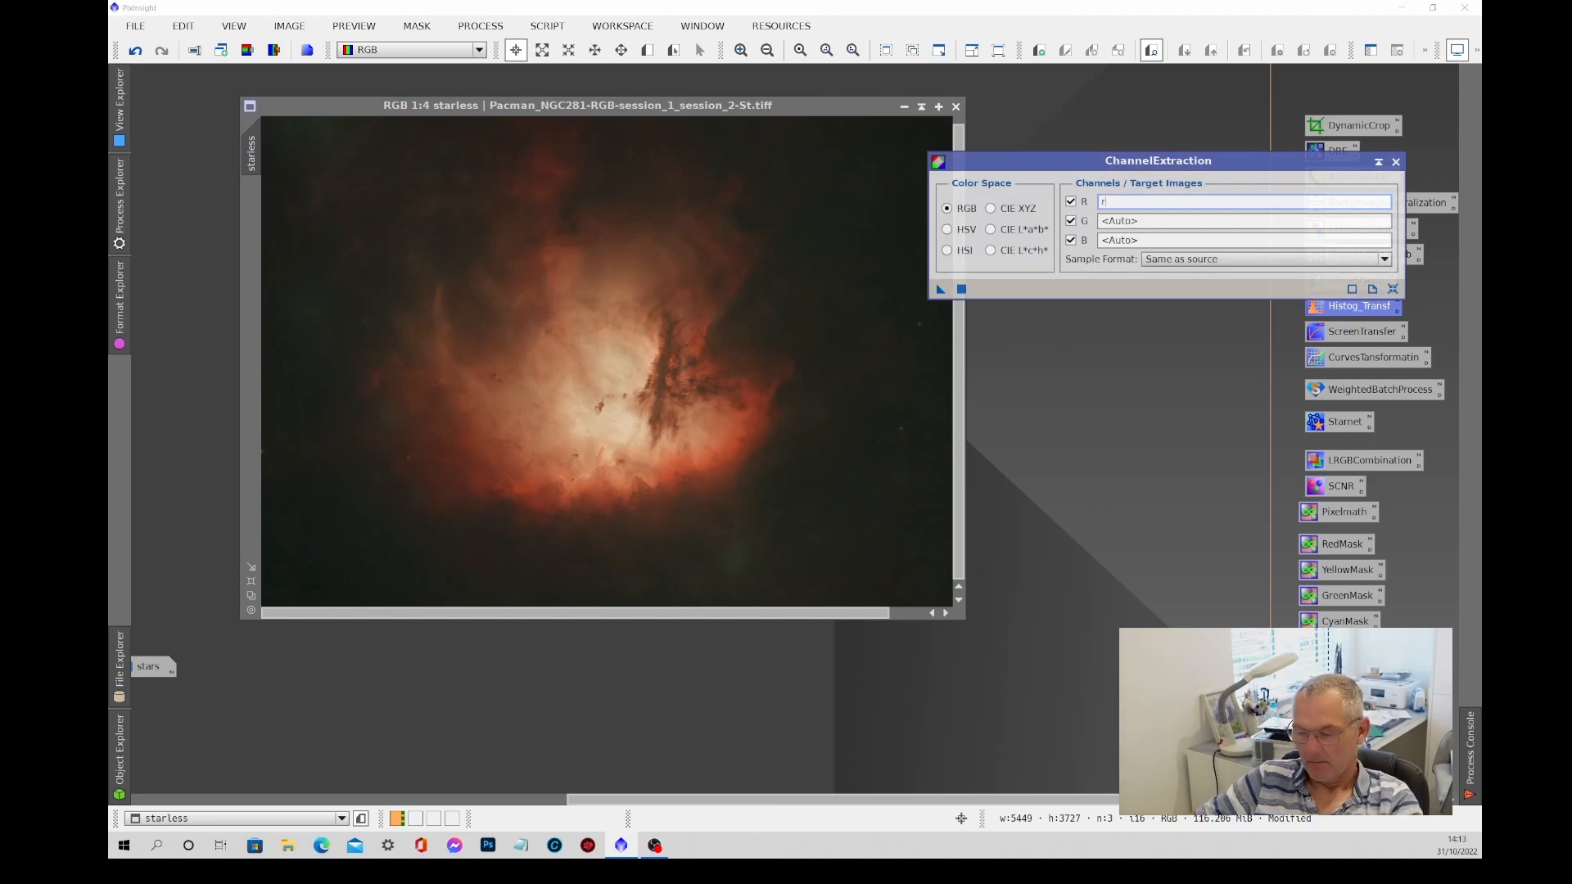
{"action": "key", "text": "Tab"}
{"action": "type", "text": "g"}
{"action": "key", "text": "Tab"}
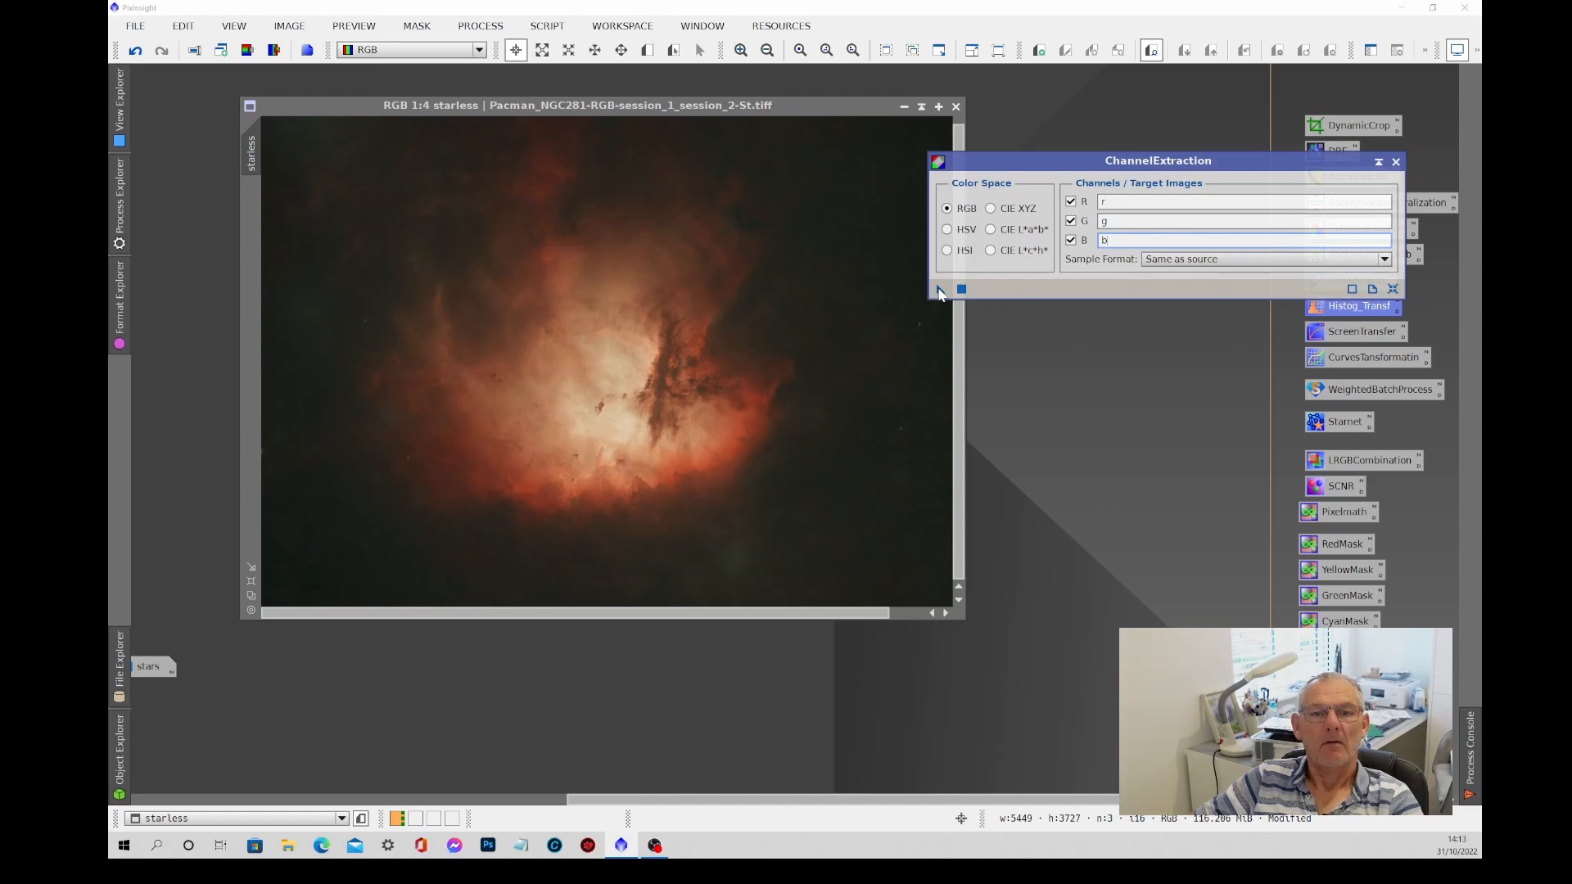
{"action": "type", "text": "b"}
{"action": "left_click_drag", "start_coordinate": [939, 292], "coordinate": [727, 306]}
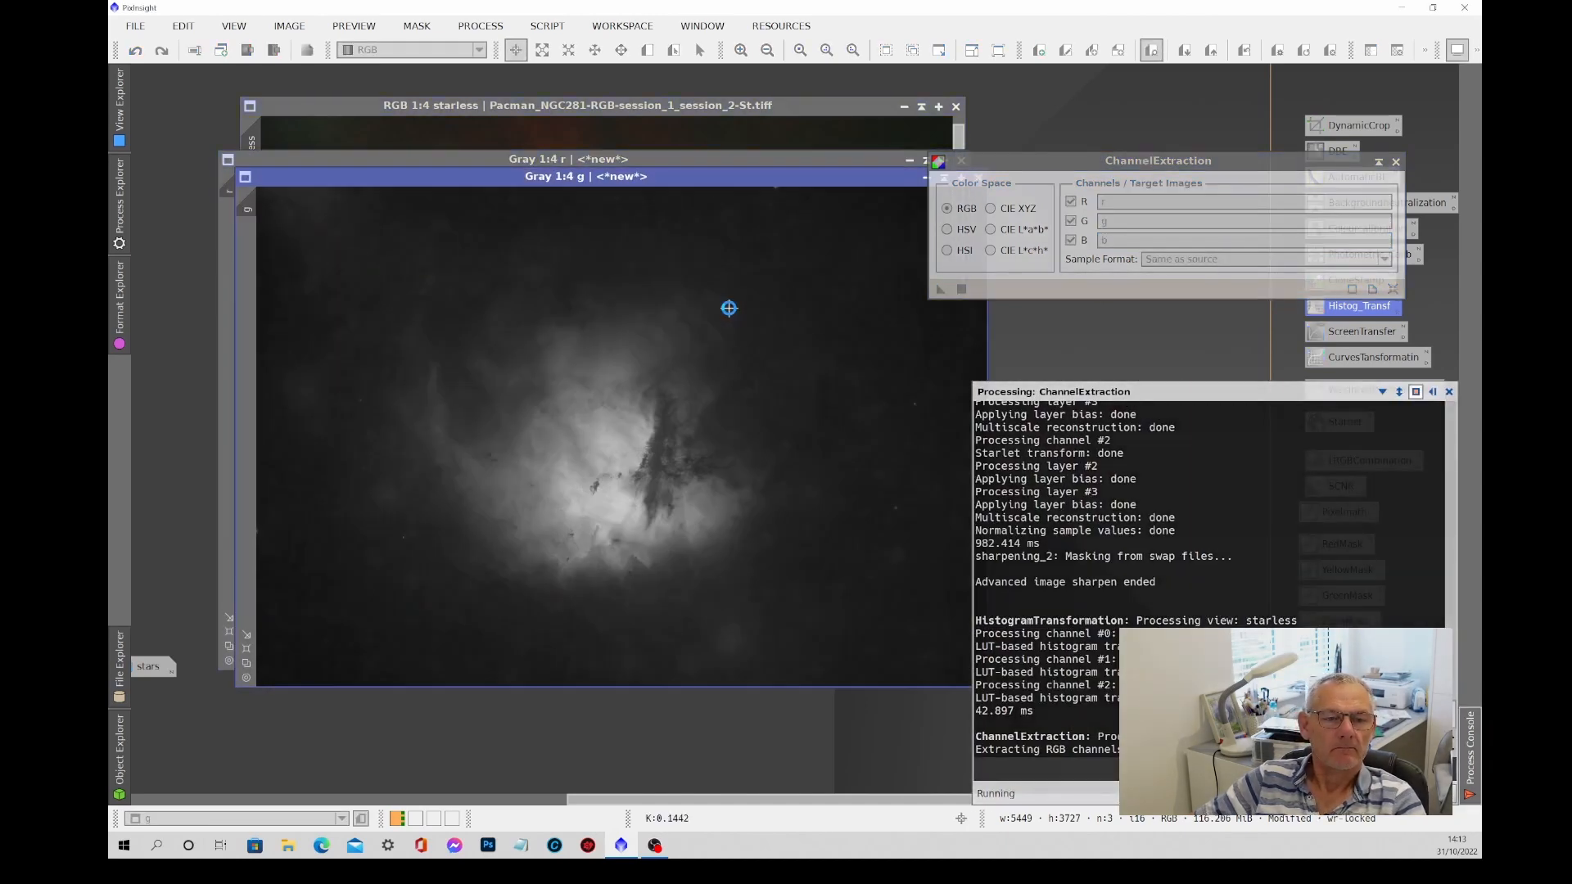
{"action": "left_click", "coordinate": [1449, 391]}
{"action": "left_click", "coordinate": [1395, 162]}
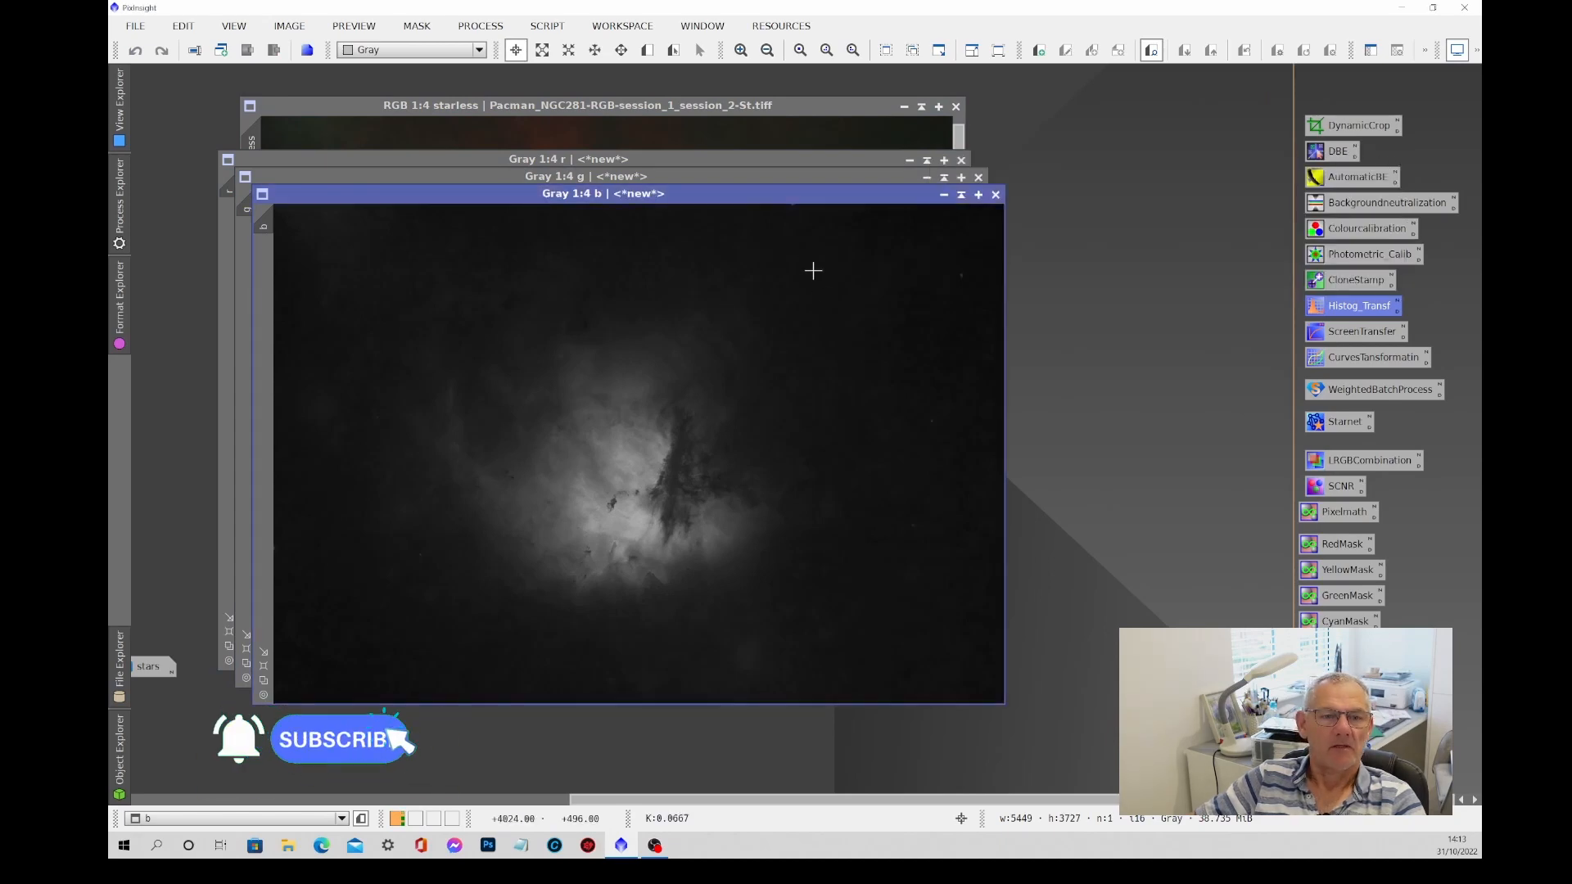
Spread the three channel images apart and shrink the r window so the whole red channel fits at reduced zoom.
{"action": "left_click_drag", "start_coordinate": [784, 204], "coordinate": [1205, 170]}
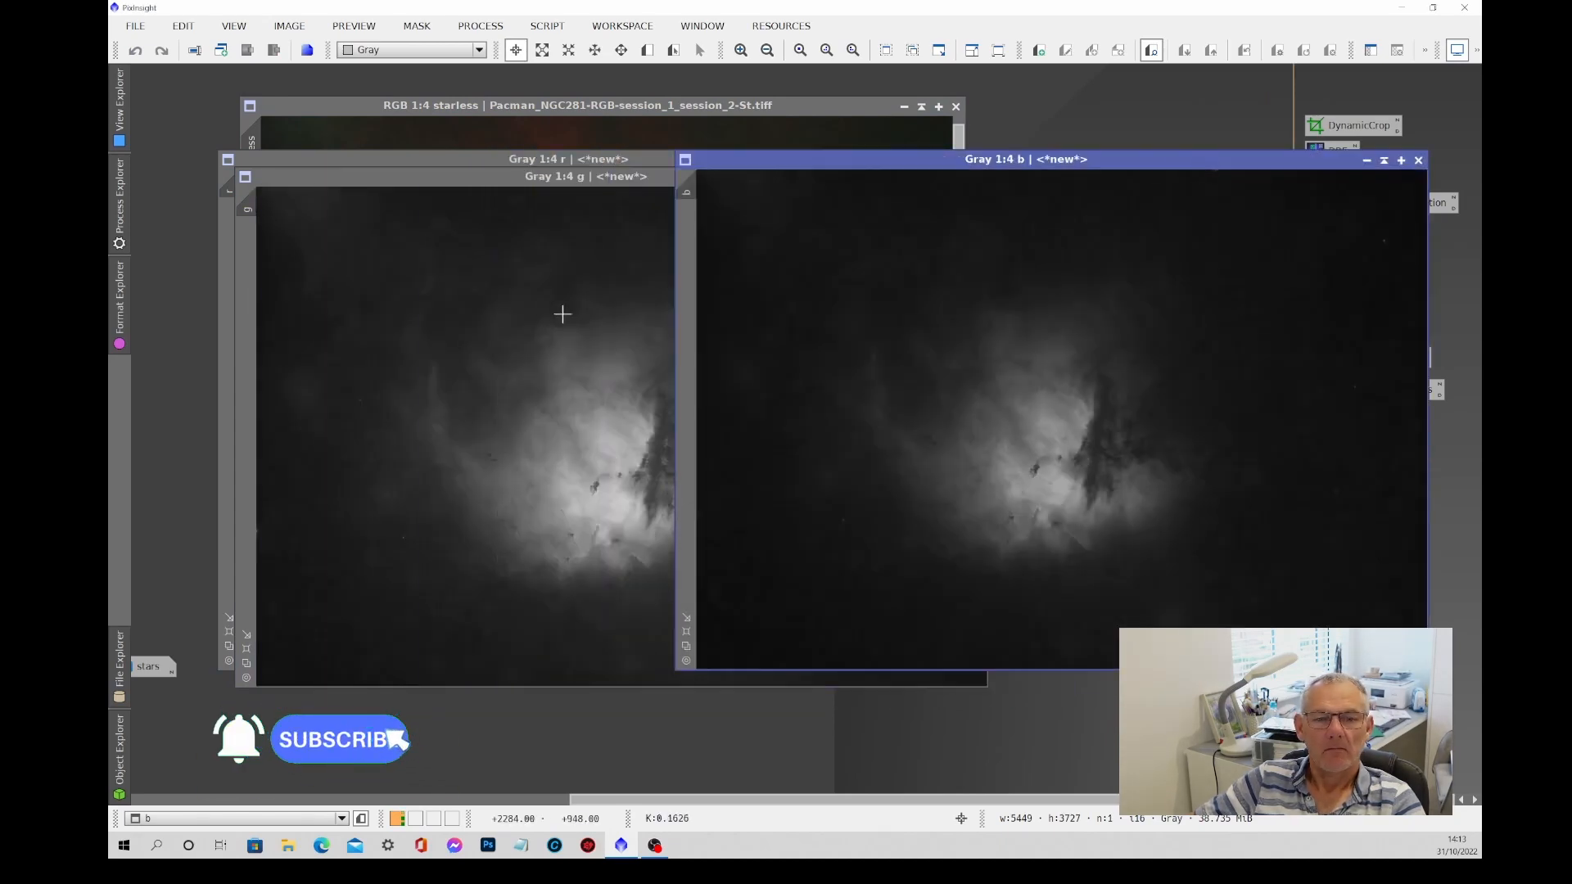
{"action": "left_click", "coordinate": [467, 251]}
{"action": "left_click_drag", "start_coordinate": [457, 185], "coordinate": [445, 393]}
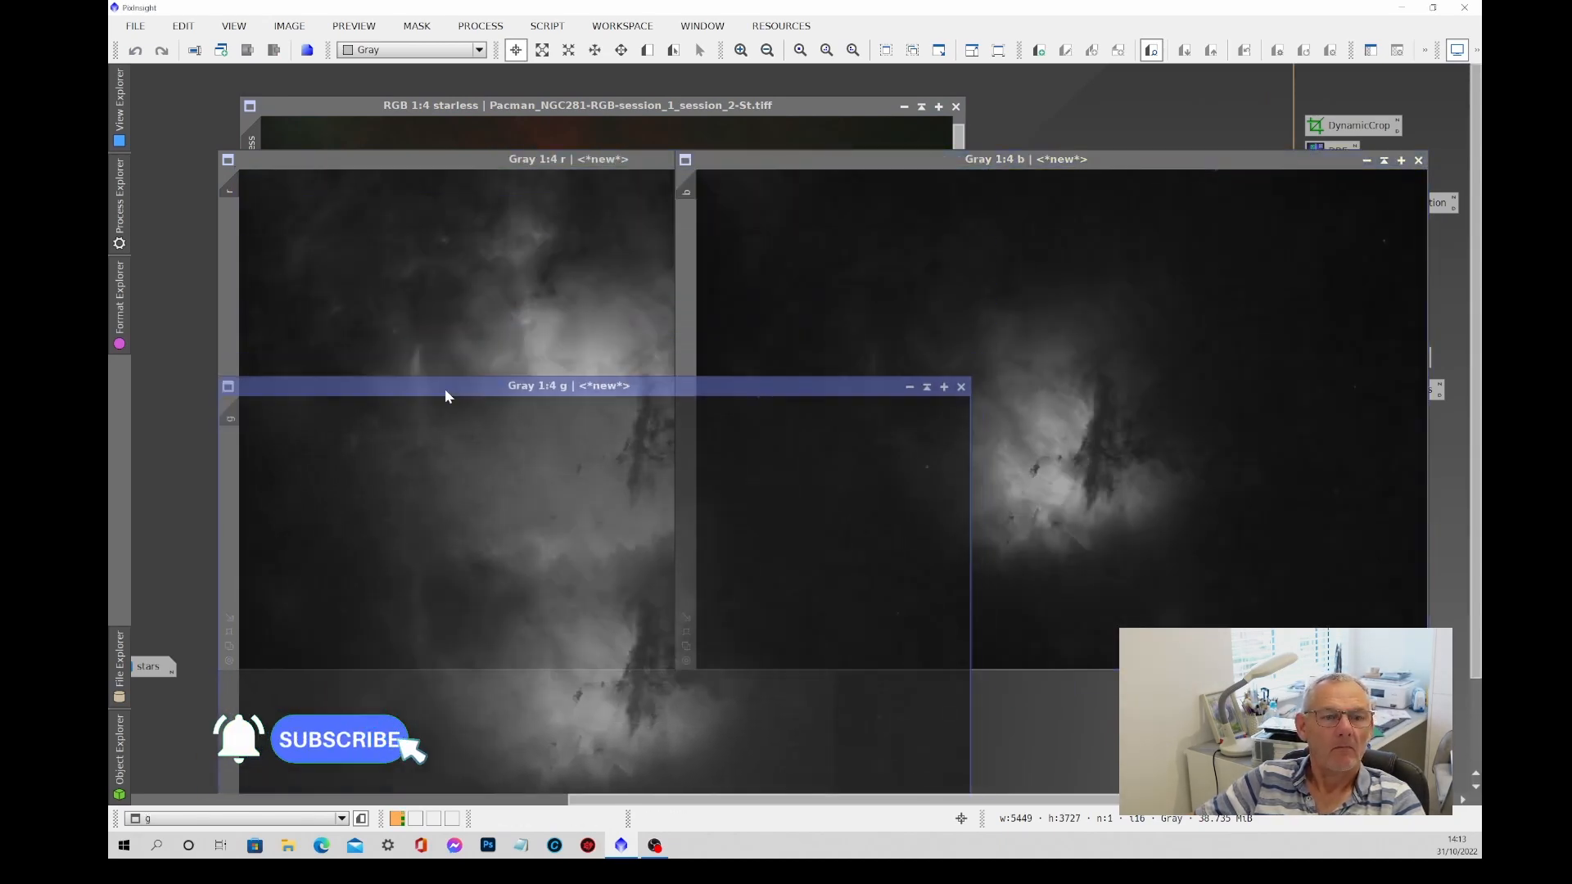
{"action": "left_click_drag", "start_coordinate": [442, 160], "coordinate": [357, 120]}
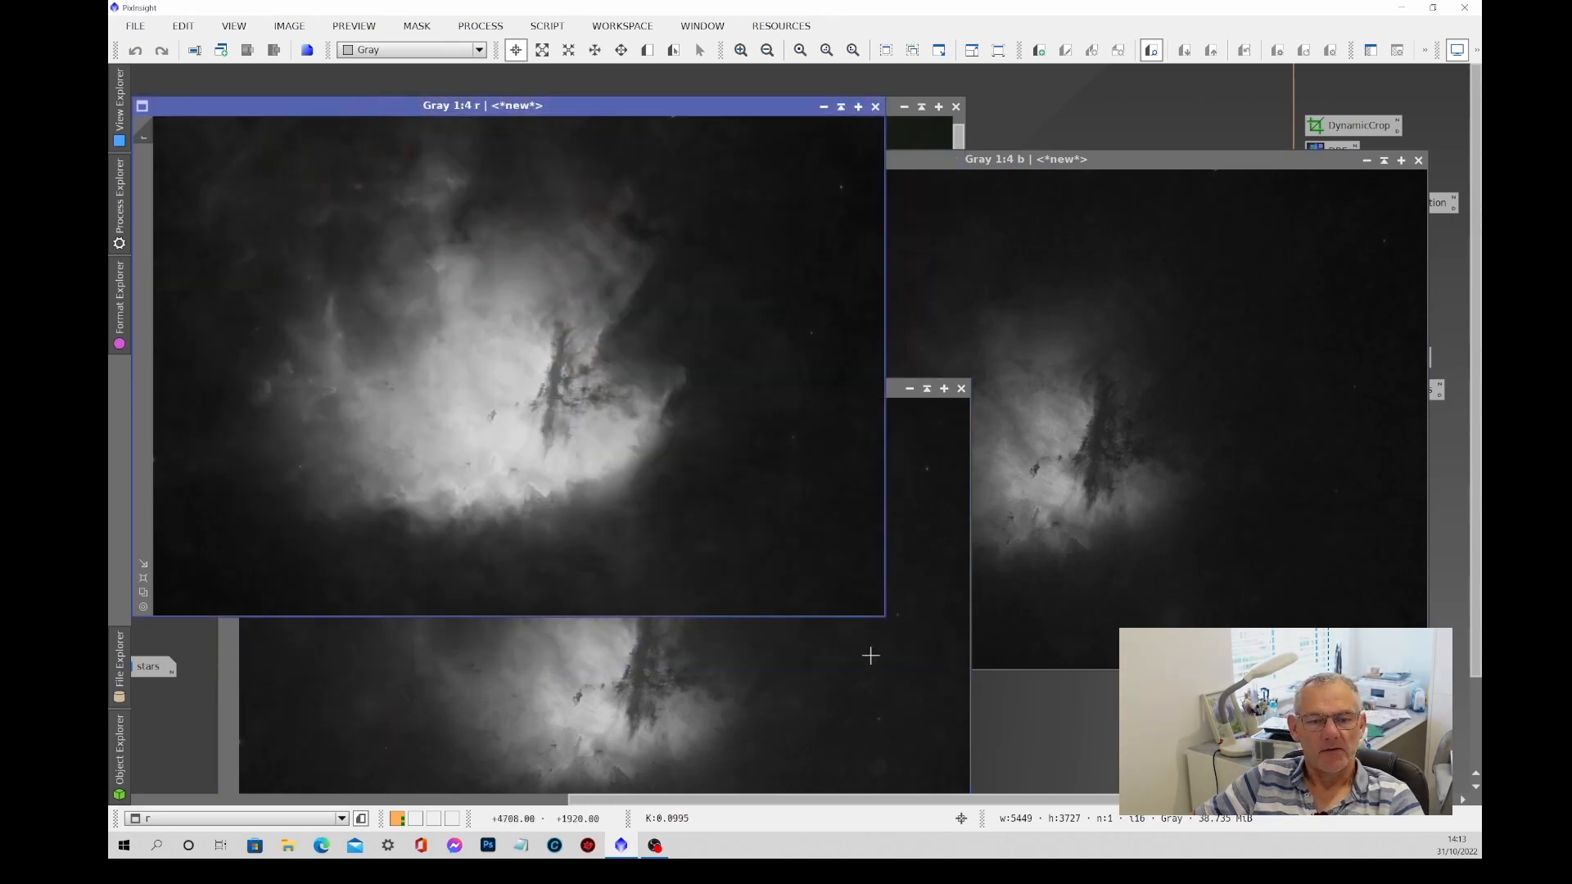
{"action": "left_click_drag", "start_coordinate": [882, 615], "coordinate": [708, 457]}
{"action": "scroll", "coordinate": [566, 378], "scroll_direction": "down", "scroll_amount": 2}
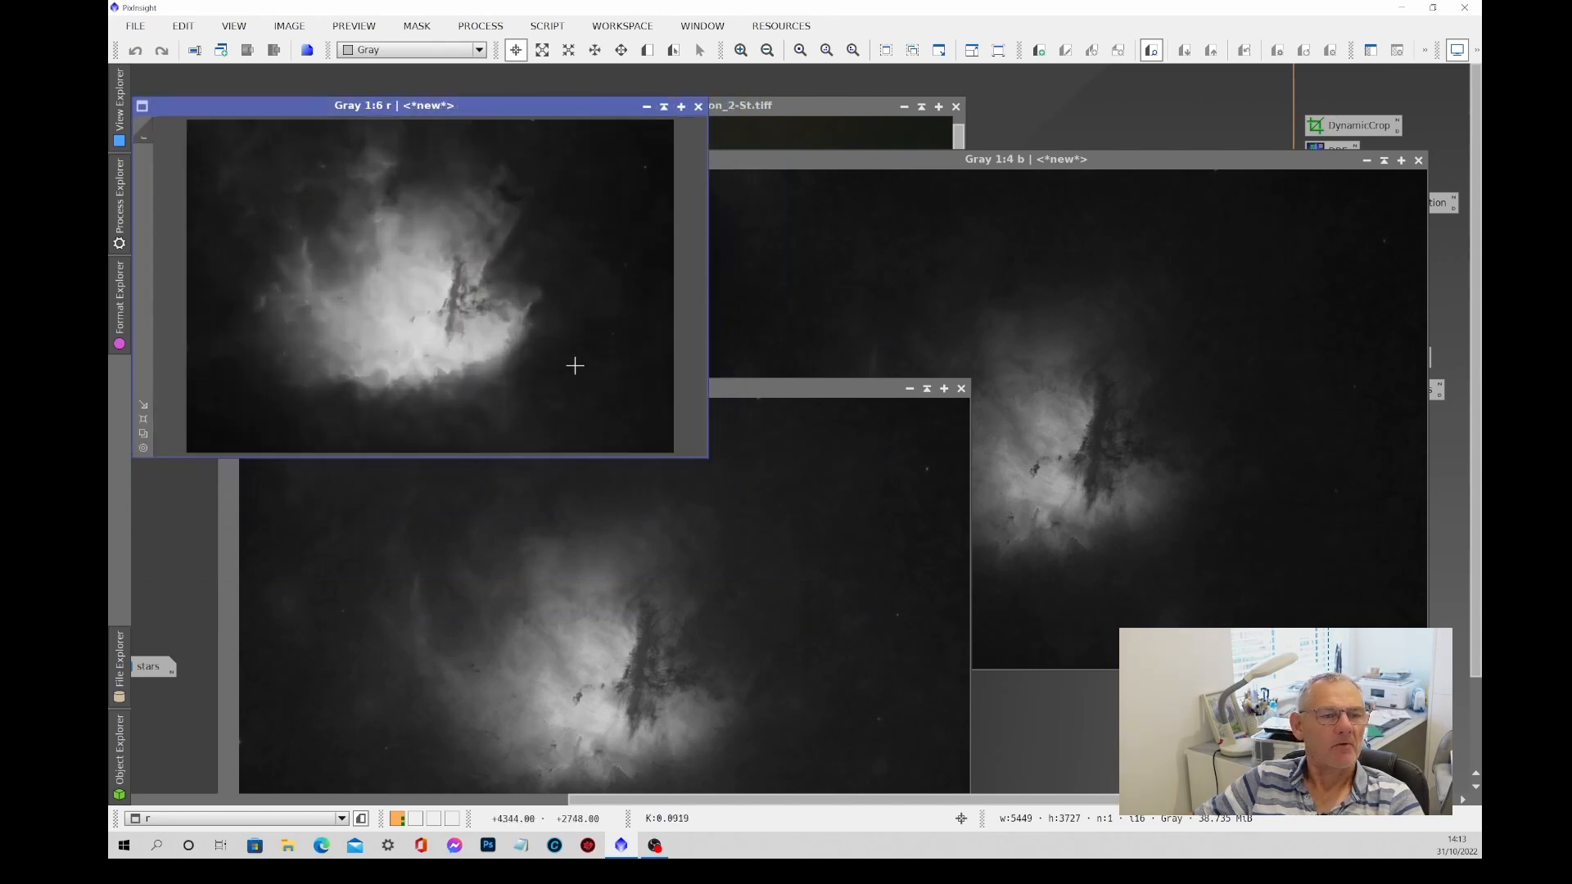
Shrink the g and b channel windows to about the same size as the r window.
{"action": "left_click_drag", "start_coordinate": [860, 401], "coordinate": [767, 118]}
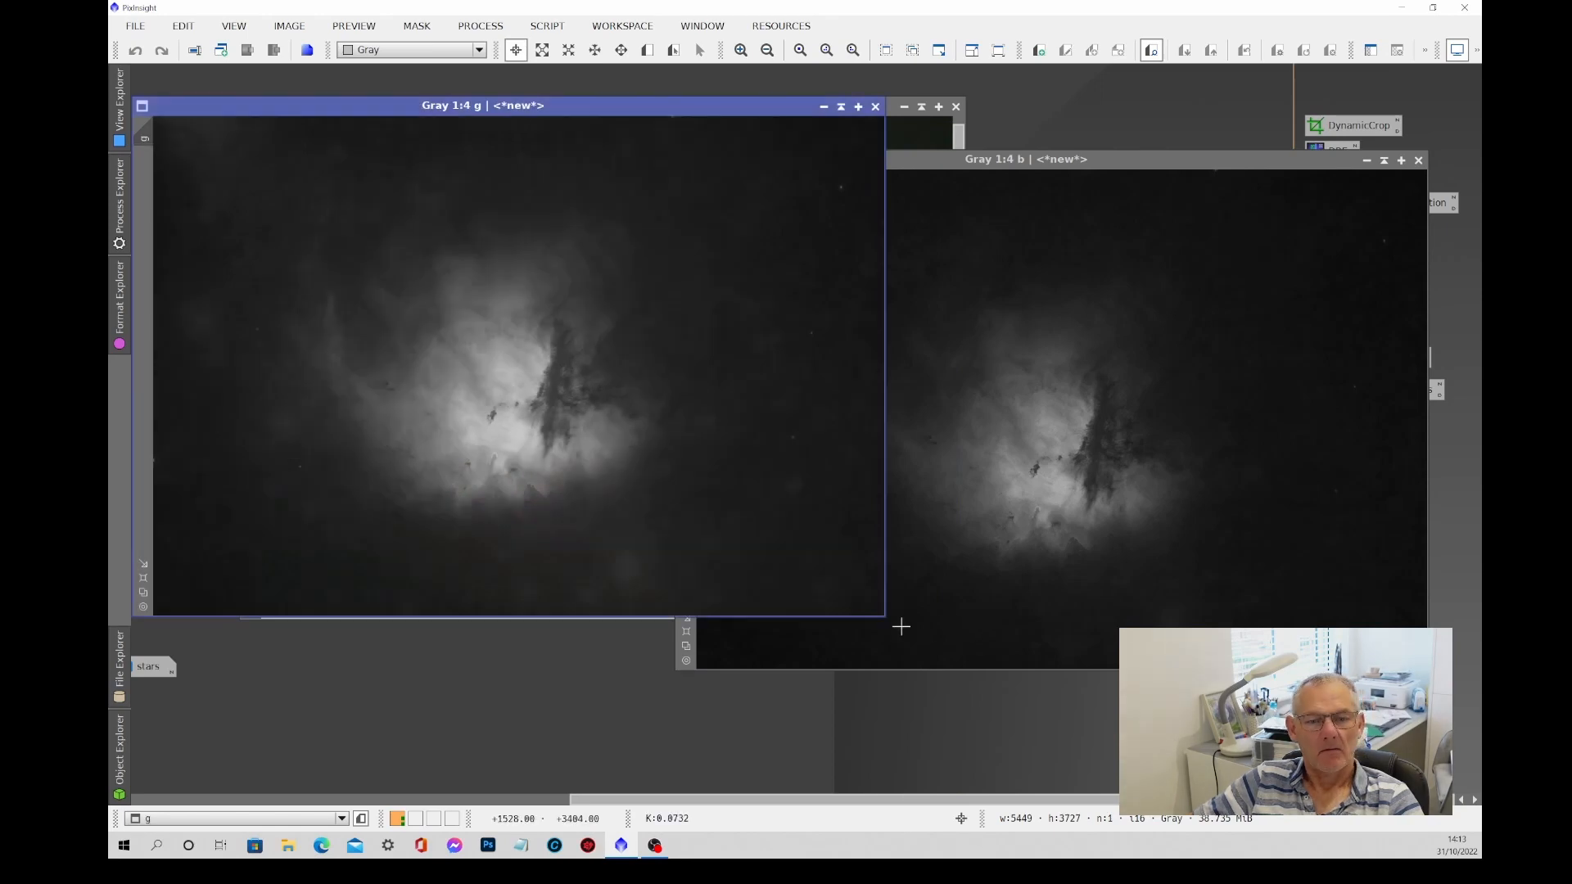
{"action": "left_click_drag", "start_coordinate": [886, 616], "coordinate": [712, 465]}
{"action": "scroll", "coordinate": [544, 308], "scroll_direction": "down", "scroll_amount": 3}
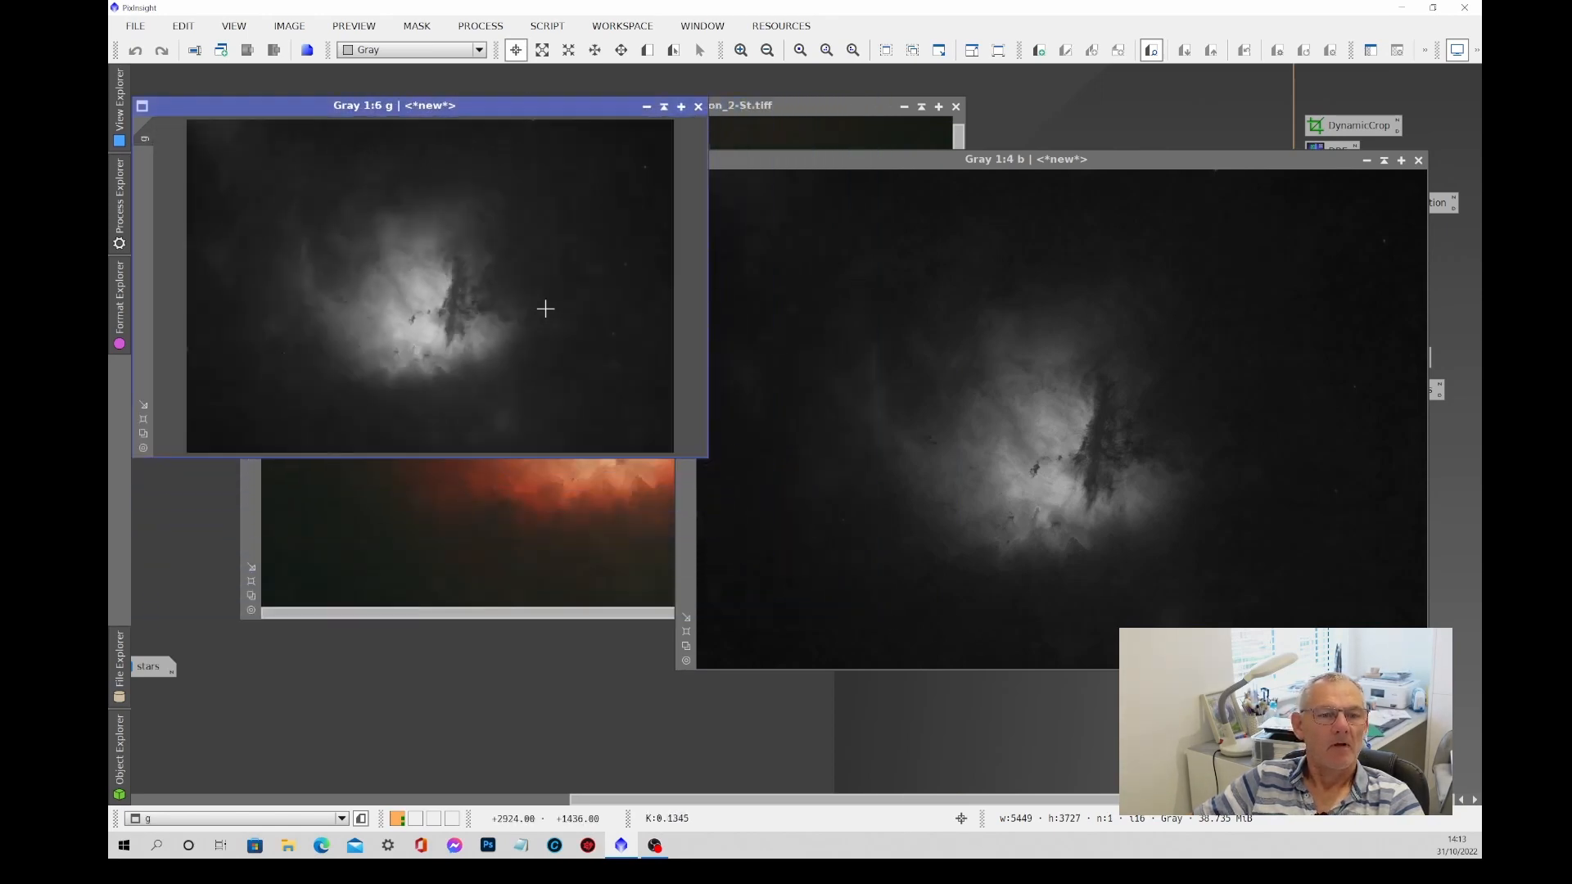
{"action": "left_click_drag", "start_coordinate": [884, 172], "coordinate": [309, 119]}
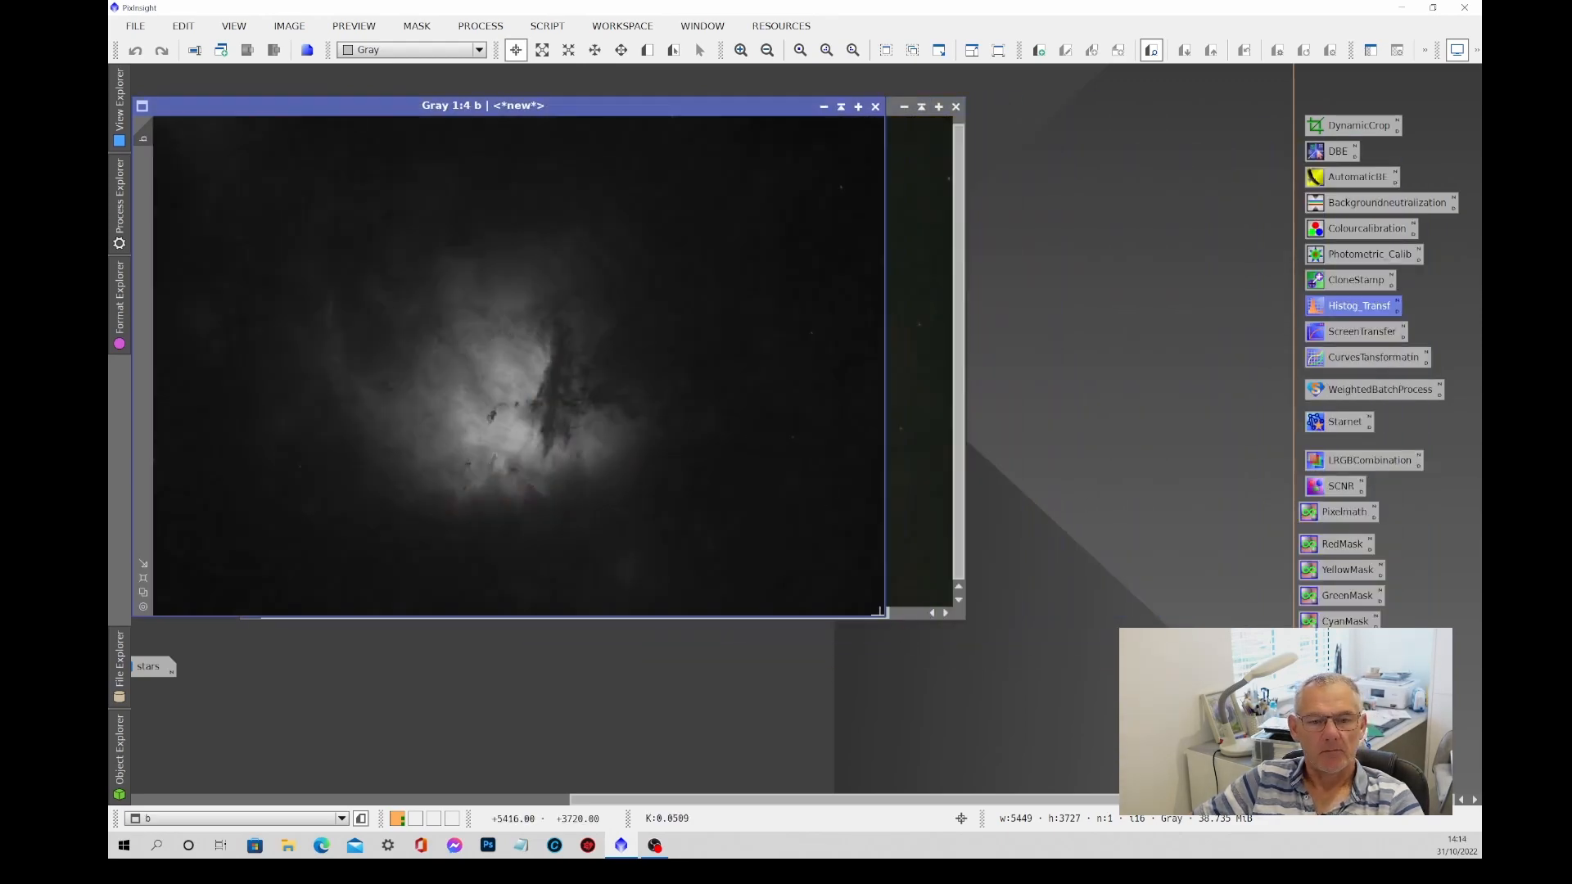
{"action": "left_click_drag", "start_coordinate": [884, 615], "coordinate": [708, 457]}
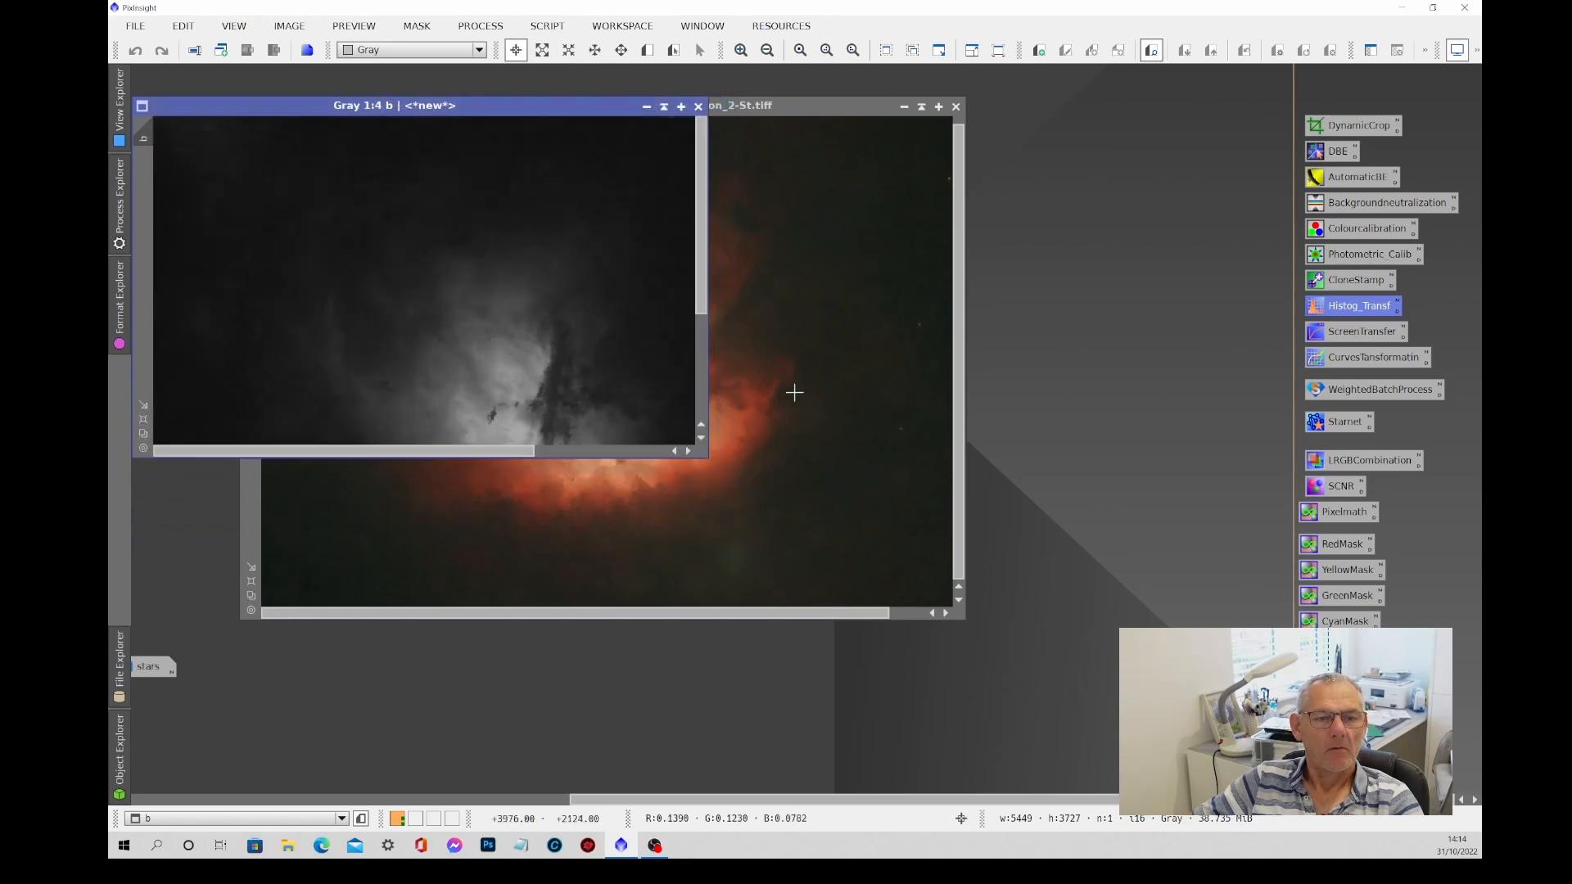
Minimize the starless image beside the stars icon and lay out the r, g and b images without overlapping their nebulae.
{"action": "left_click", "coordinate": [904, 107]}
{"action": "left_click_drag", "start_coordinate": [644, 369], "coordinate": [193, 718]}
{"action": "left_click_drag", "start_coordinate": [517, 112], "coordinate": [859, 424]}
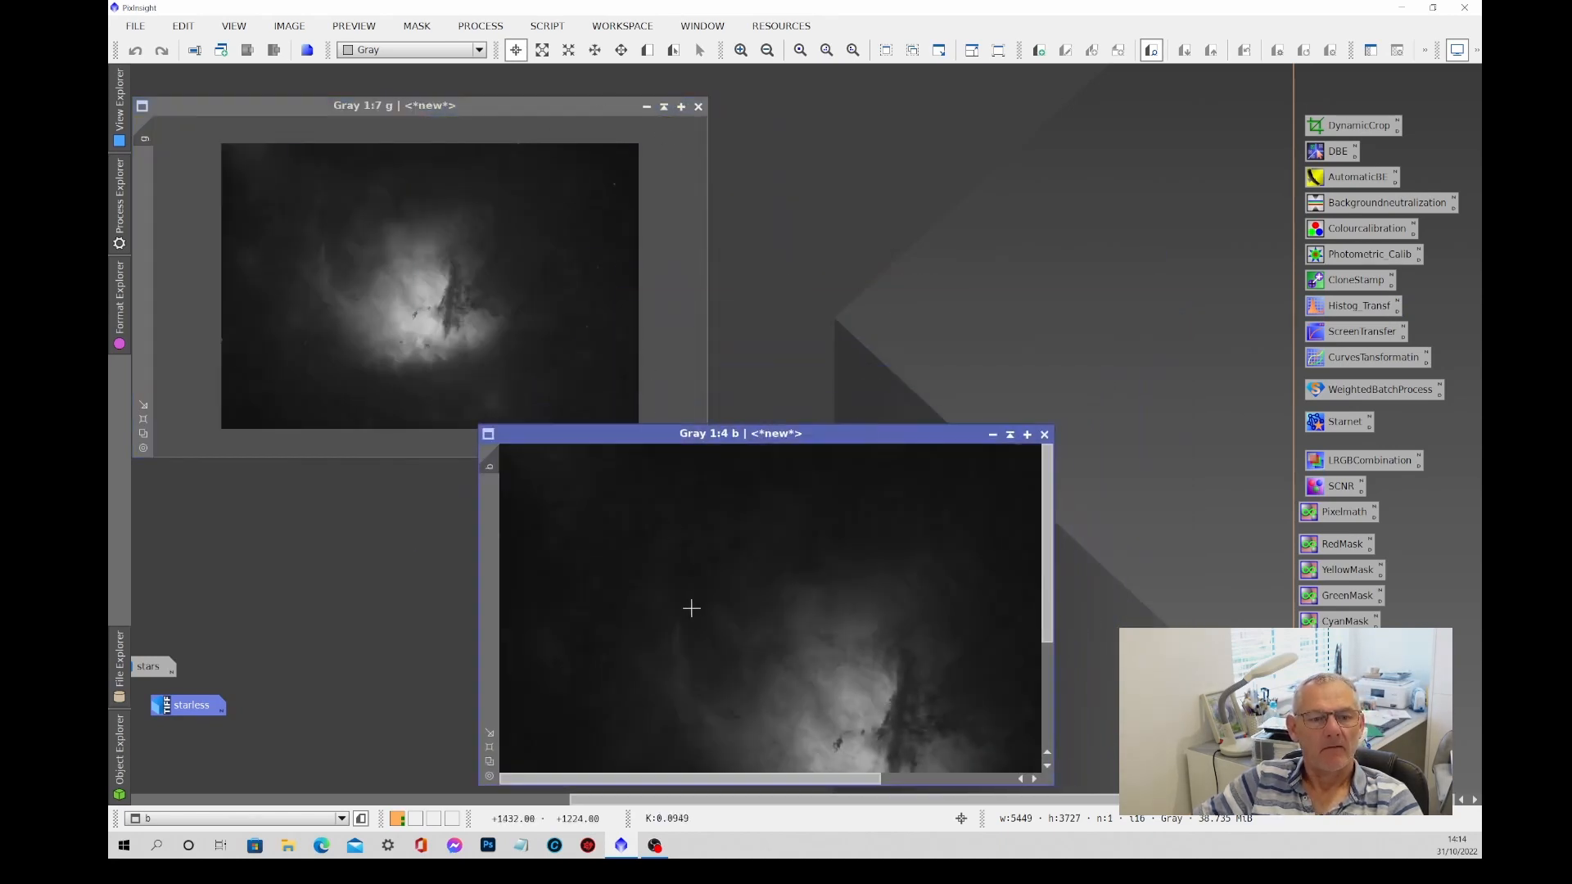
{"action": "scroll", "coordinate": [726, 595], "scroll_direction": "down", "scroll_amount": 2}
{"action": "left_click_drag", "start_coordinate": [544, 108], "coordinate": [1149, 100]}
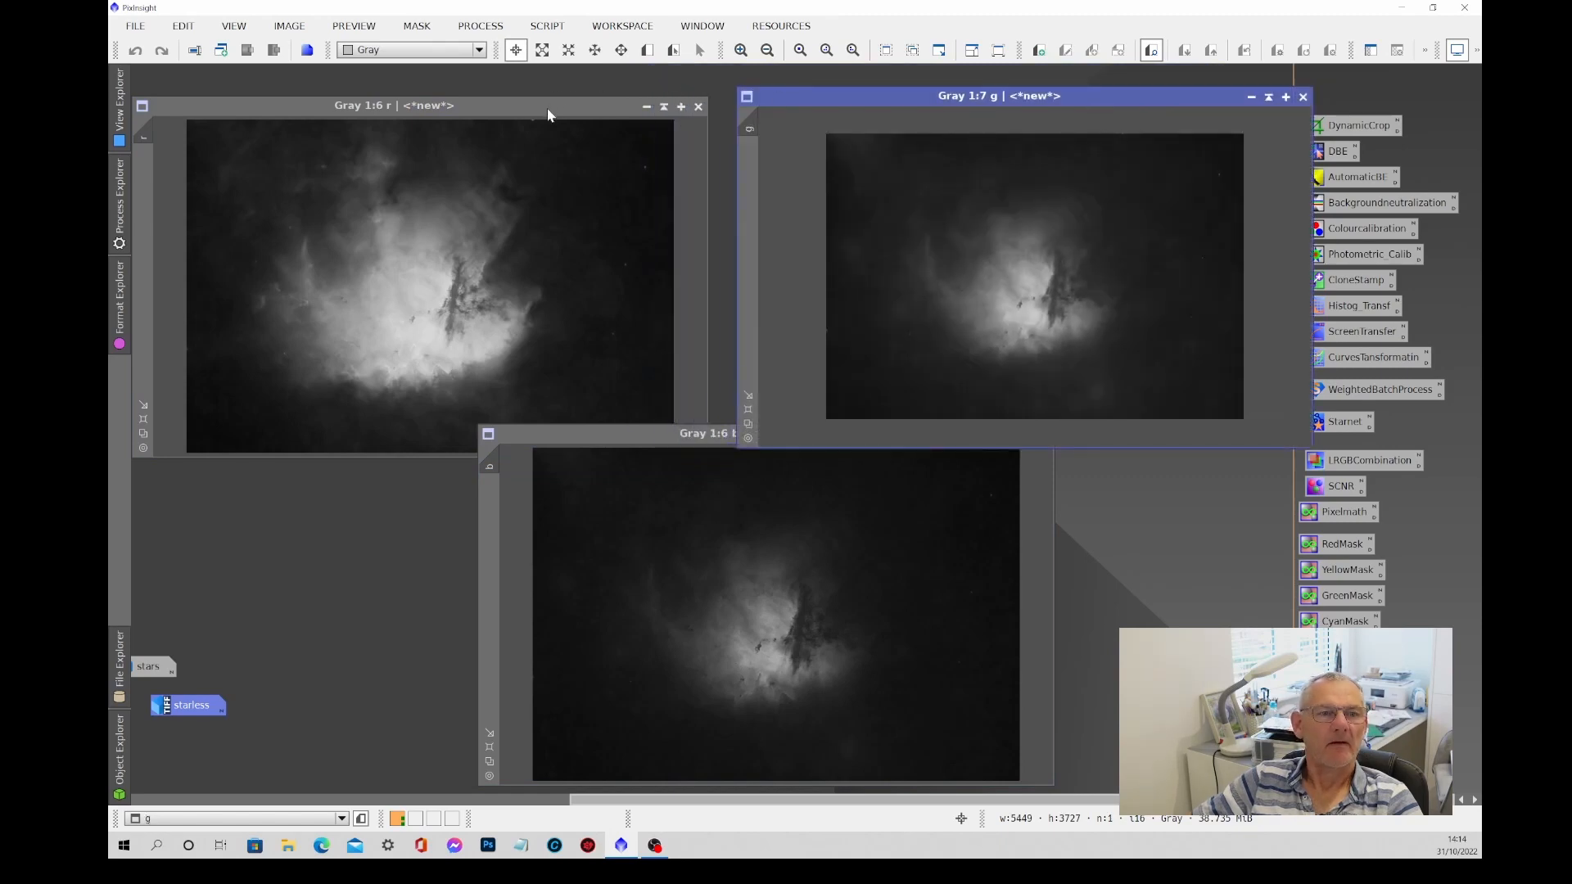
{"action": "left_click_drag", "start_coordinate": [548, 111], "coordinate": [553, 97]}
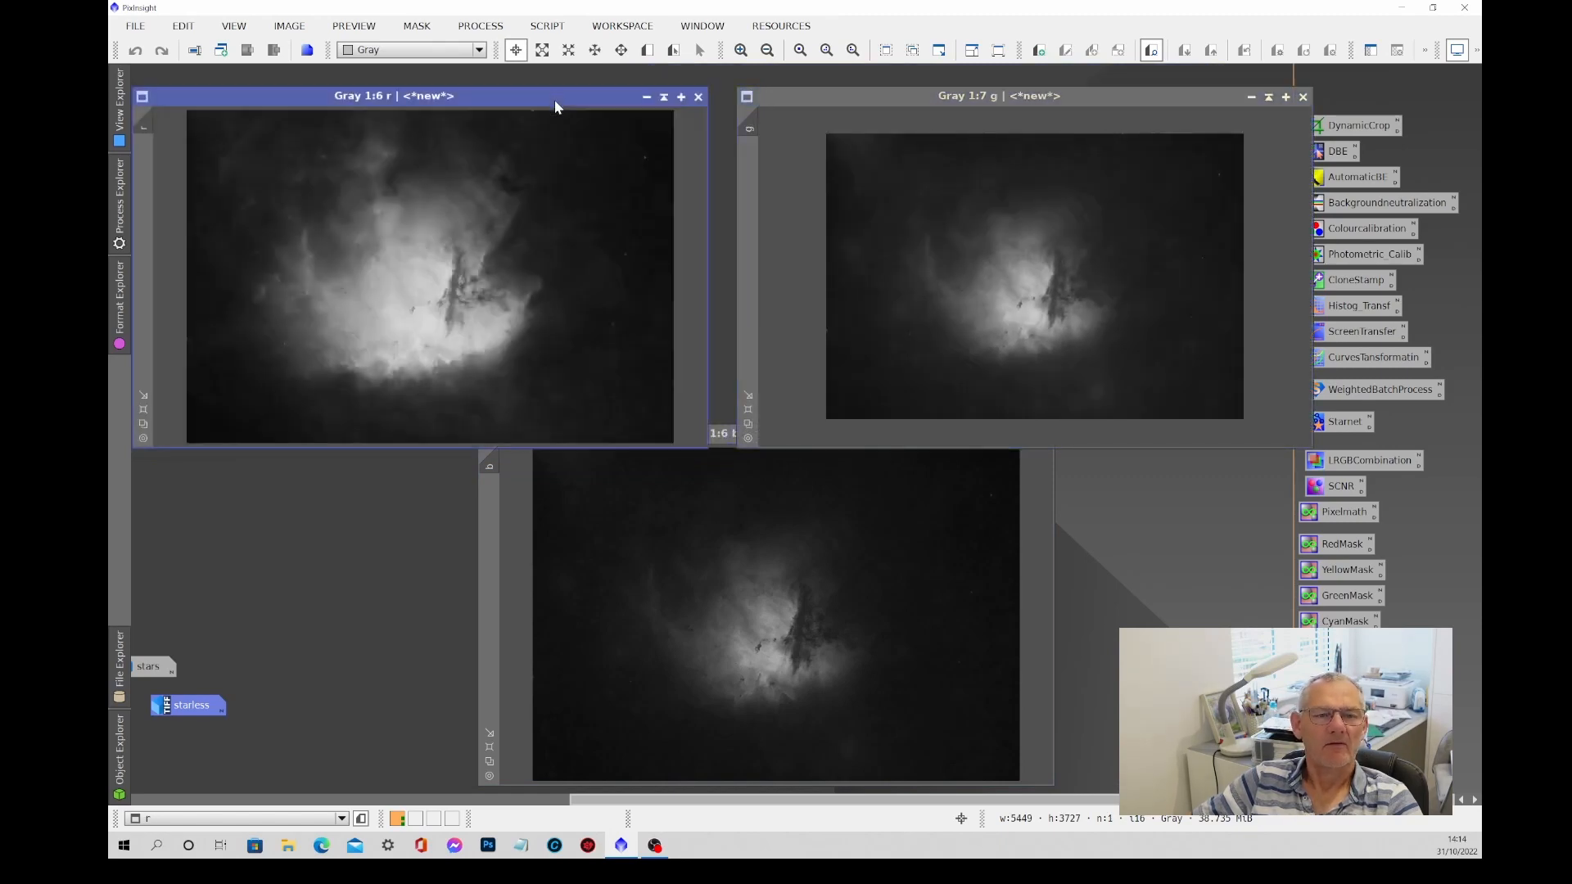
Compare the green and blue channels with the red one at similar zoom, and close the b image.
{"action": "left_click", "coordinate": [1135, 289]}
{"action": "scroll", "coordinate": [1136, 288], "scroll_direction": "up", "scroll_amount": 1}
{"action": "scroll", "coordinate": [1137, 289], "scroll_direction": "up", "scroll_amount": 1}
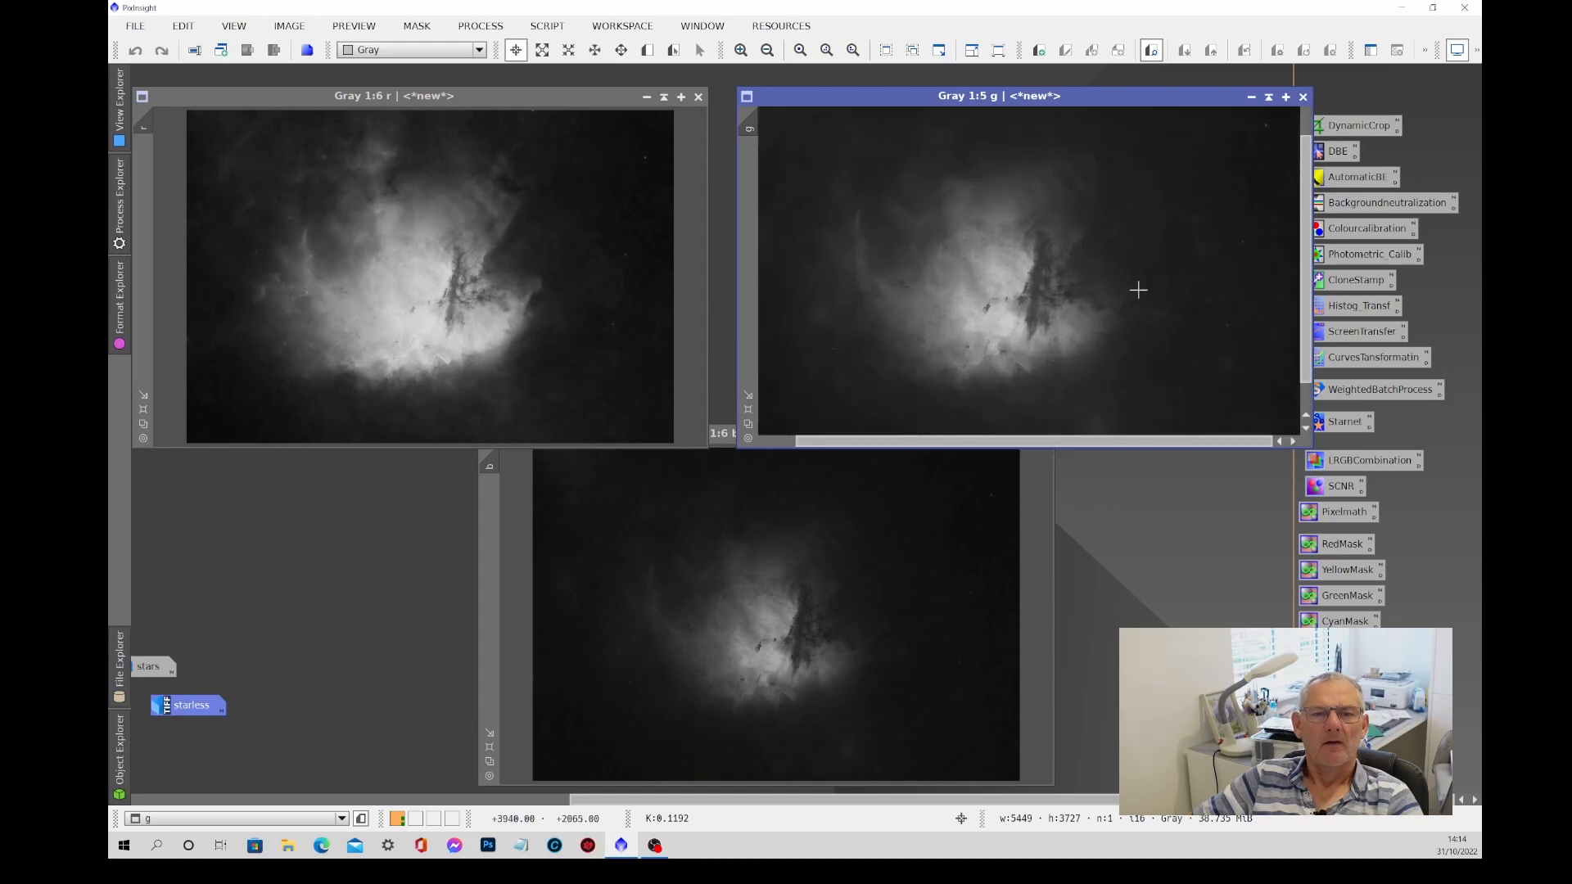
{"action": "left_click", "coordinate": [813, 617]}
{"action": "scroll", "coordinate": [812, 616], "scroll_direction": "down", "scroll_amount": 1}
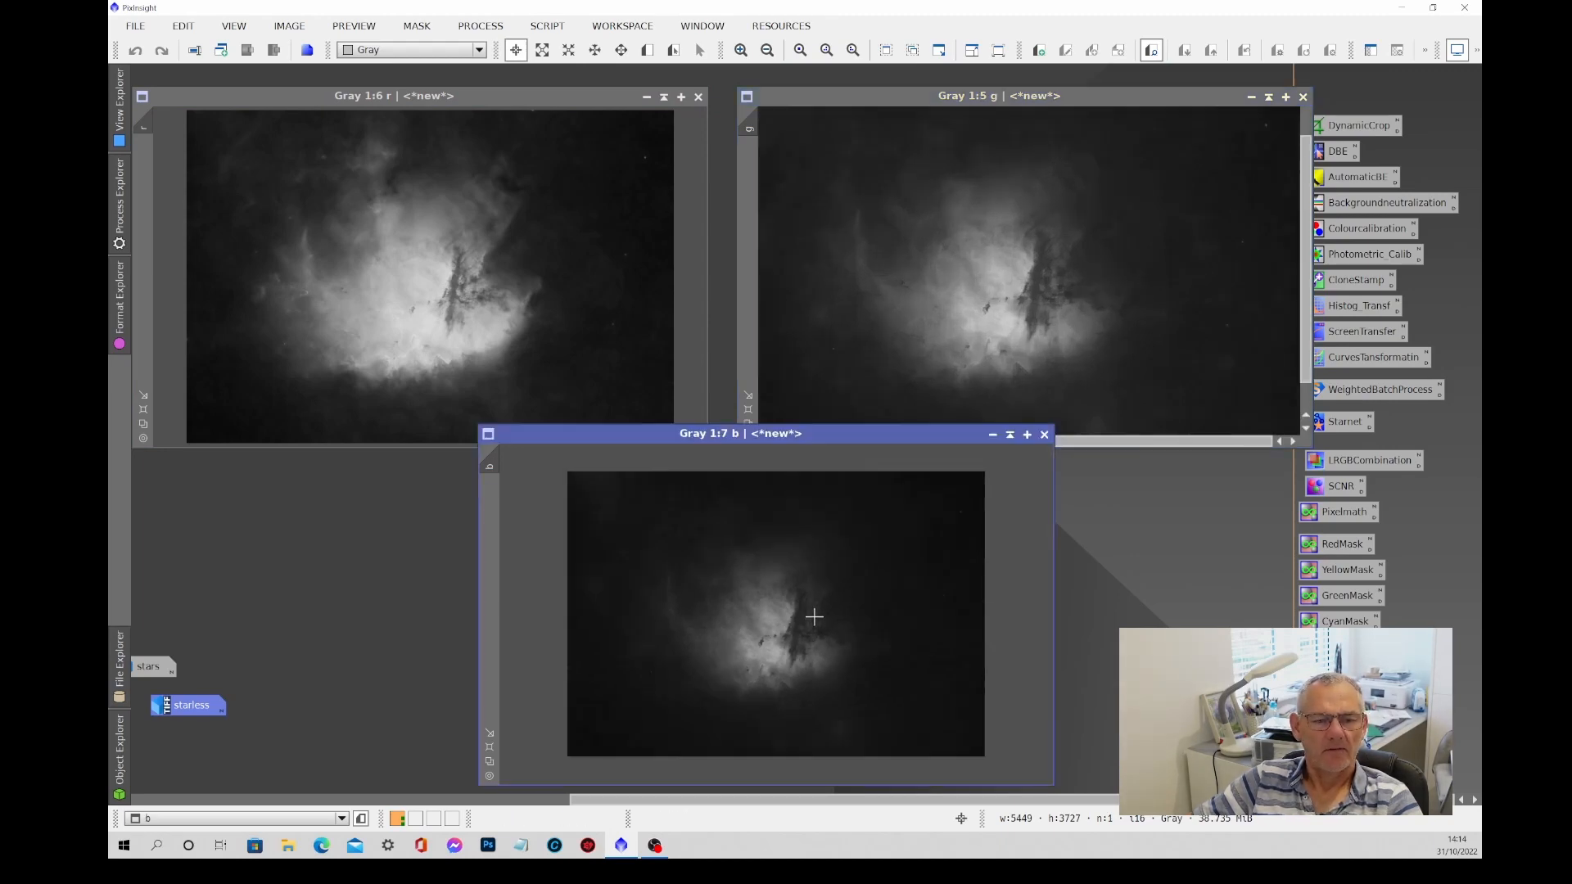
{"action": "scroll", "coordinate": [815, 617], "scroll_direction": "up", "scroll_amount": 1}
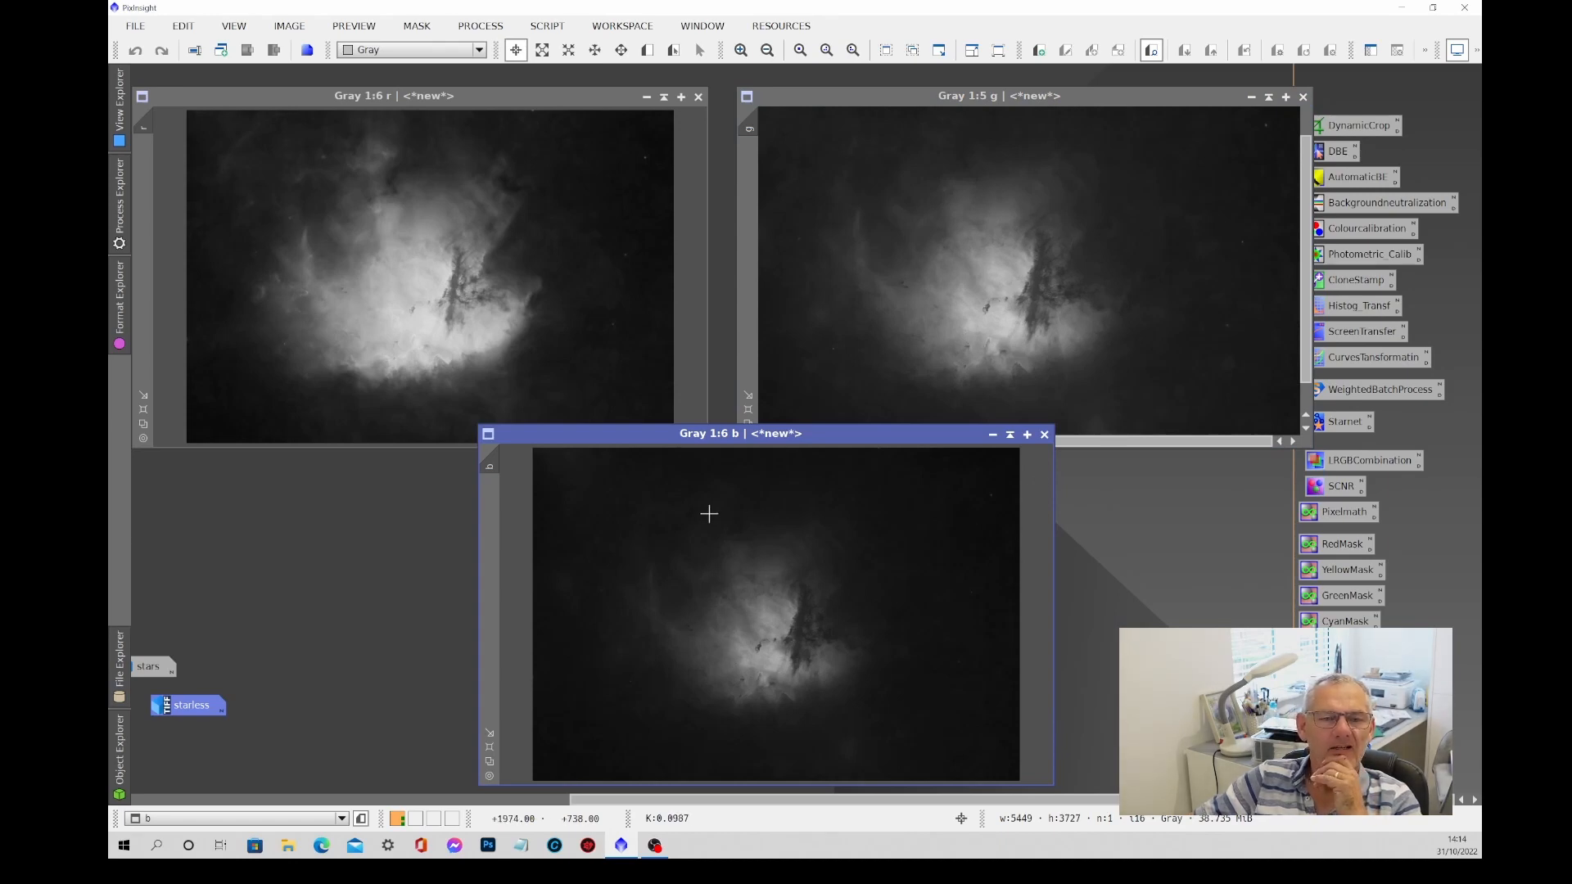
{"action": "left_click", "coordinate": [1044, 434]}
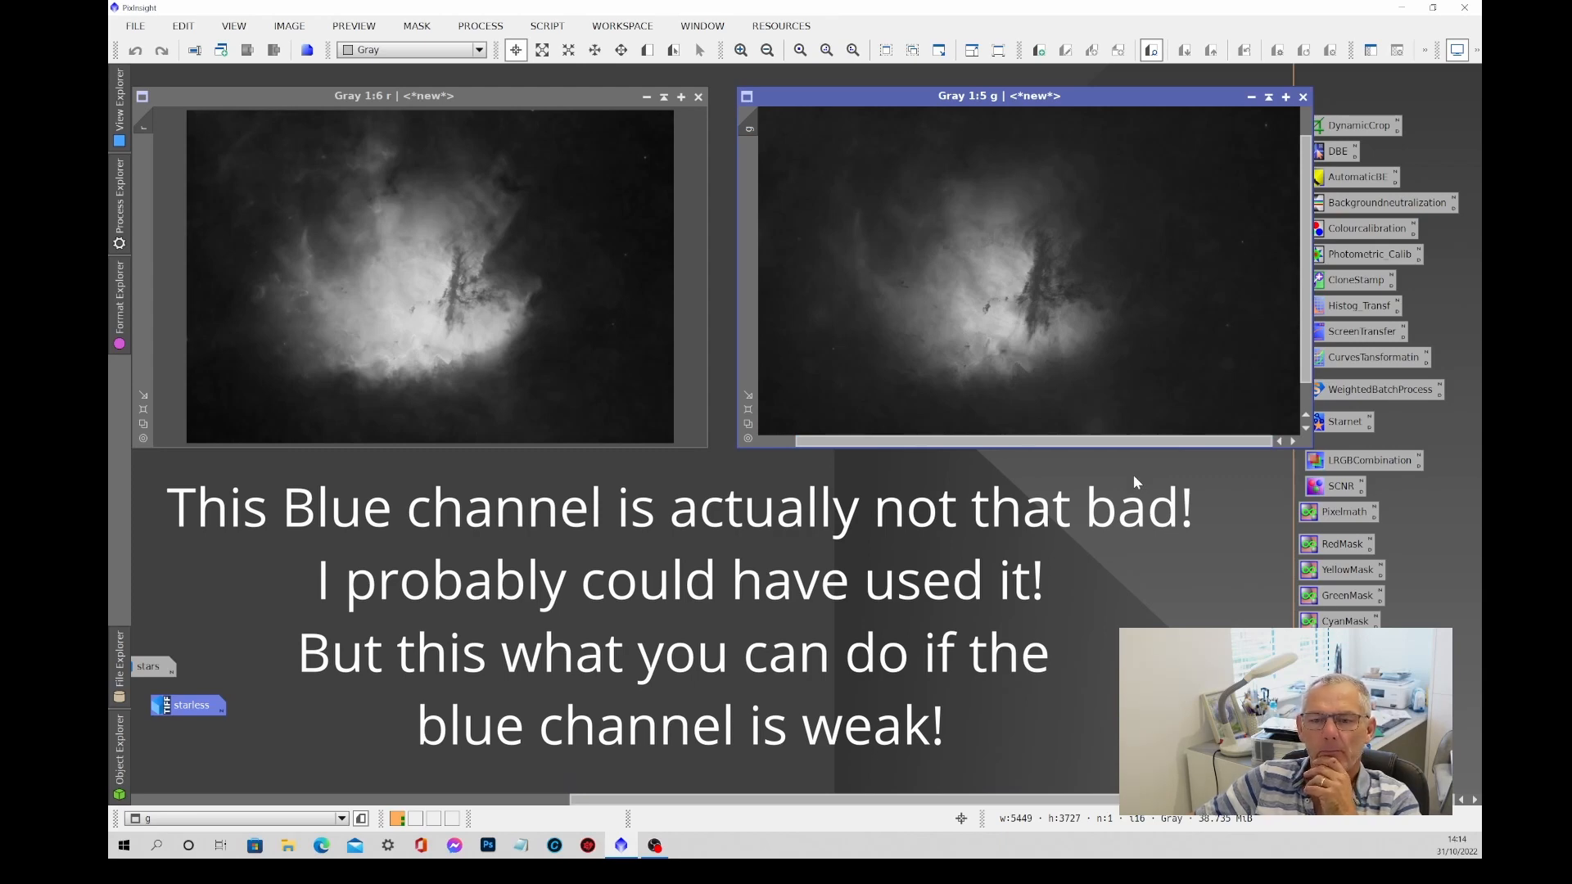
Shape an S-shaped RGB/K curve for the g image in CurvesTransformation with real-time preview, using points about (0.173, 0.195) and (0.575, 0.753).
{"action": "double_click", "coordinate": [1376, 365]}
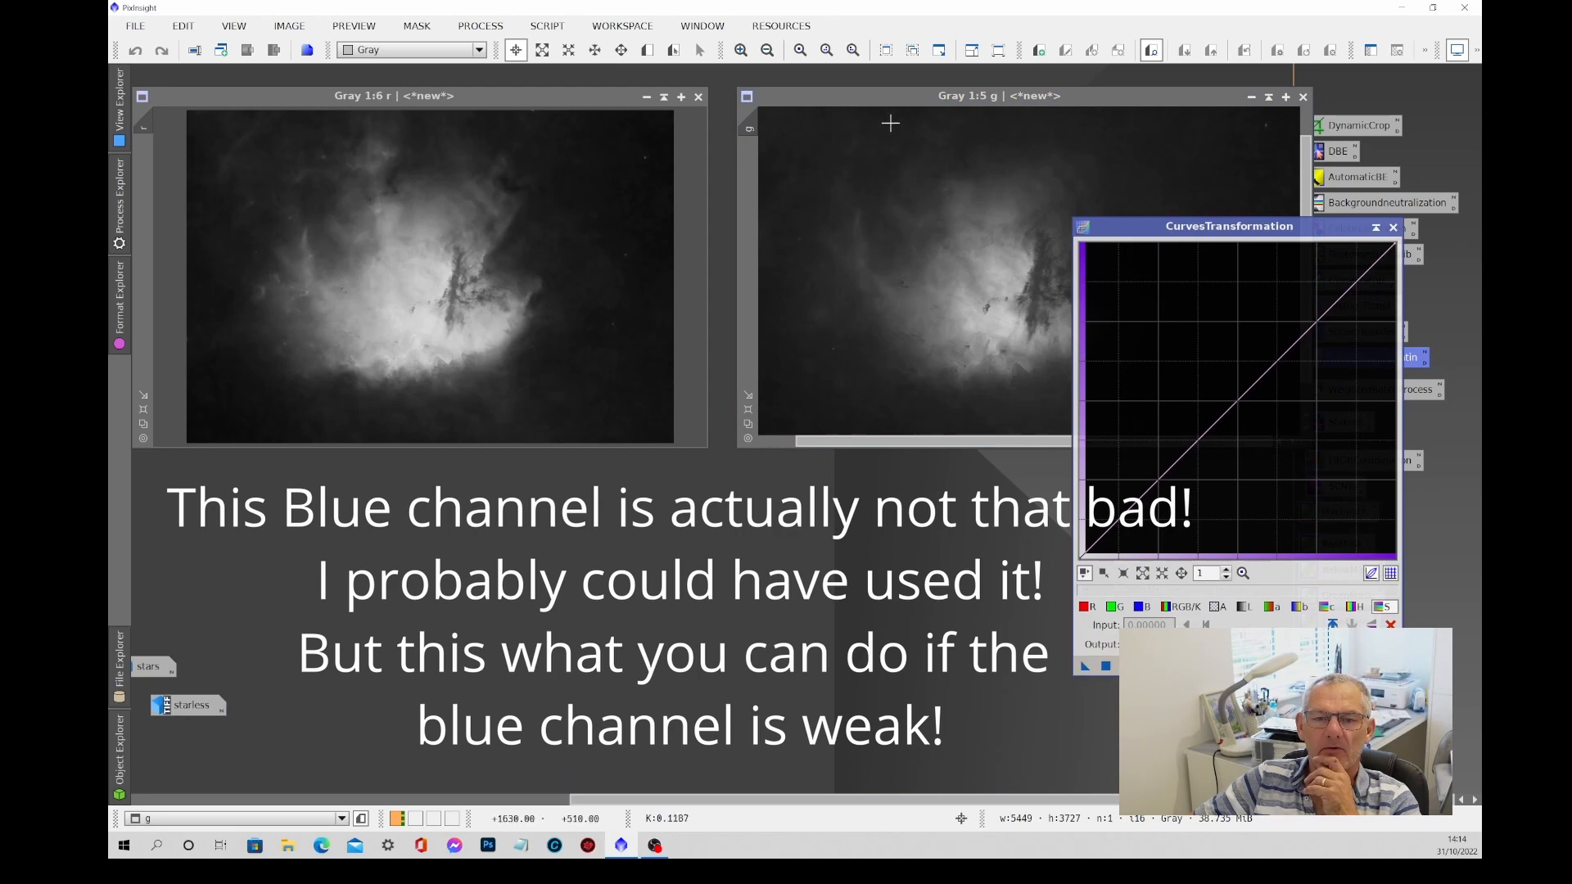
{"action": "left_click", "coordinate": [1128, 666]}
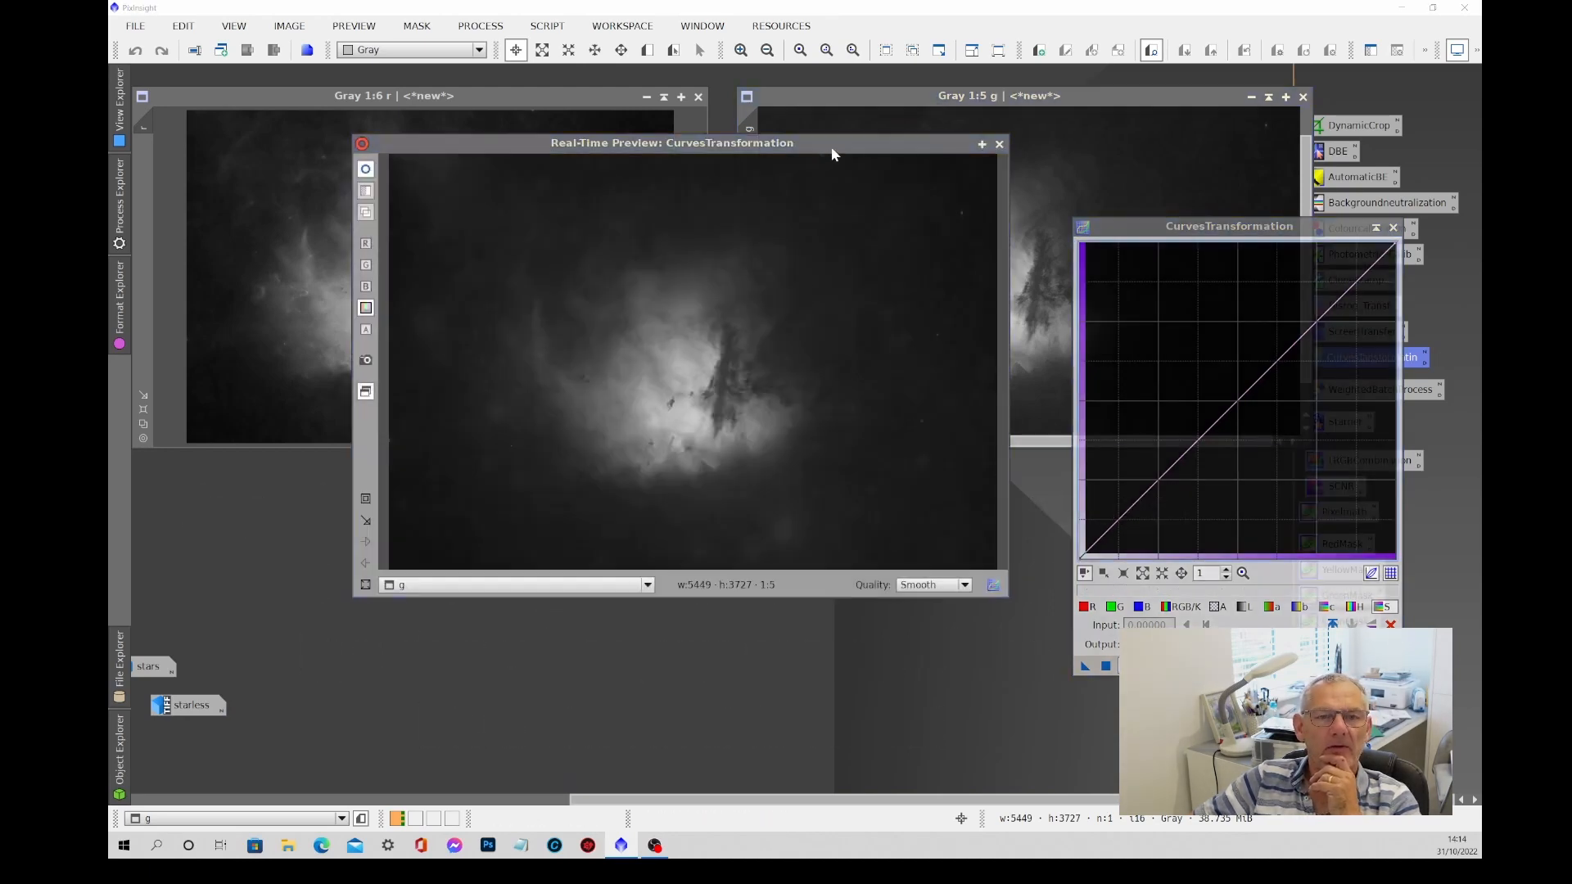
{"action": "left_click_drag", "start_coordinate": [831, 147], "coordinate": [588, 270]}
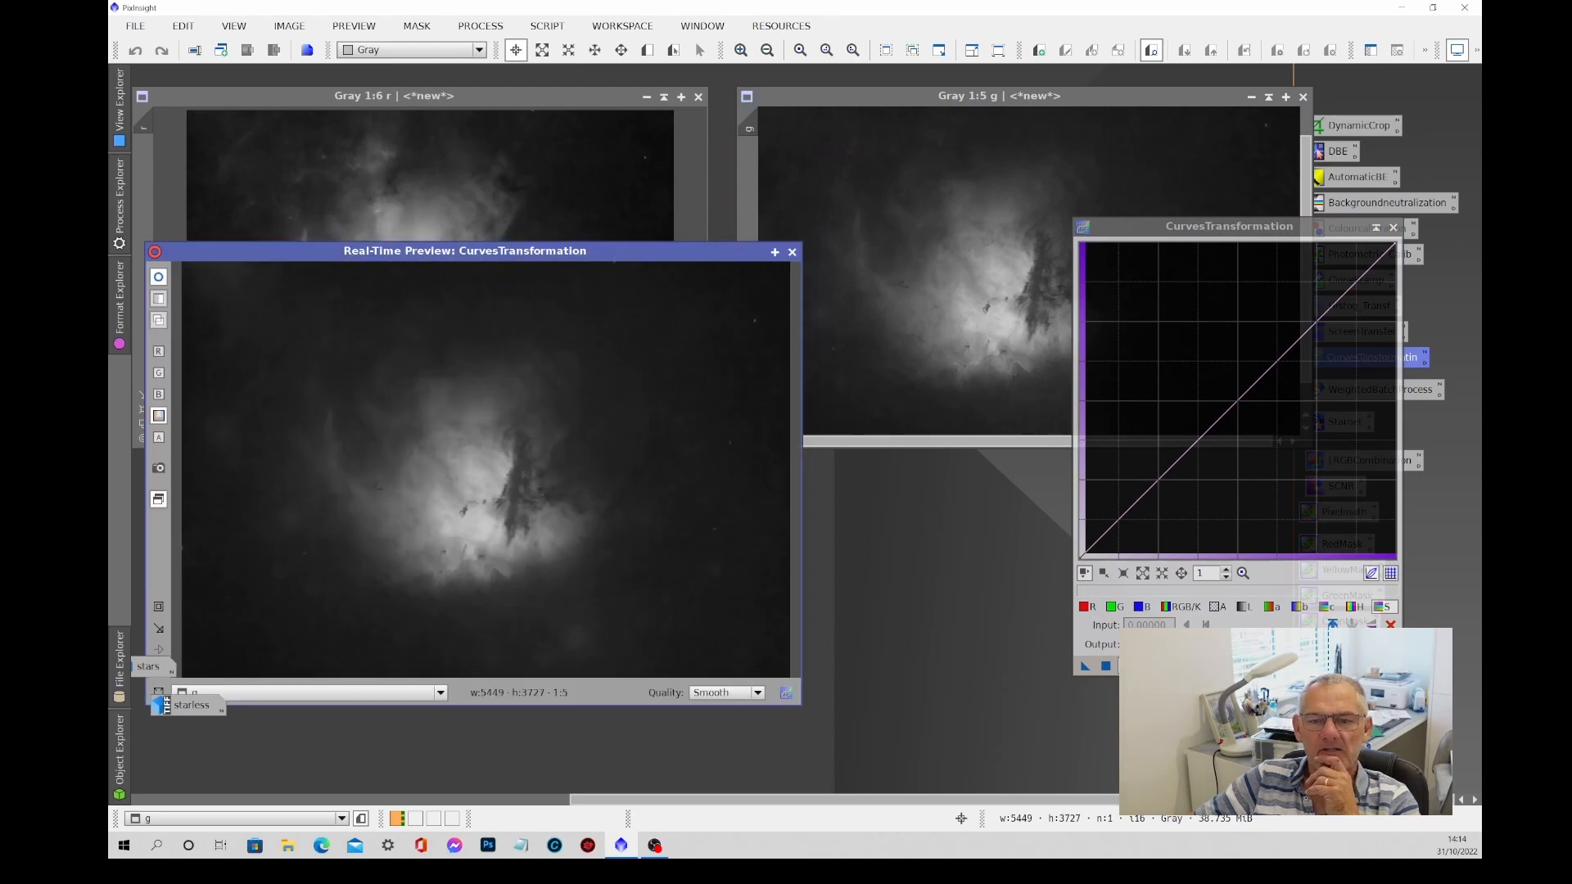
{"action": "left_click", "coordinate": [1184, 608]}
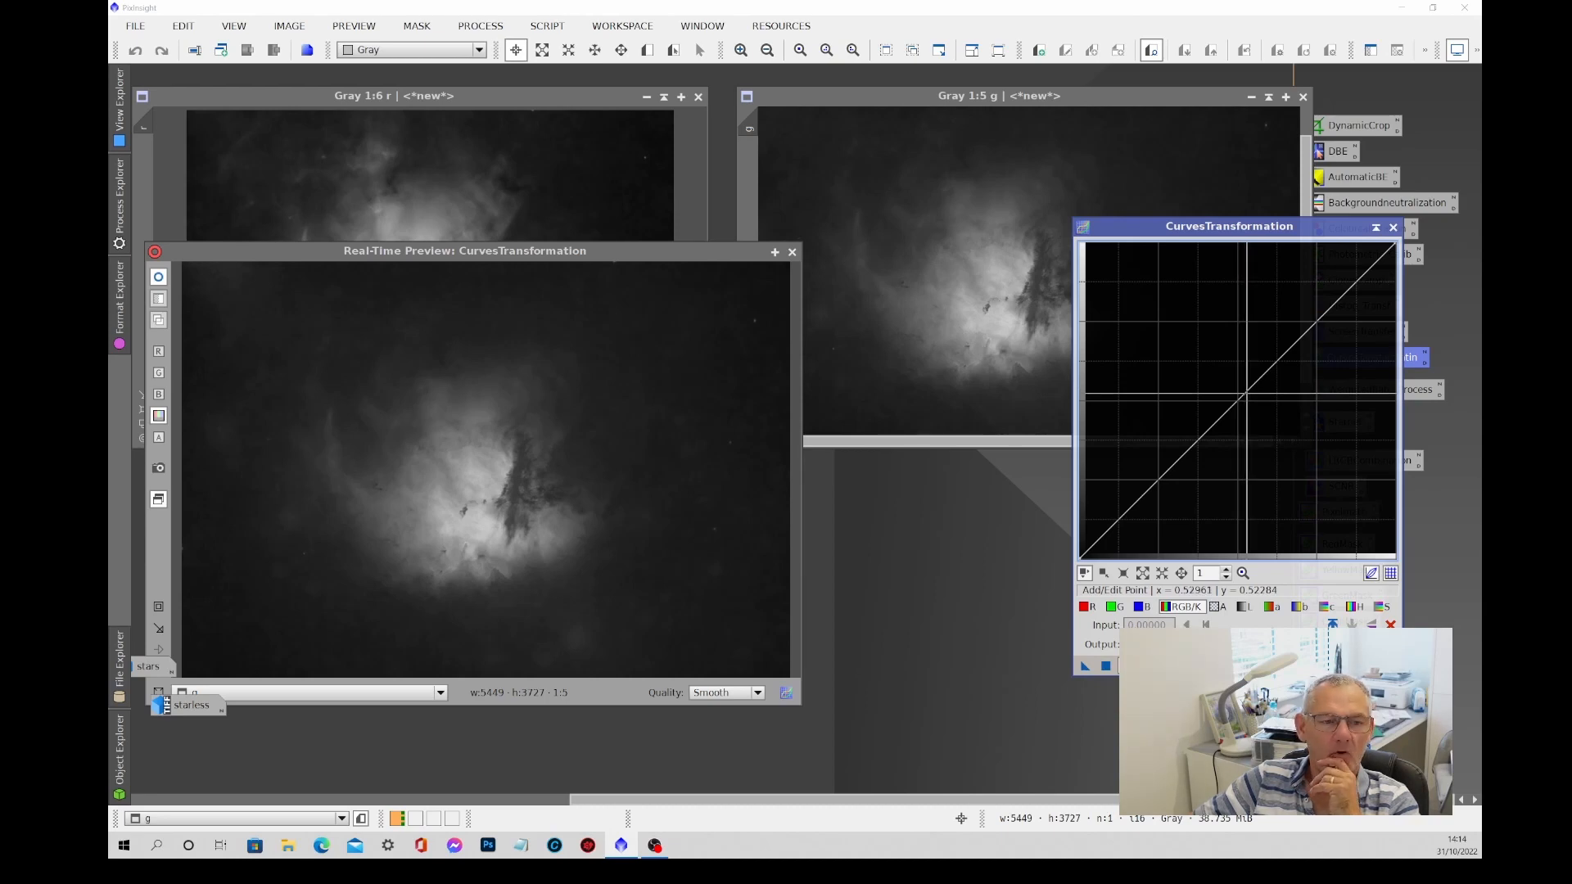
{"action": "left_click_drag", "start_coordinate": [660, 252], "coordinate": [697, 386]}
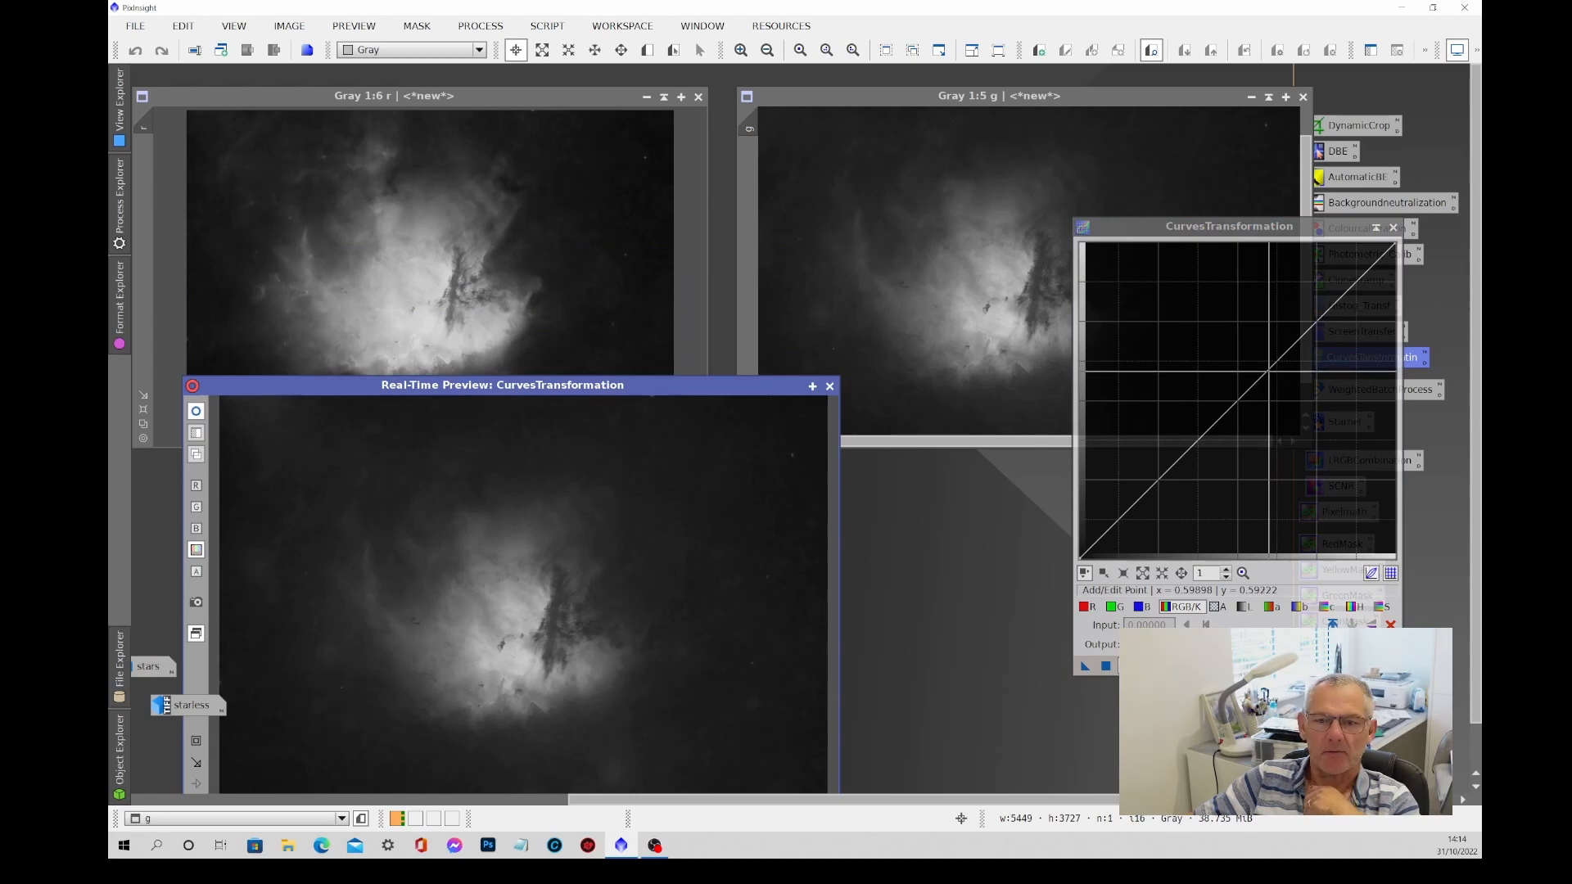
{"action": "left_click_drag", "start_coordinate": [1268, 371], "coordinate": [1264, 322]}
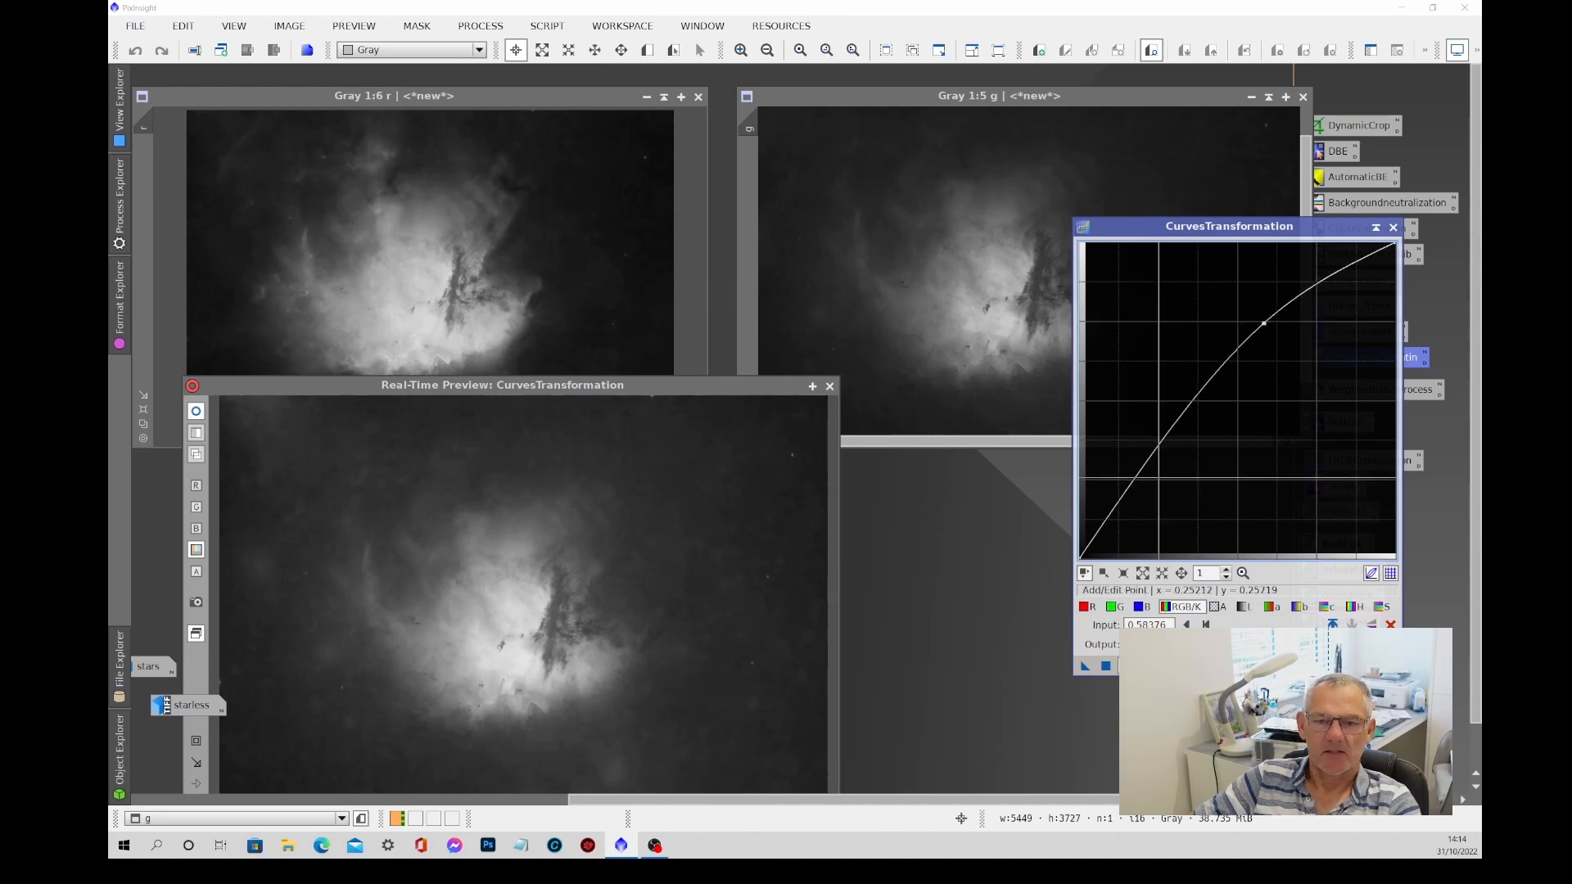
{"action": "left_click_drag", "start_coordinate": [1125, 489], "coordinate": [1133, 497]}
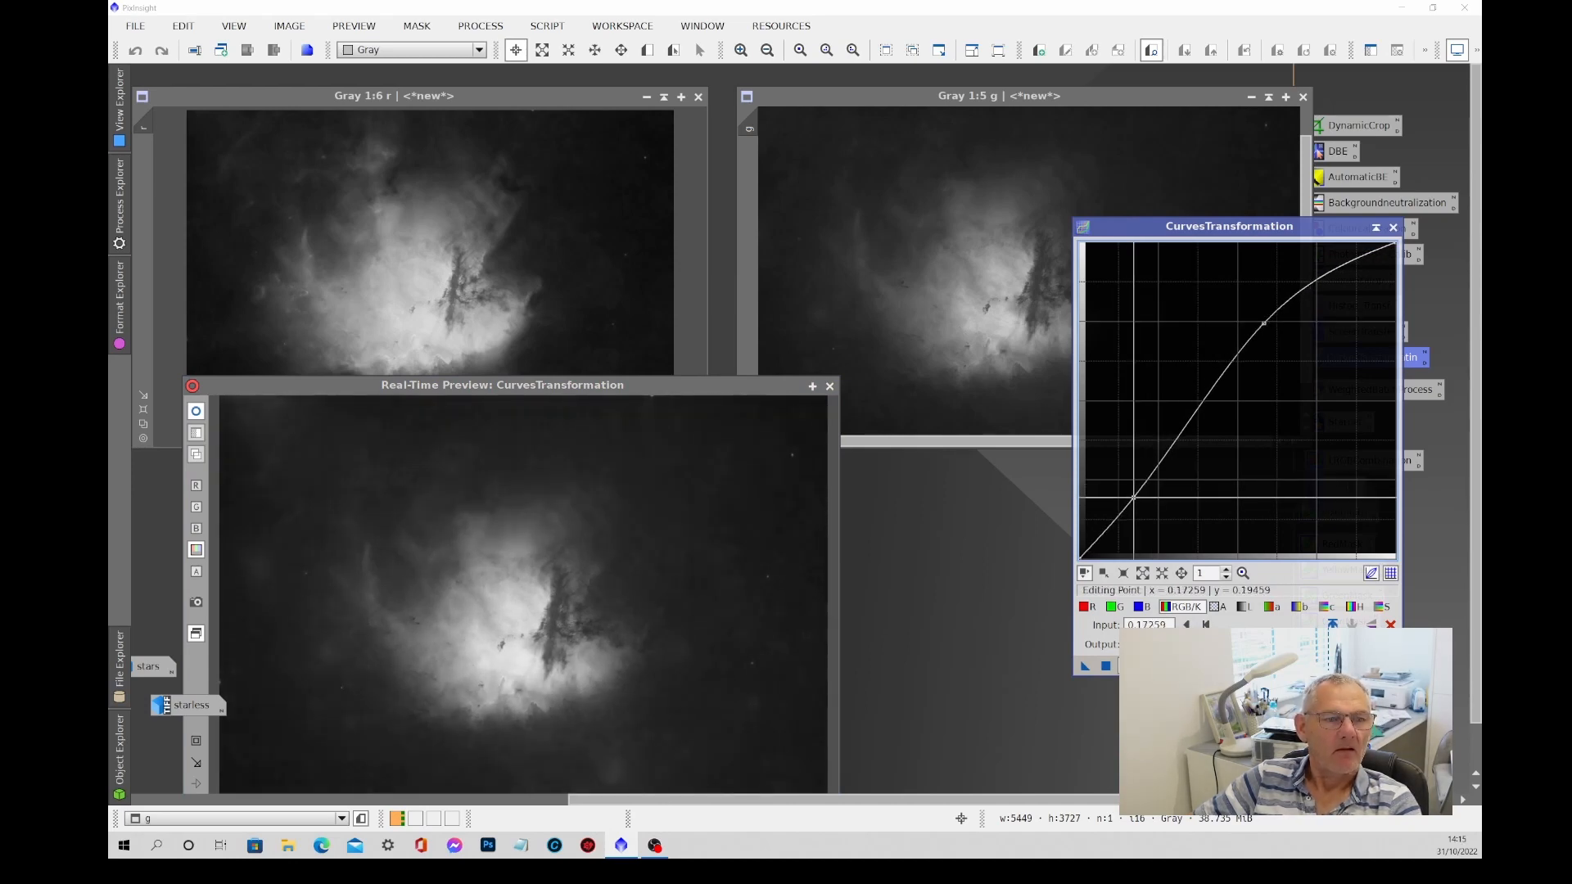
{"action": "left_click", "coordinate": [1264, 323]}
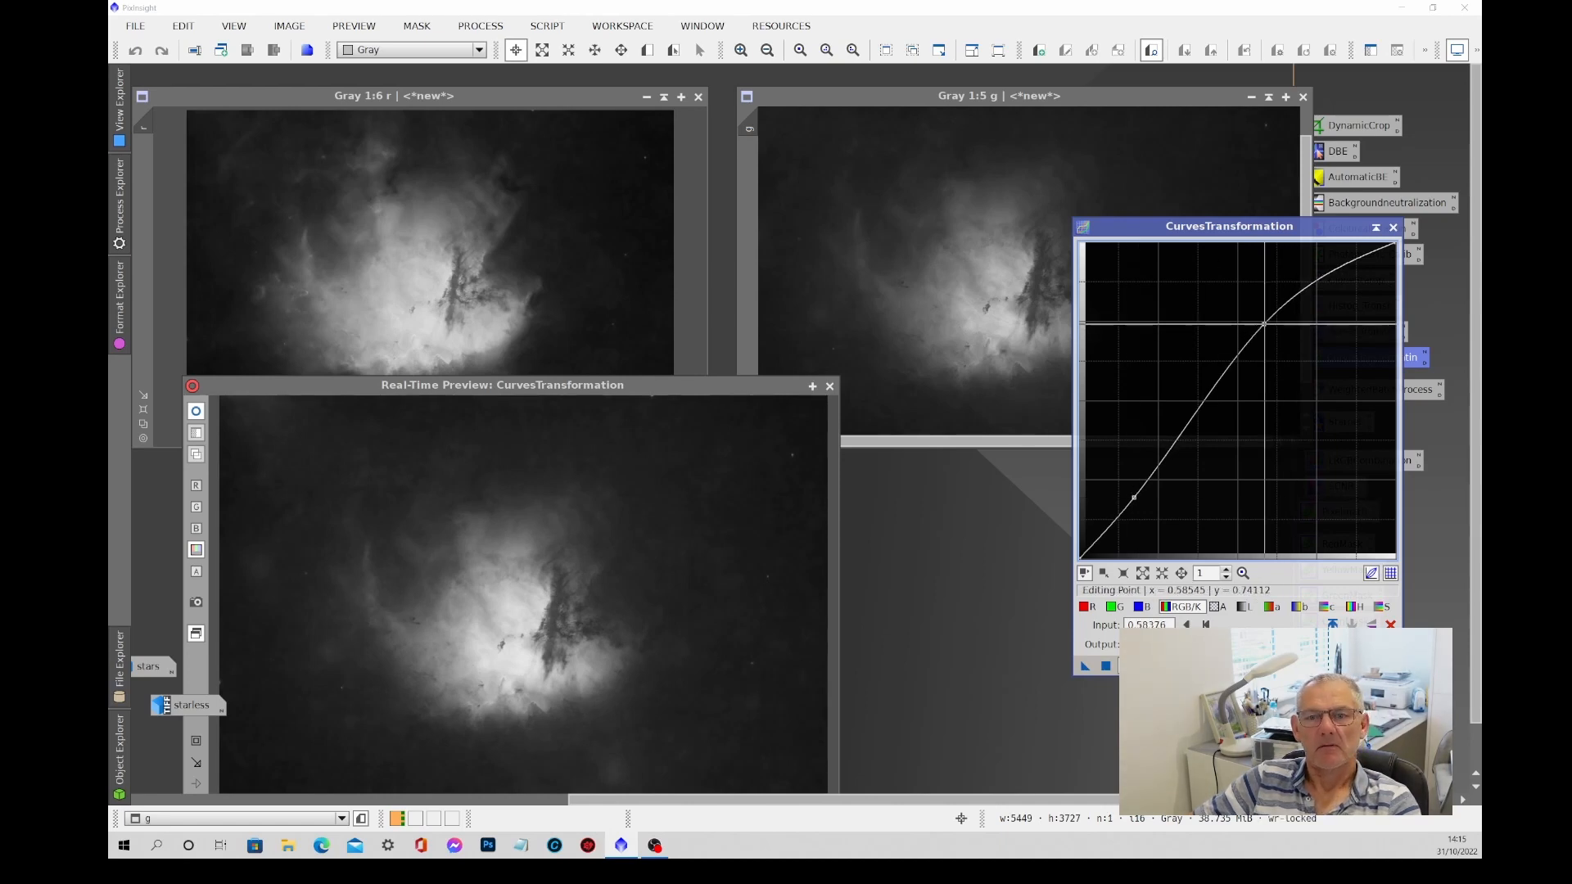
{"action": "left_click_drag", "start_coordinate": [1264, 322], "coordinate": [1261, 319]}
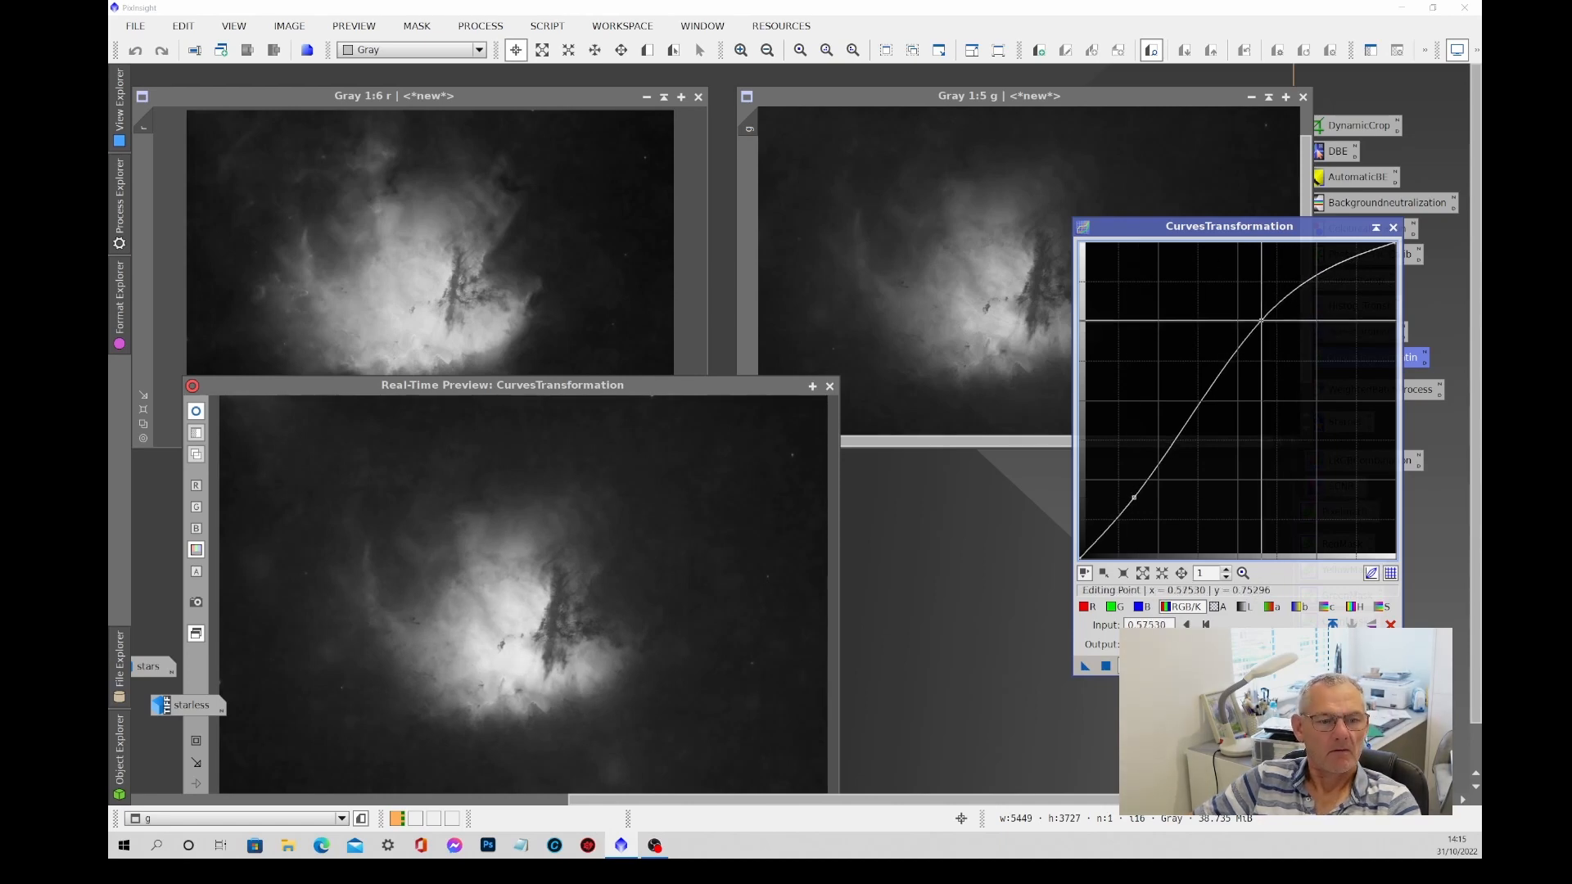
Apply the curve to the g image, reset it, and close the real-time preview and CurvesTransformation.
{"action": "left_click", "coordinate": [1105, 666]}
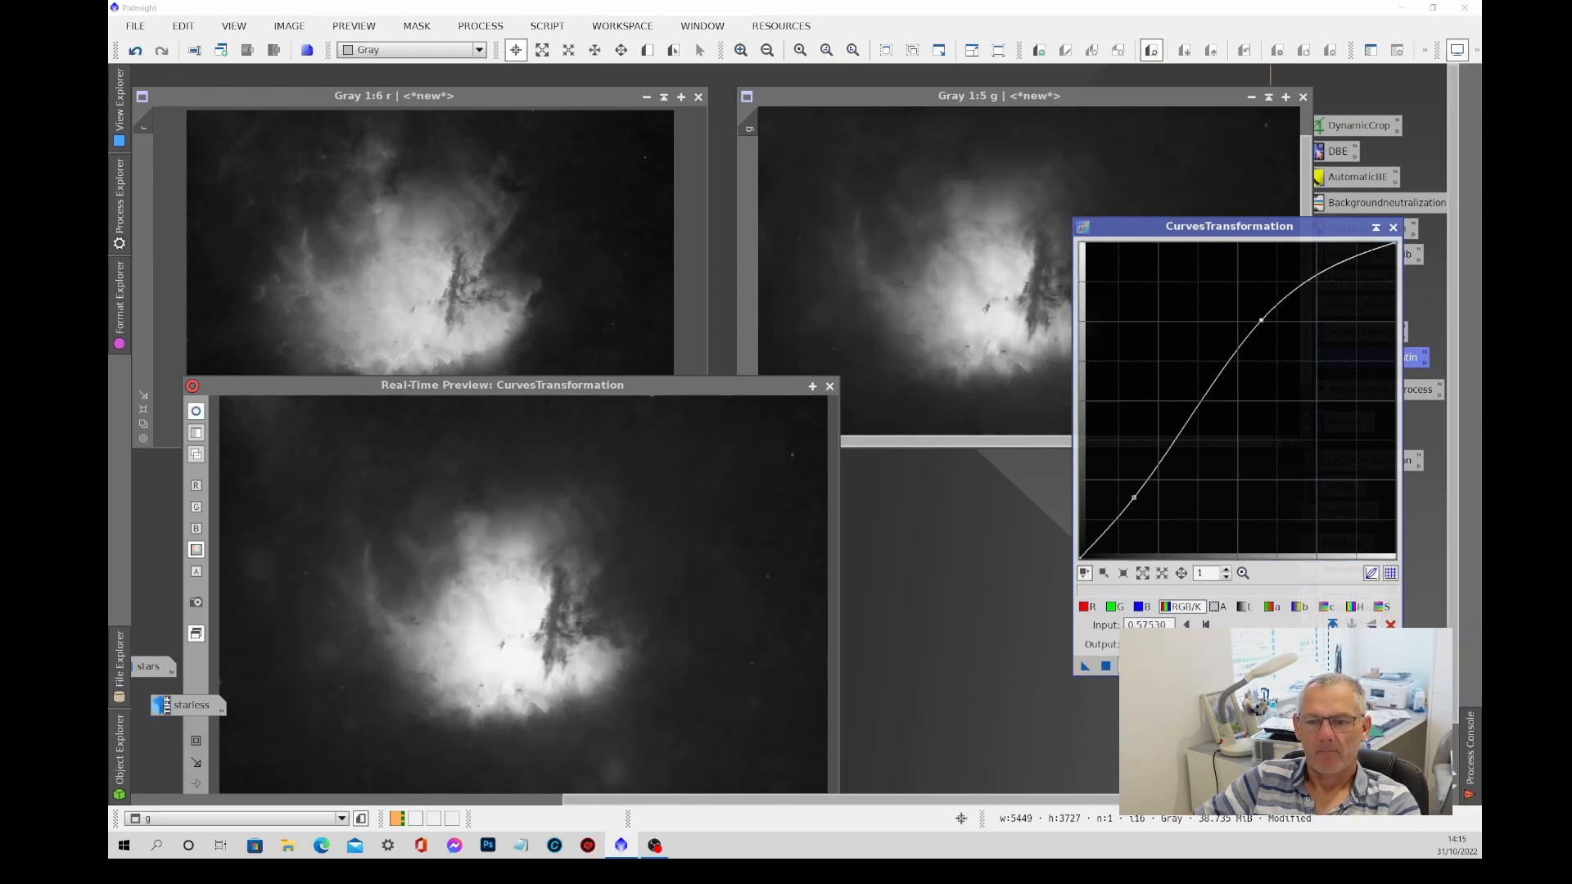
{"action": "left_click", "coordinate": [1391, 624]}
{"action": "left_click", "coordinate": [829, 386]}
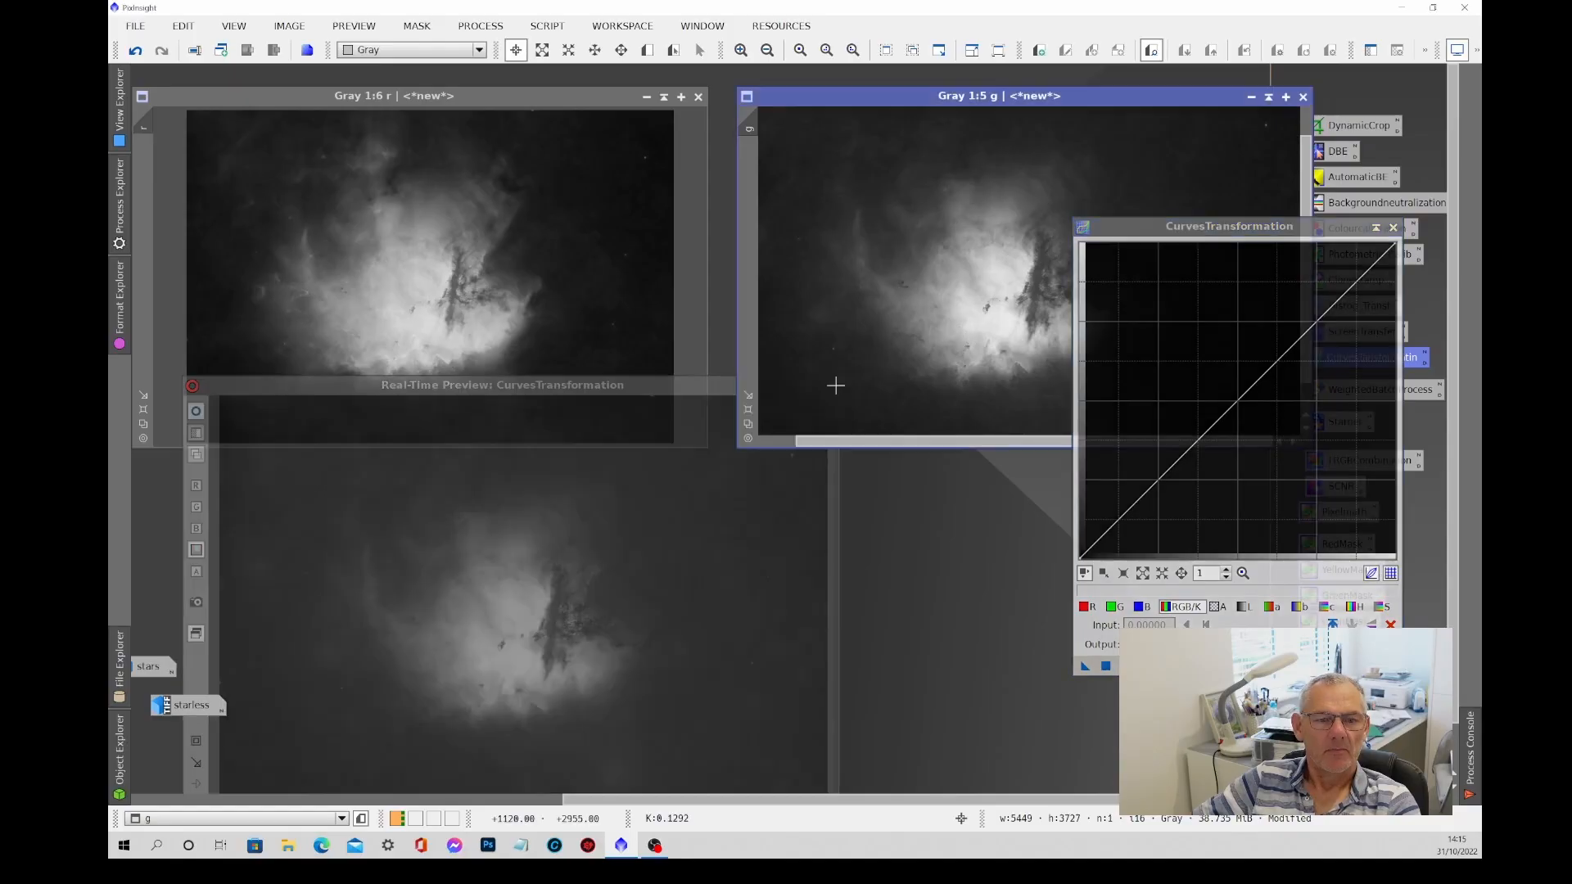
{"action": "left_click", "coordinate": [1392, 228]}
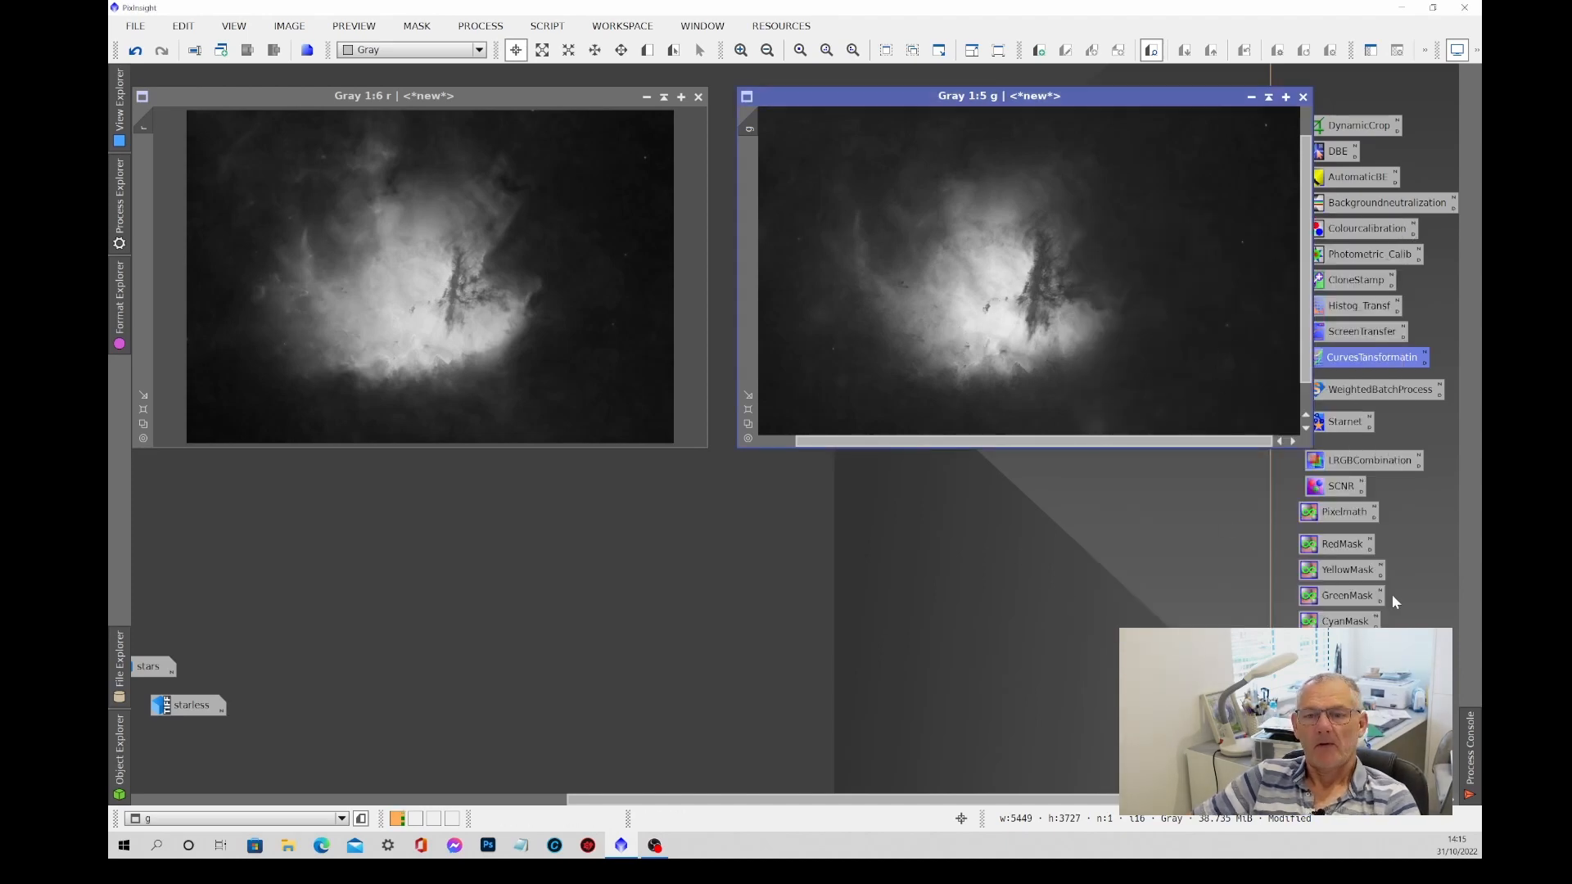
Create a new grayscale image with PixelMath using the expression r*0.5+g*0.5, and close PixelMath.
{"action": "double_click", "coordinate": [1343, 514]}
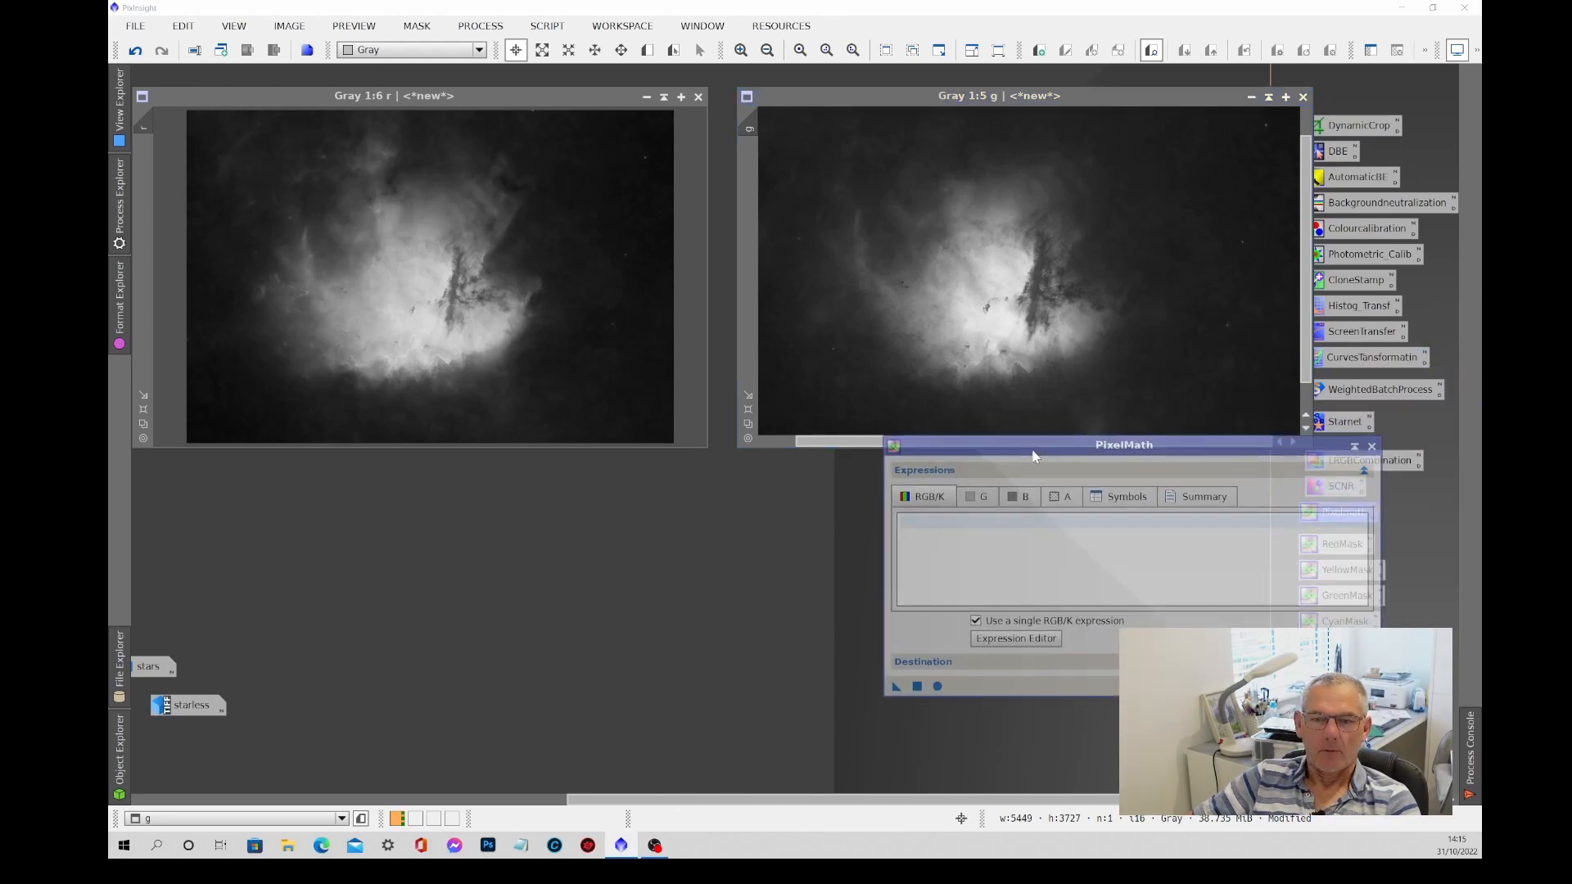
{"action": "left_click", "coordinate": [933, 662]}
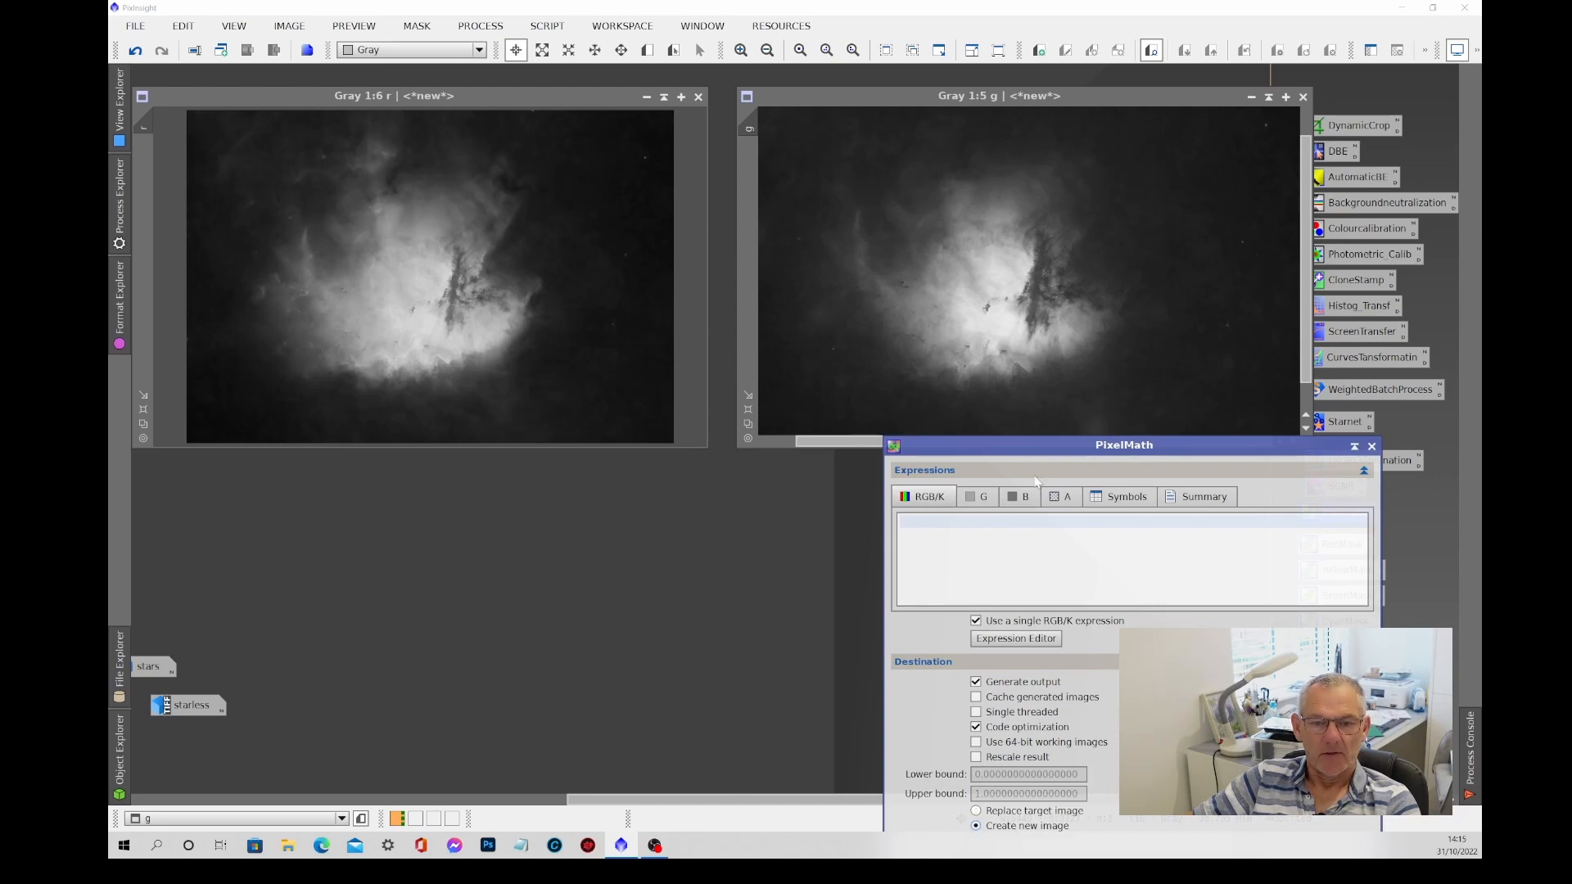
{"action": "left_click_drag", "start_coordinate": [1045, 455], "coordinate": [1070, 271]}
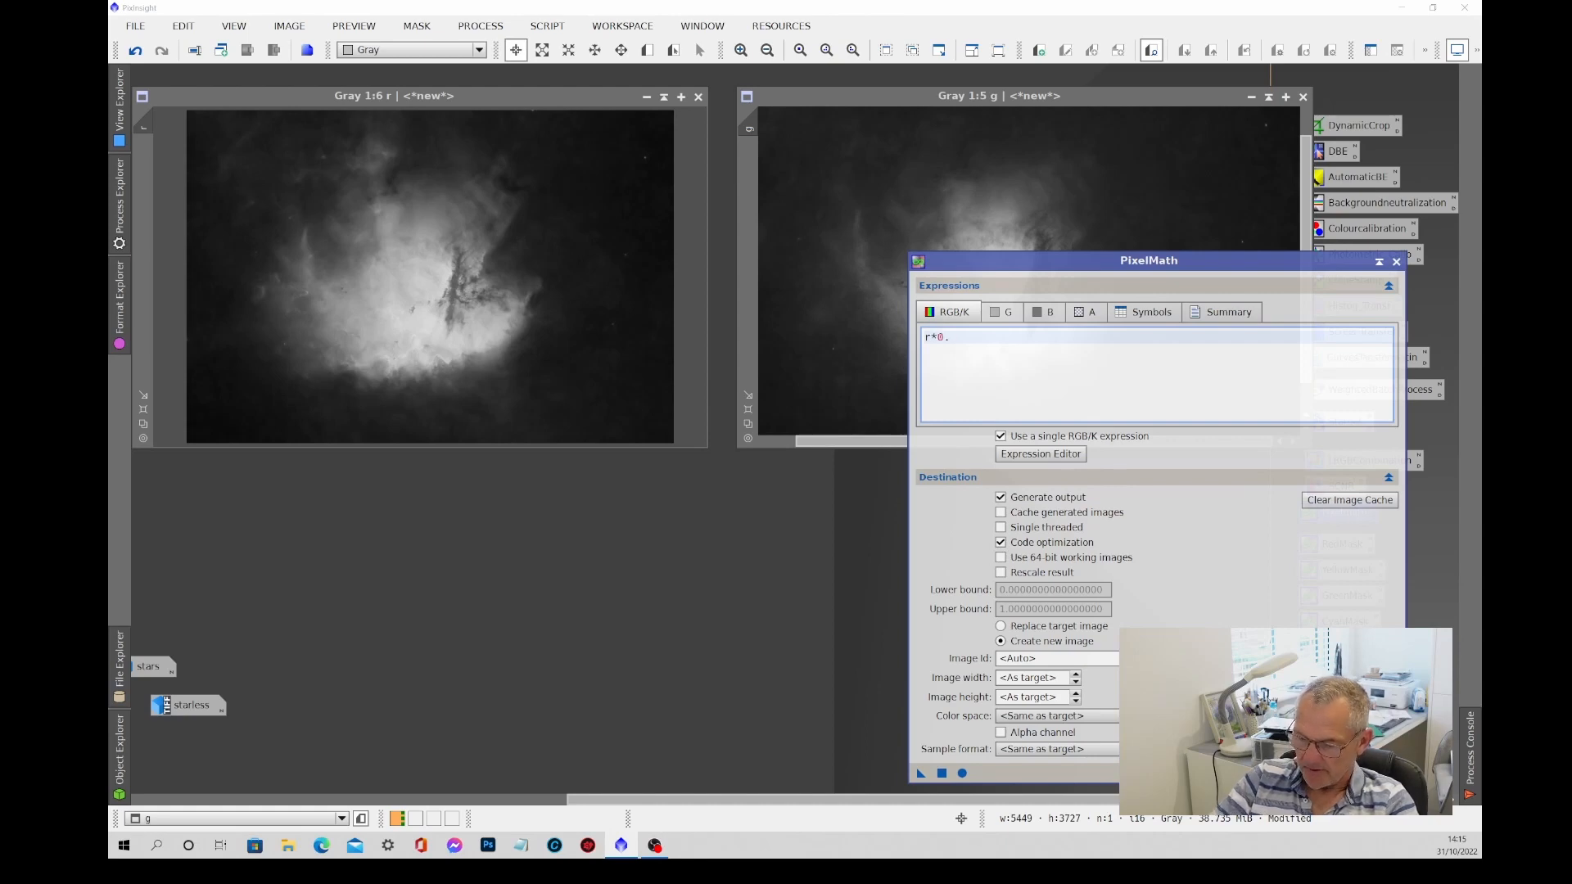
{"action": "type", "text": "5+g*0.5"}
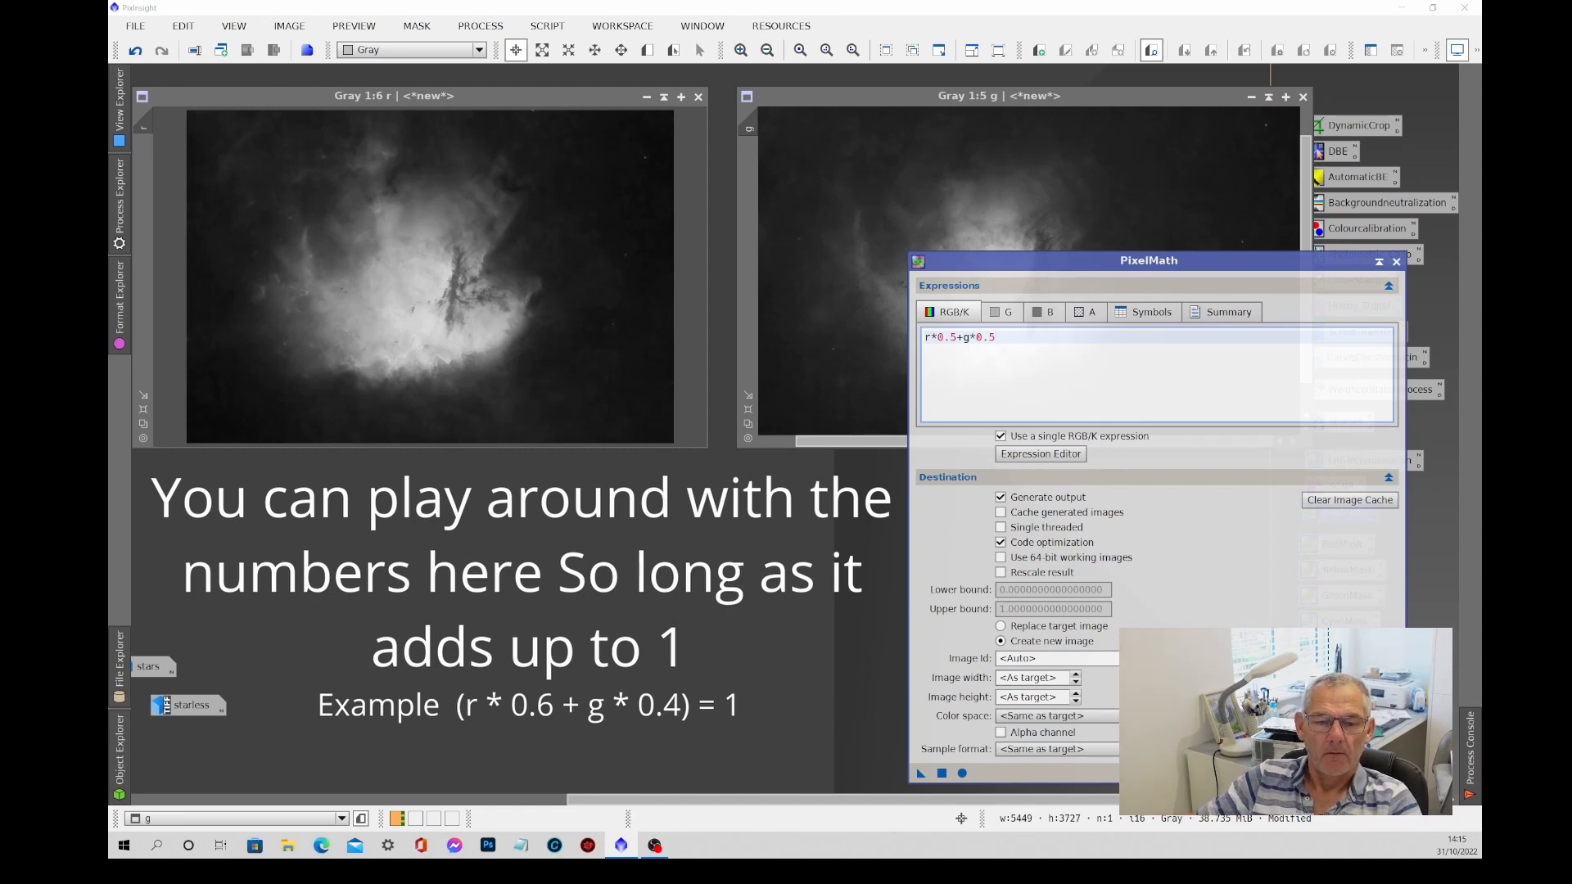
{"action": "left_click", "coordinate": [942, 773]}
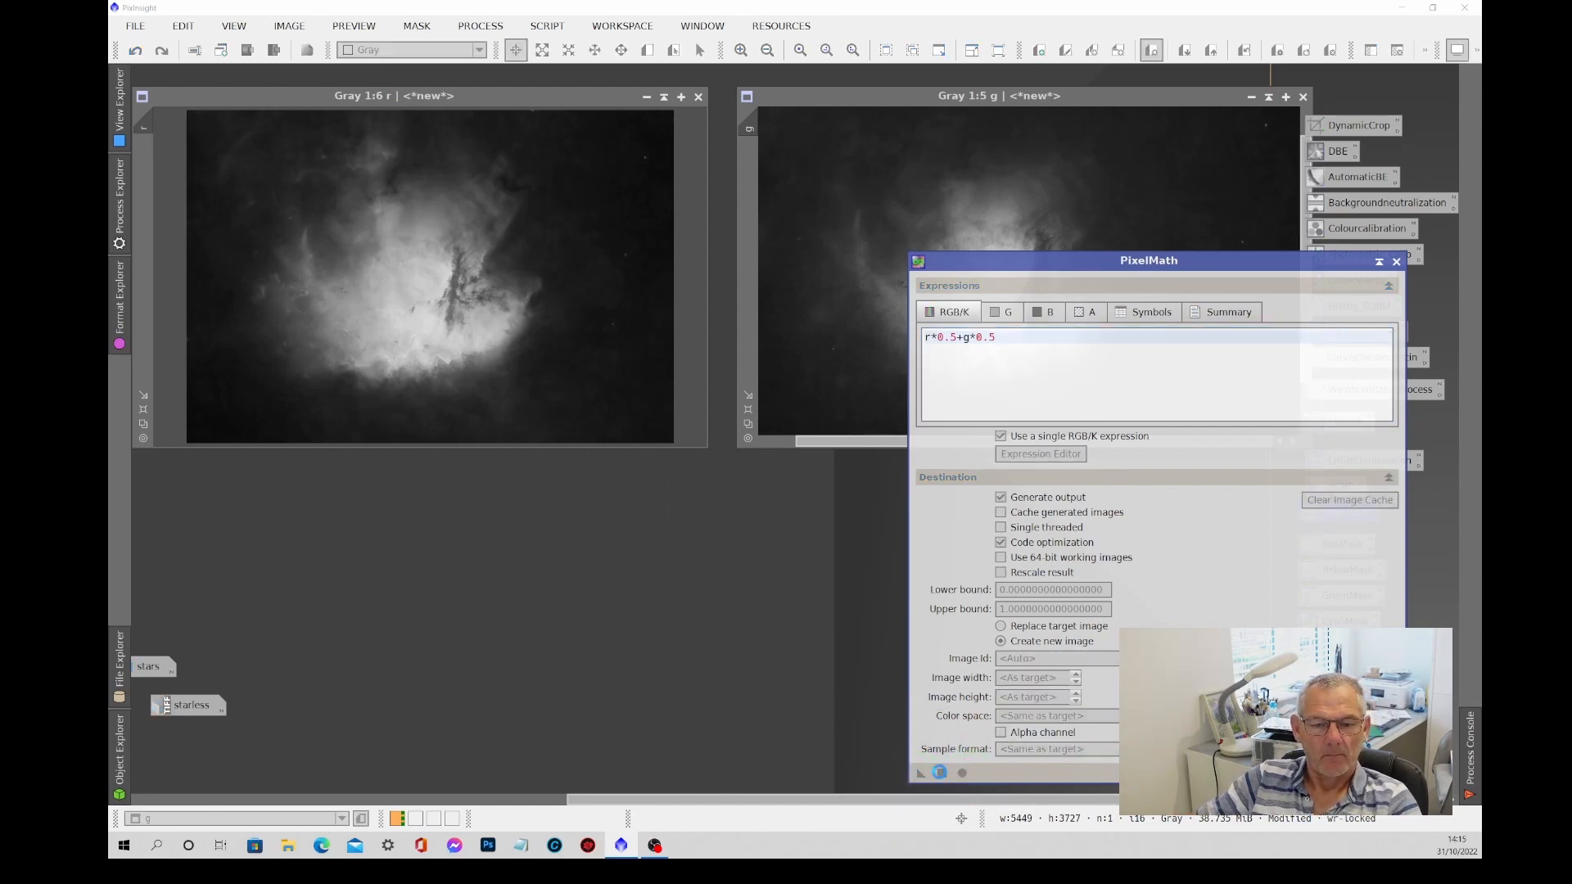
{"action": "left_click", "coordinate": [1398, 262]}
Rename the new PixelMath image's identifier as b.
{"action": "right_click", "coordinate": [616, 401]}
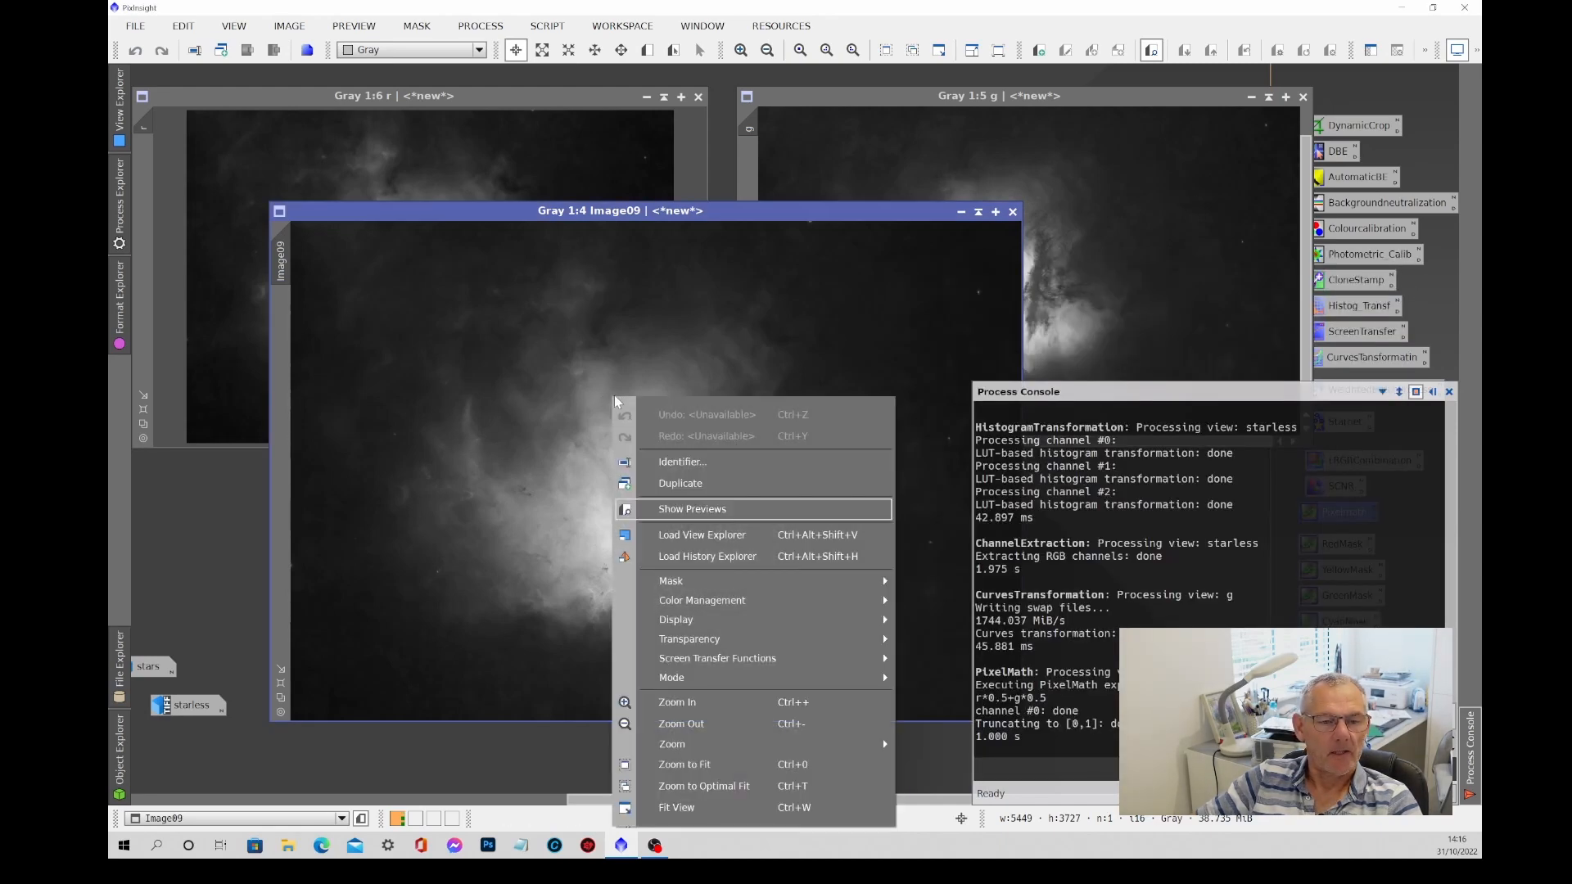
{"action": "left_click", "coordinate": [686, 462]}
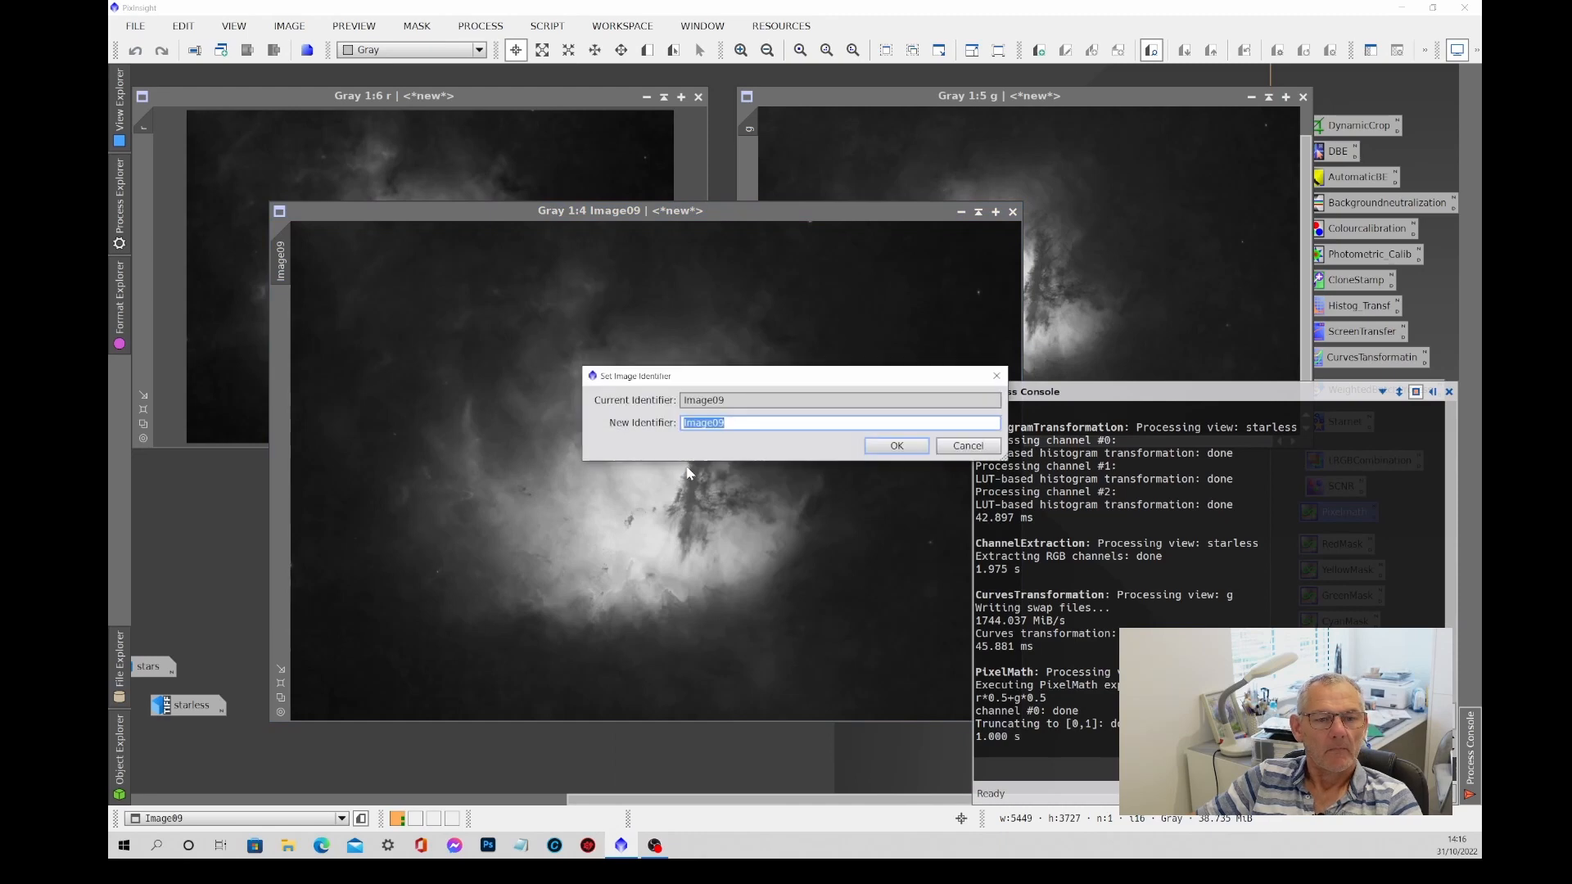
{"action": "key", "text": "Return"}
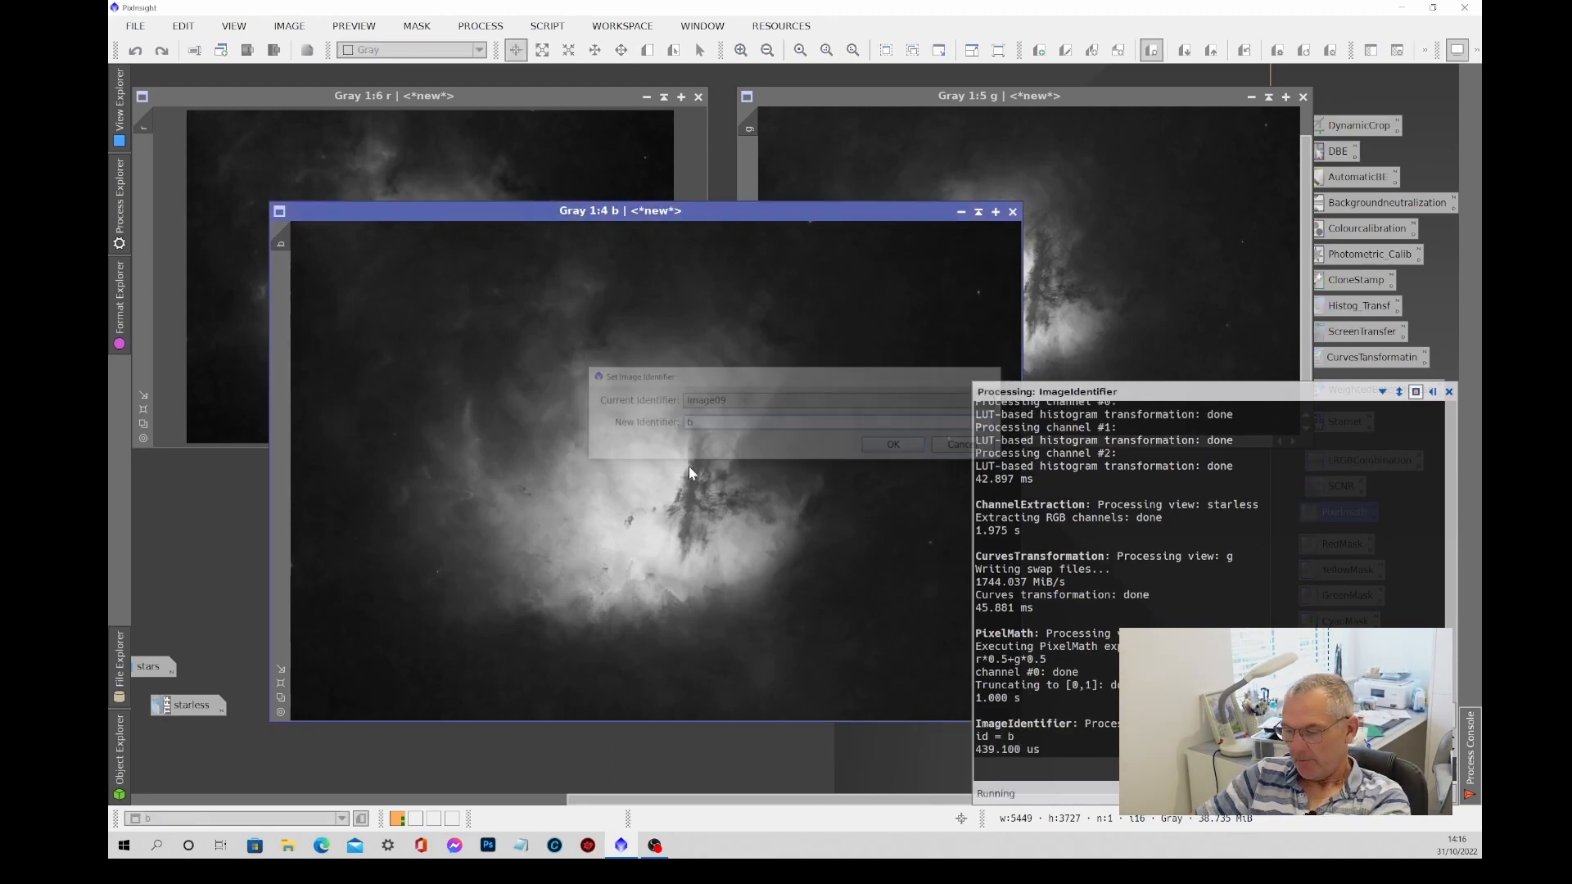
Shrink the b window to the size of the r window and place it below the r and g images at 1:6 zoom.
{"action": "left_click_drag", "start_coordinate": [811, 215], "coordinate": [673, 100]}
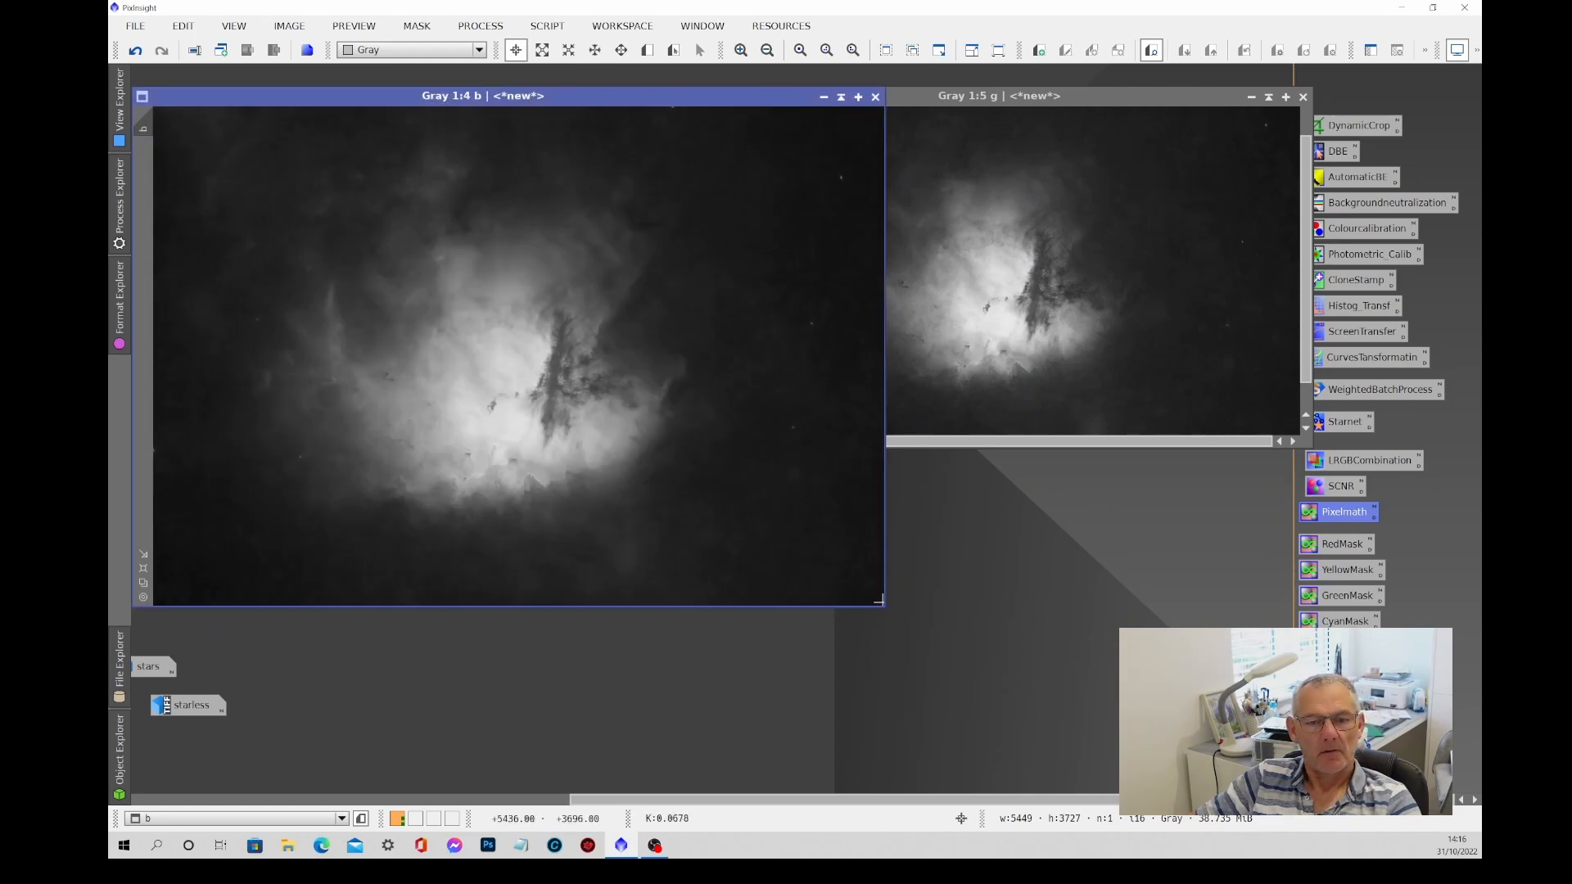
{"action": "left_click_drag", "start_coordinate": [883, 604], "coordinate": [705, 447]}
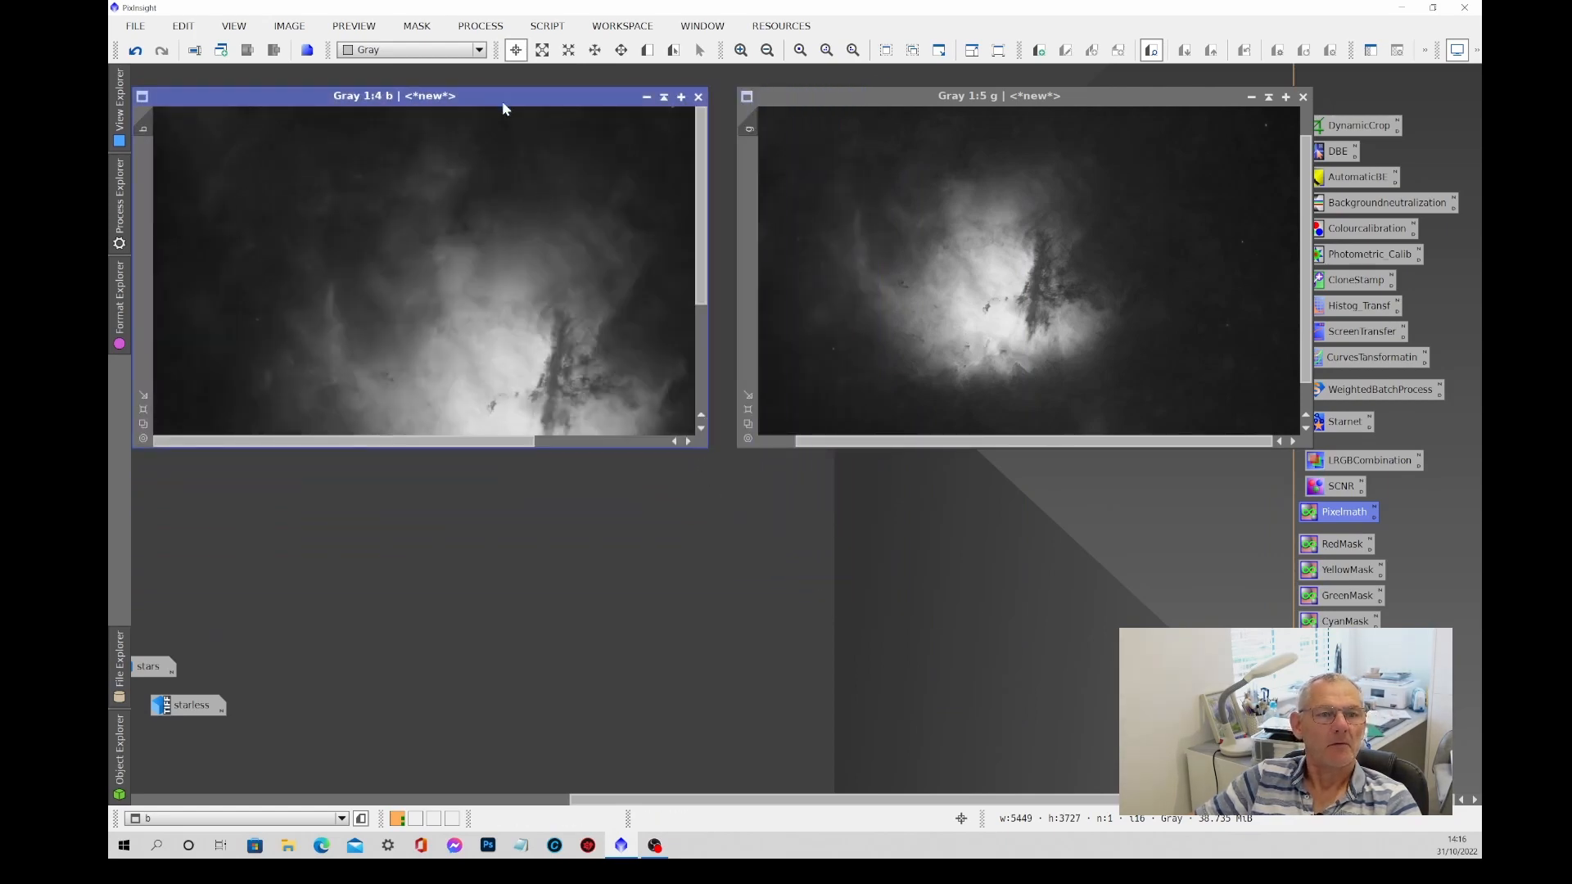
{"action": "left_click_drag", "start_coordinate": [503, 103], "coordinate": [850, 466]}
{"action": "scroll", "coordinate": [822, 601], "scroll_direction": "down", "scroll_amount": 2}
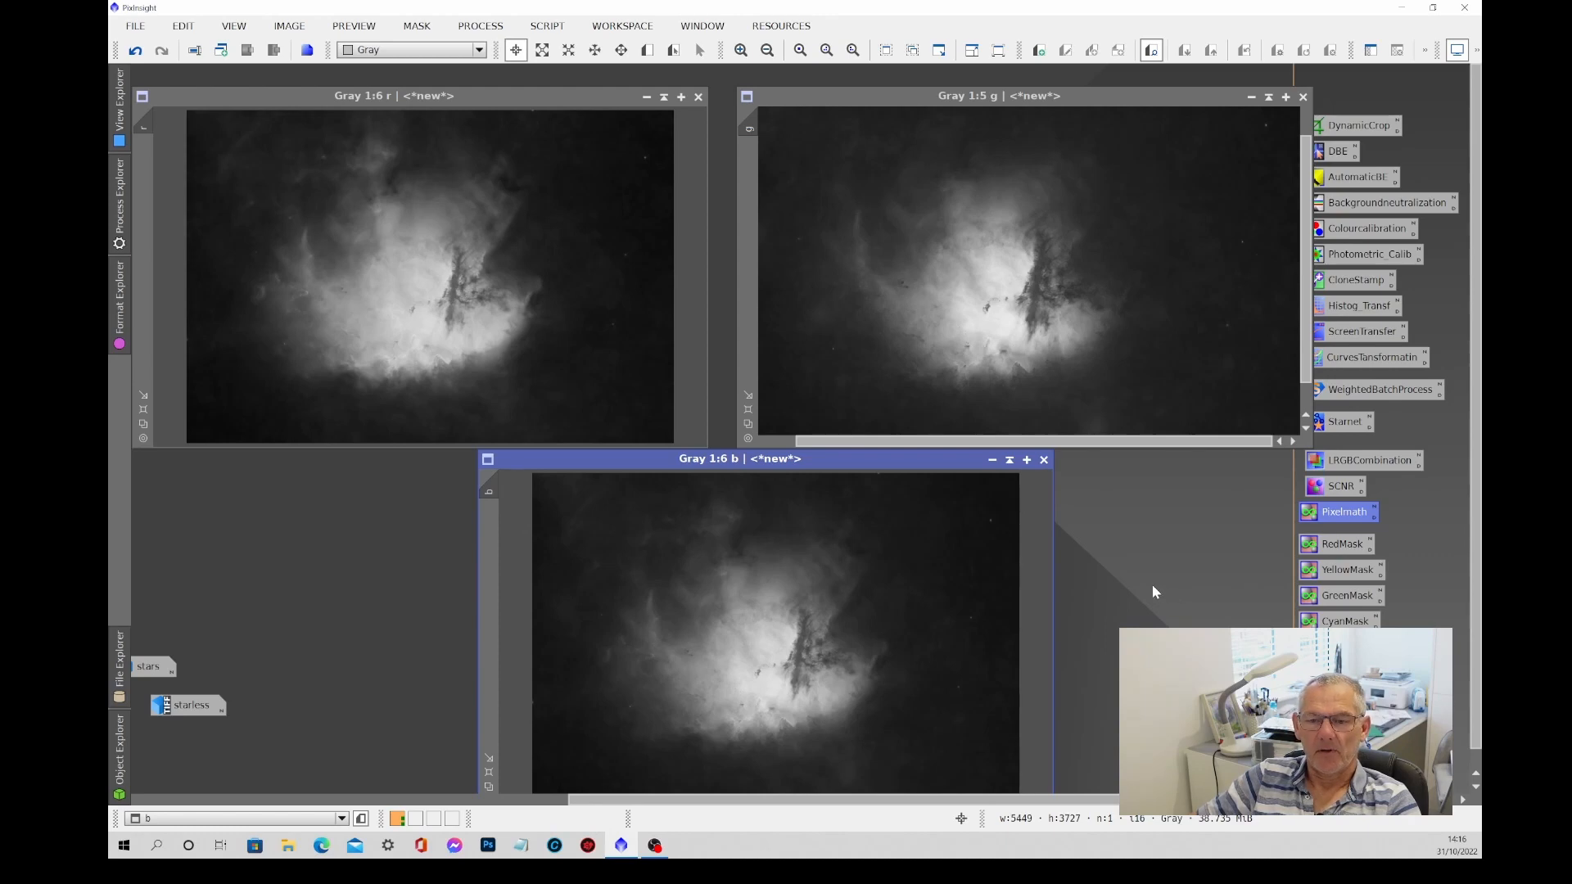
Combine the channels into a new colour image with LRGBCombination, using r for L and R, b for G and g for B.
{"action": "double_click", "coordinate": [1364, 463]}
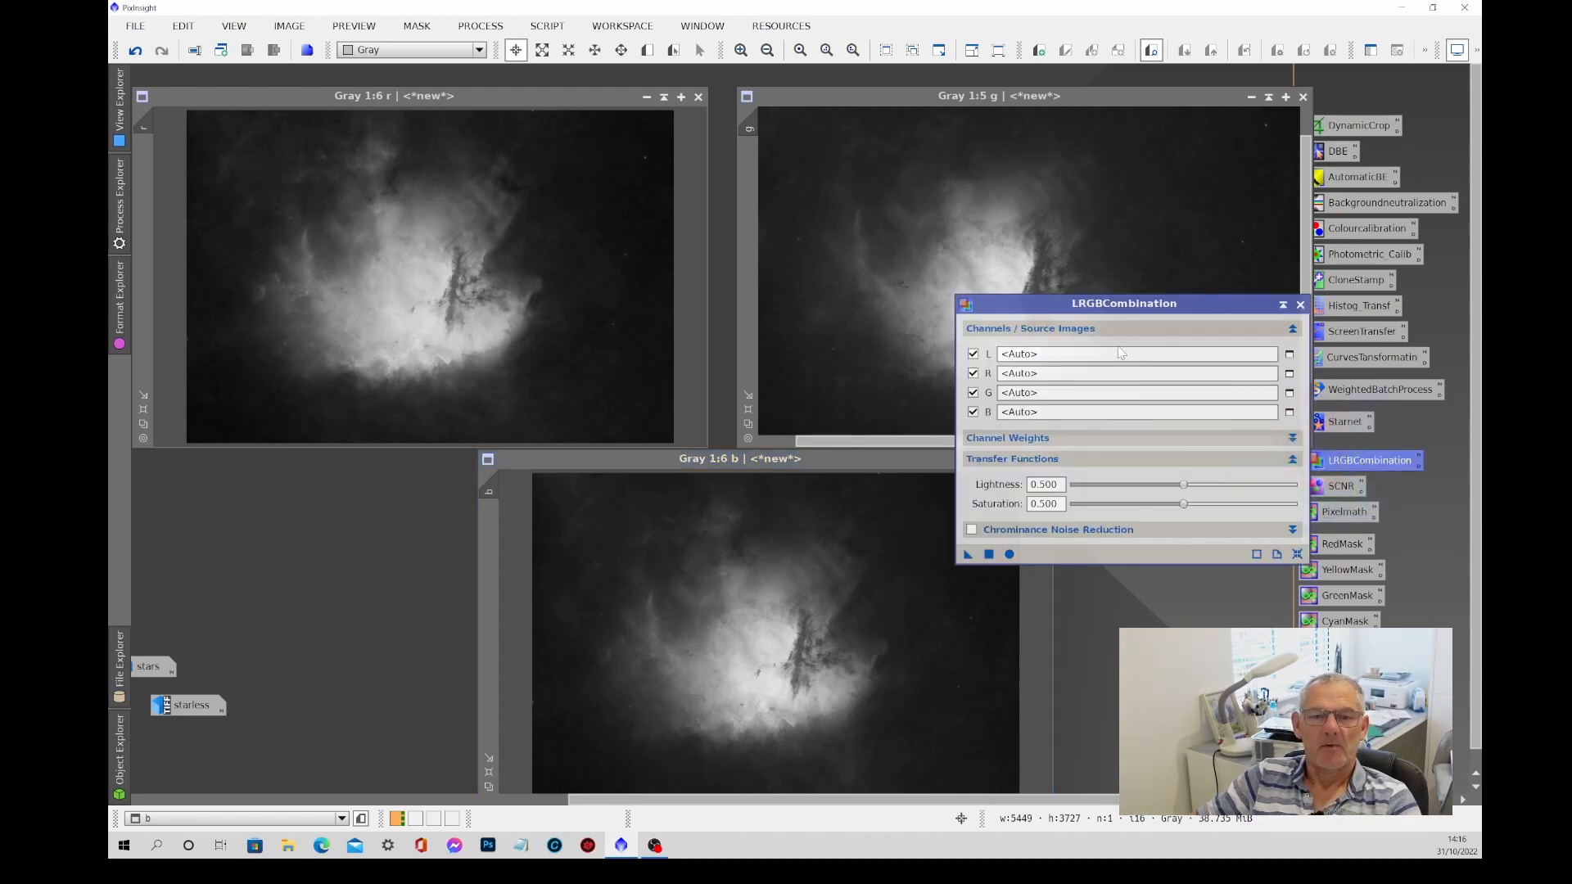
{"action": "left_click", "coordinate": [1137, 354]}
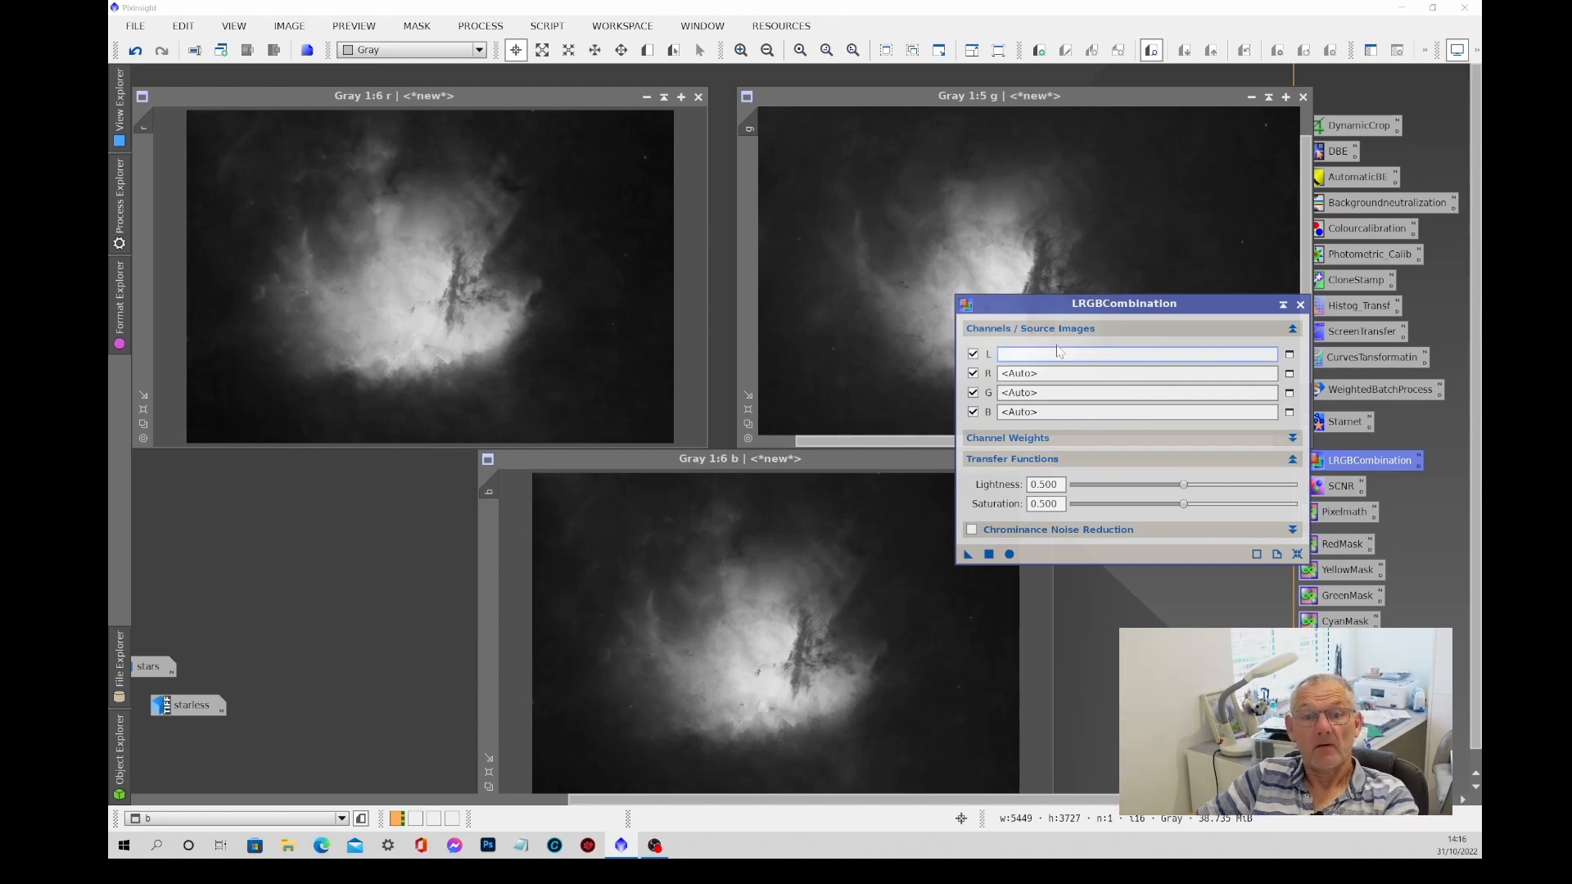
{"action": "left_click", "coordinate": [1137, 374]}
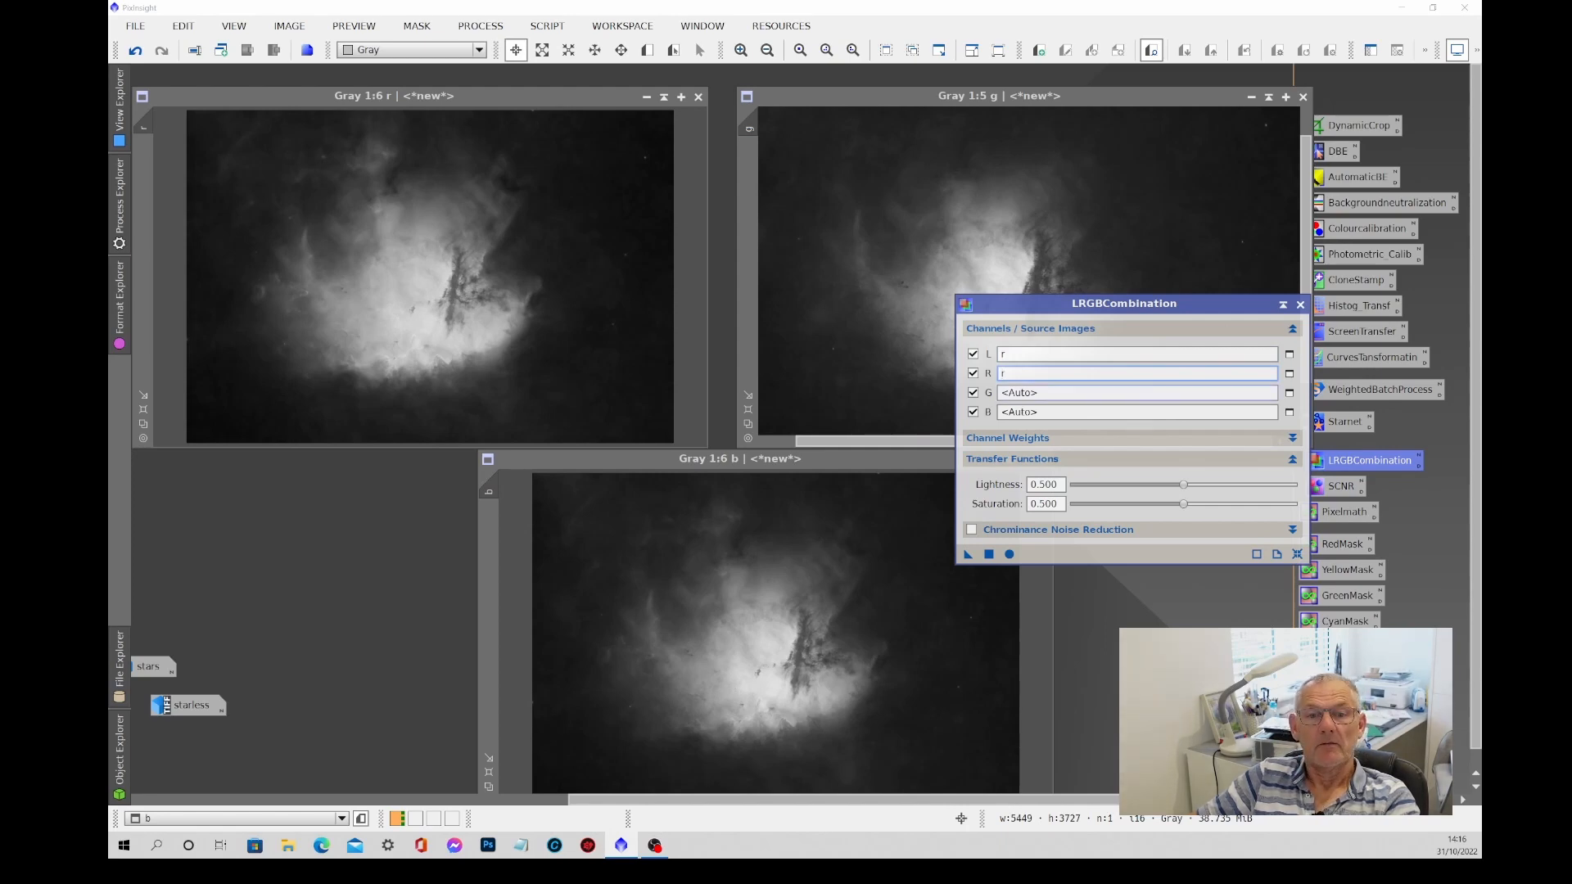
{"action": "left_click", "coordinate": [1137, 393]}
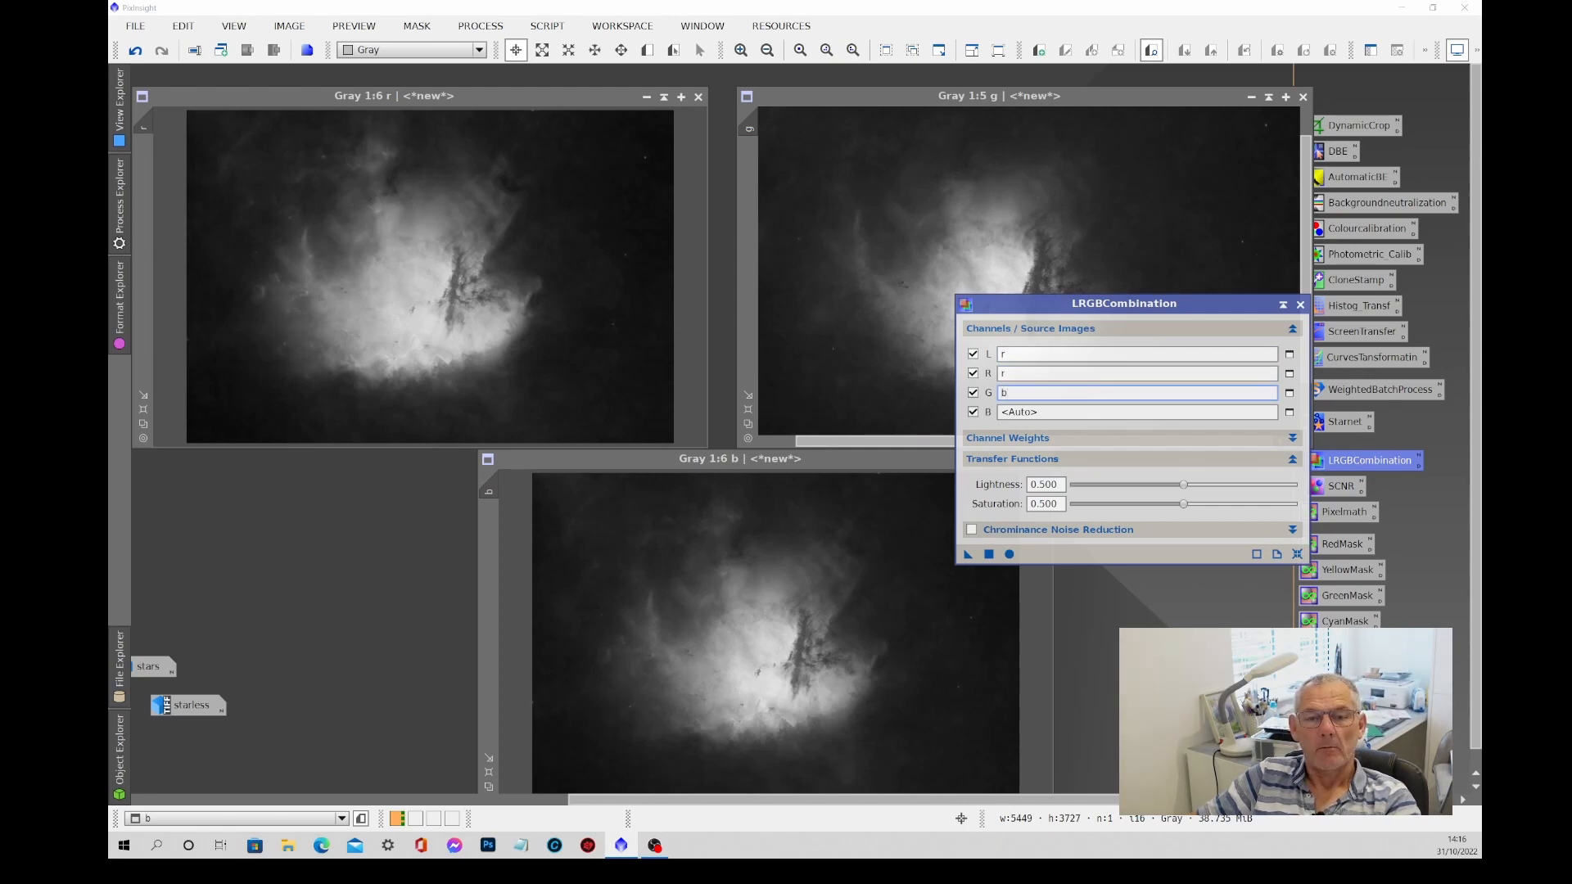
{"action": "left_click", "coordinate": [1137, 413]}
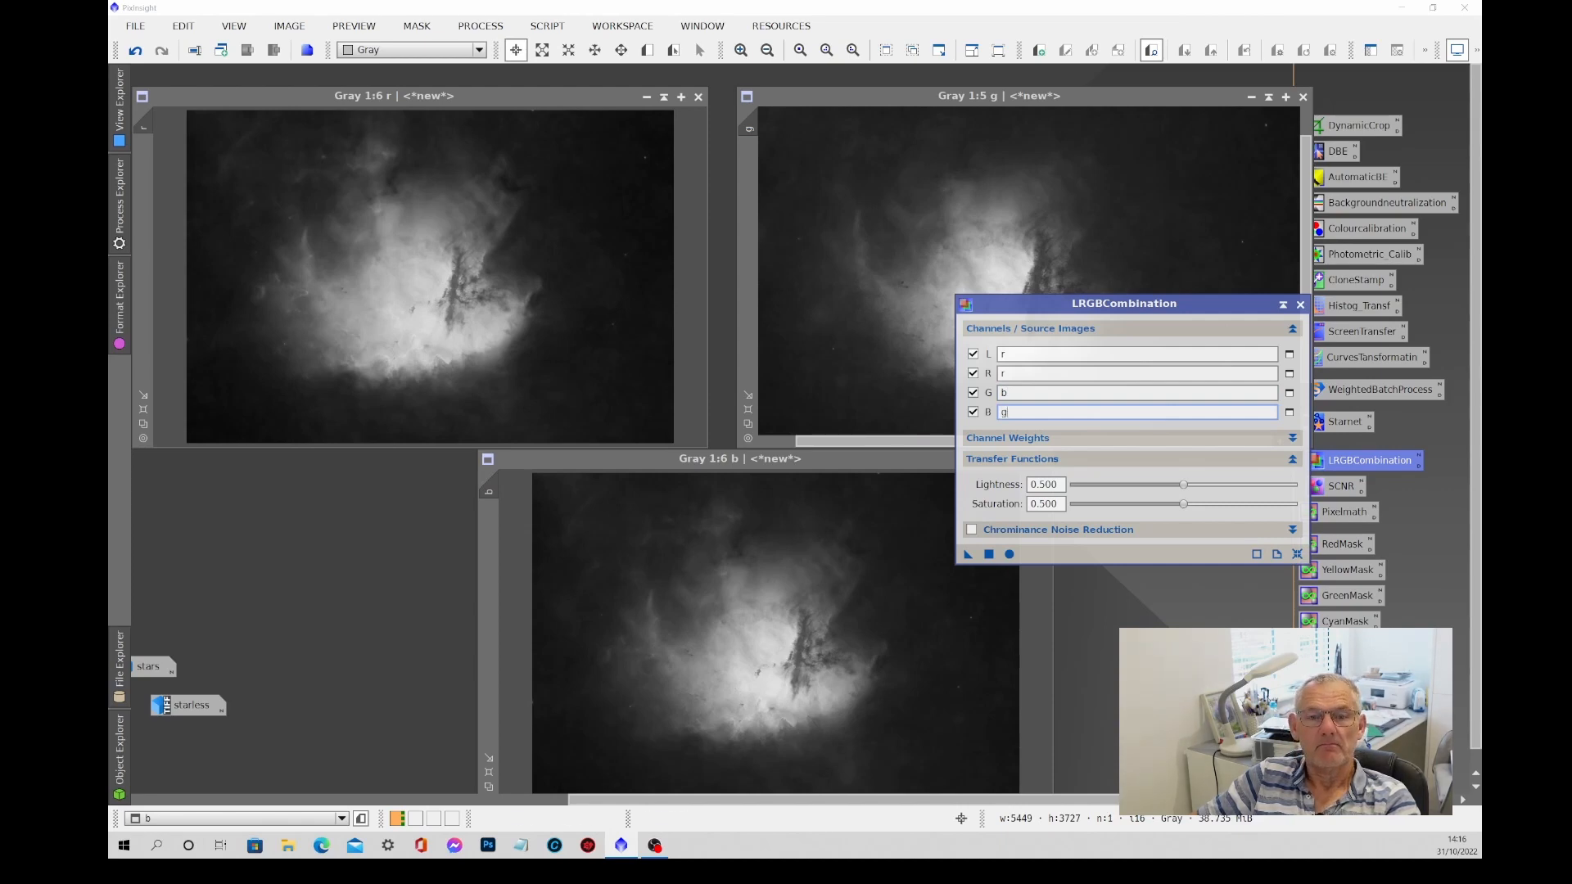
{"action": "left_click", "coordinate": [1010, 555]}
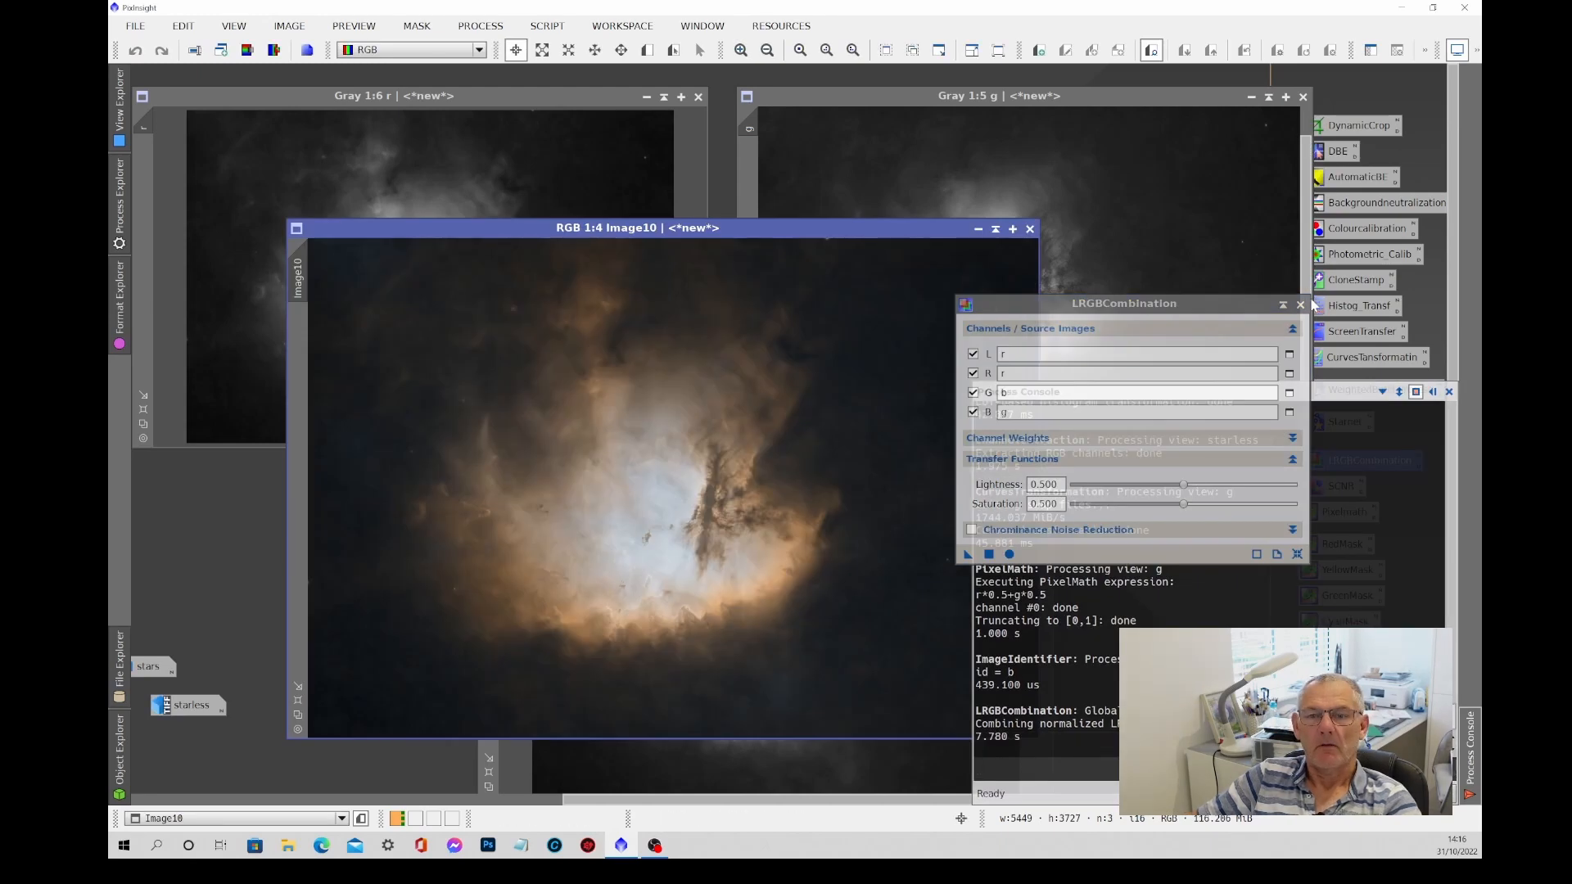
{"action": "left_click", "coordinate": [1301, 305]}
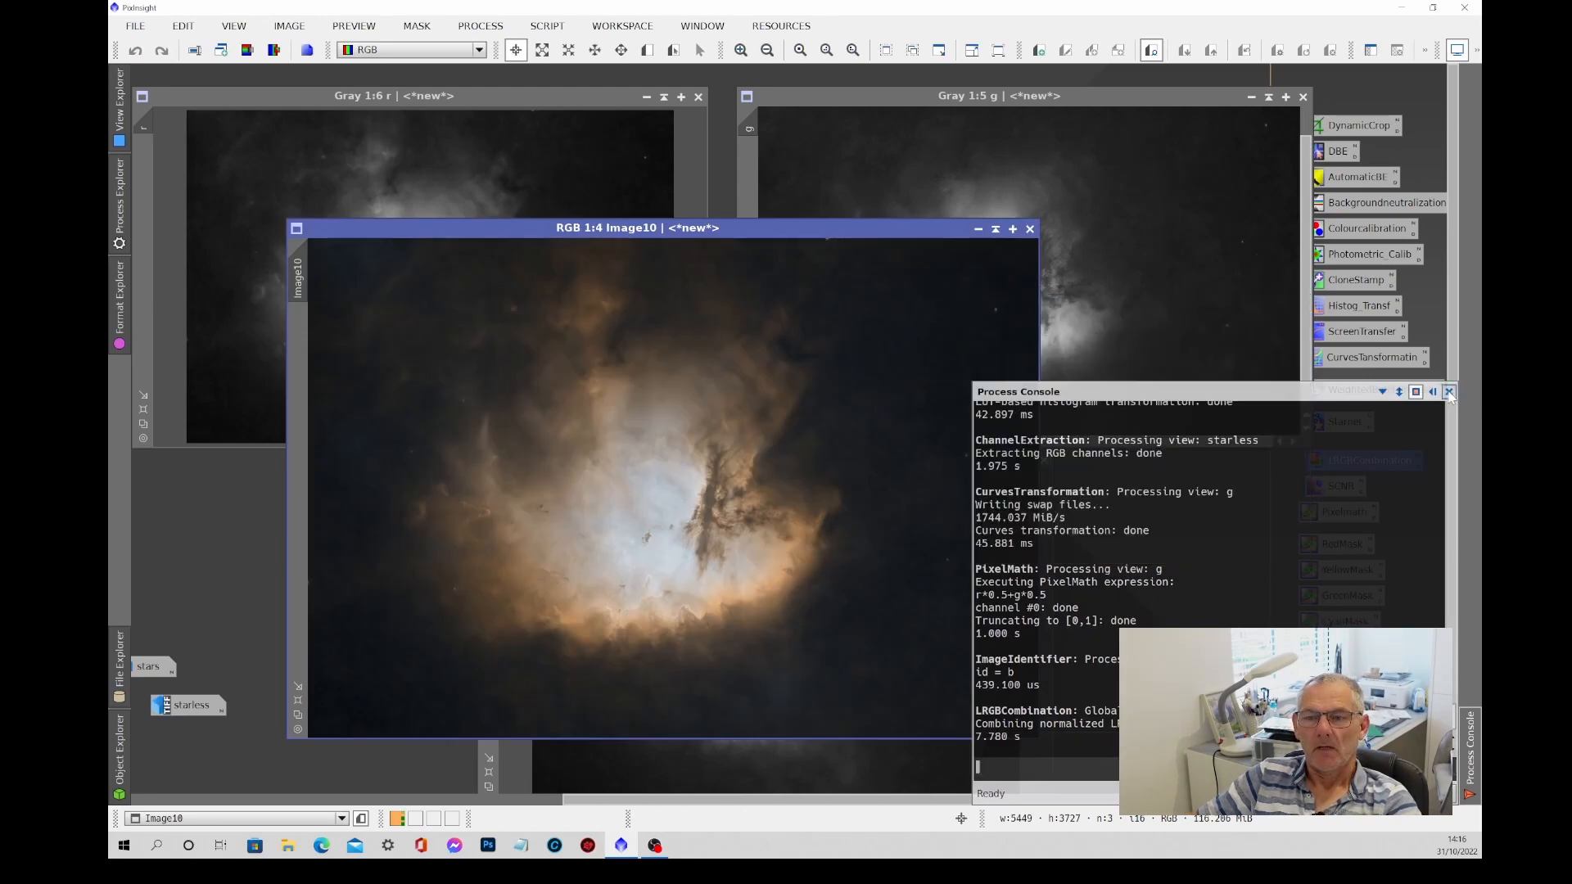
{"action": "left_click", "coordinate": [1449, 391]}
Minimize the b, g and r images, stack their icons, and inspect the combined colour image's nebula core up close.
{"action": "left_click", "coordinate": [923, 763]}
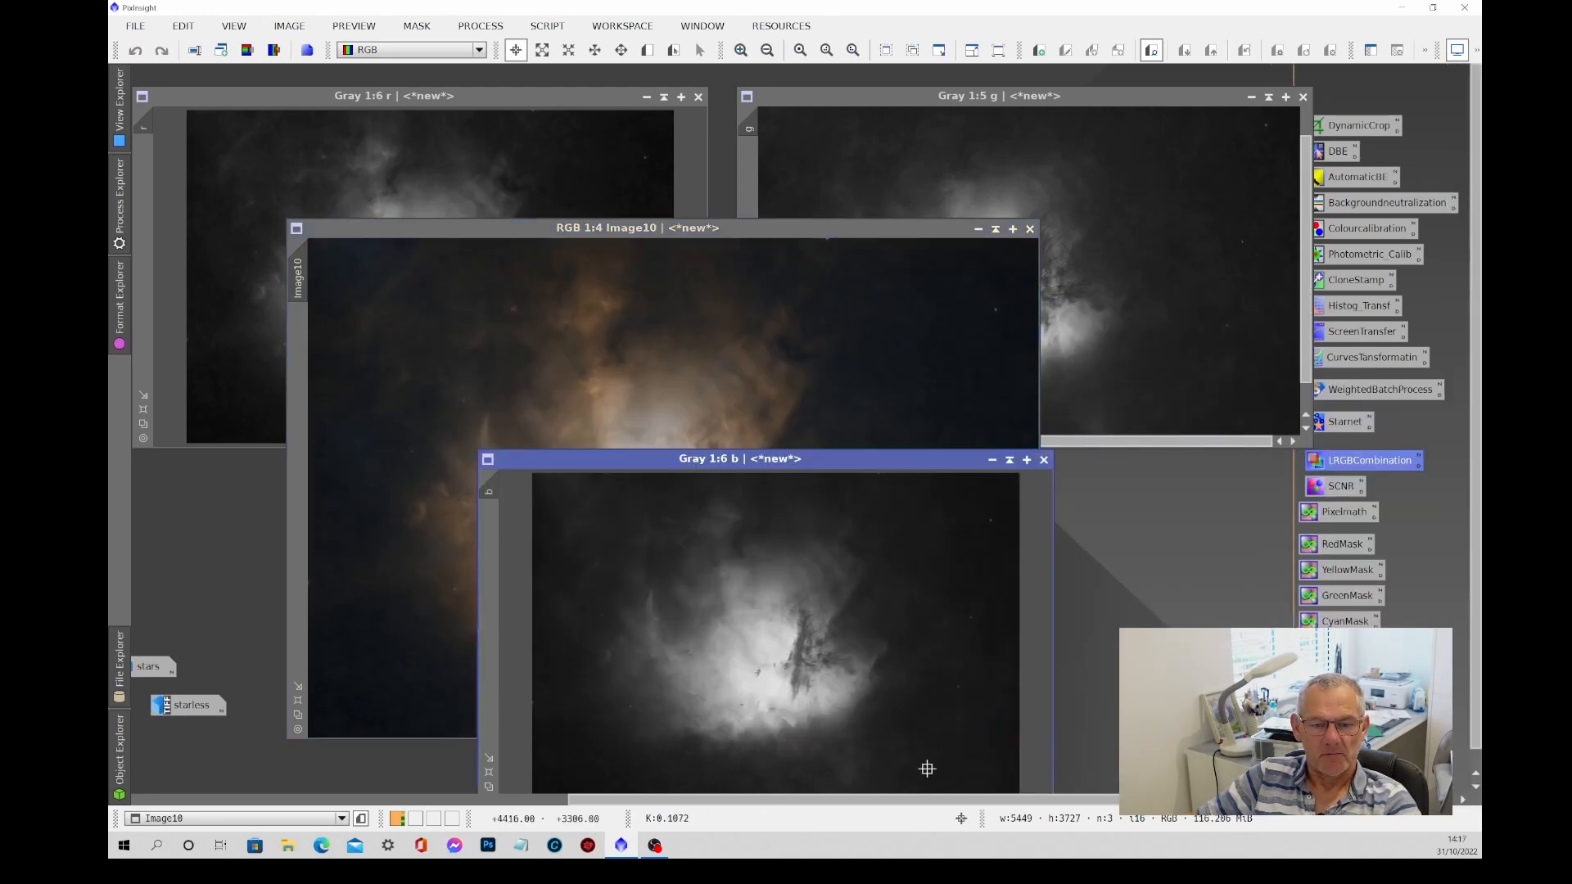
{"action": "left_click", "coordinate": [991, 465]}
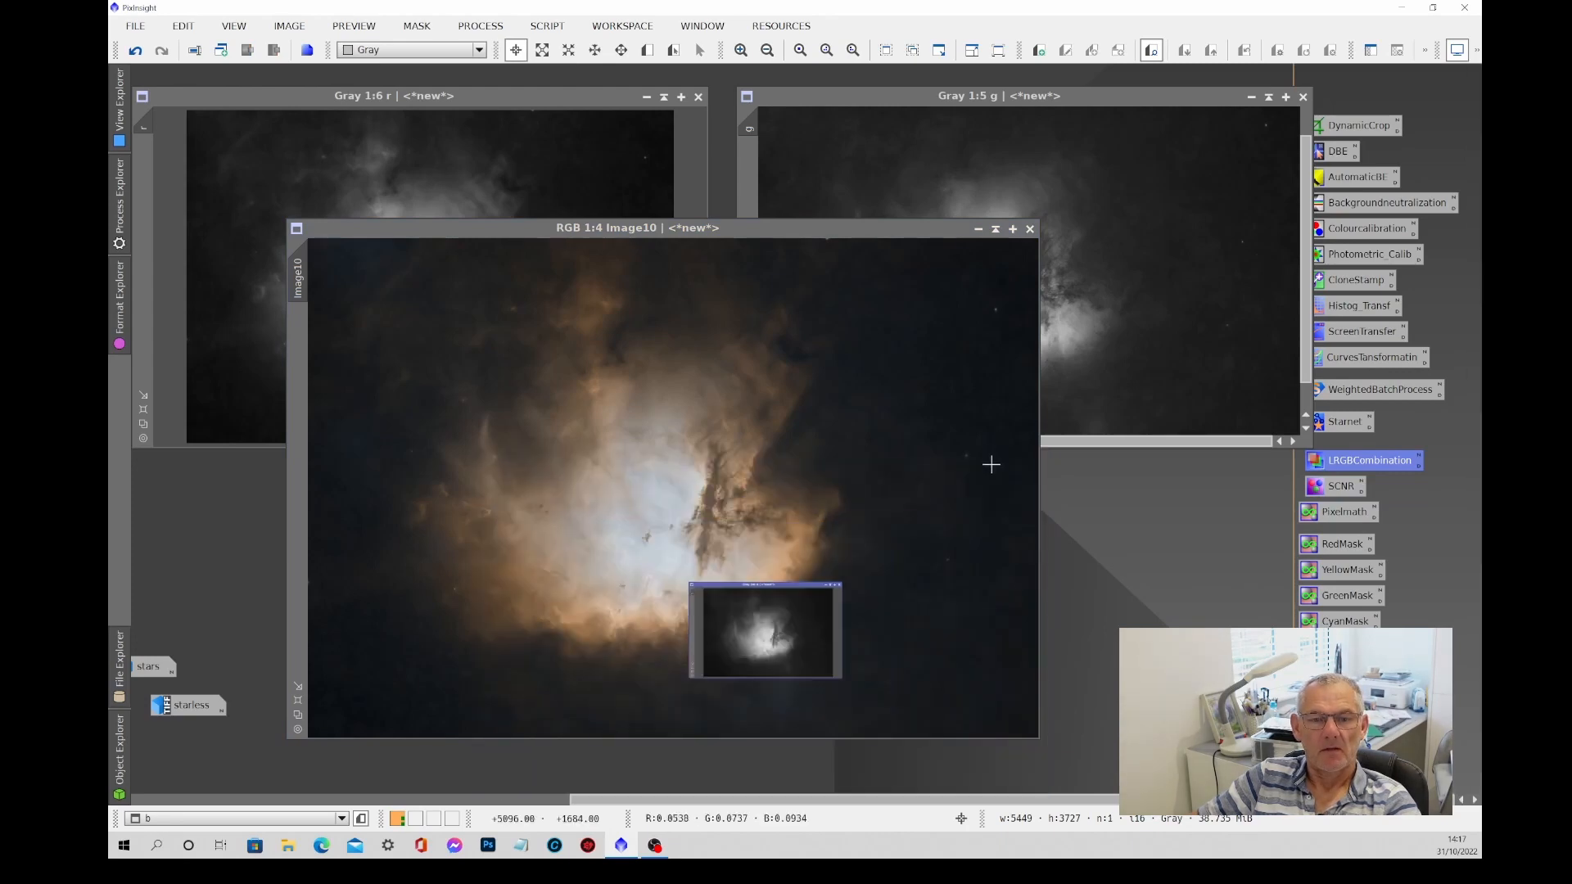
{"action": "left_click", "coordinate": [1250, 97]}
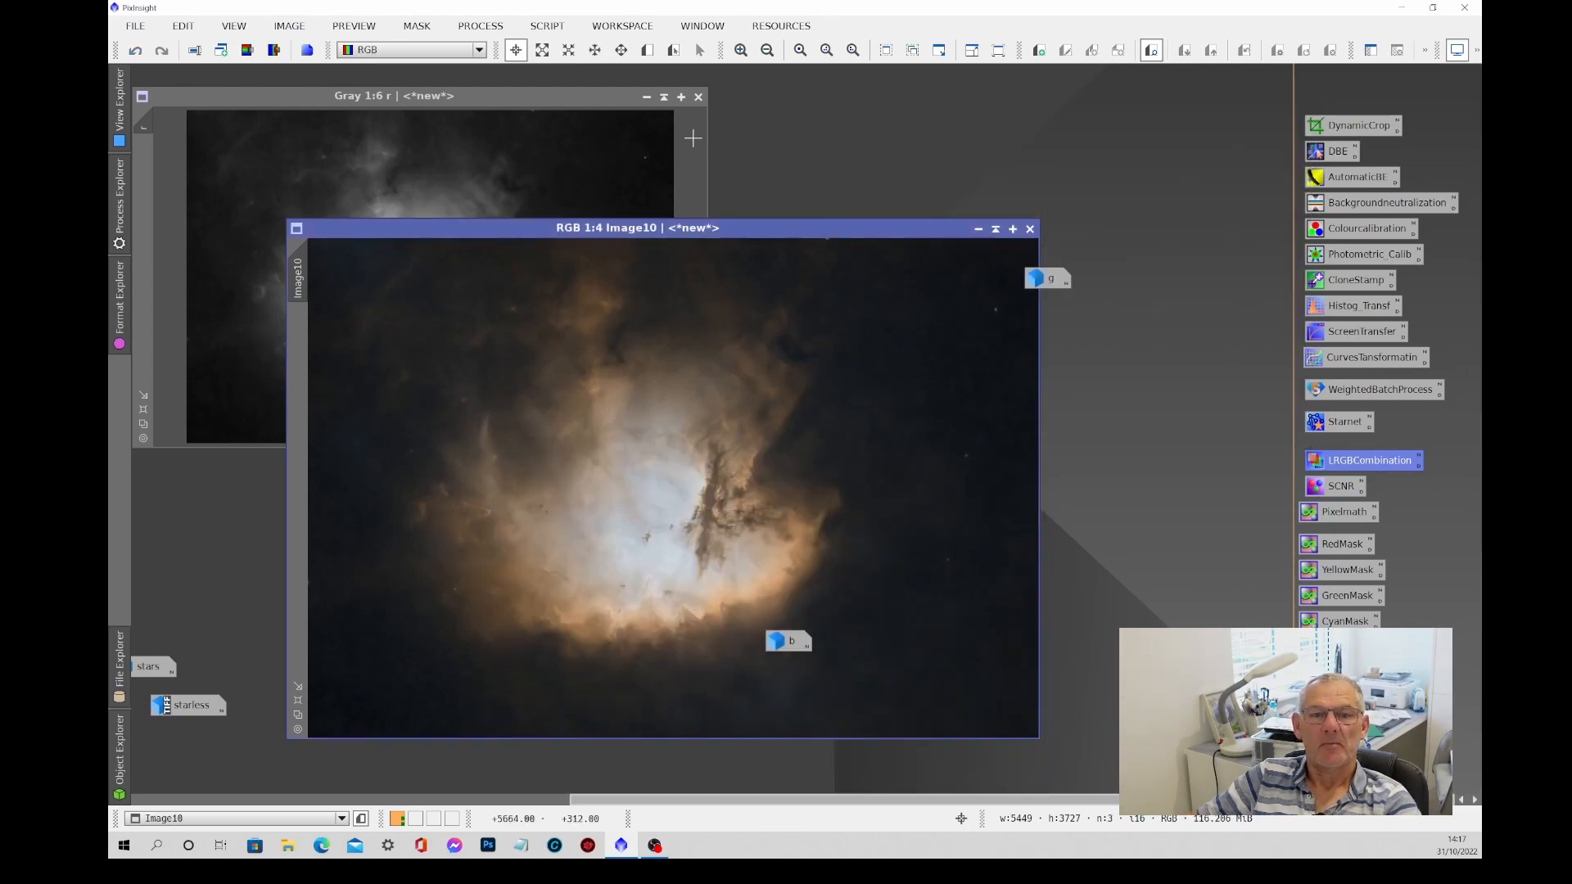
{"action": "left_click", "coordinate": [647, 97]}
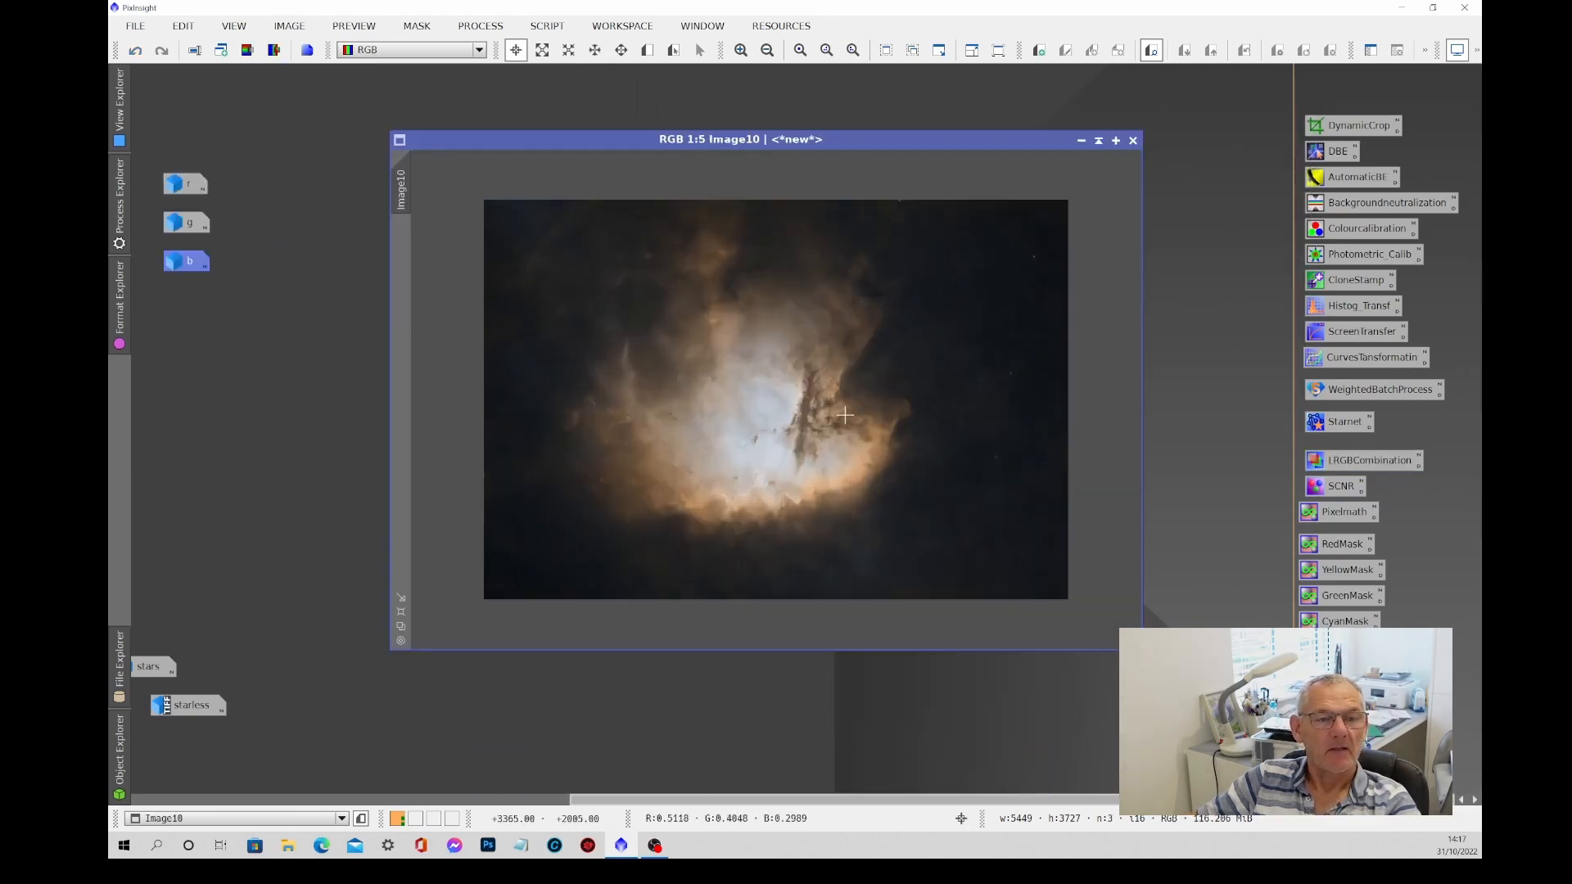
{"action": "scroll", "coordinate": [800, 431], "scroll_direction": "up", "scroll_amount": 3}
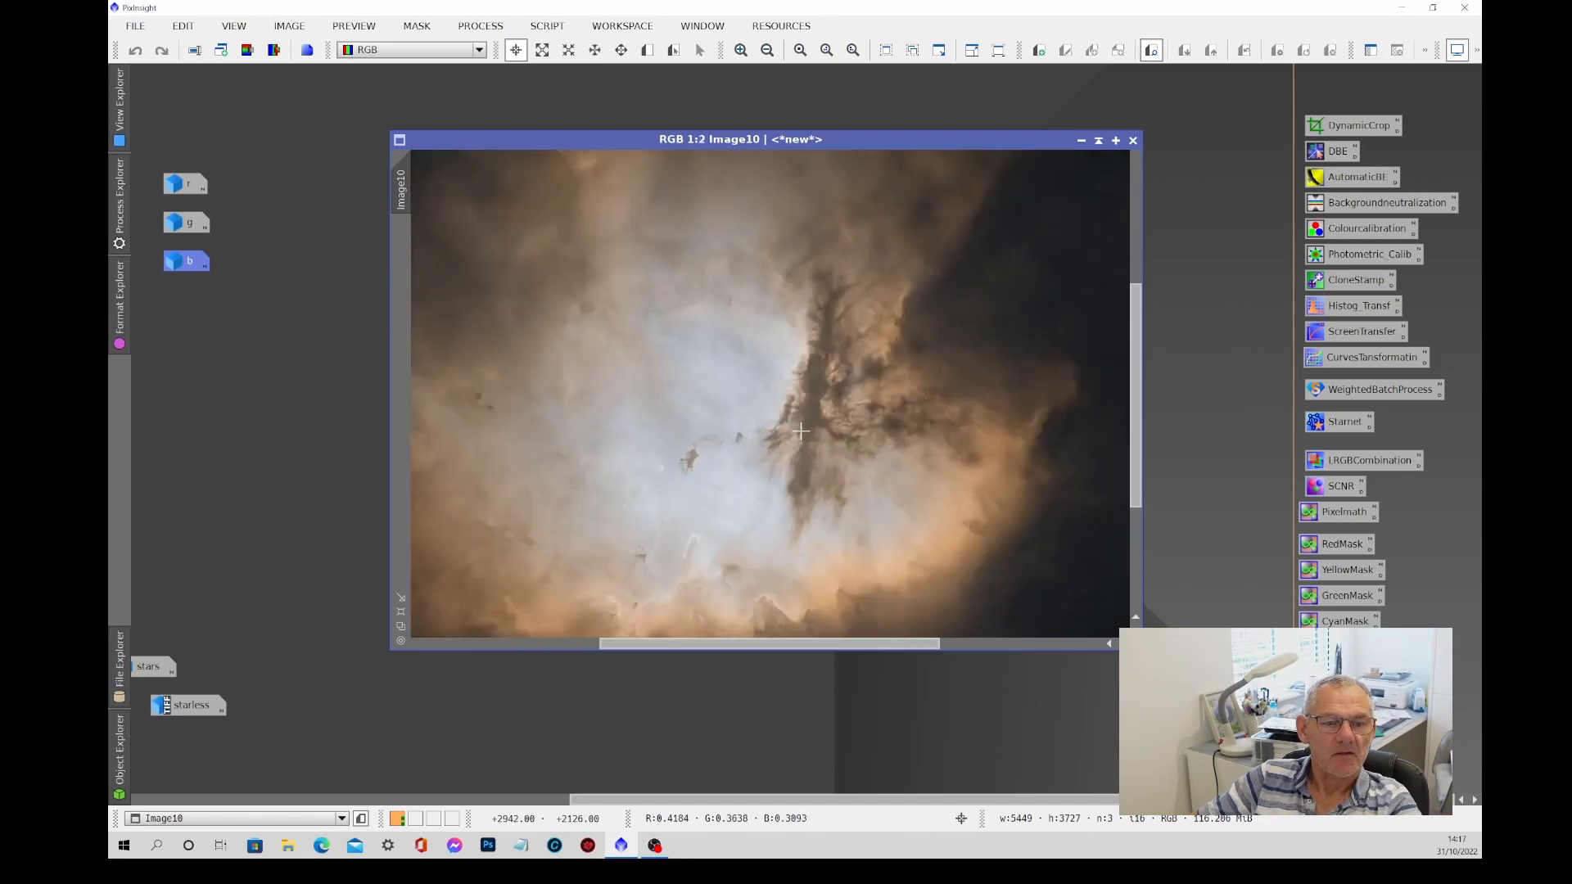
Create a yellow colour mask from Image10 with the YellowMask PixelMath process and blur the mask using gconv with sigma 15.
{"action": "scroll", "coordinate": [800, 431], "scroll_direction": "up", "scroll_amount": 1}
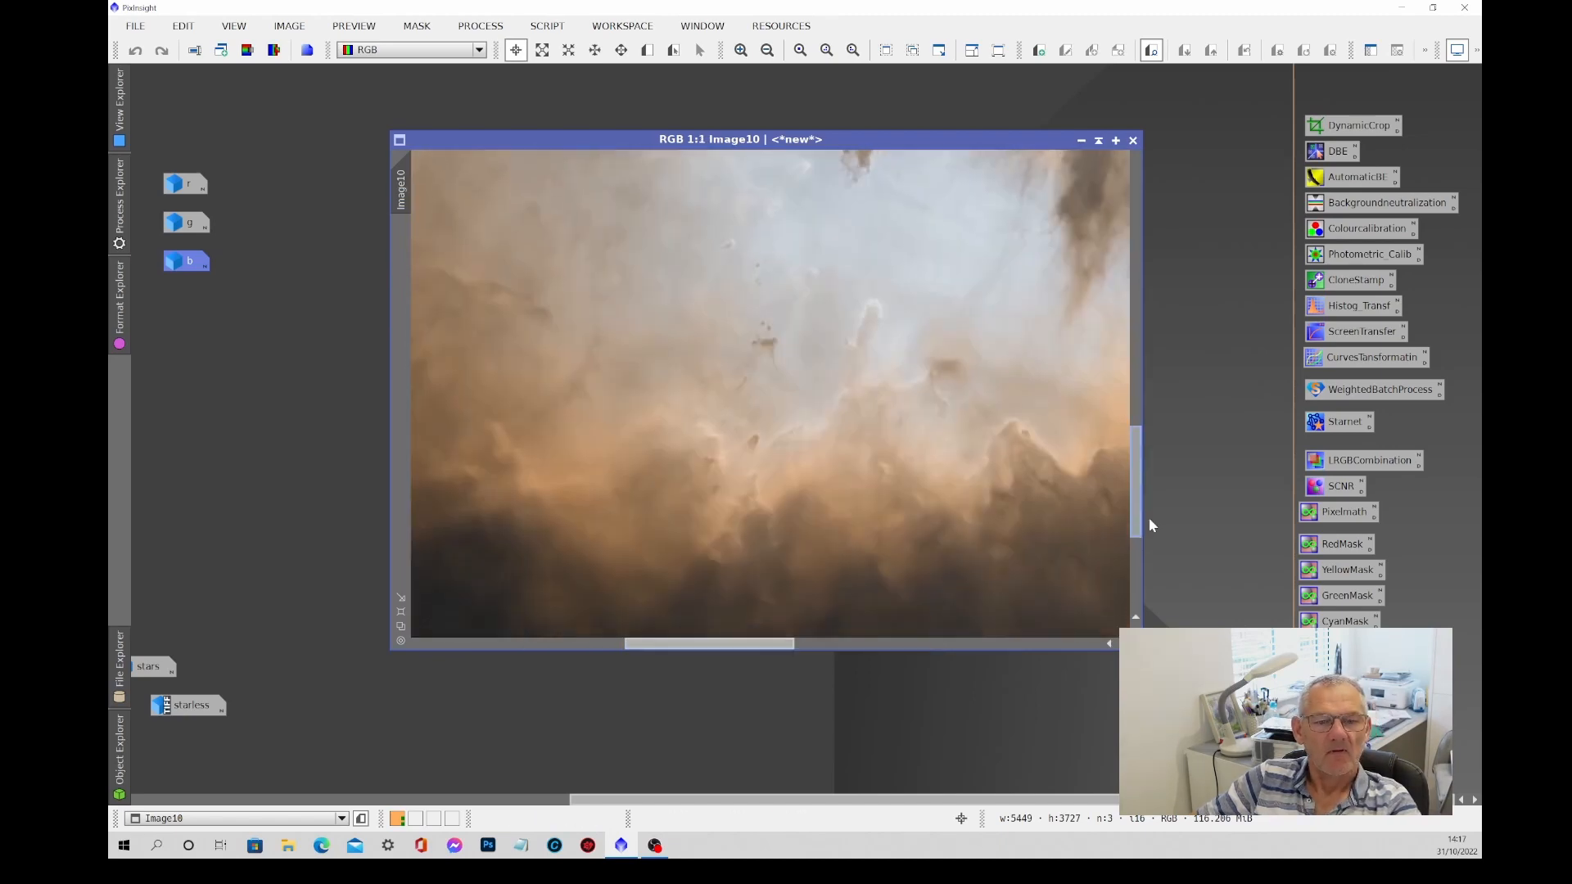
{"action": "scroll", "coordinate": [1021, 465], "scroll_direction": "up", "scroll_amount": 1}
{"action": "scroll", "coordinate": [1021, 465], "scroll_direction": "down", "scroll_amount": 2}
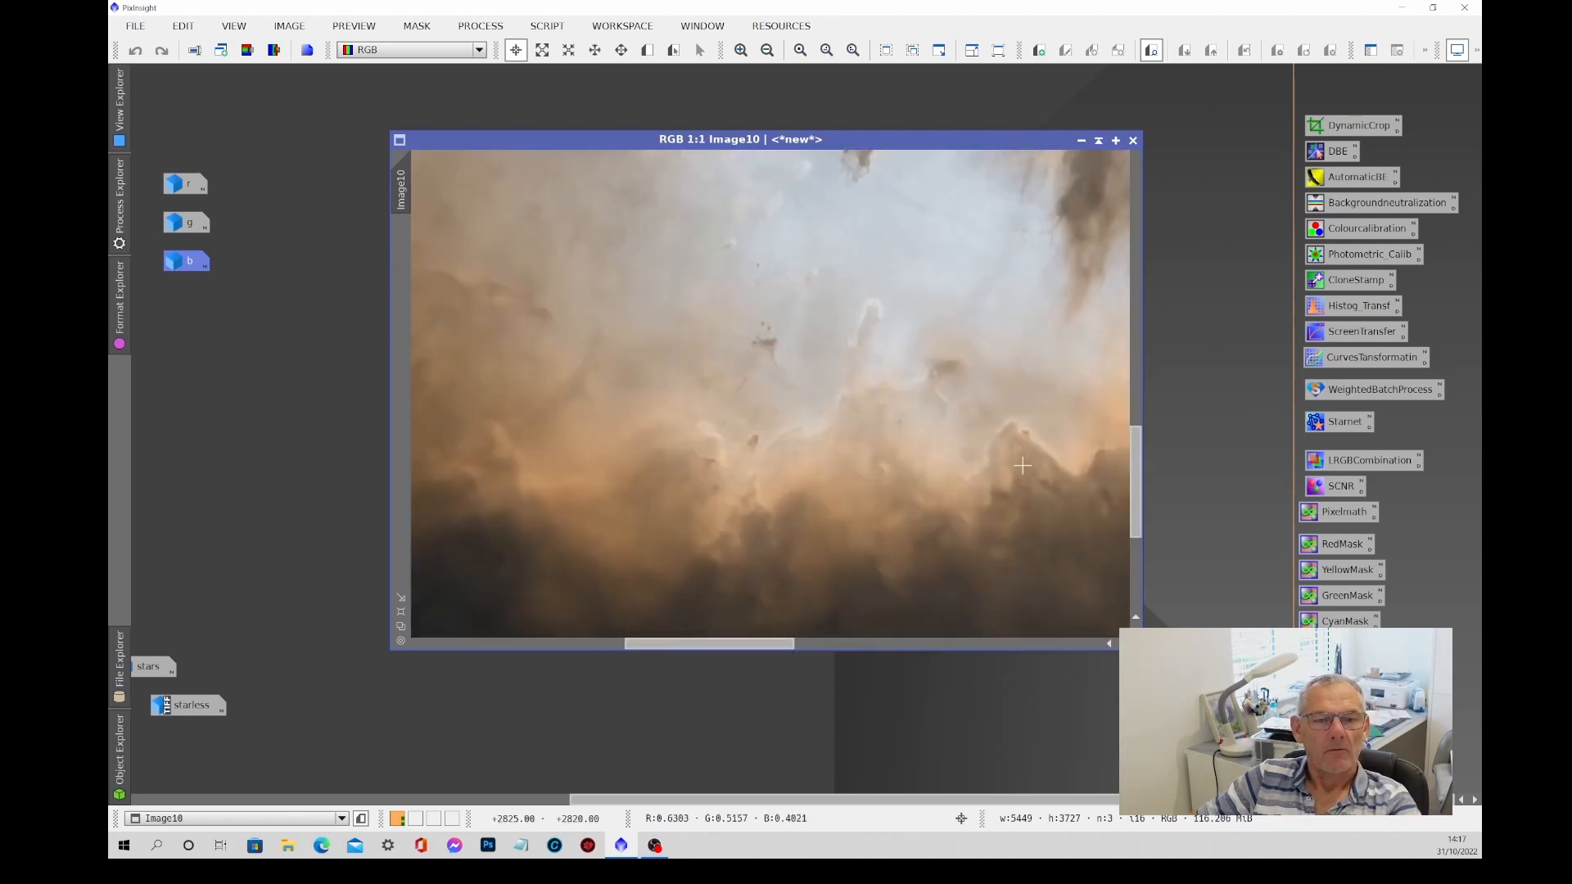
{"action": "scroll", "coordinate": [1022, 465], "scroll_direction": "down", "scroll_amount": 2}
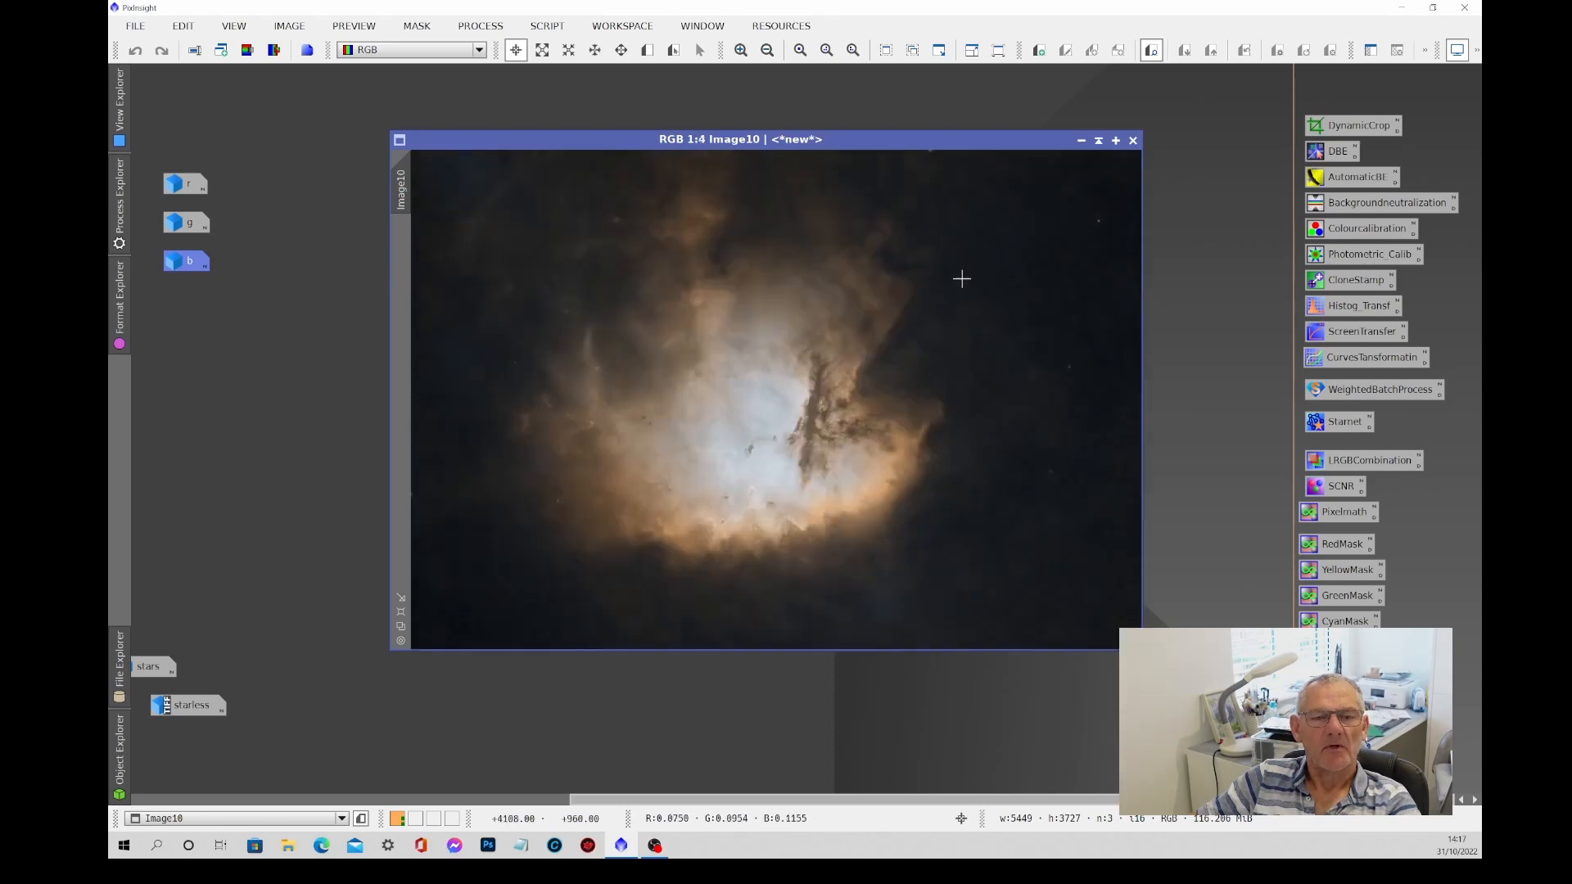
{"action": "left_click_drag", "start_coordinate": [902, 144], "coordinate": [827, 117]}
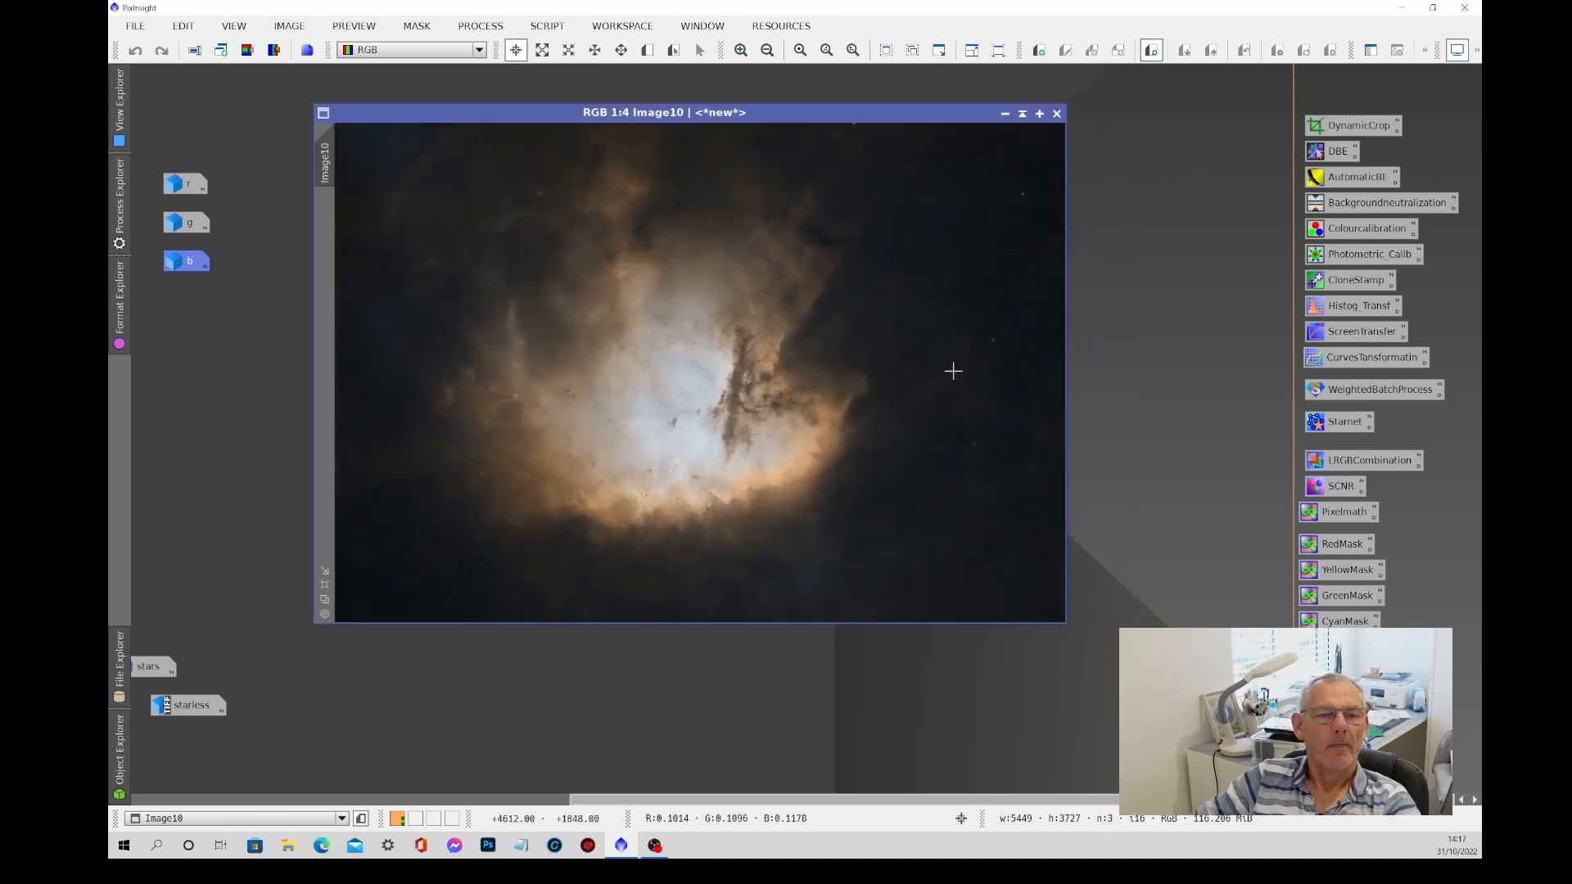
{"action": "double_click", "coordinate": [1355, 570]}
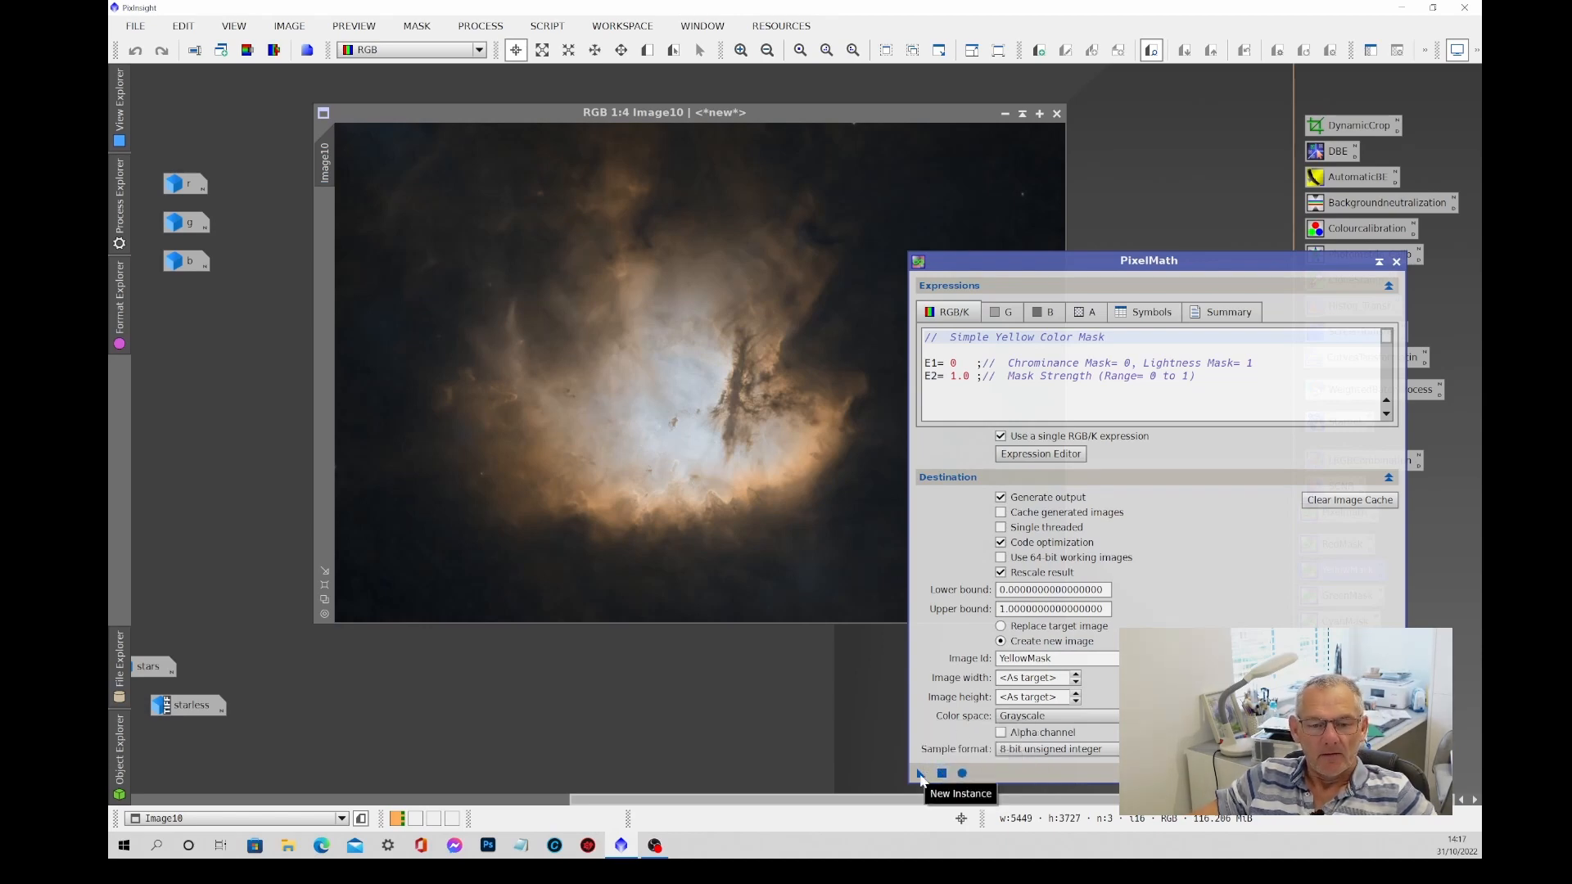
{"action": "left_click_drag", "start_coordinate": [920, 778], "coordinate": [702, 446]}
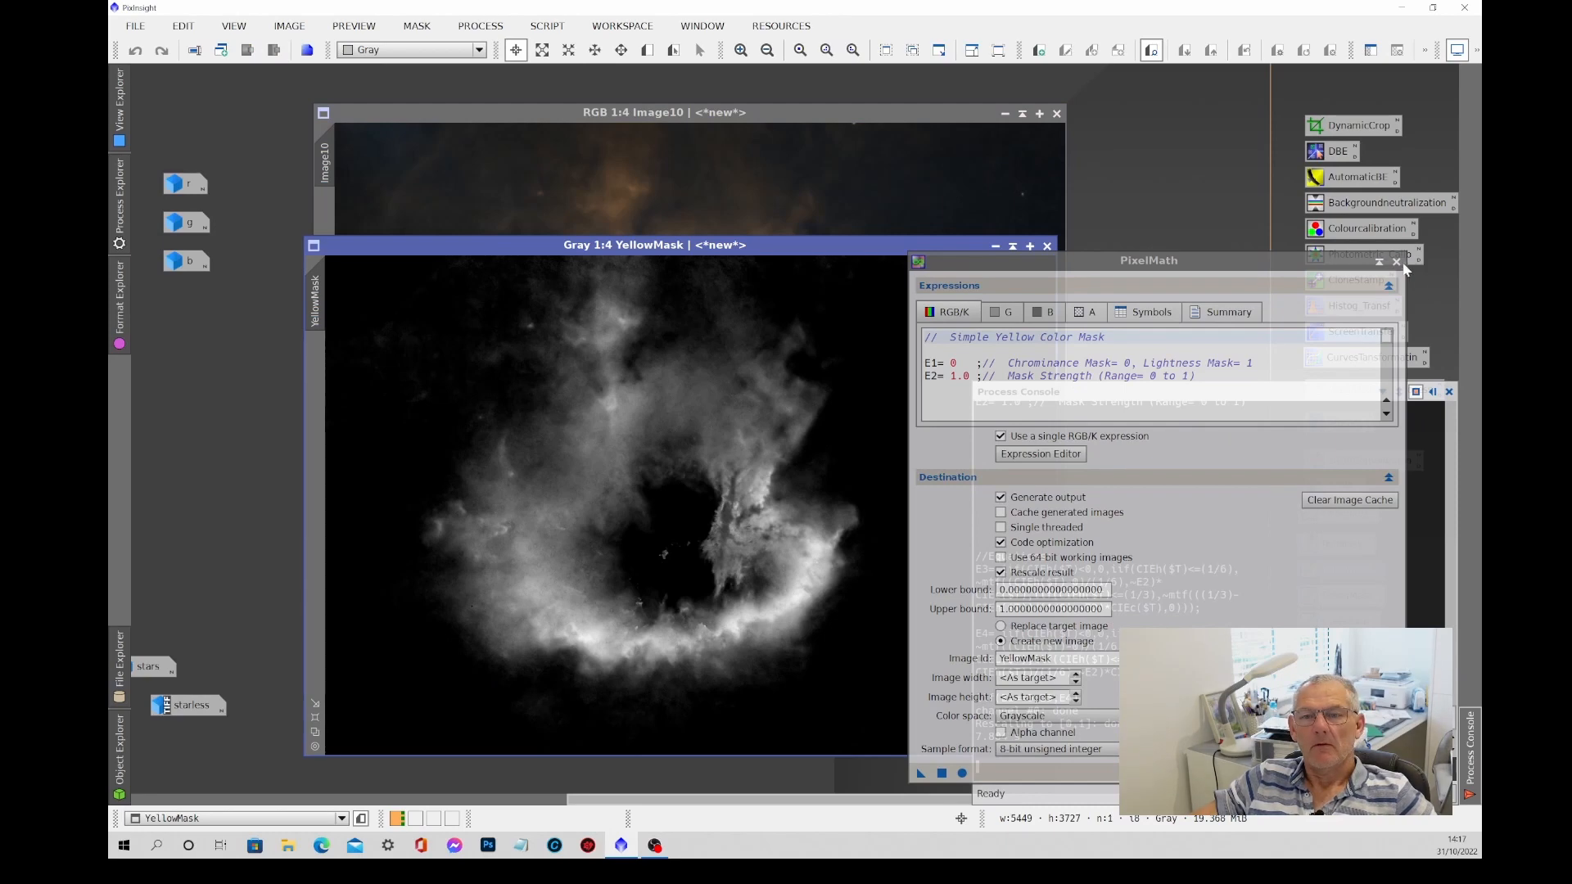
{"action": "left_click", "coordinate": [1449, 392]}
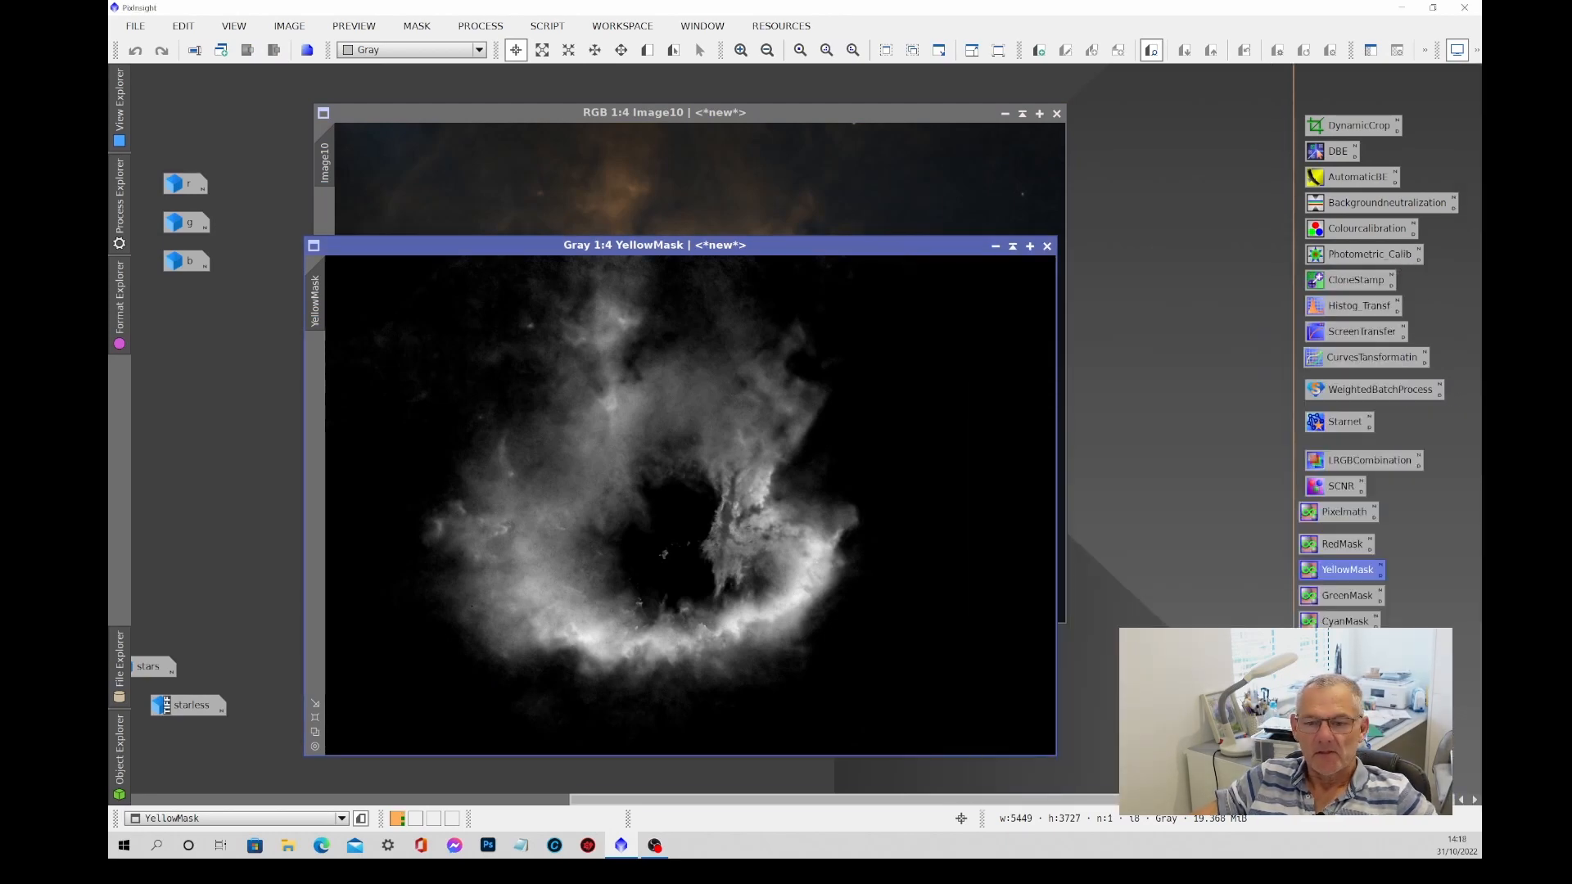
{"action": "left_click_drag", "start_coordinate": [1342, 570], "coordinate": [717, 516]}
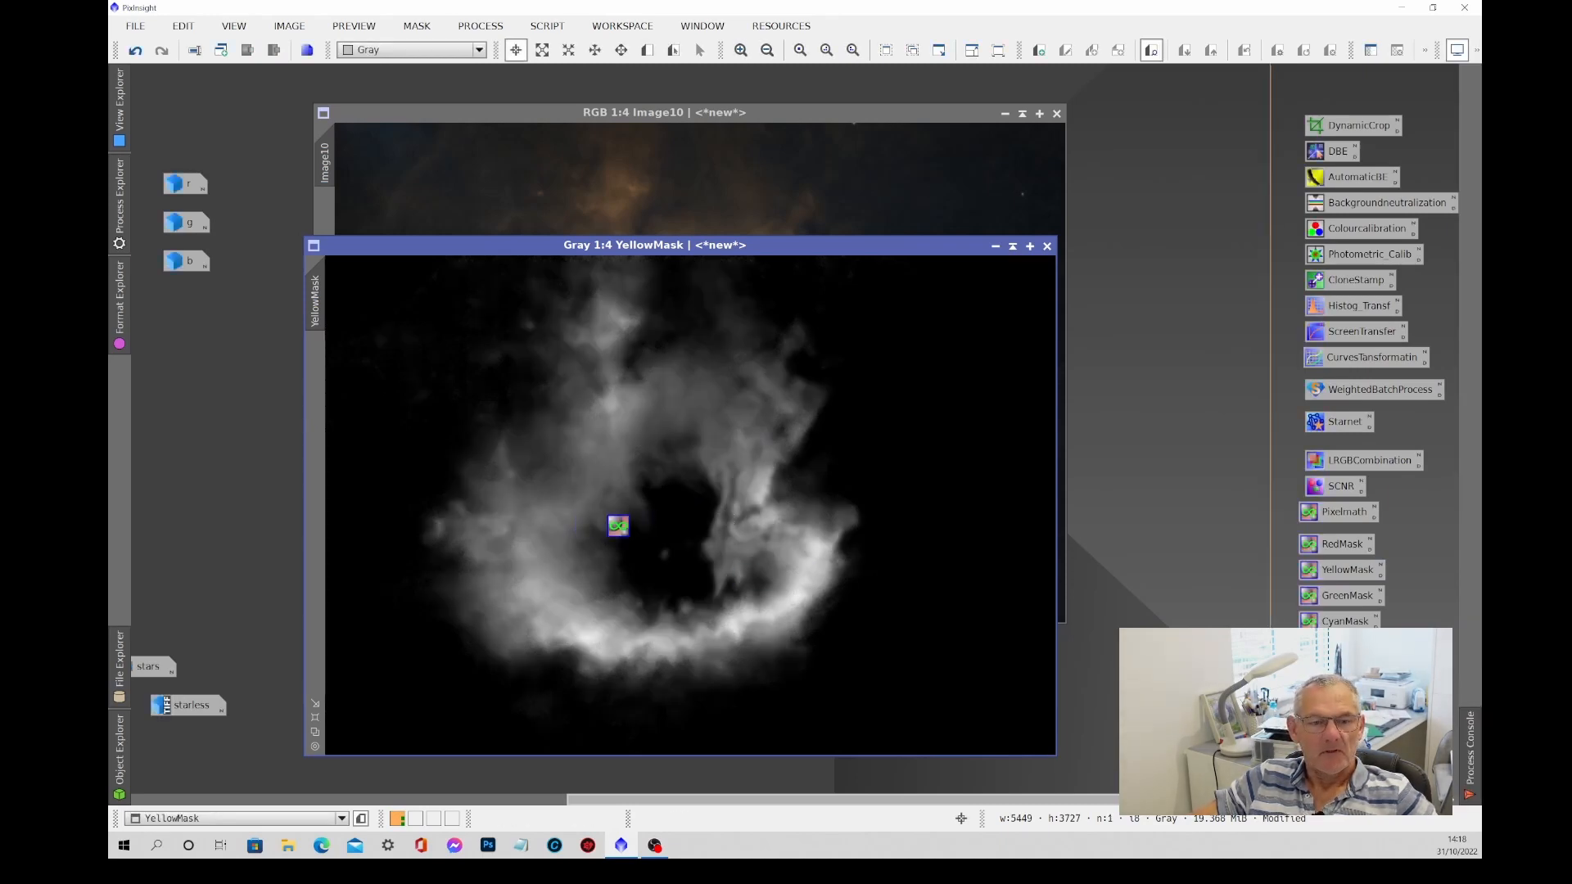
Apply YellowMask as the mask on Image10, then minimize the mask image and park its icon below Image10.
{"action": "left_click_drag", "start_coordinate": [442, 245], "coordinate": [840, 193]}
{"action": "left_click_drag", "start_coordinate": [694, 265], "coordinate": [333, 252]}
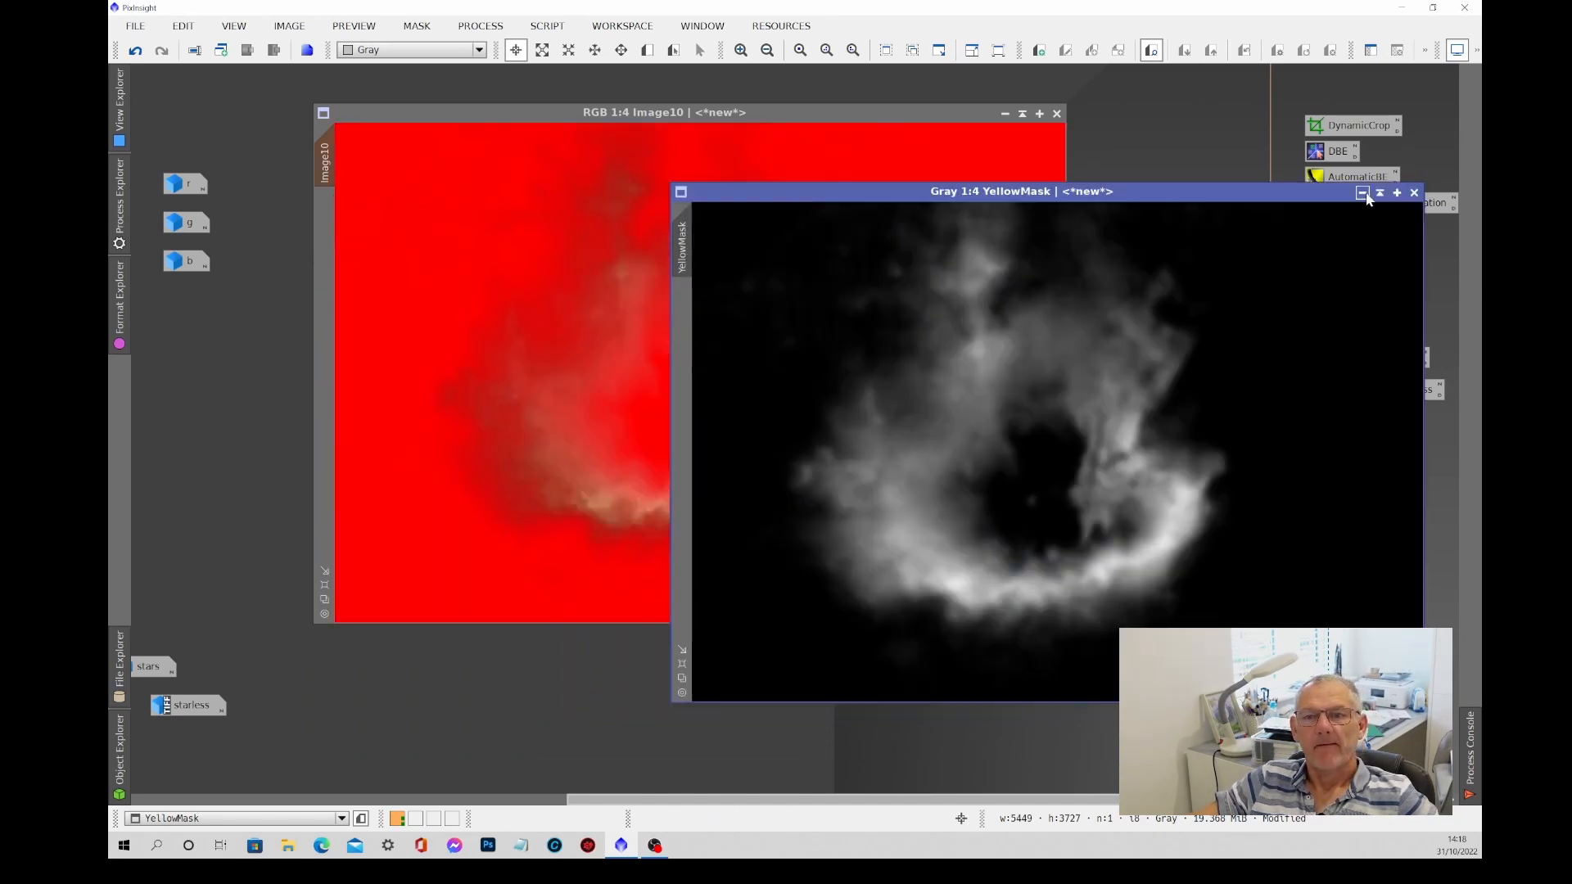
{"action": "left_click", "coordinate": [1363, 193]}
{"action": "left_click_drag", "start_coordinate": [1140, 464], "coordinate": [396, 717]}
Set up CurvesTransformation with a real-time preview of Image10 and raise the midtones of the red channel curve.
{"action": "double_click", "coordinate": [1343, 358]}
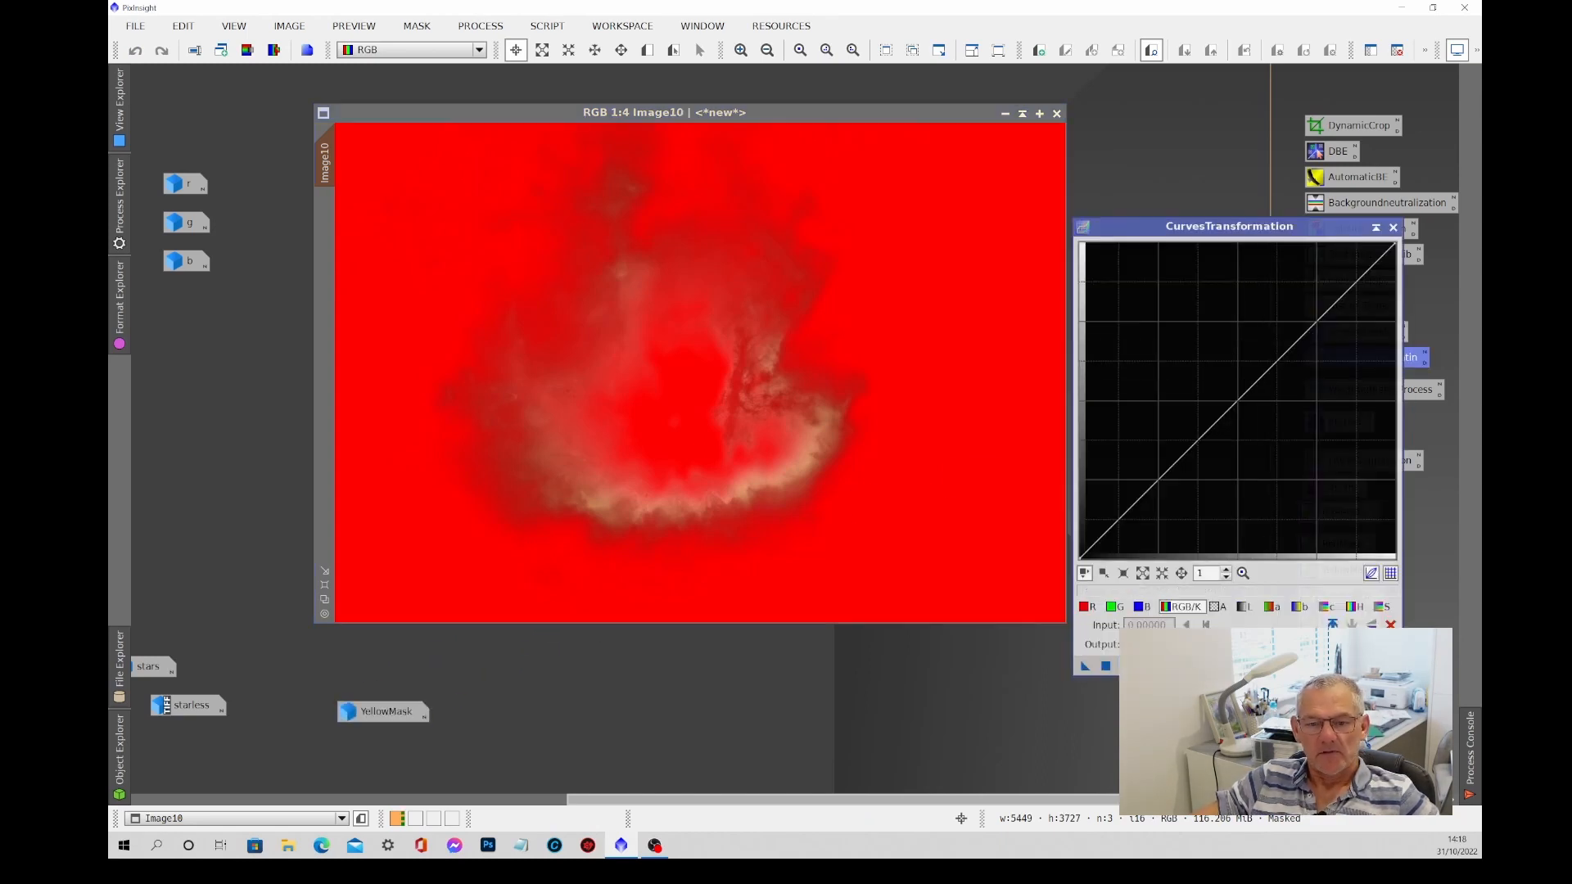
{"action": "left_click", "coordinate": [1125, 667]}
{"action": "left_click_drag", "start_coordinate": [723, 387], "coordinate": [742, 211]}
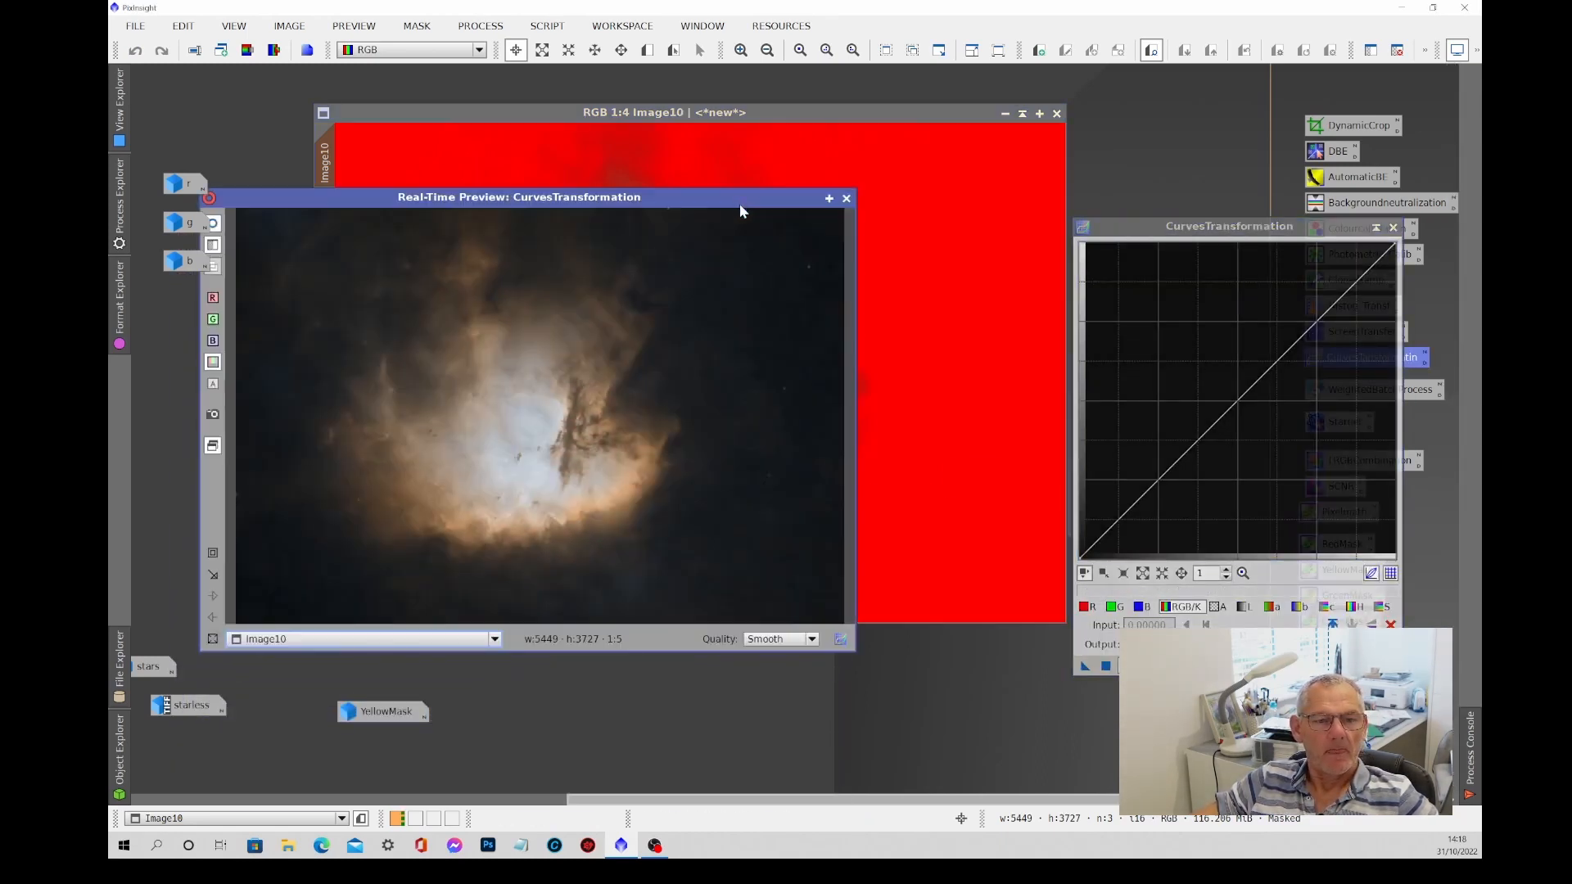
{"action": "left_click", "coordinate": [1088, 607]}
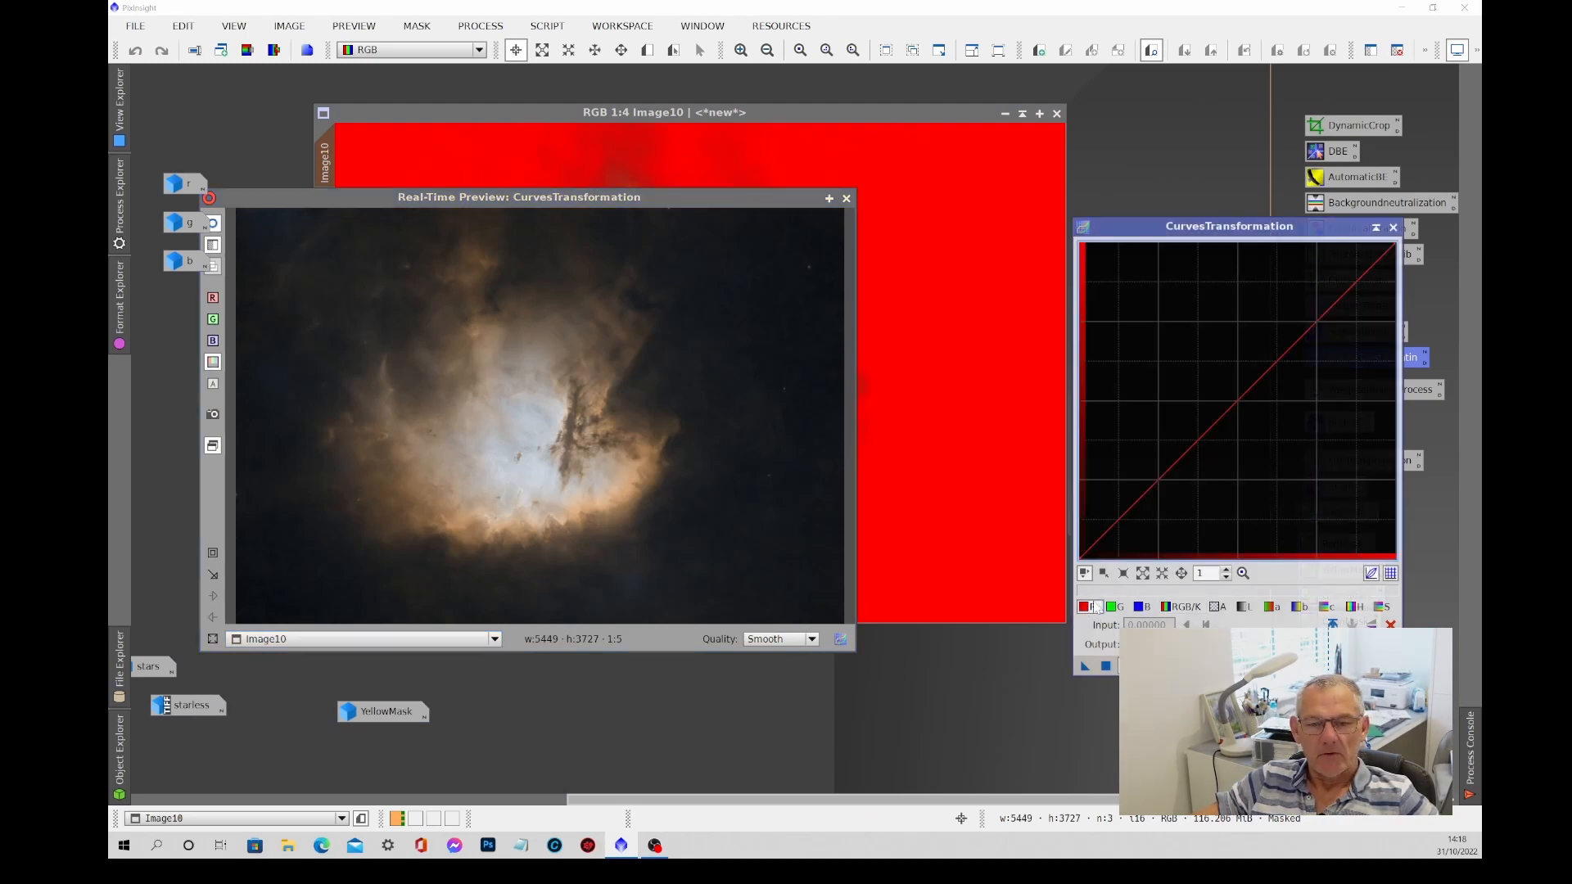
{"action": "left_click", "coordinate": [1255, 386]}
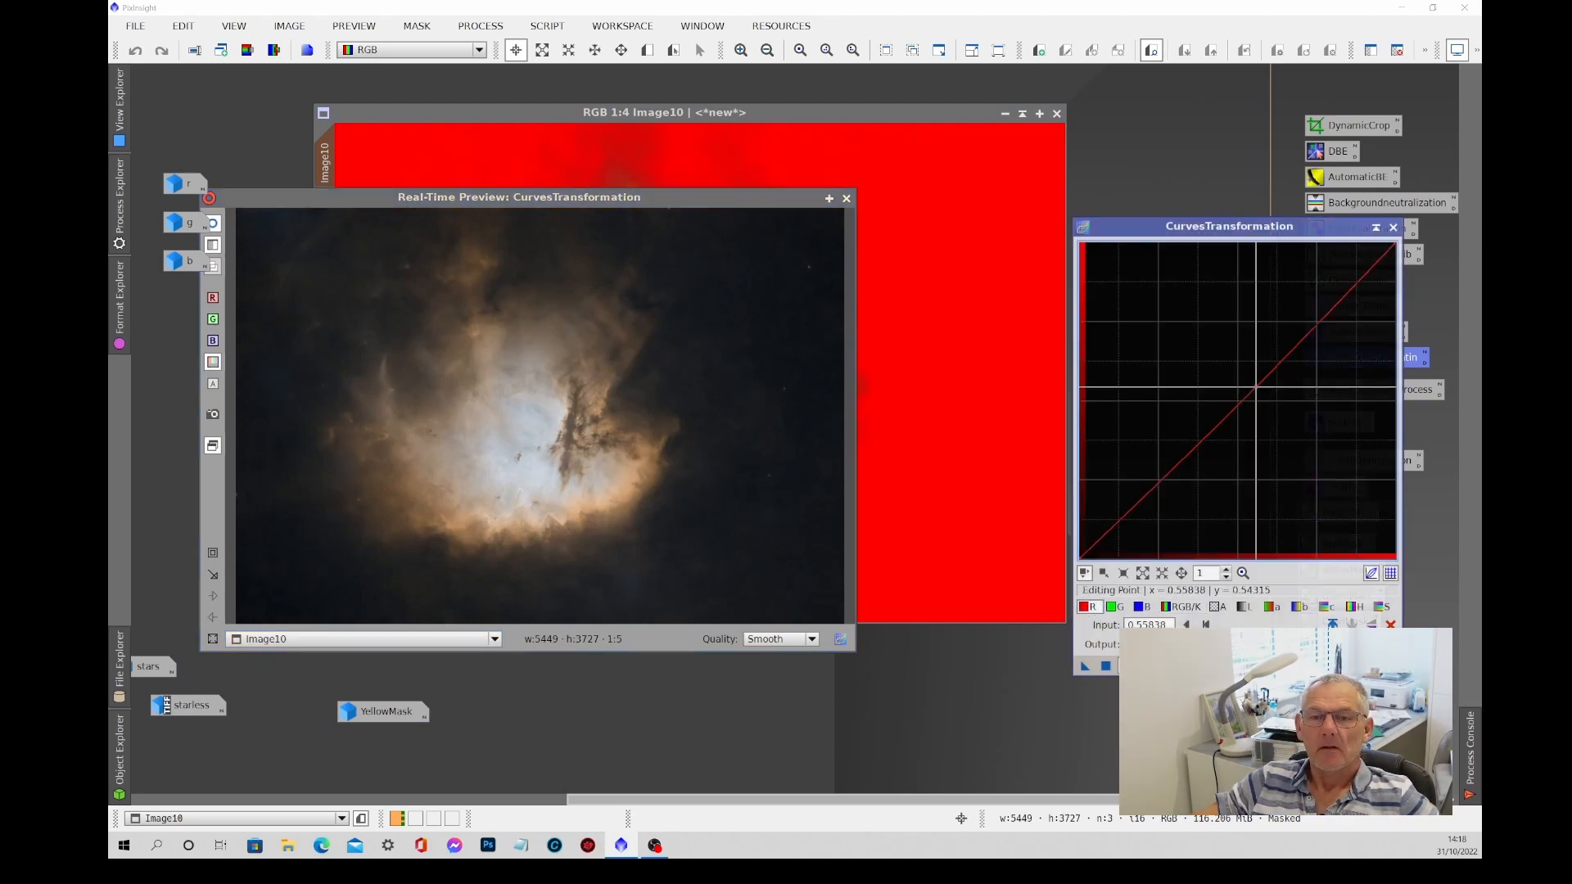
{"action": "left_click_drag", "start_coordinate": [1256, 387], "coordinate": [1233, 316]}
Raise the green curve's midtones at about 0.536 input, slightly below the red curve, and apply the curves to the masked Image10.
{"action": "left_click", "coordinate": [1114, 609]}
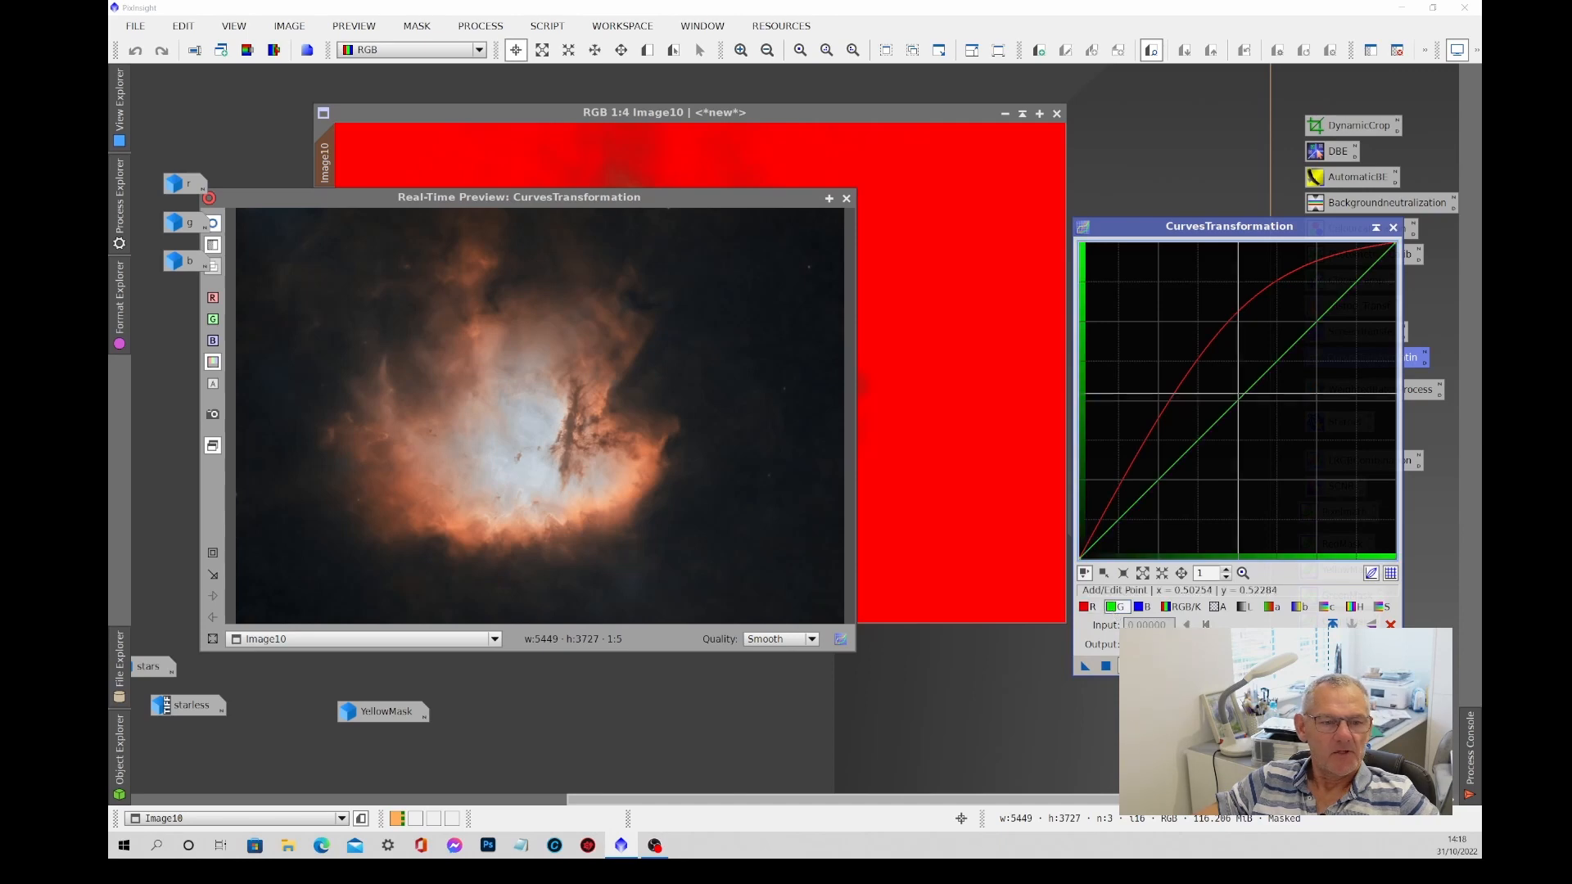
{"action": "left_click_drag", "start_coordinate": [1255, 382], "coordinate": [1248, 321]}
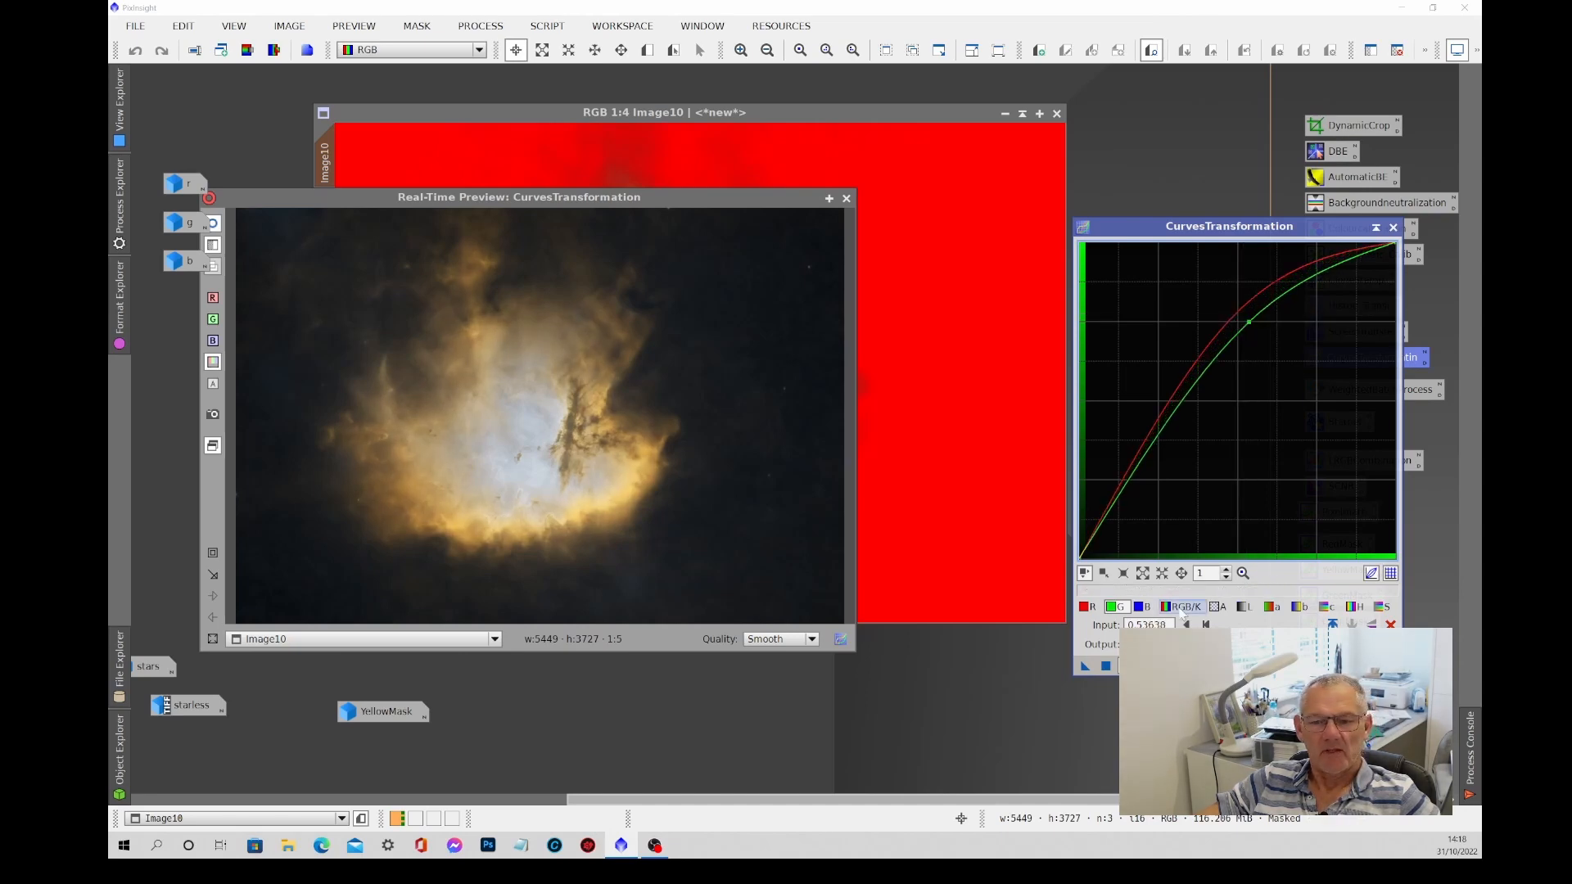
{"action": "left_click", "coordinate": [1106, 666]}
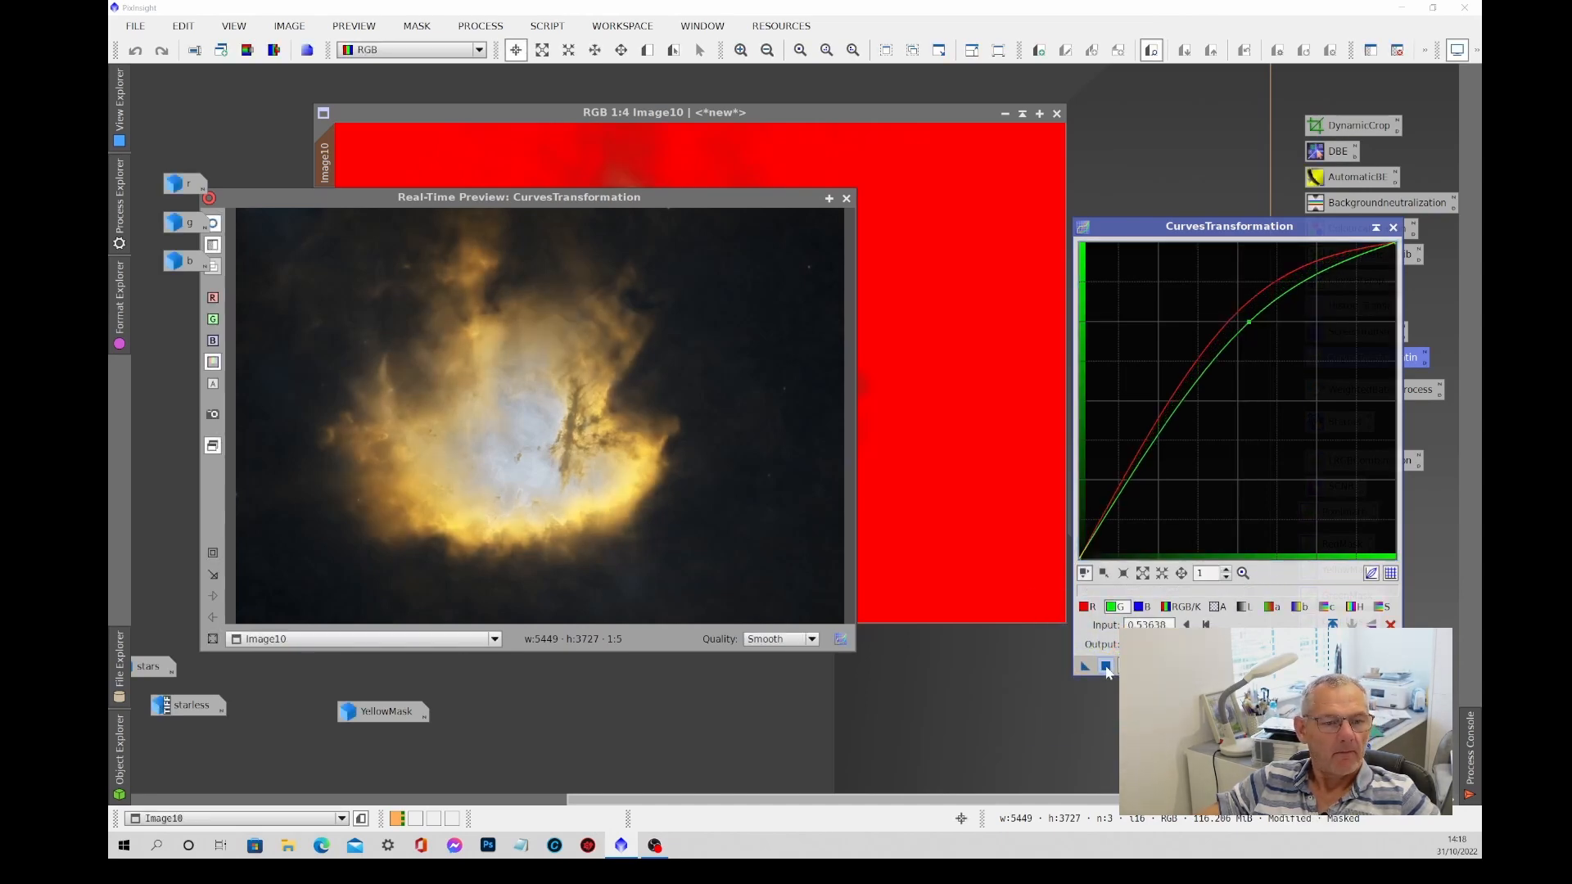
{"action": "left_click", "coordinate": [1390, 666]}
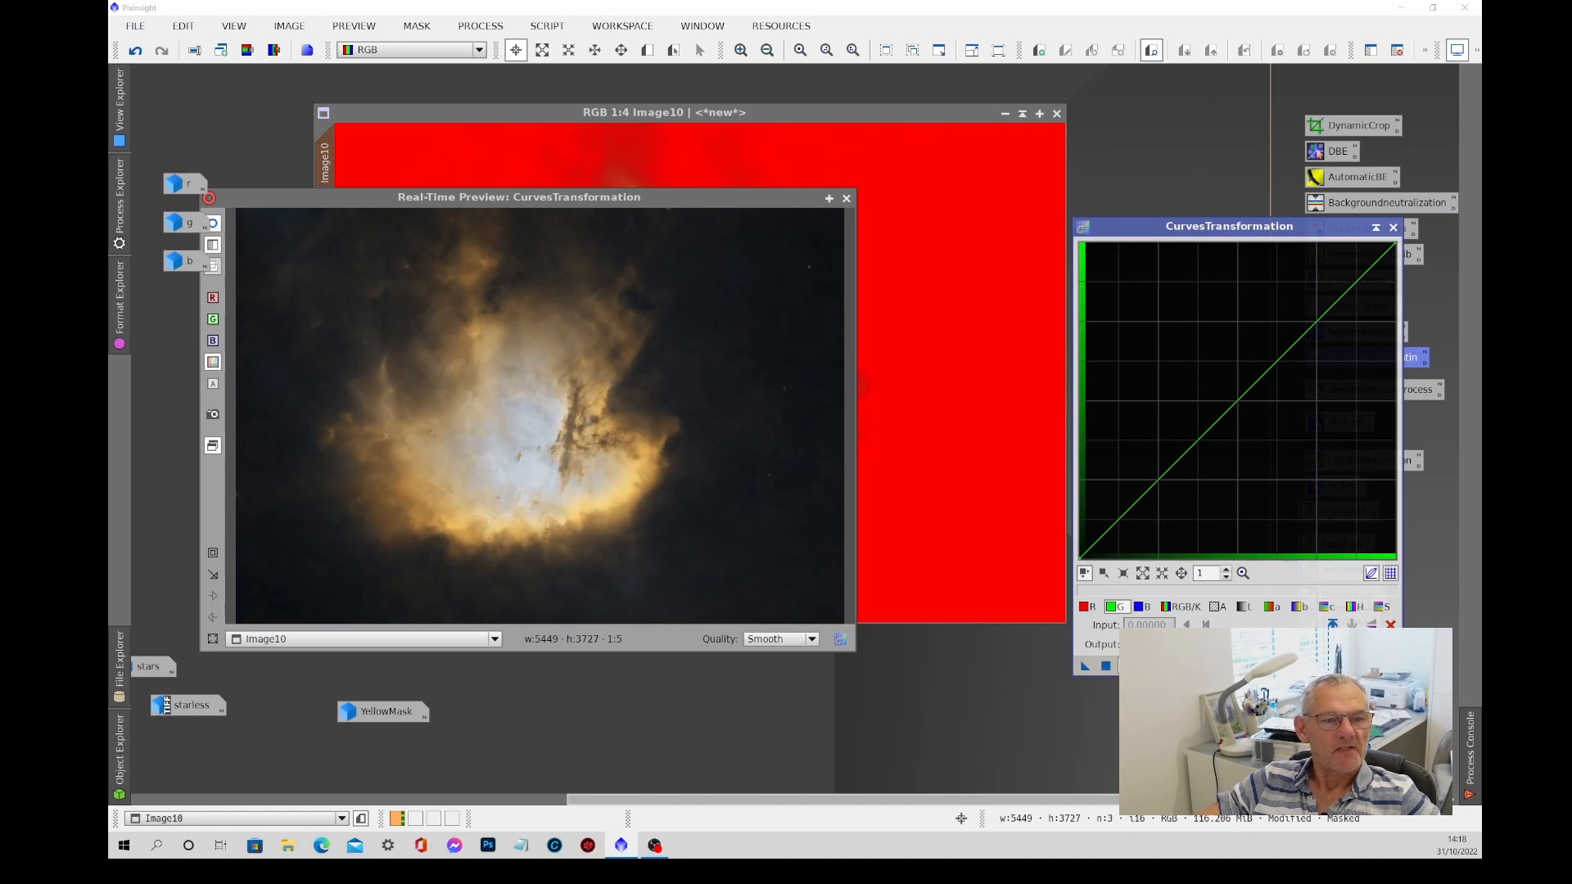
{"action": "left_click", "coordinate": [1393, 228]}
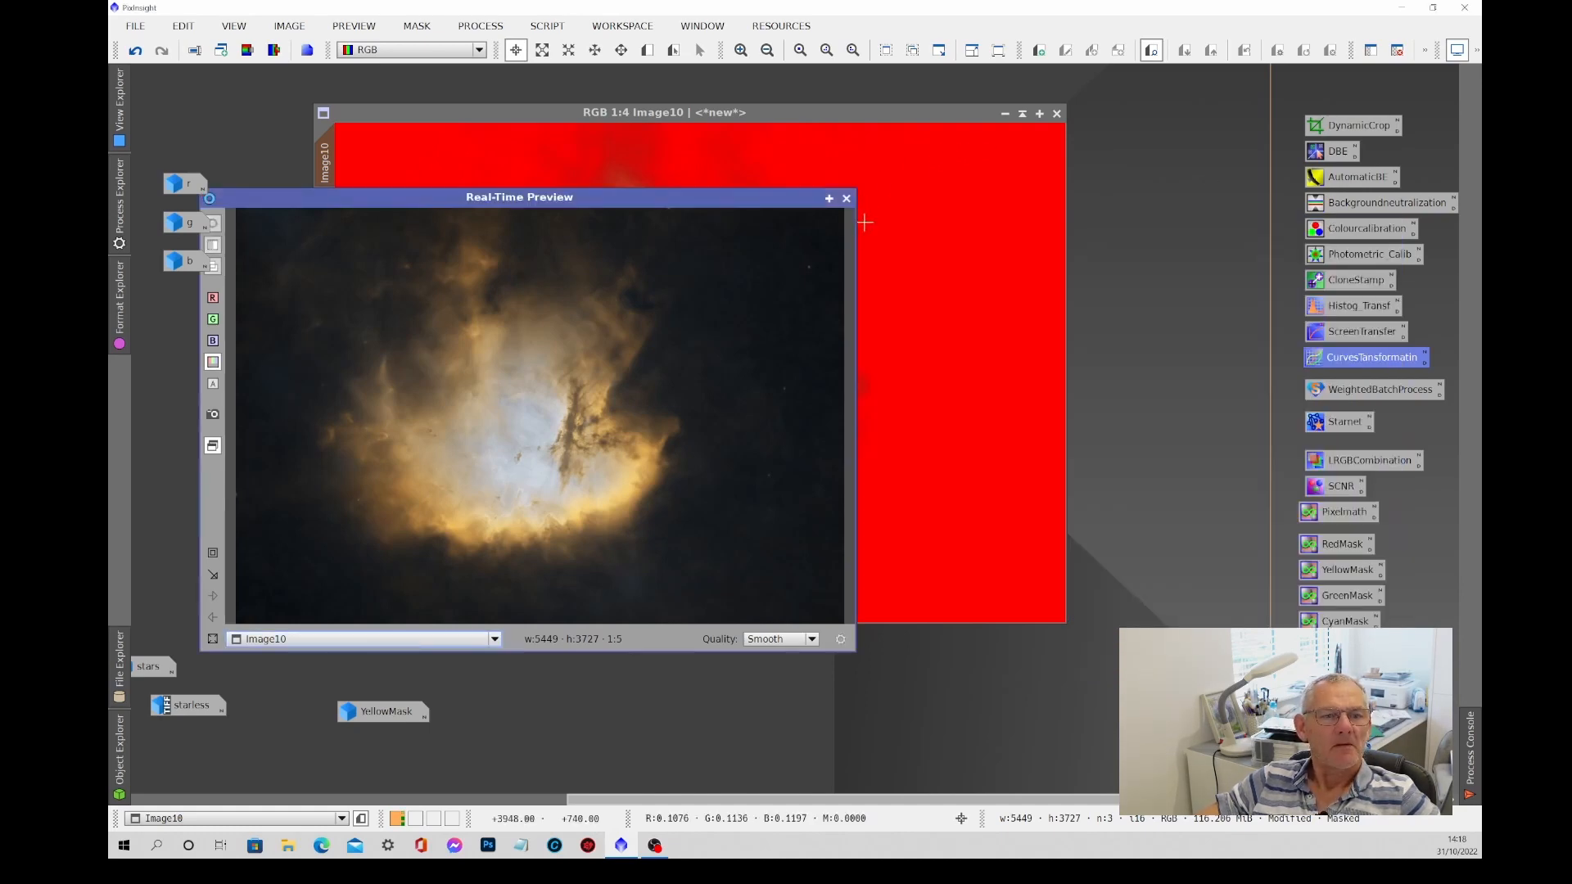
{"action": "left_click", "coordinate": [846, 198]}
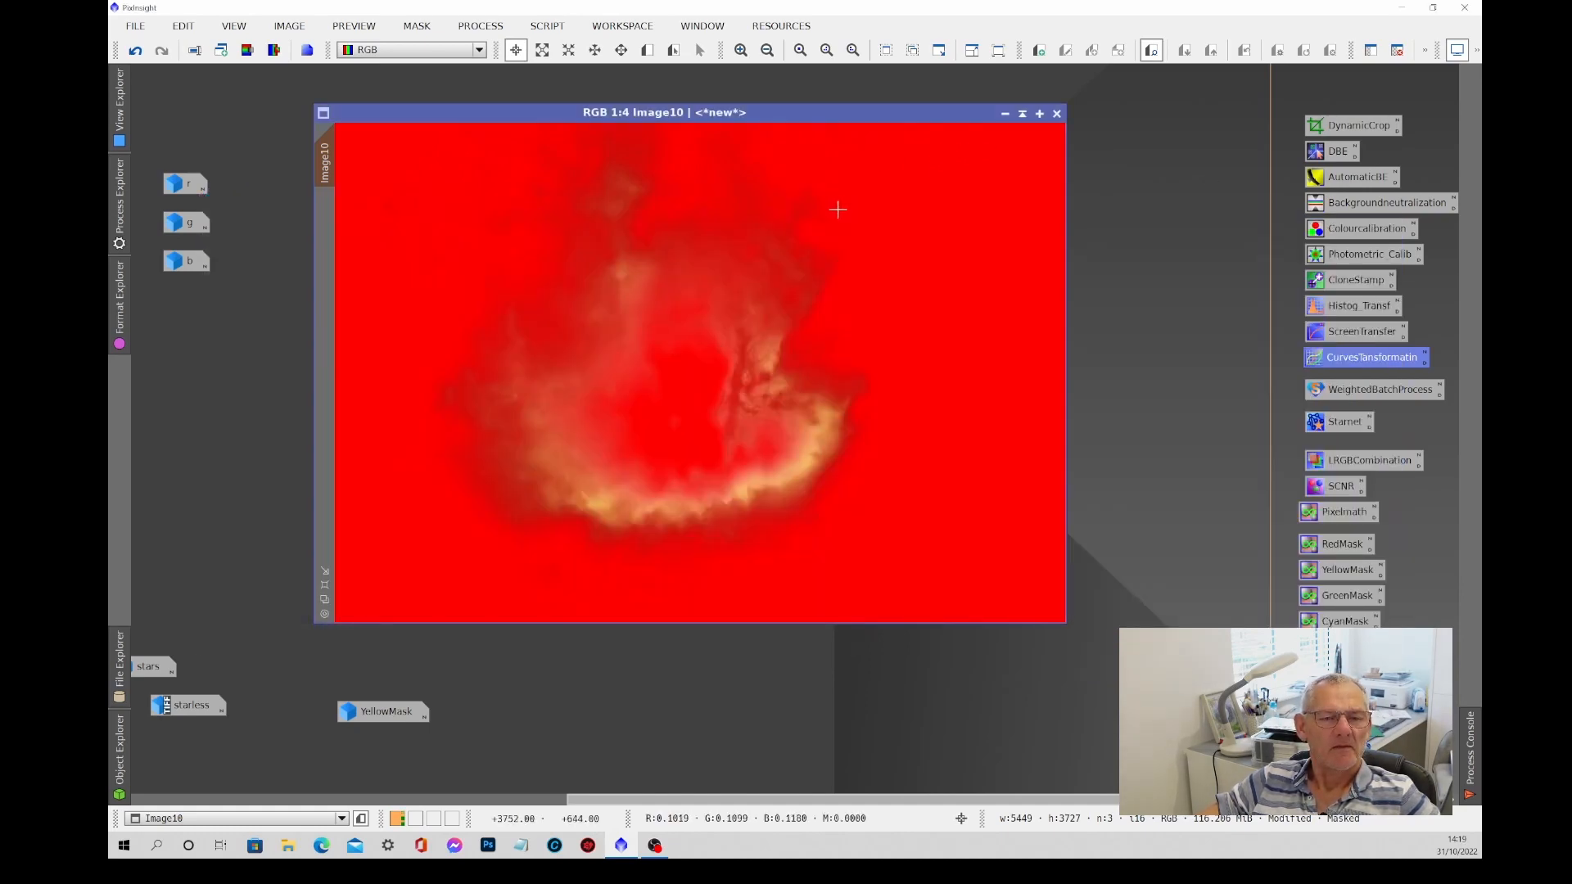
Remove the mask from Image10 and inspect the nebula's core and golden rim up close.
{"action": "left_click", "coordinate": [417, 26]}
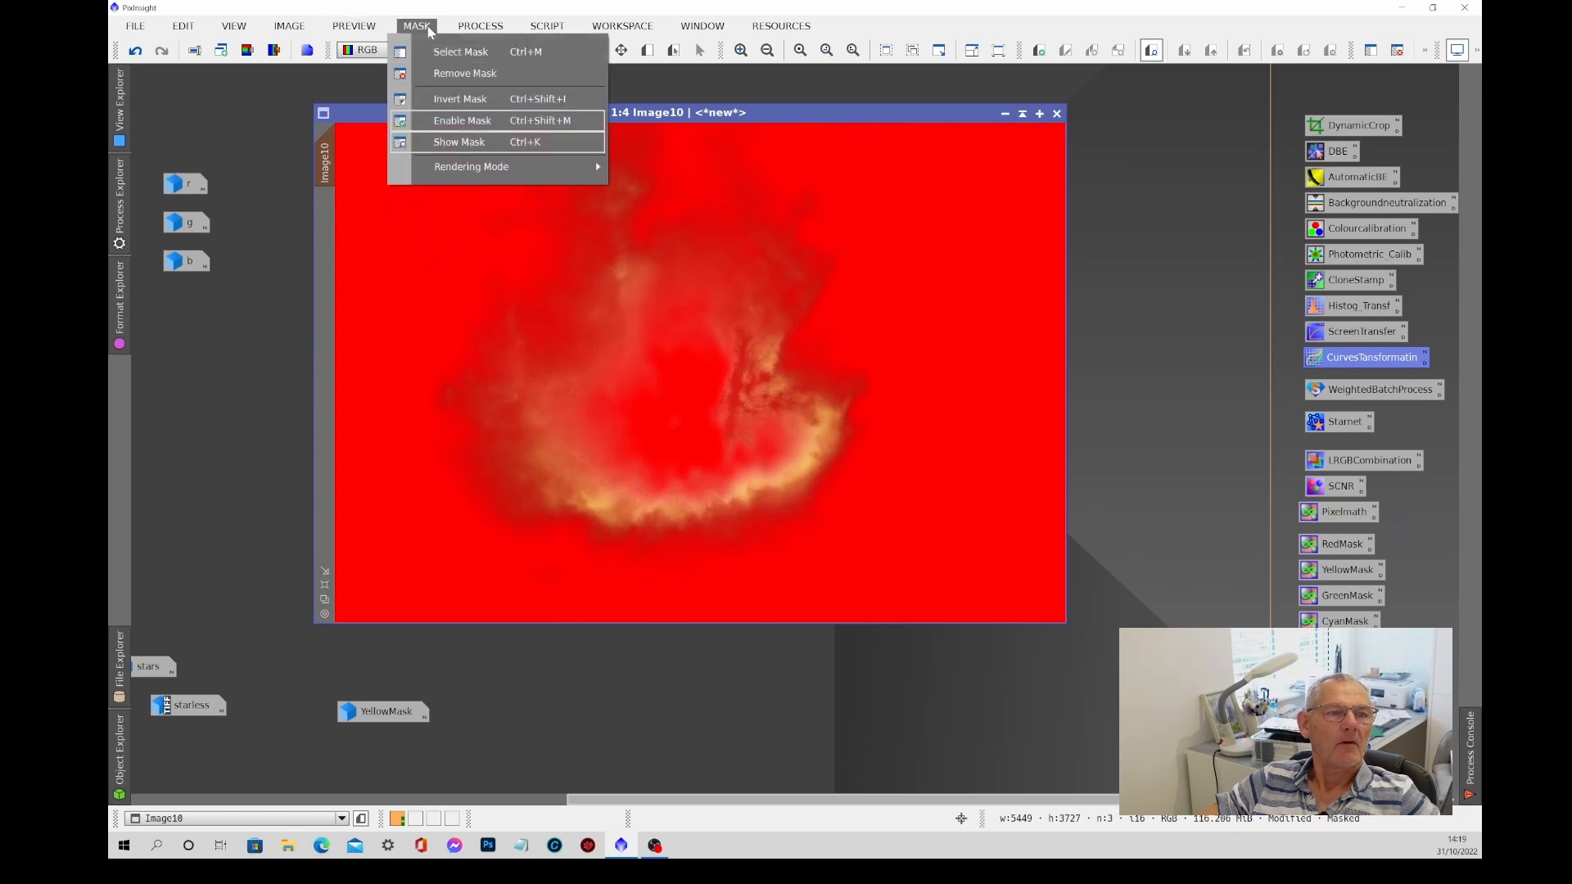
{"action": "left_click", "coordinate": [455, 73]}
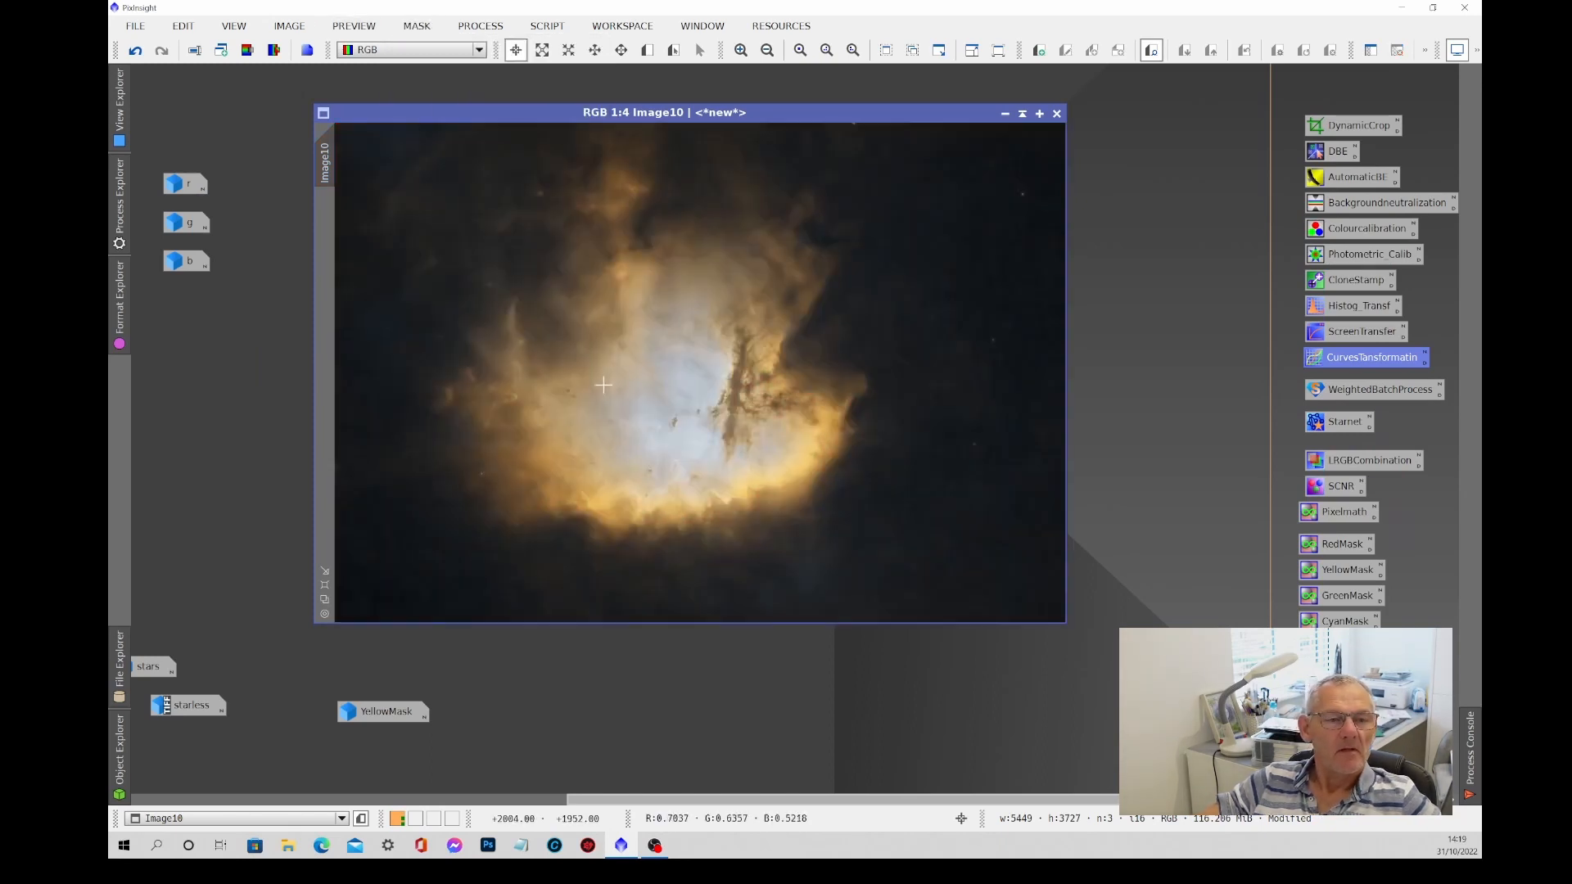
{"action": "scroll", "coordinate": [603, 385], "scroll_direction": "up", "scroll_amount": 2}
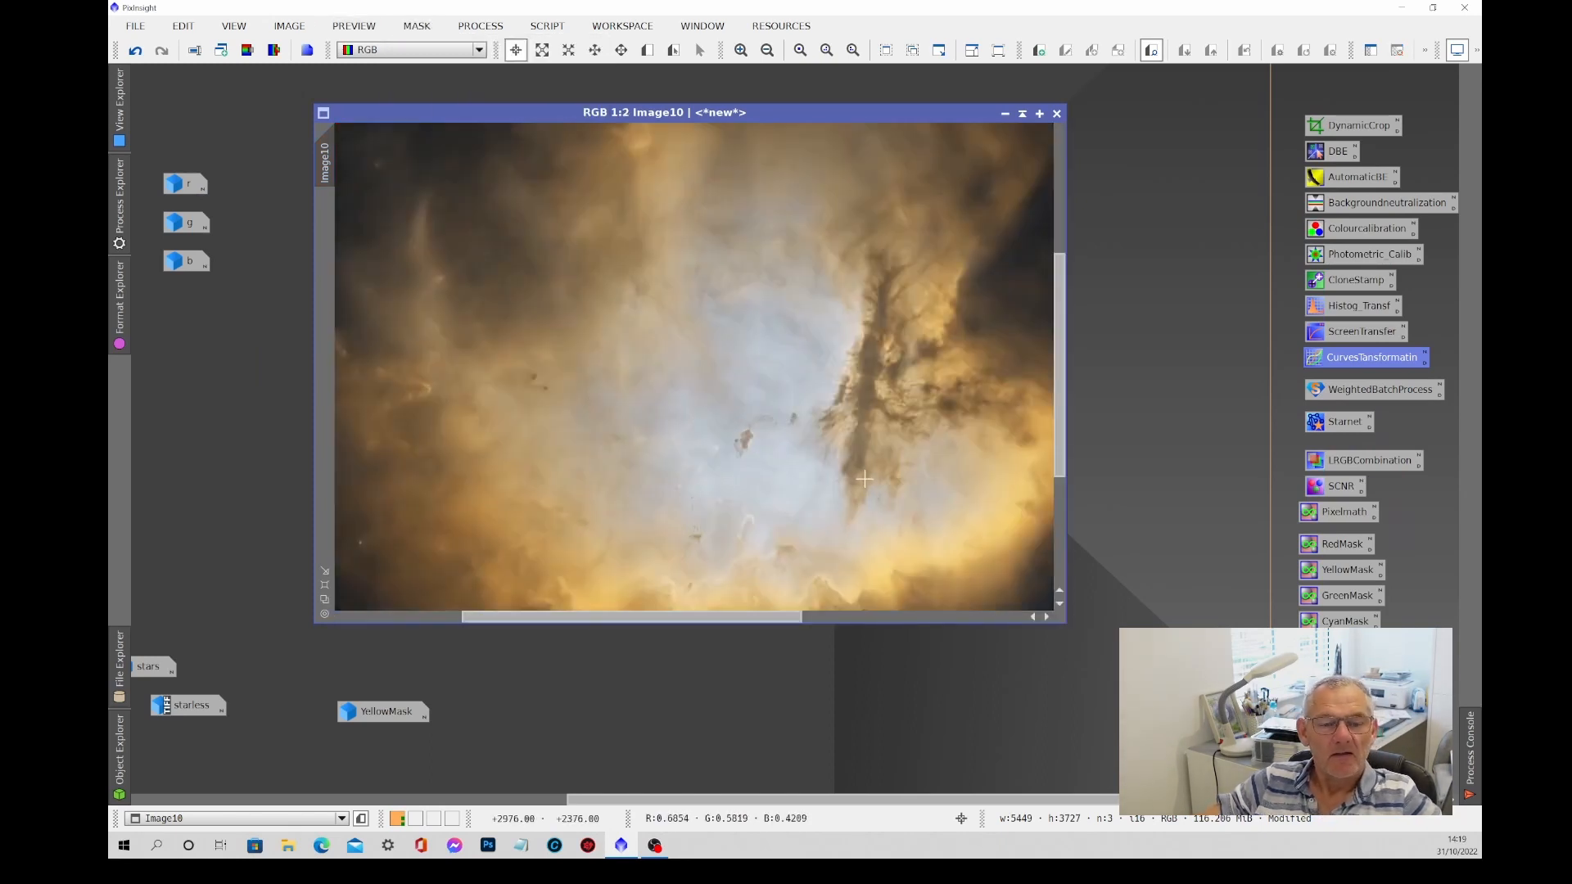
{"action": "scroll", "coordinate": [864, 479], "scroll_direction": "up", "scroll_amount": 1}
{"action": "scroll", "coordinate": [740, 458], "scroll_direction": "down", "scroll_amount": 2}
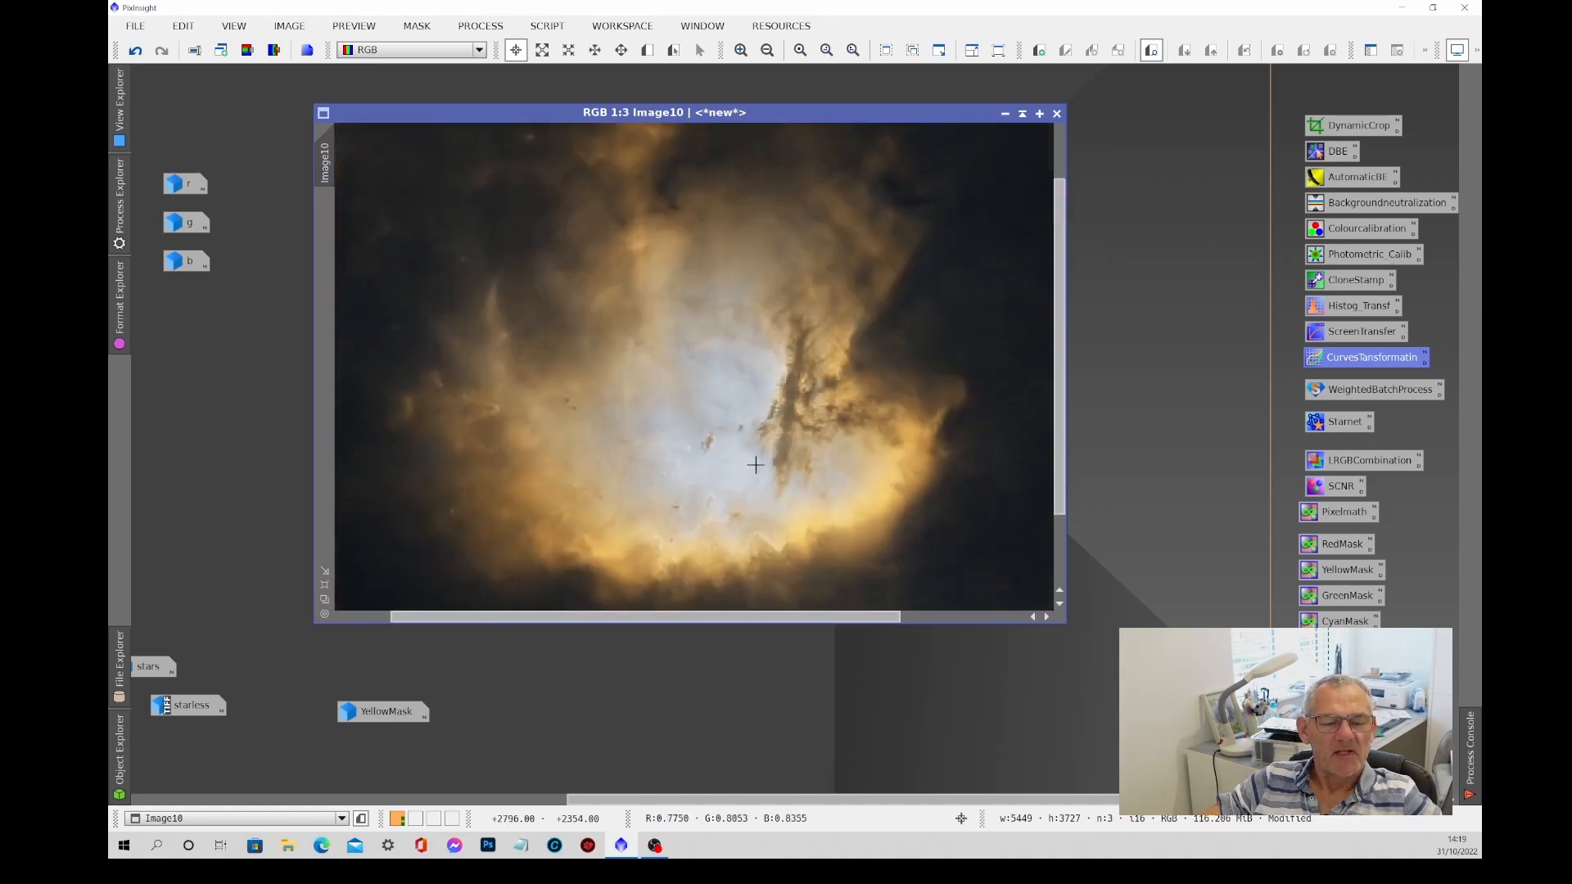
{"action": "scroll", "coordinate": [755, 465], "scroll_direction": "down", "scroll_amount": 1}
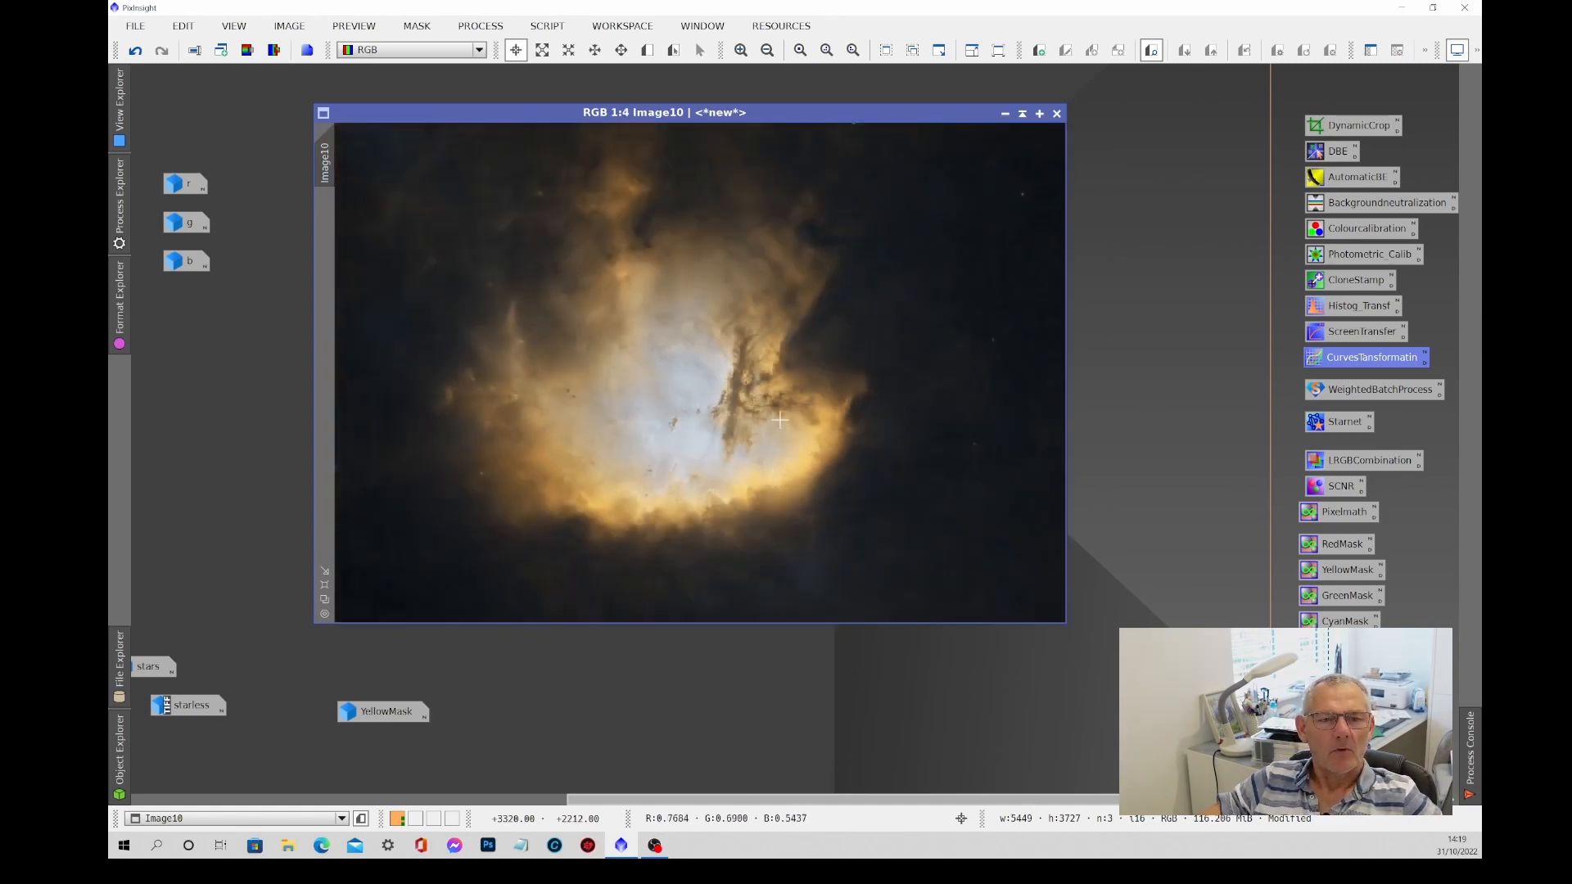
{"action": "scroll", "coordinate": [779, 420], "scroll_direction": "down", "scroll_amount": 1}
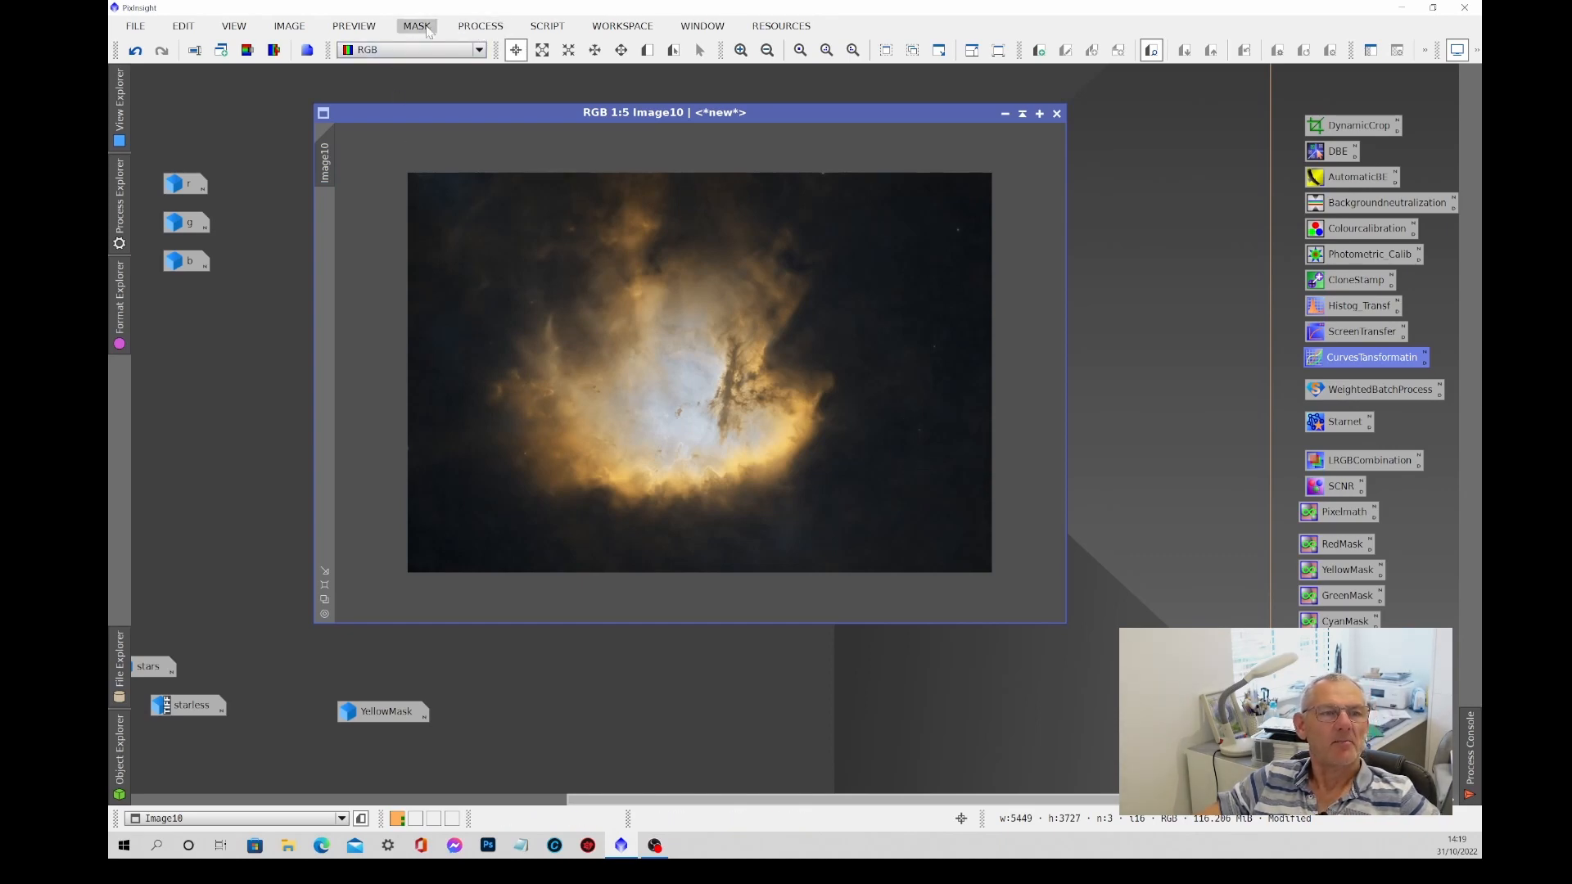
Set up RangeSelection with a real-time preview of Image10 and raise its lower limit to 0.26 to isolate the nebula.
{"action": "left_click", "coordinate": [469, 27]}
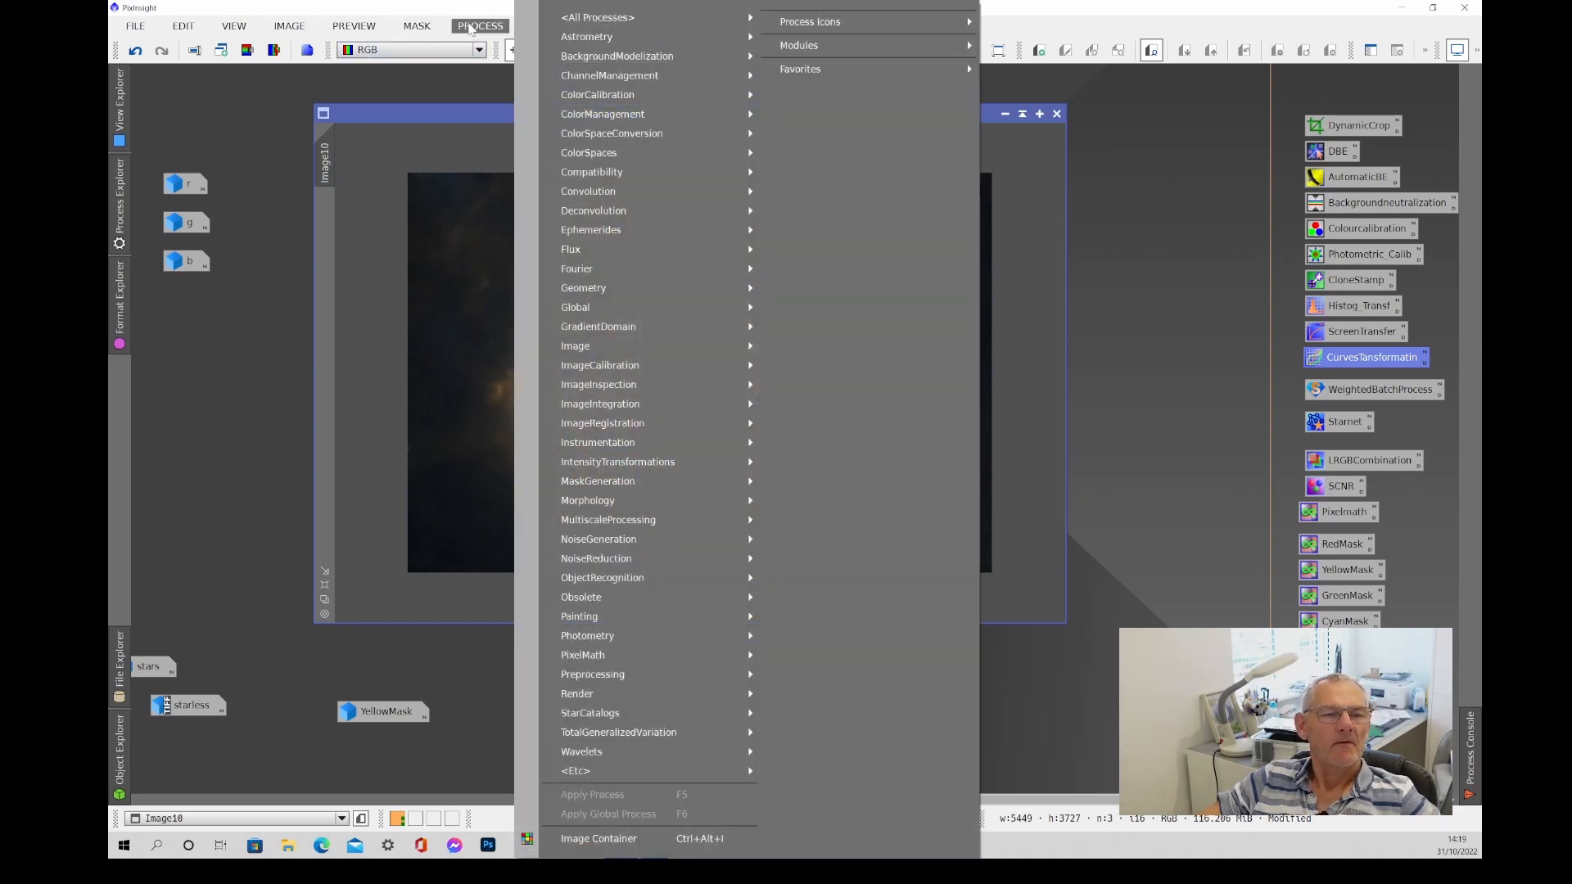
{"action": "mouse_move", "coordinate": [586, 393]}
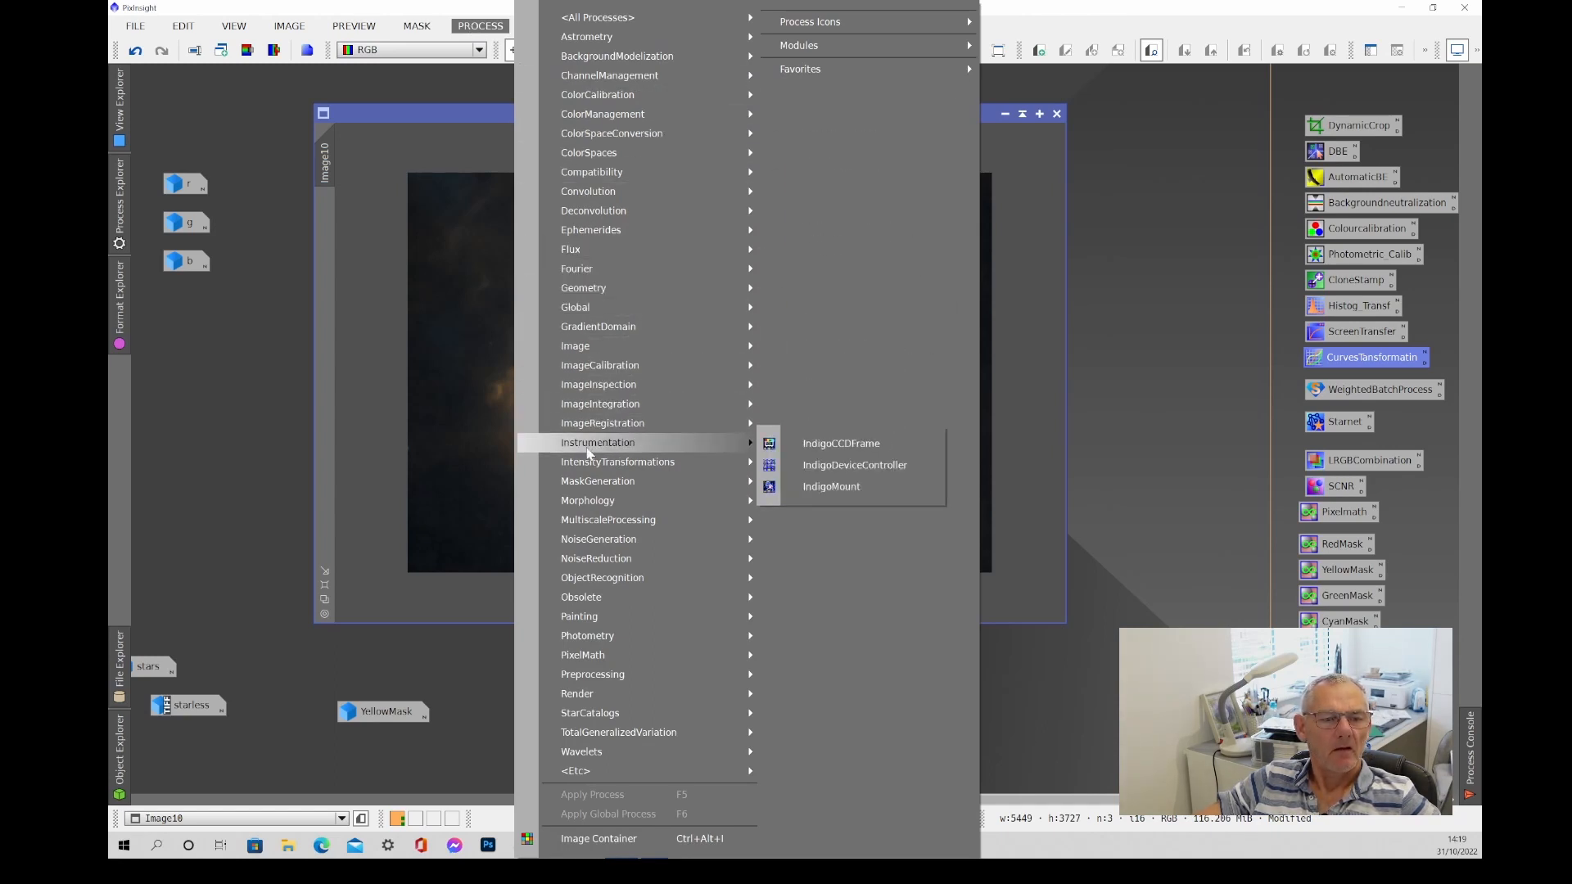
{"action": "mouse_move", "coordinate": [594, 485]}
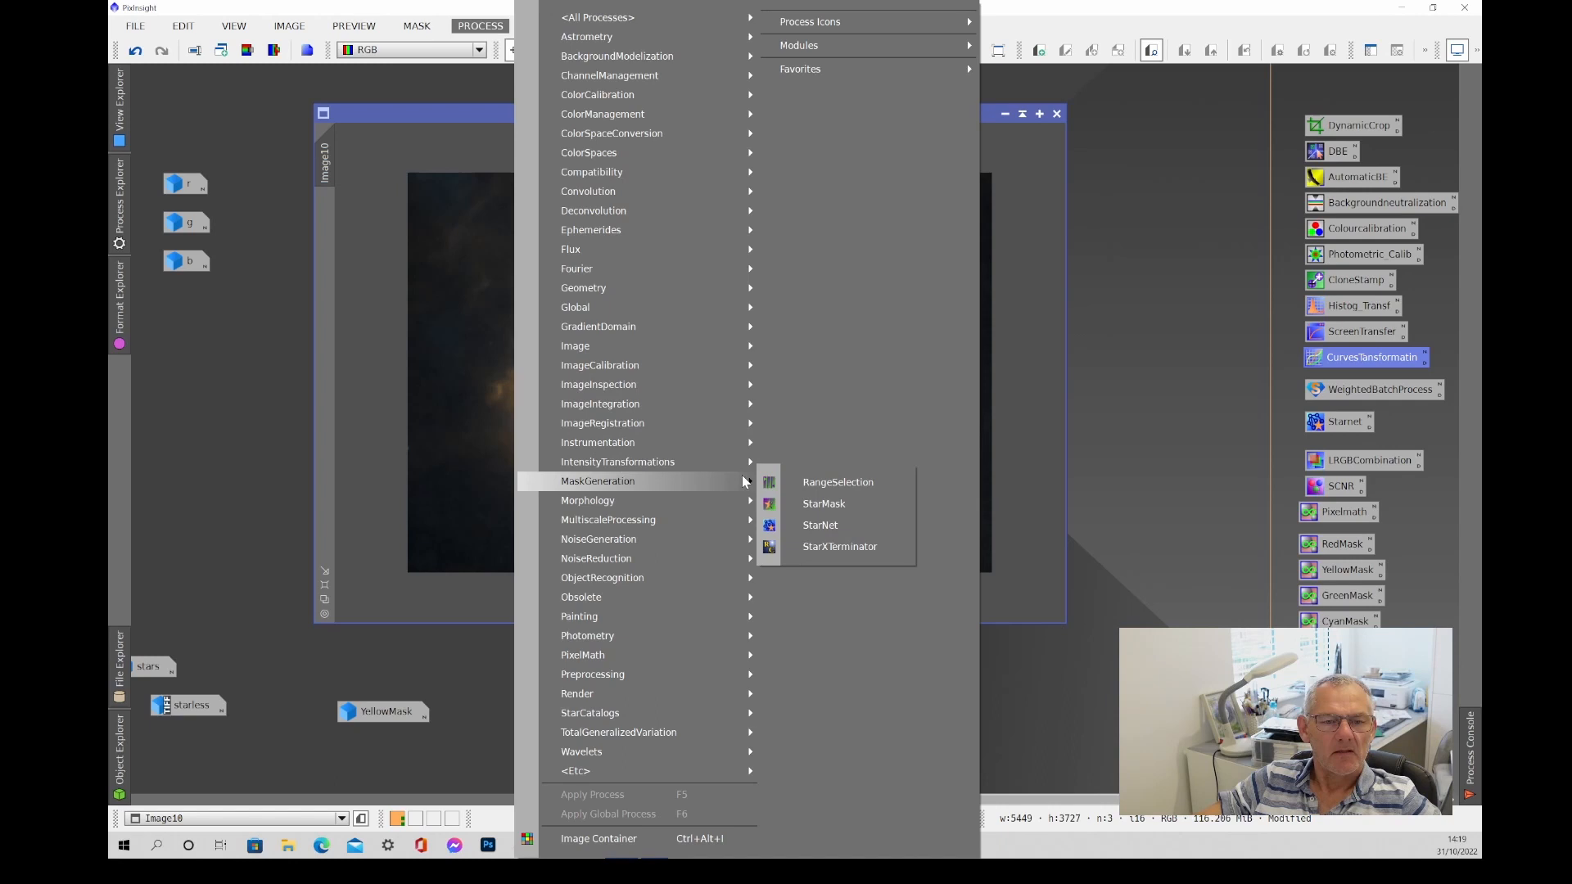
{"action": "left_click", "coordinate": [831, 482]}
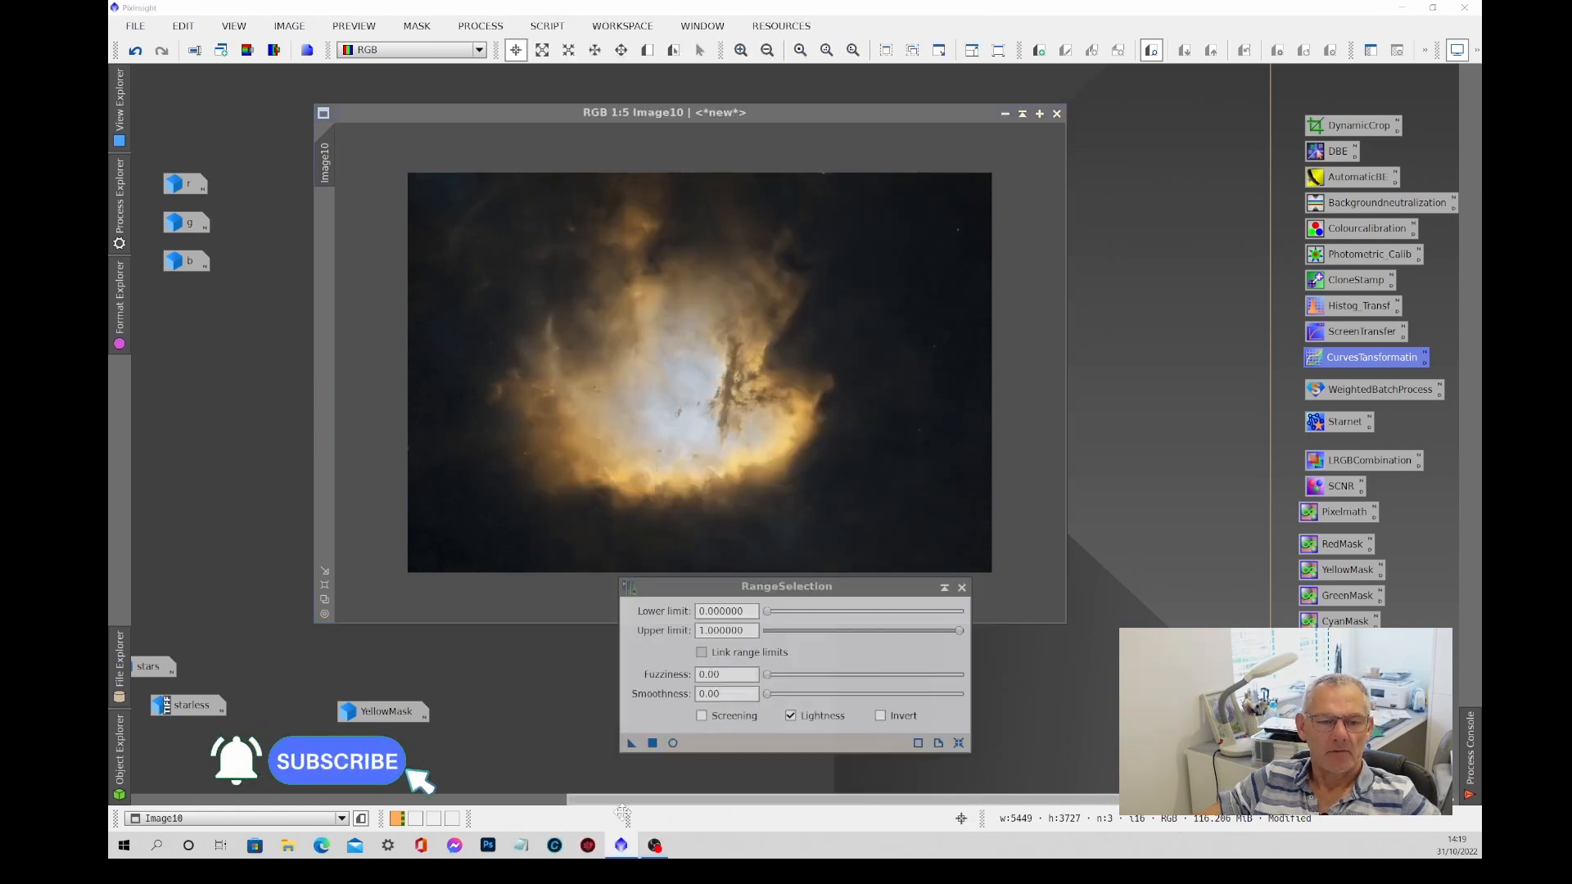
{"action": "left_click", "coordinate": [673, 744]}
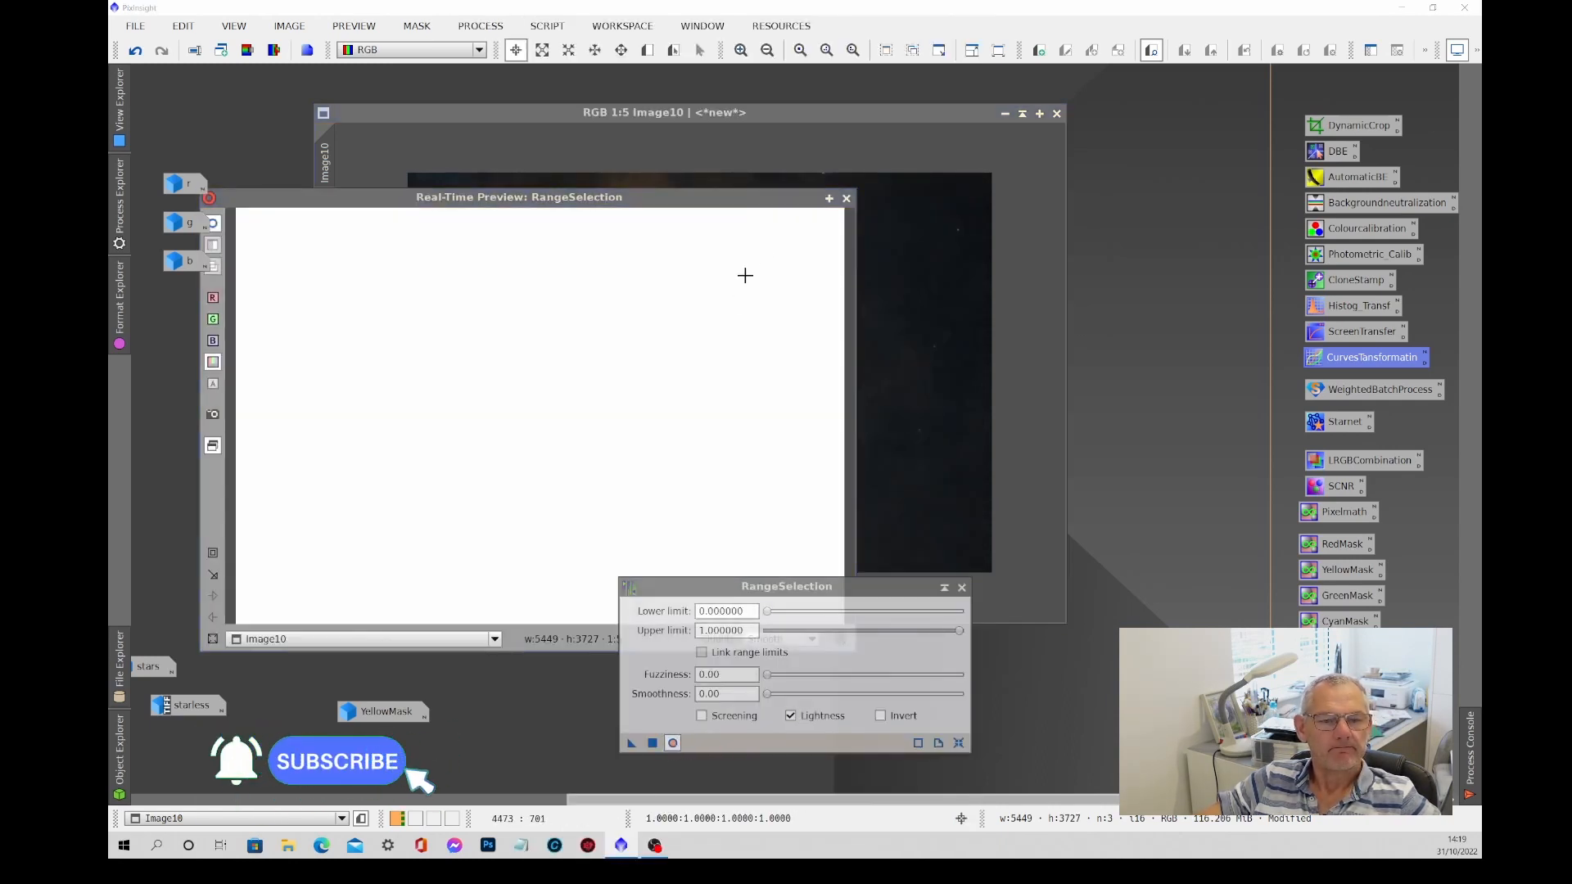
{"action": "left_click_drag", "start_coordinate": [769, 620], "coordinate": [800, 616]}
{"action": "left_click_drag", "start_coordinate": [804, 614], "coordinate": [817, 612]}
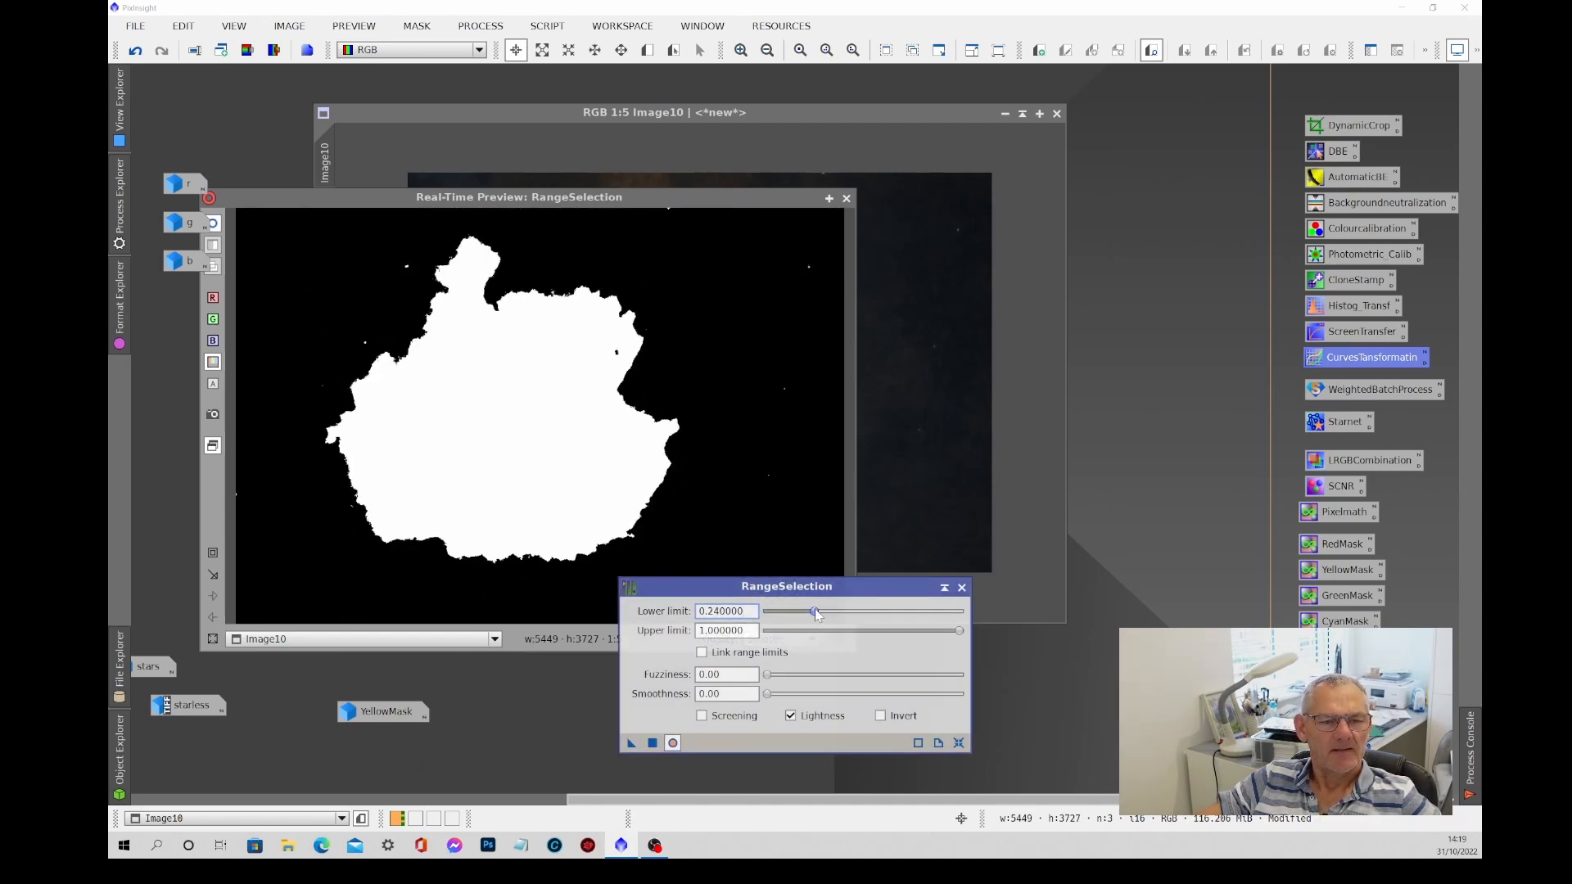
Generate the range mask from Image10 with these limits and close RangeSelection and its preview.
{"action": "left_click_drag", "start_coordinate": [715, 203], "coordinate": [865, 156]}
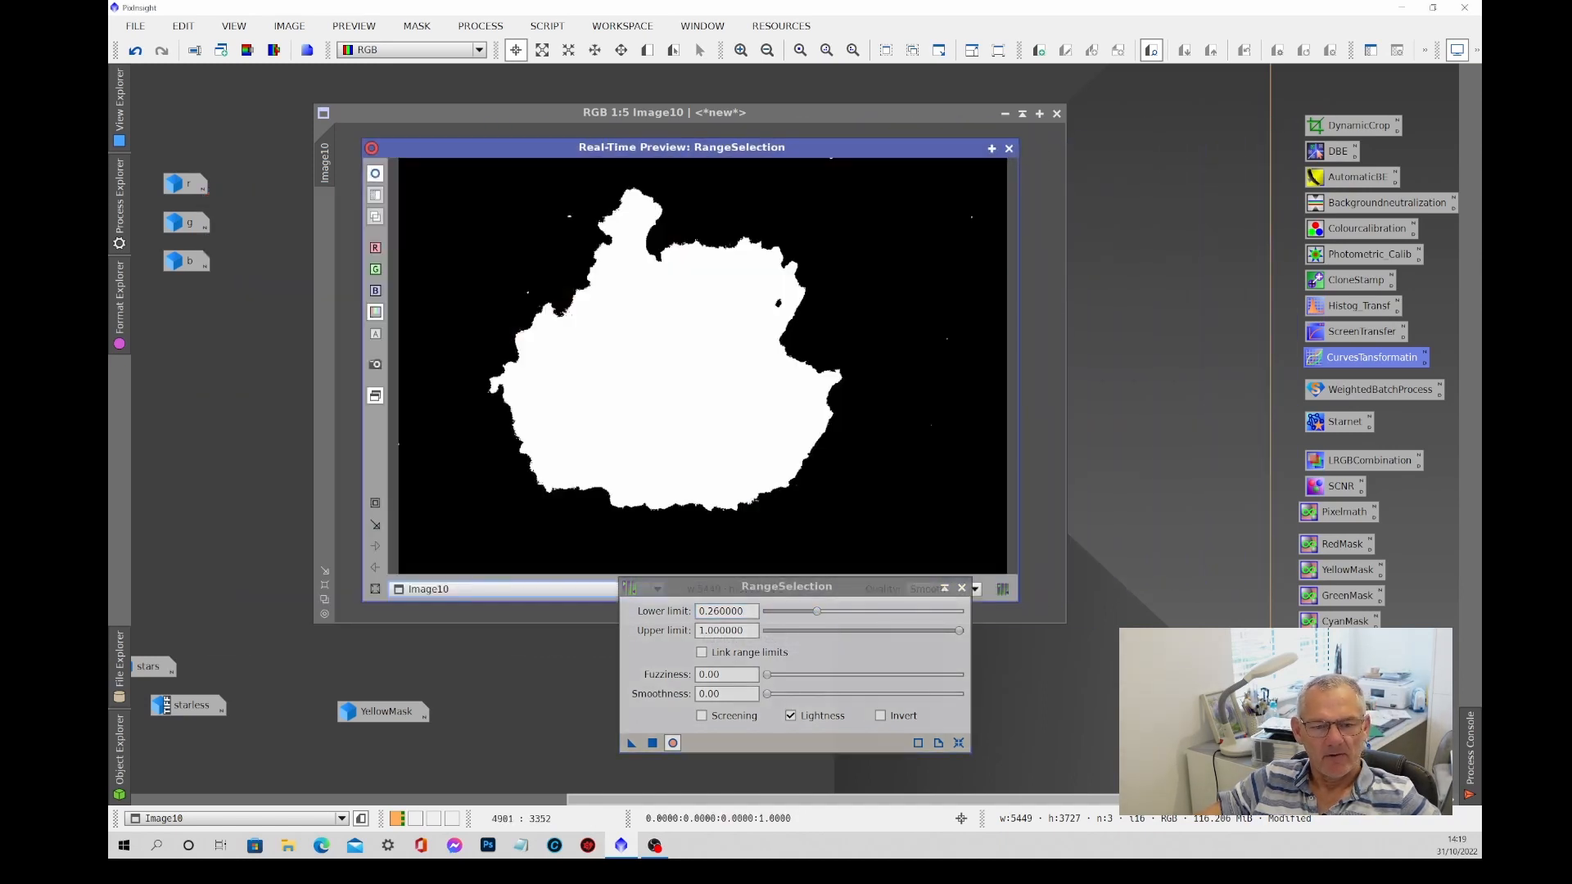
{"action": "left_click", "coordinate": [653, 743]}
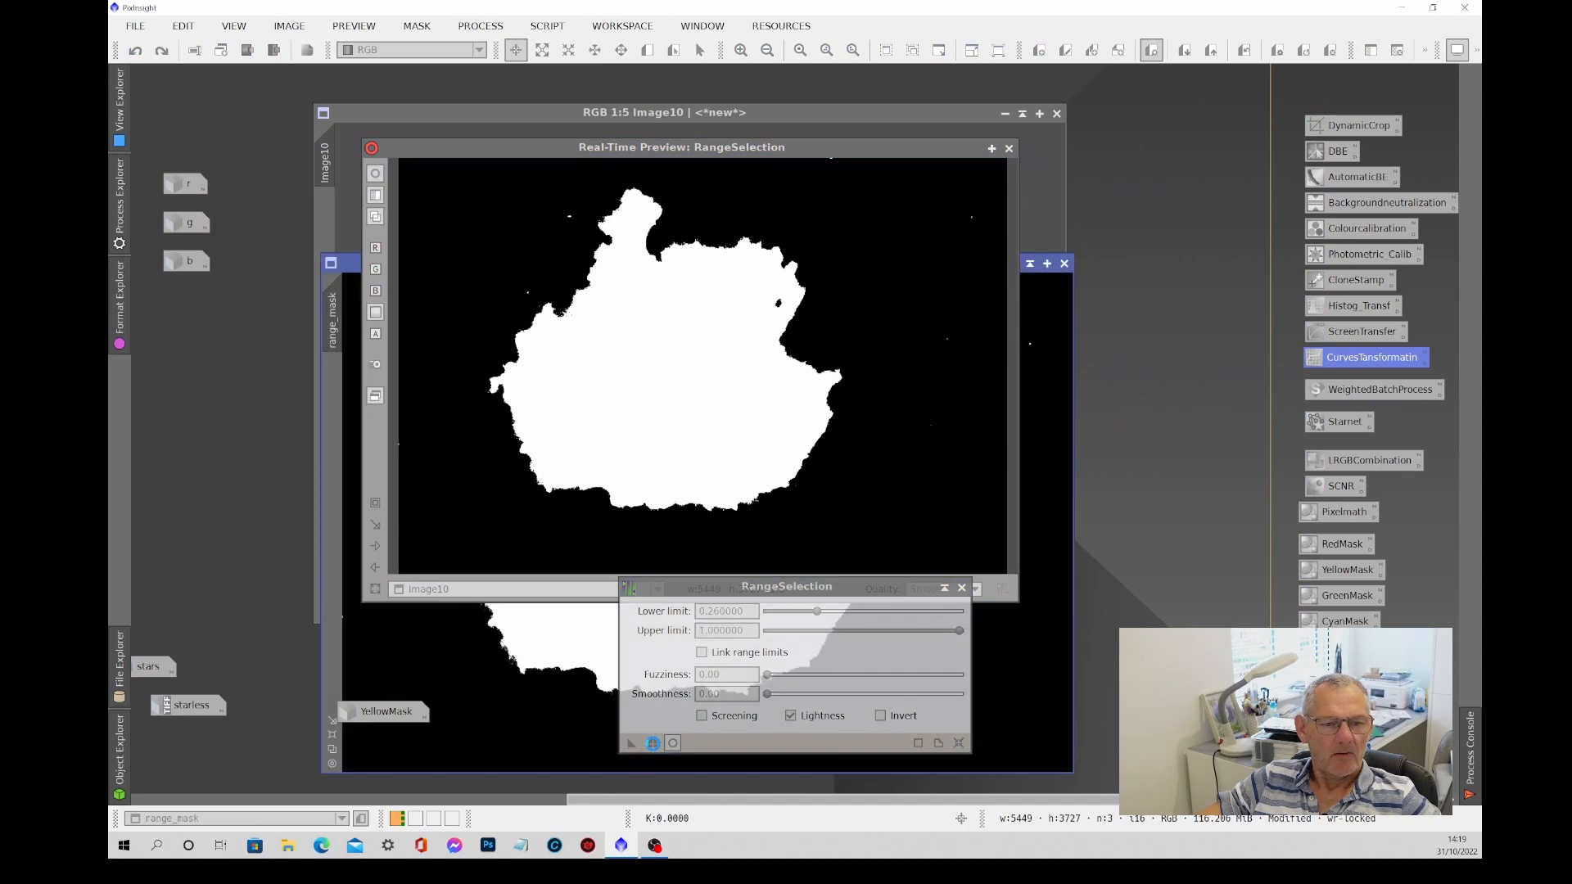
{"action": "left_click_drag", "start_coordinate": [881, 588], "coordinate": [795, 578]}
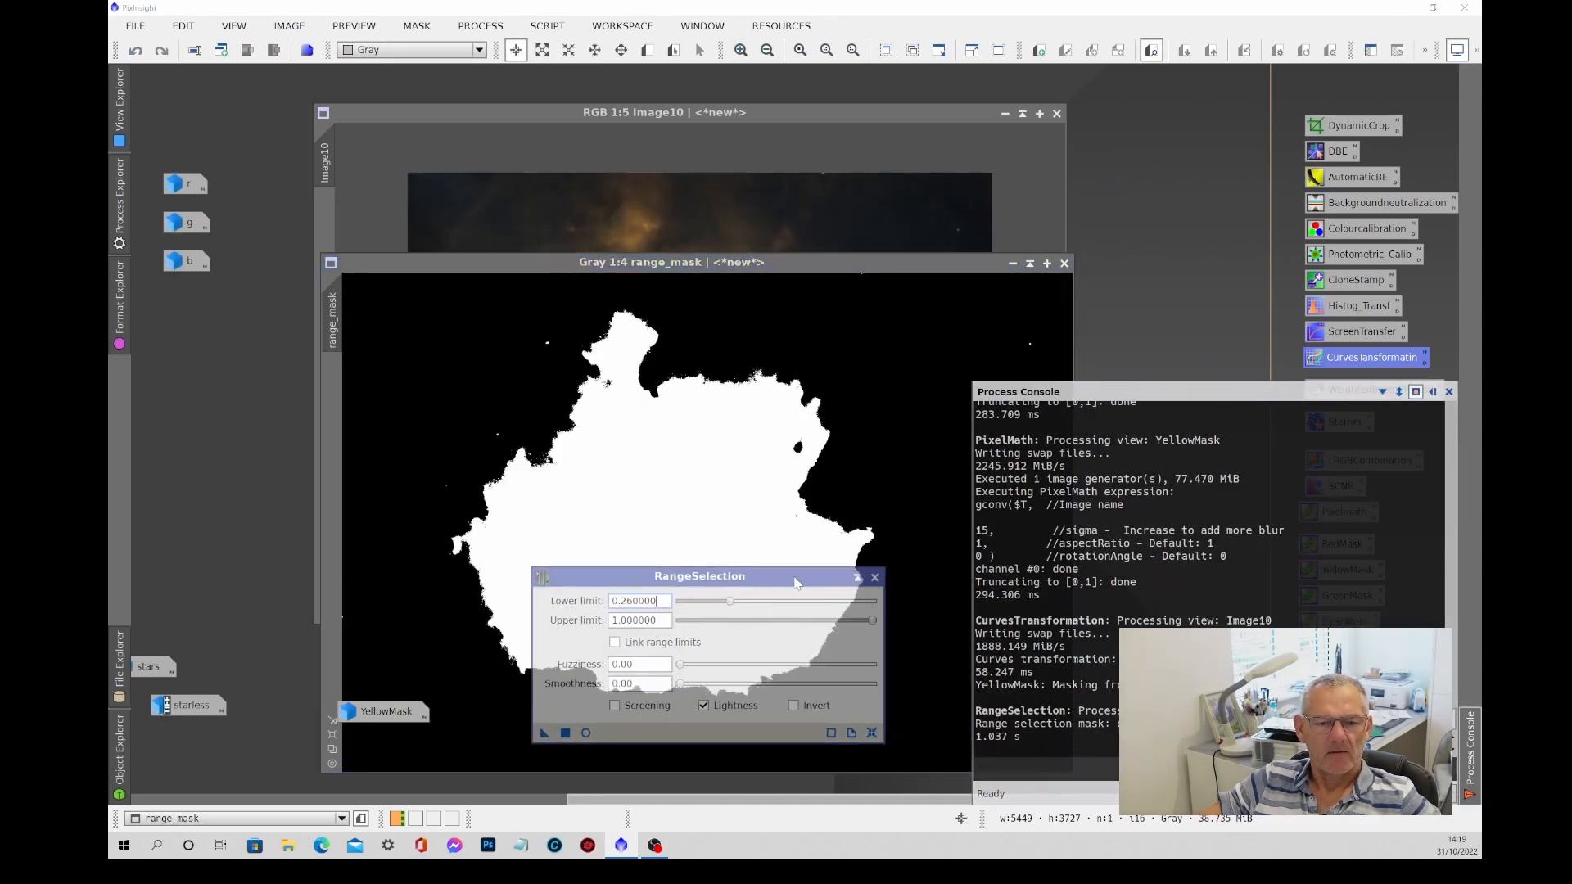
{"action": "left_click", "coordinate": [875, 578]}
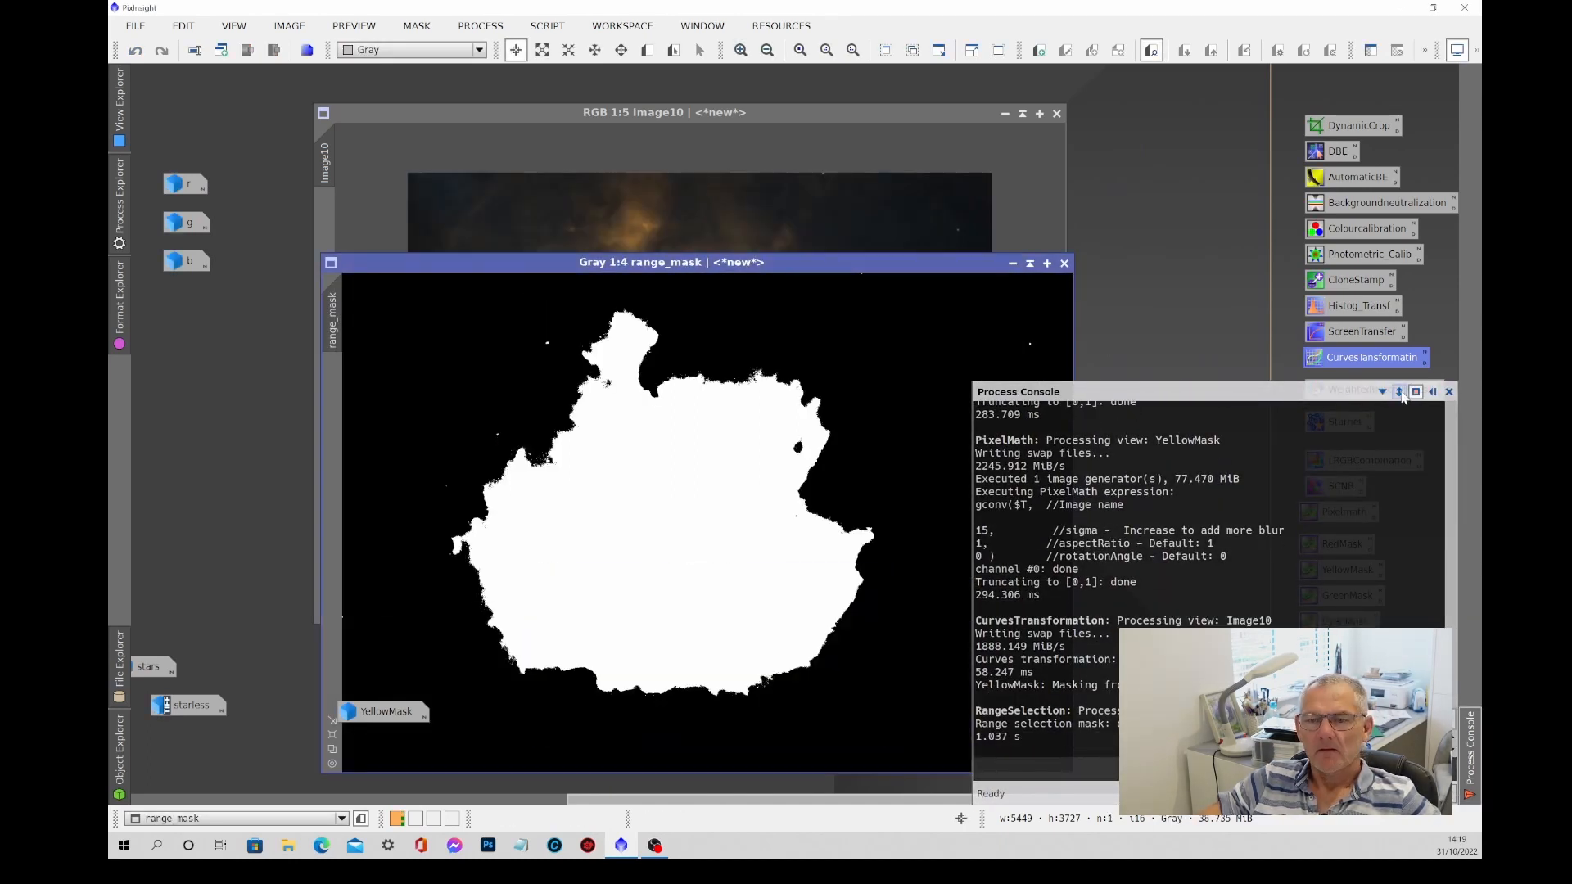
Soften the edges of range_mask by repeatedly applying the saved PixelMath Gaussian blur (gconv, sigma 15) to it.
{"action": "left_click", "coordinate": [1450, 392]}
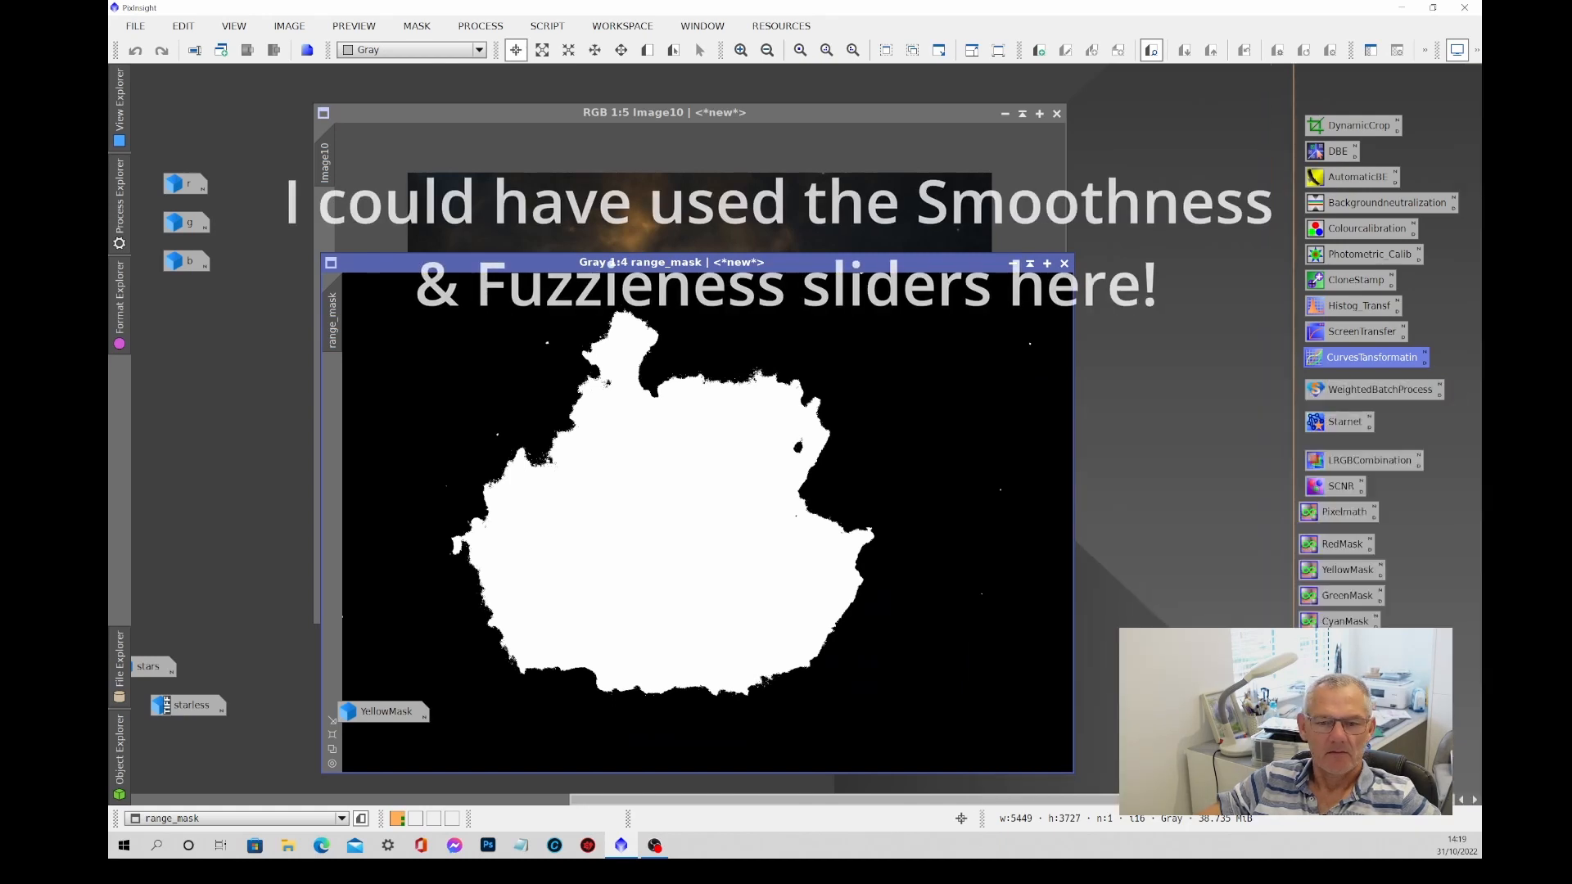
{"action": "left_click_drag", "start_coordinate": [1342, 706], "coordinate": [700, 634]}
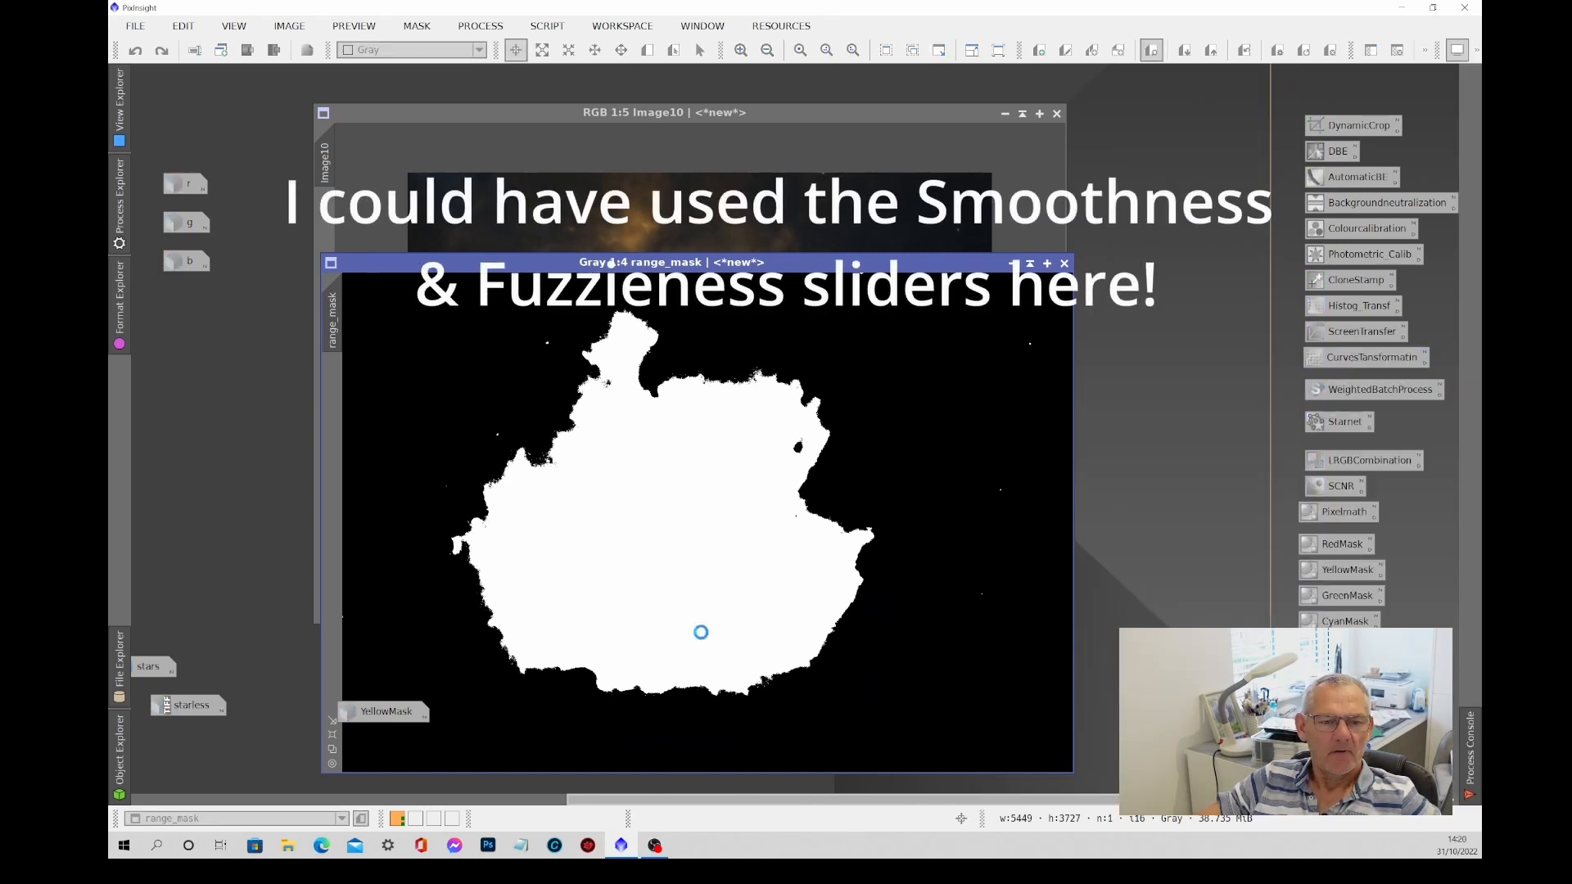
{"action": "left_click_drag", "start_coordinate": [1342, 706], "coordinate": [678, 538]}
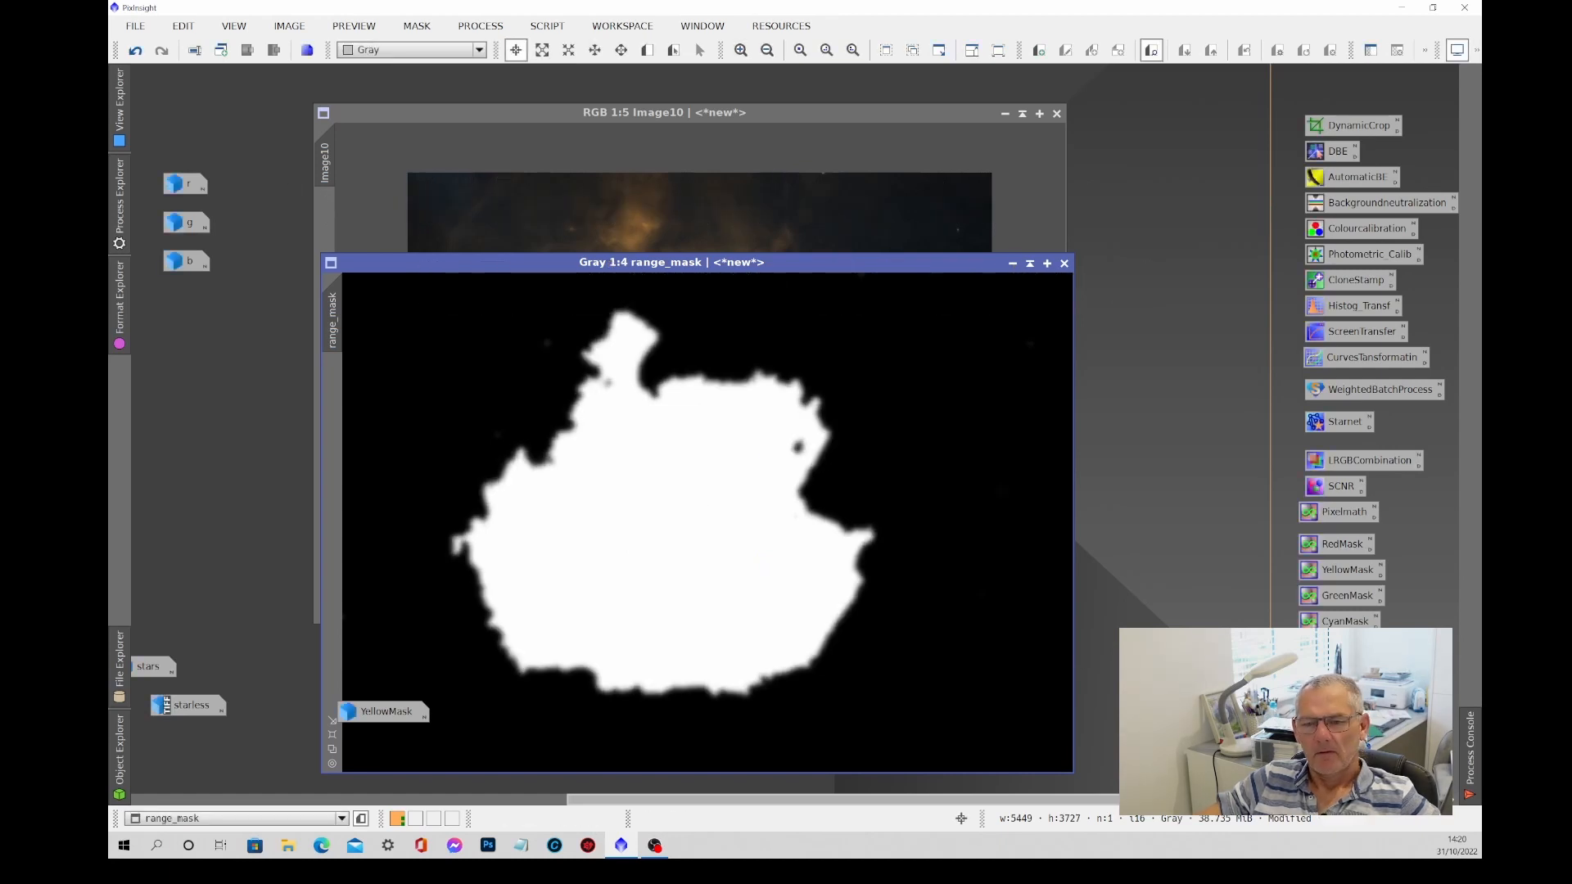
{"action": "left_click_drag", "start_coordinate": [1343, 706], "coordinate": [677, 582]}
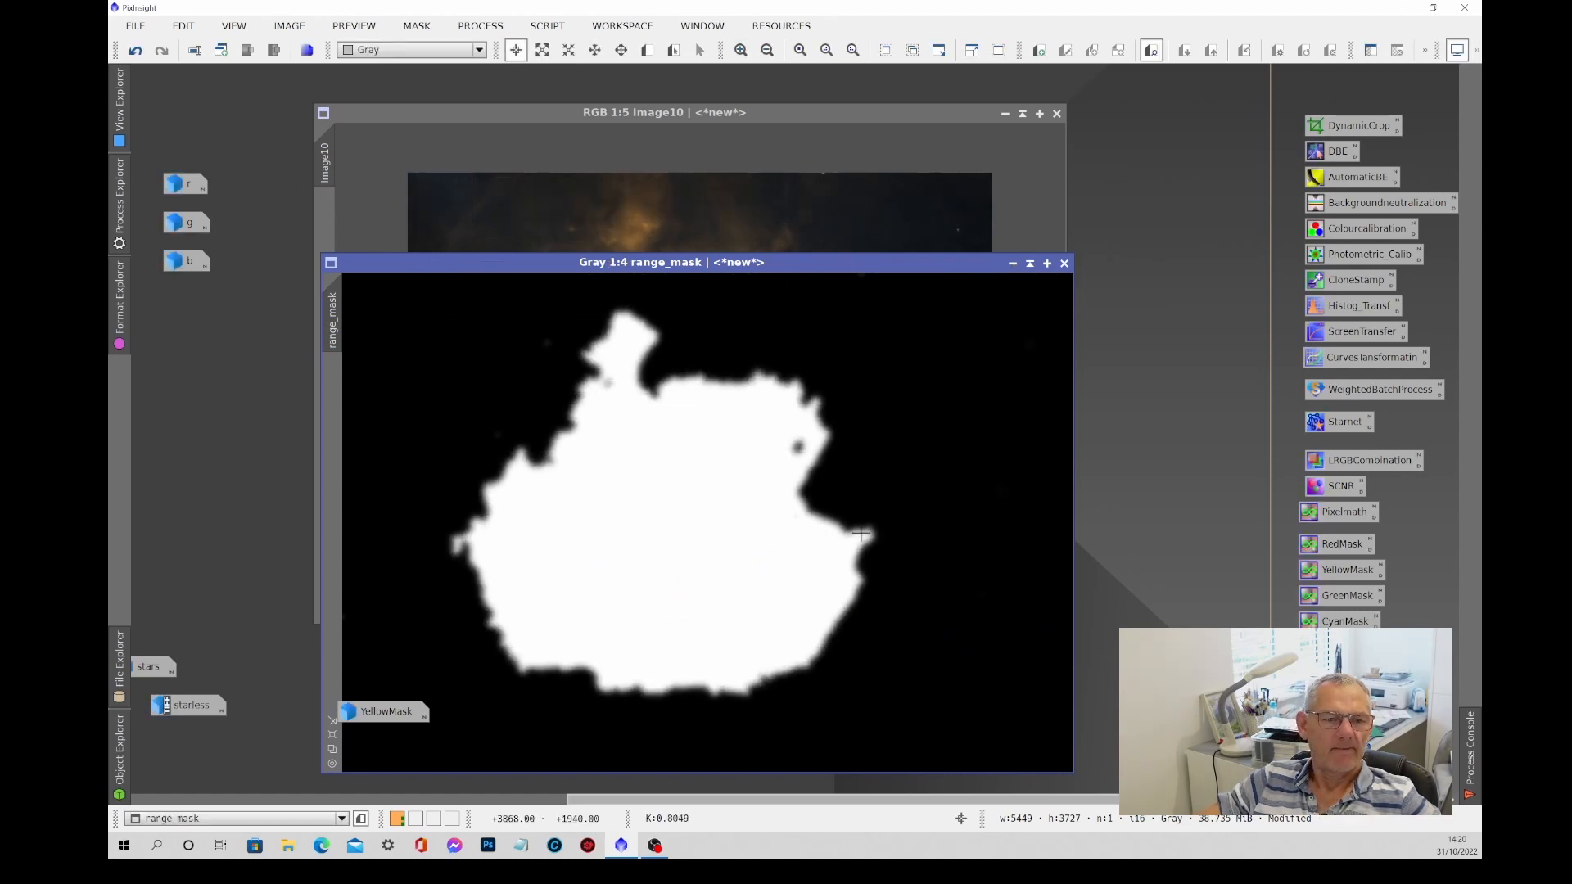
Apply range_mask as the mask on Image10 and iconize the range_mask window.
{"action": "left_click_drag", "start_coordinate": [483, 263], "coordinate": [748, 222]}
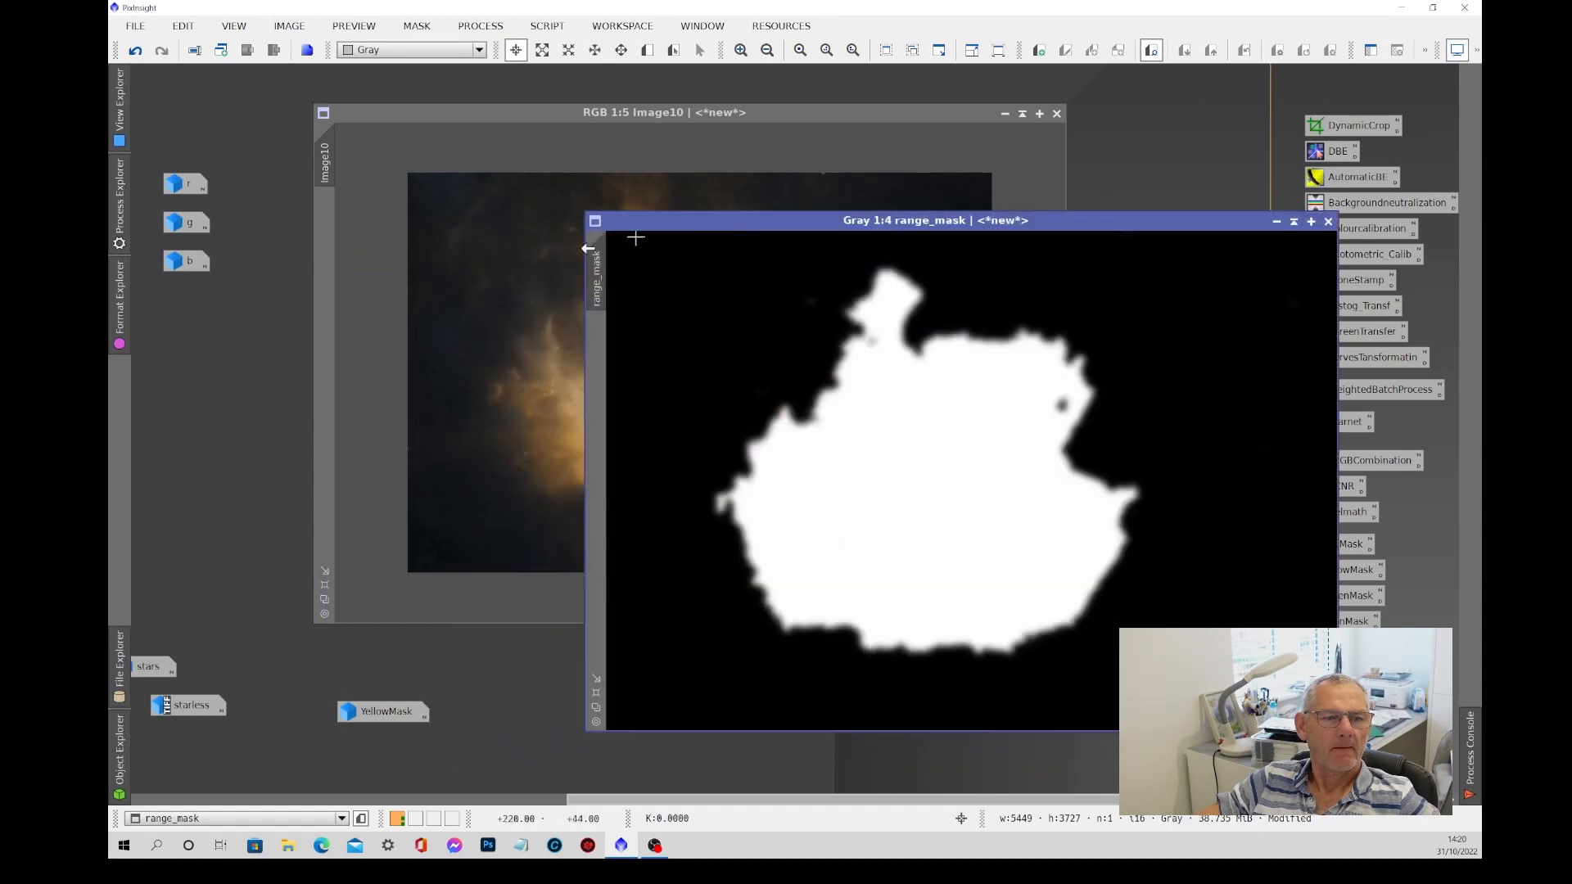
{"action": "left_click_drag", "start_coordinate": [607, 291], "coordinate": [326, 260]}
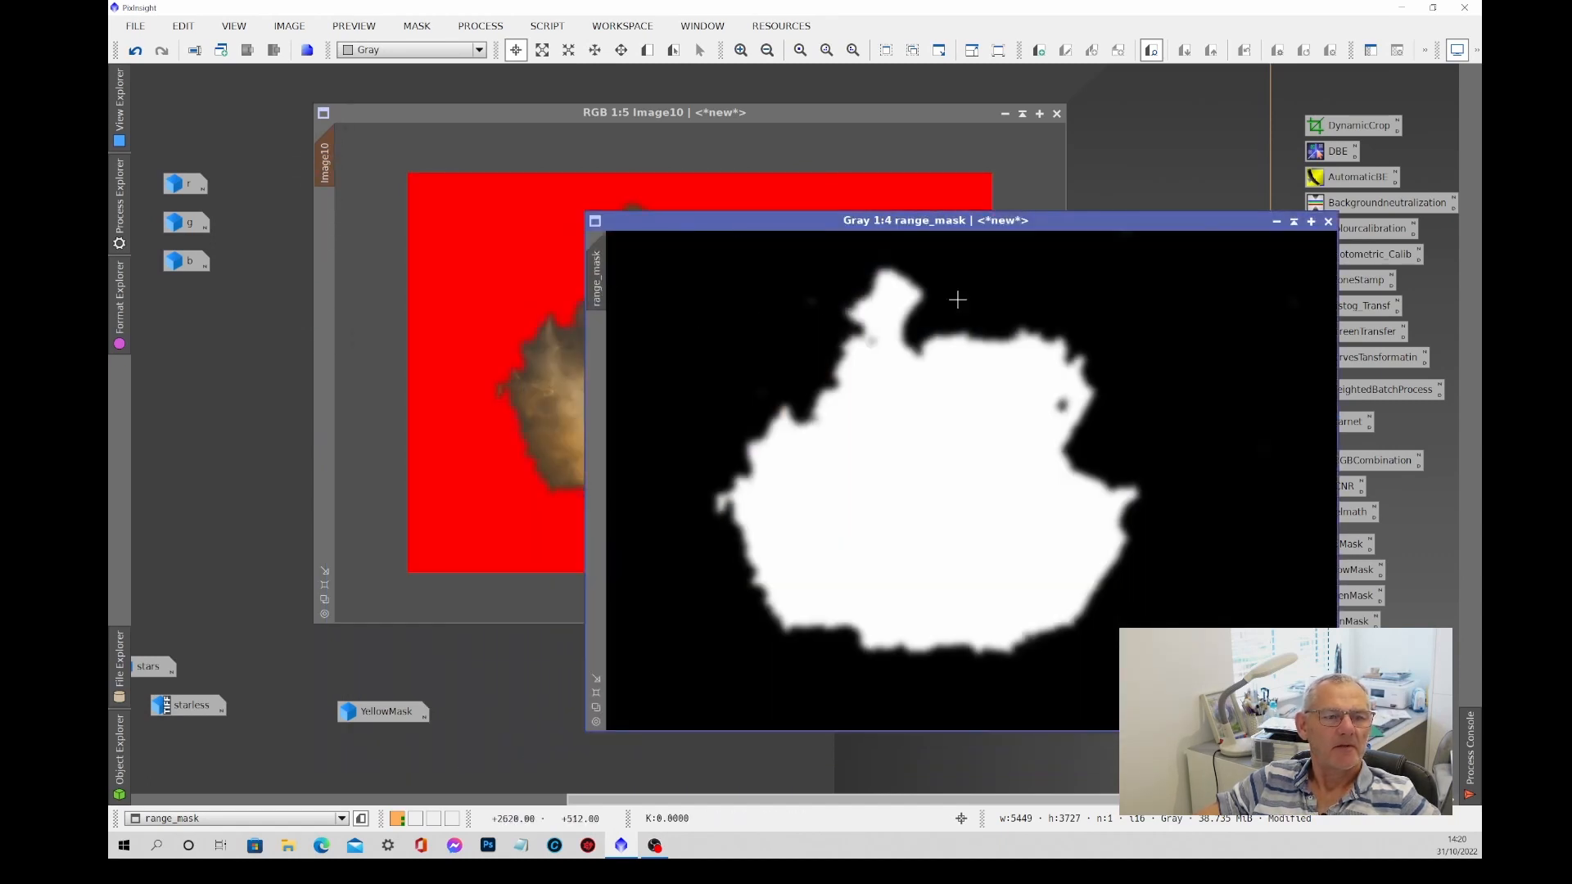
{"action": "left_click", "coordinate": [1276, 223]}
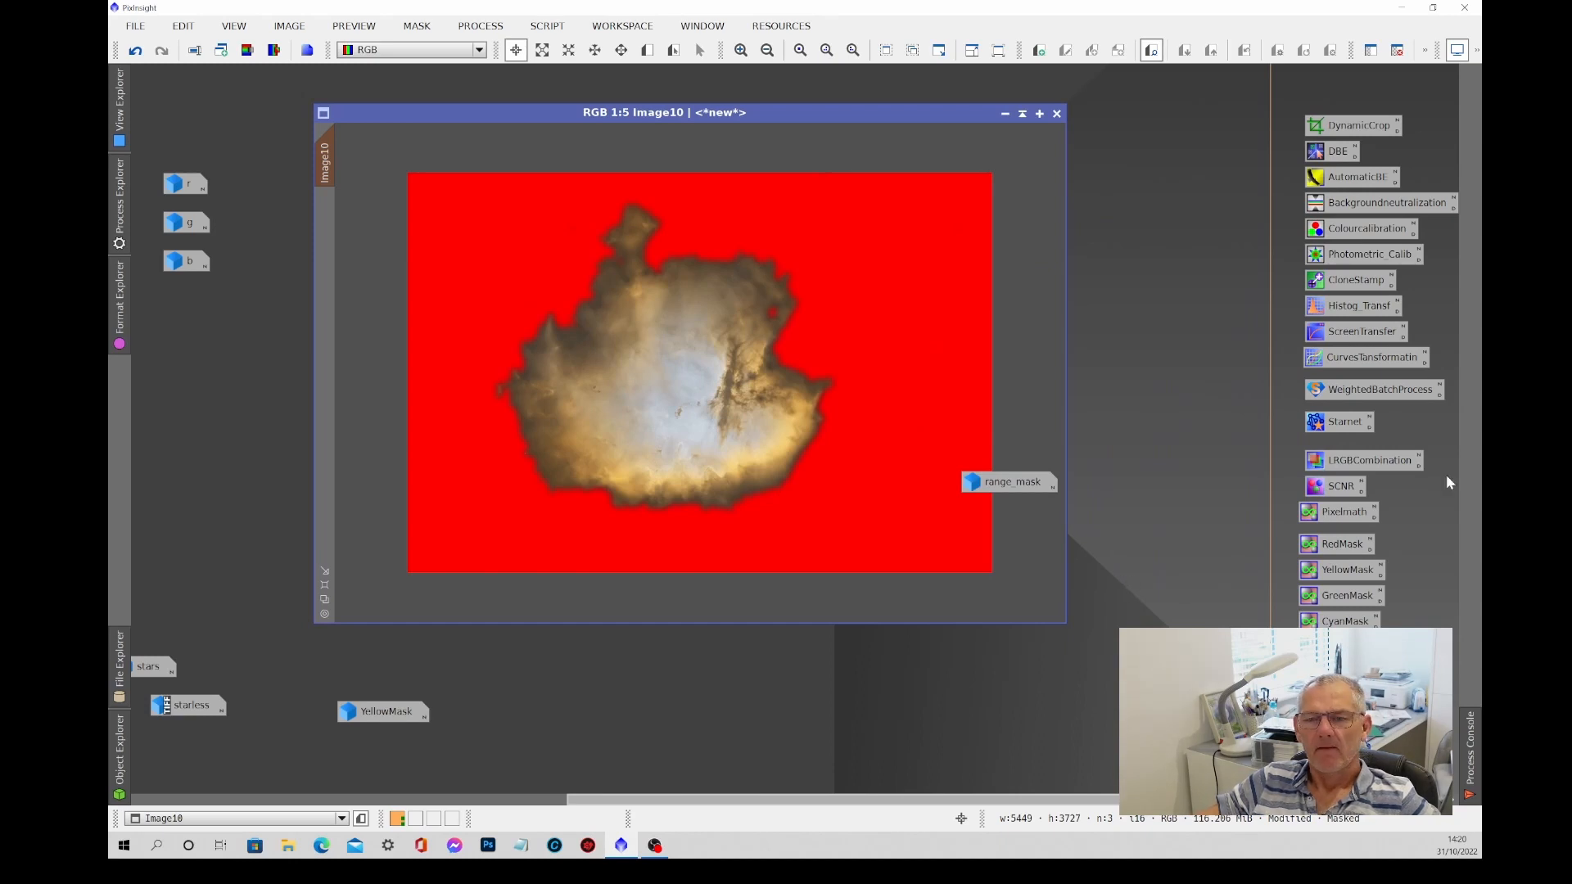
Previewing masked Image10 in CurvesTransformation, shape the blue curve into an S: about 0.79 at 0.64 input and 0.17 at 0.23.
{"action": "left_click", "coordinate": [1362, 360]}
{"action": "double_click", "coordinate": [1365, 361]}
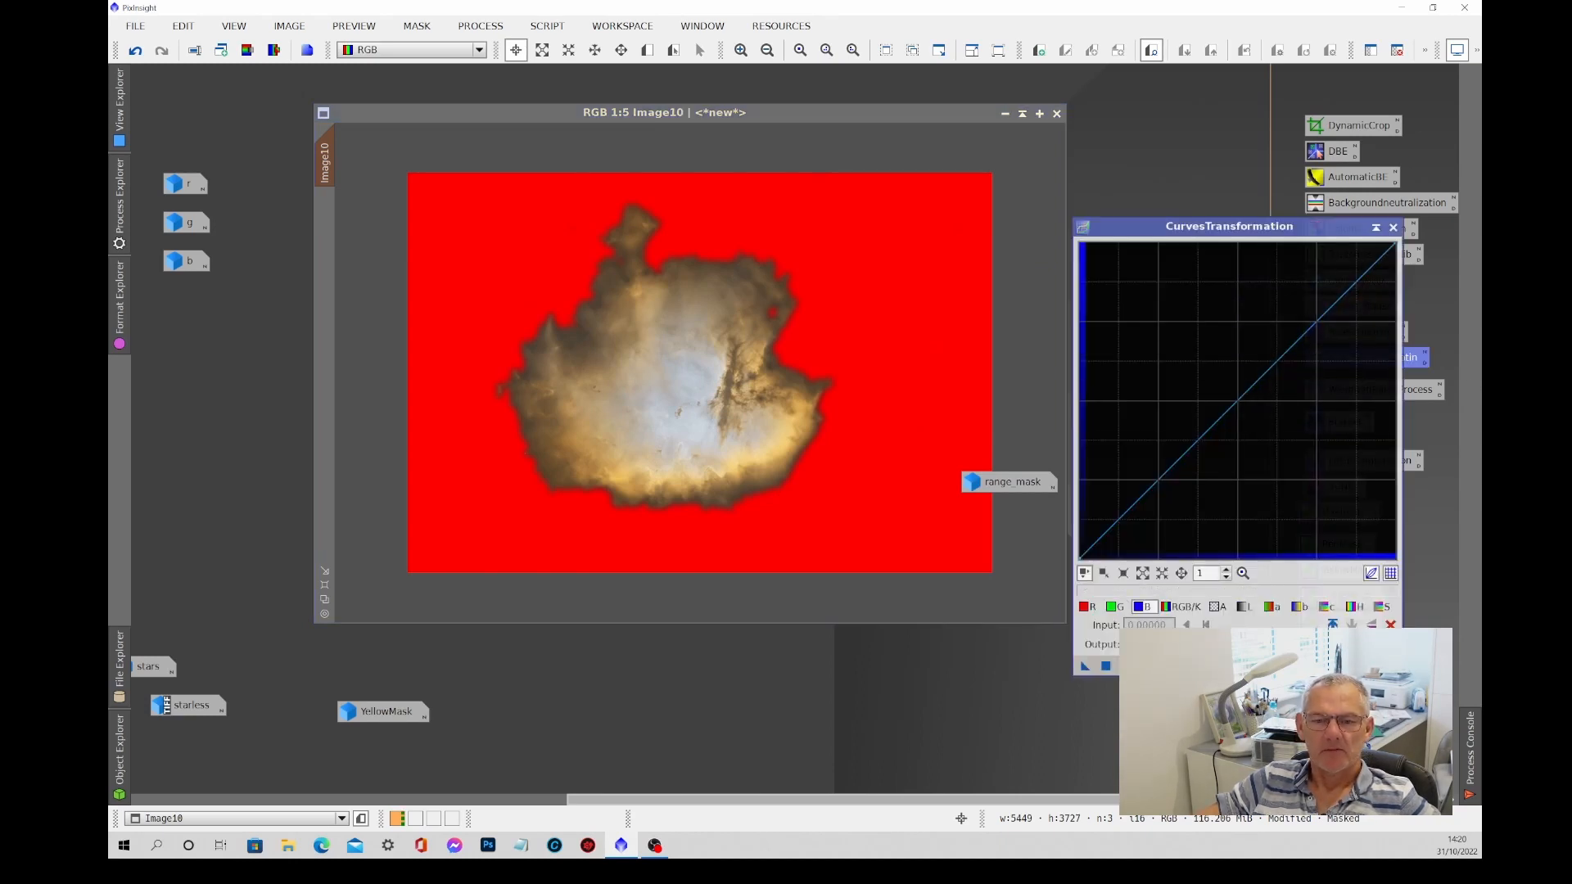
{"action": "left_click", "coordinate": [1145, 665]}
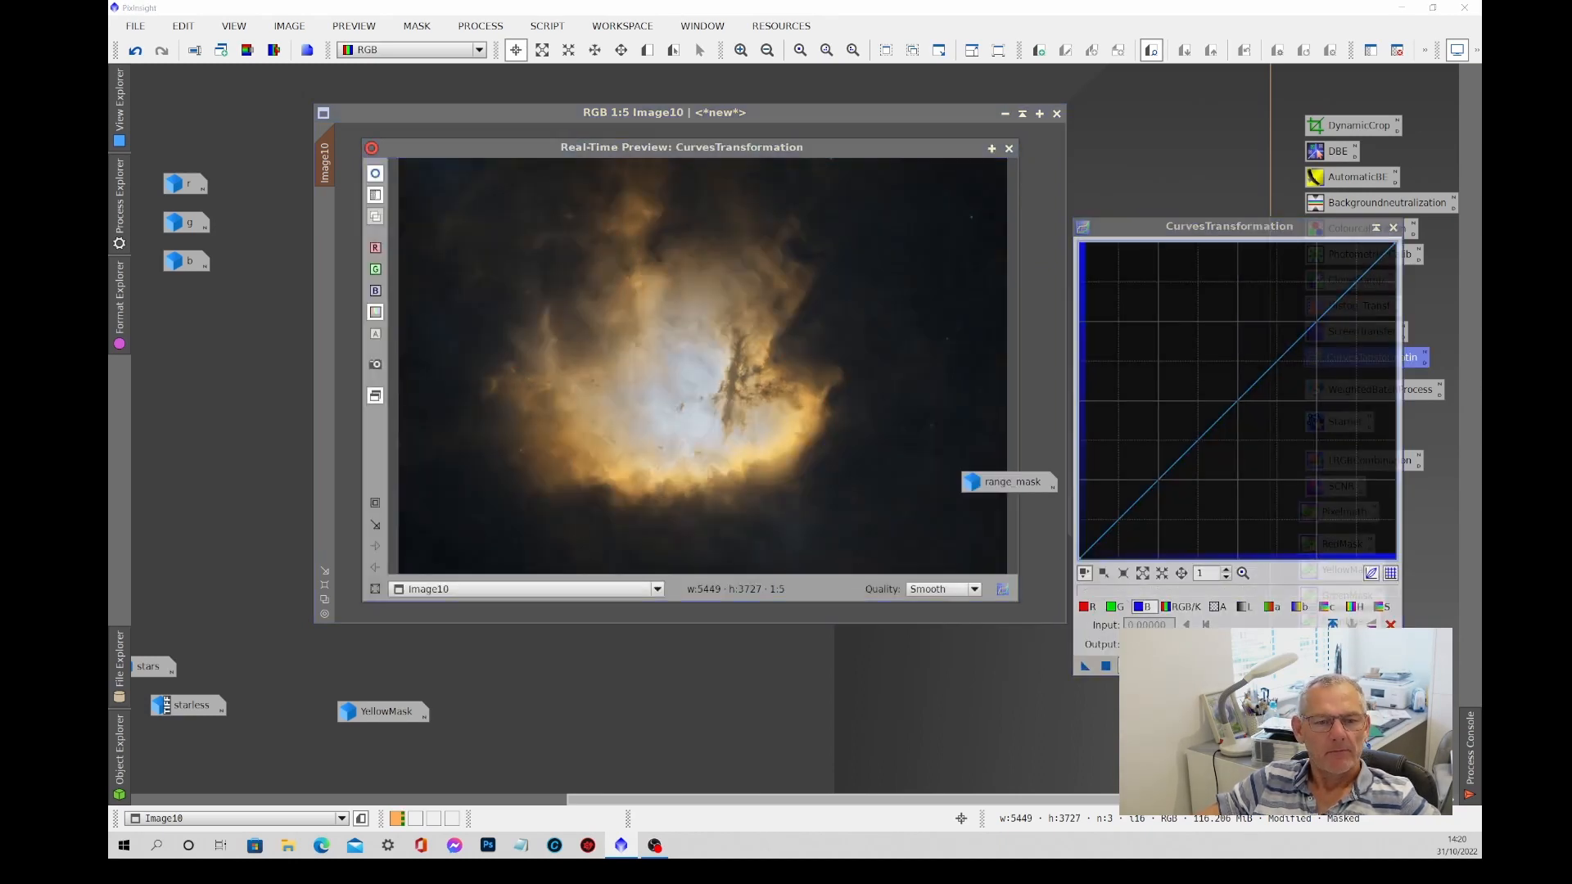
{"action": "left_click_drag", "start_coordinate": [1269, 370], "coordinate": [1285, 288]}
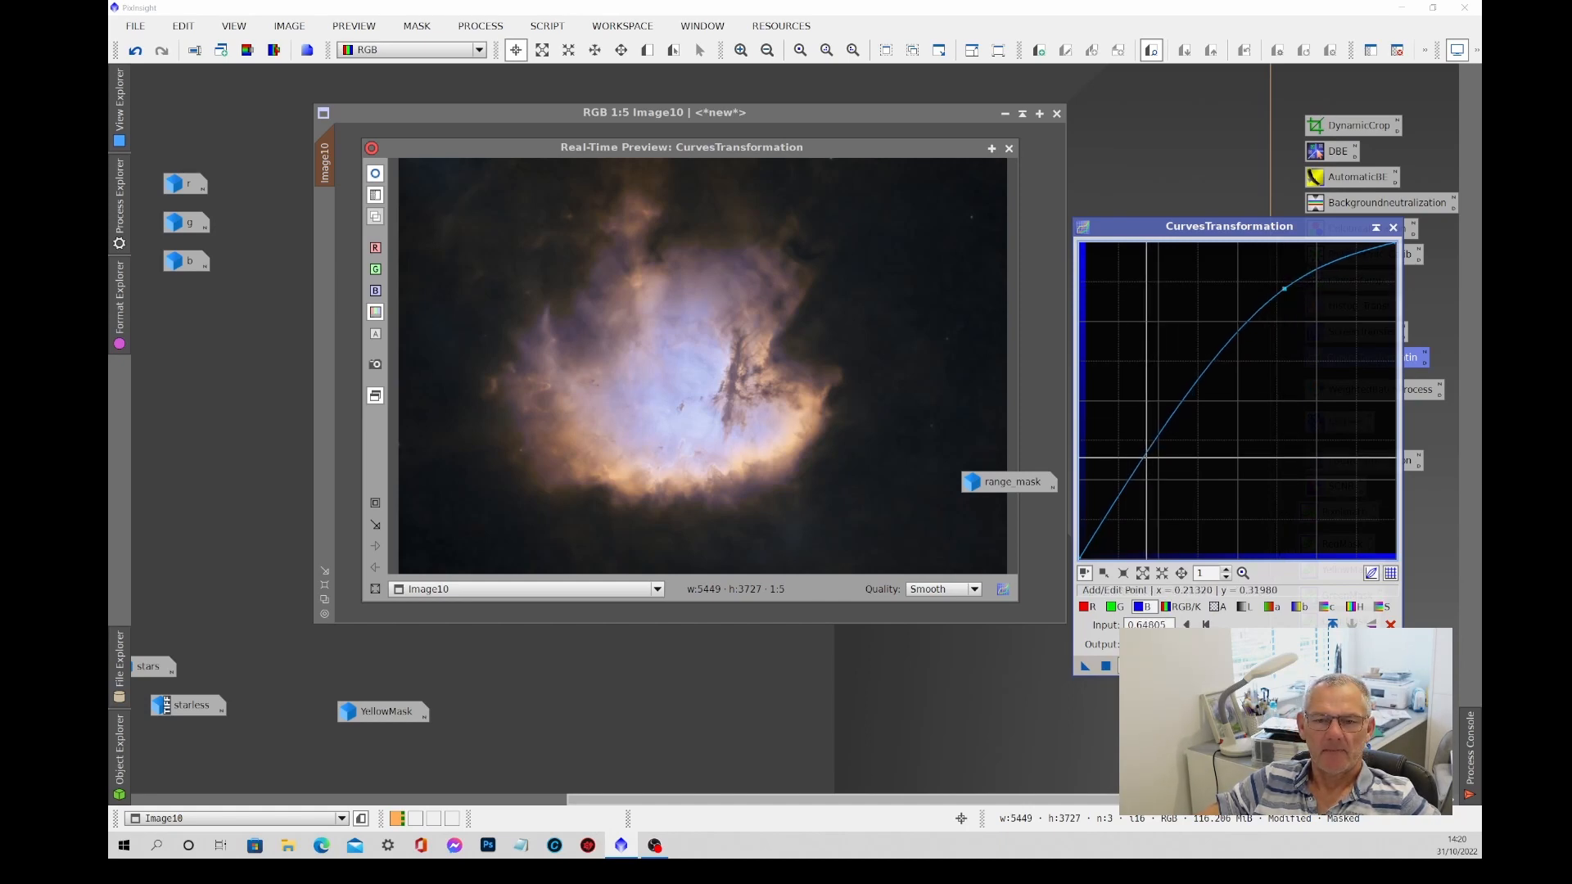
{"action": "left_click", "coordinate": [1147, 461]}
{"action": "left_click_drag", "start_coordinate": [1147, 462], "coordinate": [1147, 502]}
{"action": "left_click_drag", "start_coordinate": [1284, 288], "coordinate": [1282, 310]}
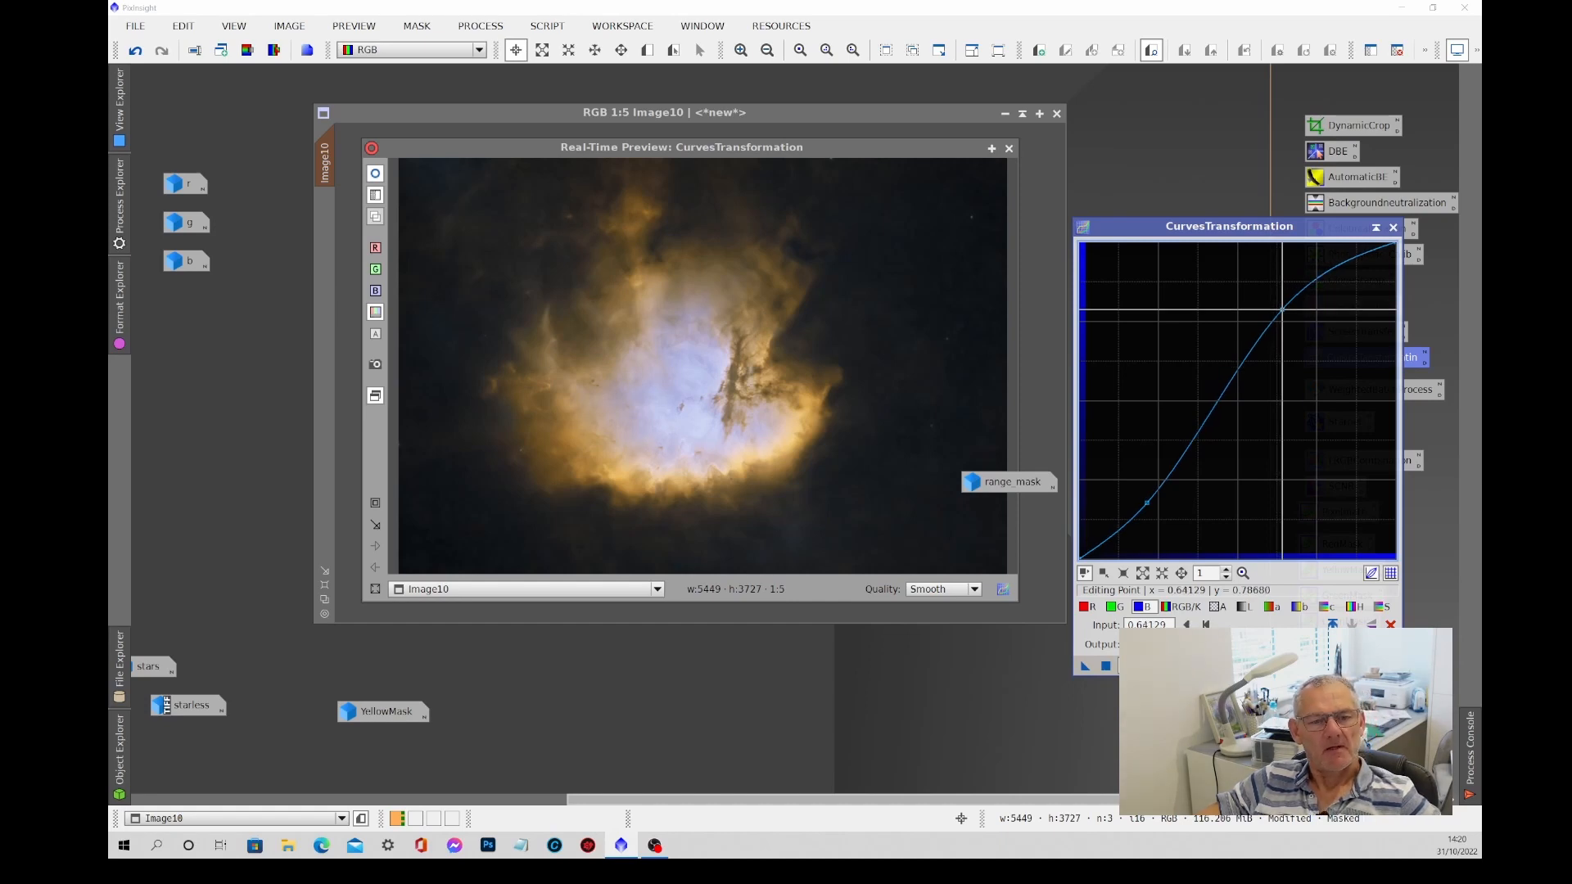
{"action": "left_click_drag", "start_coordinate": [1147, 502], "coordinate": [1151, 506]}
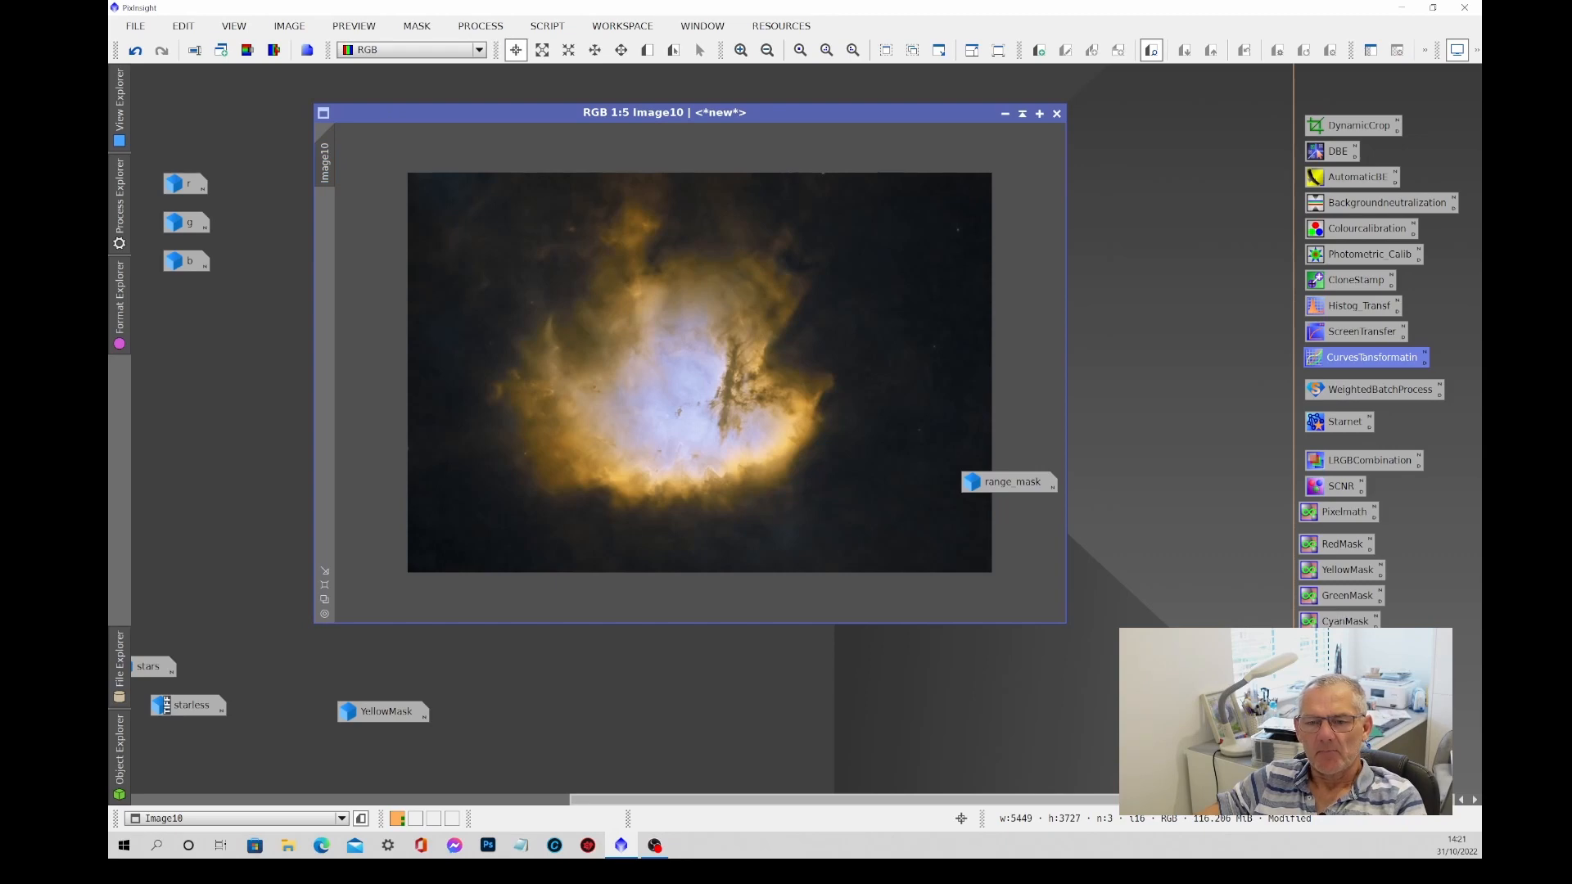
Generate BlueMask from Image10 with the saved Simple Blue Color Mask PixelMath expression, then close PixelMath and the console.
{"action": "double_click", "coordinate": [1342, 647]}
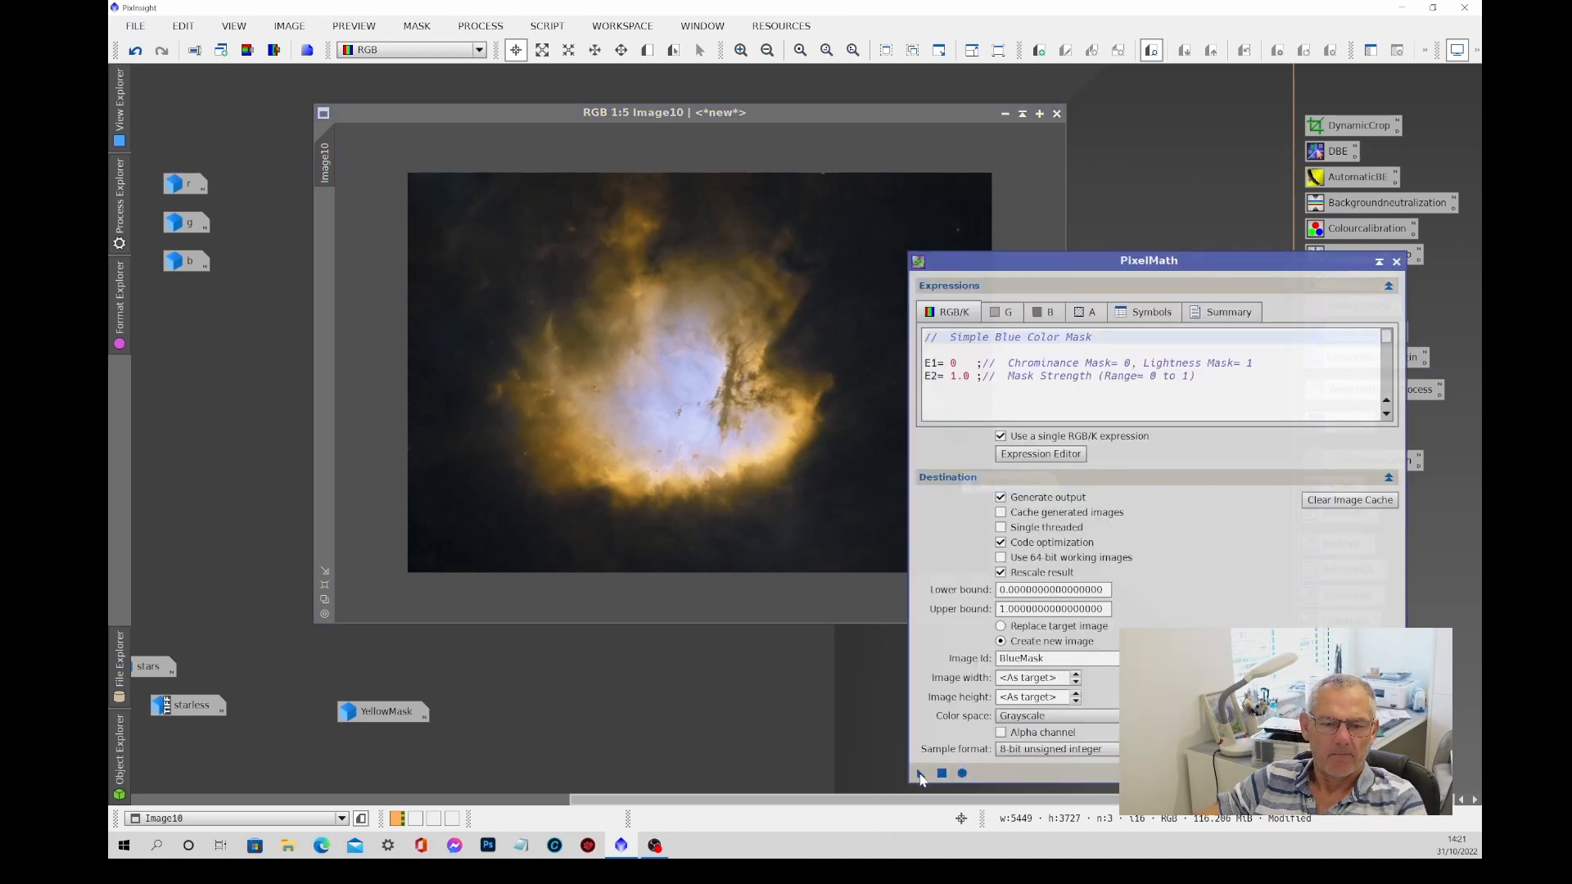
{"action": "left_click_drag", "start_coordinate": [920, 778], "coordinate": [721, 401]}
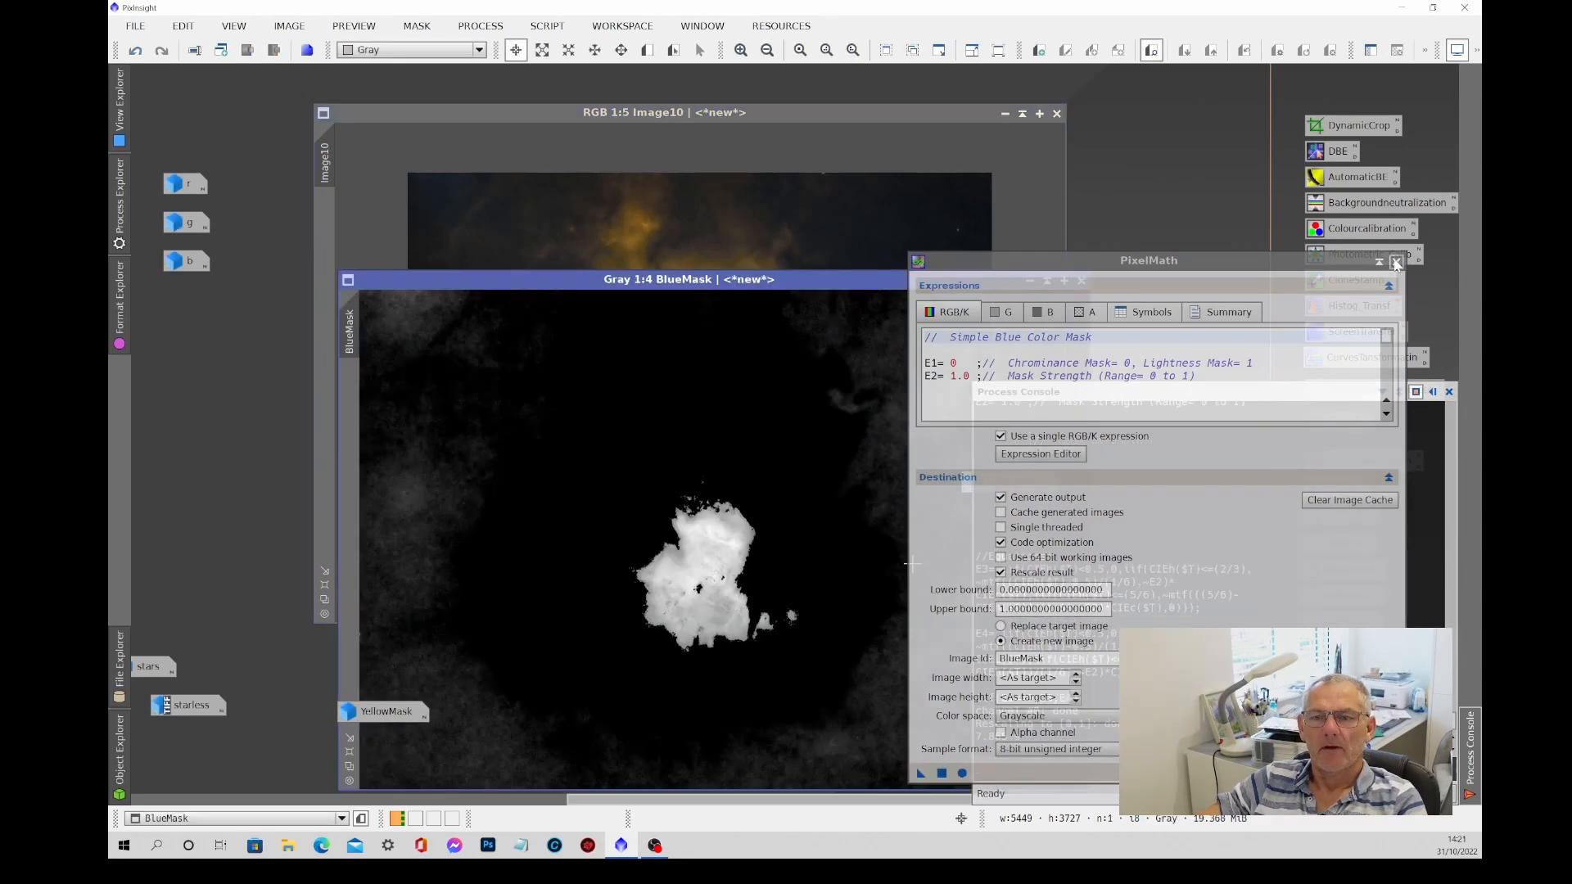
{"action": "left_click", "coordinate": [1449, 391]}
{"action": "left_click_drag", "start_coordinate": [911, 284], "coordinate": [931, 152]}
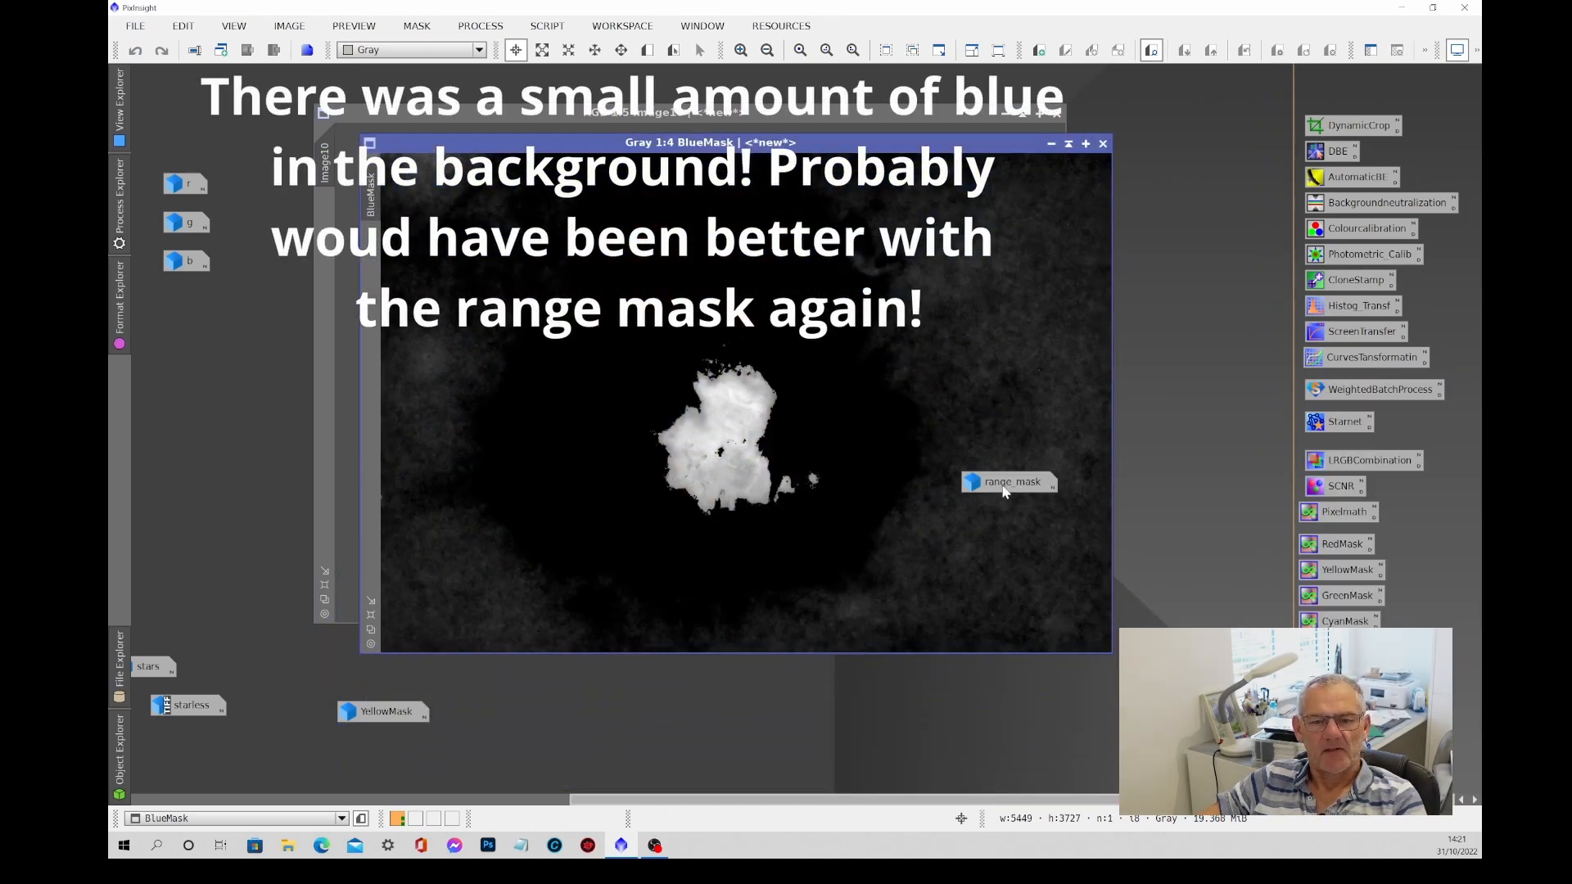
Blur BlueMask with the saved PixelMath convolution, apply it as the mask on Image10 and iconize it.
{"action": "left_click_drag", "start_coordinate": [1008, 483], "coordinate": [761, 463]}
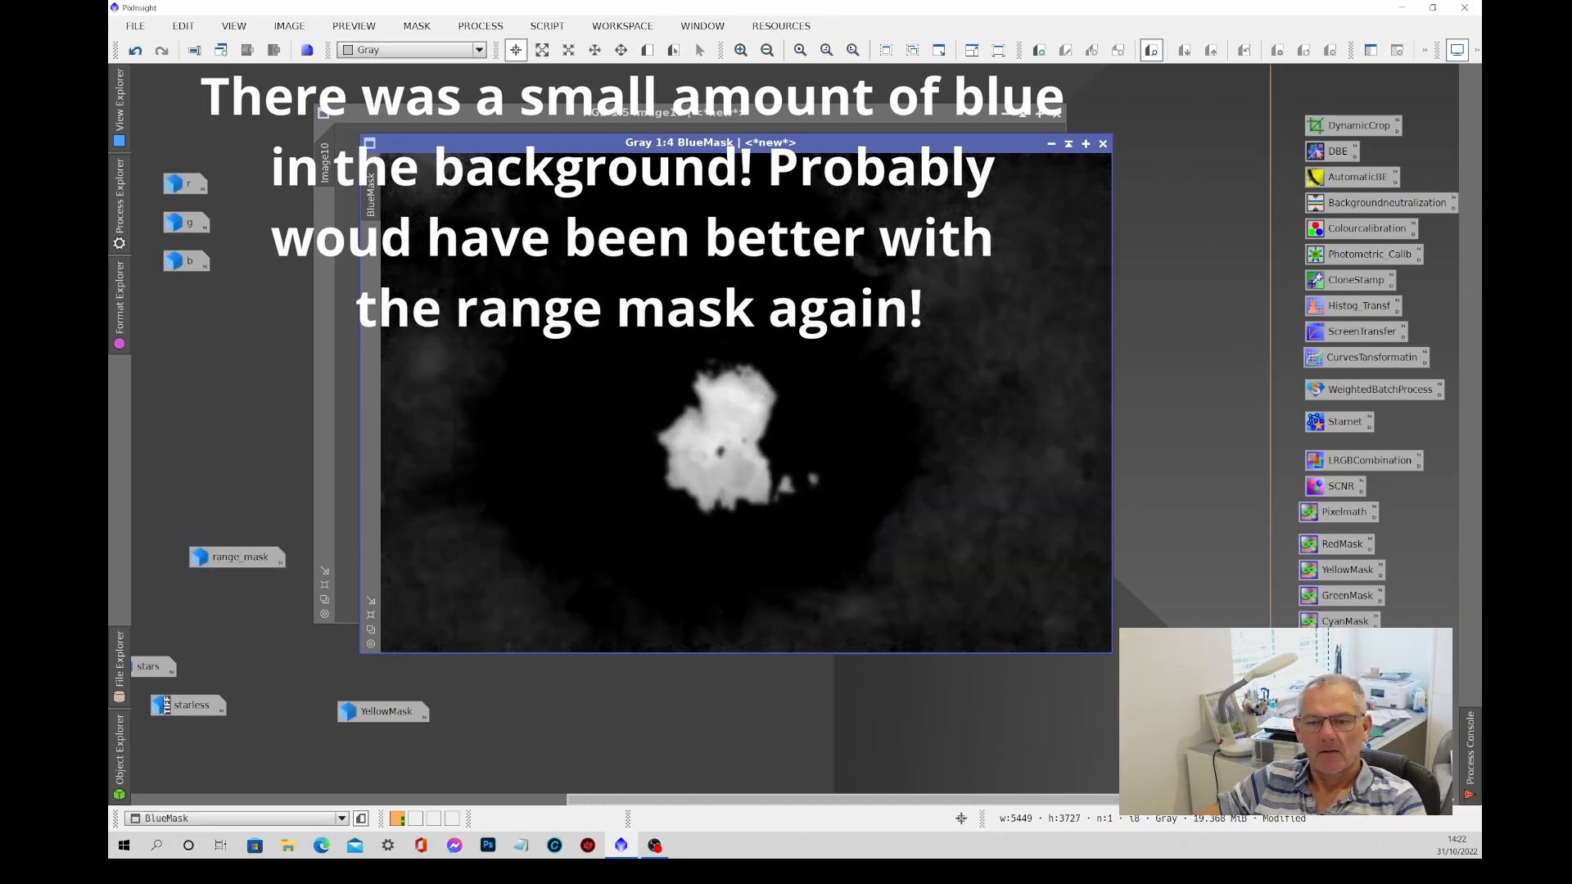
{"action": "left_click_drag", "start_coordinate": [1342, 706], "coordinate": [812, 472]}
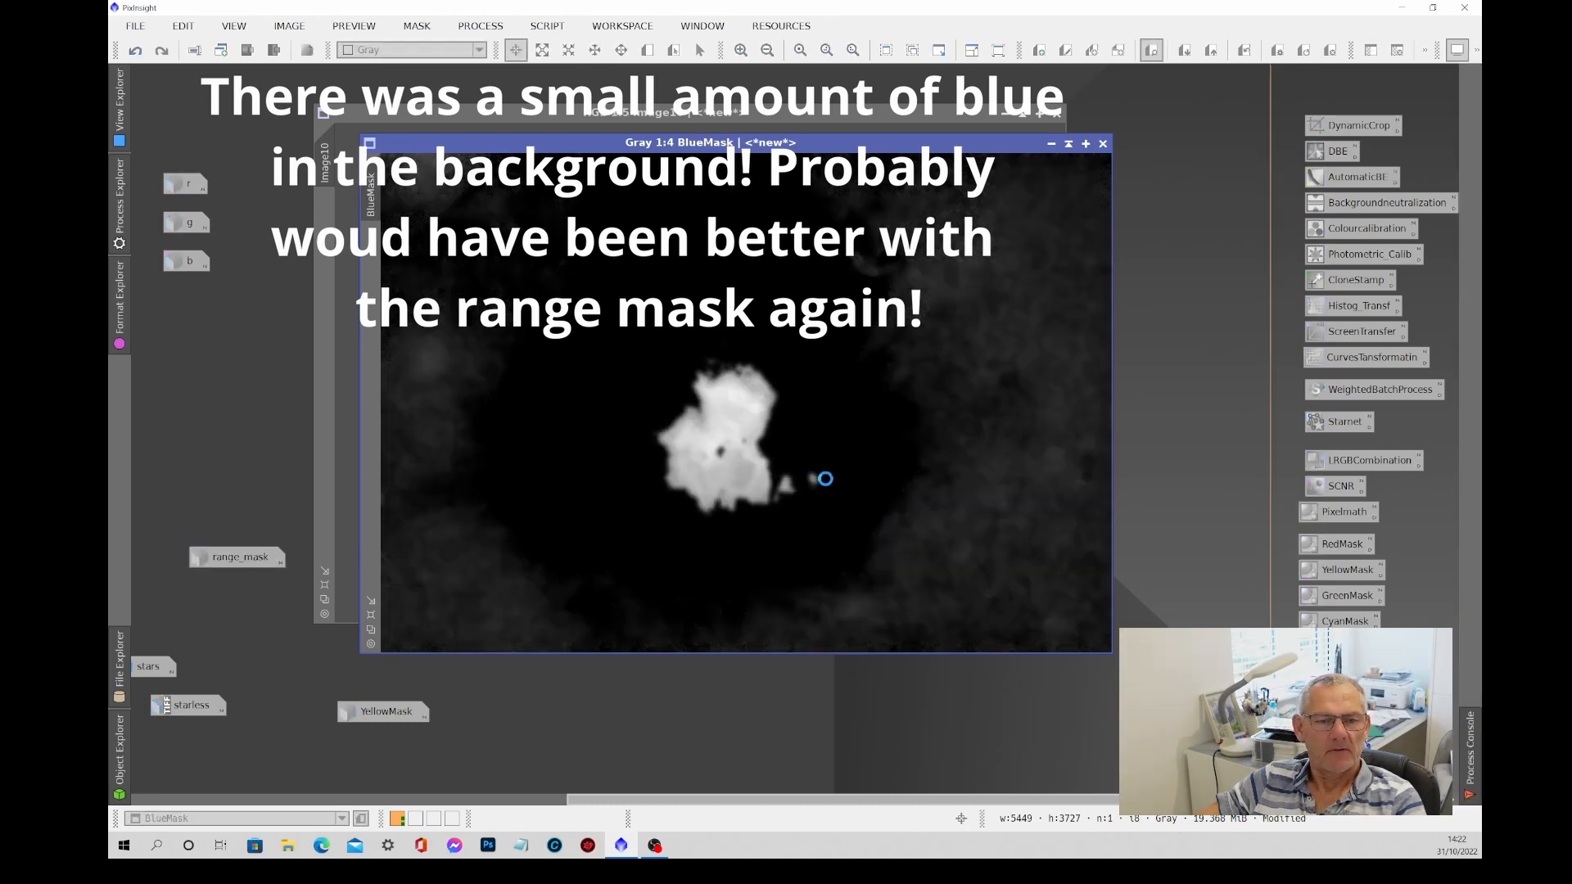
{"action": "left_click_drag", "start_coordinate": [375, 204], "coordinate": [326, 236]}
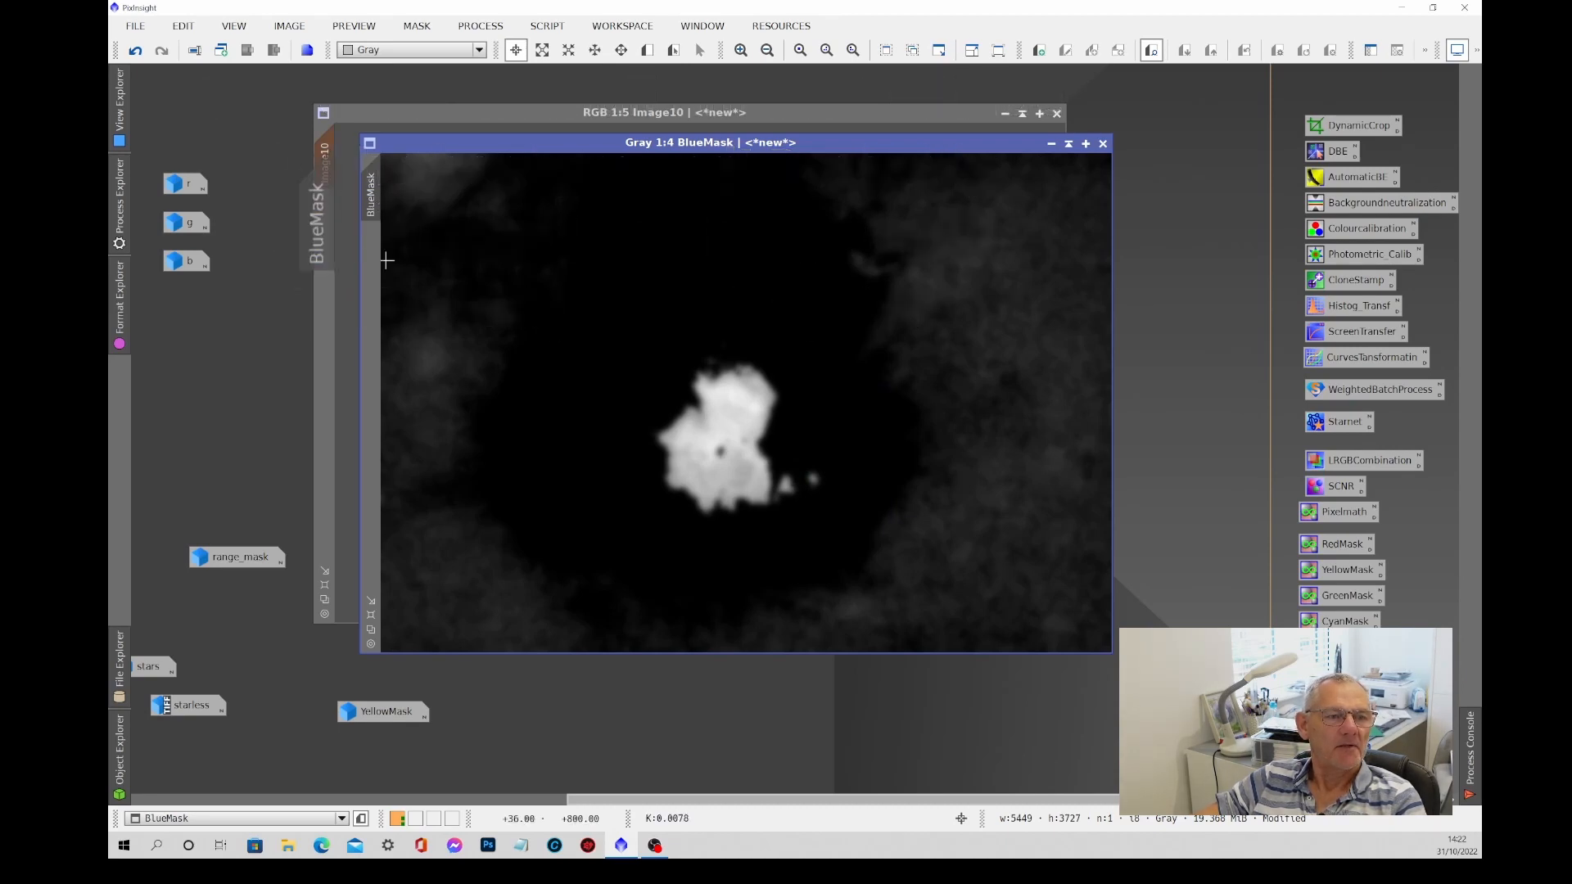
{"action": "left_click", "coordinate": [1053, 145]}
{"action": "left_click_drag", "start_coordinate": [779, 404], "coordinate": [206, 429]}
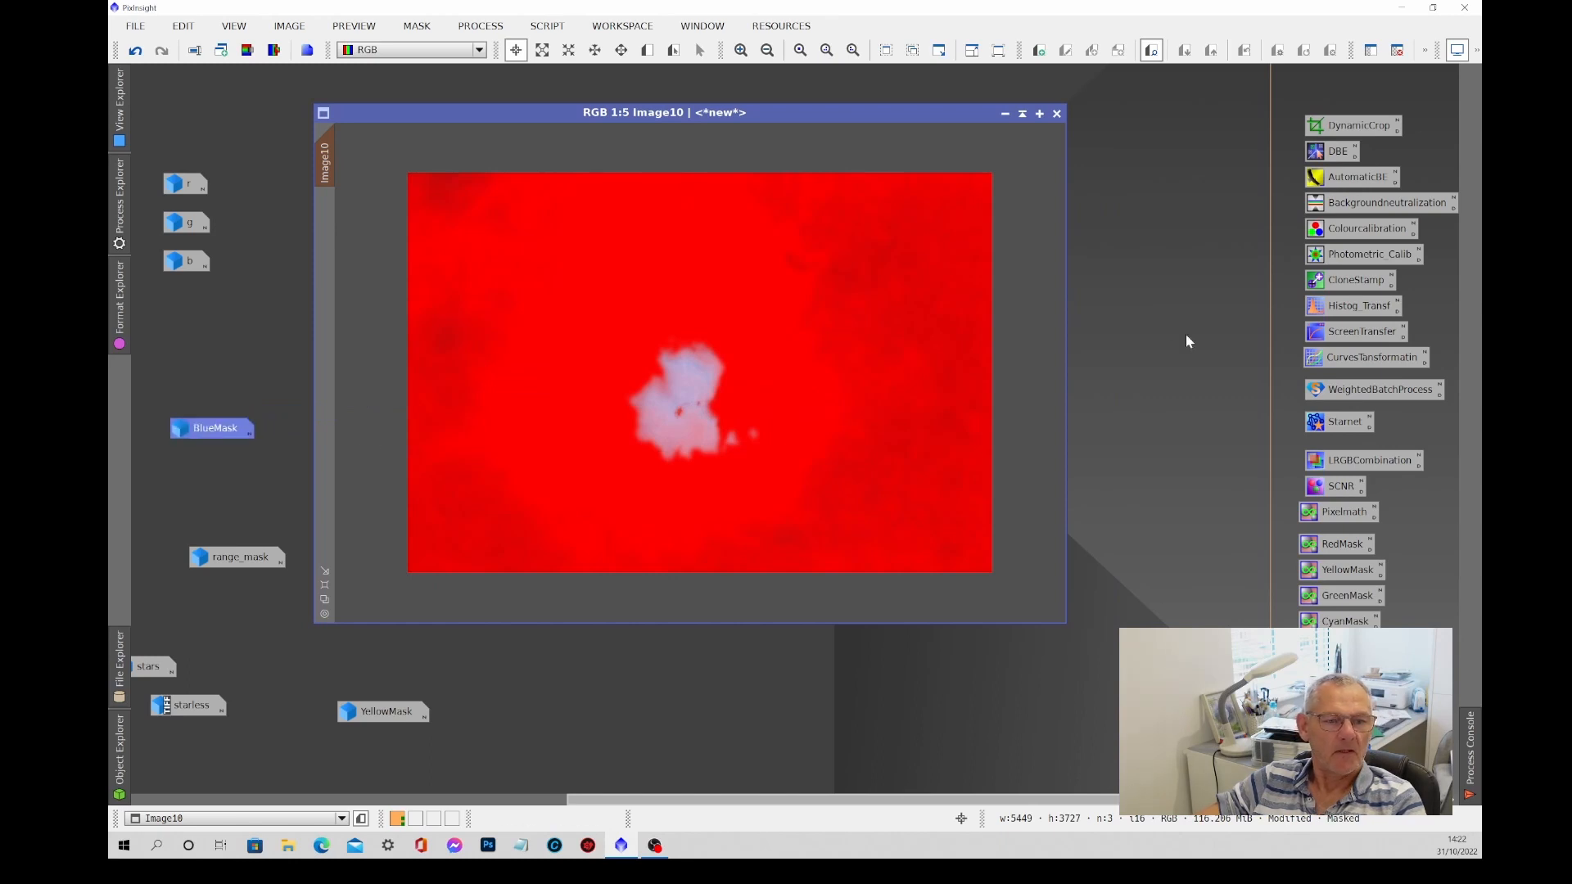
With a real-time preview of masked Image10, raise the blue curve to about 0.77 at 0.47 input and 0.28 at 0.16.
{"action": "double_click", "coordinate": [1367, 358]}
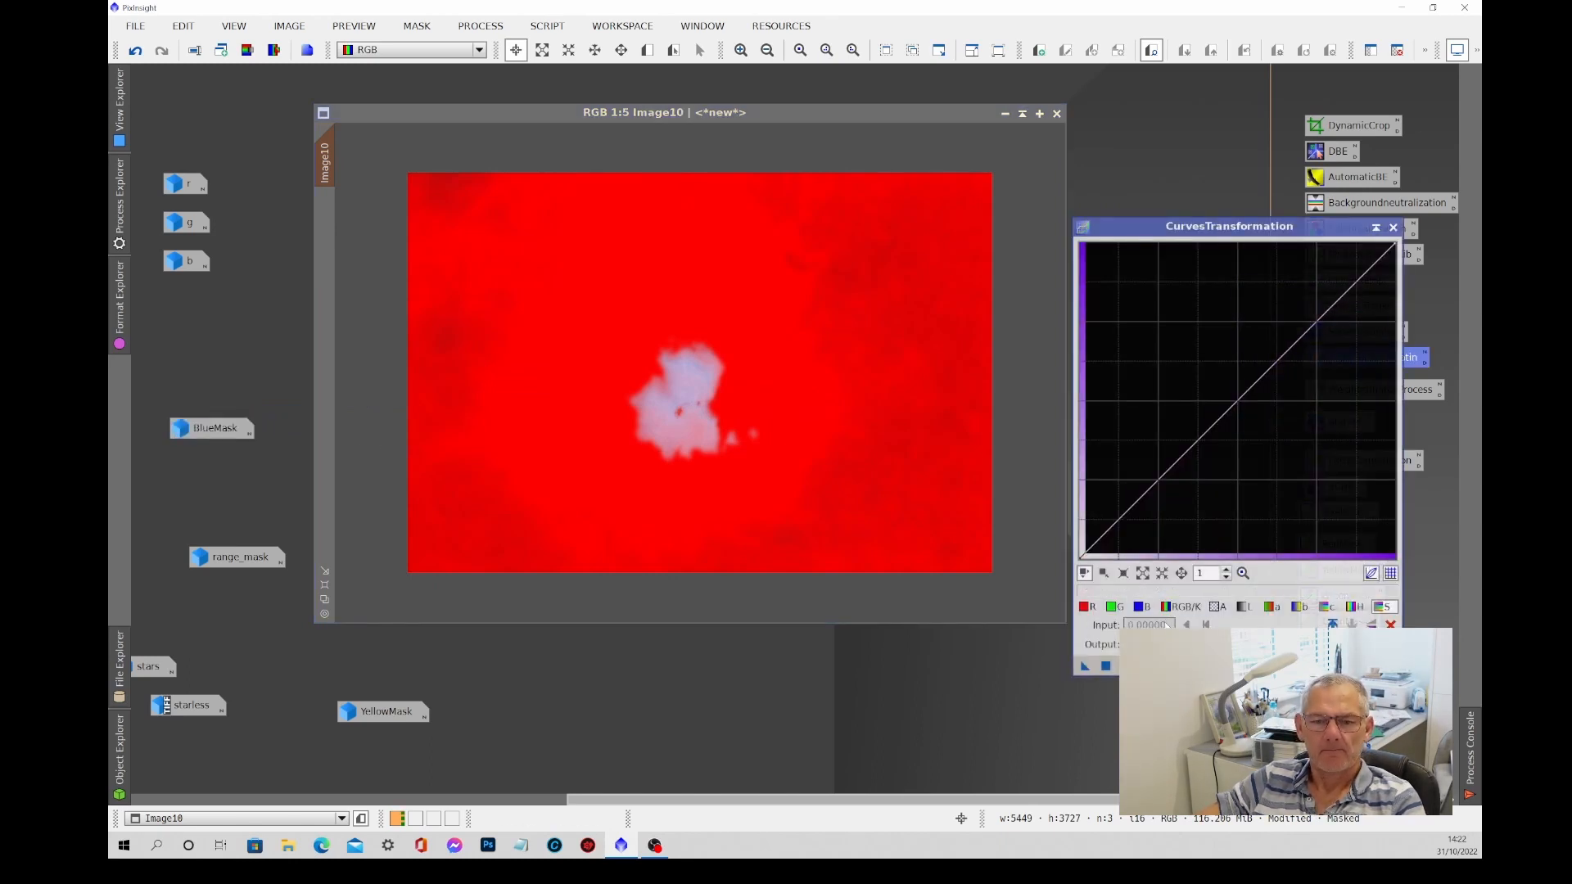
{"action": "left_click", "coordinate": [1126, 667]}
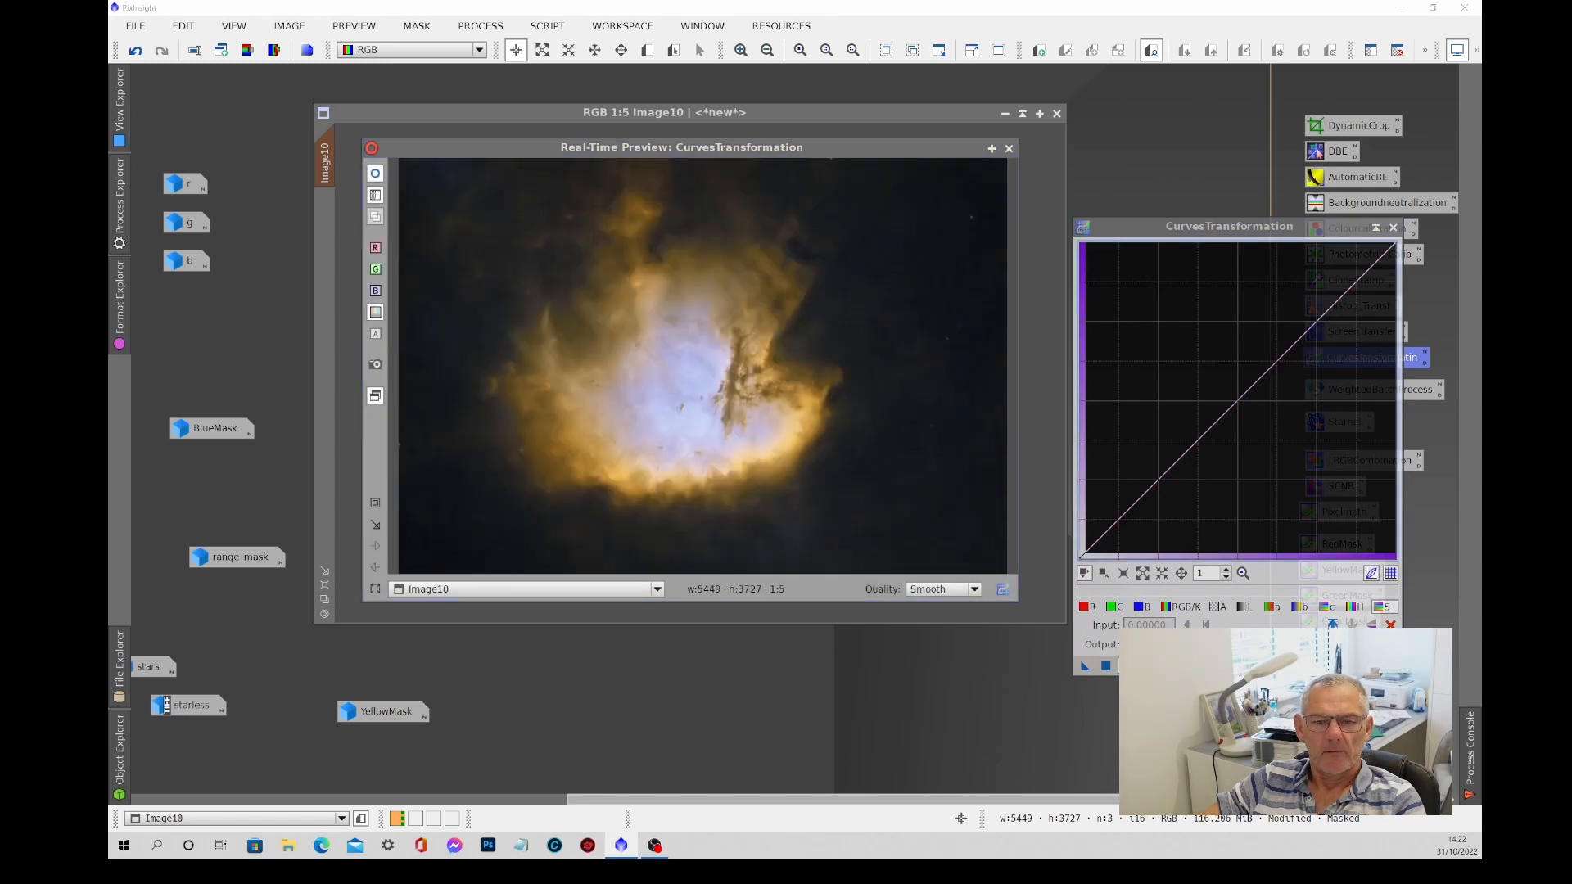
{"action": "left_click", "coordinate": [1137, 610]}
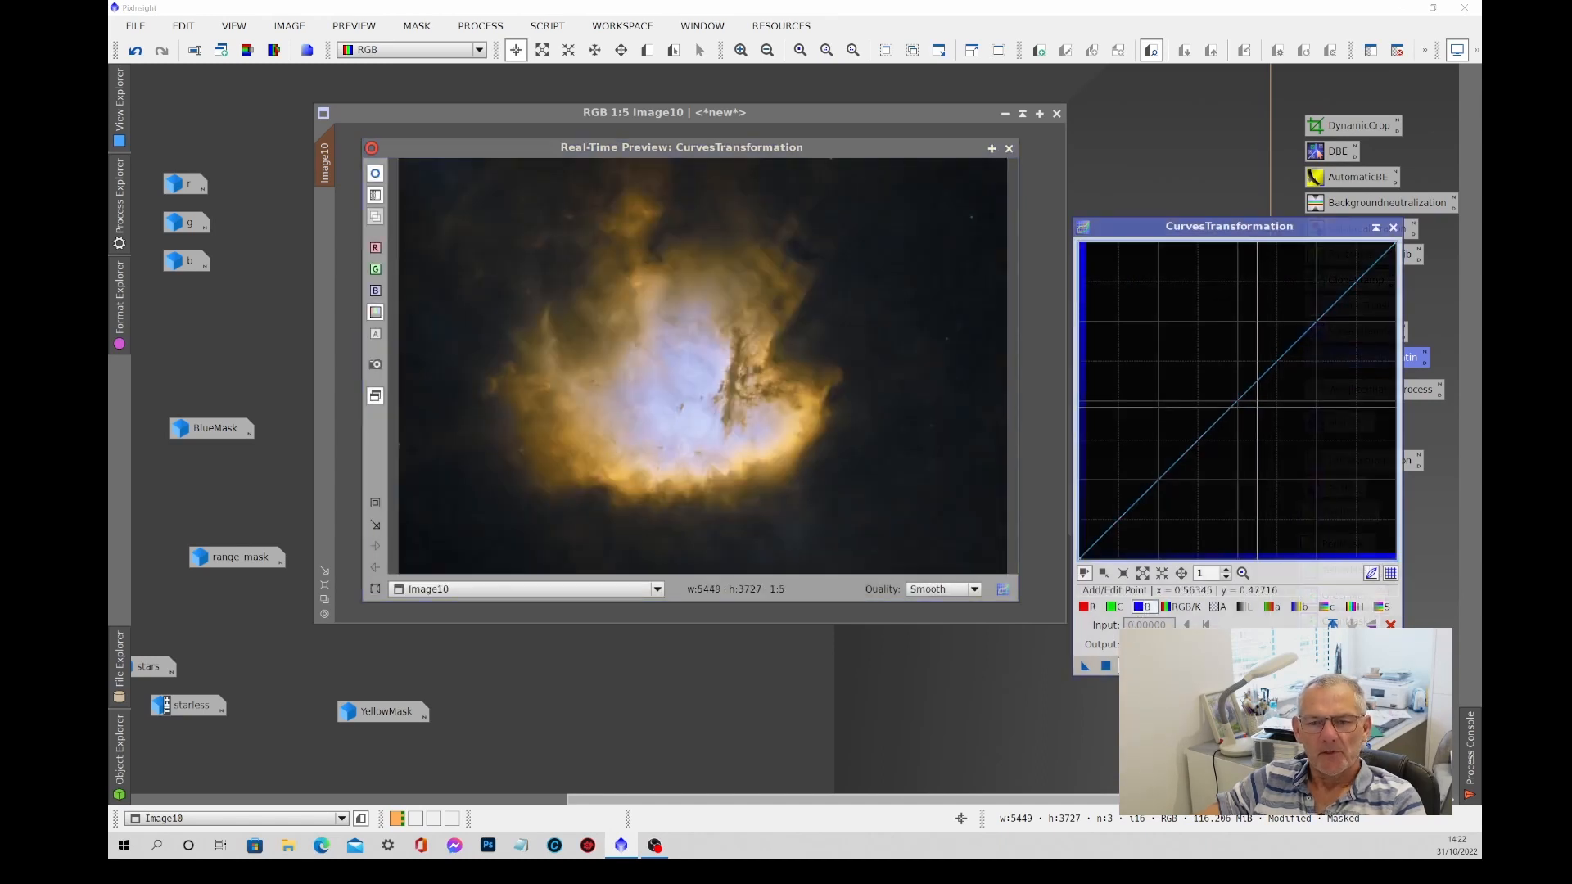
{"action": "left_click_drag", "start_coordinate": [1242, 392], "coordinate": [1228, 315]}
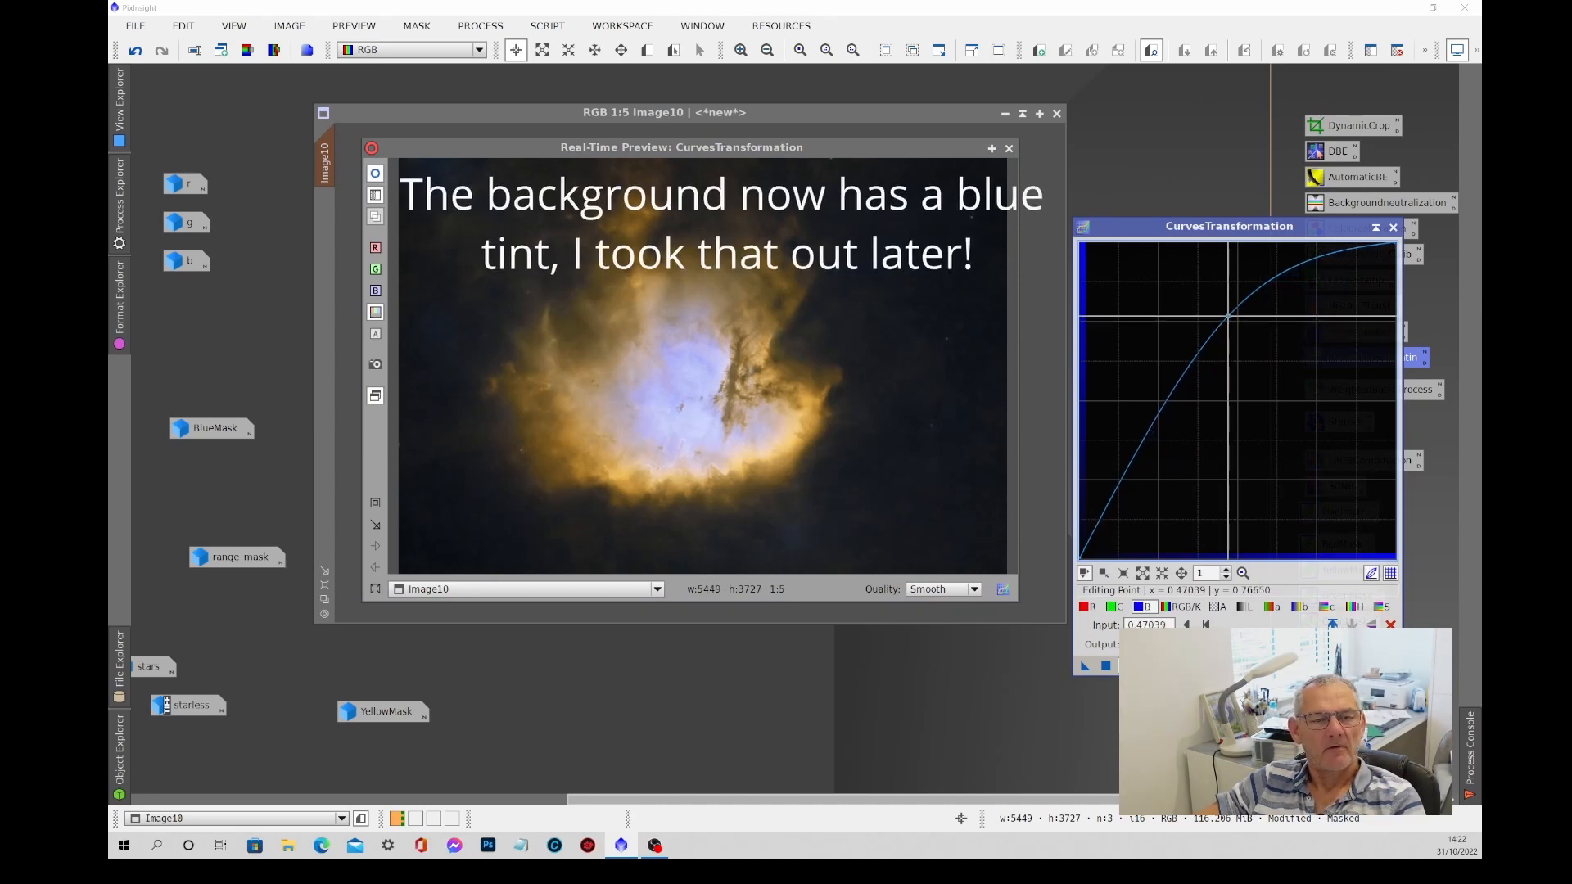
{"action": "left_click_drag", "start_coordinate": [1134, 463], "coordinate": [1130, 471]}
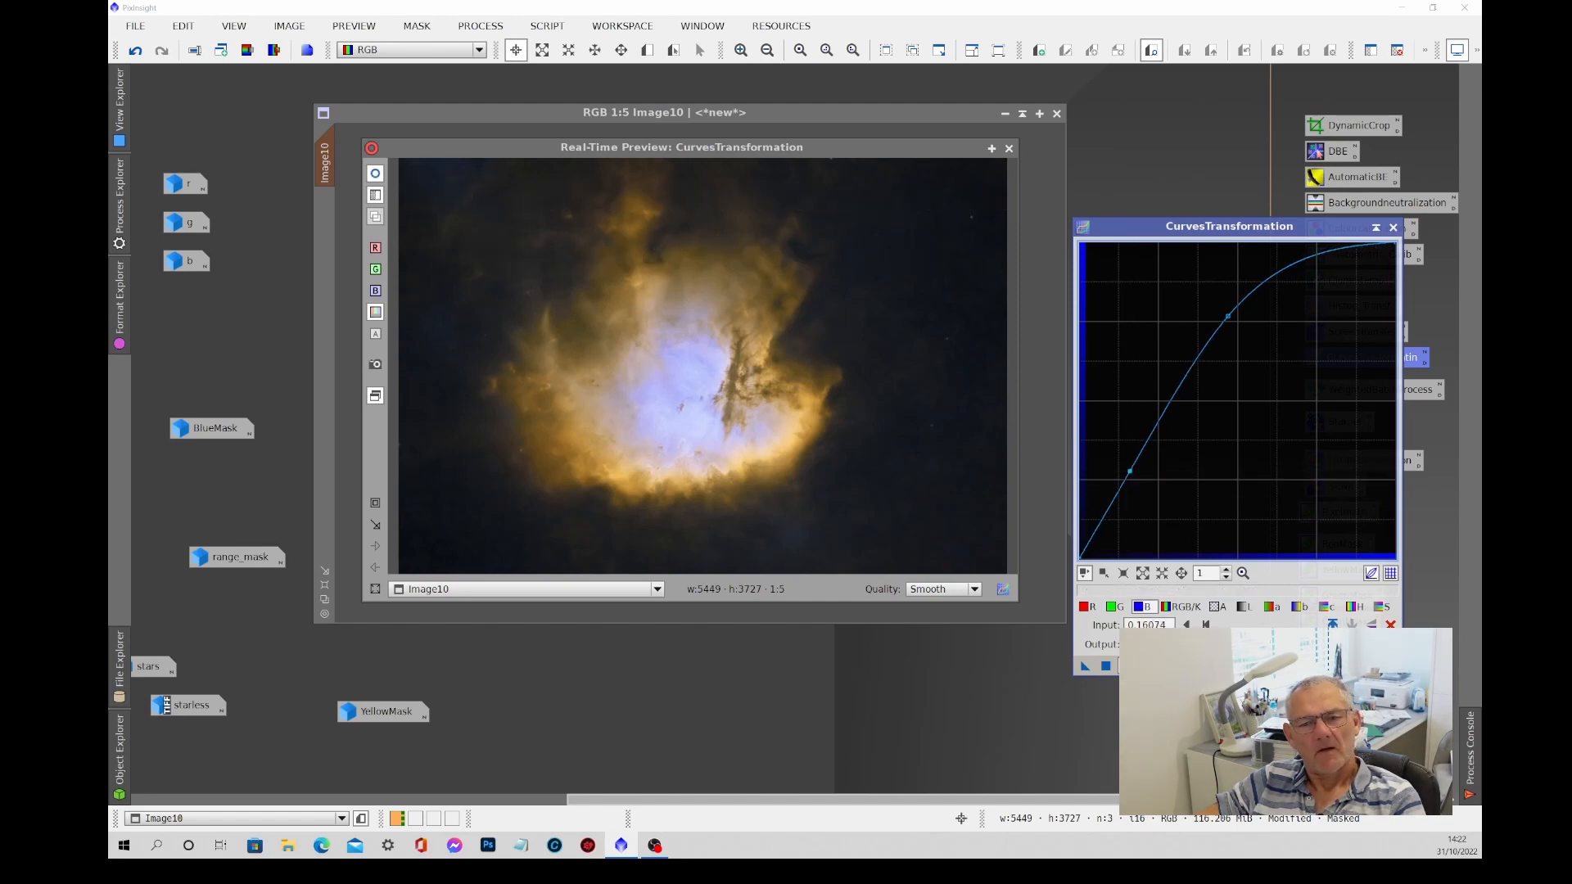
Raise the saturation curve to about 0.60 at 0.48 input, apply the curves to Image10 and close the preview.
{"action": "left_click", "coordinate": [1382, 606]}
{"action": "left_click_drag", "start_coordinate": [1232, 404], "coordinate": [1230, 368]}
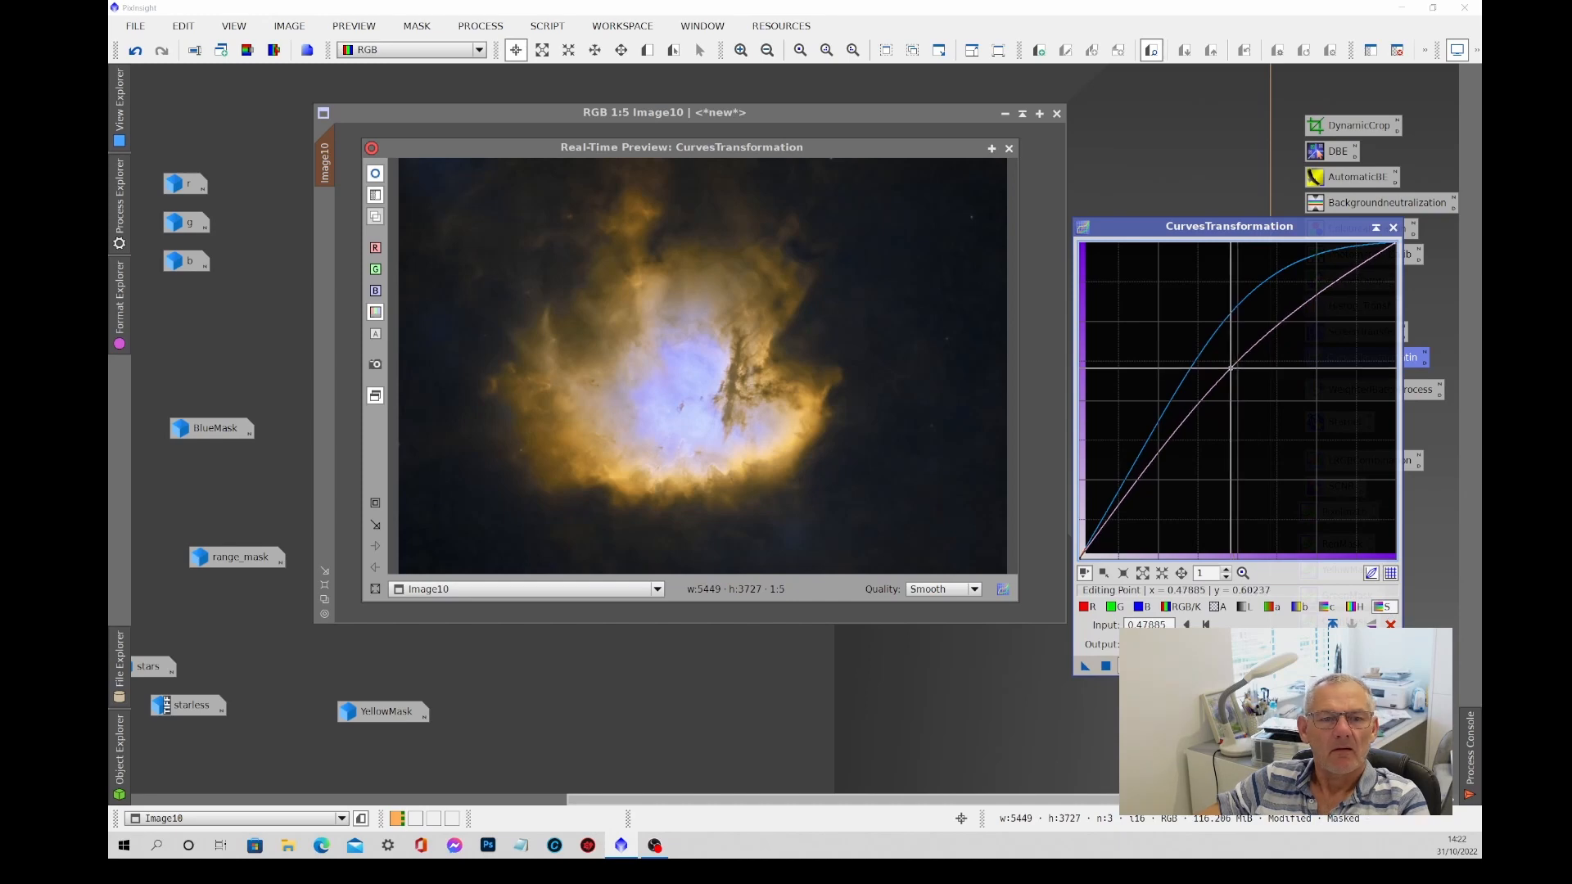
{"action": "left_click", "coordinate": [1106, 667]}
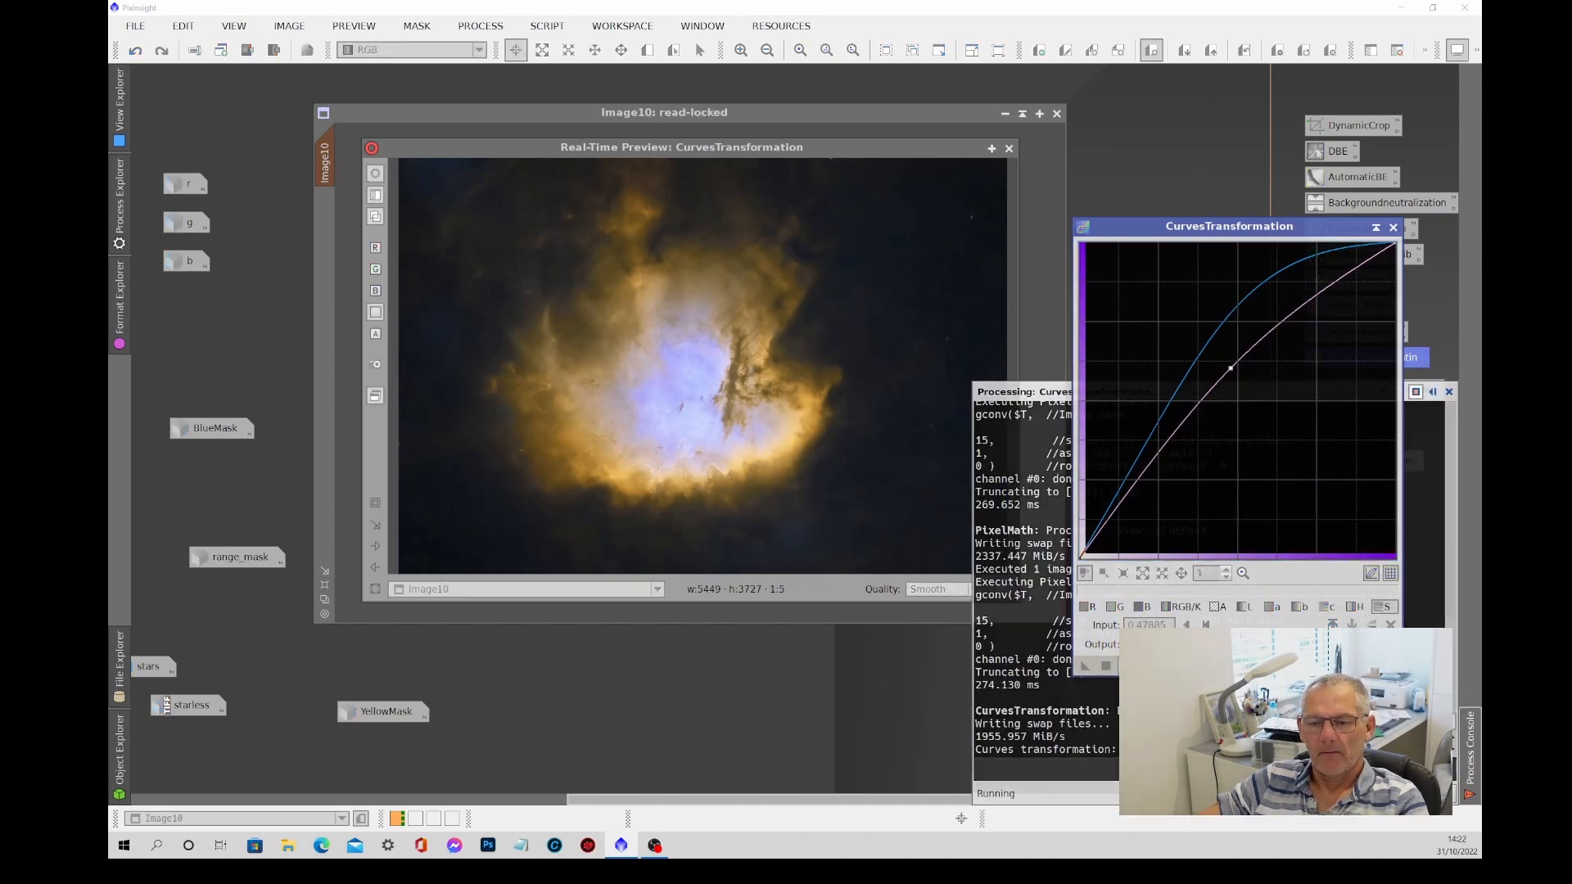
{"action": "left_click", "coordinate": [1449, 392]}
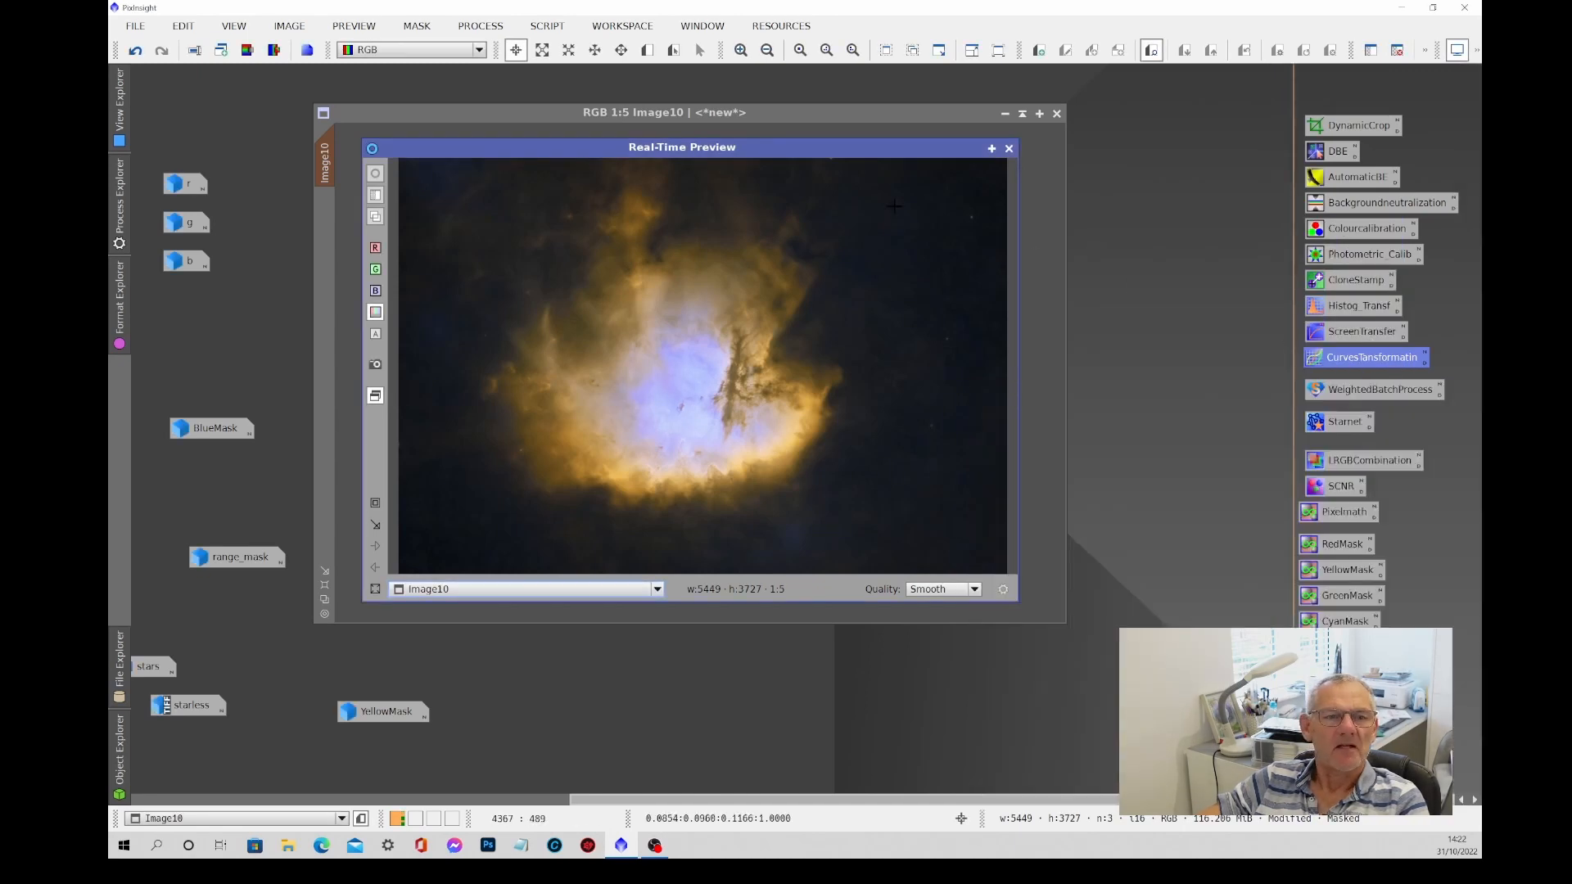
{"action": "left_click", "coordinate": [1009, 148]}
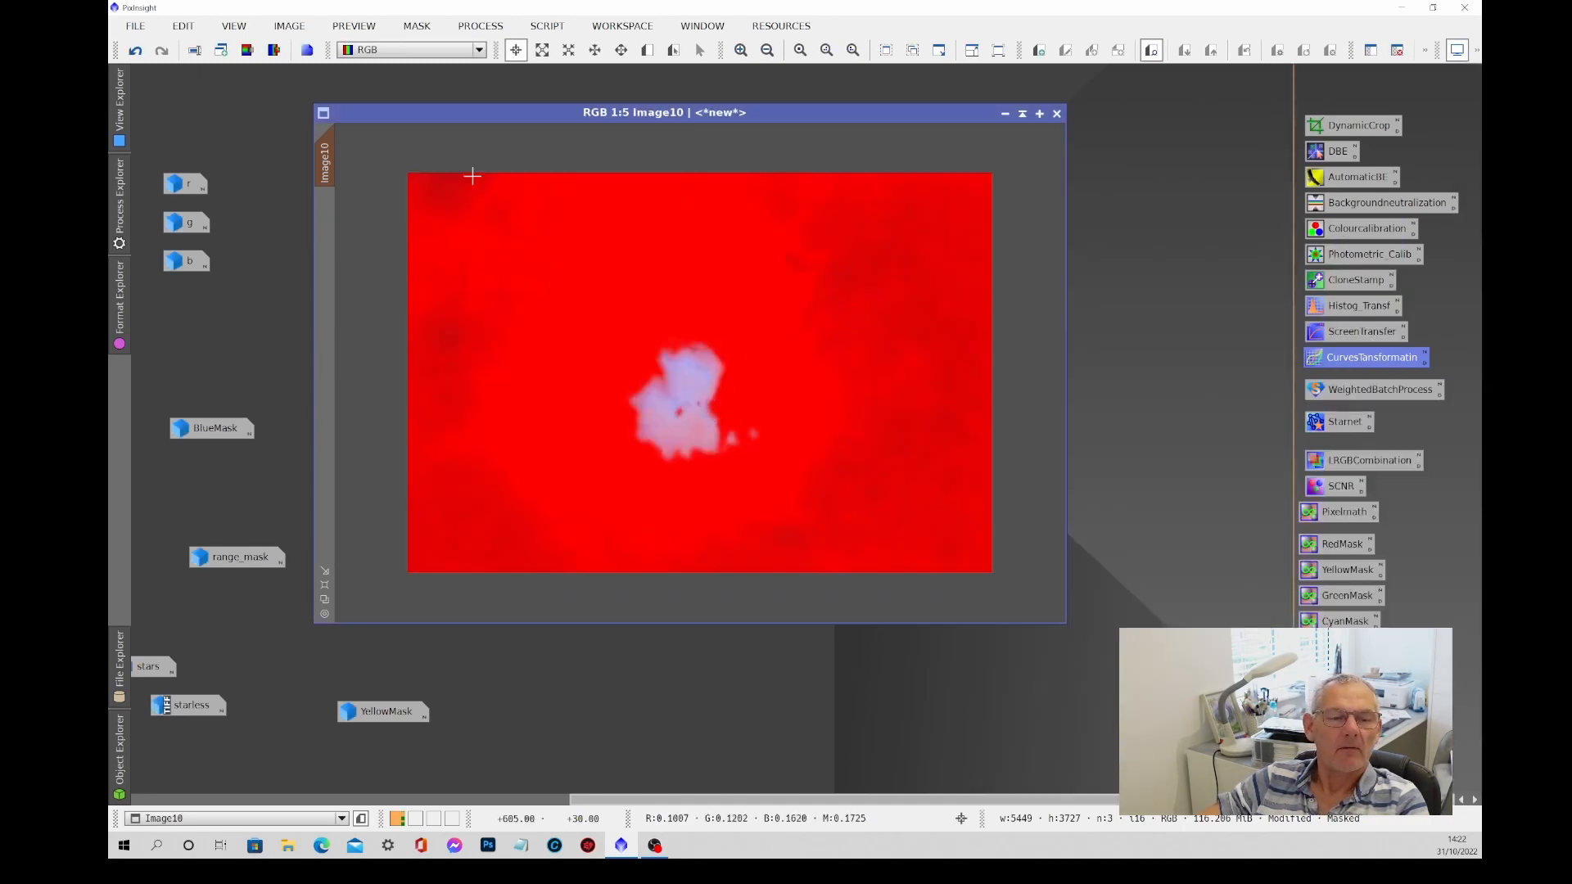
Remove the mask from Image10 and inspect the nebula's blue core up close.
{"action": "left_click", "coordinate": [417, 25]}
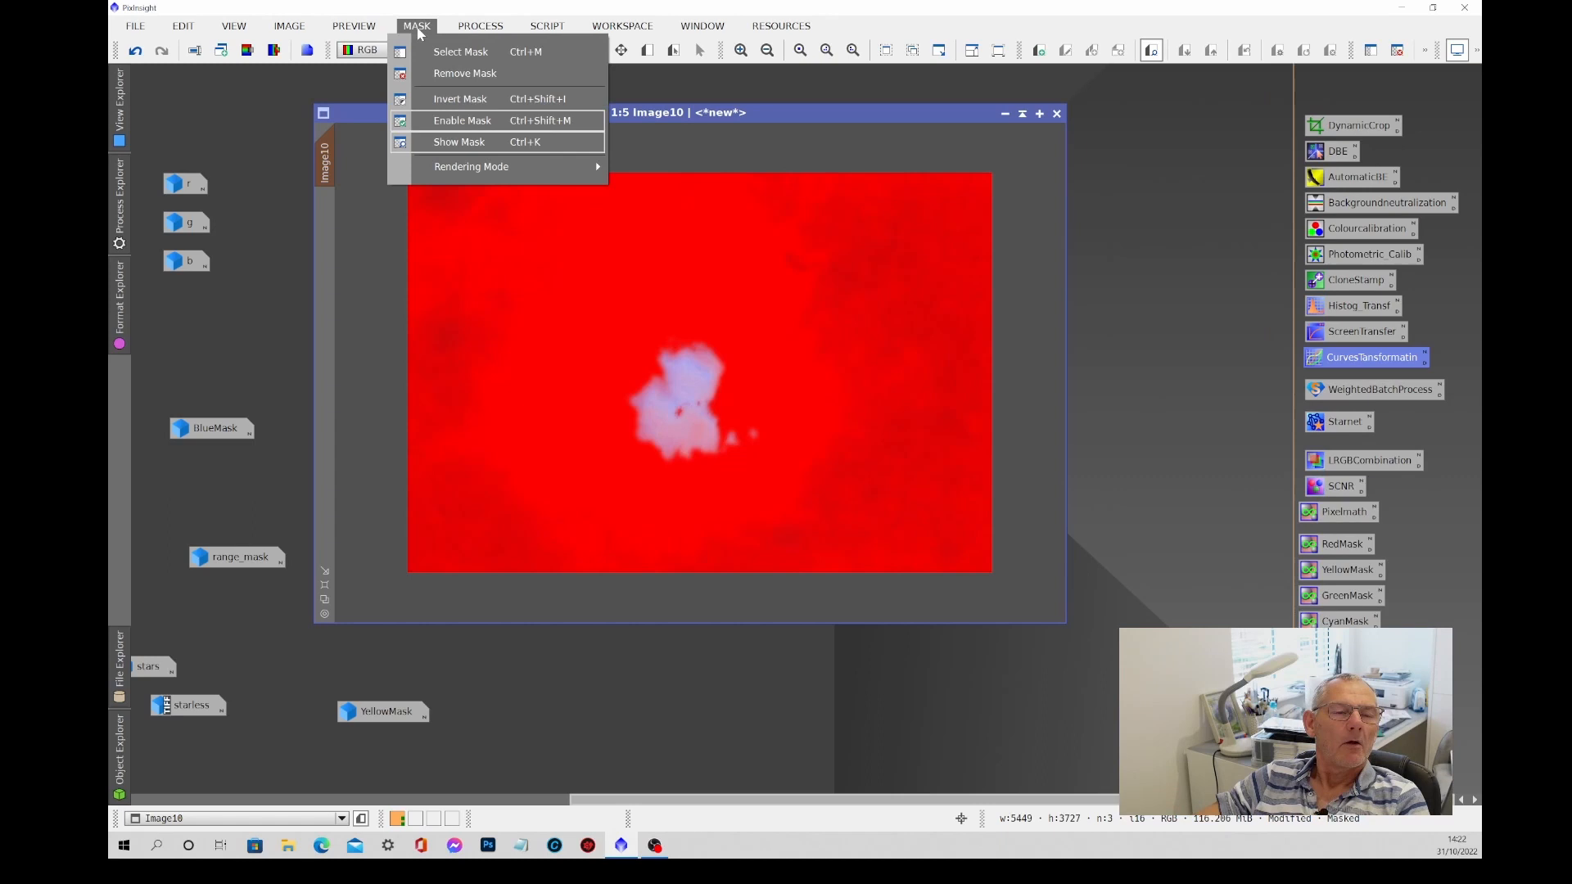
{"action": "left_click", "coordinate": [444, 74]}
{"action": "left_click_drag", "start_coordinate": [805, 113], "coordinate": [918, 129]}
{"action": "scroll", "coordinate": [804, 417], "scroll_direction": "up", "scroll_amount": 4}
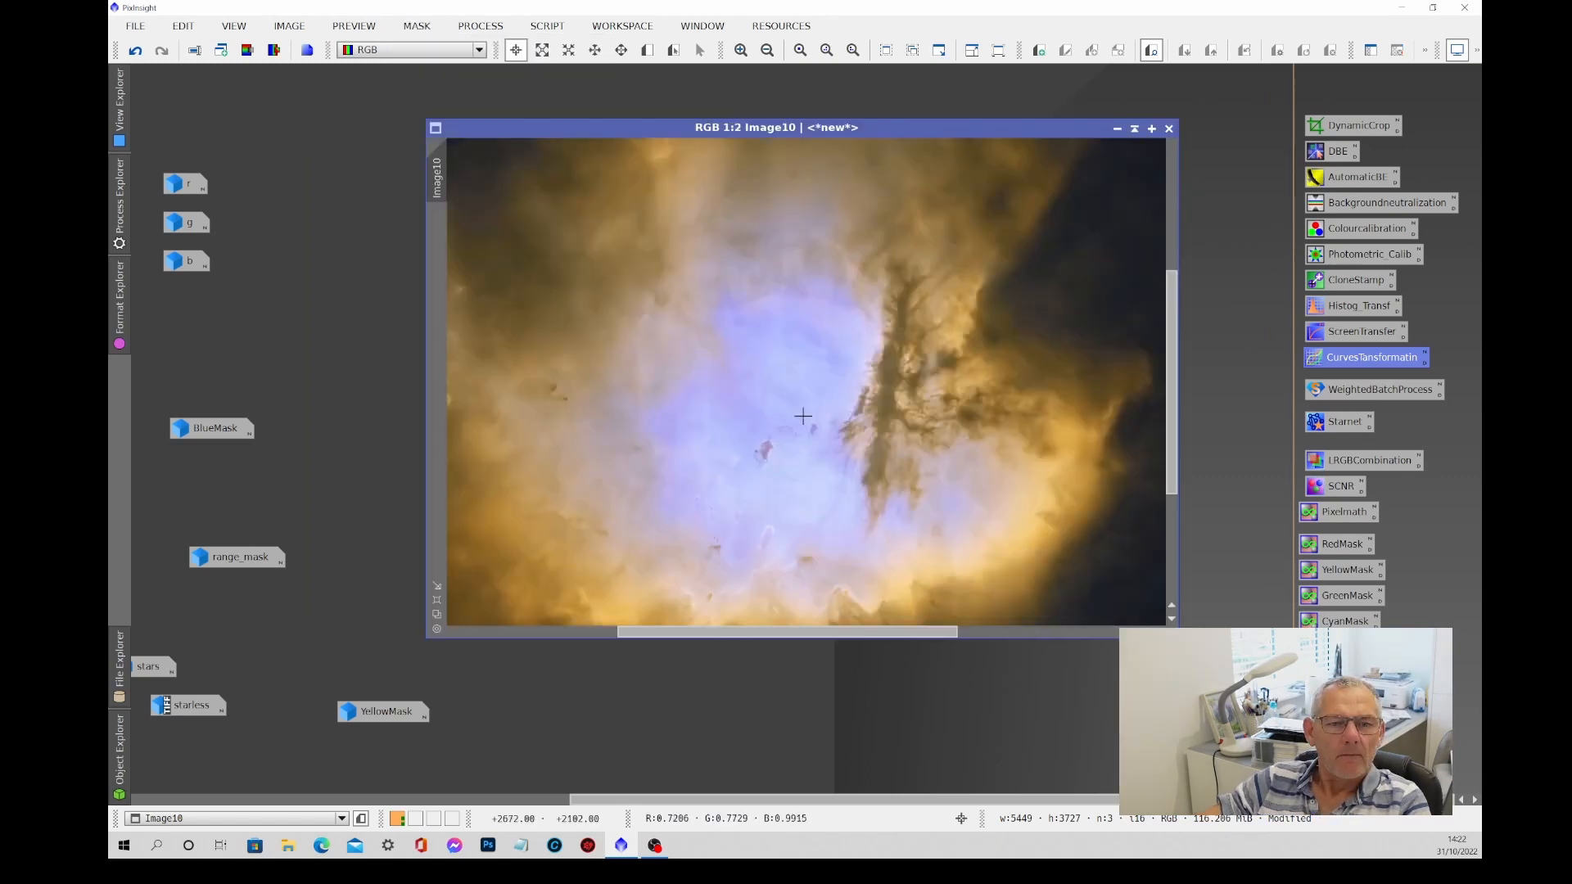
{"action": "scroll", "coordinate": [779, 483], "scroll_direction": "down", "scroll_amount": 2}
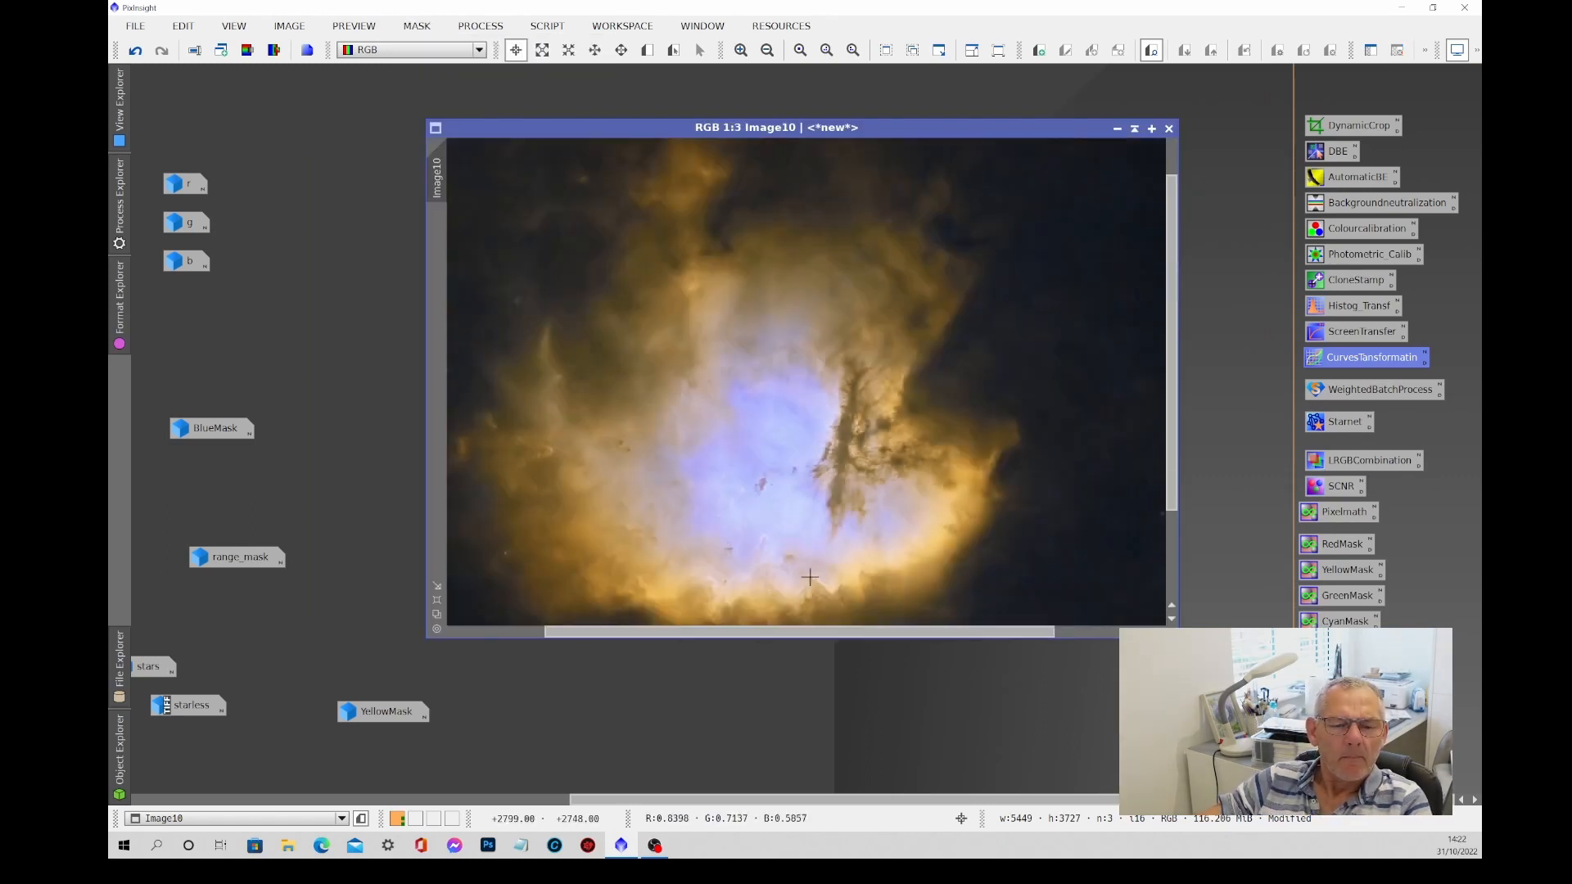
{"action": "scroll", "coordinate": [1158, 398], "scroll_direction": "down", "scroll_amount": 1}
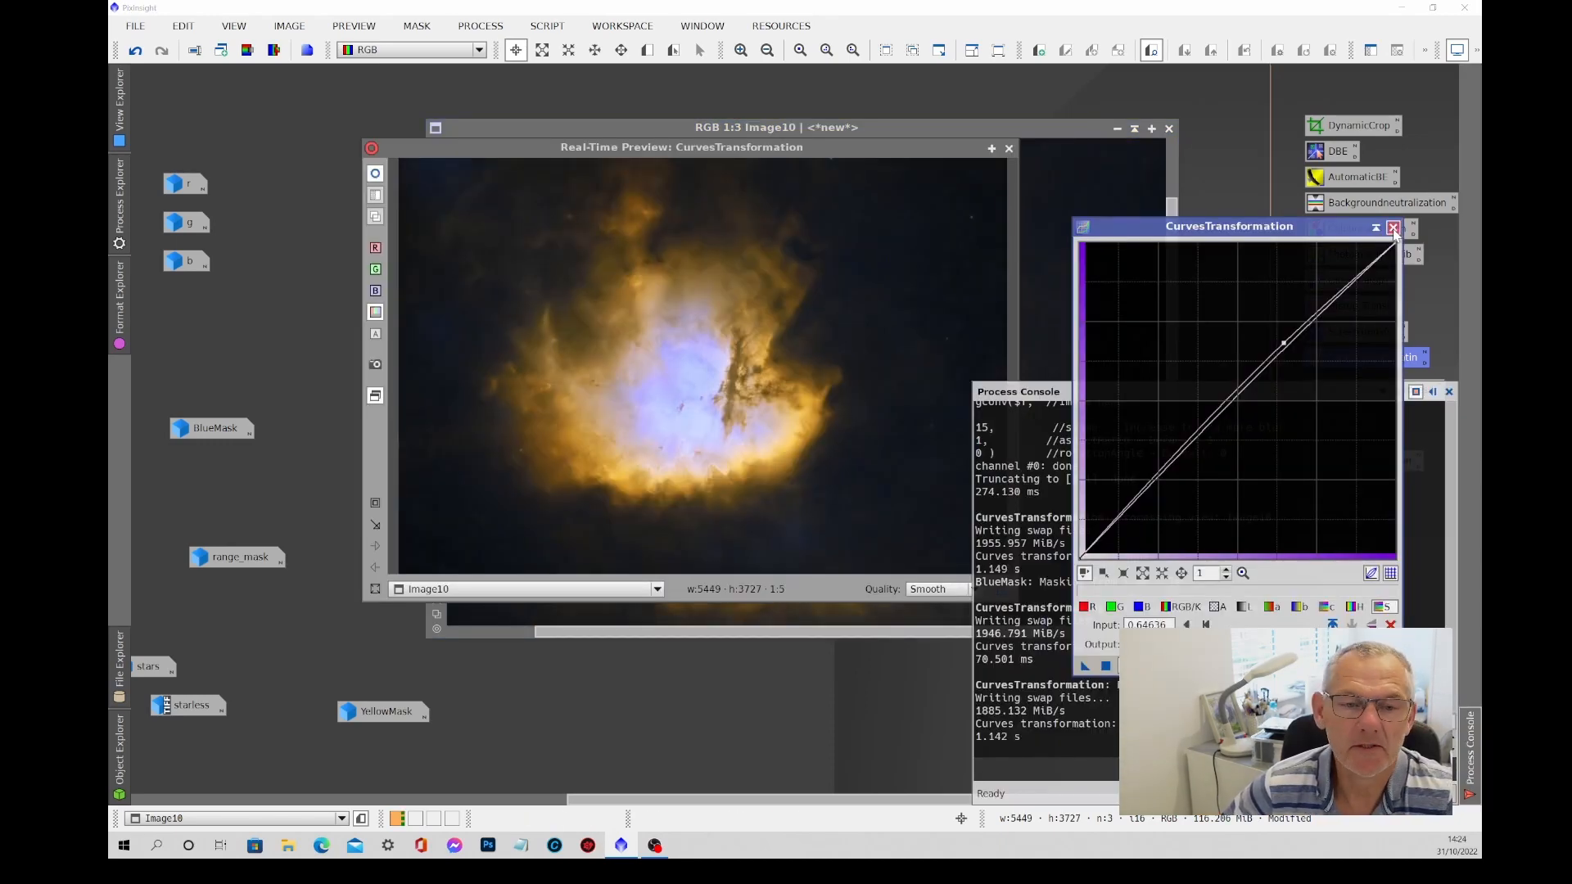
Close CurvesTransformation and the console, then examine the nebula's core and surroundings in Image10.
{"action": "left_click", "coordinate": [1393, 228]}
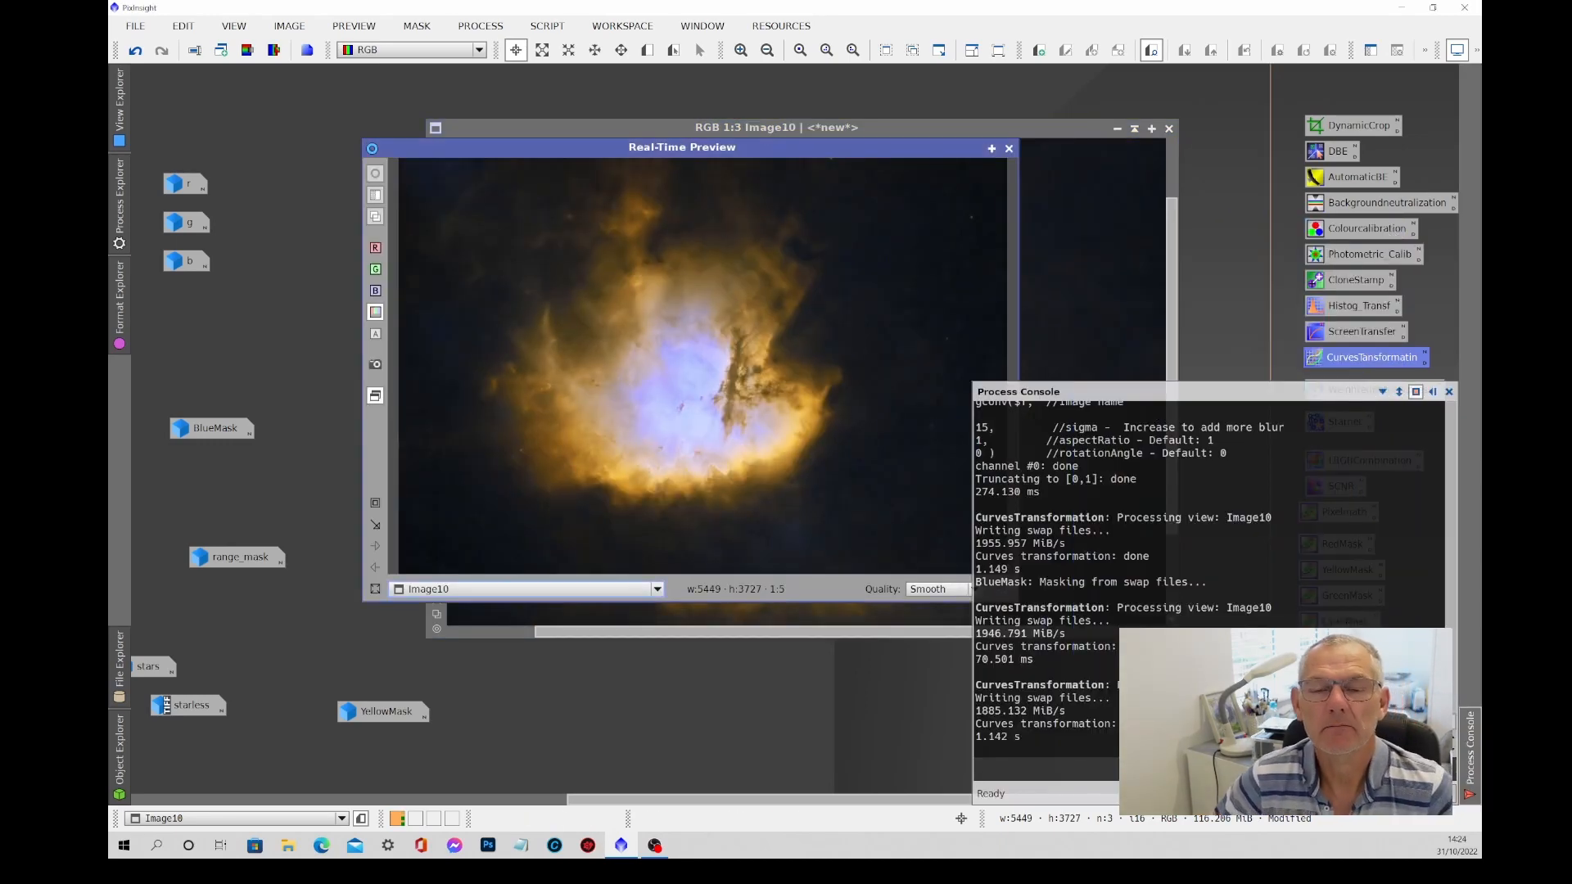
{"action": "left_click", "coordinate": [1449, 392]}
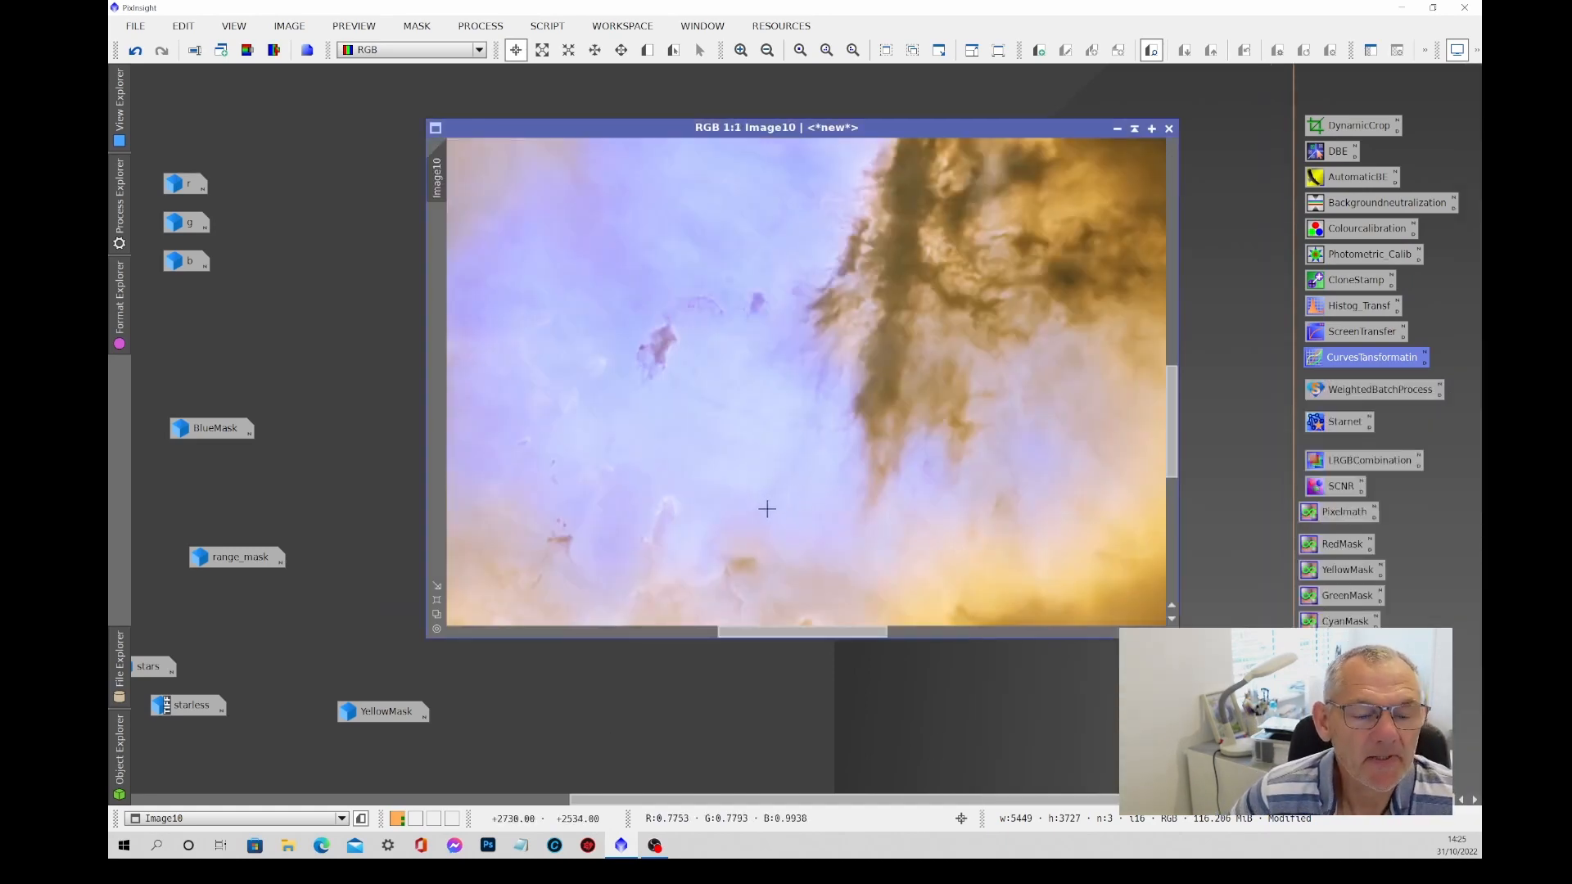
{"action": "scroll", "coordinate": [767, 509], "scroll_direction": "down", "scroll_amount": 1}
{"action": "scroll", "coordinate": [777, 509], "scroll_direction": "down", "scroll_amount": 1}
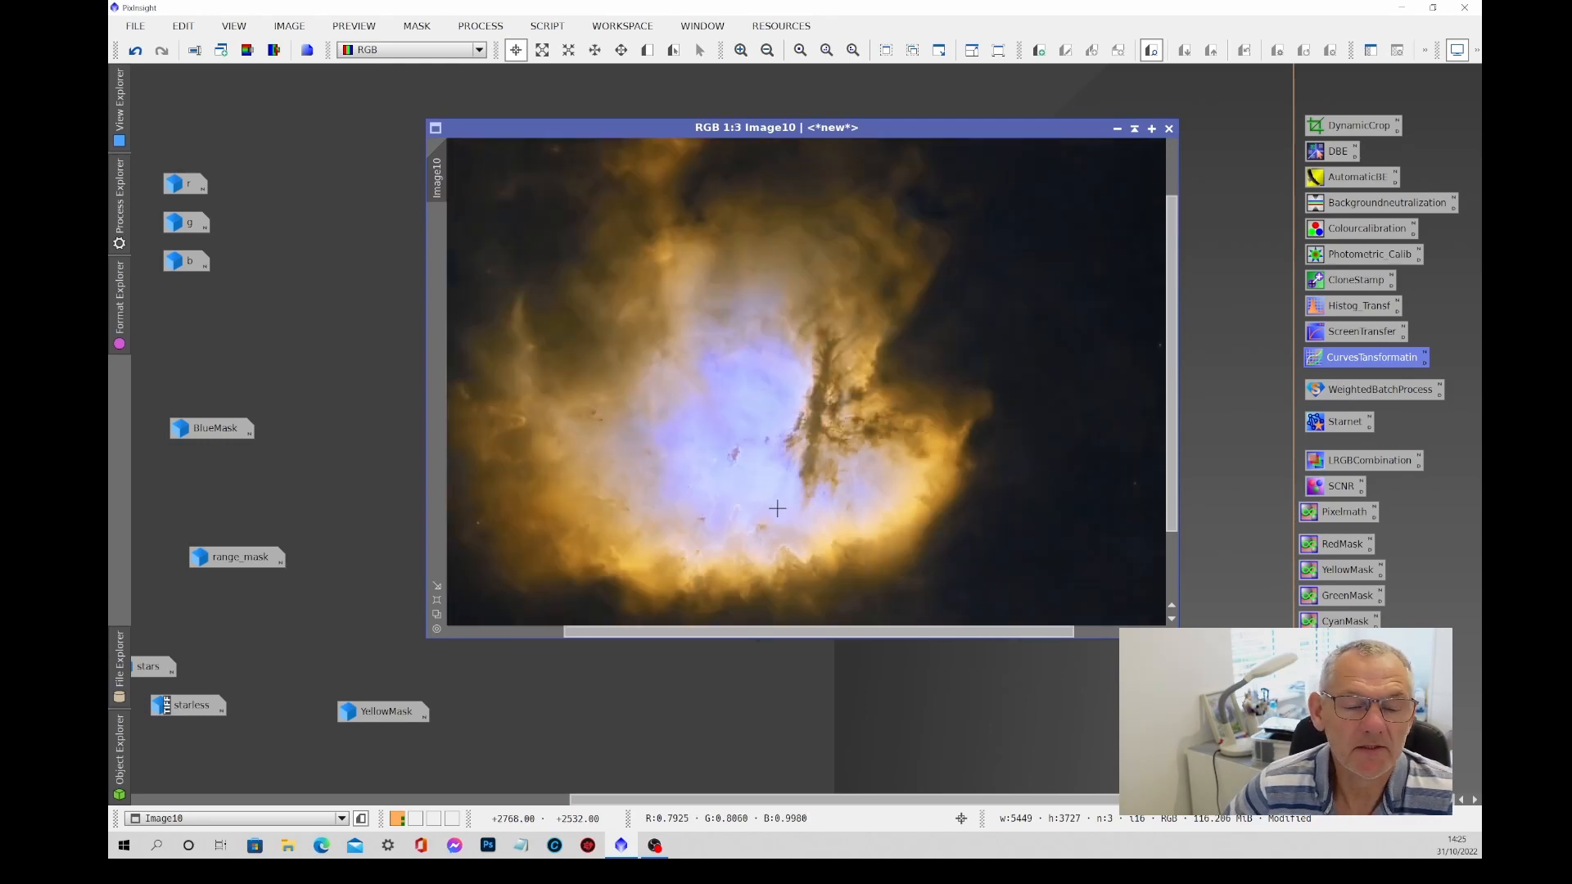
Duplicate Image10 as a backup, minimise the clone and park its icon above the r, g and b icons.
{"action": "scroll", "coordinate": [778, 508], "scroll_direction": "down", "scroll_amount": 1}
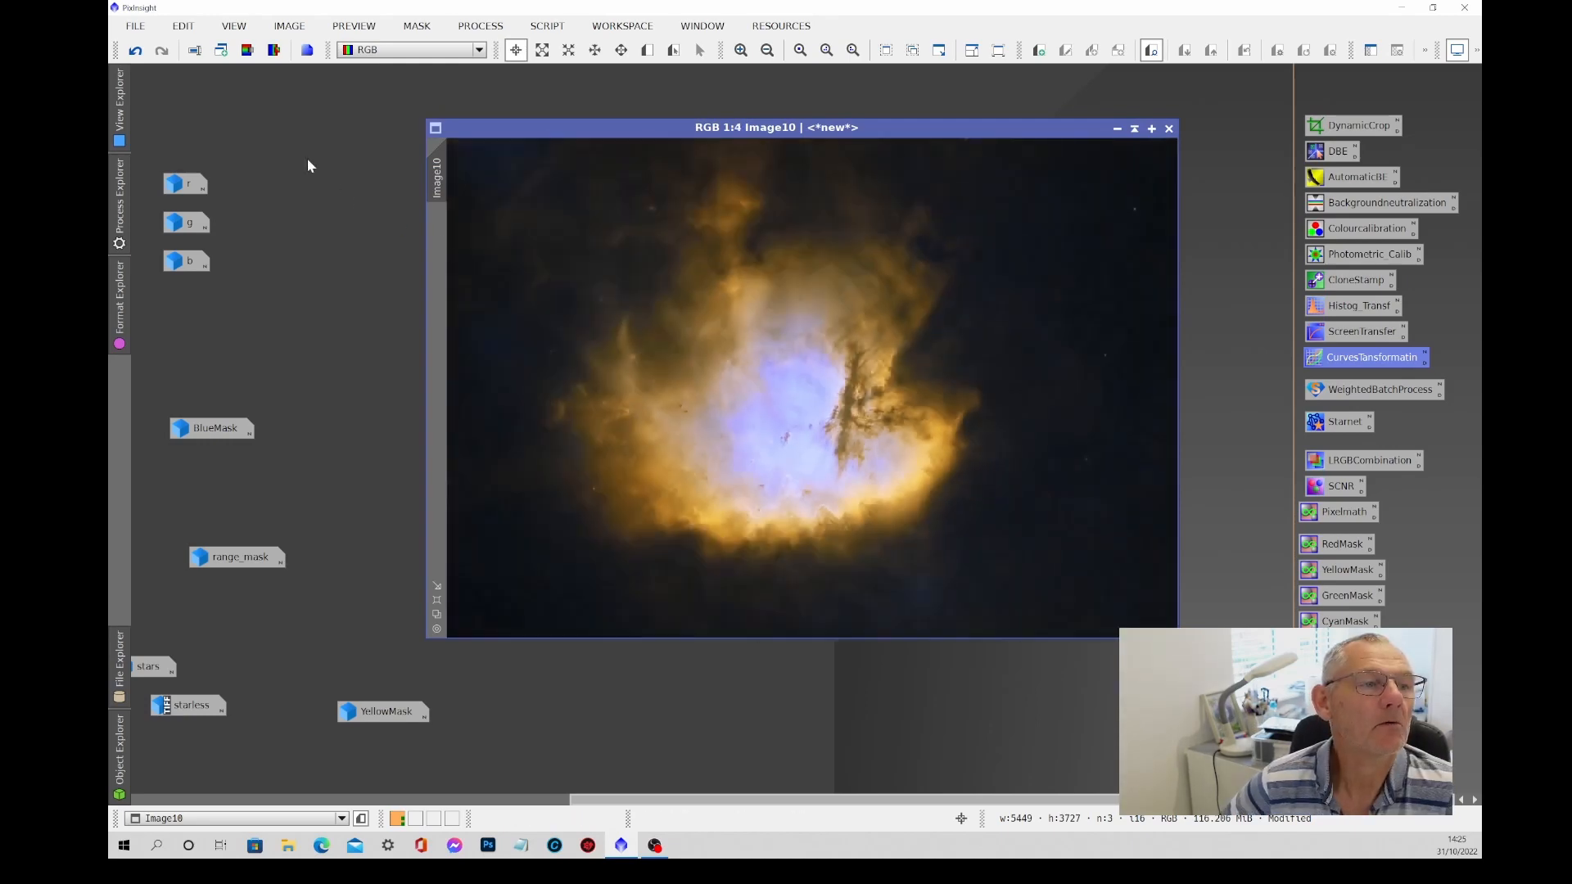
{"action": "left_click", "coordinate": [223, 54]}
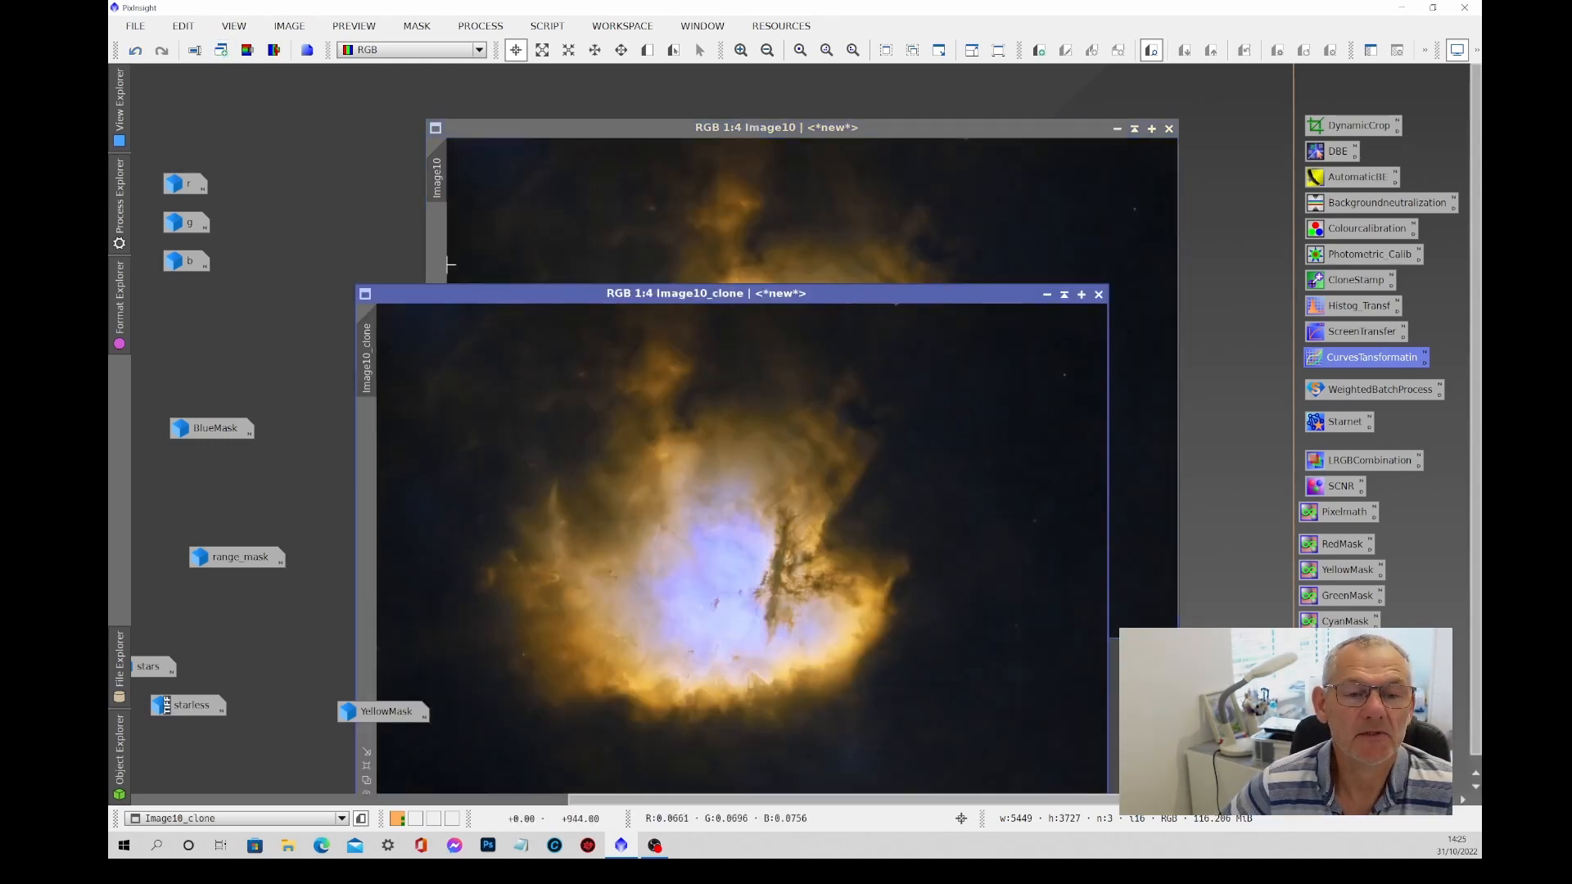
{"action": "left_click", "coordinate": [1047, 295]}
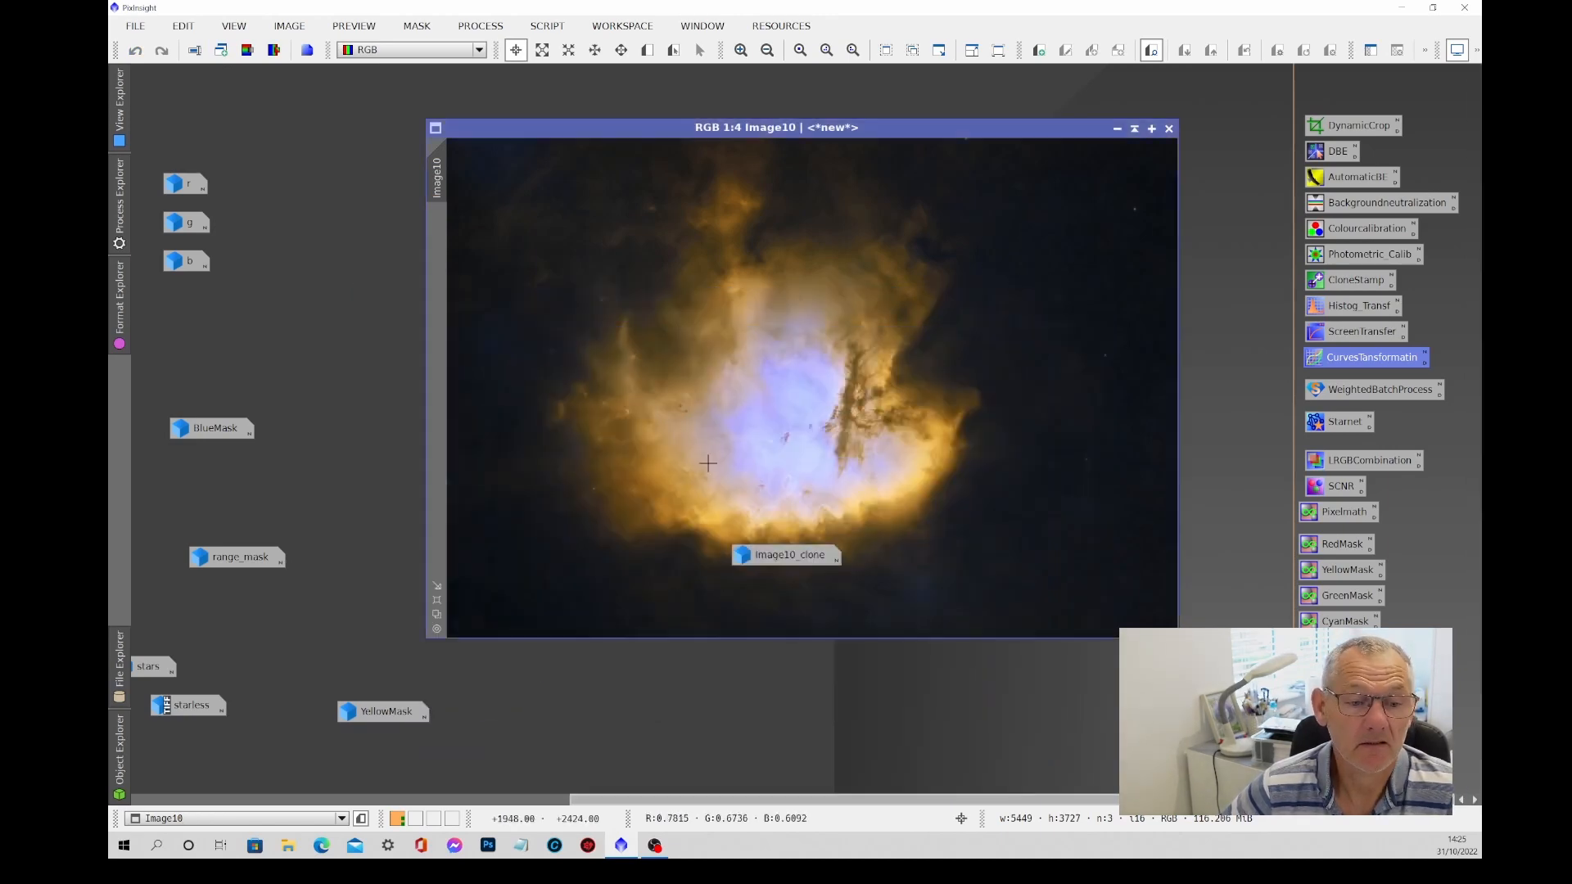
{"action": "left_click_drag", "start_coordinate": [790, 564], "coordinate": [208, 128]}
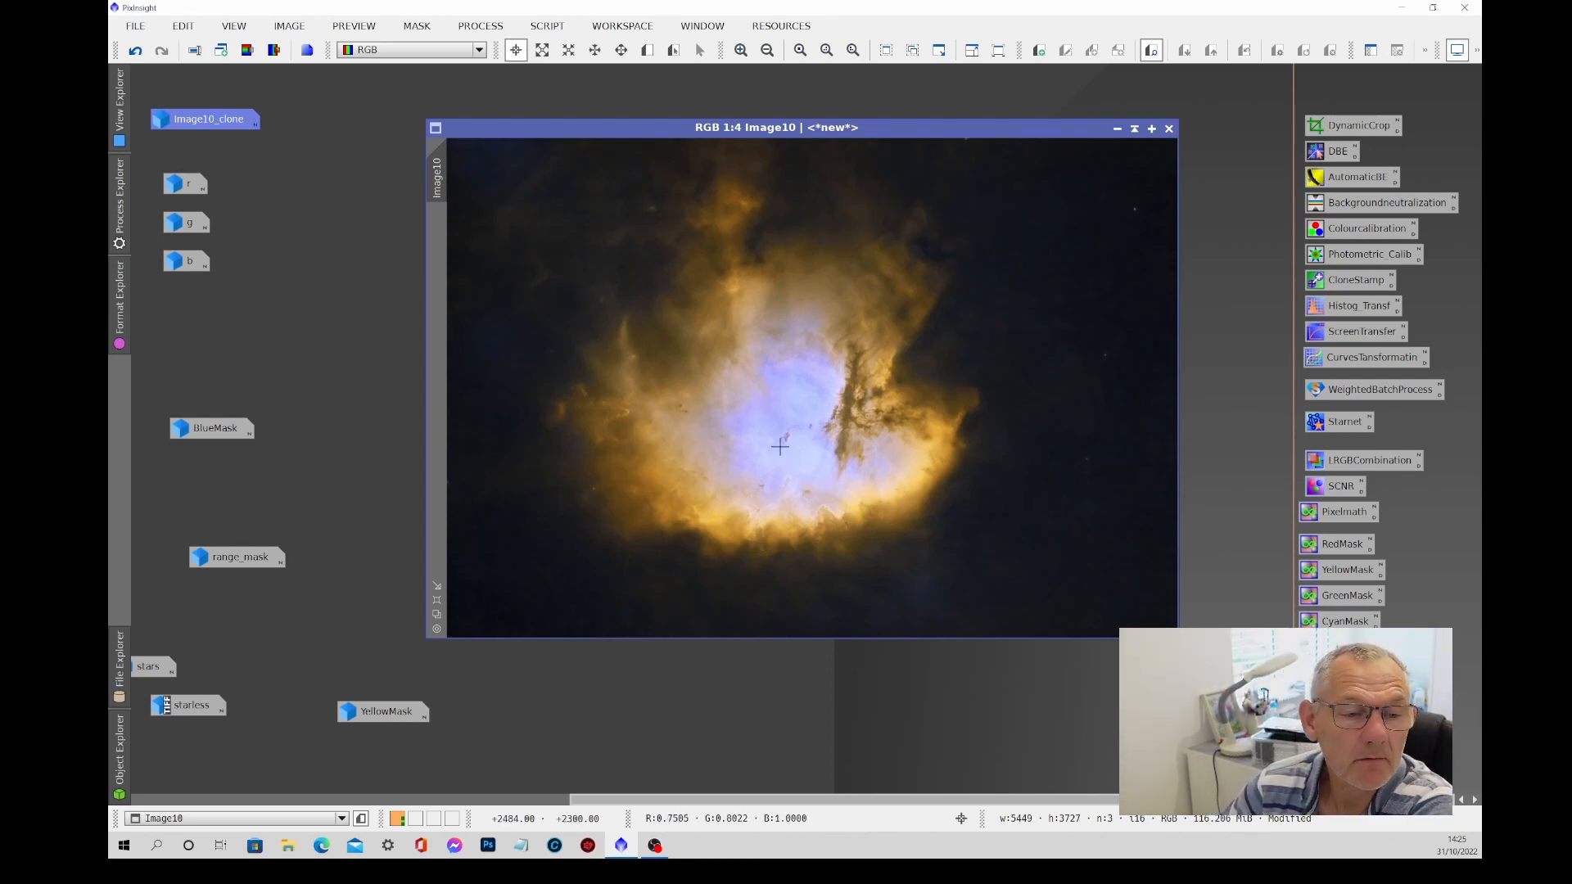
Open the UnsharpMask process and start a real-time preview of Image10.
{"action": "left_click", "coordinate": [474, 27]}
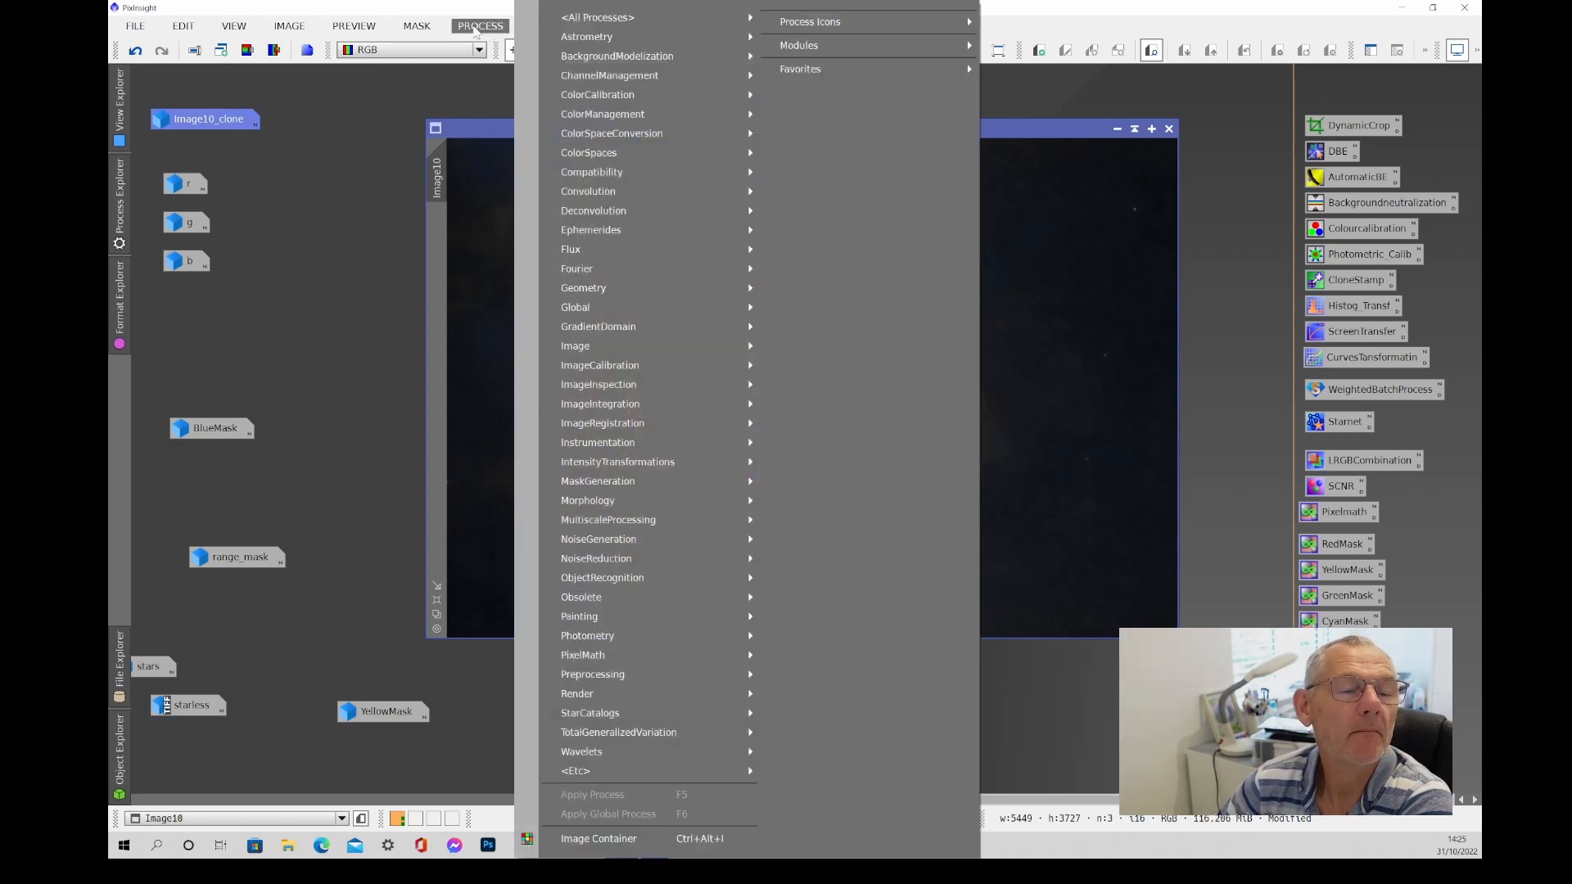
{"action": "mouse_move", "coordinate": [591, 56]}
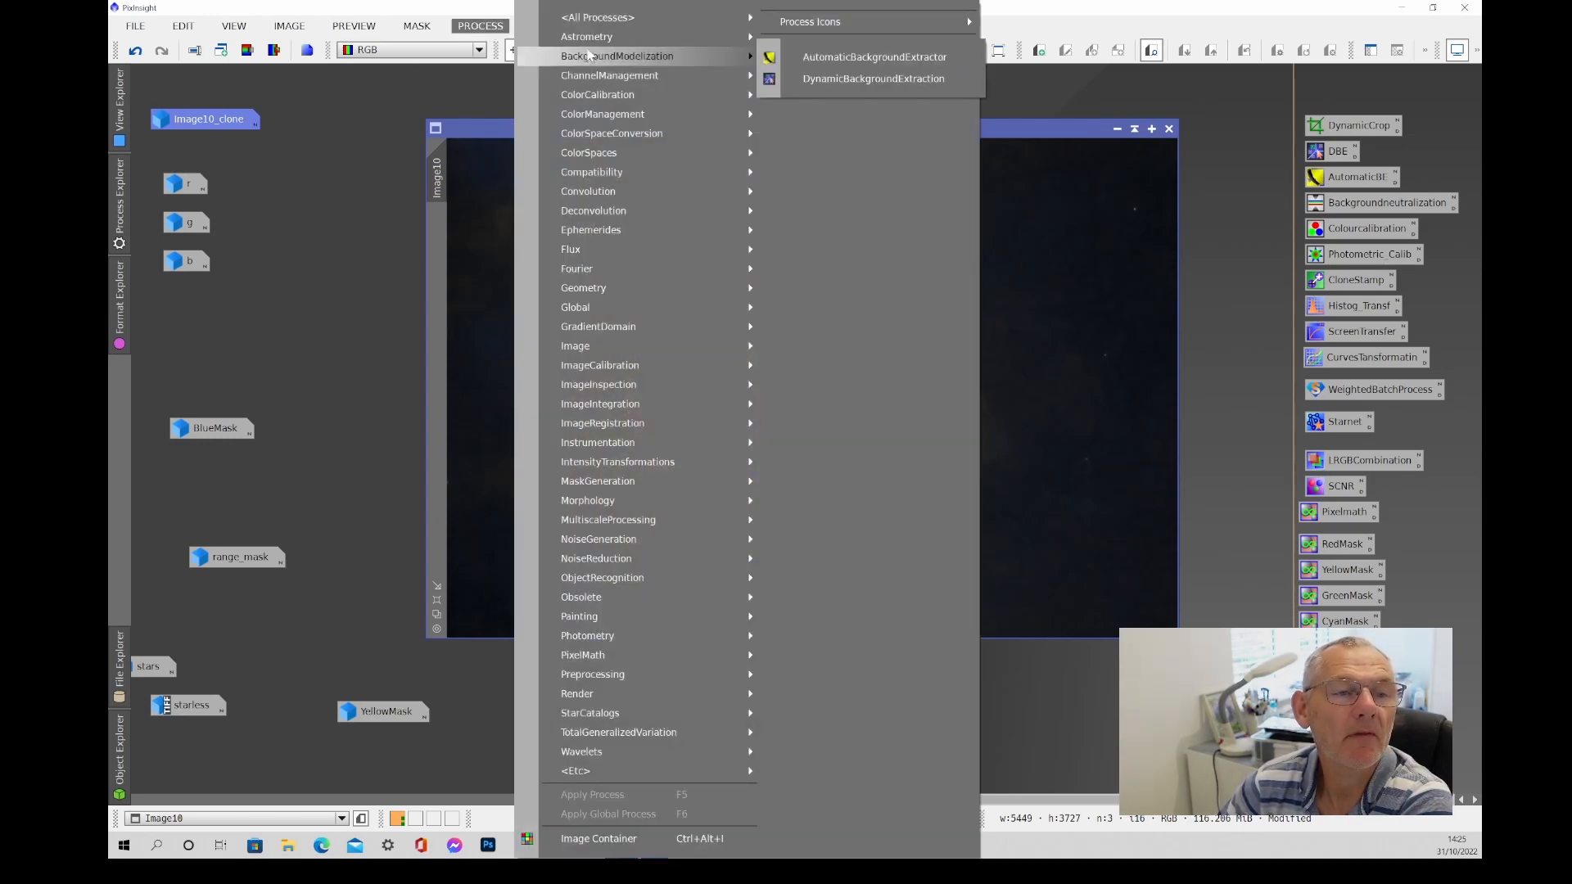
{"action": "mouse_move", "coordinate": [593, 193]}
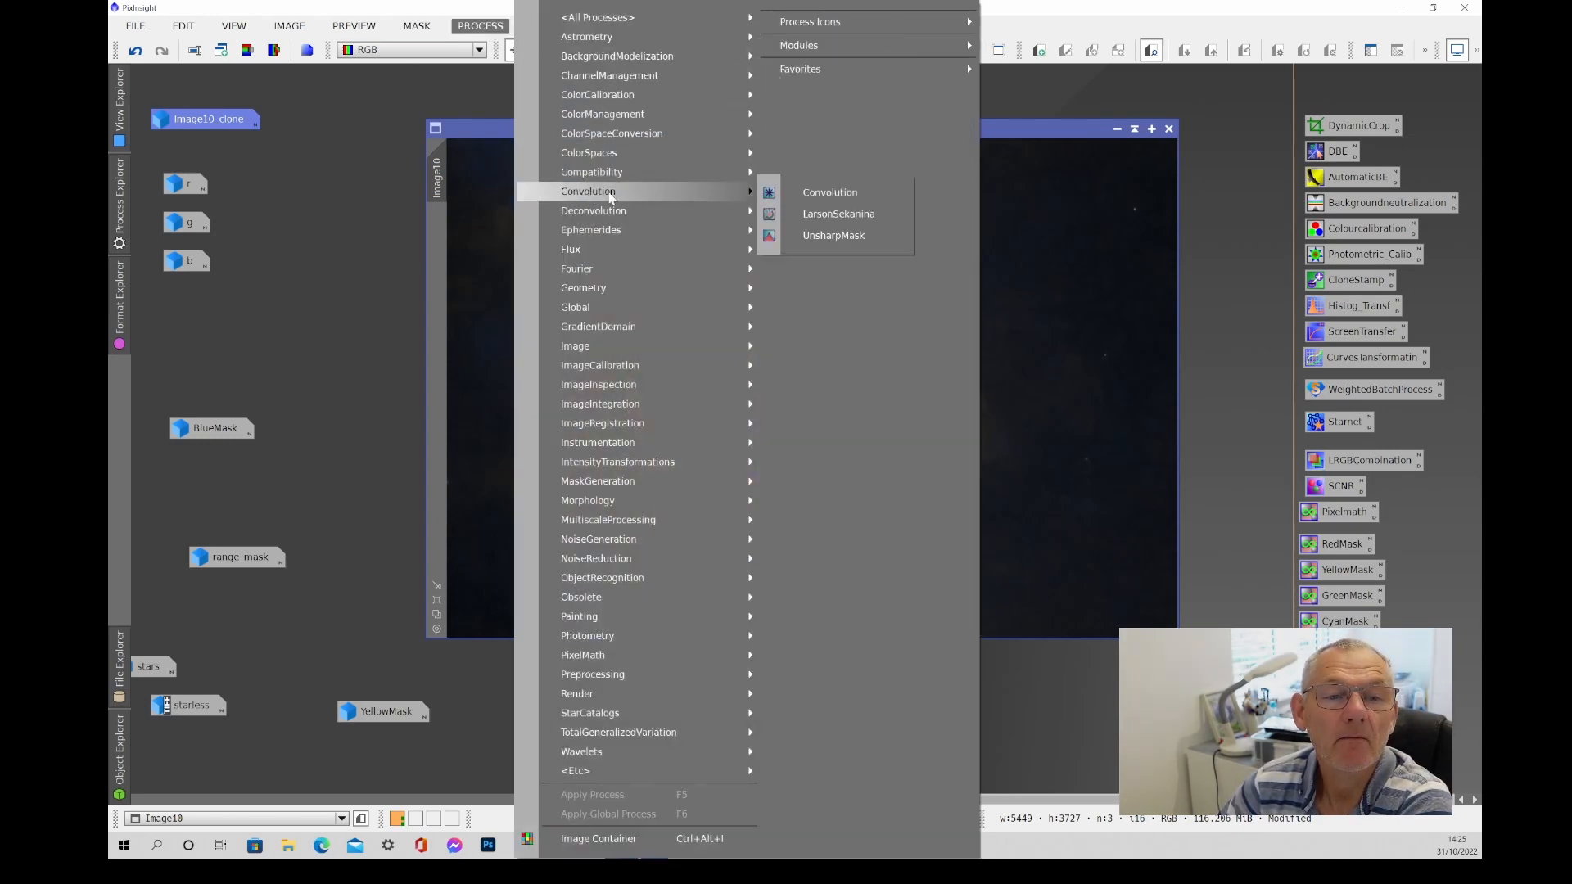
{"action": "left_click", "coordinate": [840, 237]}
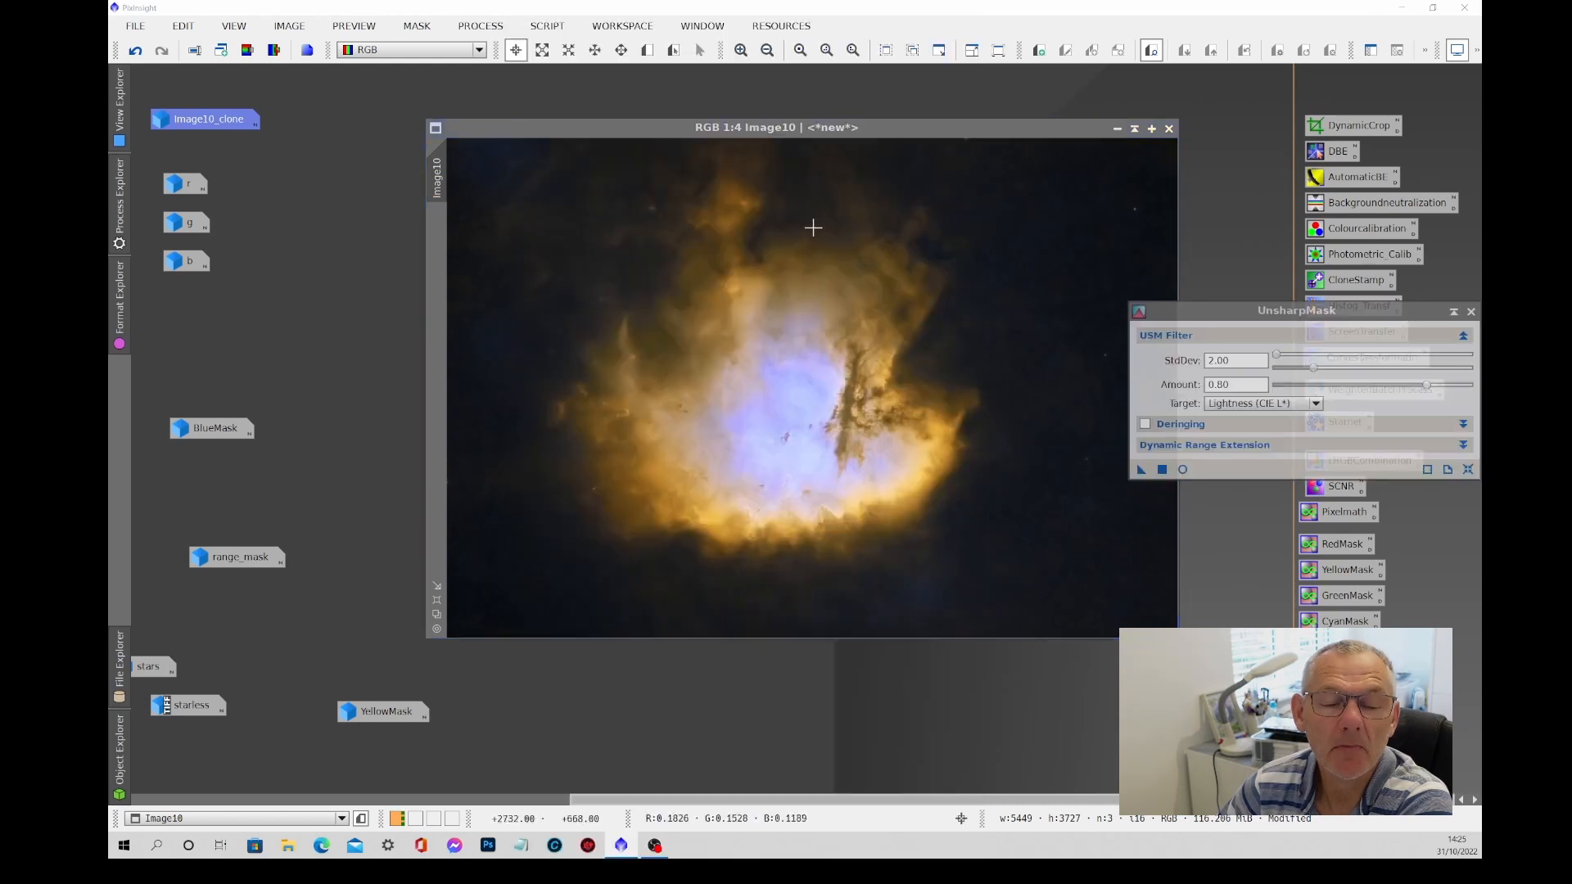
{"action": "left_click", "coordinate": [1182, 470]}
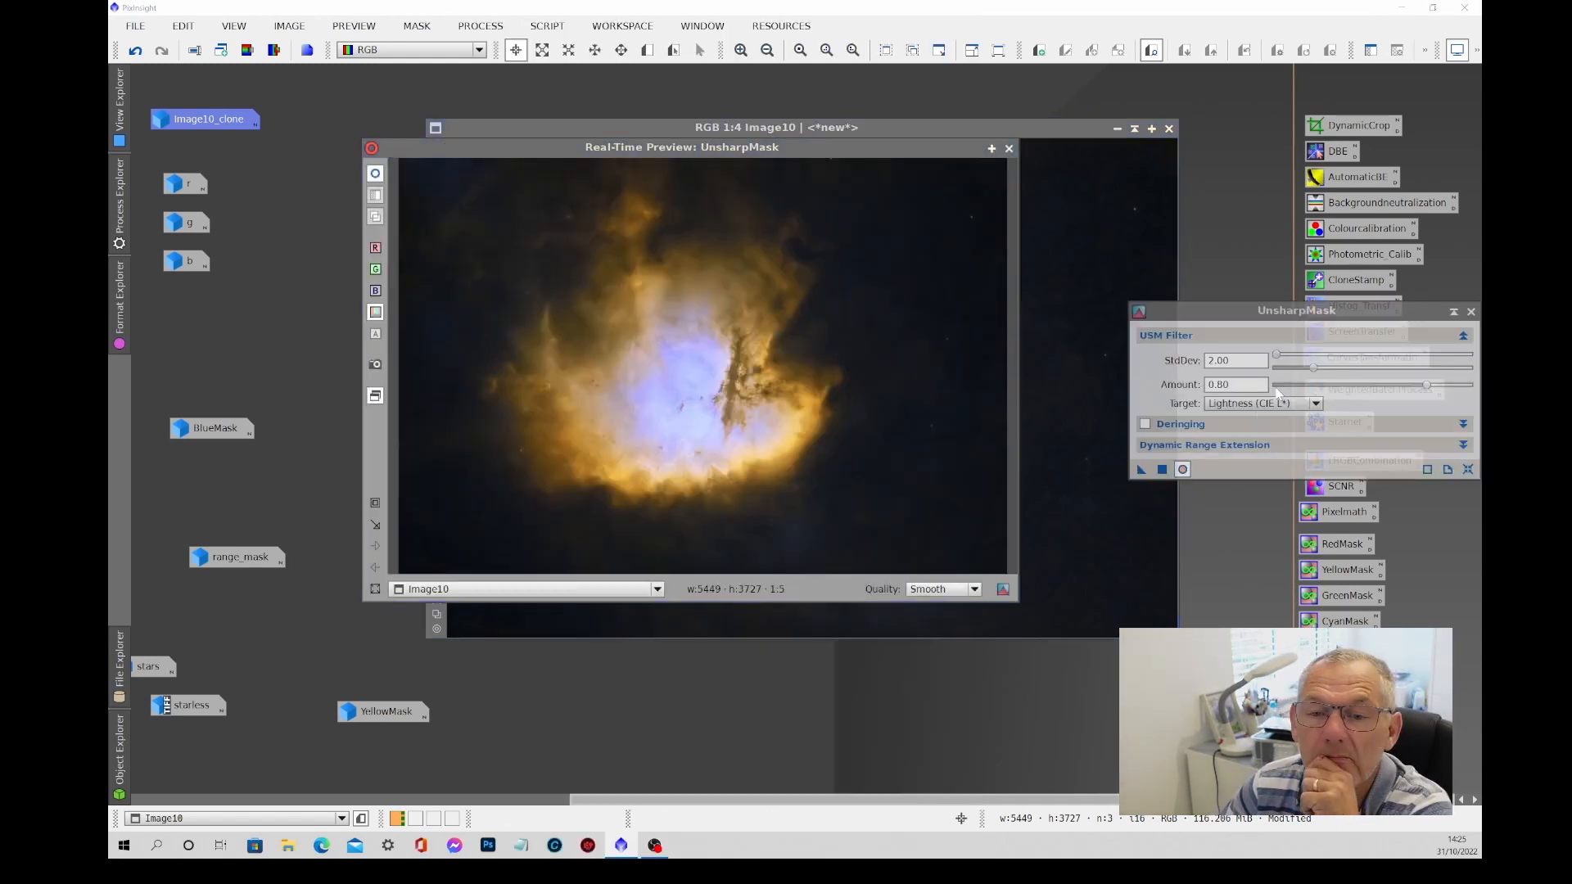
Set the UnsharpMask StdDev to 2.50, apply it to Image10, and close the process, console and preview.
{"action": "left_click_drag", "start_coordinate": [1315, 373], "coordinate": [1334, 372]}
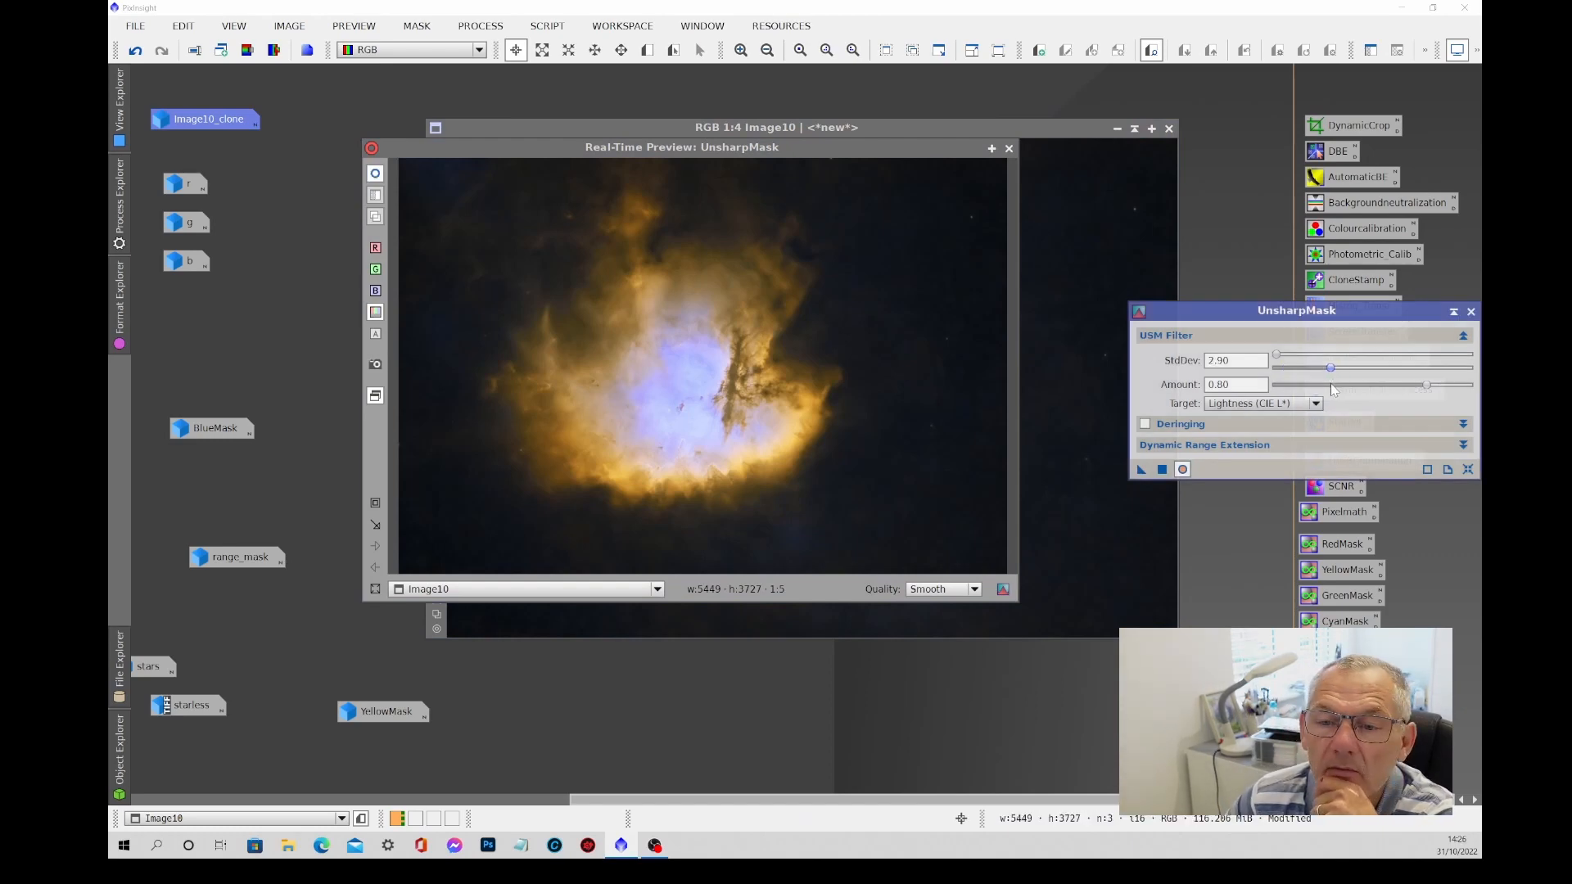
{"action": "left_click_drag", "start_coordinate": [1330, 387], "coordinate": [1324, 387]}
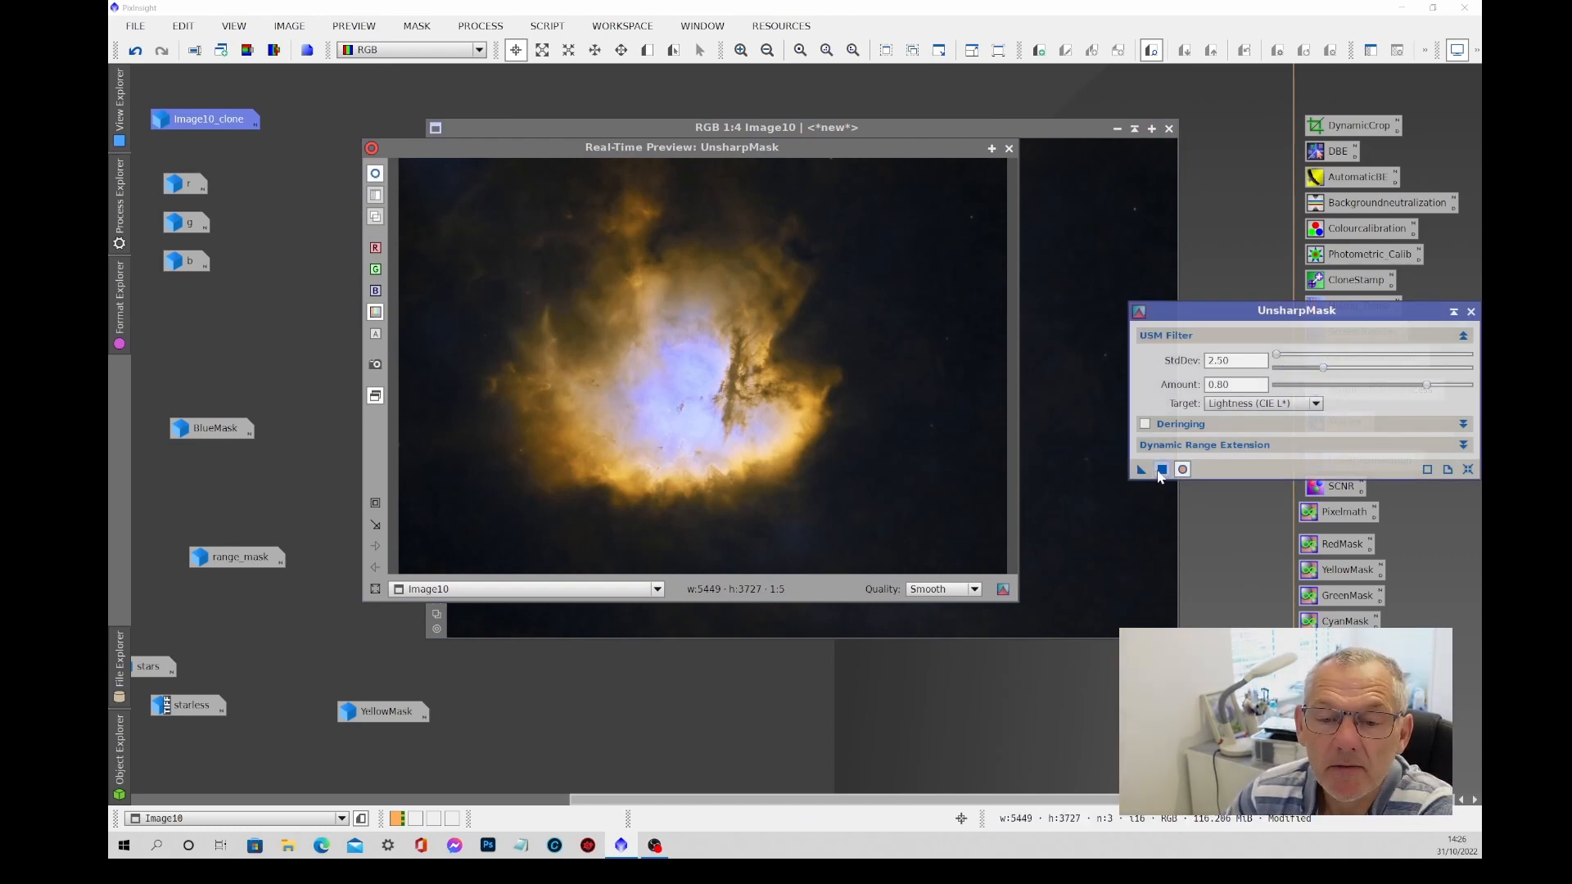
{"action": "left_click", "coordinate": [1161, 470]}
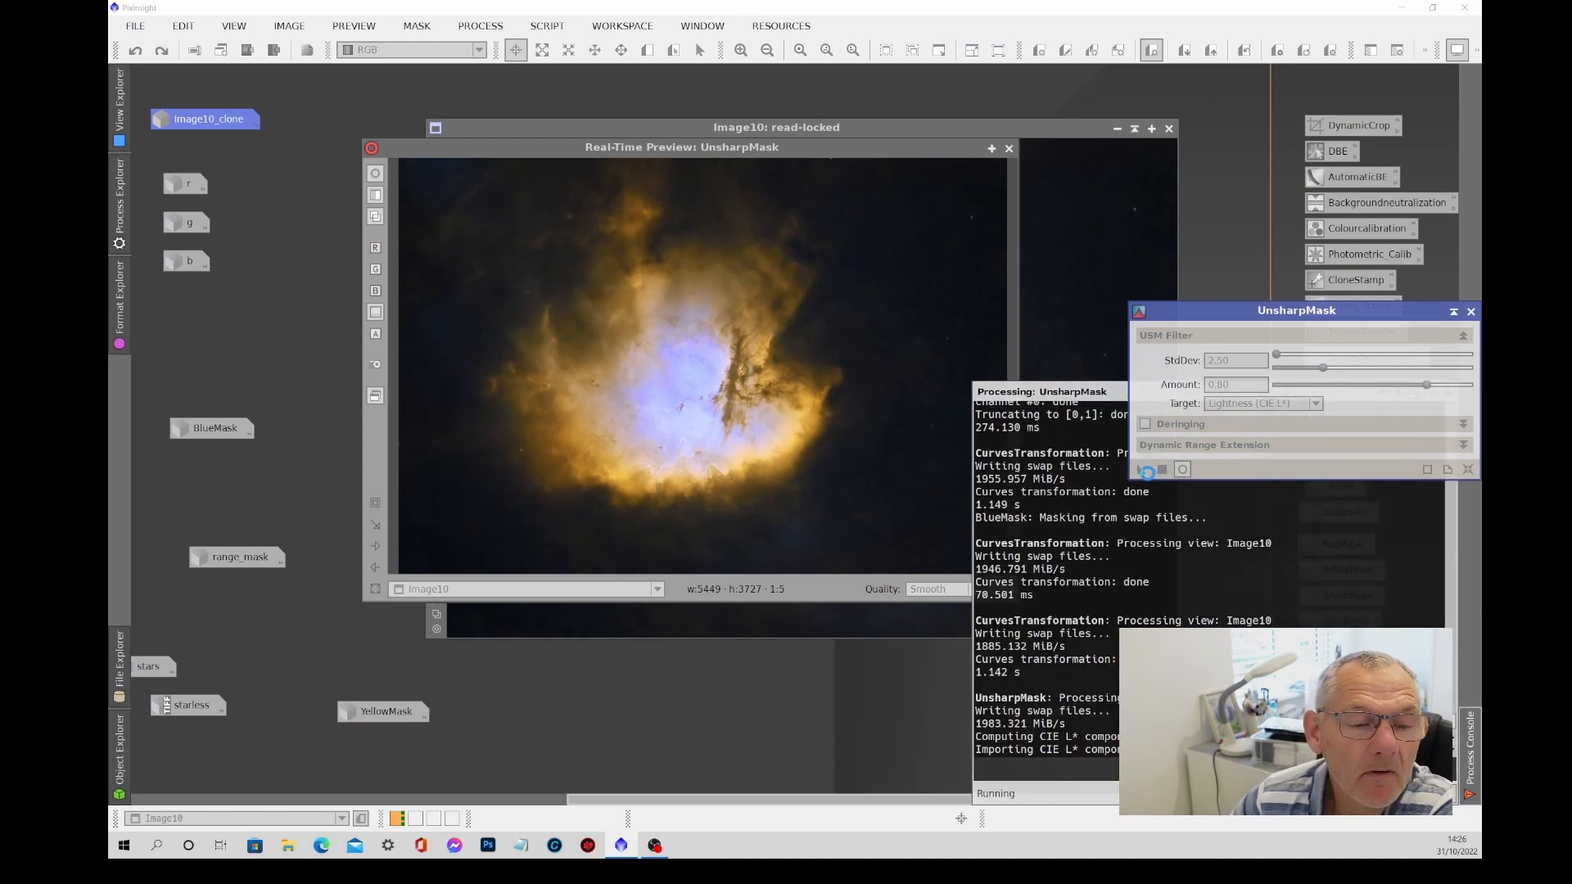
{"action": "left_click", "coordinate": [1468, 312]}
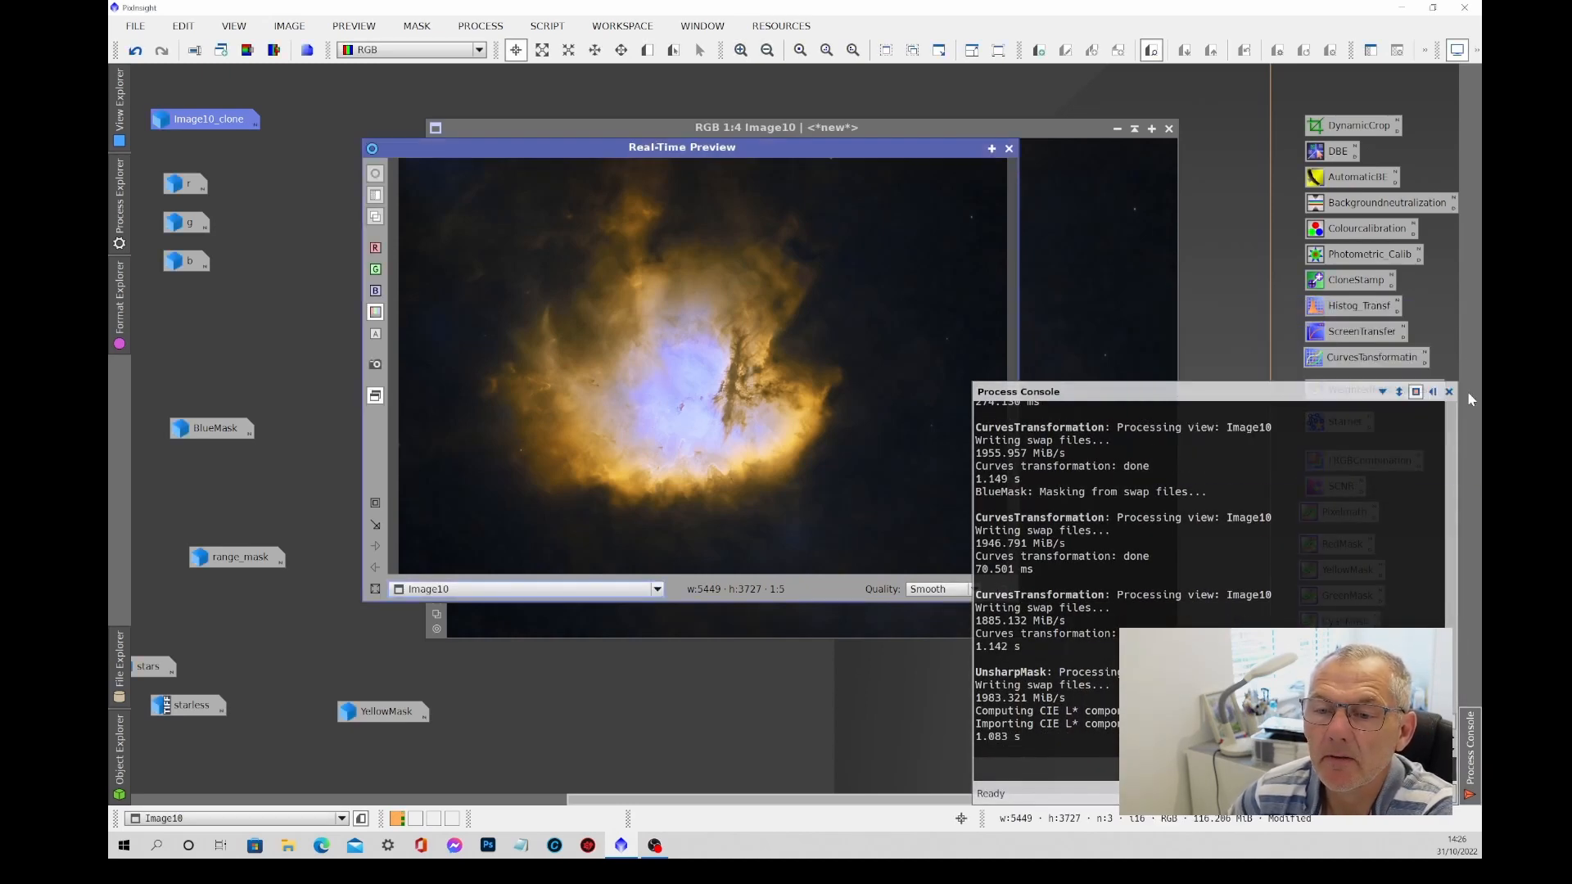
{"action": "left_click", "coordinate": [1449, 392]}
{"action": "left_click", "coordinate": [1009, 149]}
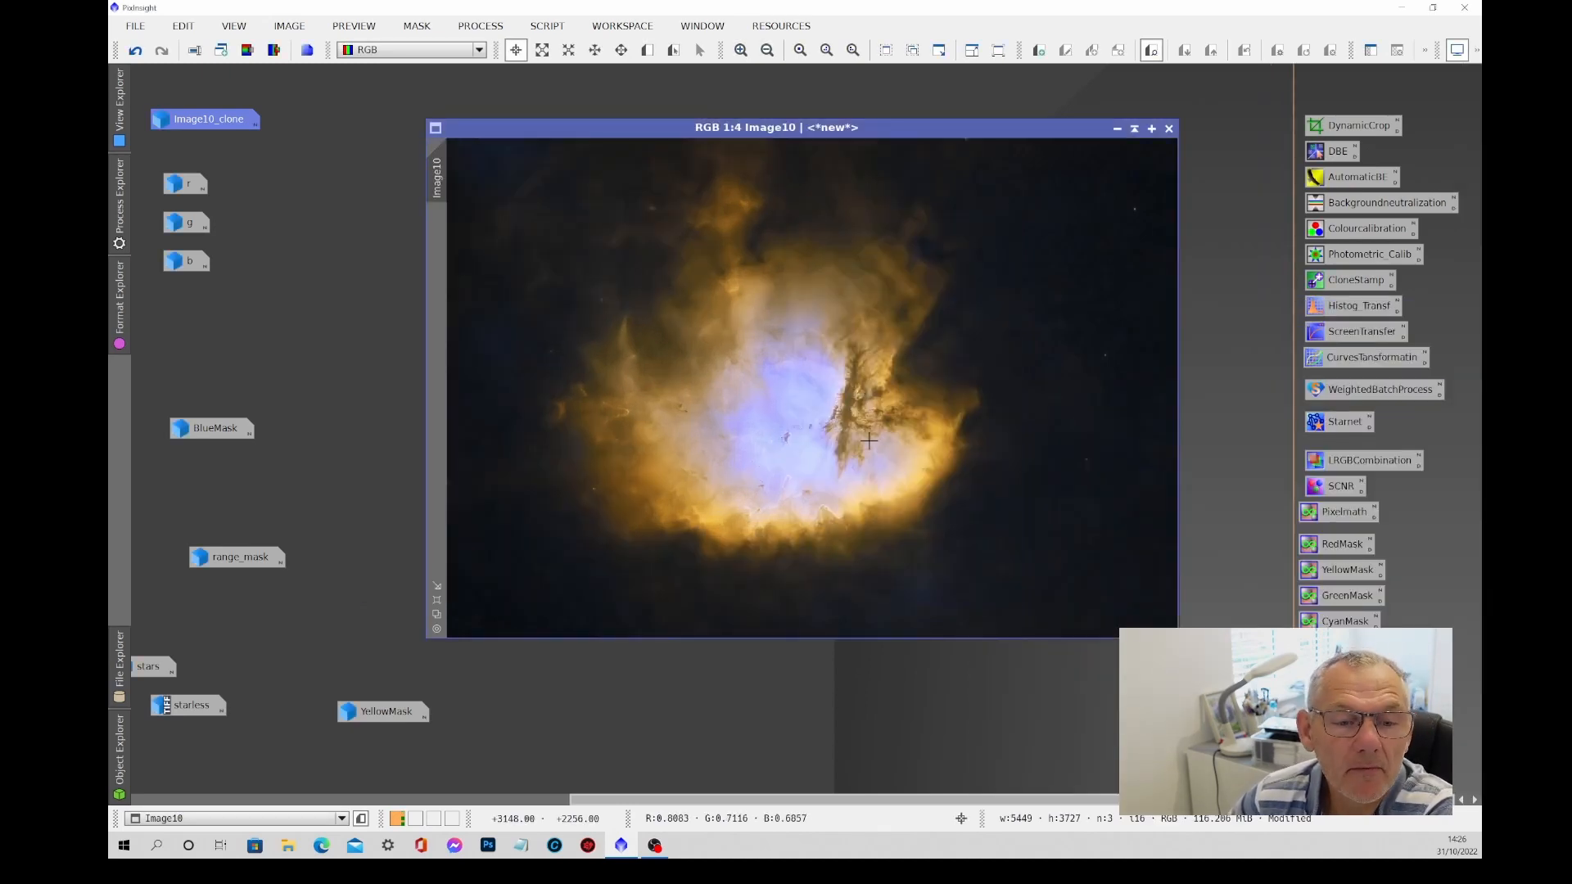
Examine the blue core and dark dust lane of Image10 at full resolution, then return to the full view.
{"action": "scroll", "coordinate": [888, 468], "scroll_direction": "up", "scroll_amount": 1}
{"action": "scroll", "coordinate": [889, 469], "scroll_direction": "up", "scroll_amount": 1}
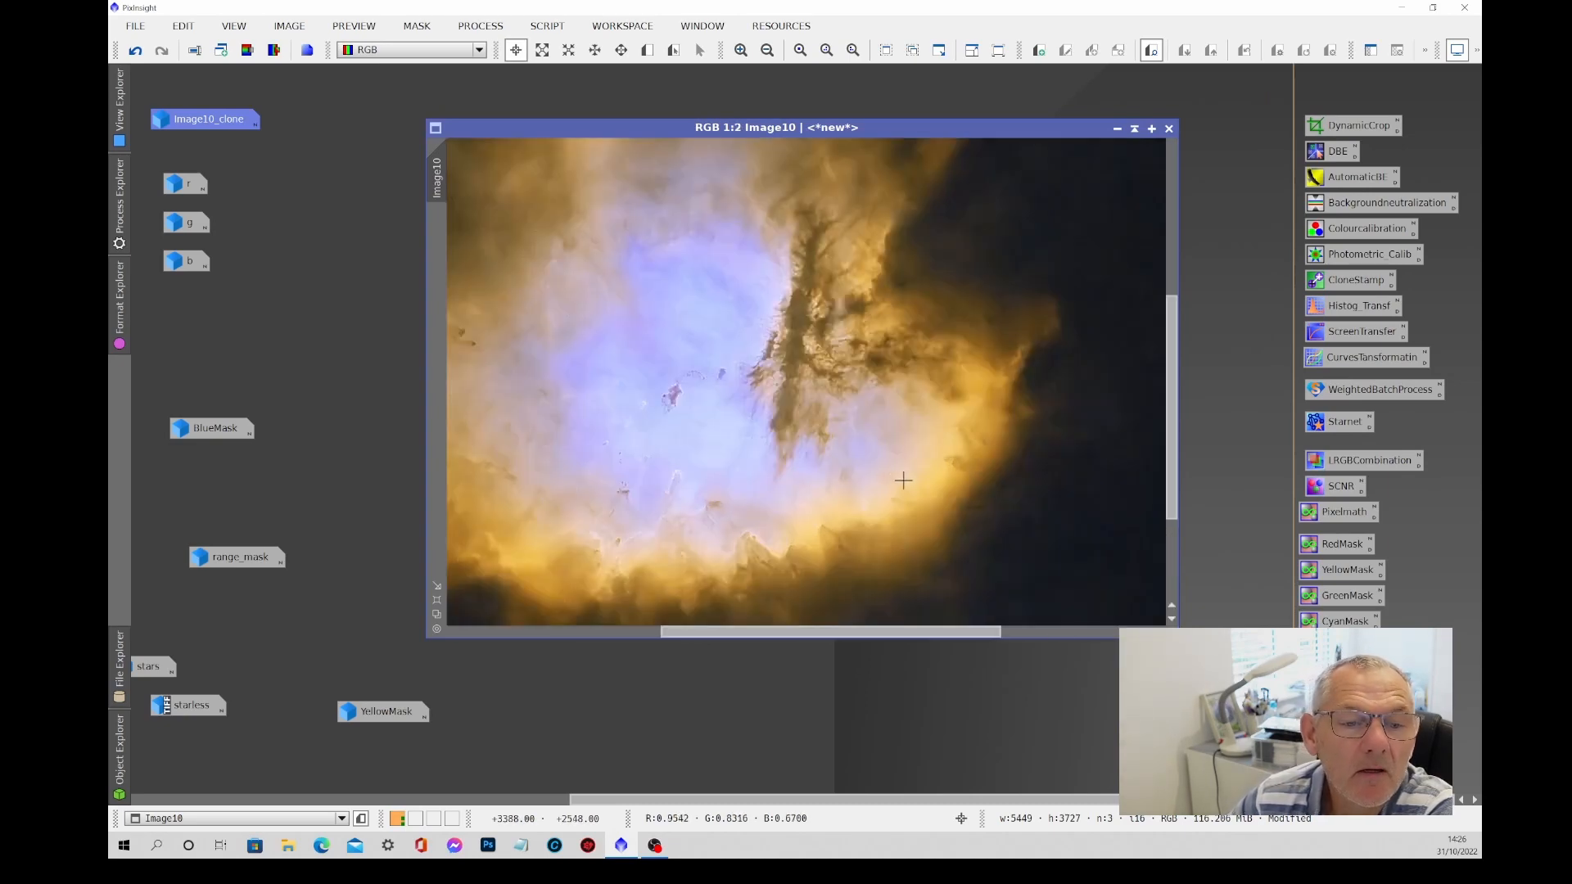
{"action": "scroll", "coordinate": [617, 392], "scroll_direction": "up", "scroll_amount": 1}
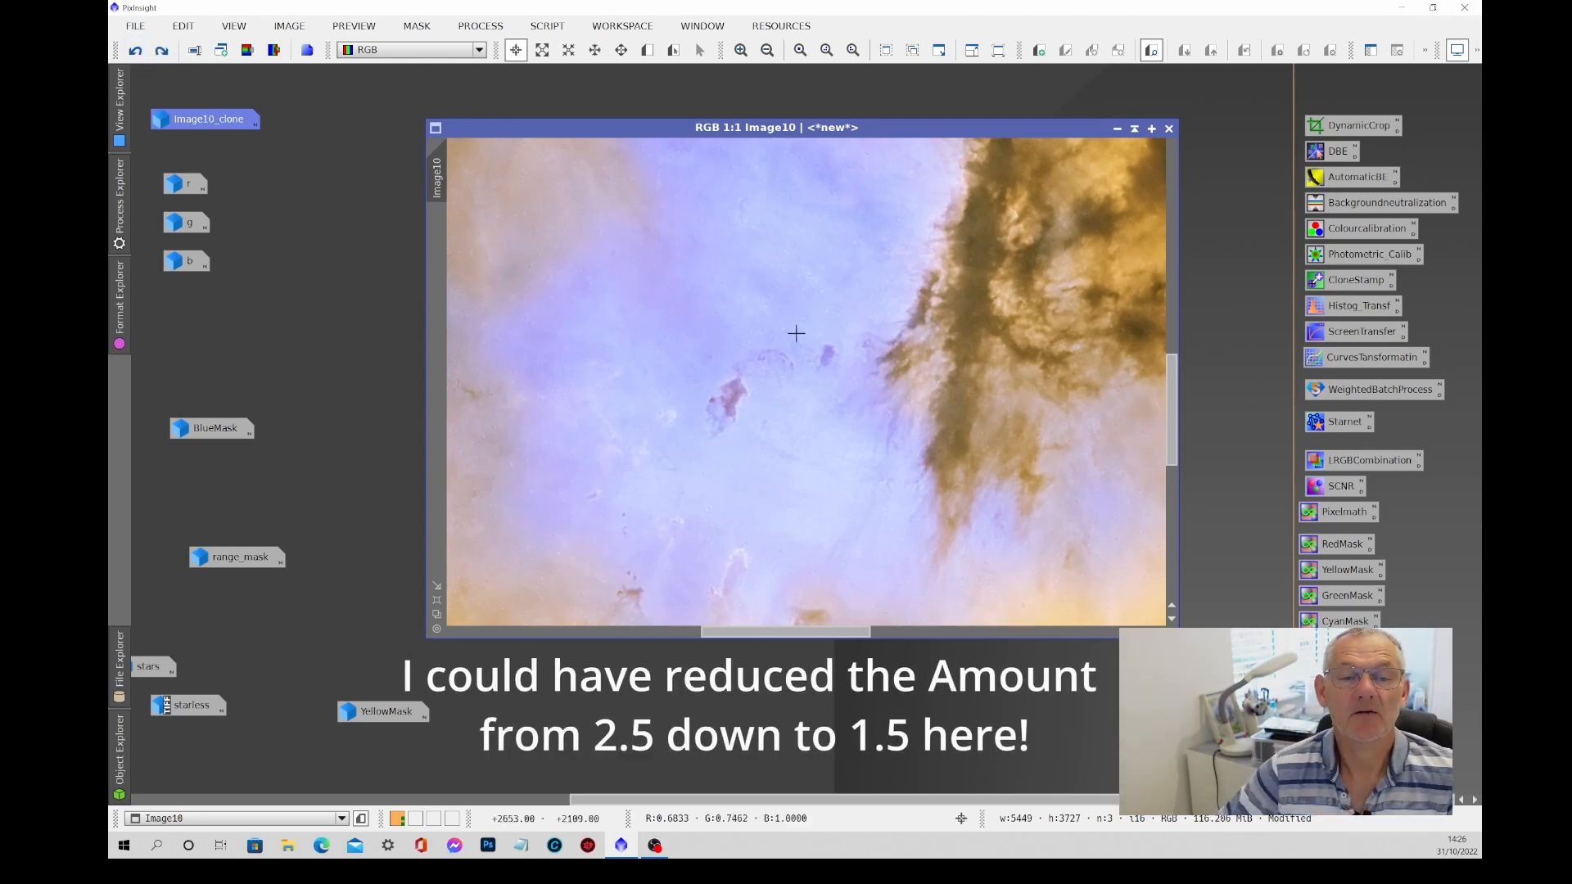
{"action": "scroll", "coordinate": [796, 334], "scroll_direction": "down", "scroll_amount": 2}
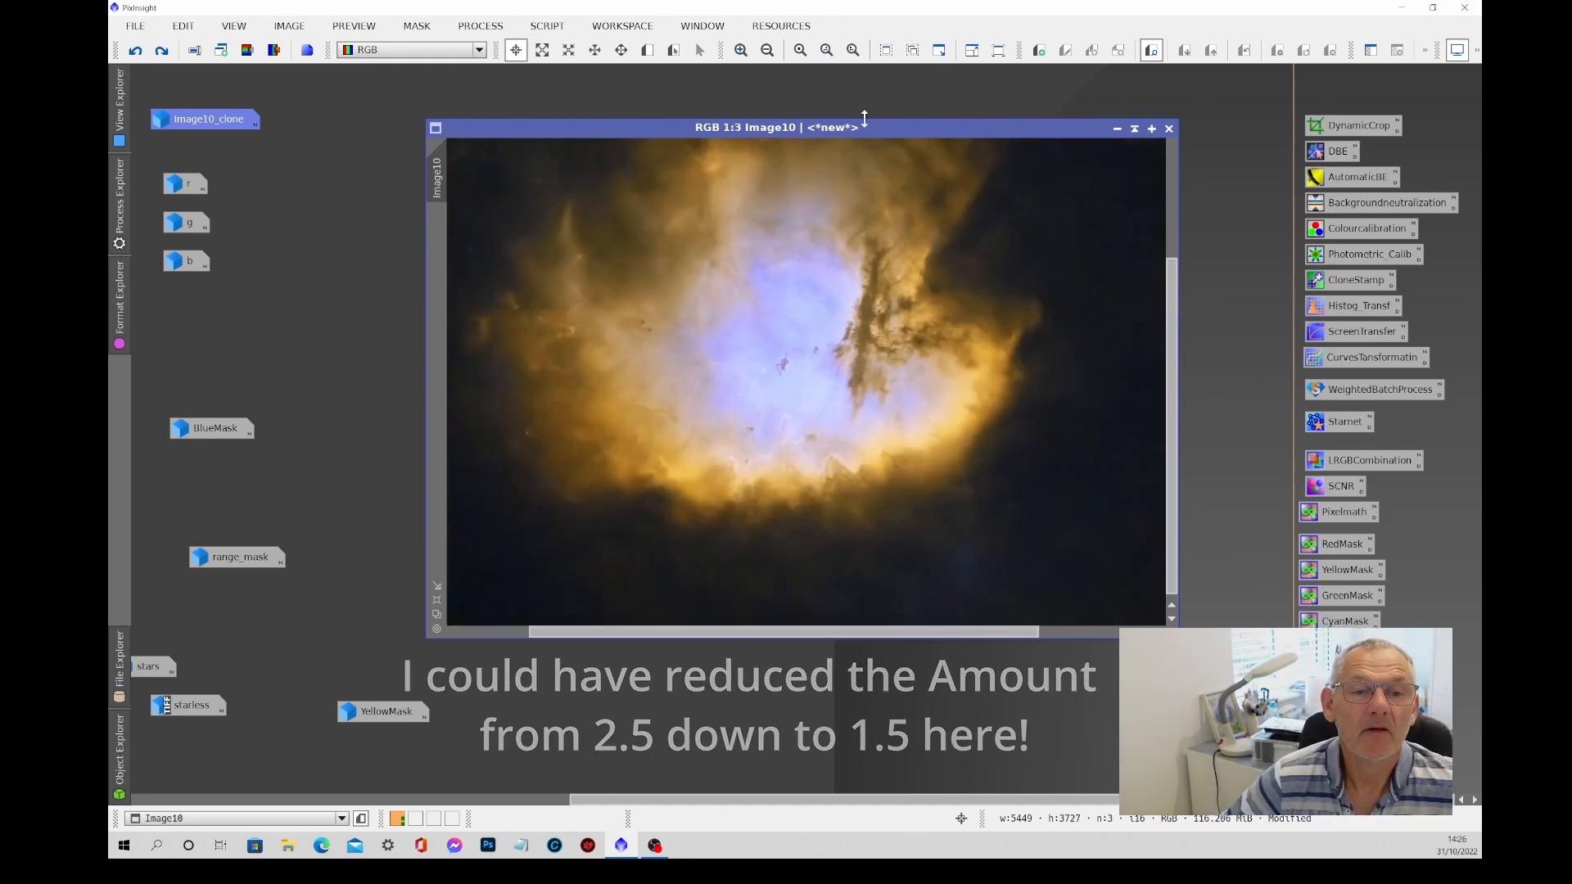
{"action": "scroll", "coordinate": [849, 277], "scroll_direction": "down", "scroll_amount": 1}
Sharpen Image10 with the AdvSharpening script, using layer 2 bias 0.40 and layer 3 bias 0.10, and close the script.
{"action": "left_click", "coordinate": [545, 27]}
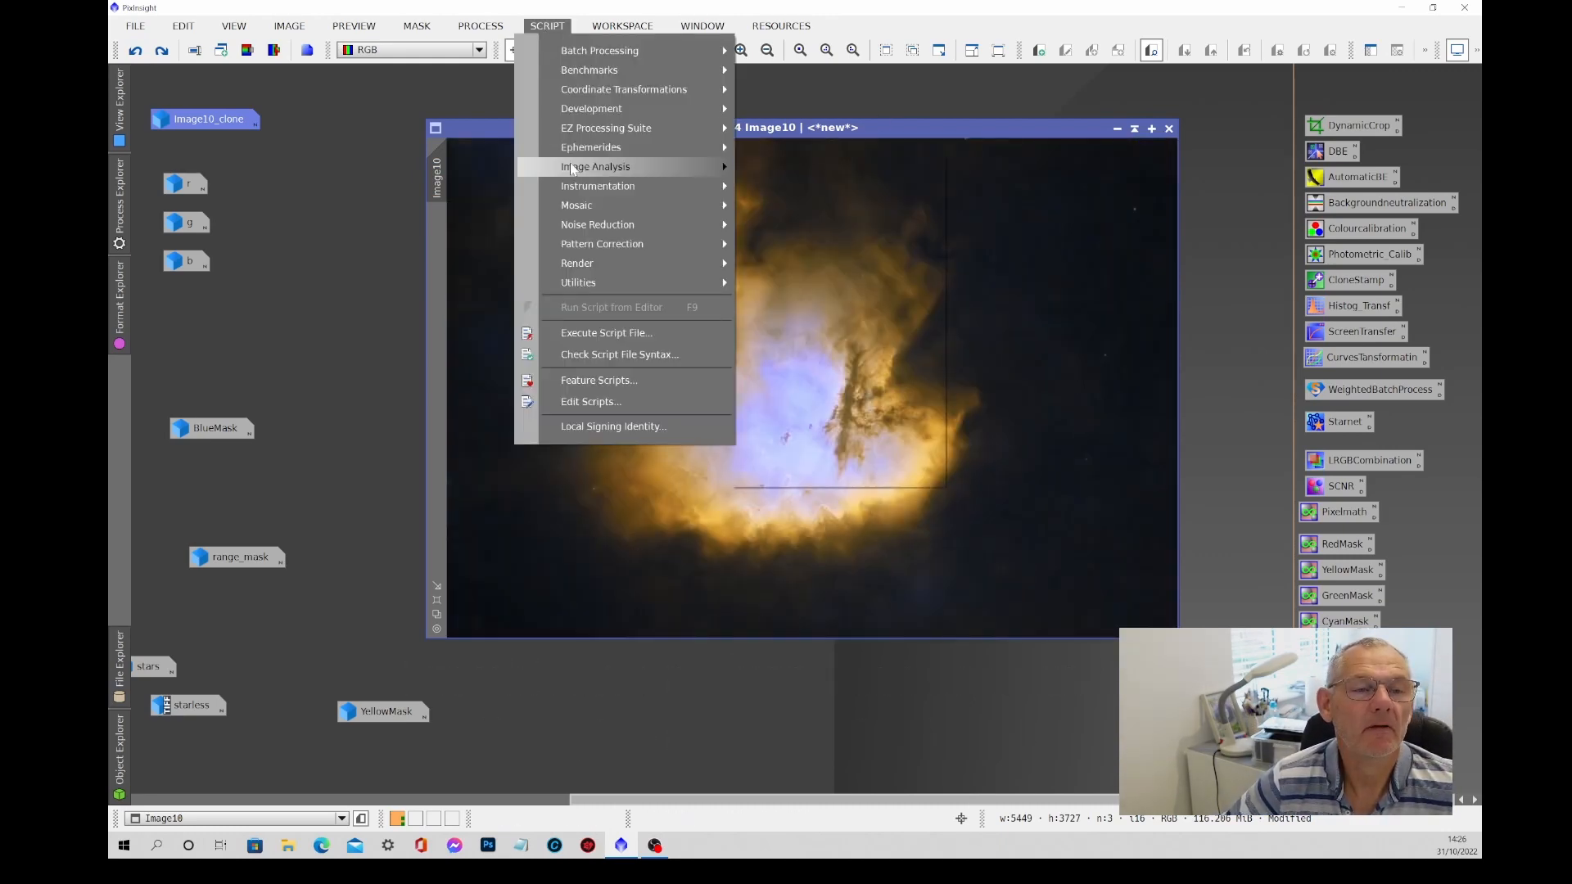
{"action": "mouse_move", "coordinate": [581, 283]}
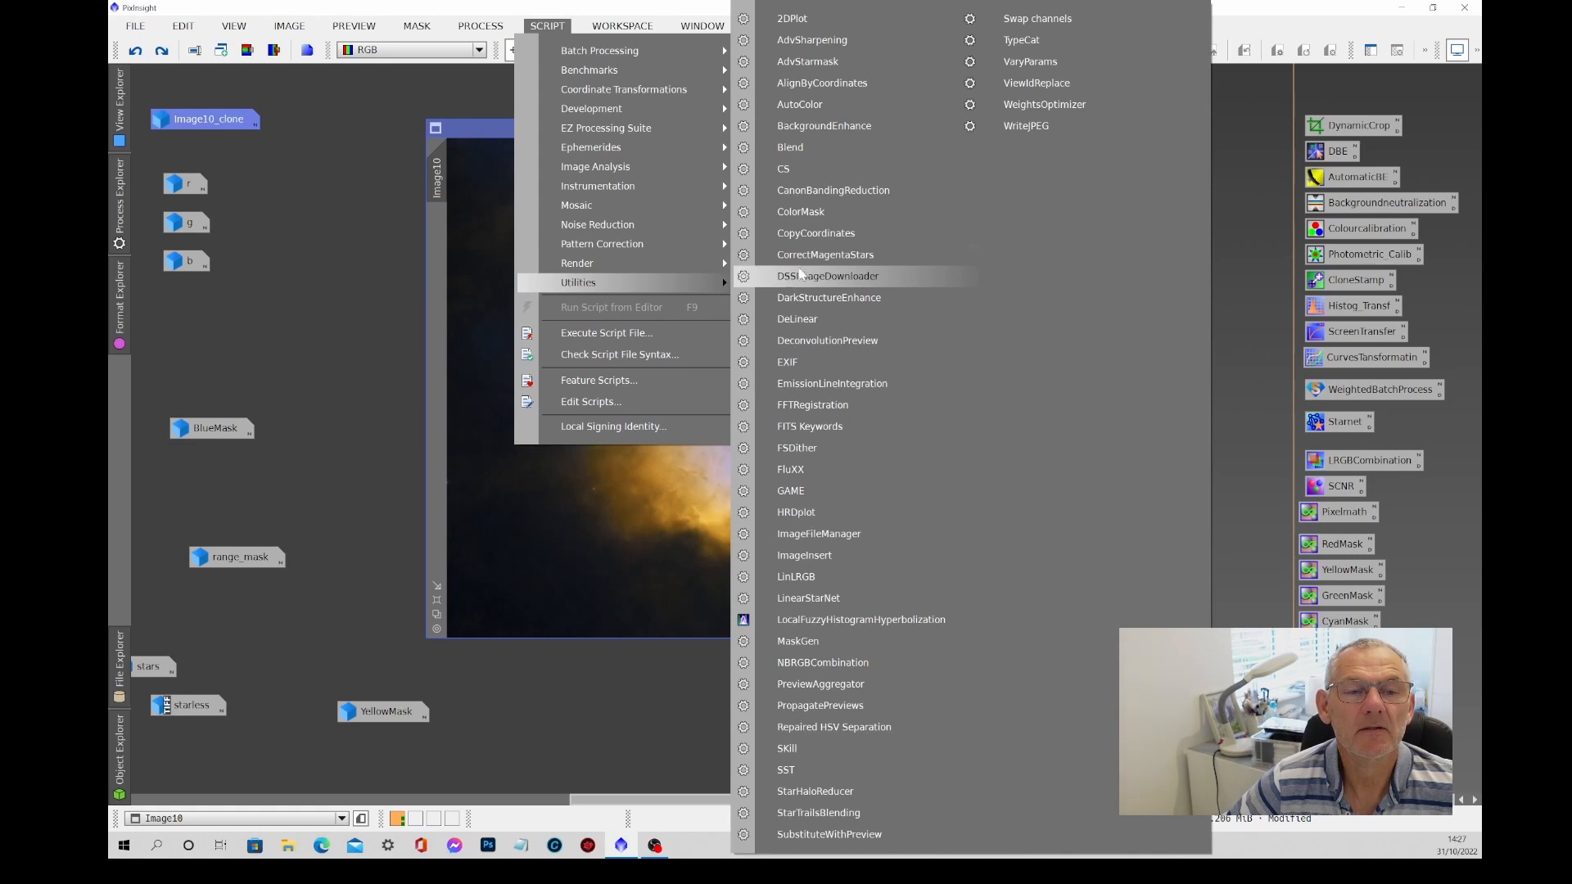
{"action": "left_click", "coordinate": [813, 41]}
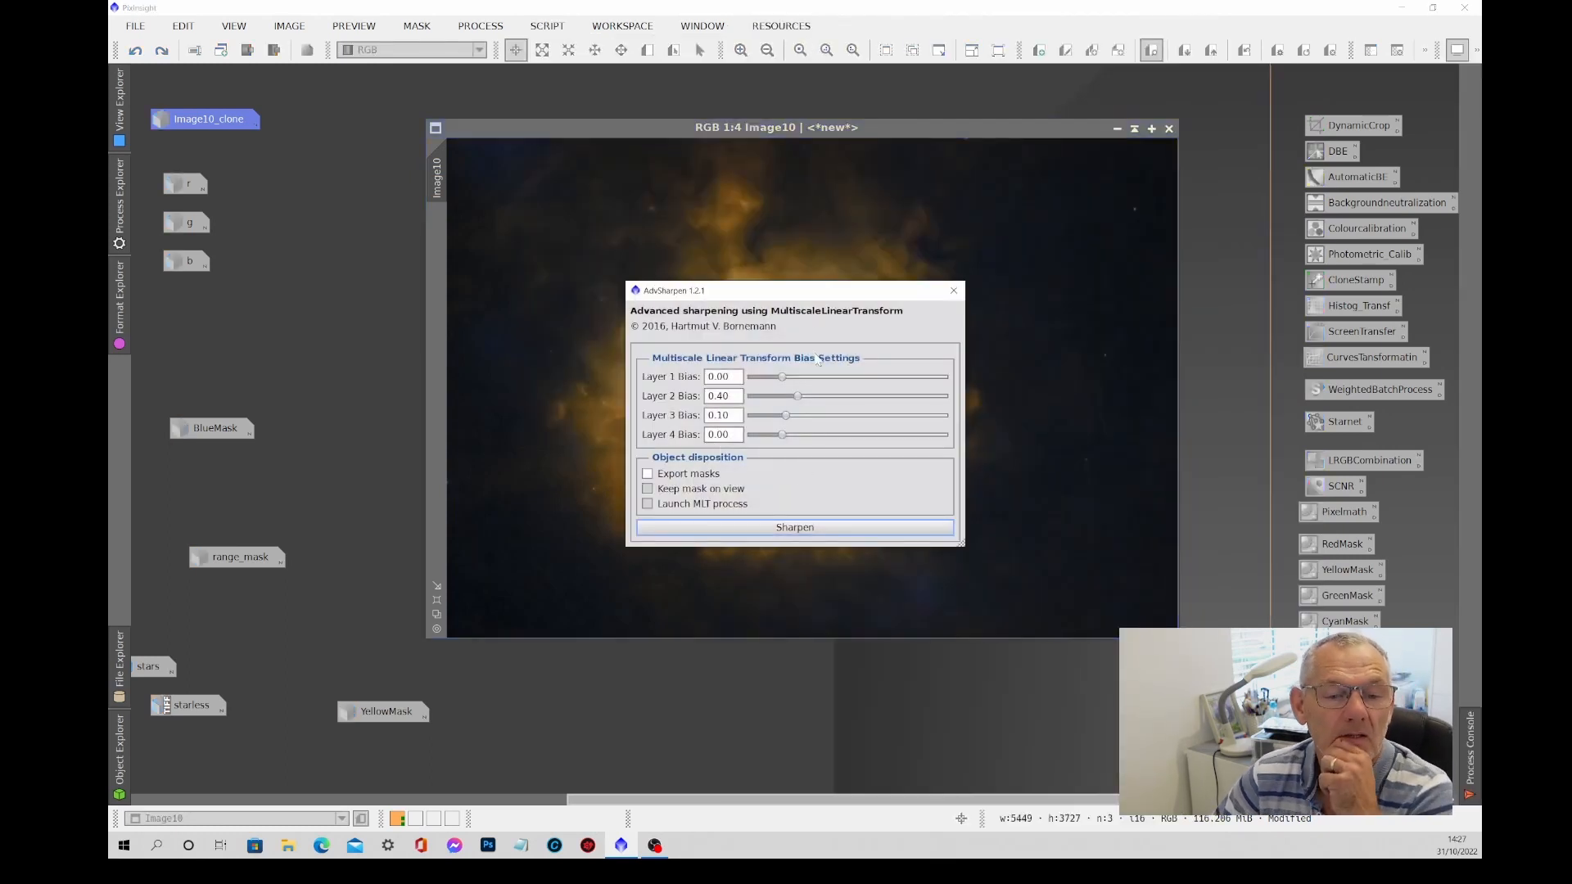
{"action": "left_click_drag", "start_coordinate": [815, 298], "coordinate": [1144, 257]}
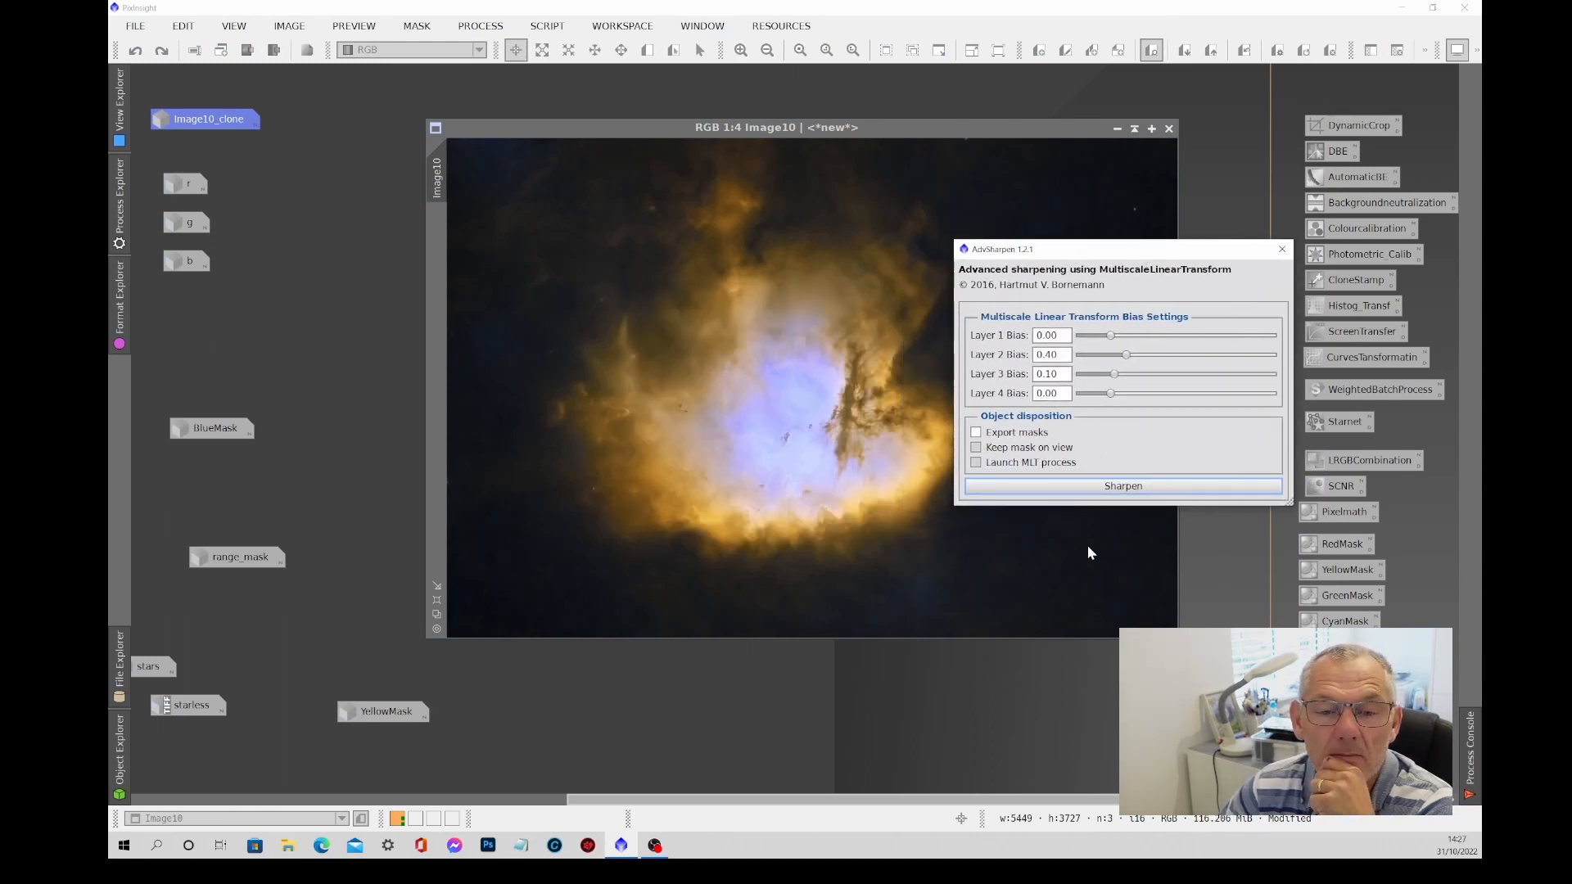
{"action": "left_click", "coordinate": [1119, 489]}
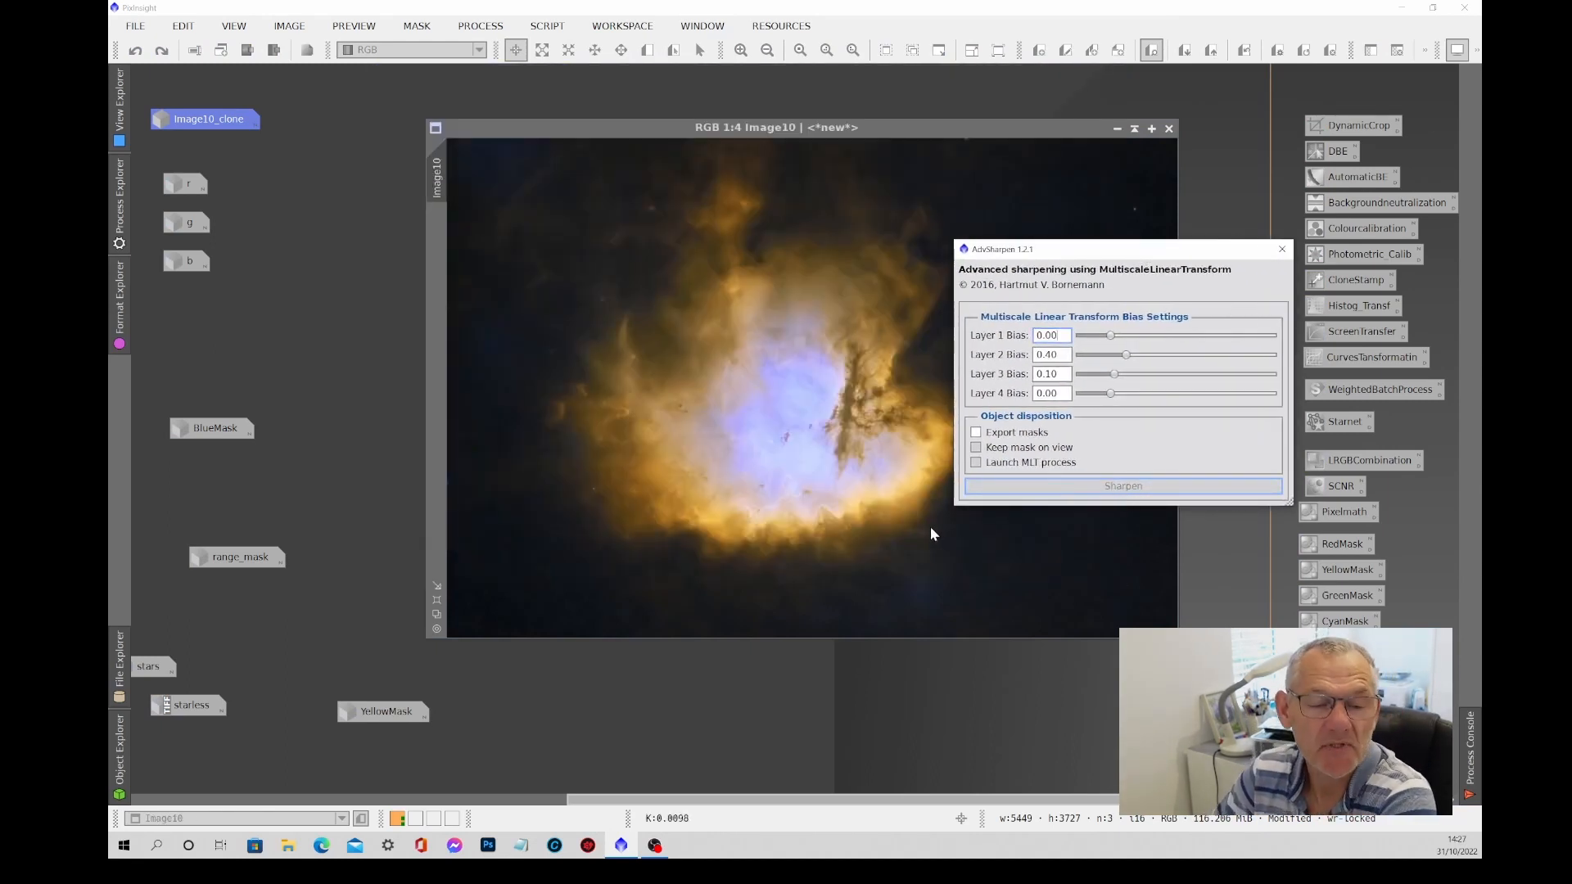
{"action": "left_click", "coordinate": [1283, 250]}
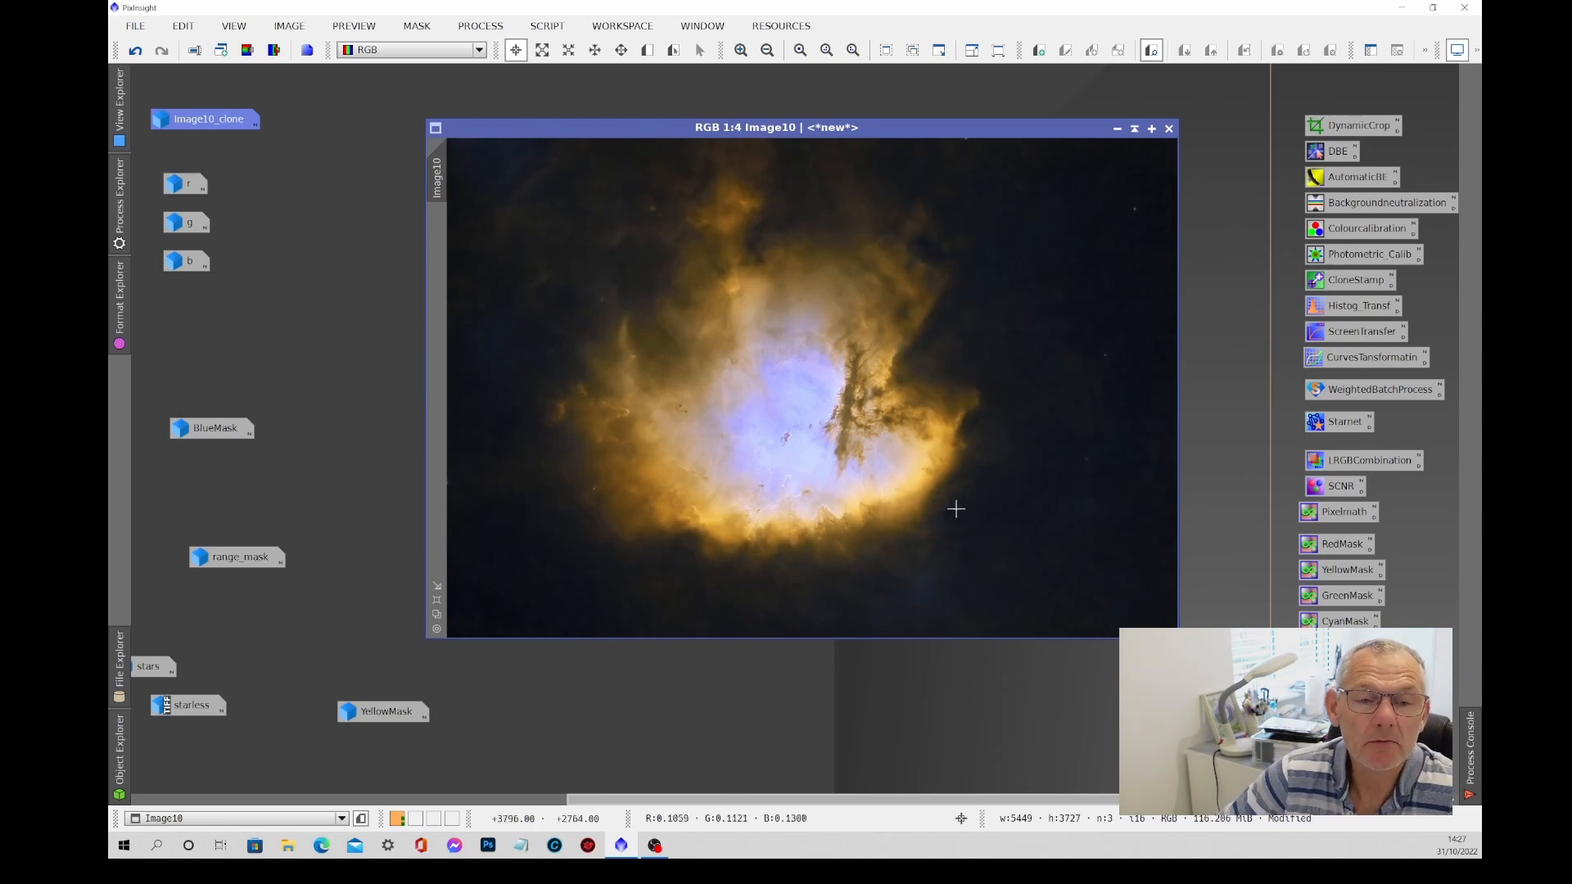
Compare Image10's blue core close up with and without the advanced sharpening, keeping the sharpening applied.
{"action": "scroll", "coordinate": [827, 464], "scroll_direction": "up", "scroll_amount": 2}
{"action": "scroll", "coordinate": [827, 465], "scroll_direction": "up", "scroll_amount": 1}
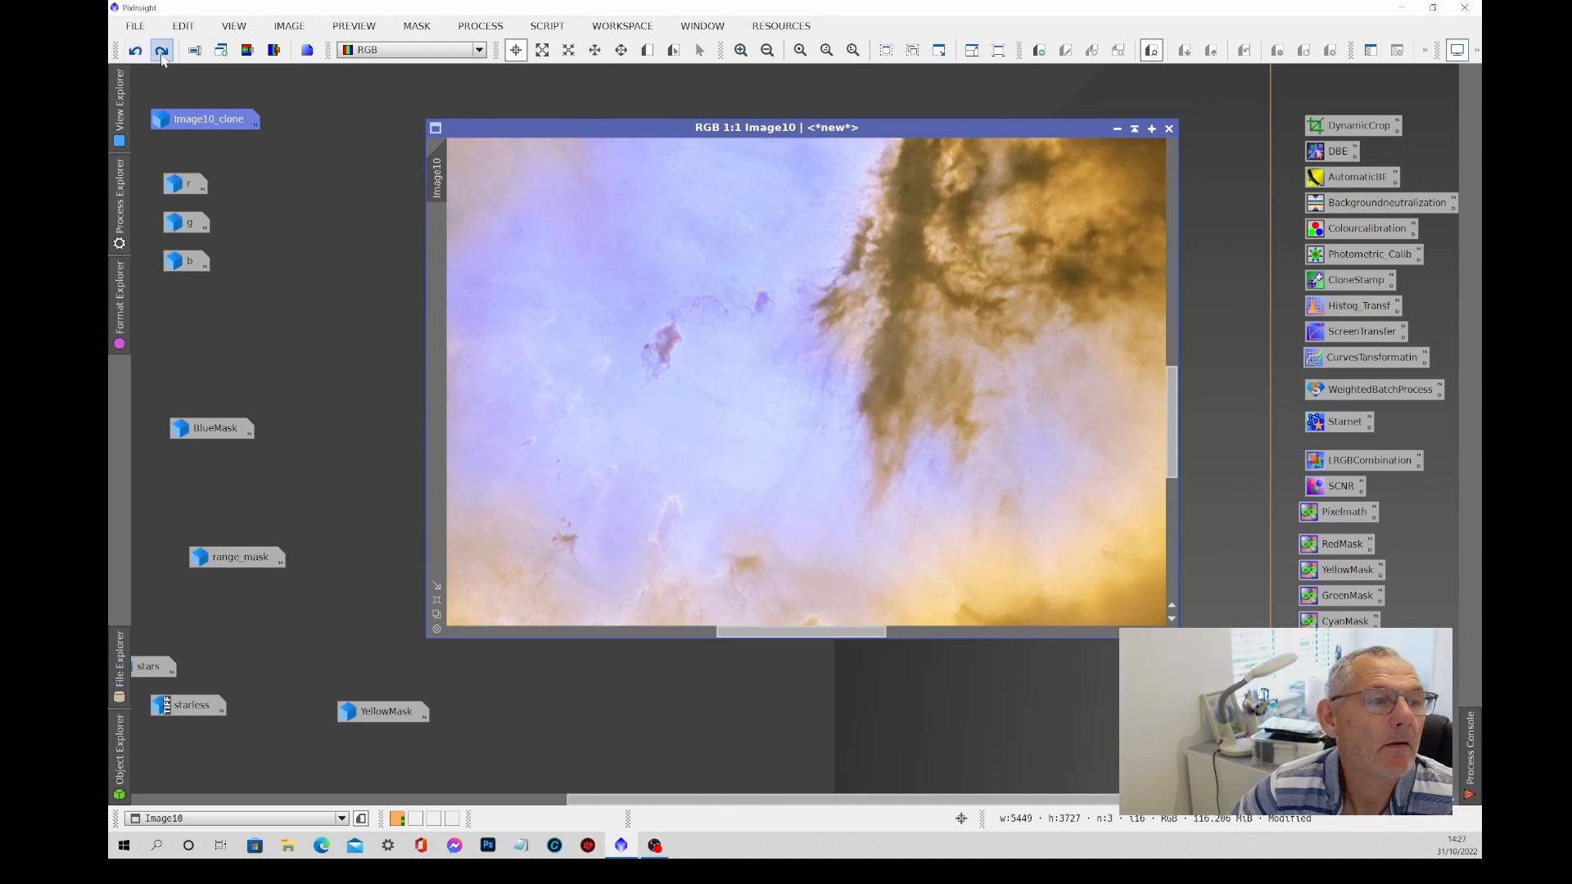
{"action": "left_click", "coordinate": [162, 51]}
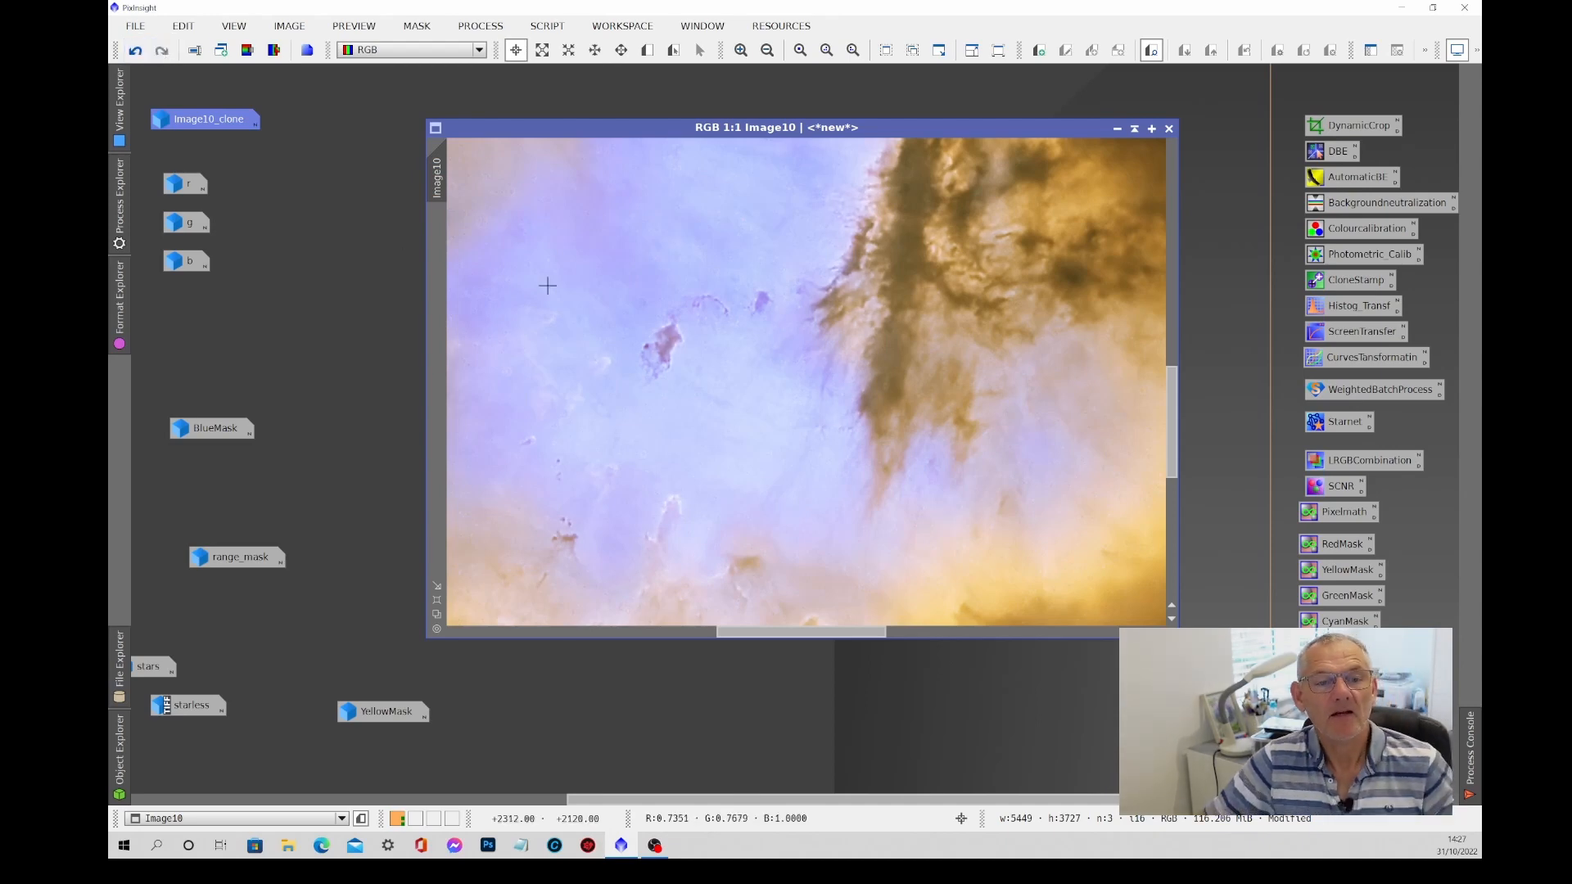
{"action": "scroll", "coordinate": [721, 356], "scroll_direction": "down", "scroll_amount": 5}
{"action": "scroll", "coordinate": [824, 375], "scroll_direction": "up", "scroll_amount": 4}
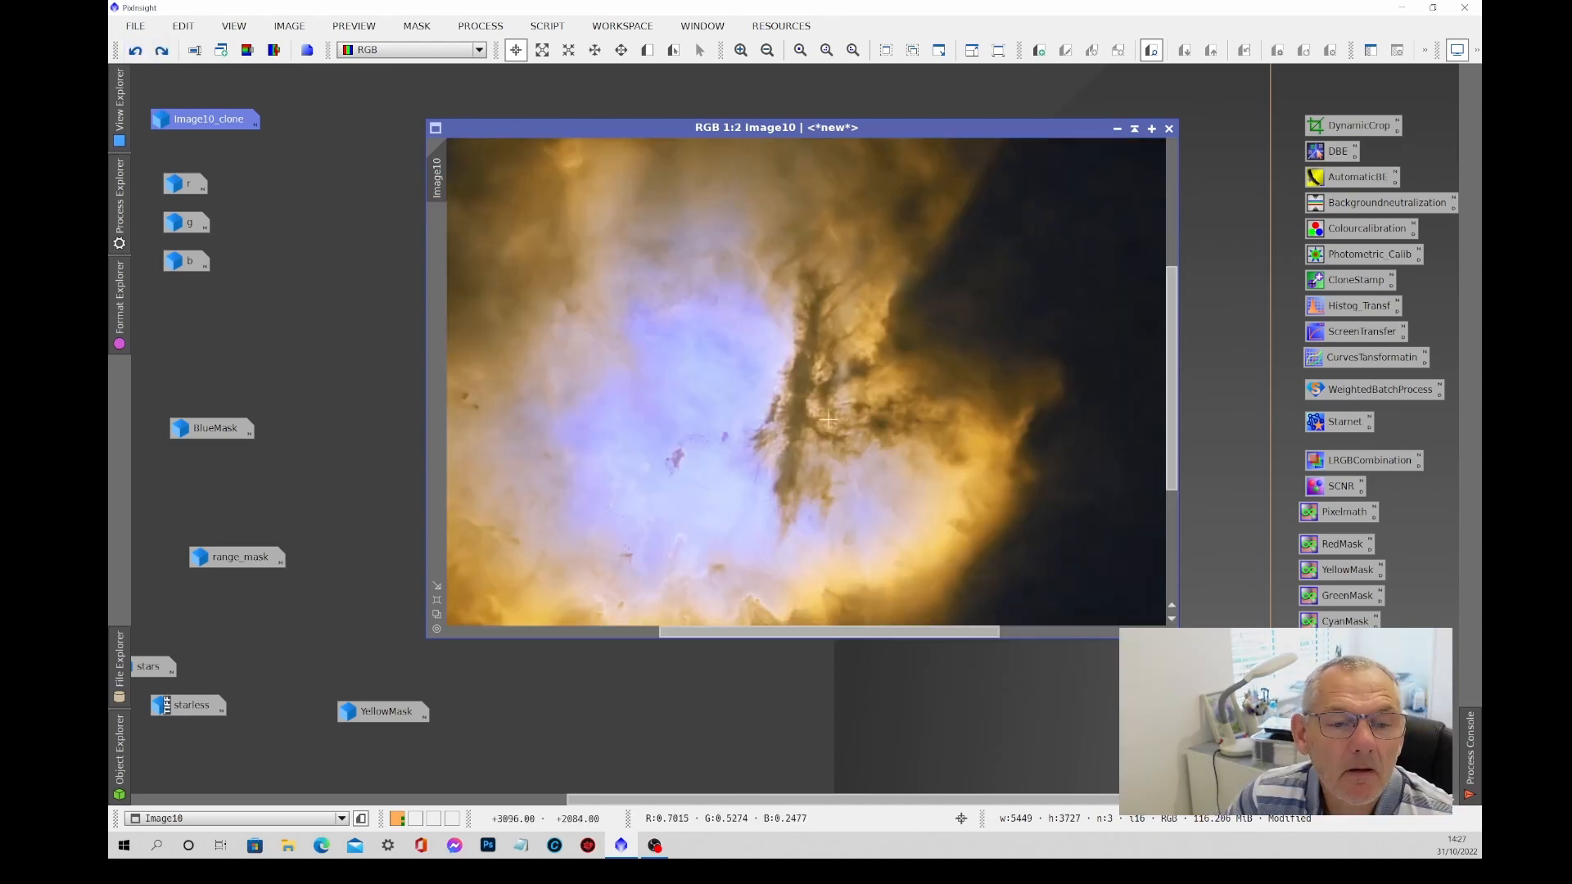
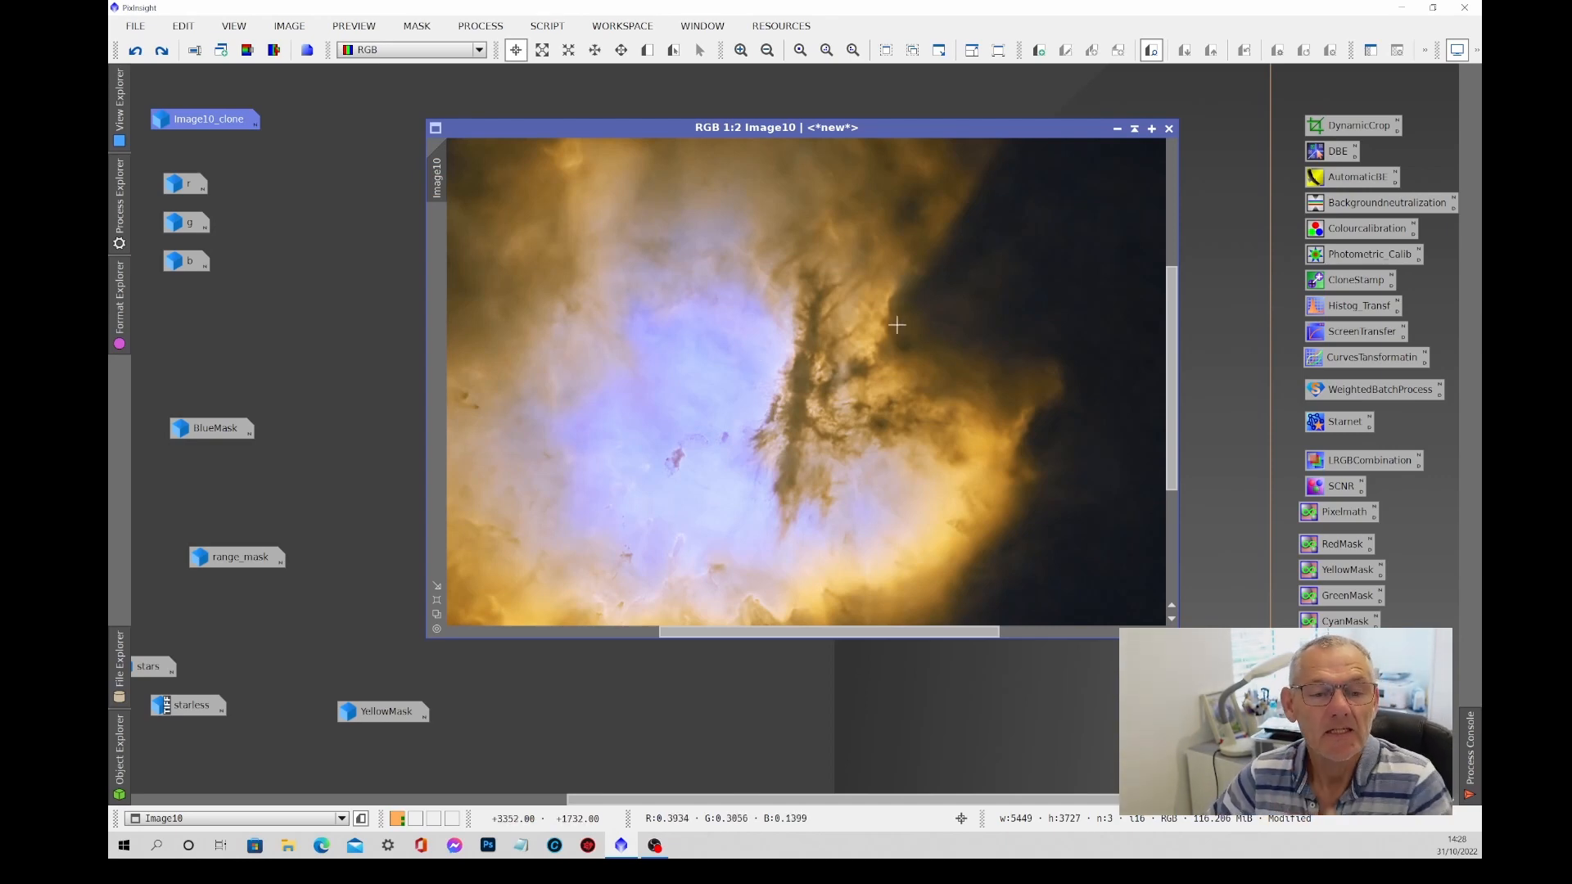
Open the GAME galaxy mask editor script for Image10.
{"action": "left_click", "coordinate": [472, 29]}
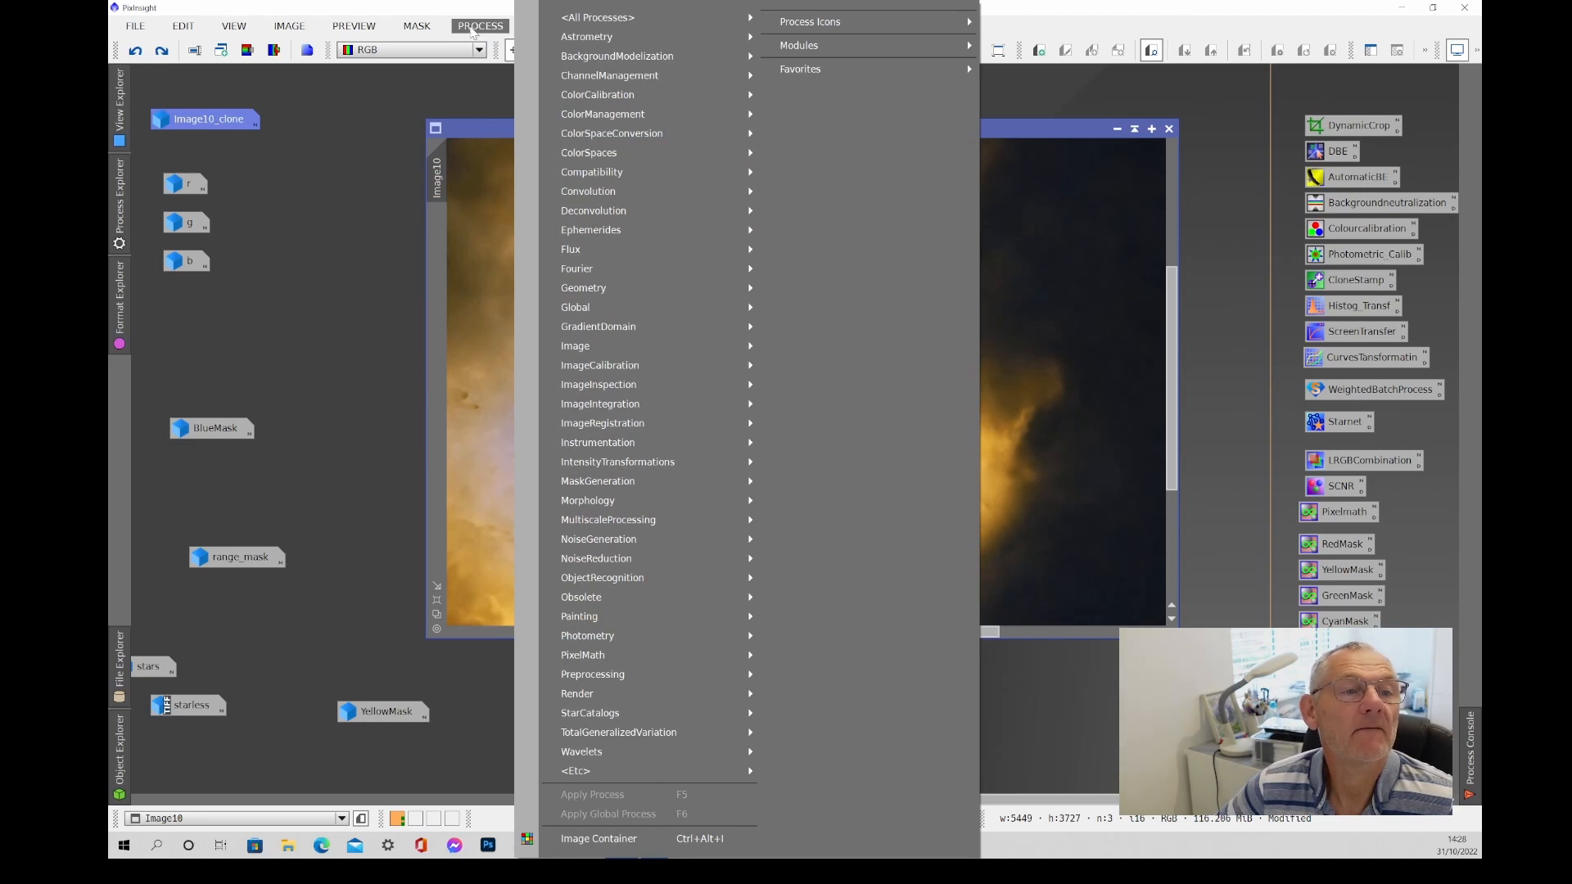
{"action": "left_click", "coordinate": [479, 98]}
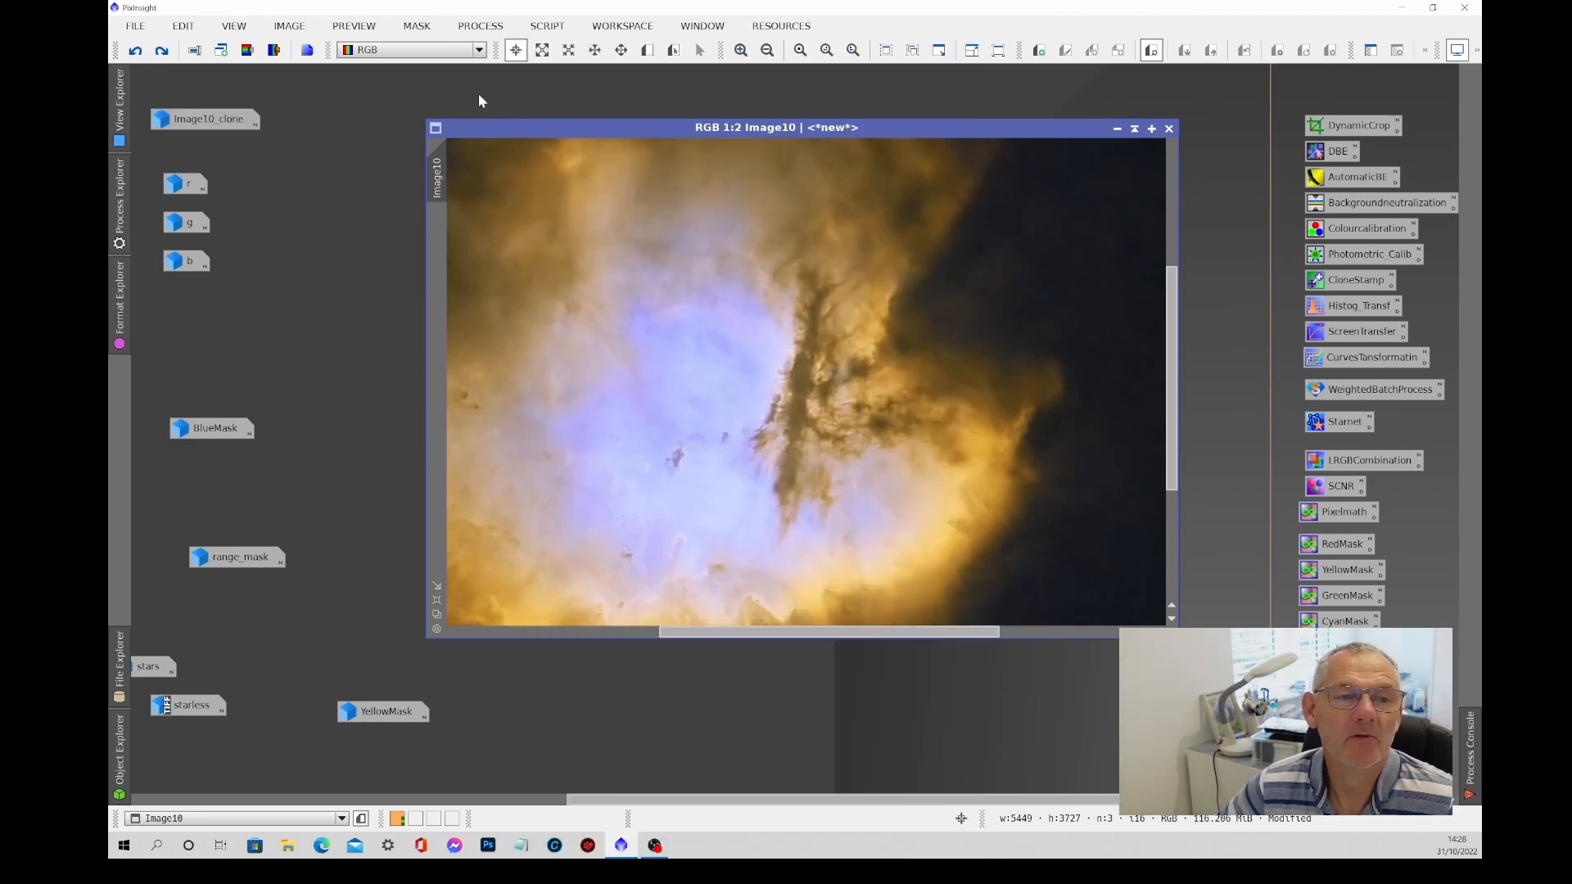
{"action": "left_click", "coordinate": [547, 26]}
{"action": "mouse_move", "coordinate": [577, 284]}
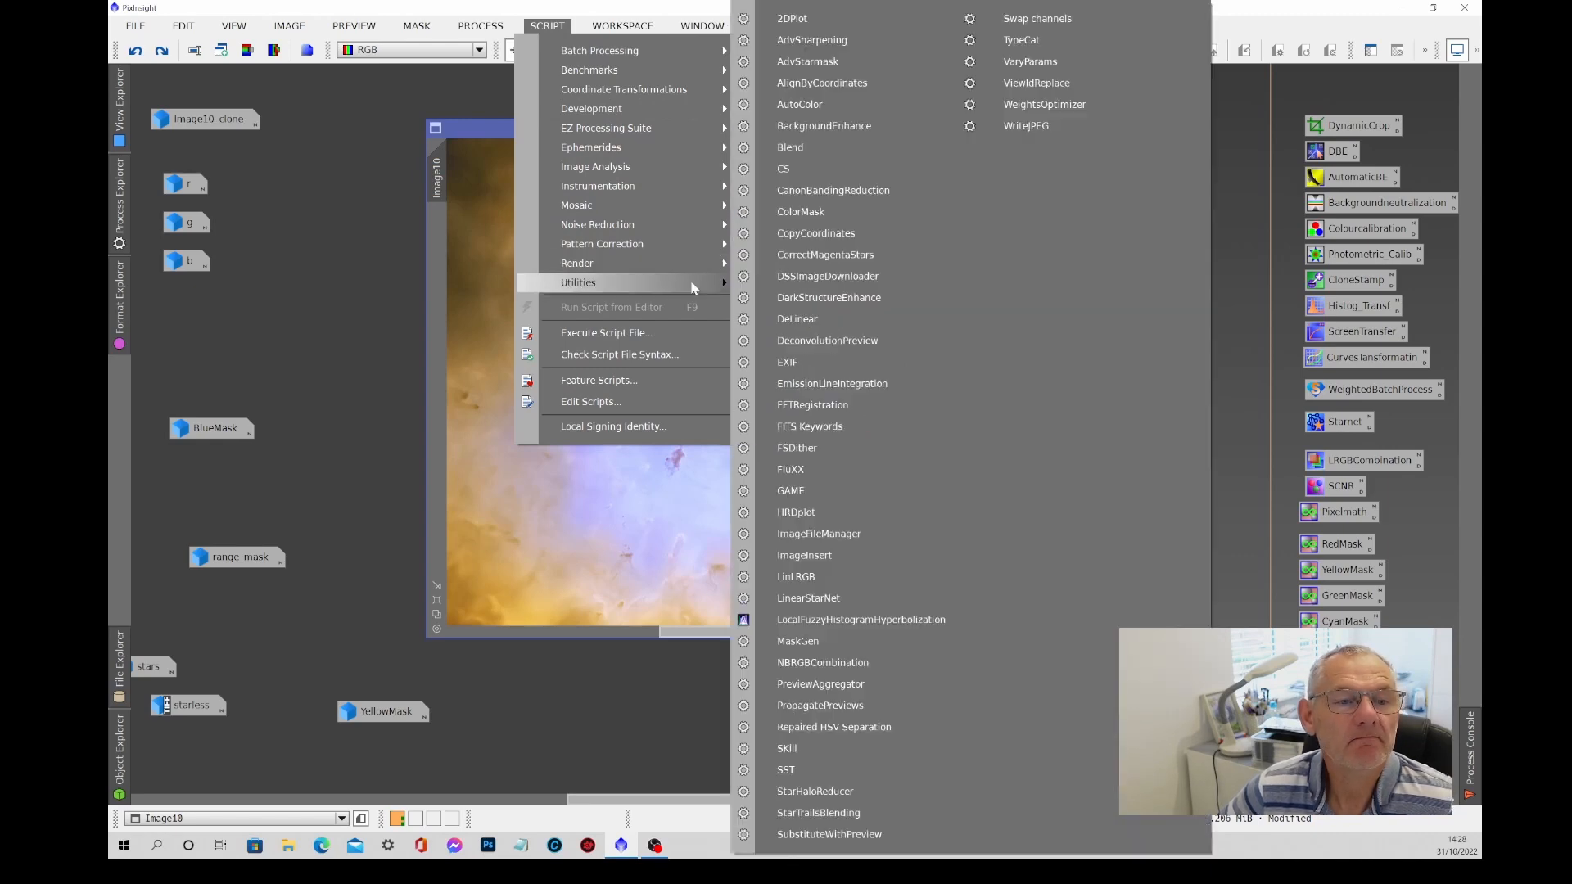
{"action": "left_click", "coordinate": [790, 491]}
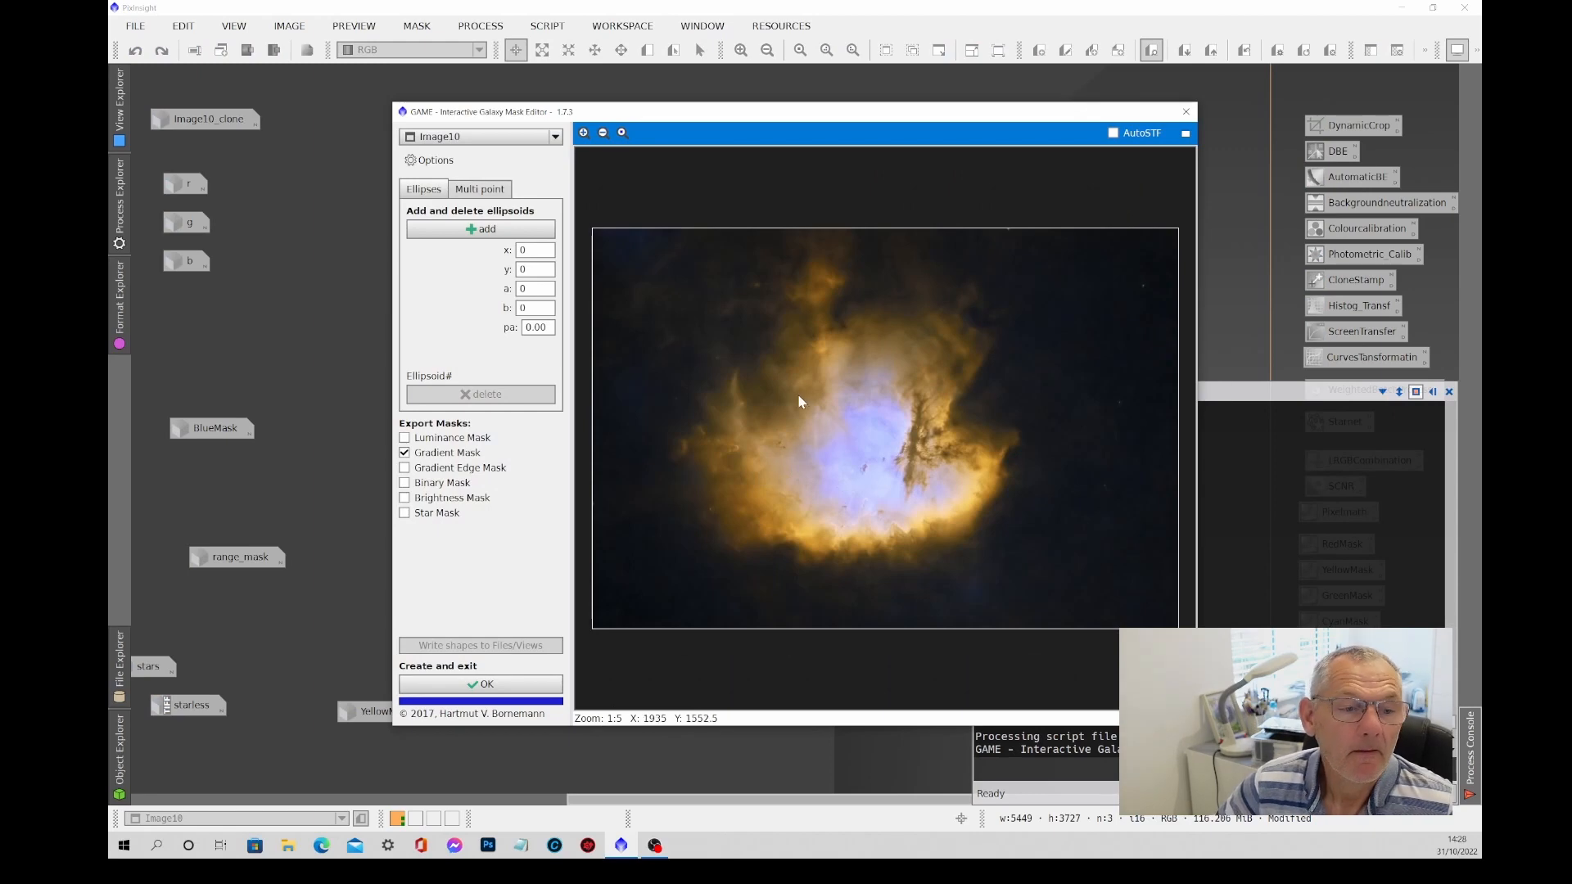
Add a multi point curve and stretch its first two points along the length of the dark dust lane.
{"action": "left_click", "coordinate": [483, 190]}
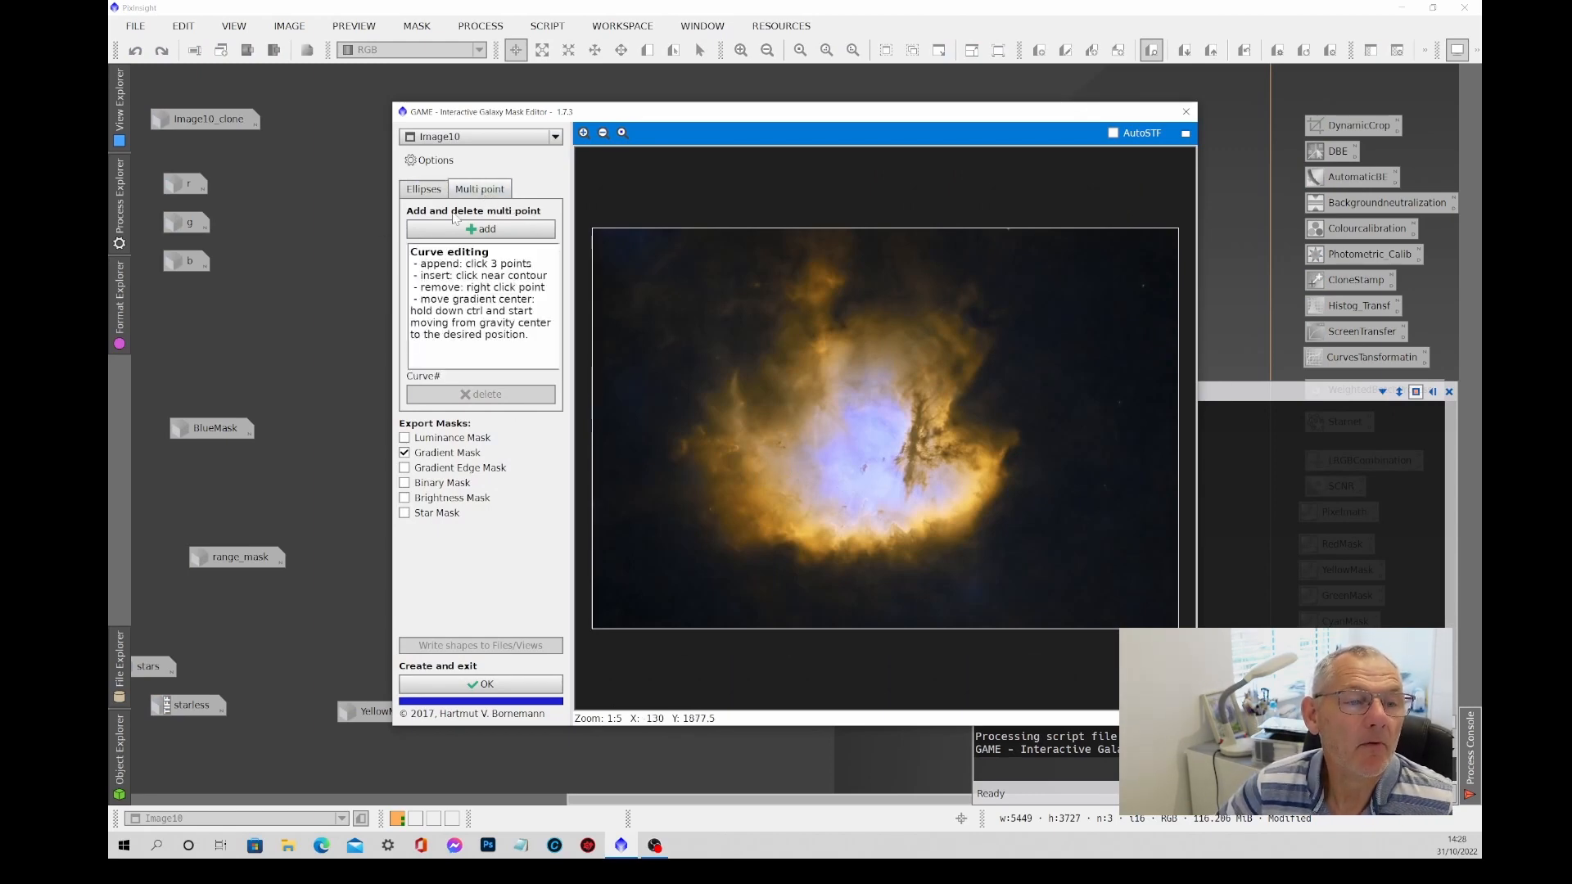
{"action": "left_click", "coordinate": [481, 229]}
{"action": "left_click", "coordinate": [849, 455]}
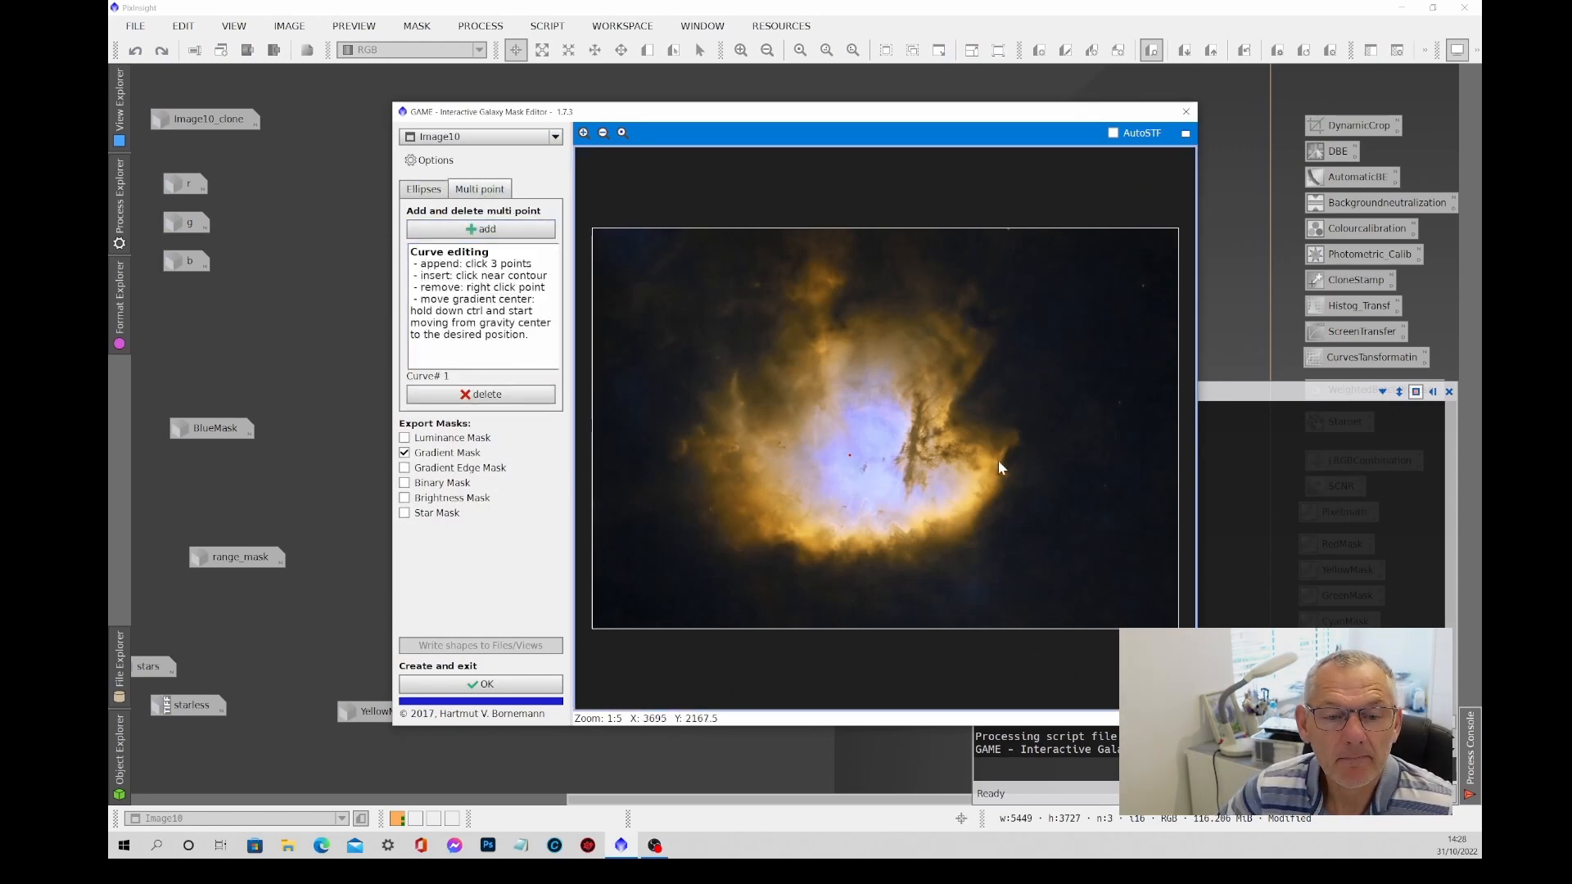
{"action": "scroll", "coordinate": [989, 472], "scroll_direction": "up", "scroll_amount": 4}
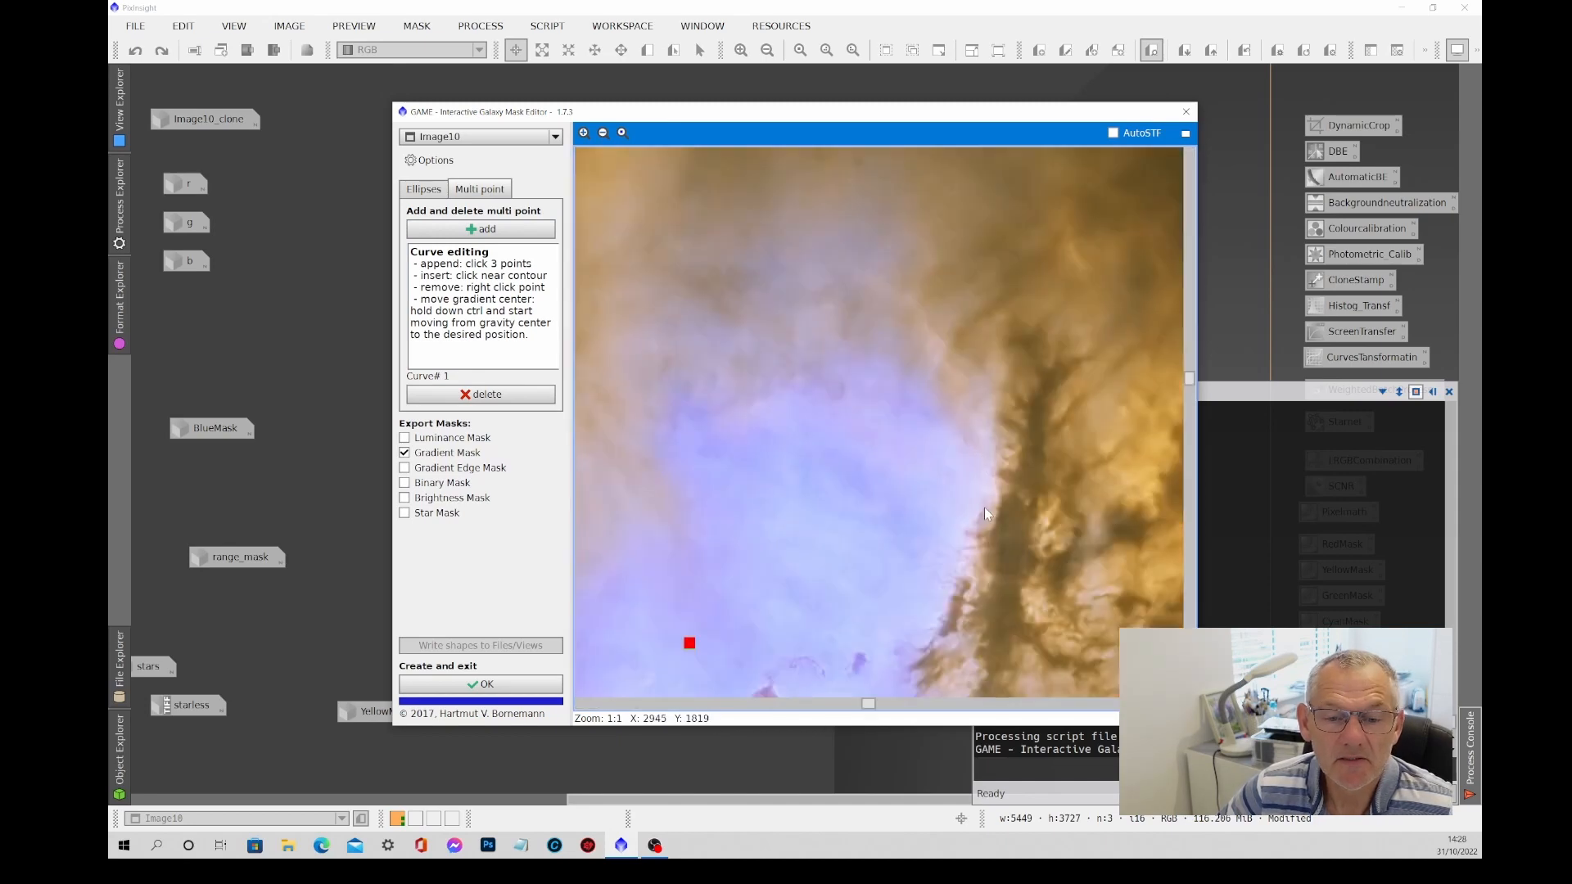
{"action": "left_click_drag", "start_coordinate": [867, 707], "coordinate": [869, 708]}
{"action": "left_click", "coordinate": [993, 451]}
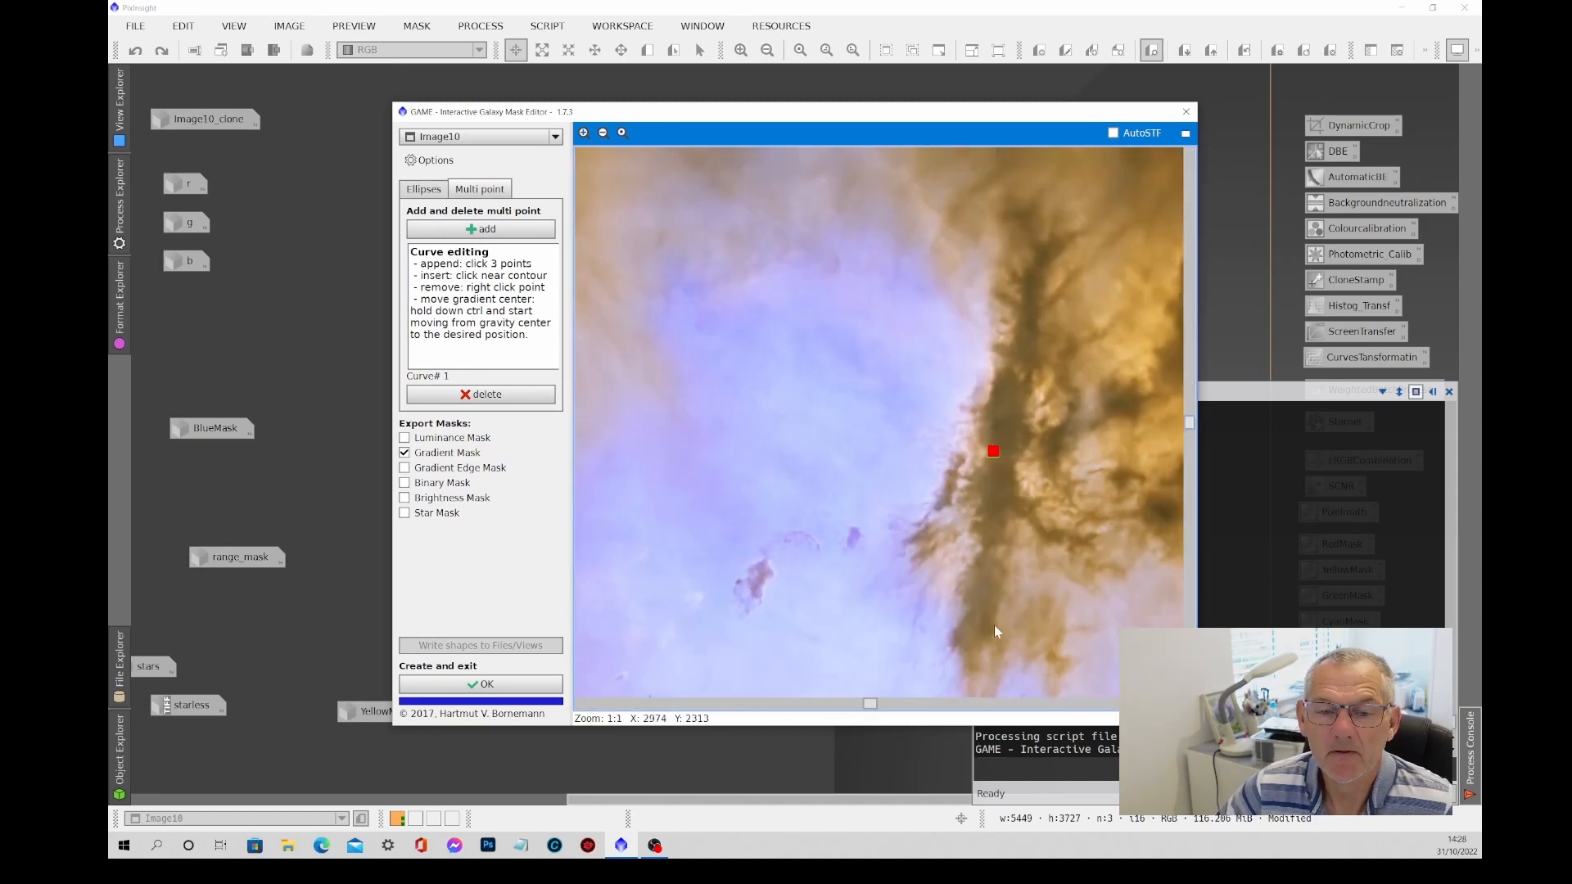
{"action": "left_click_drag", "start_coordinate": [872, 706], "coordinate": [932, 707]}
{"action": "scroll", "coordinate": [881, 631], "scroll_direction": "up", "scroll_amount": 1}
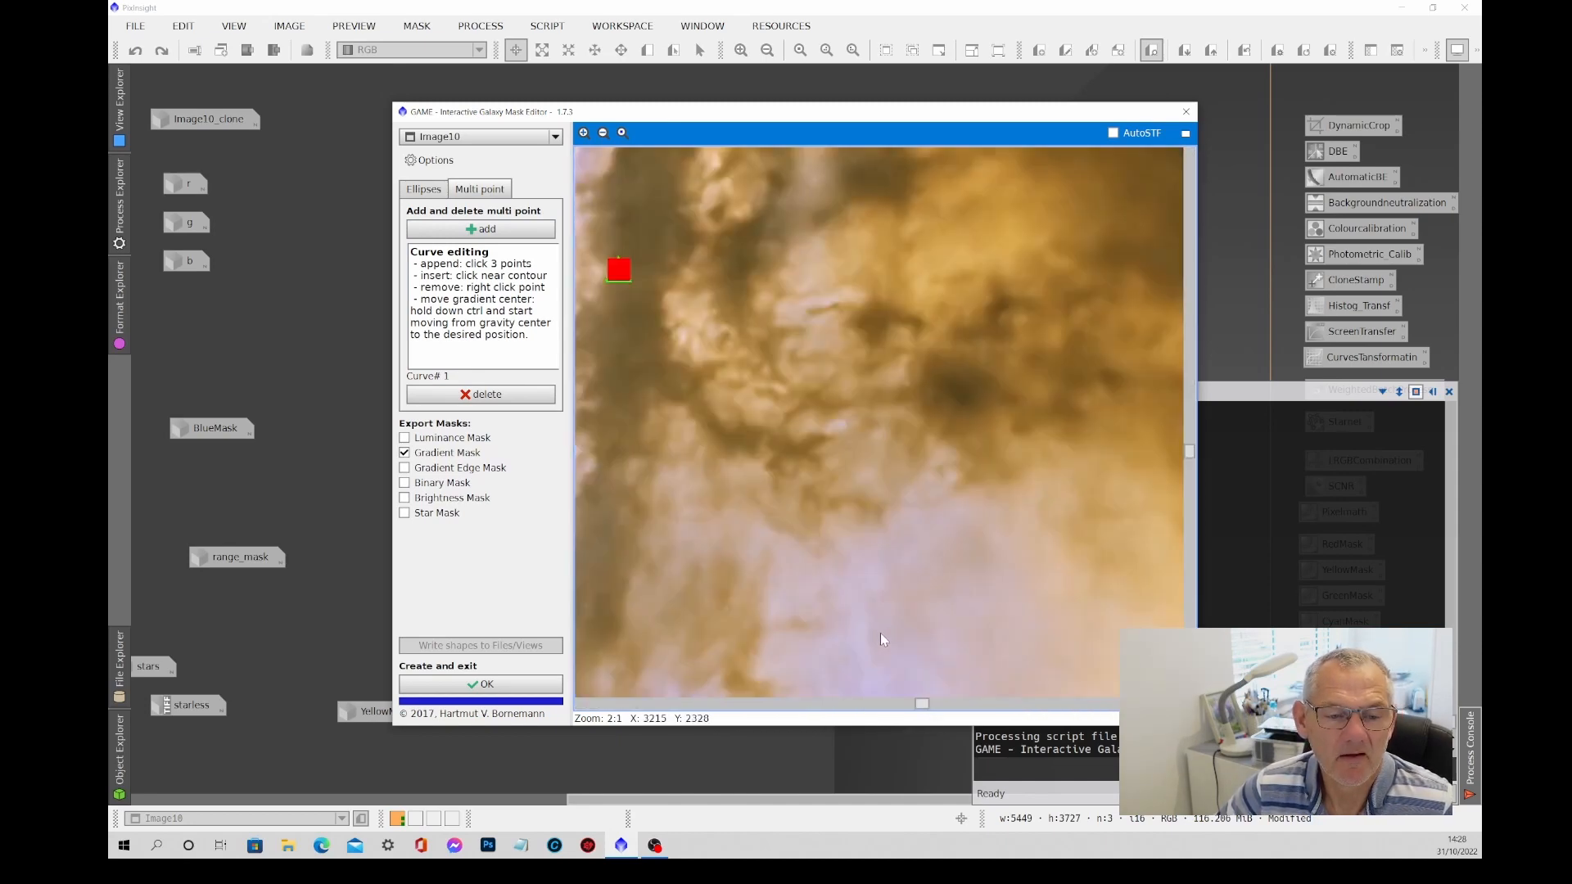
{"action": "scroll", "coordinate": [881, 629], "scroll_direction": "down", "scroll_amount": 2}
{"action": "scroll", "coordinate": [879, 621], "scroll_direction": "up", "scroll_amount": 1}
{"action": "left_click_drag", "start_coordinate": [1193, 419], "coordinate": [1193, 437]}
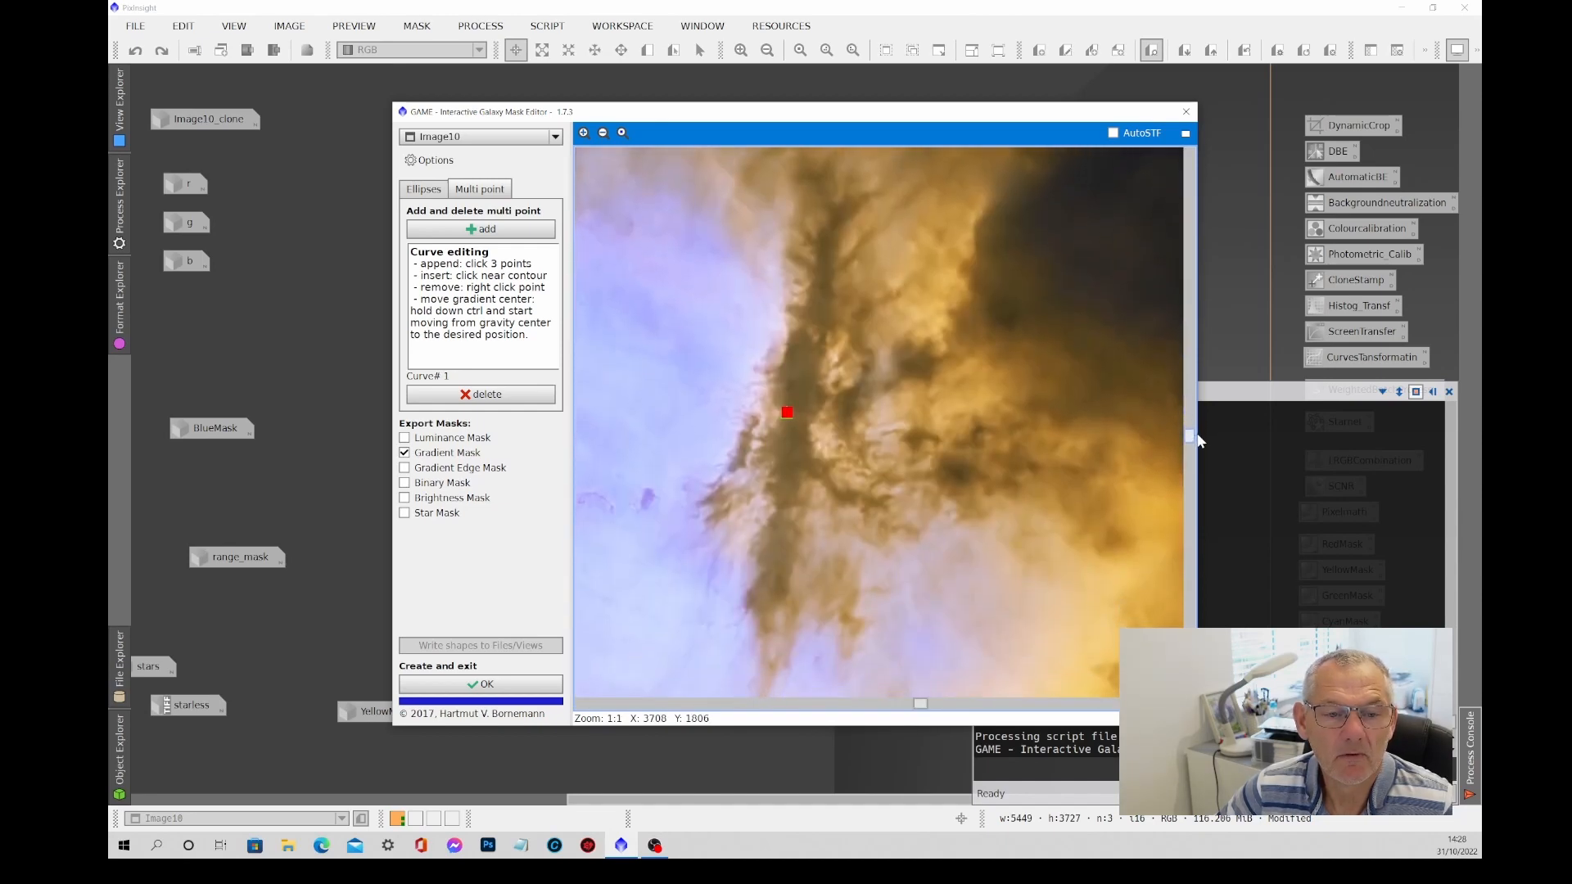
{"action": "left_click_drag", "start_coordinate": [784, 412], "coordinate": [834, 199]}
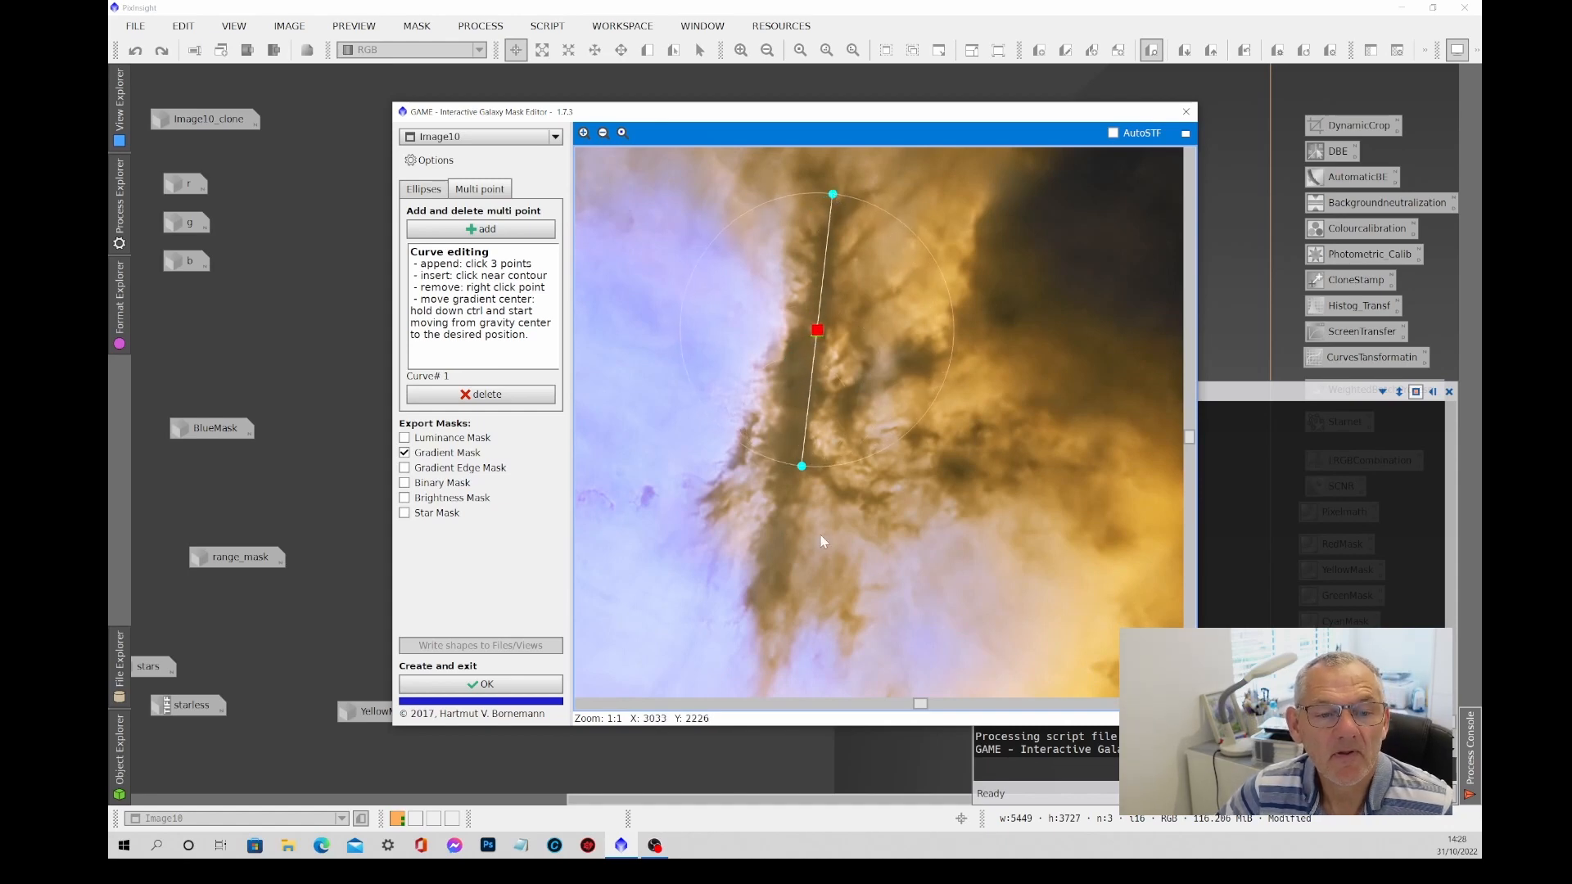
{"action": "left_click_drag", "start_coordinate": [802, 467], "coordinate": [812, 608]}
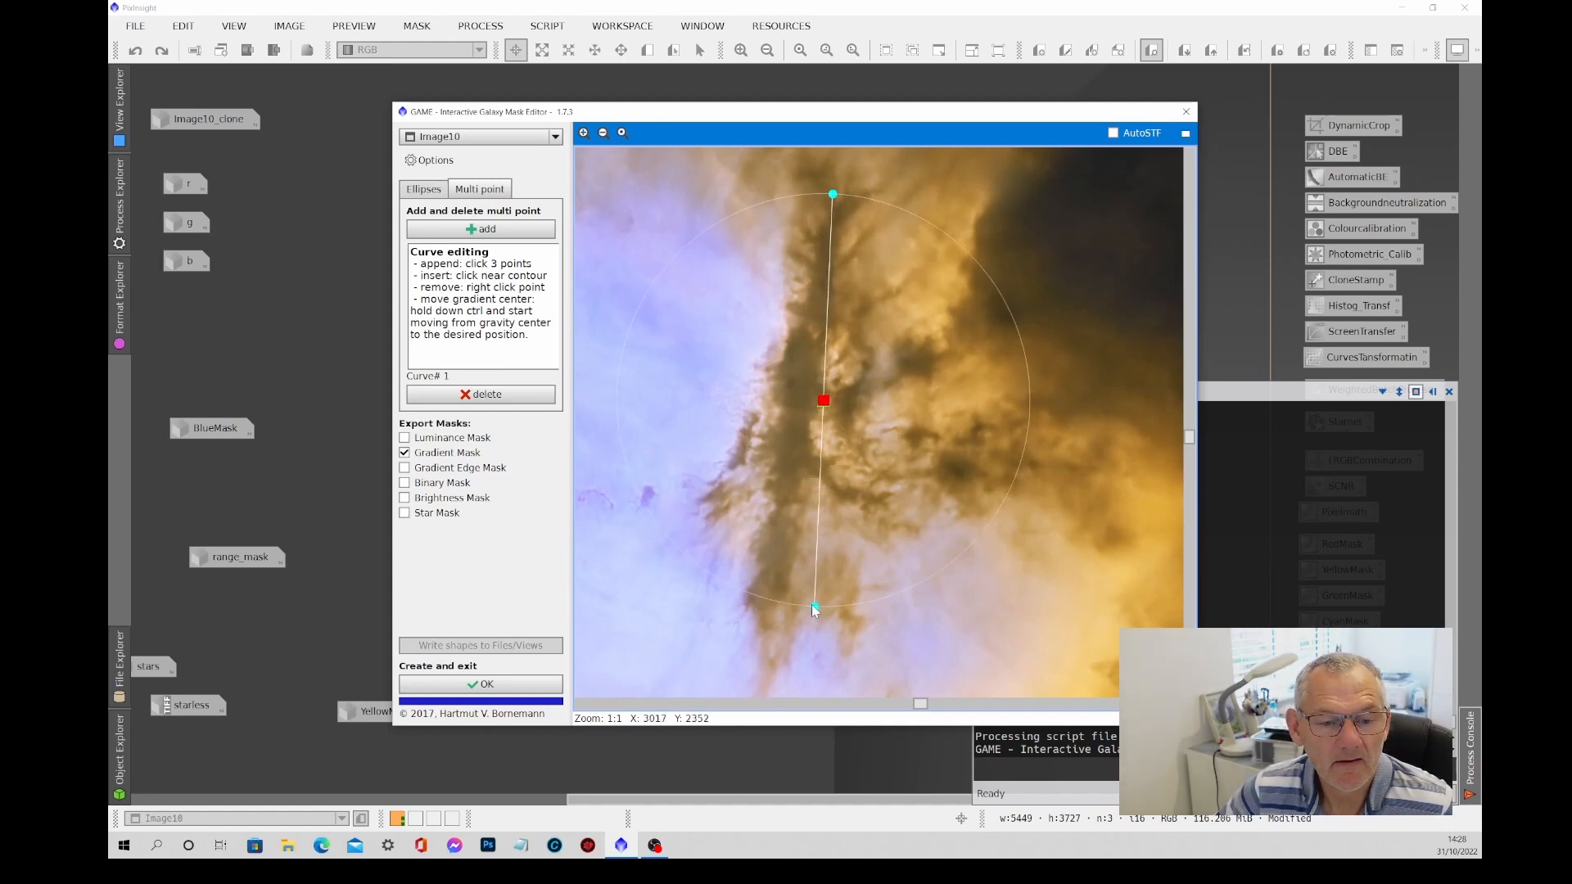
Trace the dust lane's edge facing the blue core with curve points, from its upper end down past the side spur.
{"action": "left_click", "coordinate": [802, 184]}
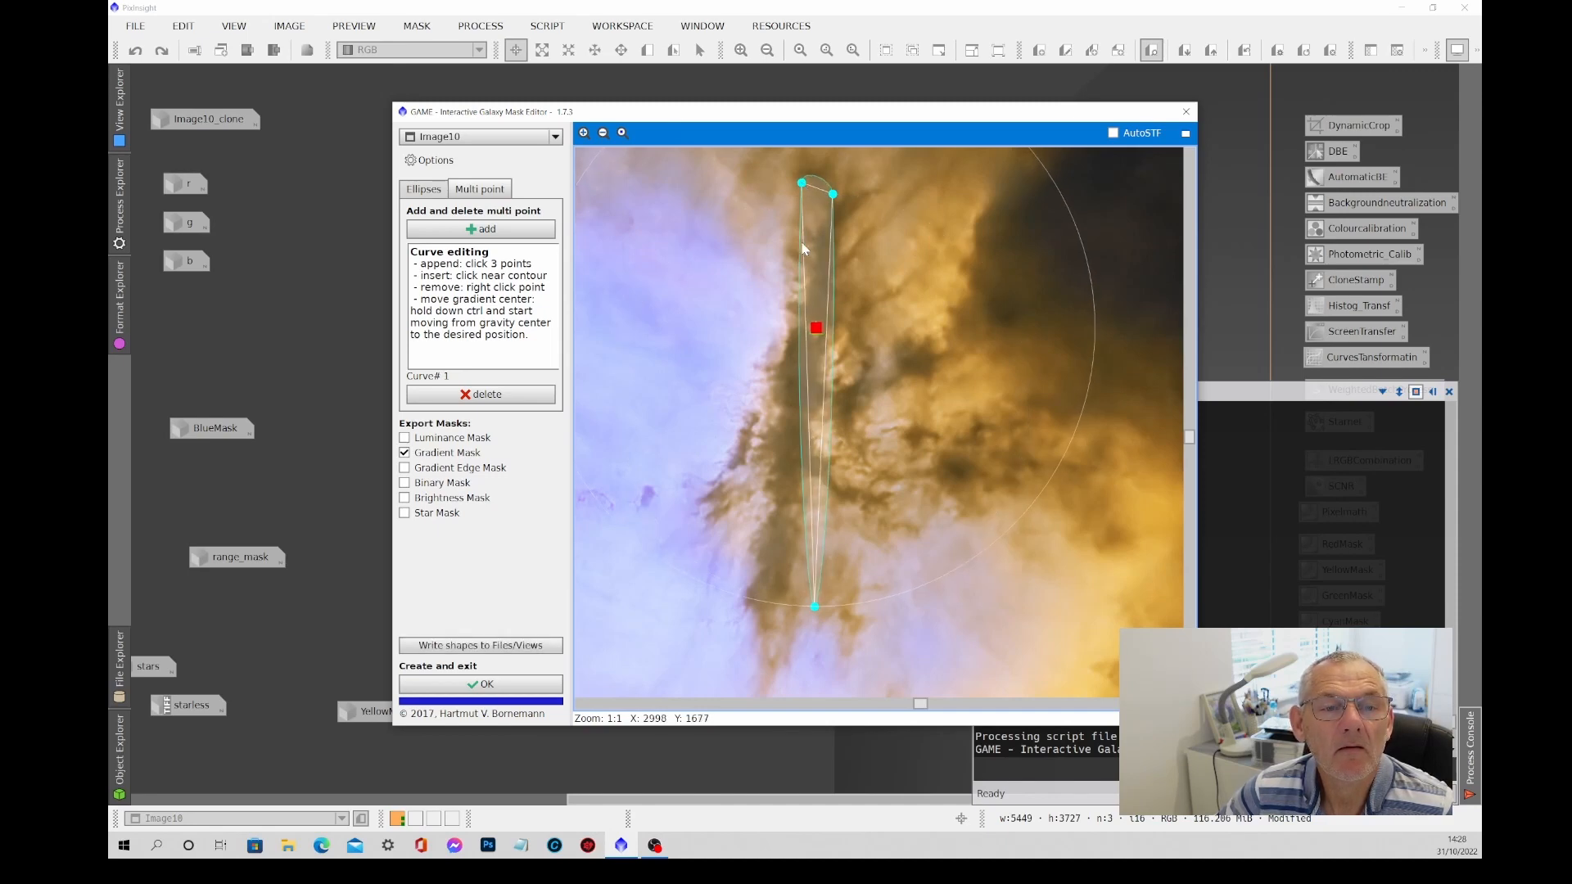
{"action": "left_click_drag", "start_coordinate": [803, 249], "coordinate": [790, 256]}
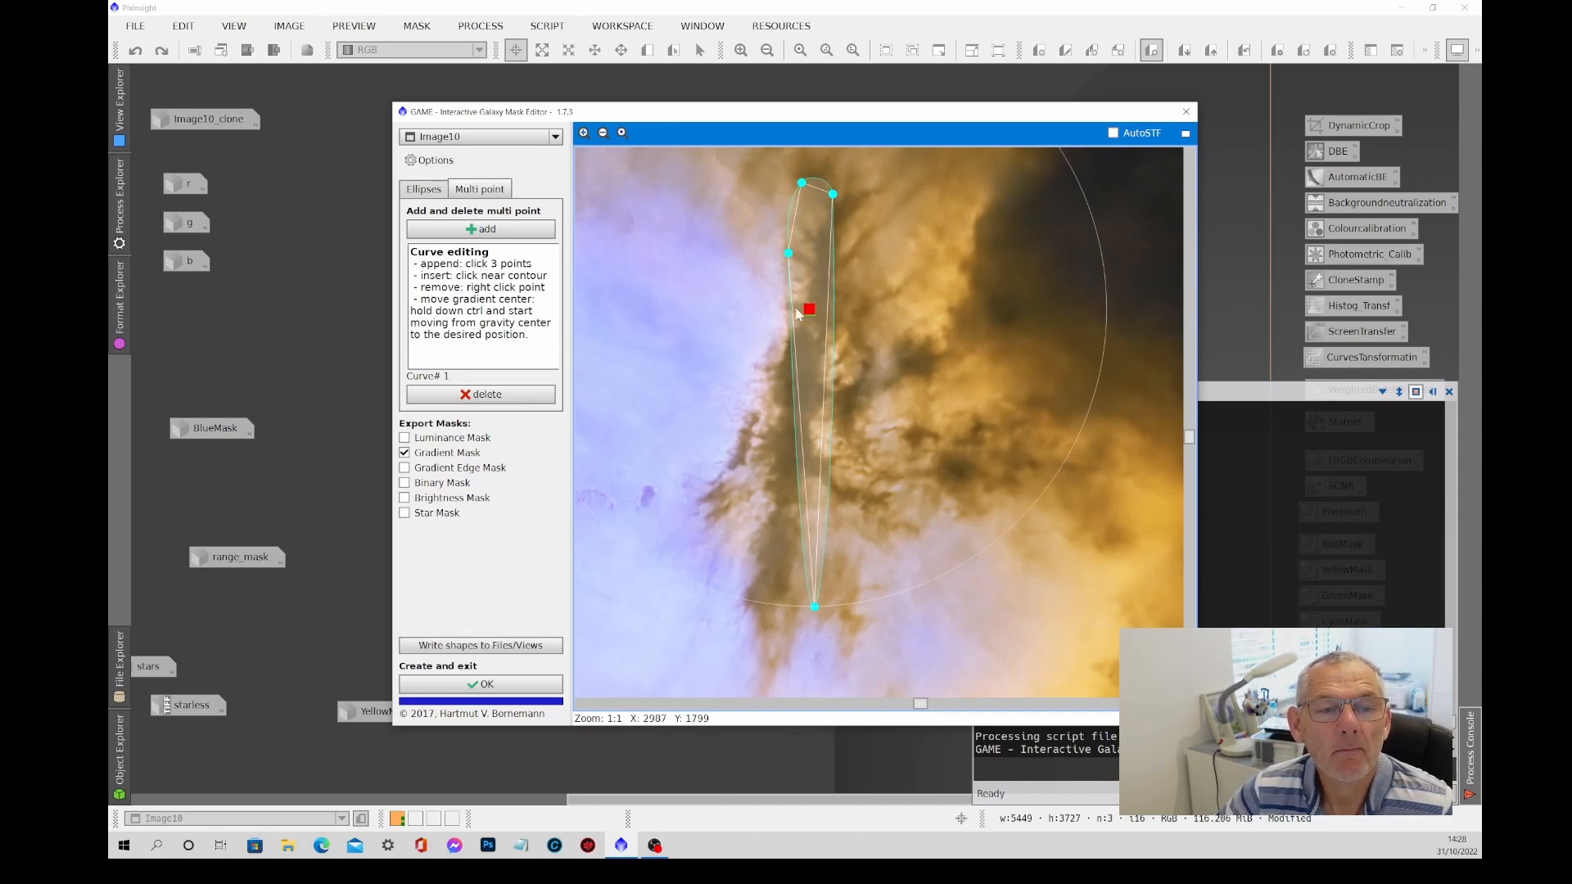
{"action": "left_click_drag", "start_coordinate": [793, 315], "coordinate": [783, 318]}
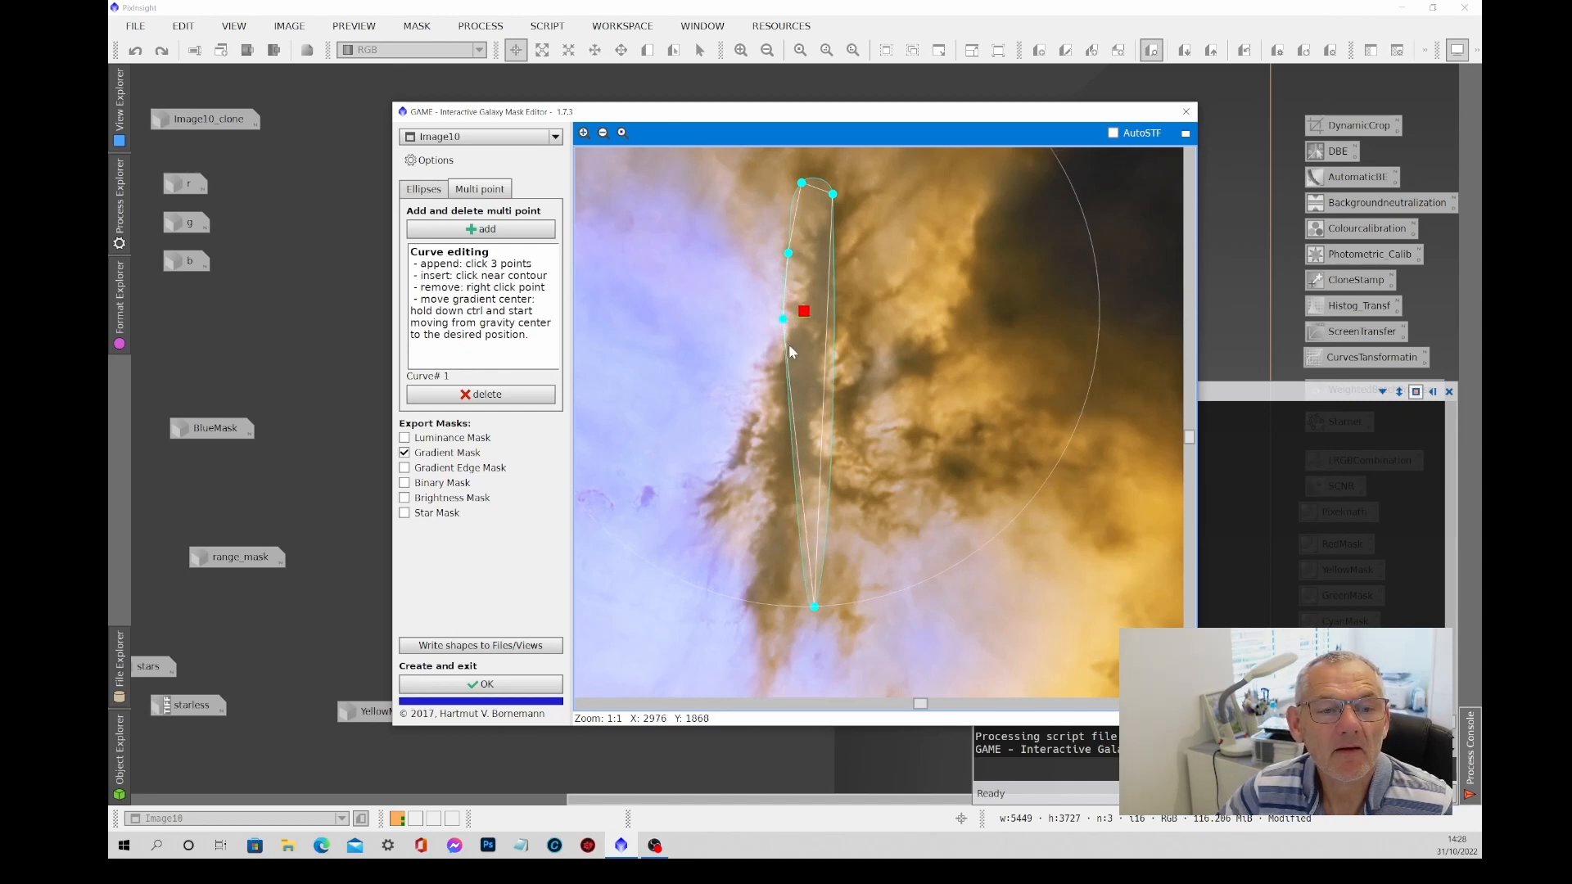
{"action": "left_click", "coordinate": [782, 332]}
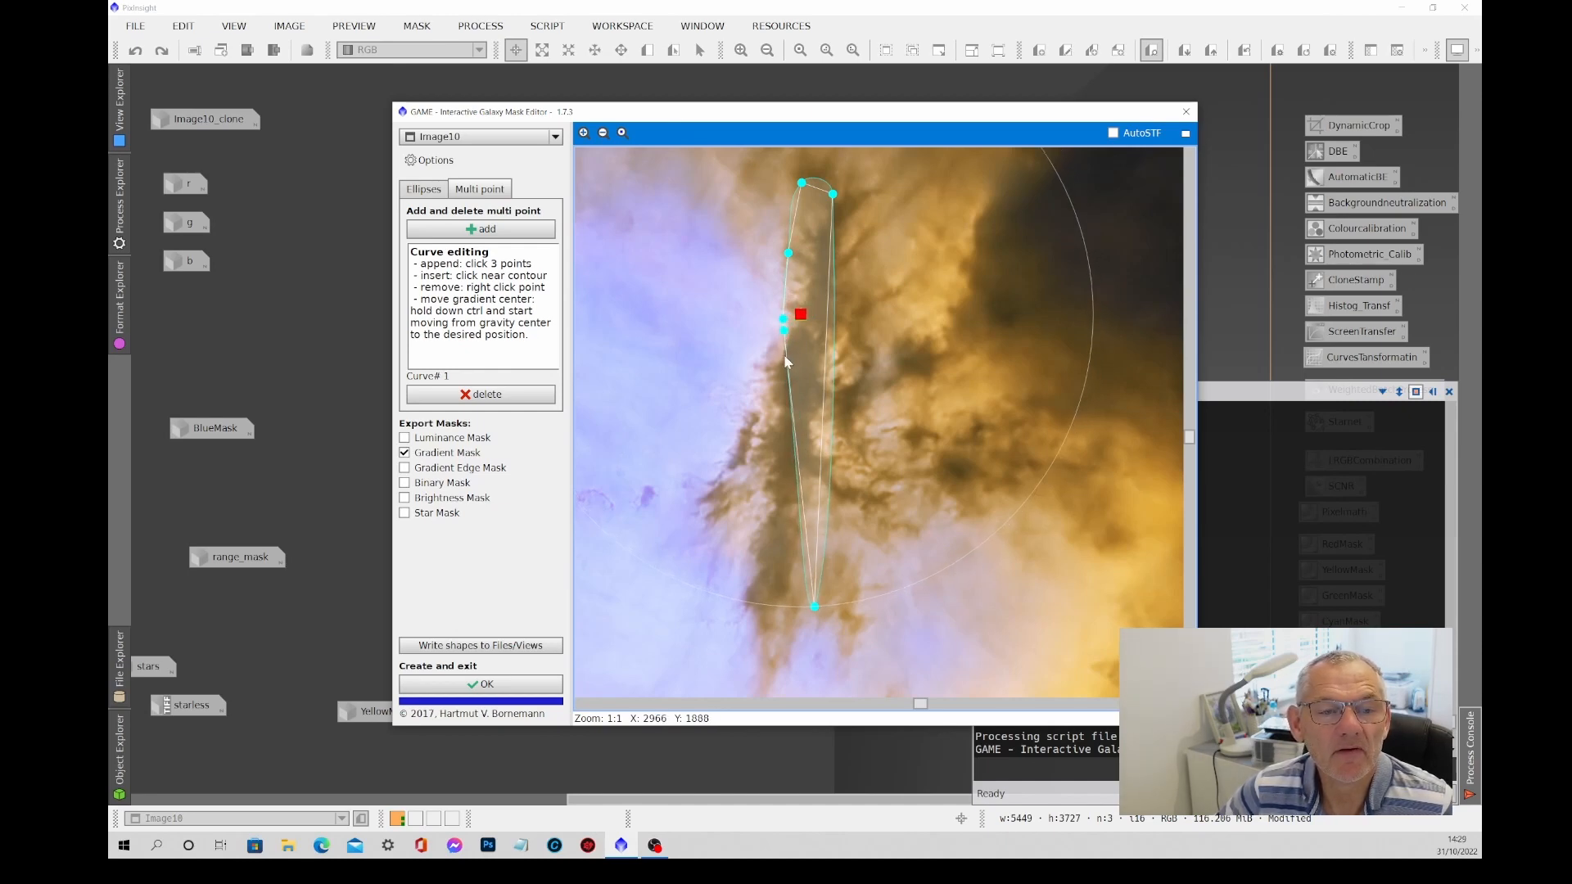
{"action": "left_click_drag", "start_coordinate": [786, 361], "coordinate": [702, 495]}
{"action": "left_click", "coordinate": [761, 396]}
{"action": "left_click", "coordinate": [760, 422]}
{"action": "left_click", "coordinate": [758, 463]}
{"action": "left_click", "coordinate": [736, 484]}
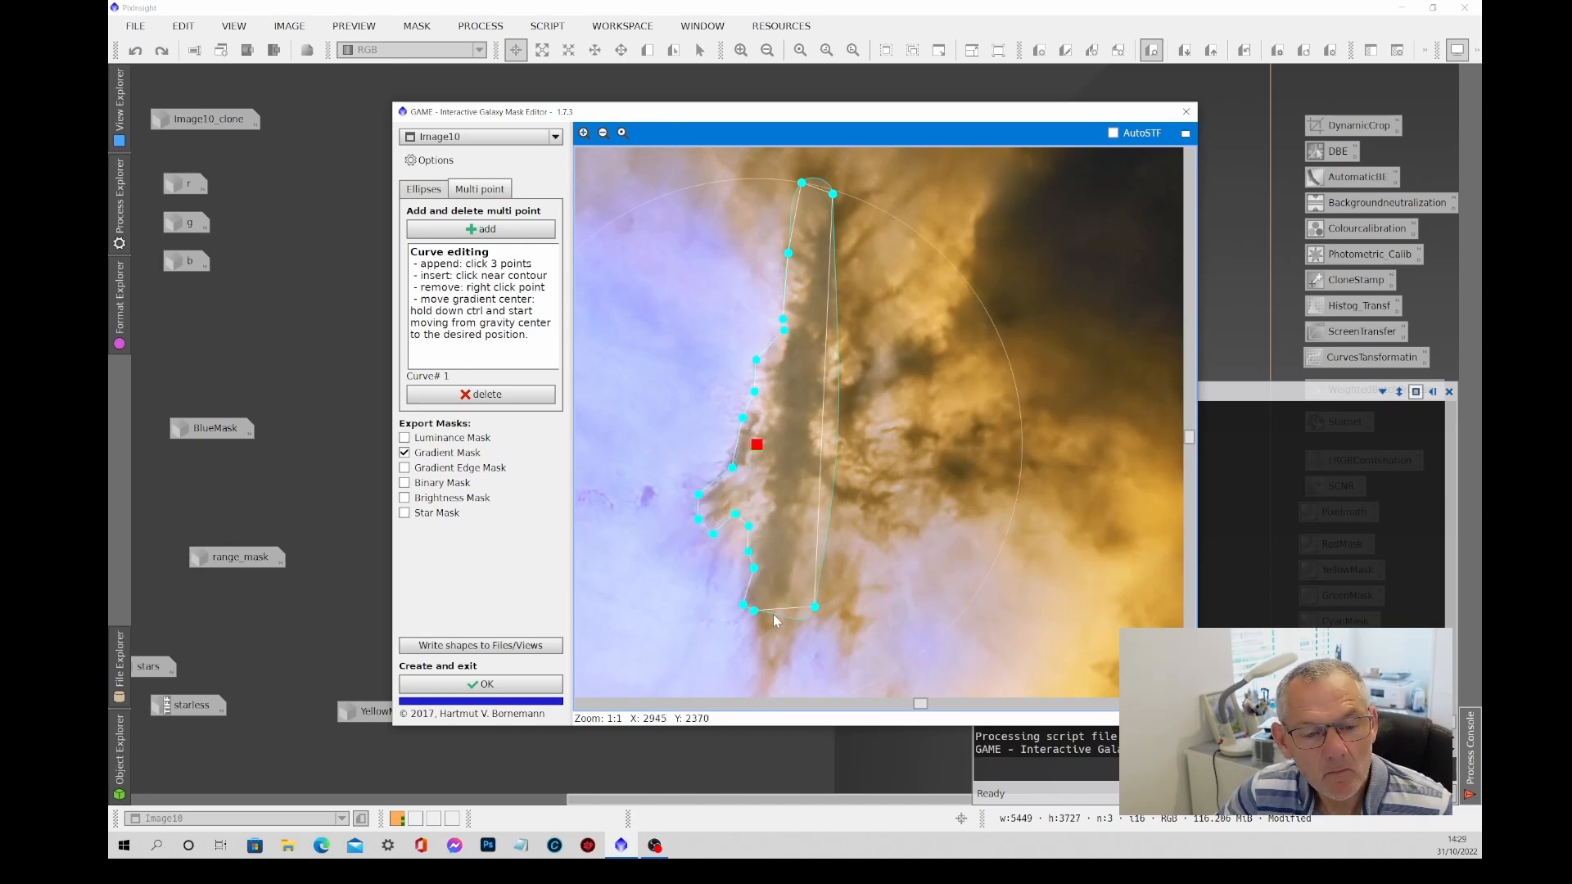
Extend the mask contour around the ragged lower end of the dust lane, following each dark filament.
{"action": "left_click", "coordinate": [773, 614]}
{"action": "left_click_drag", "start_coordinate": [773, 614], "coordinate": [763, 686]}
{"action": "left_click", "coordinate": [764, 644]}
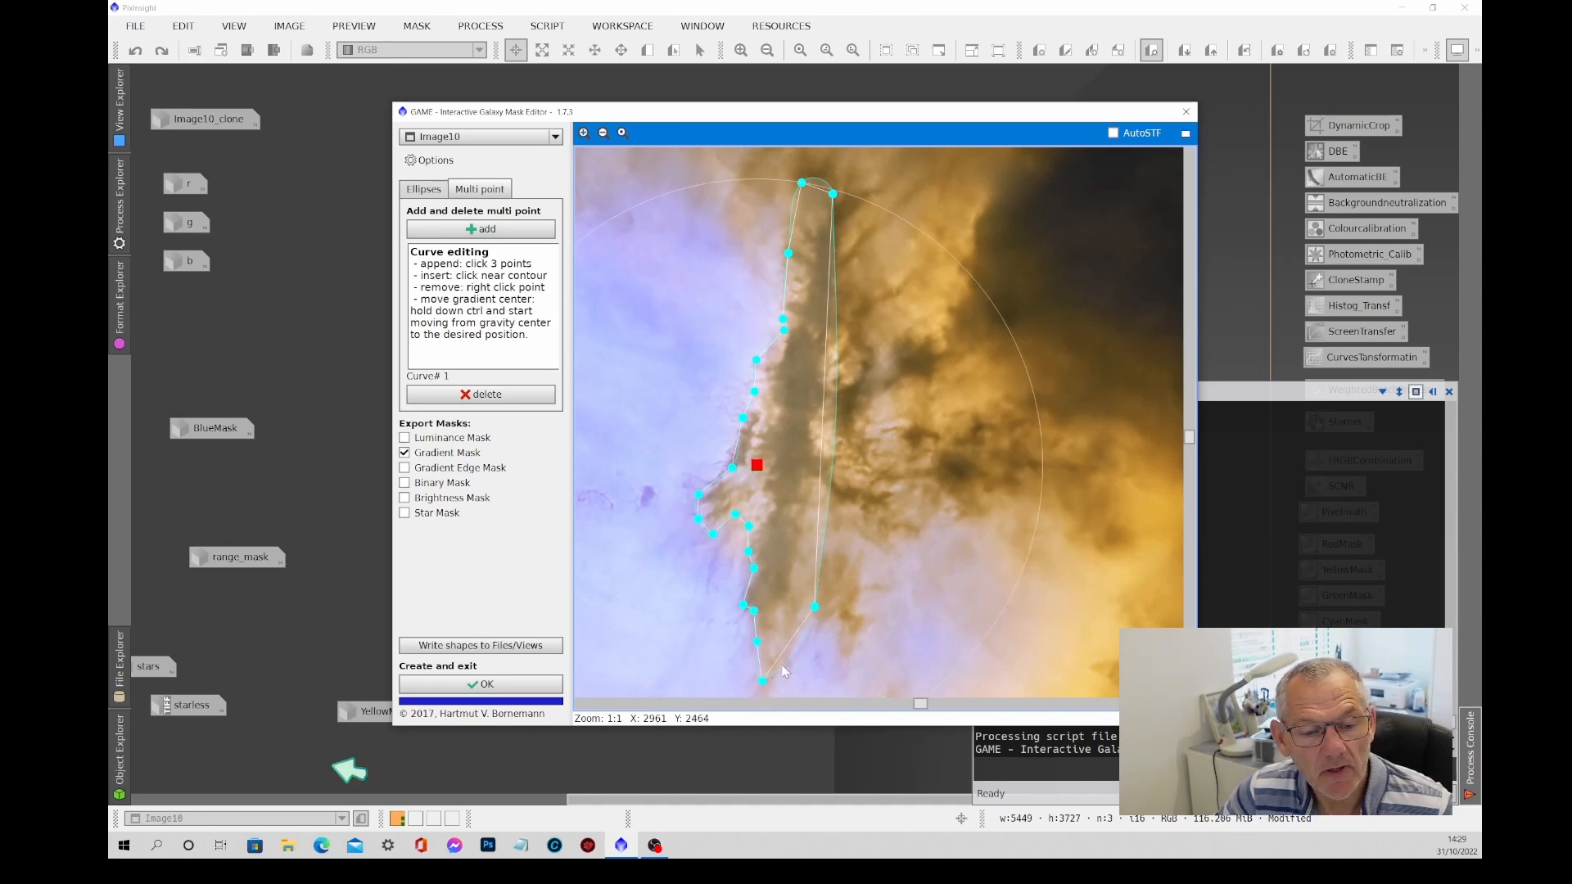
{"action": "left_click", "coordinate": [777, 674]}
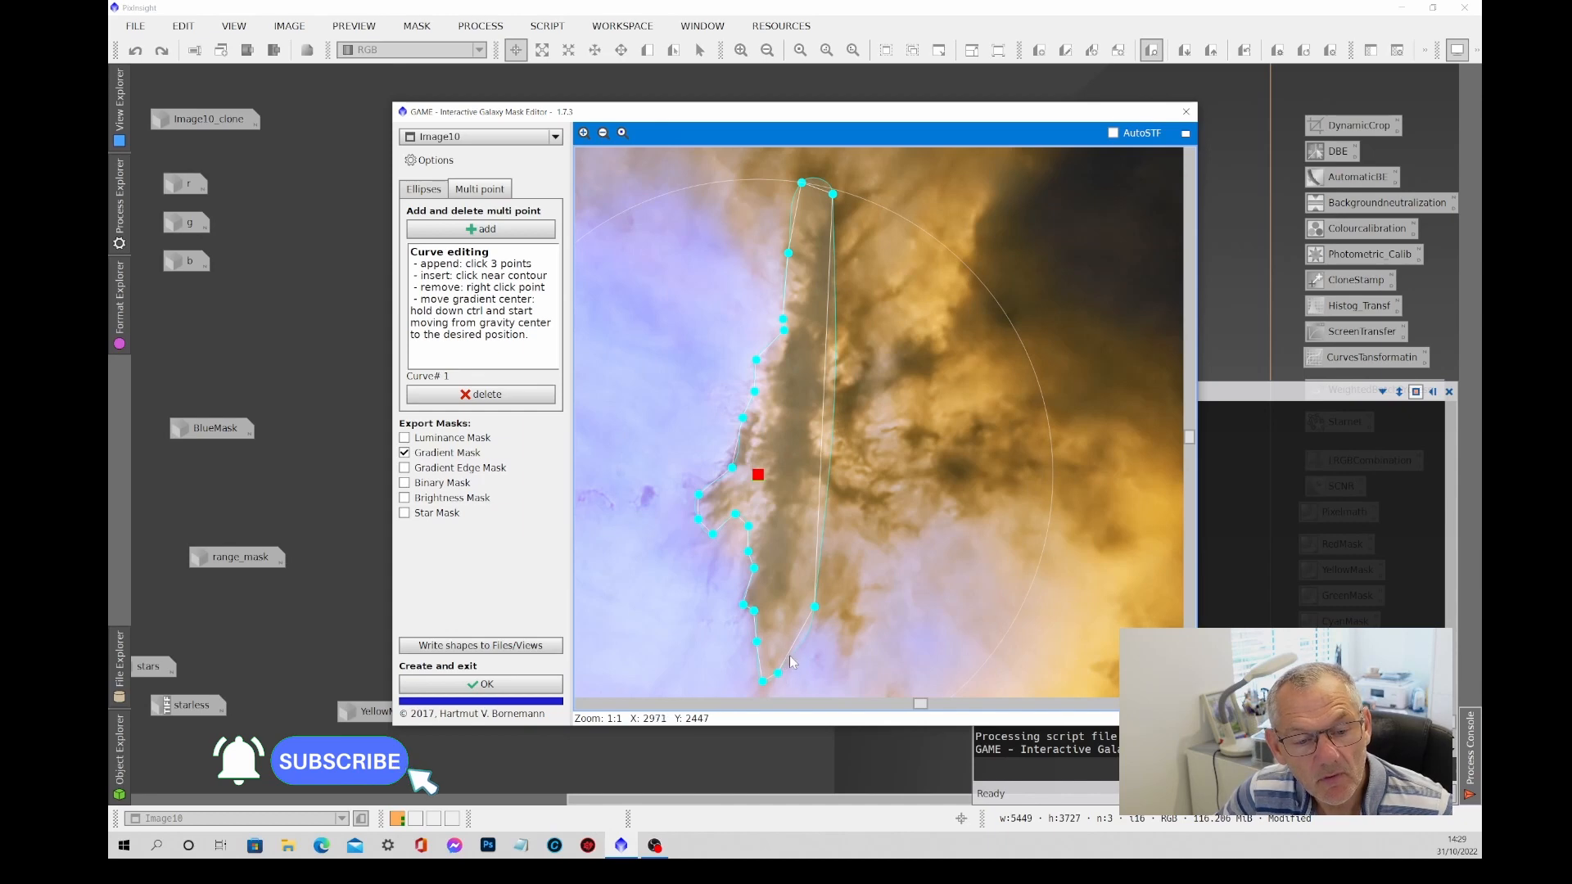
{"action": "left_click_drag", "start_coordinate": [791, 656], "coordinate": [781, 655]}
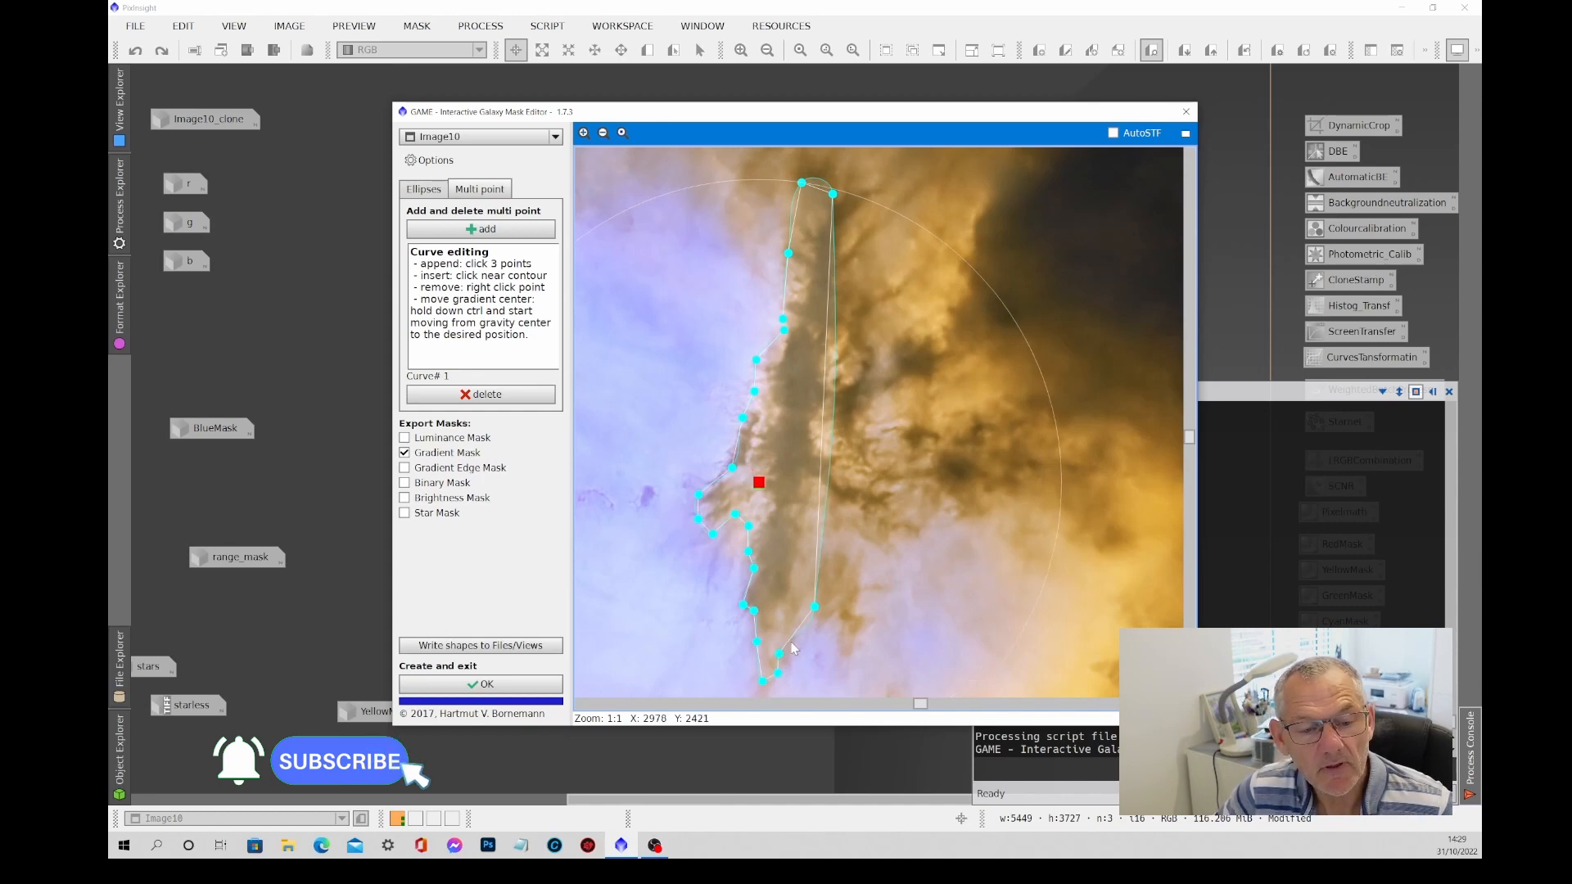
{"action": "left_click", "coordinate": [795, 632]}
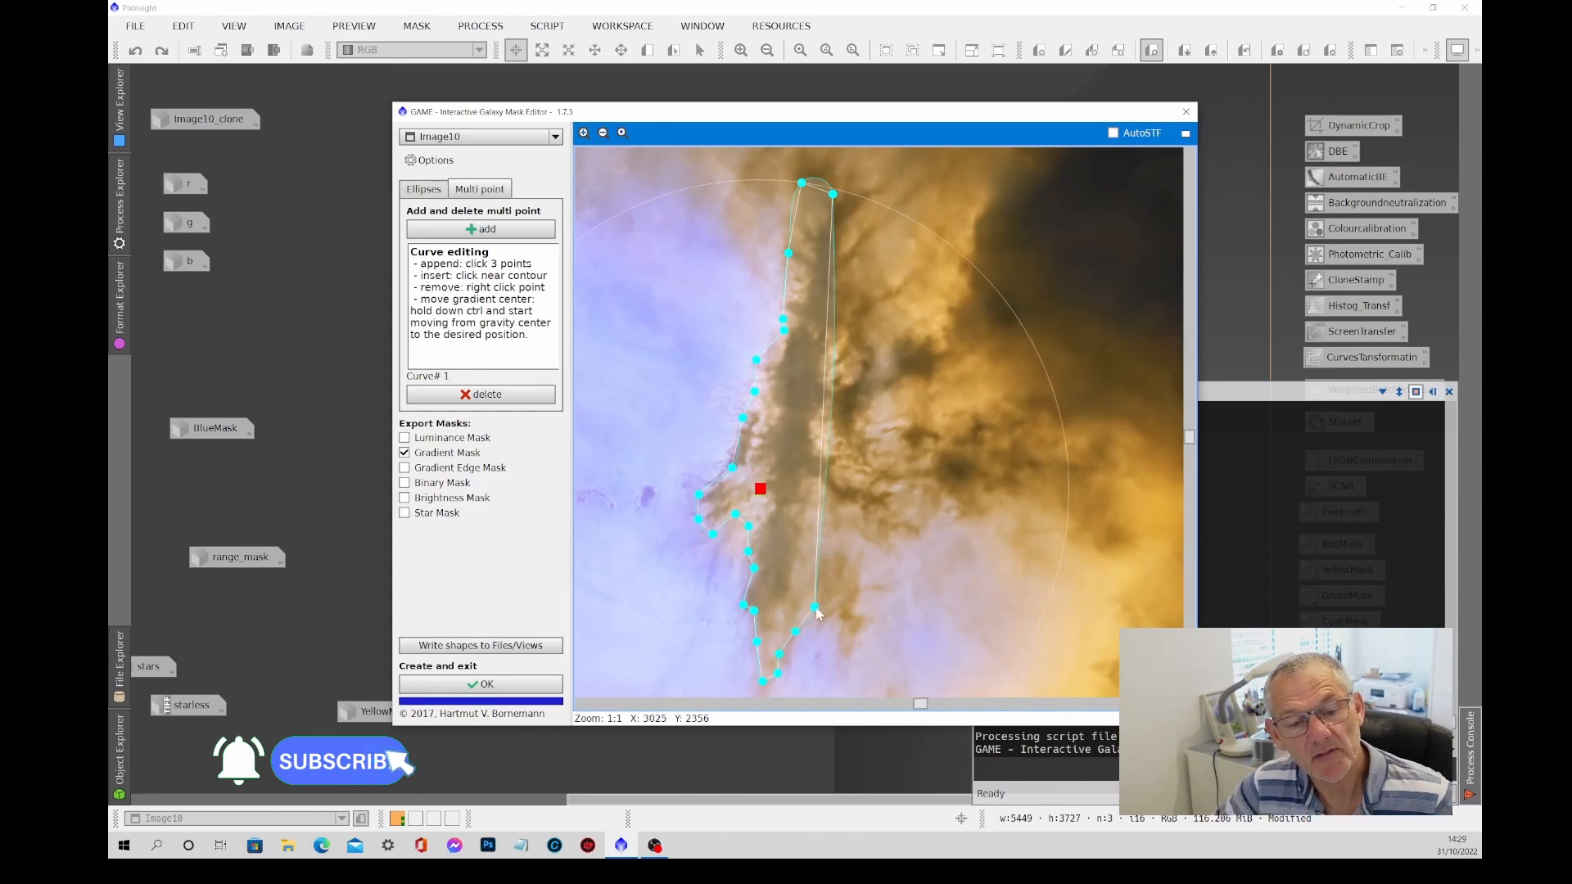
{"action": "left_click", "coordinate": [810, 614]}
{"action": "left_click_drag", "start_coordinate": [815, 606], "coordinate": [822, 632]}
{"action": "left_click", "coordinate": [837, 606]}
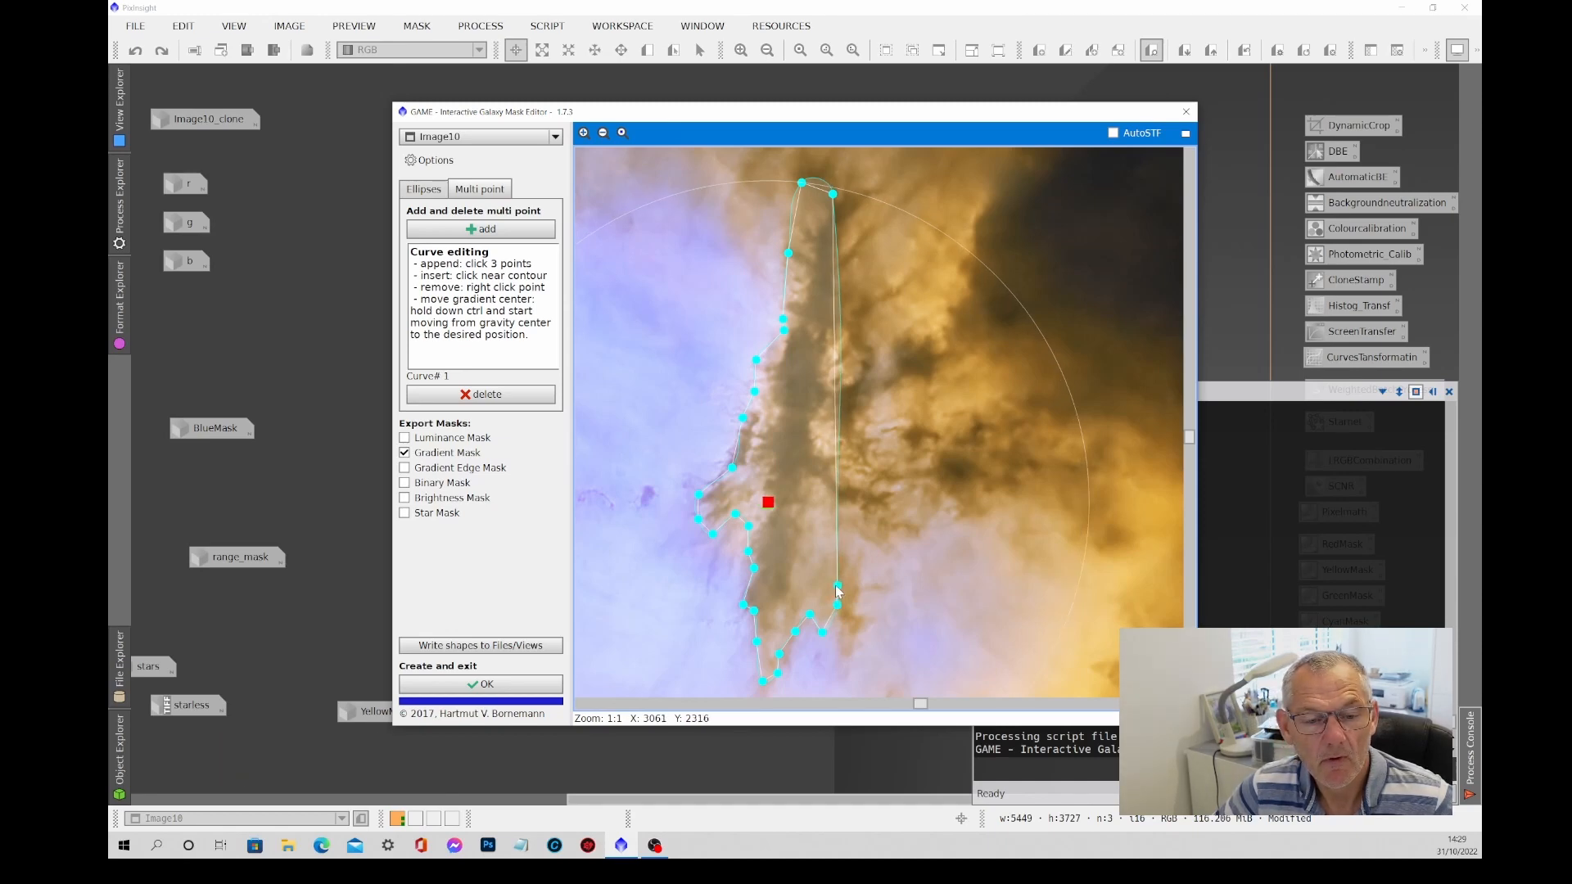
{"action": "left_click", "coordinate": [841, 655]}
{"action": "left_click", "coordinate": [857, 642]}
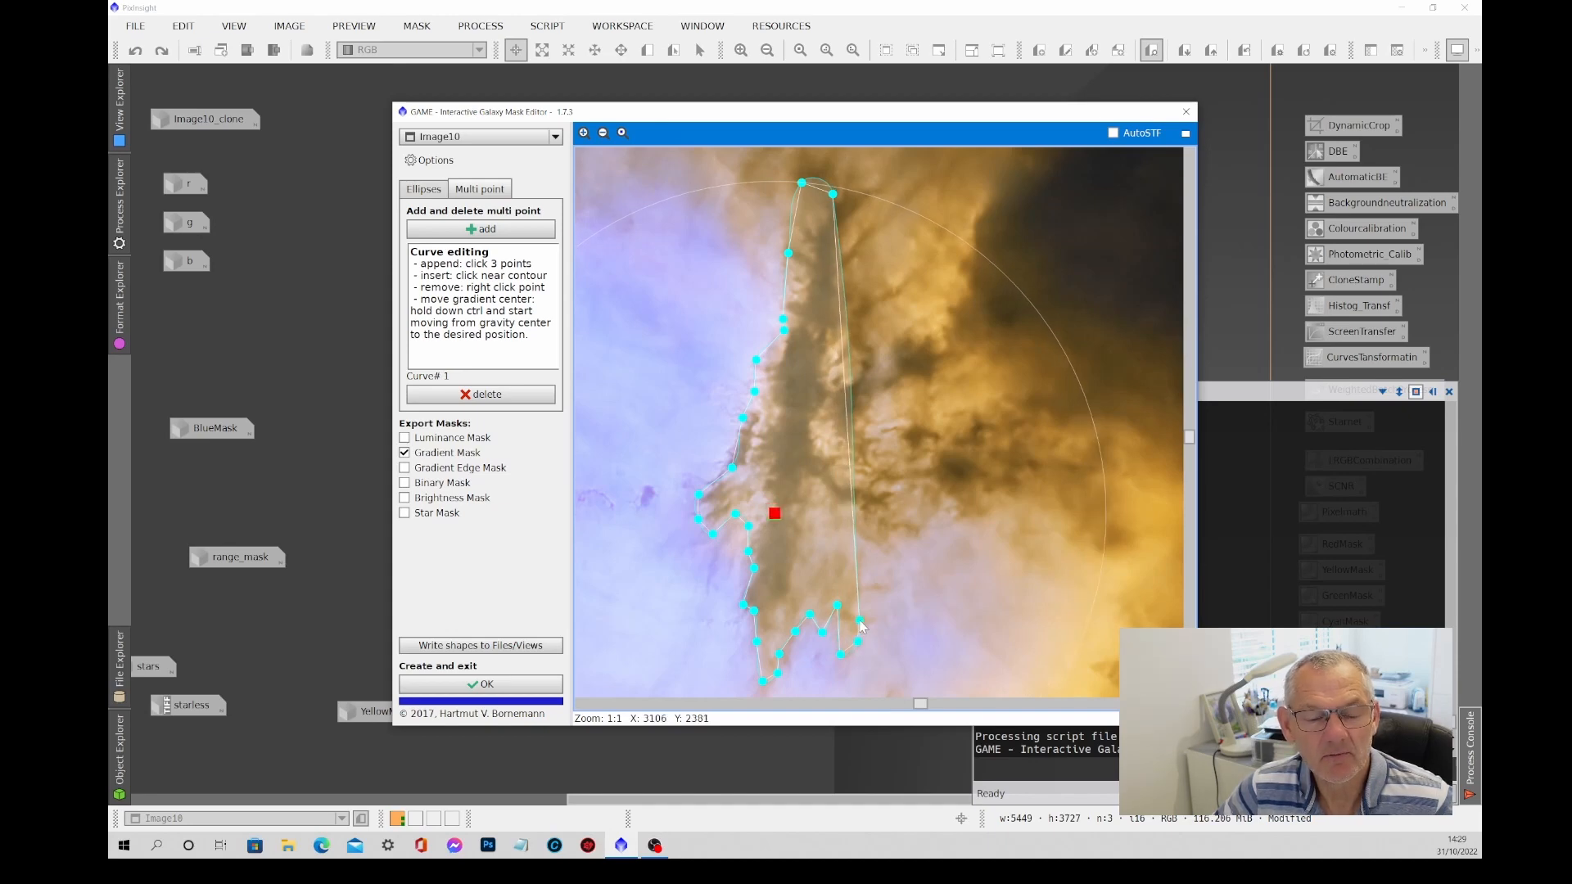
{"action": "left_click", "coordinate": [869, 620]}
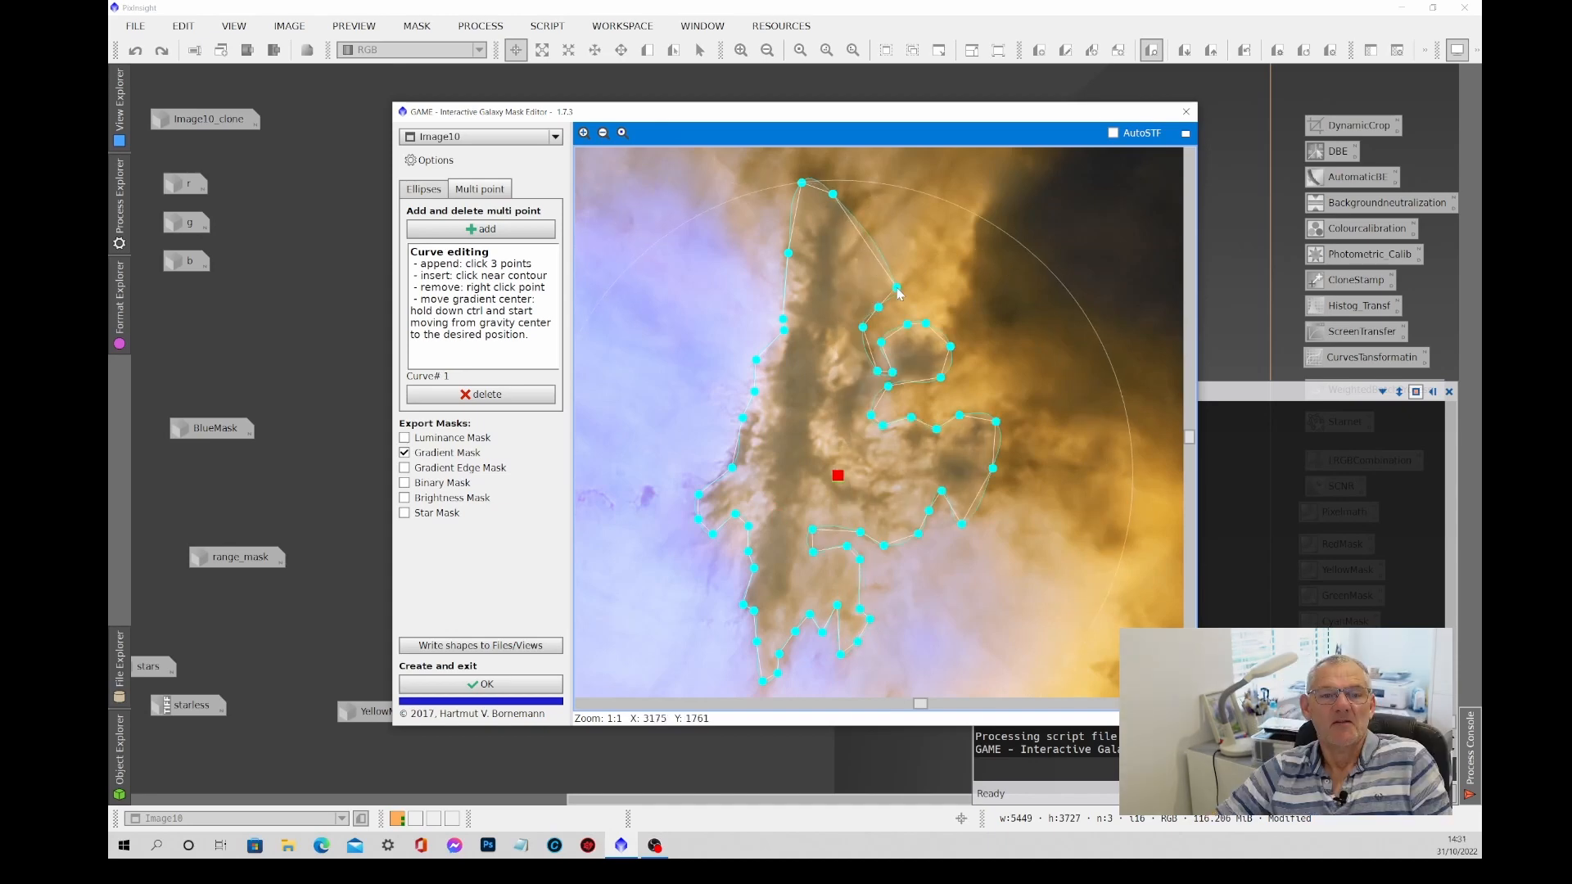
Shape the contour around the upper dark branches on the golden side and across the top of the dust lane.
{"action": "left_click", "coordinate": [905, 289]}
{"action": "left_click", "coordinate": [896, 266]}
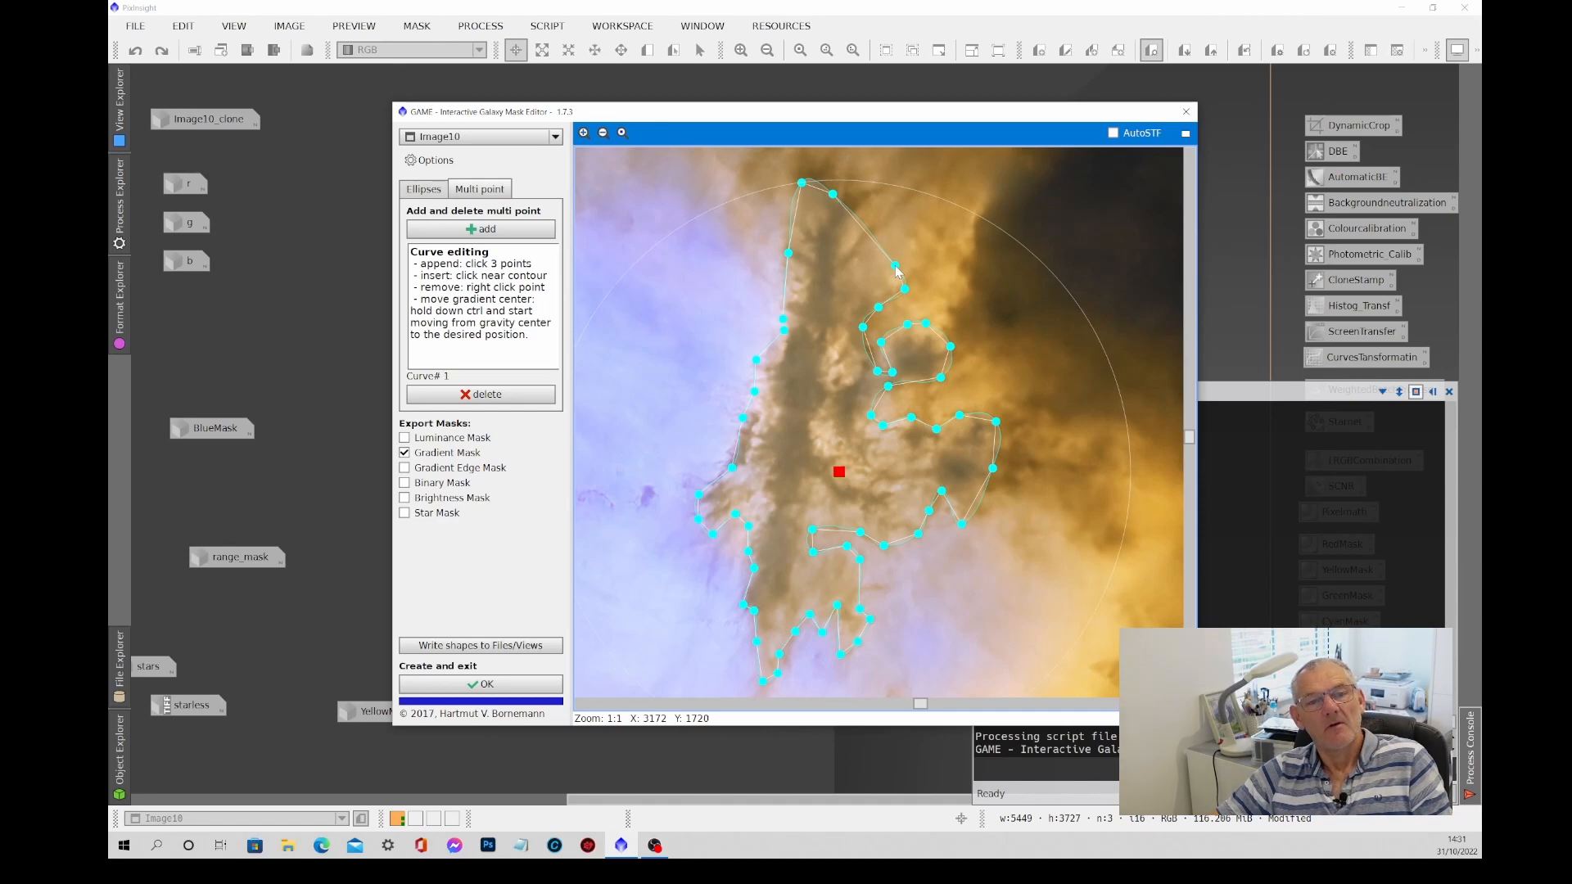
{"action": "left_click", "coordinate": [867, 289]}
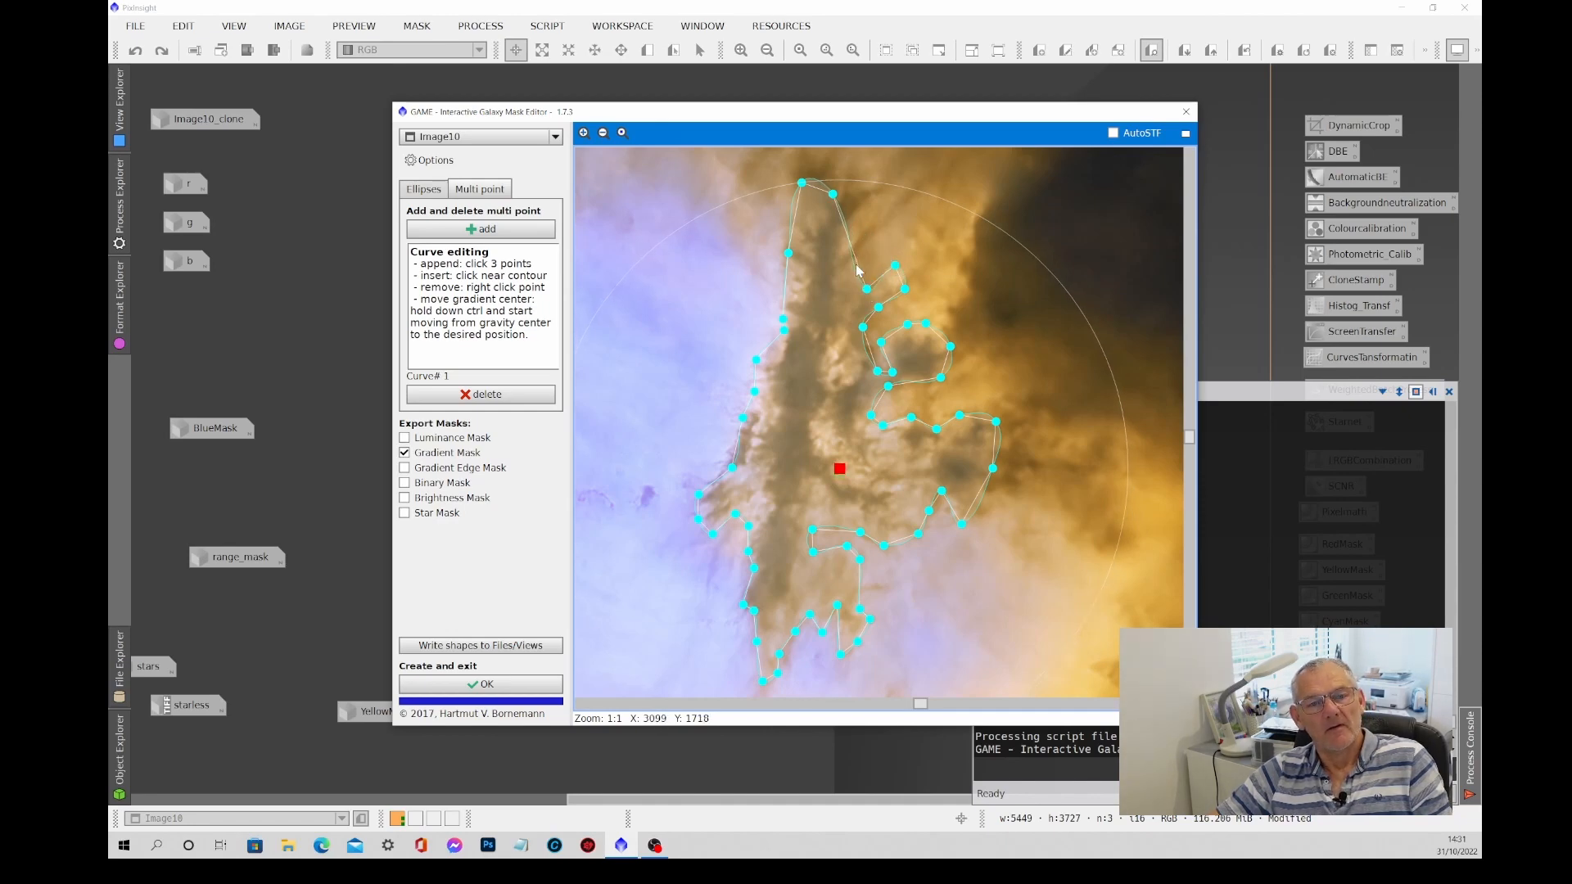
{"action": "left_click", "coordinate": [863, 249]}
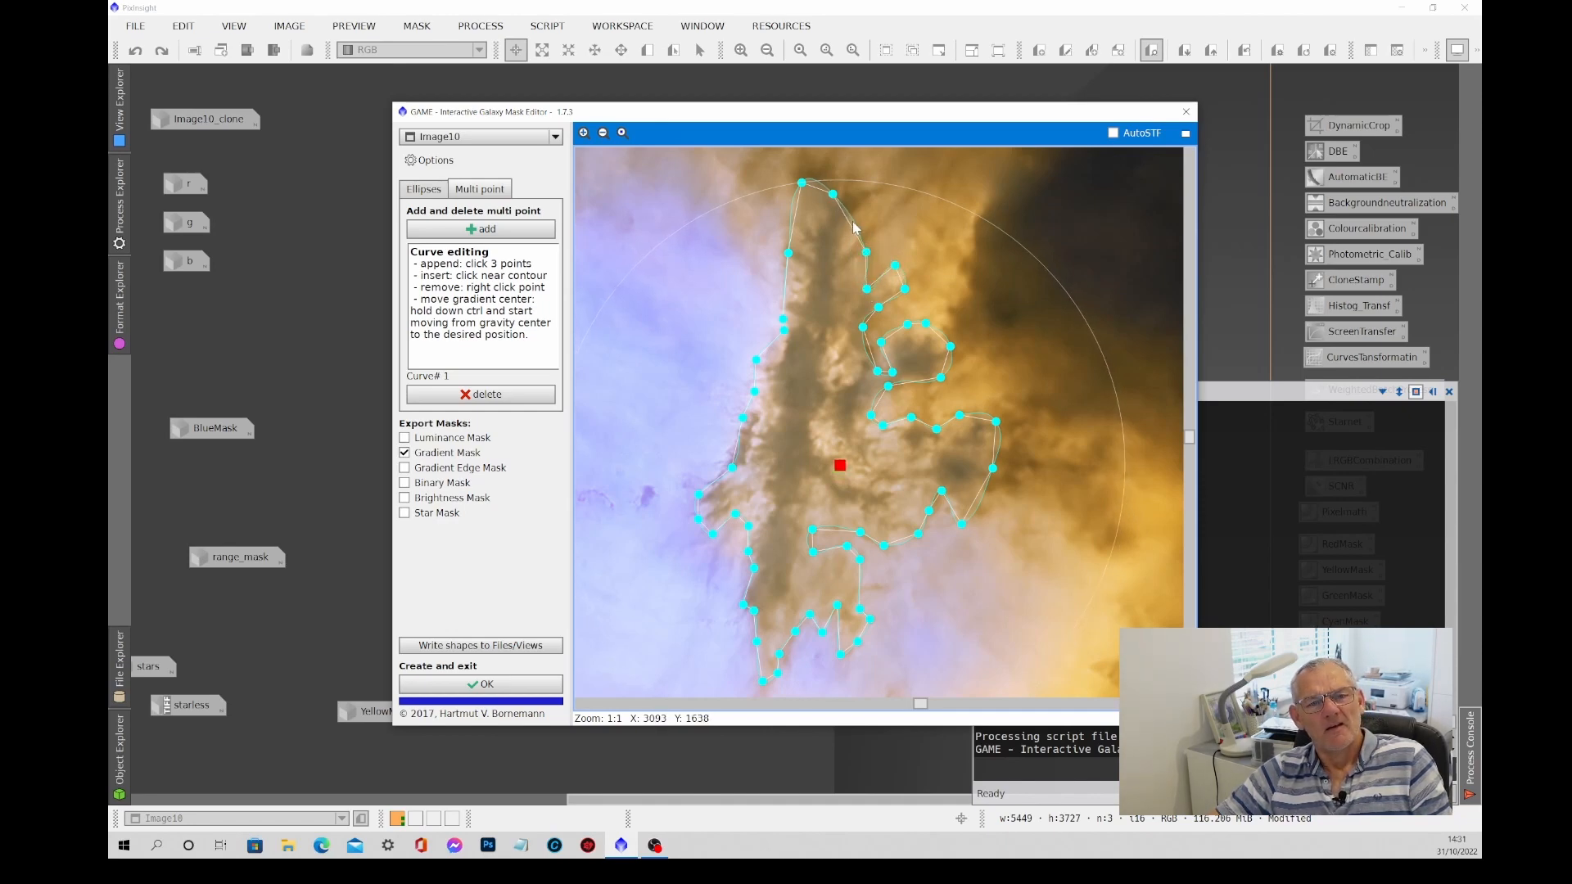
{"action": "left_click", "coordinate": [893, 215]}
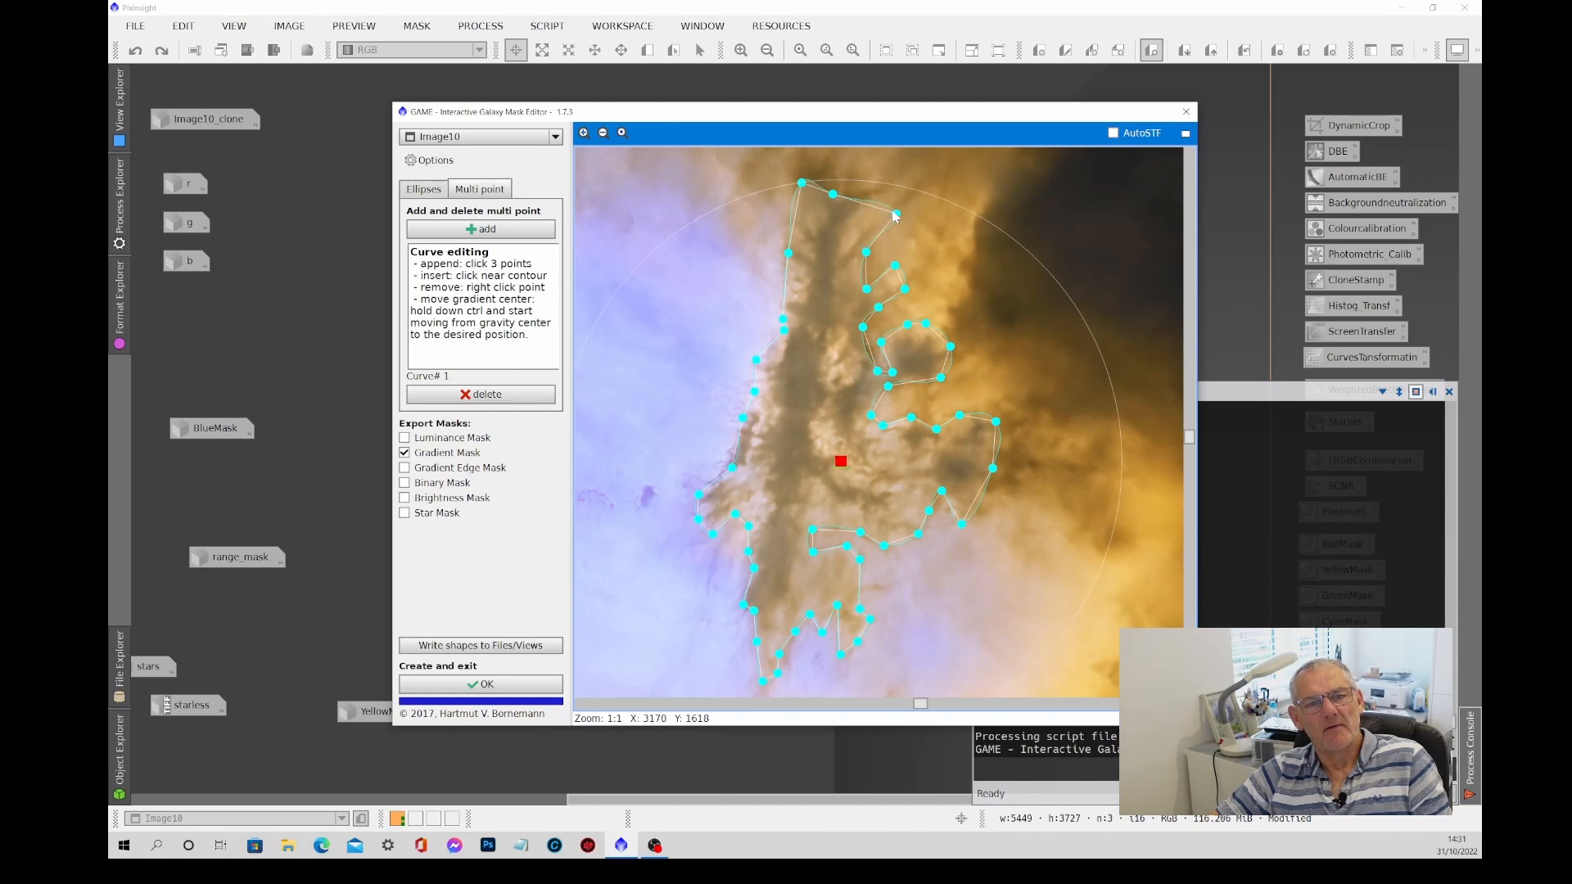
{"action": "left_click", "coordinate": [930, 179]}
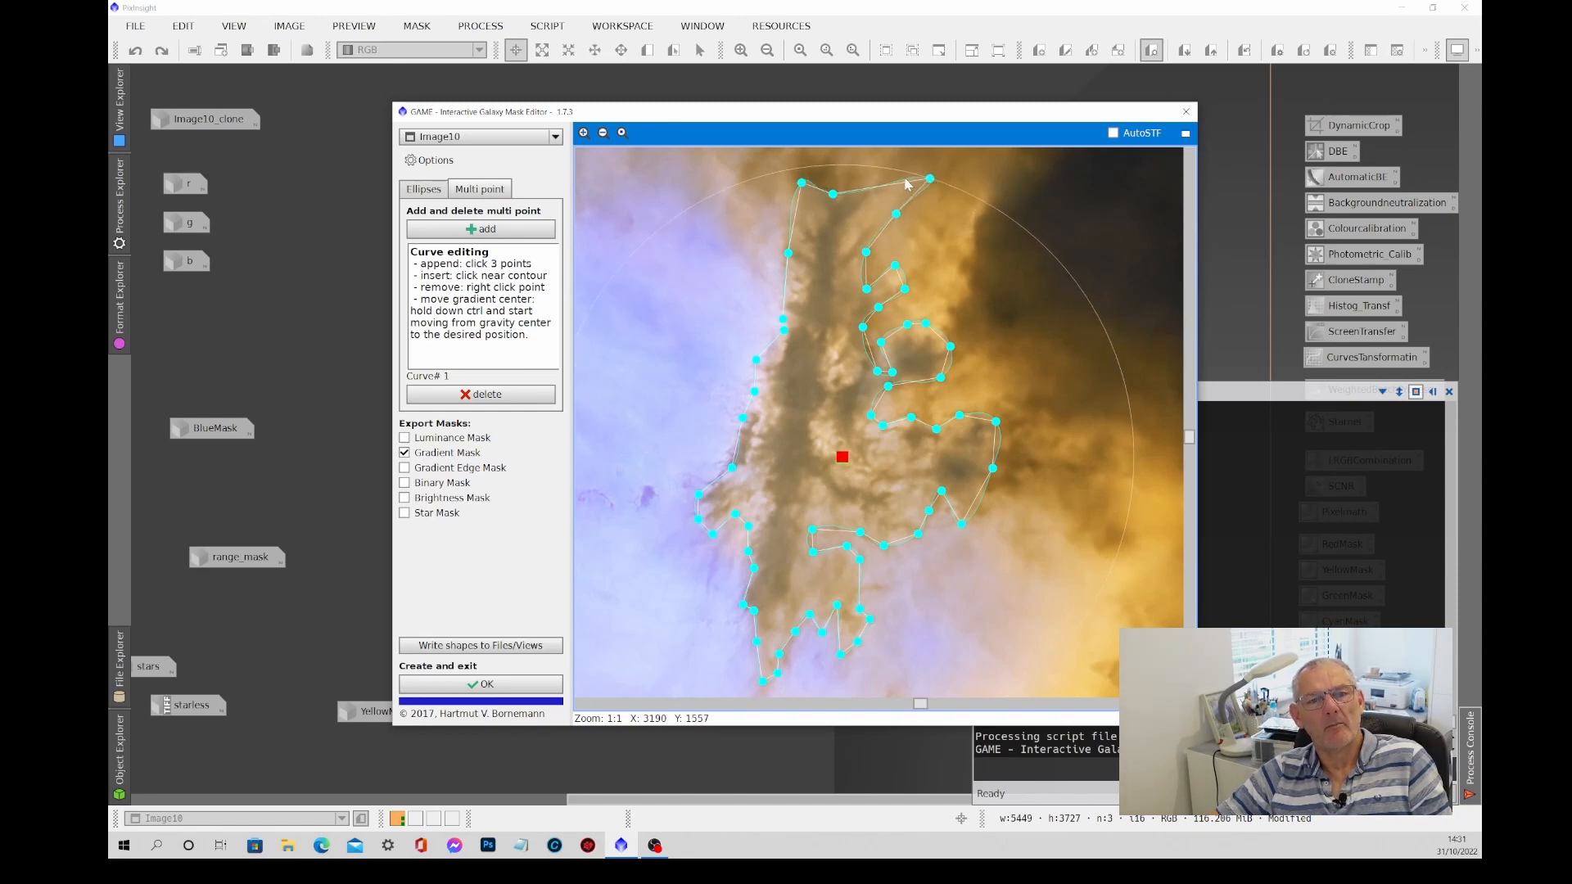
{"action": "left_click", "coordinate": [898, 173]}
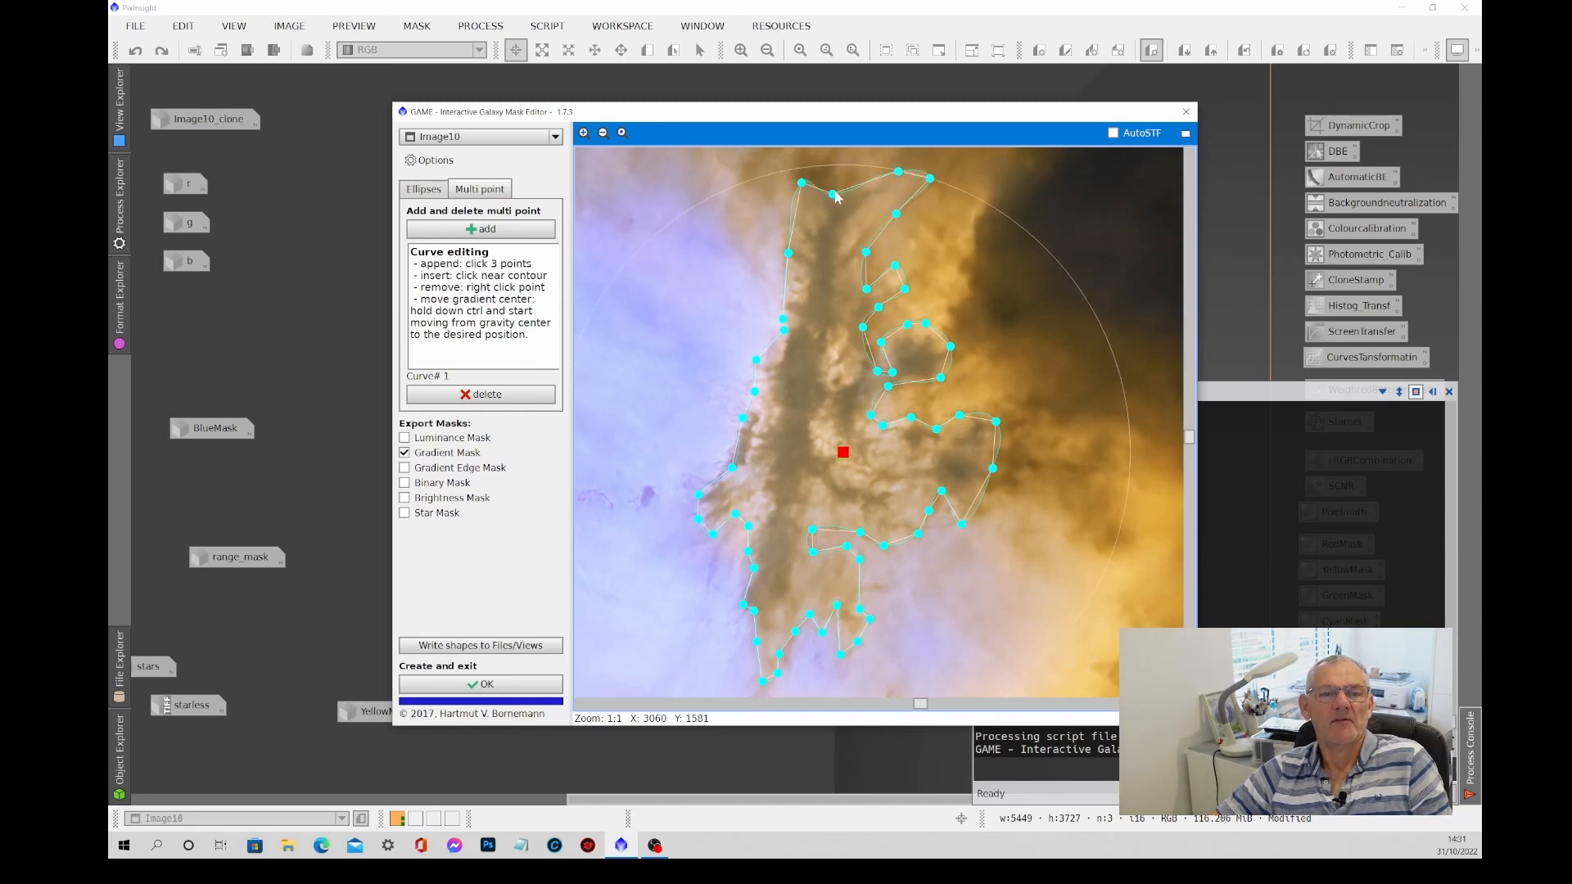
{"action": "left_click_drag", "start_coordinate": [833, 195], "coordinate": [821, 153]}
{"action": "left_click", "coordinate": [798, 155]}
Refine the contour with one more point beside the blue core, create the gradient mask, and close the process console.
{"action": "scroll", "coordinate": [842, 450], "scroll_direction": "down", "scroll_amount": 3}
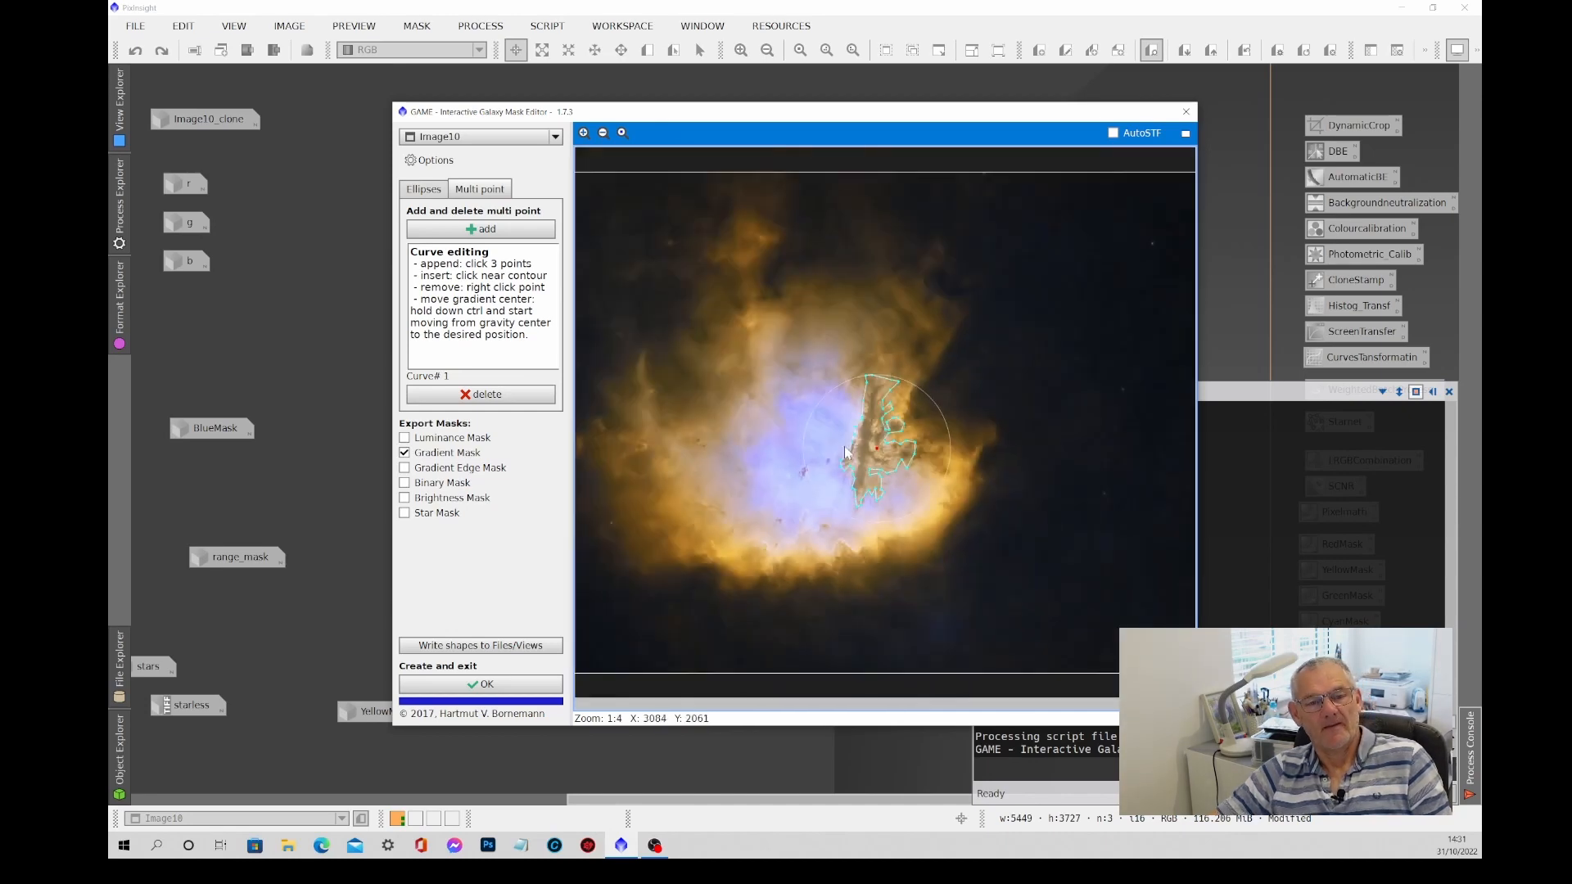
{"action": "scroll", "coordinate": [956, 541], "scroll_direction": "up", "scroll_amount": 3}
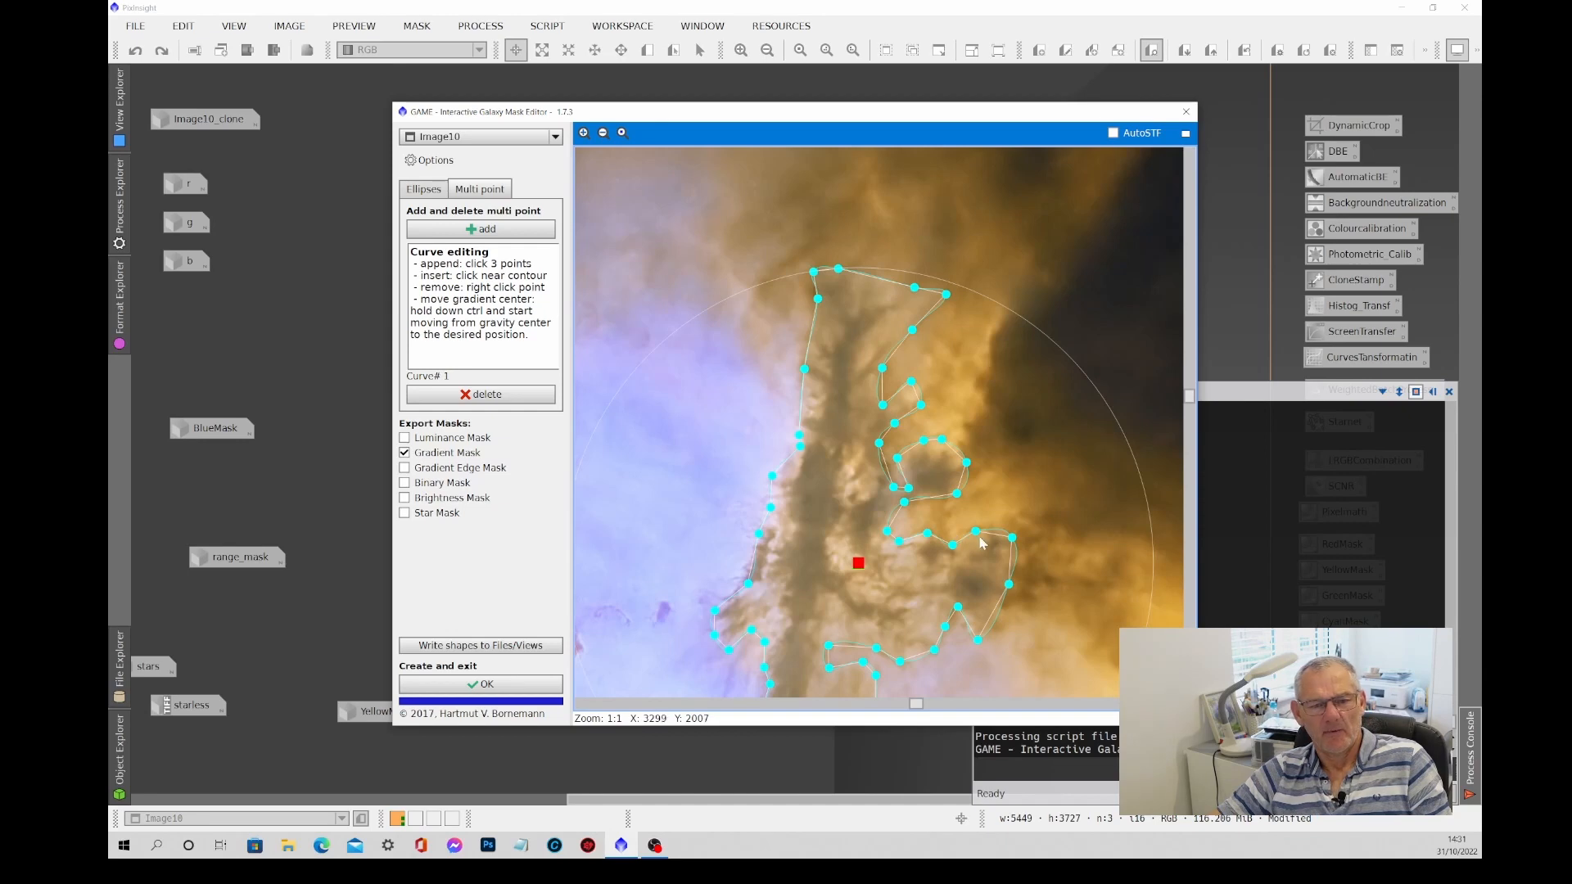
{"action": "left_click", "coordinate": [752, 566]}
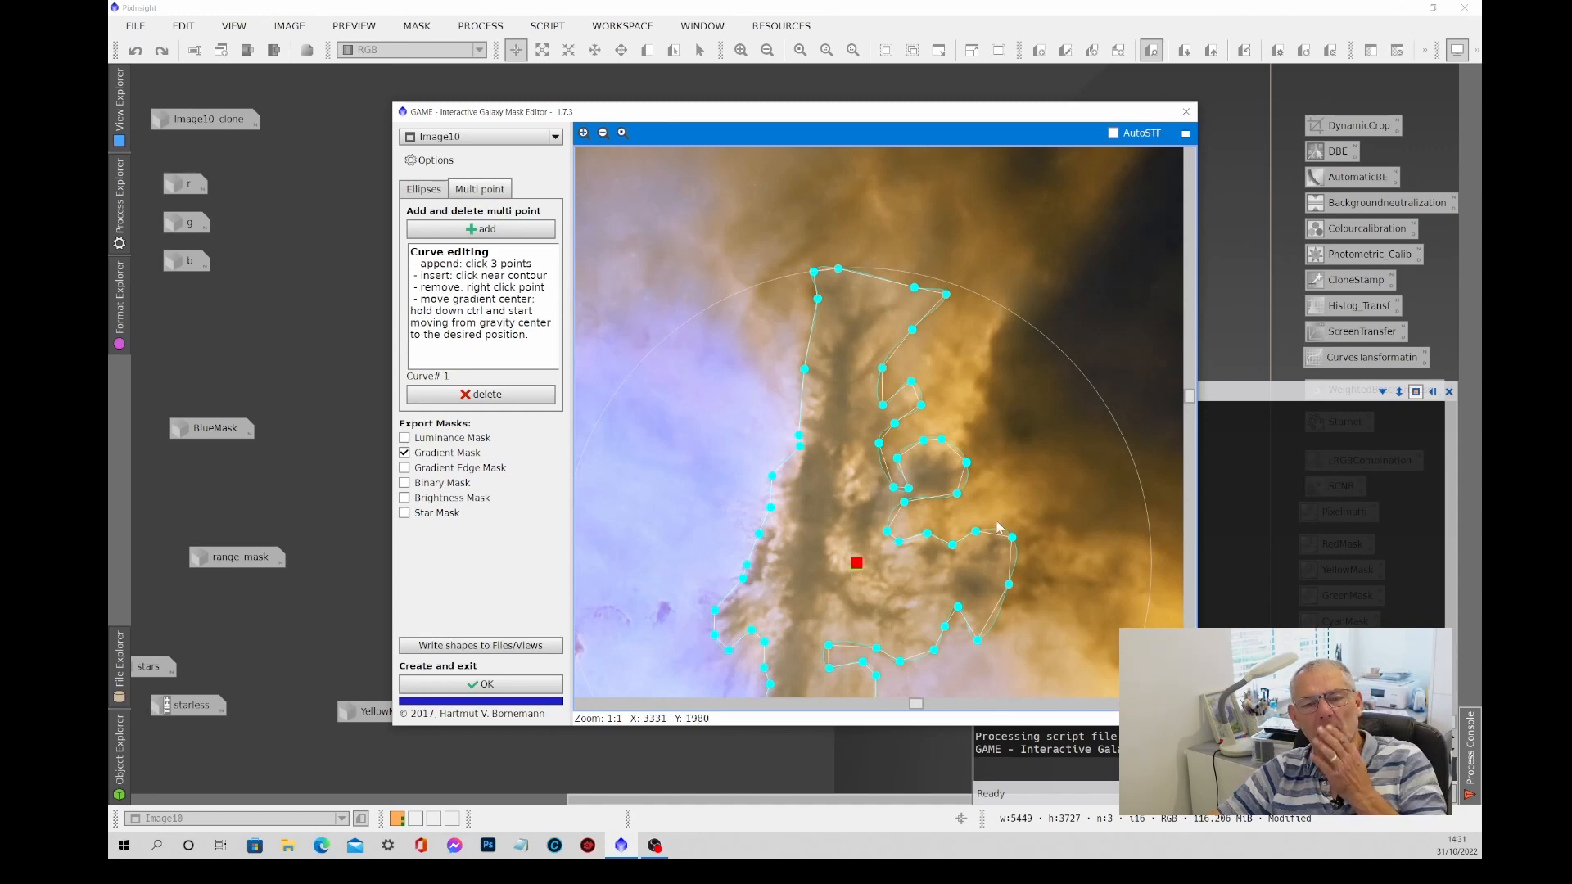
{"action": "left_click", "coordinate": [480, 686]}
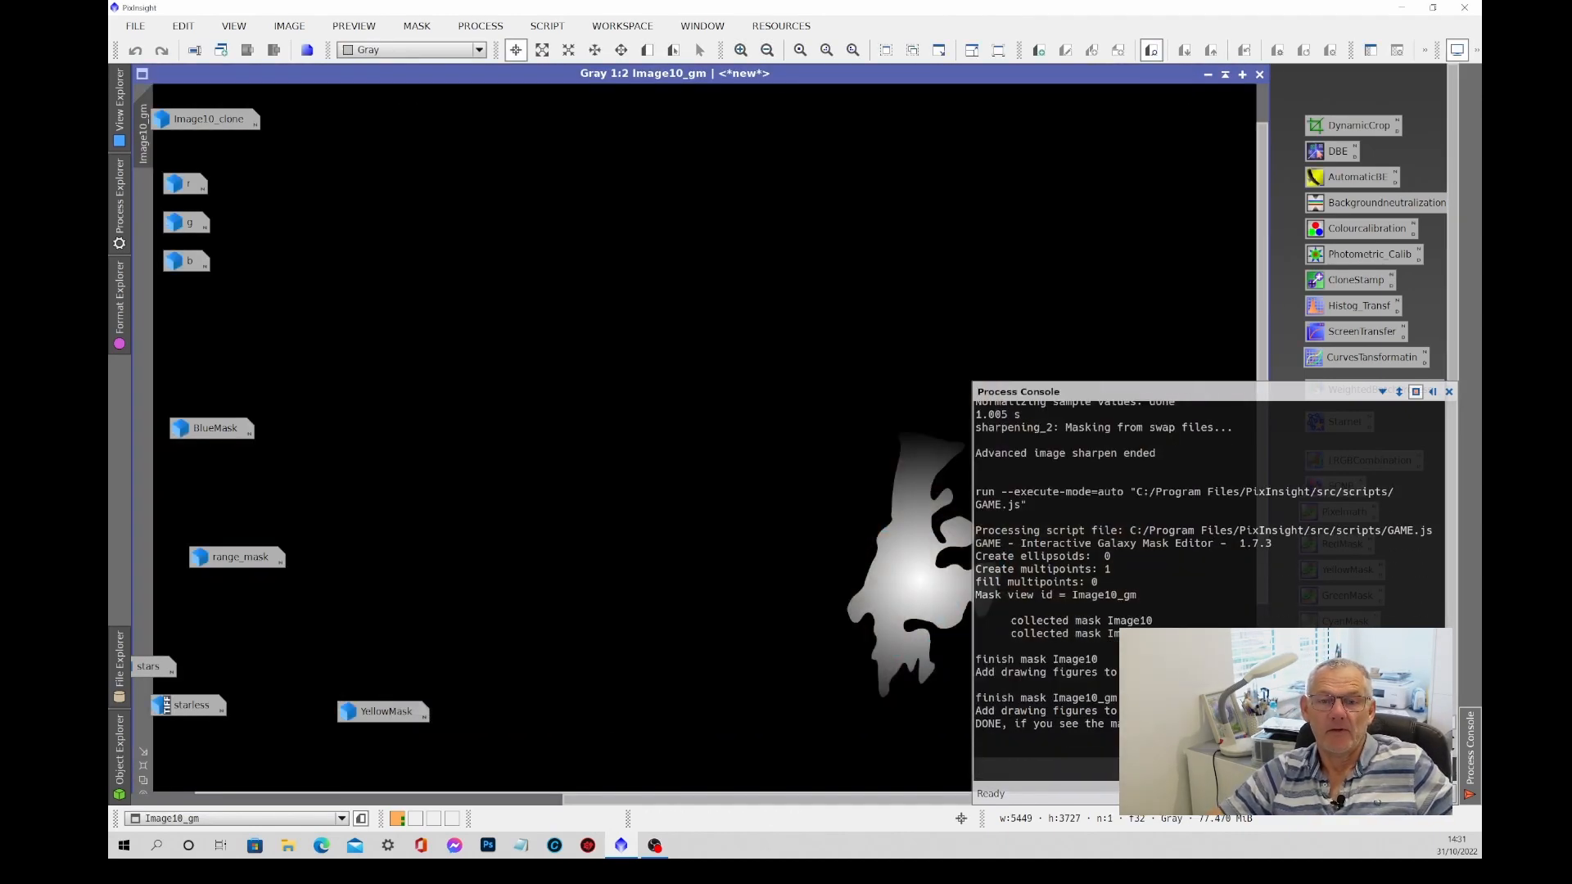
{"action": "left_click", "coordinate": [1449, 392]}
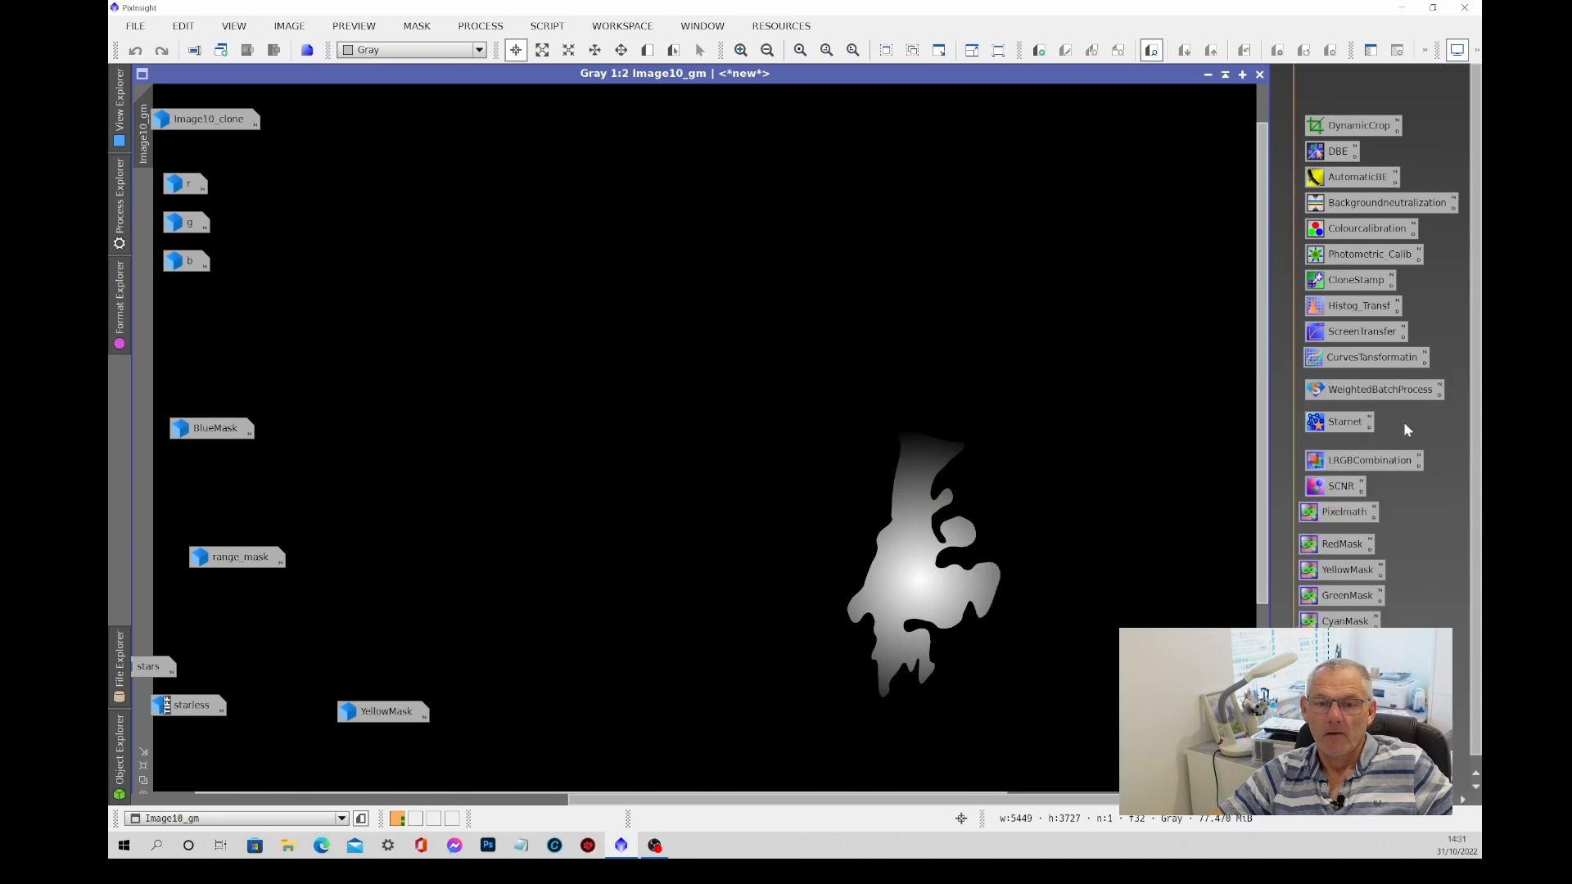
Soften the dust lane mask by applying the saved blur process three times, and move the mask window aside to uncover Image10.
{"action": "left_click_drag", "start_coordinate": [1367, 696], "coordinate": [959, 596]}
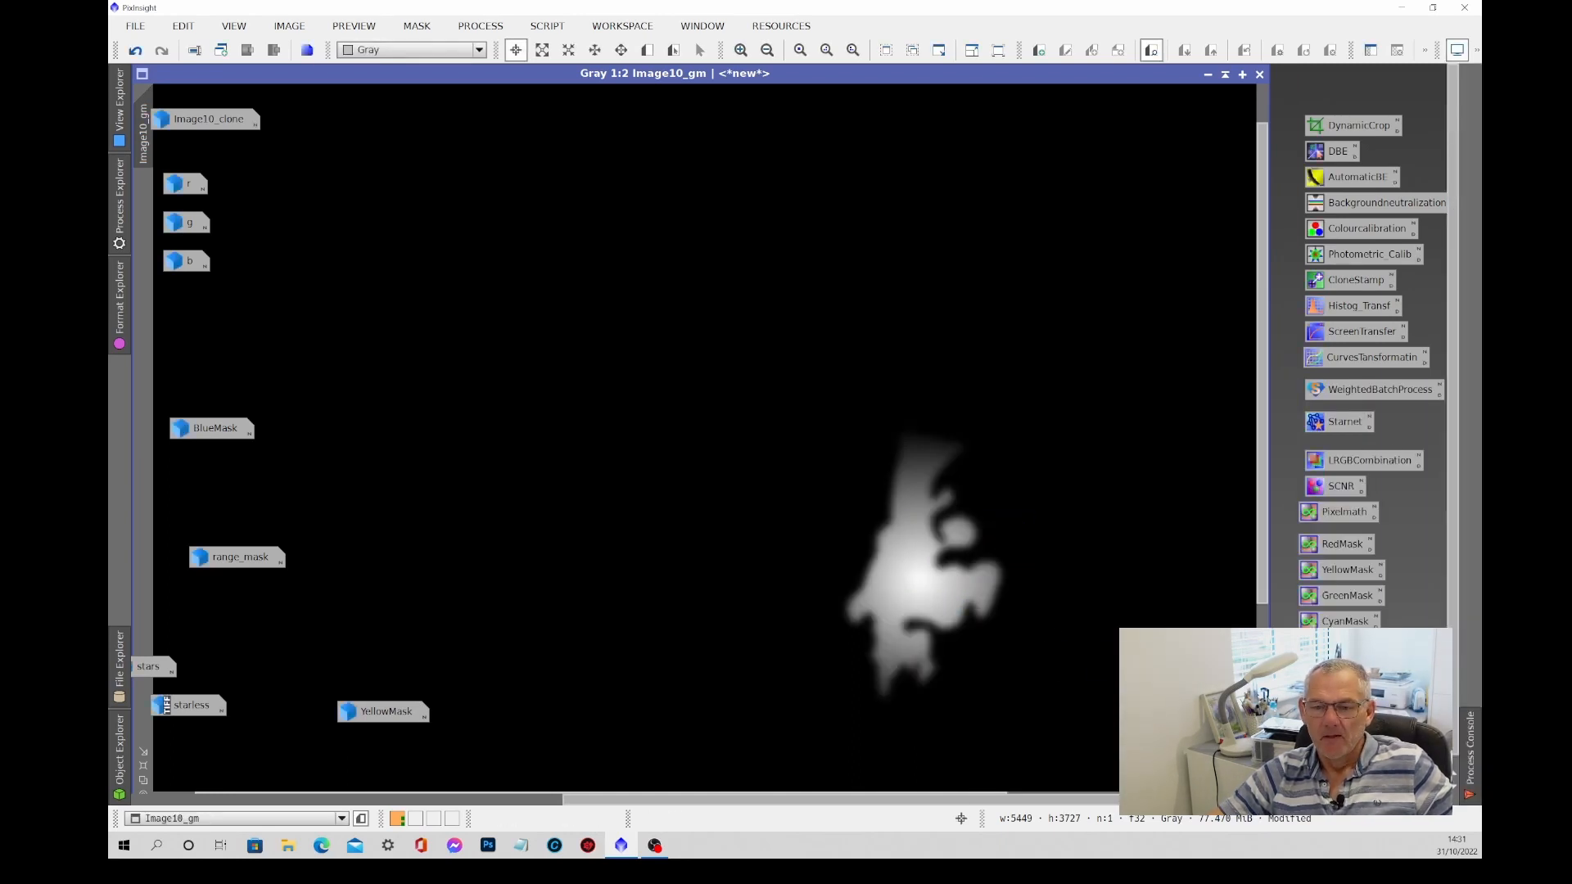
{"action": "left_click_drag", "start_coordinate": [1367, 696], "coordinate": [950, 591]}
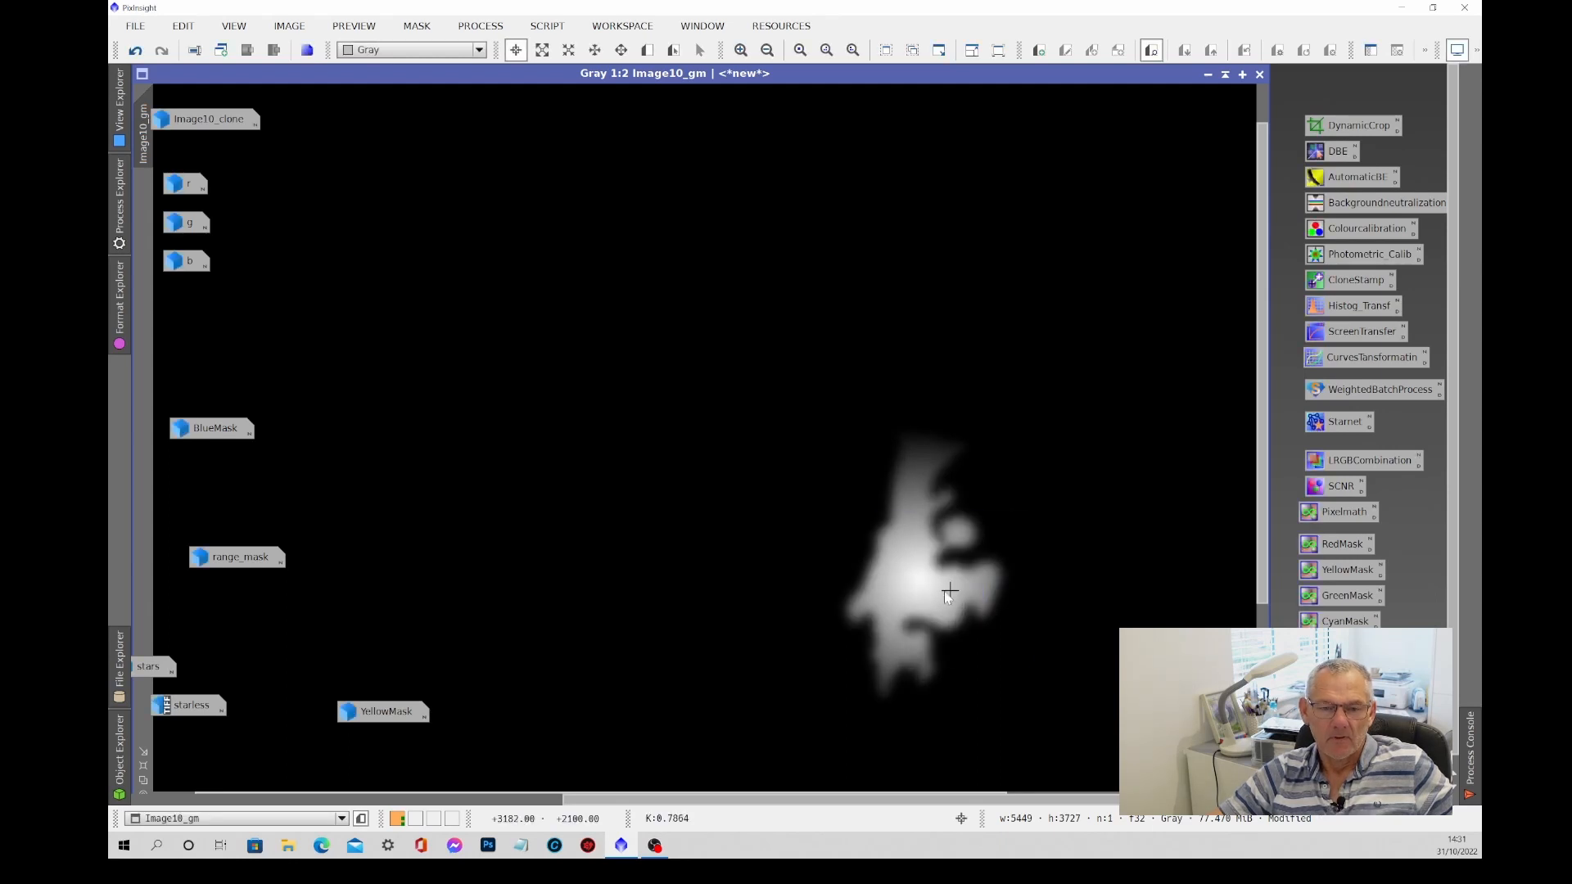
{"action": "left_click_drag", "start_coordinate": [1367, 696], "coordinate": [941, 578]}
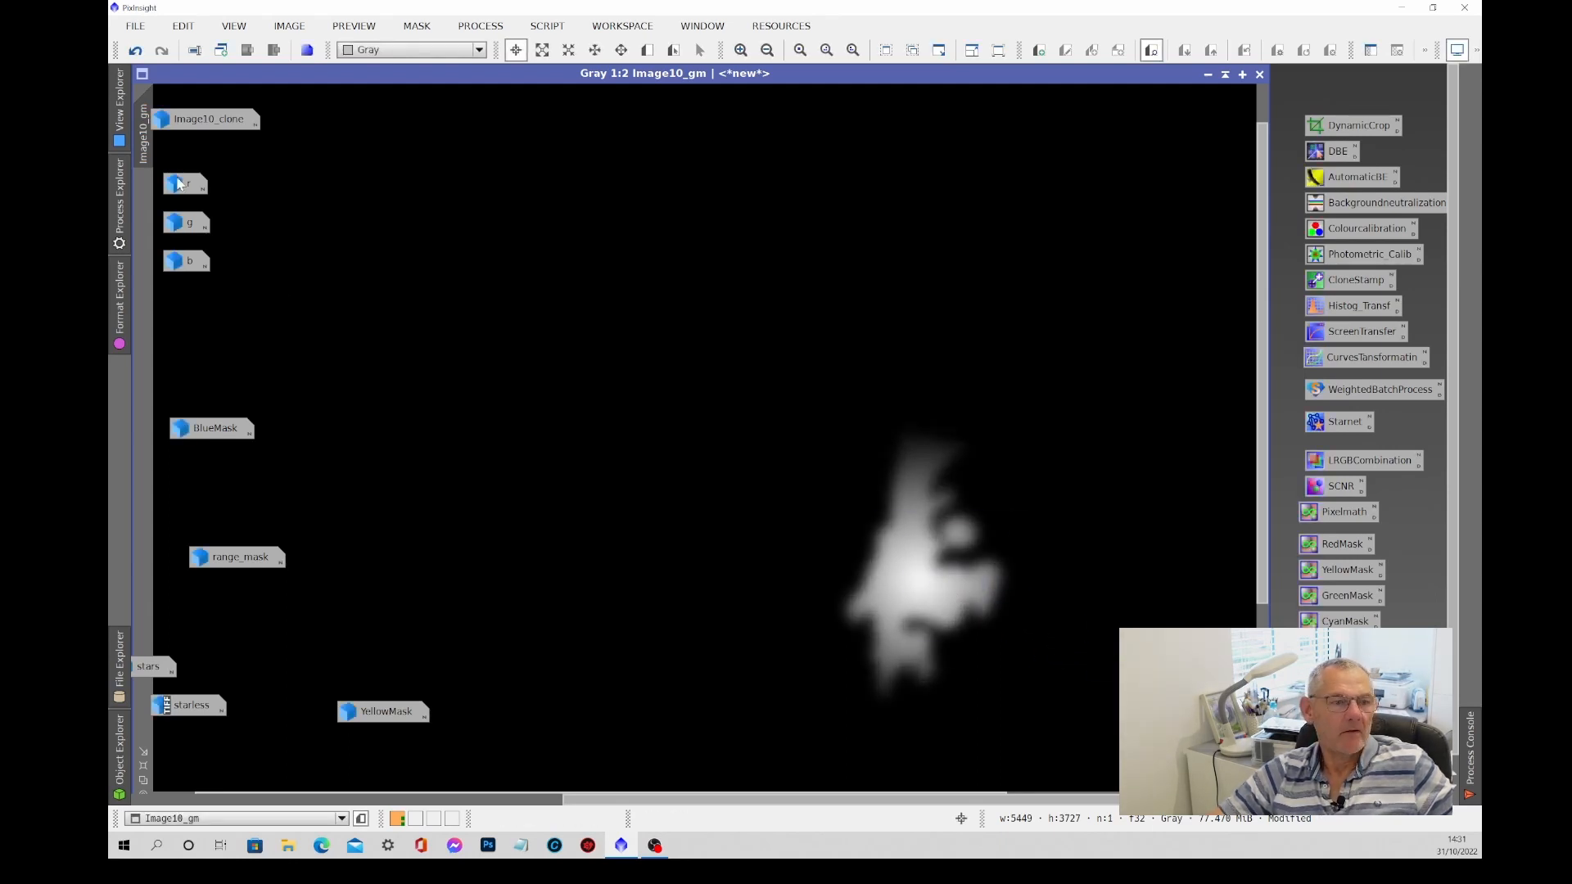
{"action": "left_click_drag", "start_coordinate": [227, 78], "coordinate": [676, 93]}
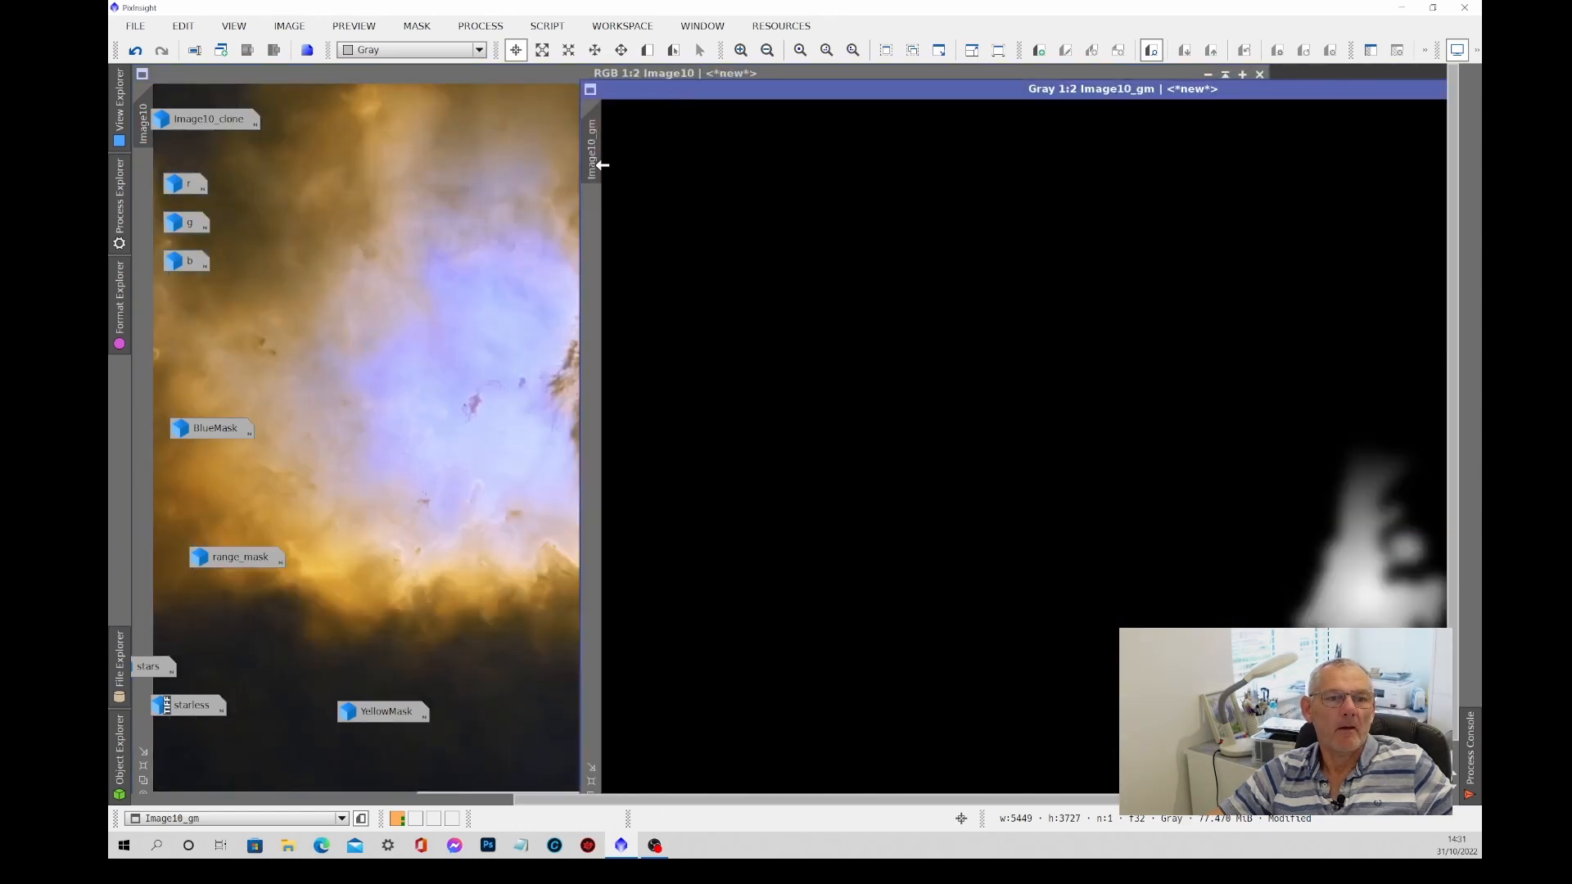
Apply the softened dust lane mask to Image10, then minimize the mask window and park it below the nebula.
{"action": "left_click_drag", "start_coordinate": [603, 165], "coordinate": [145, 264]}
{"action": "left_click_drag", "start_coordinate": [1333, 91], "coordinate": [956, 118]}
{"action": "left_click", "coordinate": [1313, 115]}
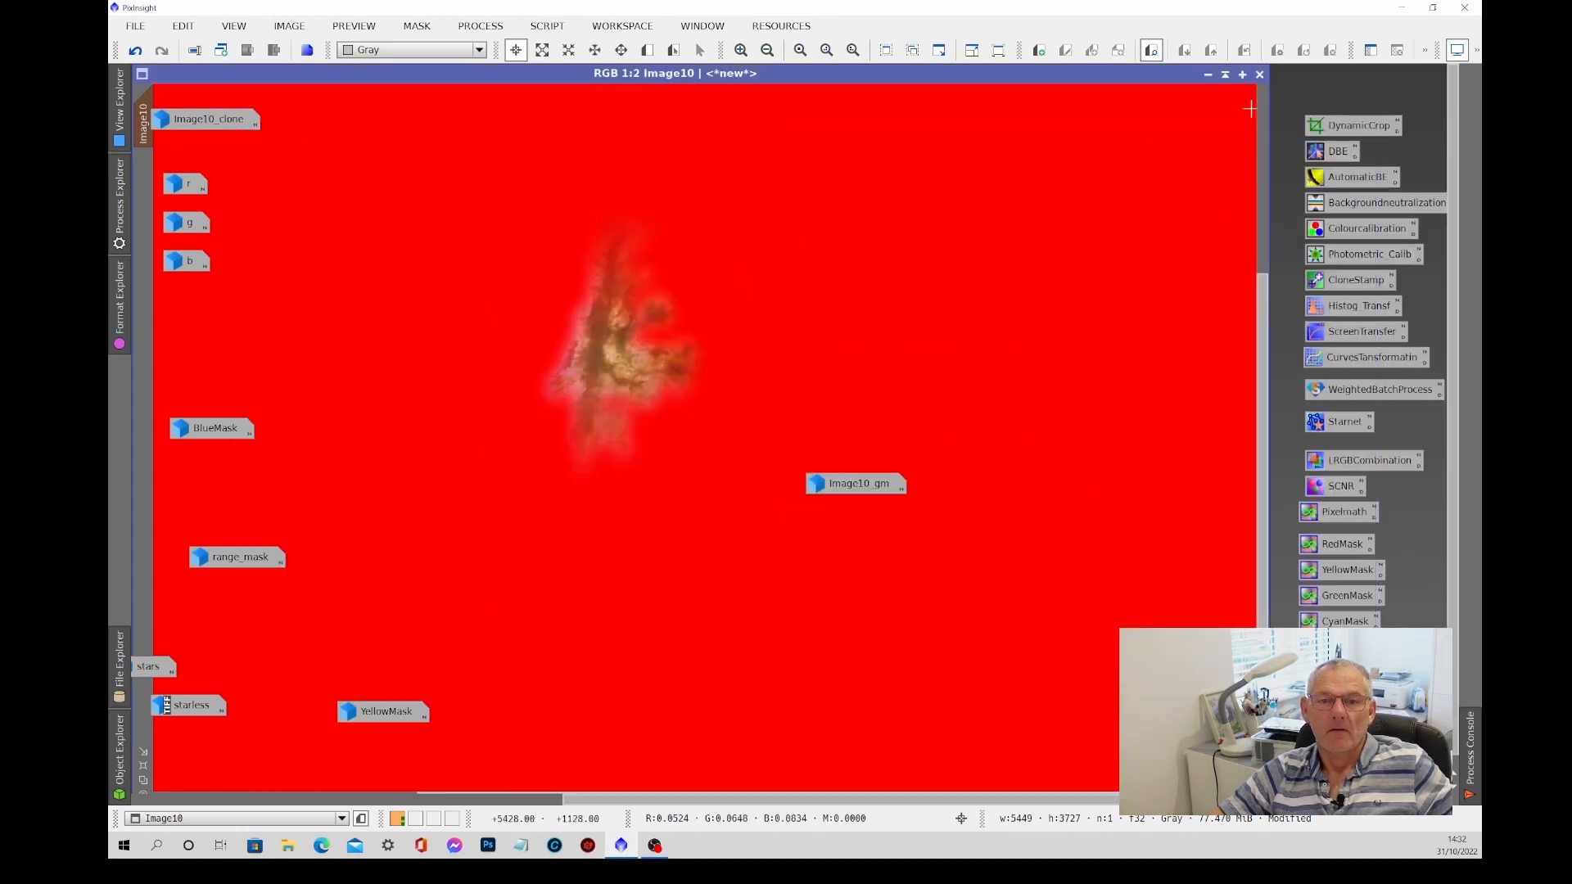
{"action": "left_click_drag", "start_coordinate": [859, 491], "coordinate": [713, 675]}
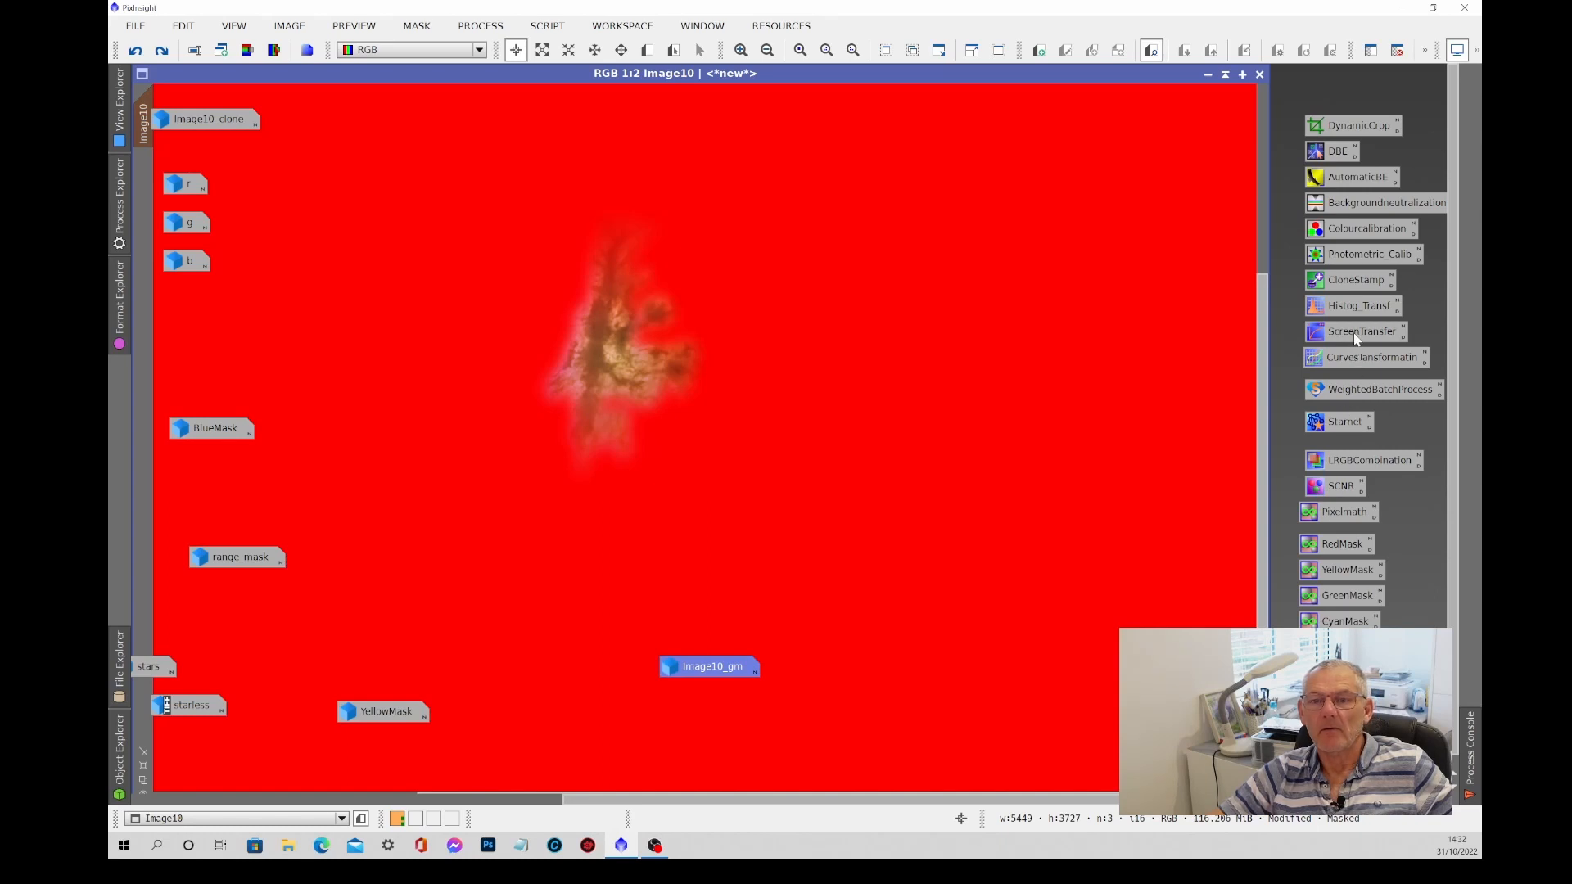
Darken the masked dust lane by bending the combined RGB/K curve slightly downward with a real-time preview, apply it, and close the preview.
{"action": "double_click", "coordinate": [1359, 360]}
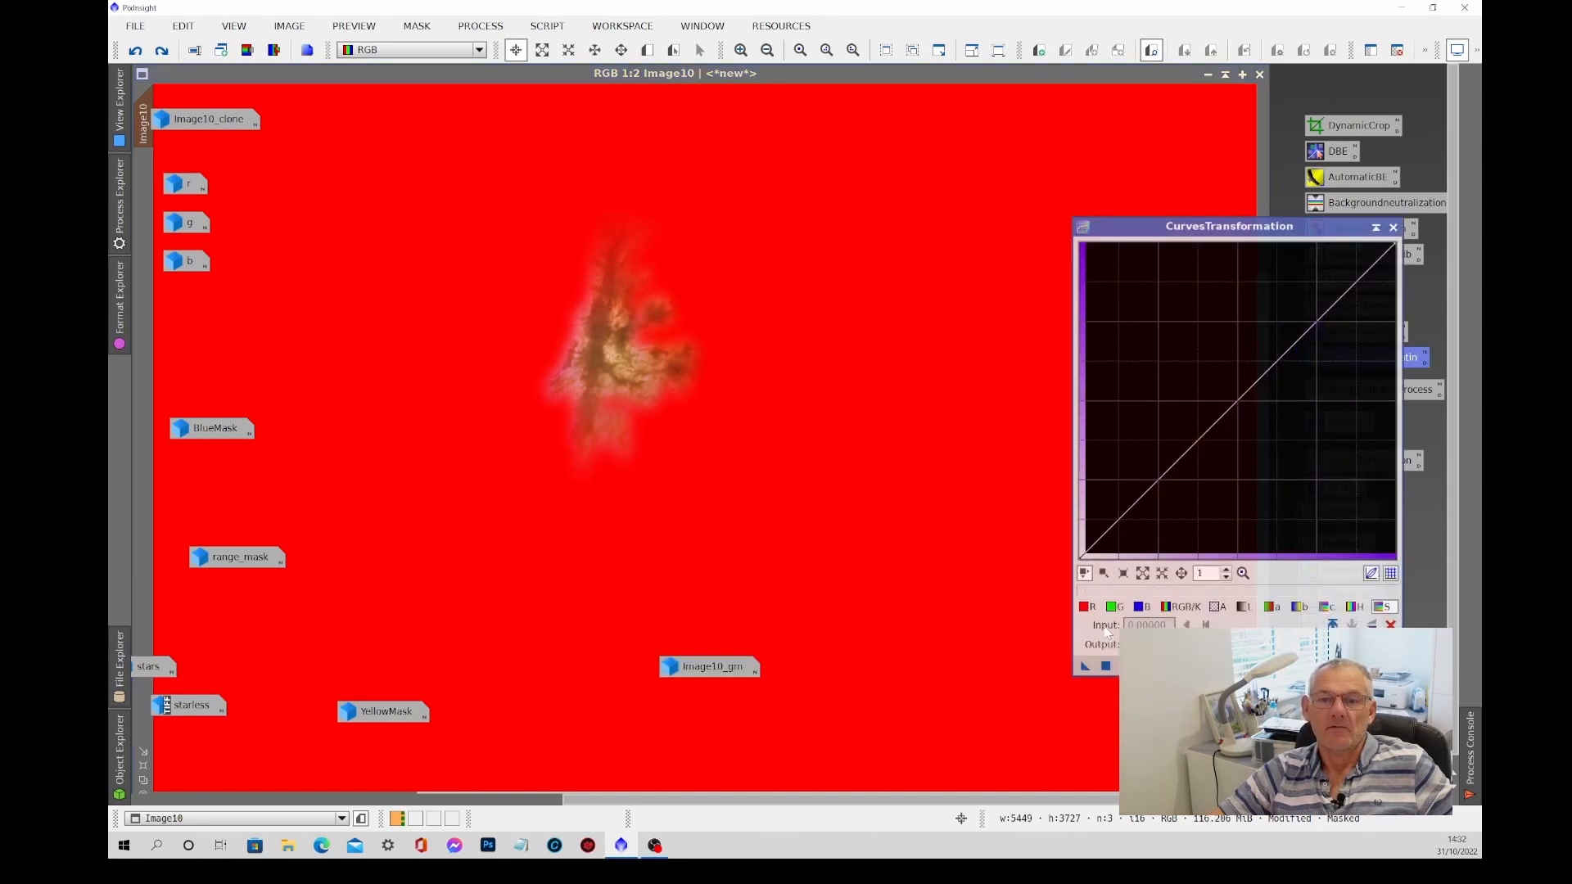
{"action": "left_click", "coordinate": [1126, 667]}
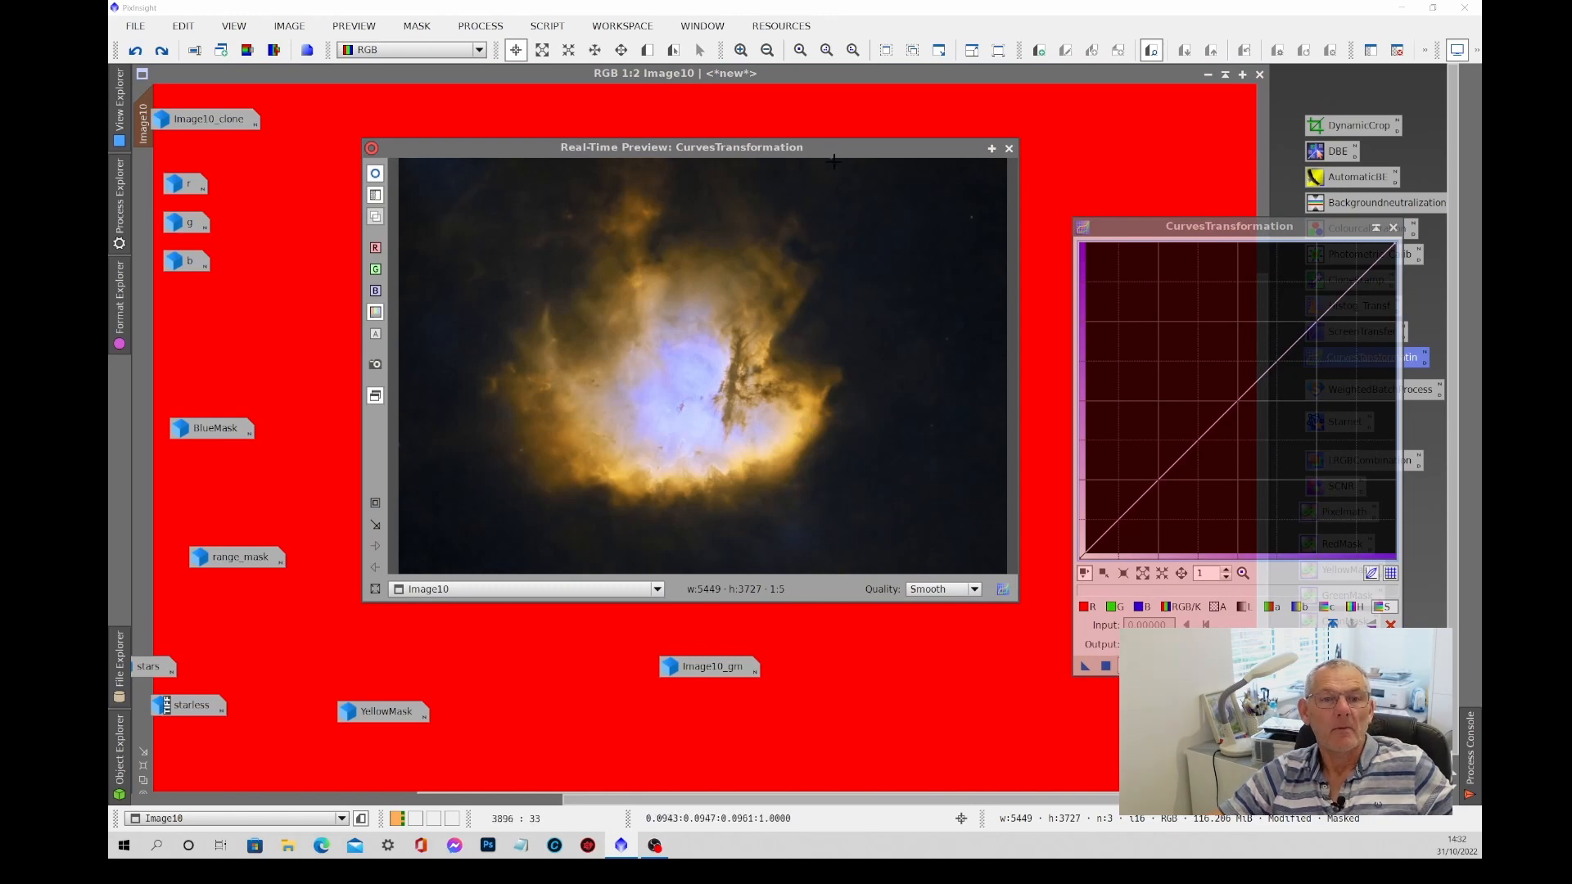
{"action": "left_click", "coordinate": [830, 162]}
{"action": "left_click_drag", "start_coordinate": [861, 158], "coordinate": [751, 177]}
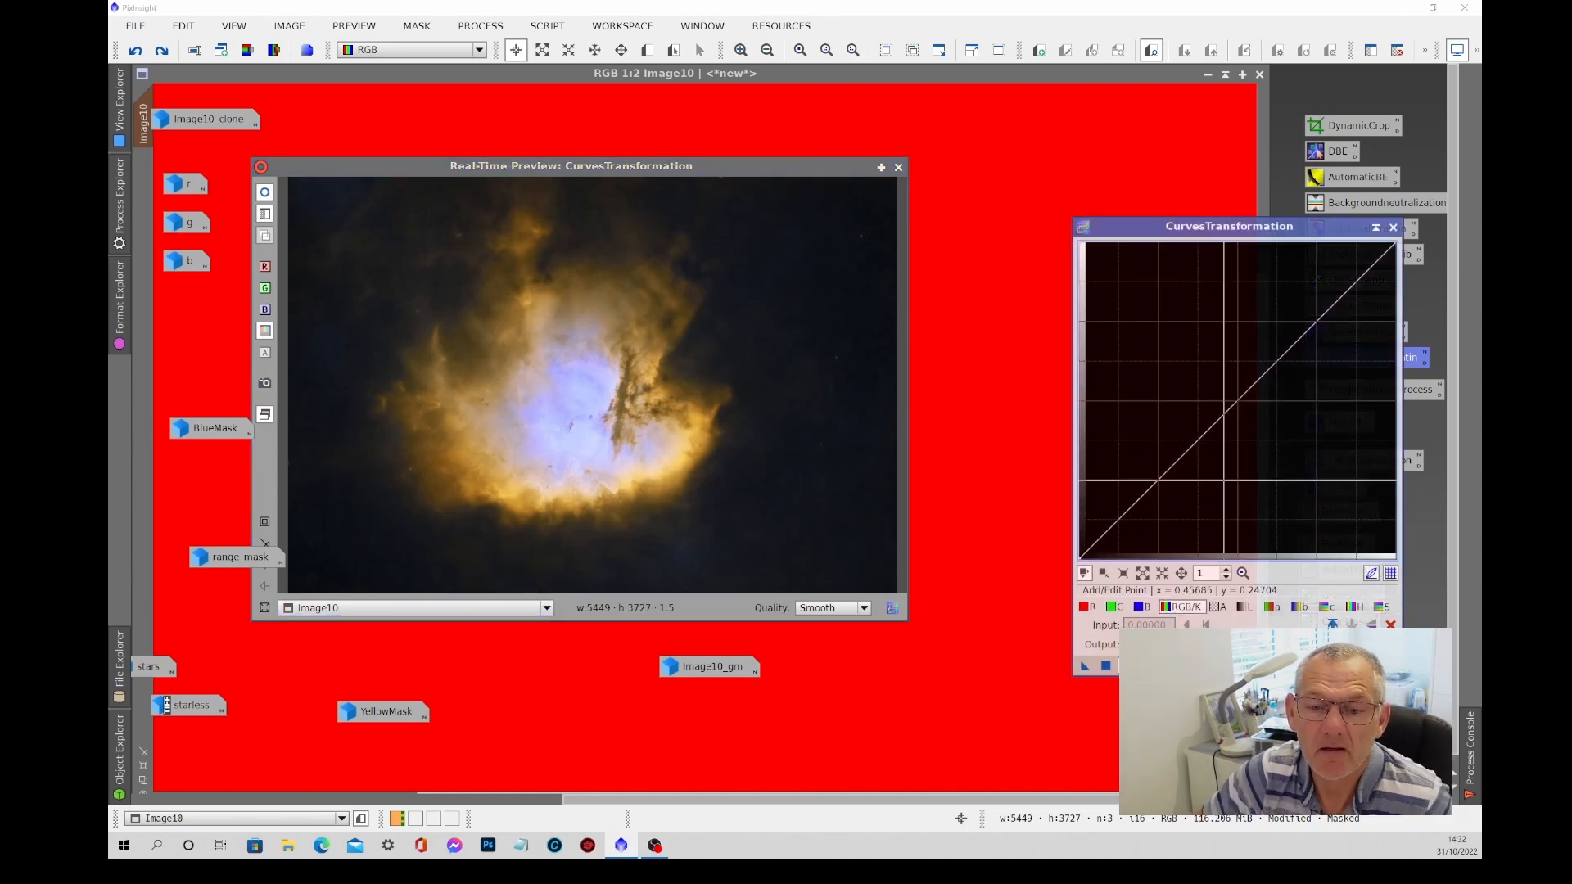
{"action": "mouse_move", "coordinate": [1180, 460]}
{"action": "left_mouse_down"}
{"action": "mouse_move", "coordinate": [1179, 487]}
{"action": "mouse_move", "coordinate": [1190, 472]}
{"action": "mouse_move", "coordinate": [1219, 489]}
{"action": "mouse_move", "coordinate": [1173, 418]}
{"action": "mouse_move", "coordinate": [1191, 414]}
{"action": "mouse_move", "coordinate": [1209, 475]}
{"action": "mouse_move", "coordinate": [1206, 456]}
{"action": "left_mouse_up"}
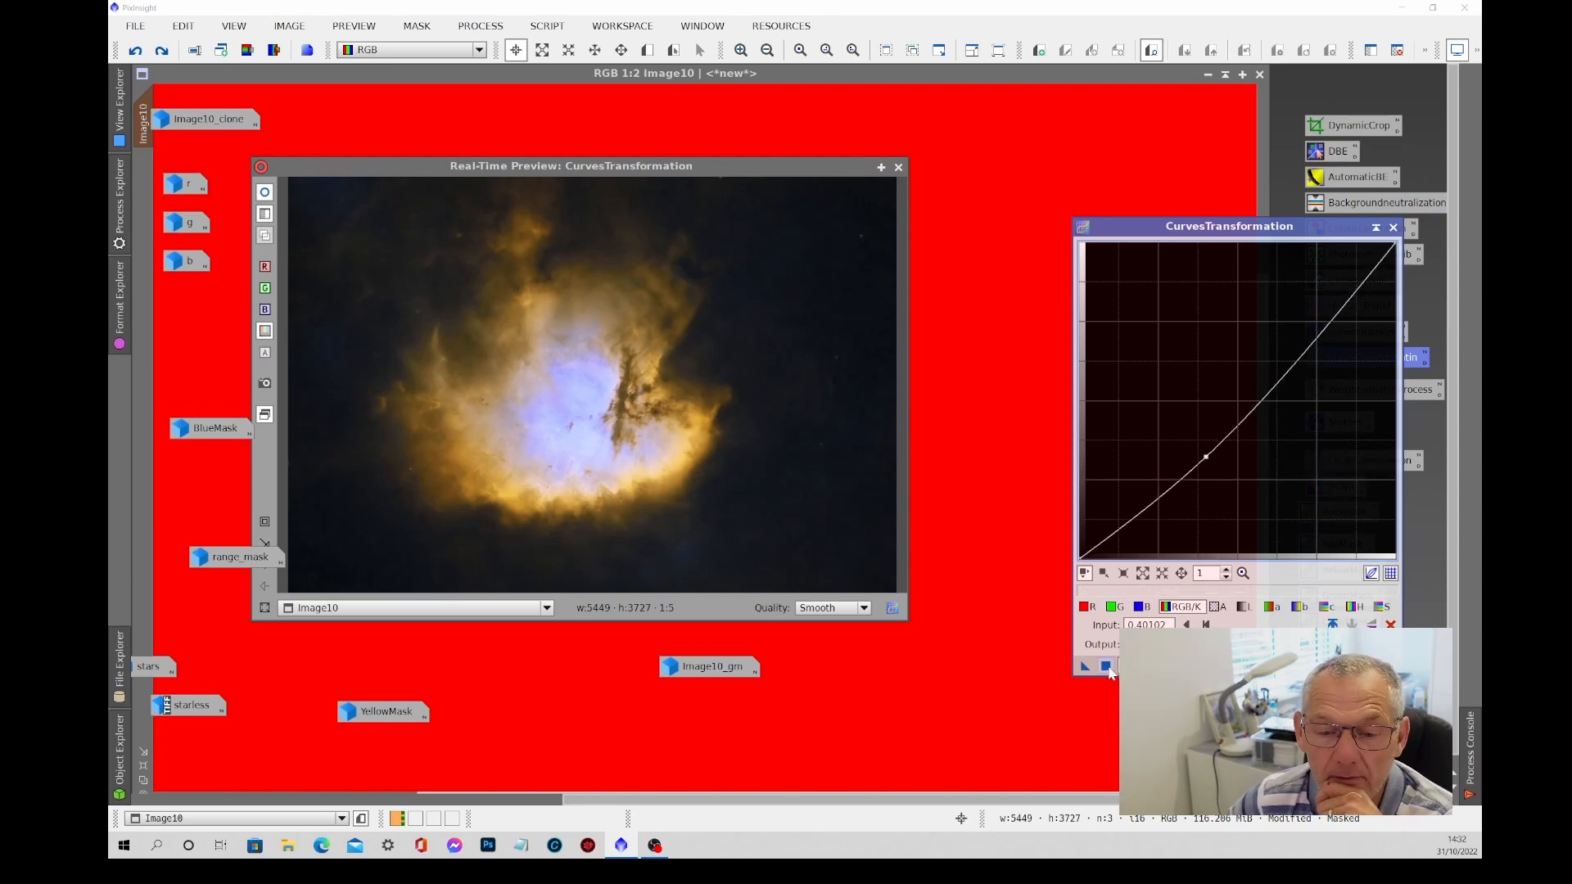
{"action": "left_click", "coordinate": [1108, 667]}
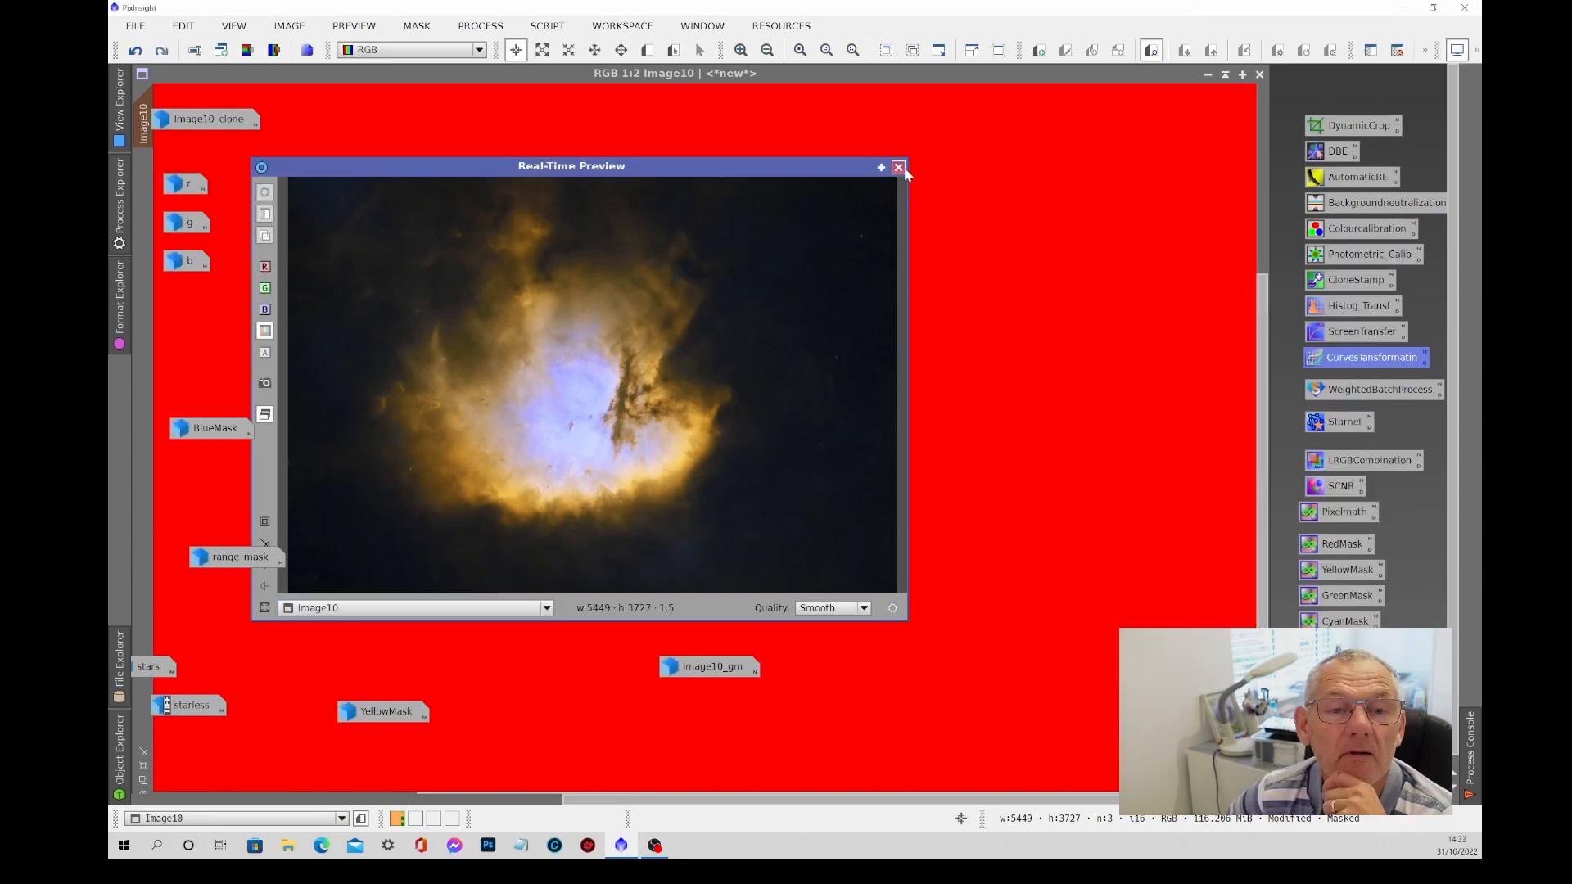
{"action": "left_click", "coordinate": [900, 168]}
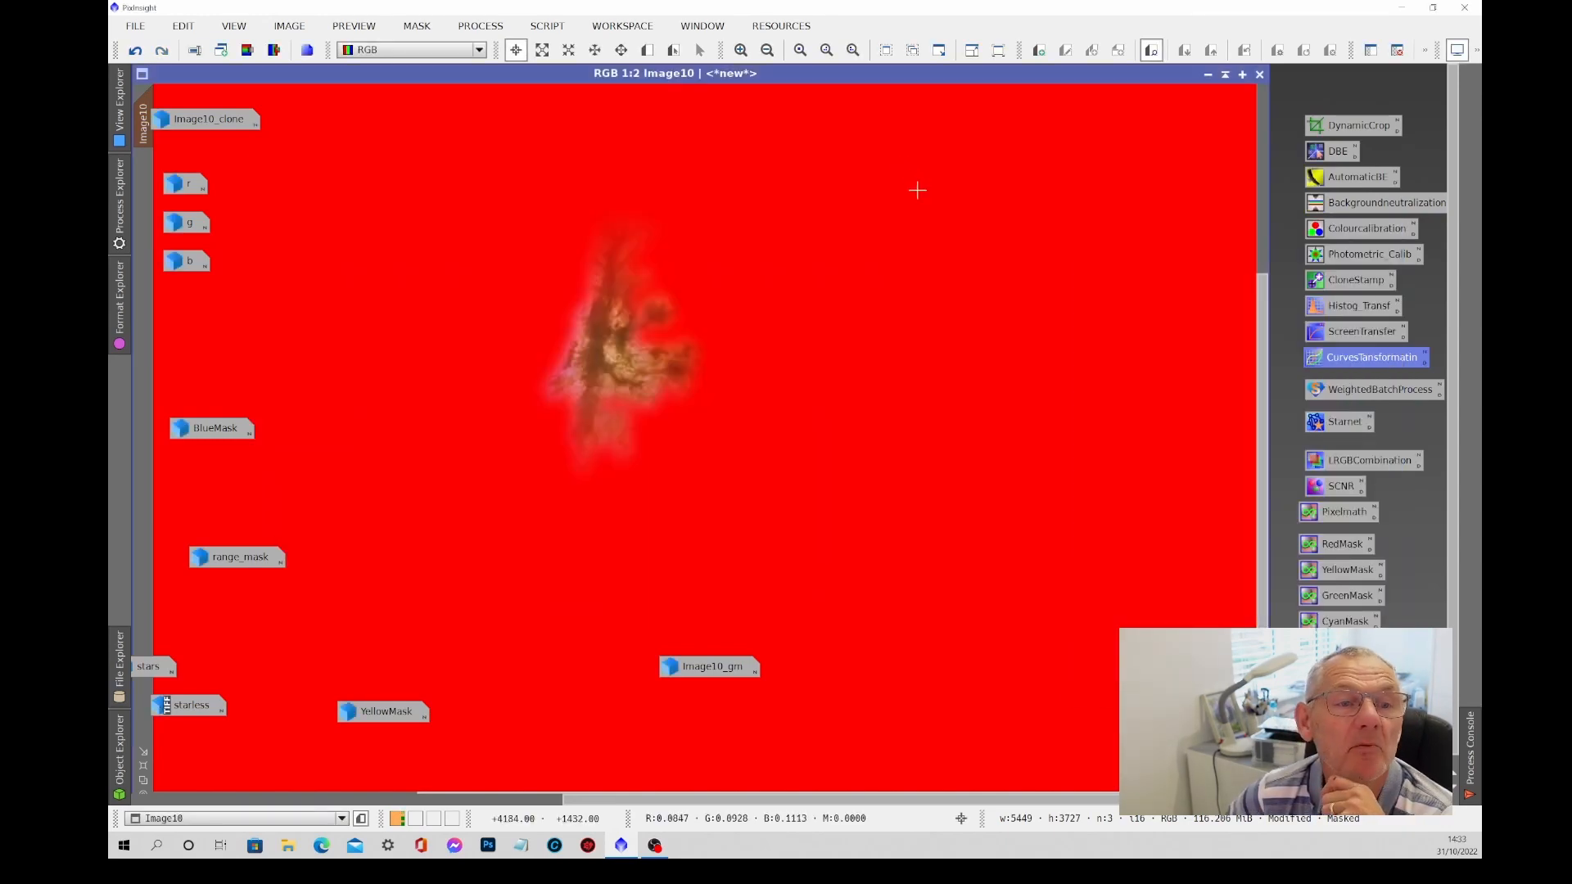
Remove the mask from Image10 and inspect the dust lane up close and within the whole nebula.
{"action": "left_click", "coordinate": [417, 26]}
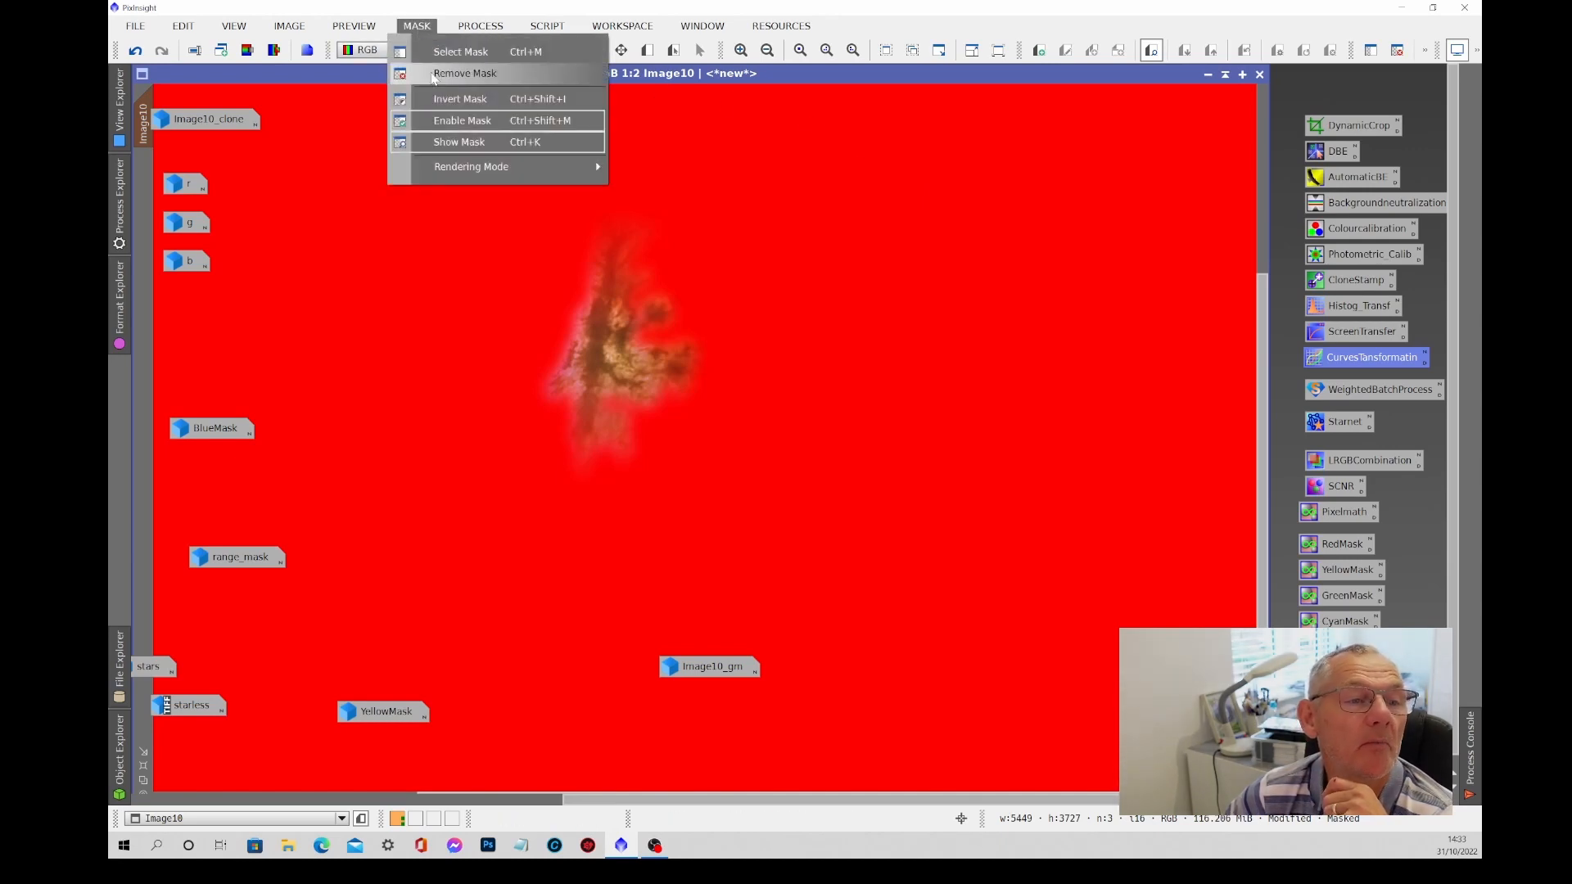
{"action": "left_click", "coordinate": [460, 76]}
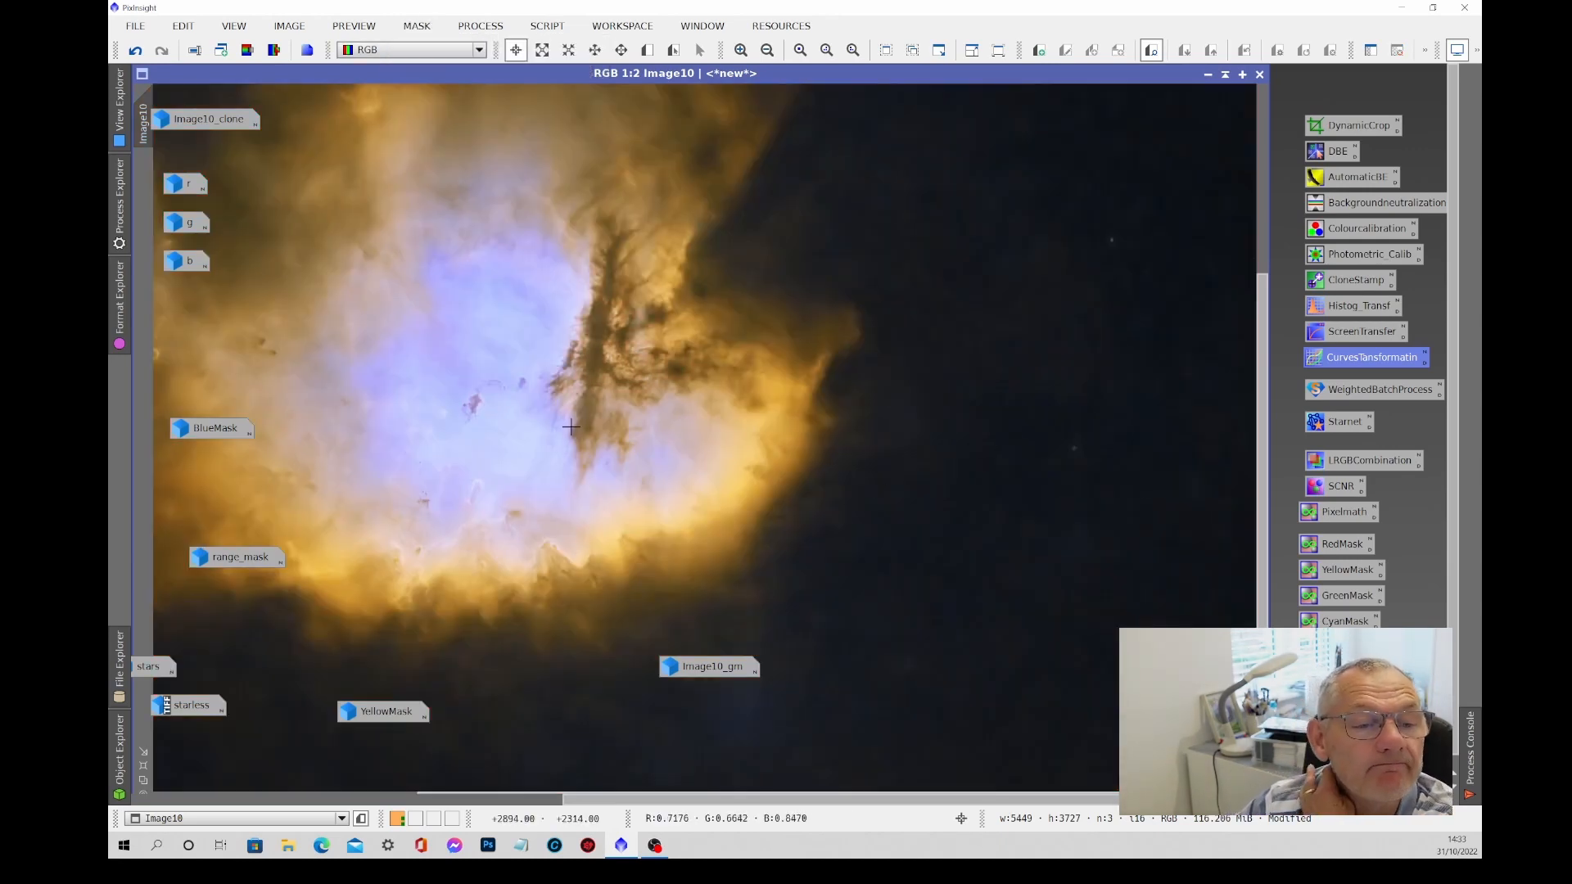
{"action": "scroll", "coordinate": [578, 424], "scroll_direction": "up", "scroll_amount": 1}
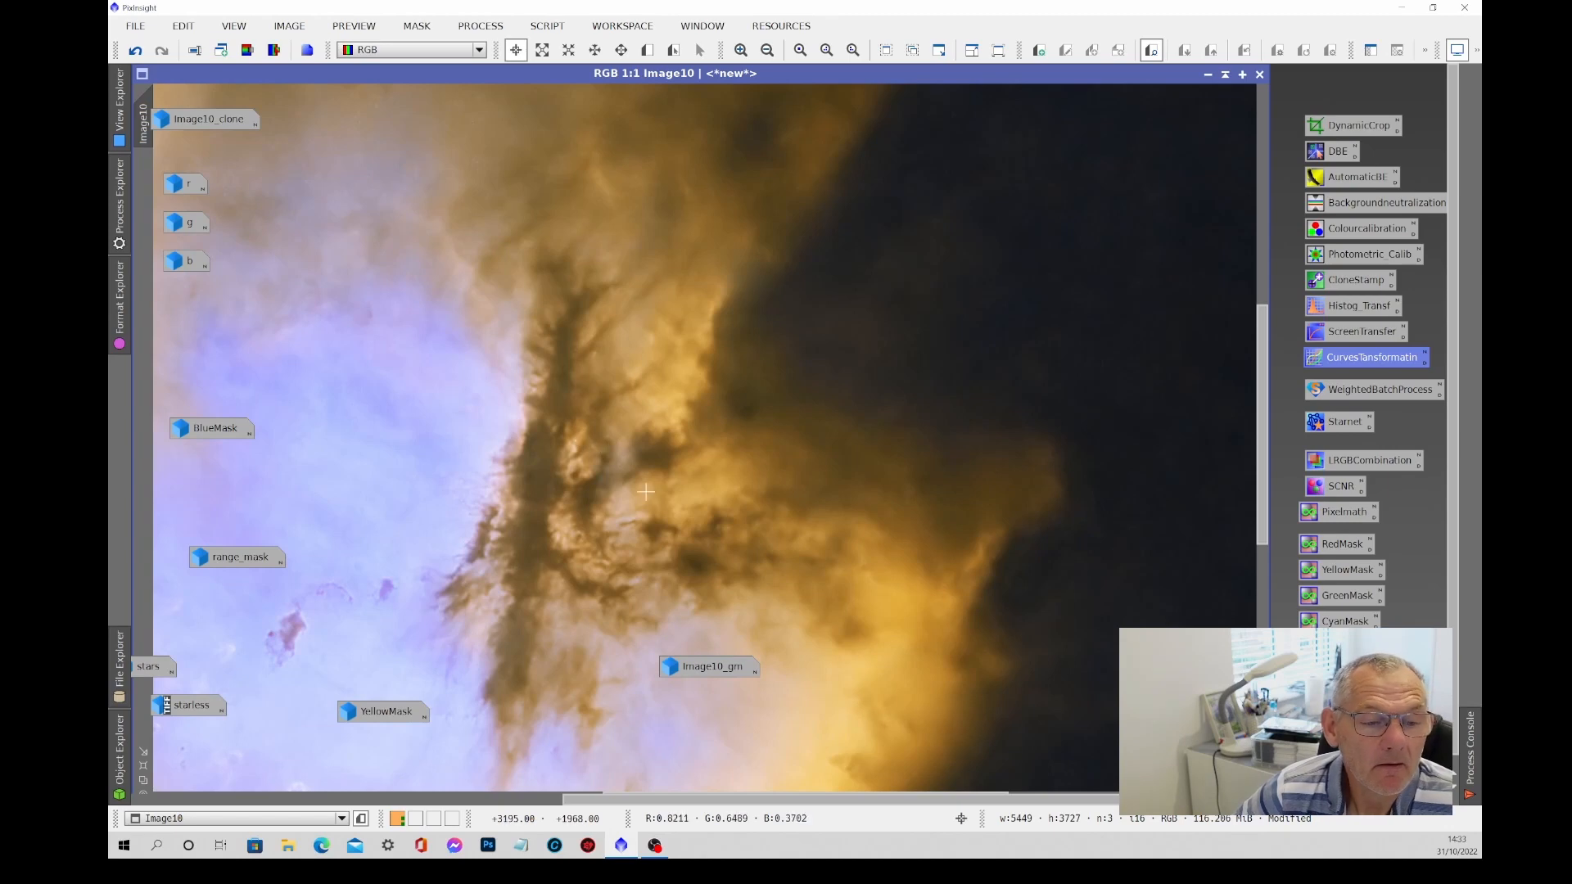
{"action": "scroll", "coordinate": [645, 491], "scroll_direction": "down", "scroll_amount": 3}
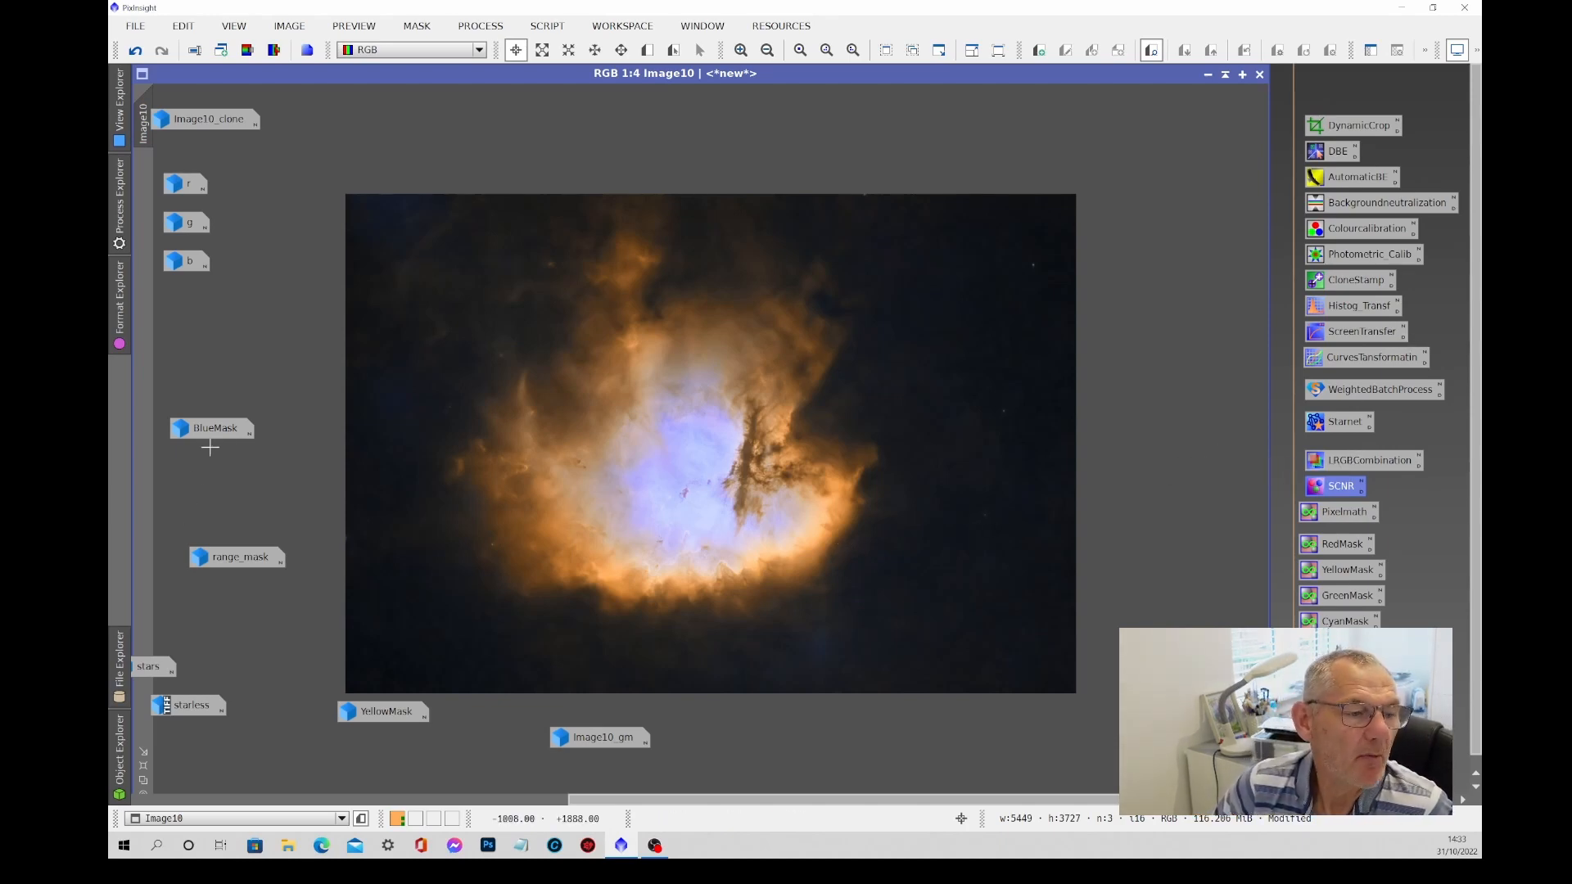
Apply BlueMask to Image10 as its mask and minimize the BlueMask window again.
{"action": "left_click", "coordinate": [219, 441]}
{"action": "double_click", "coordinate": [219, 442]}
{"action": "left_click_drag", "start_coordinate": [484, 154], "coordinate": [151, 209]}
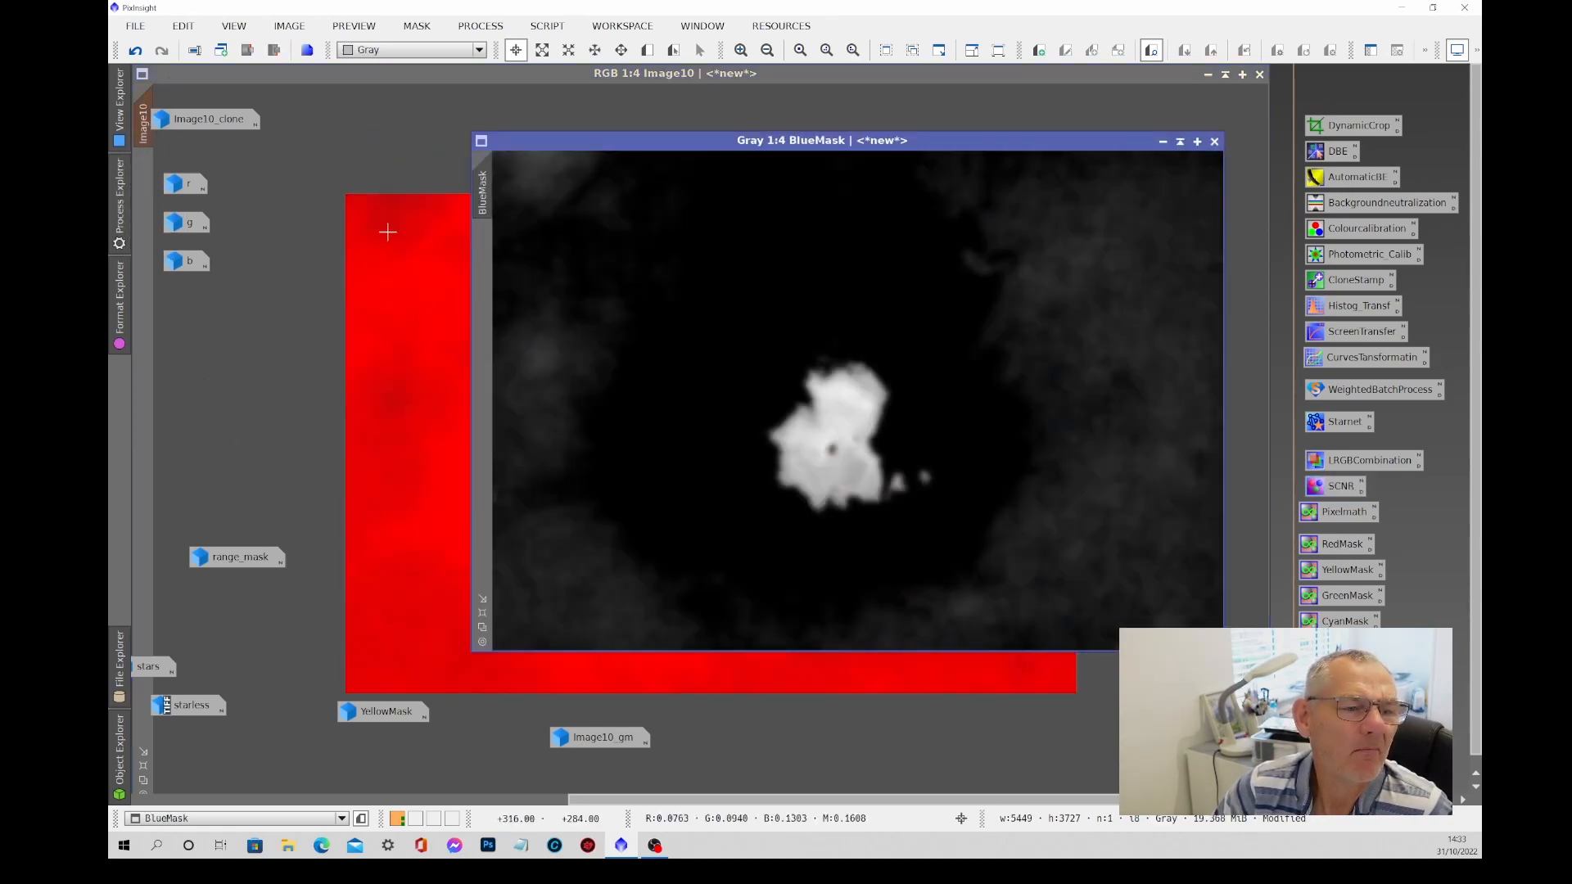
{"action": "left_click", "coordinate": [1163, 141]}
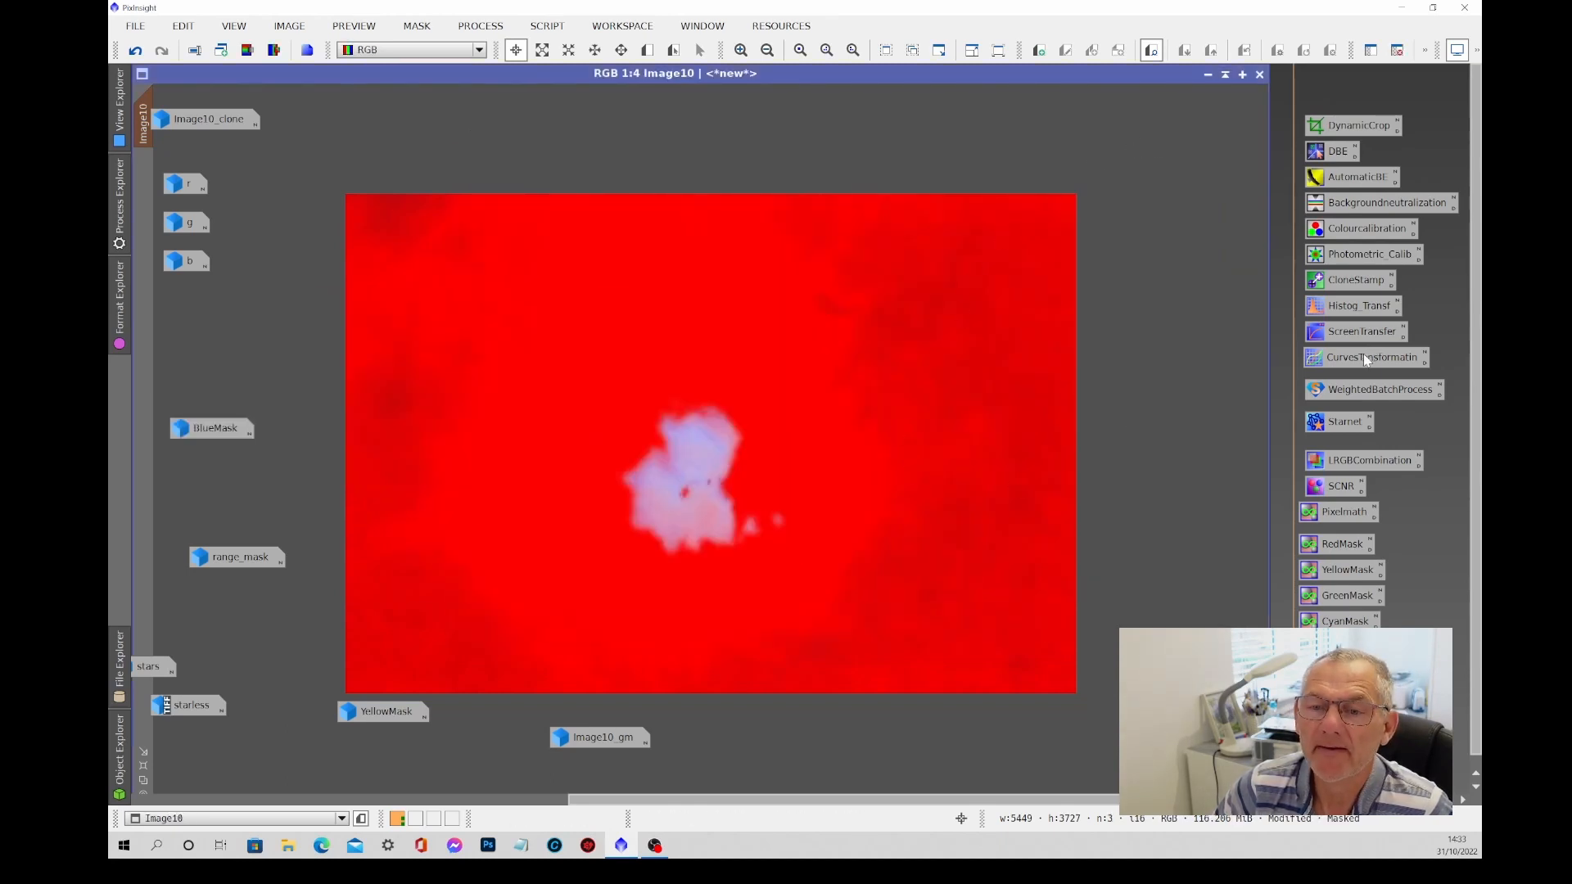
Boost the nebula's blue core by raising the blue curve at about 0.506 to 0.667, apply it to Image10, and reset the curve.
{"action": "double_click", "coordinate": [1363, 355]}
{"action": "left_click", "coordinate": [1126, 666]}
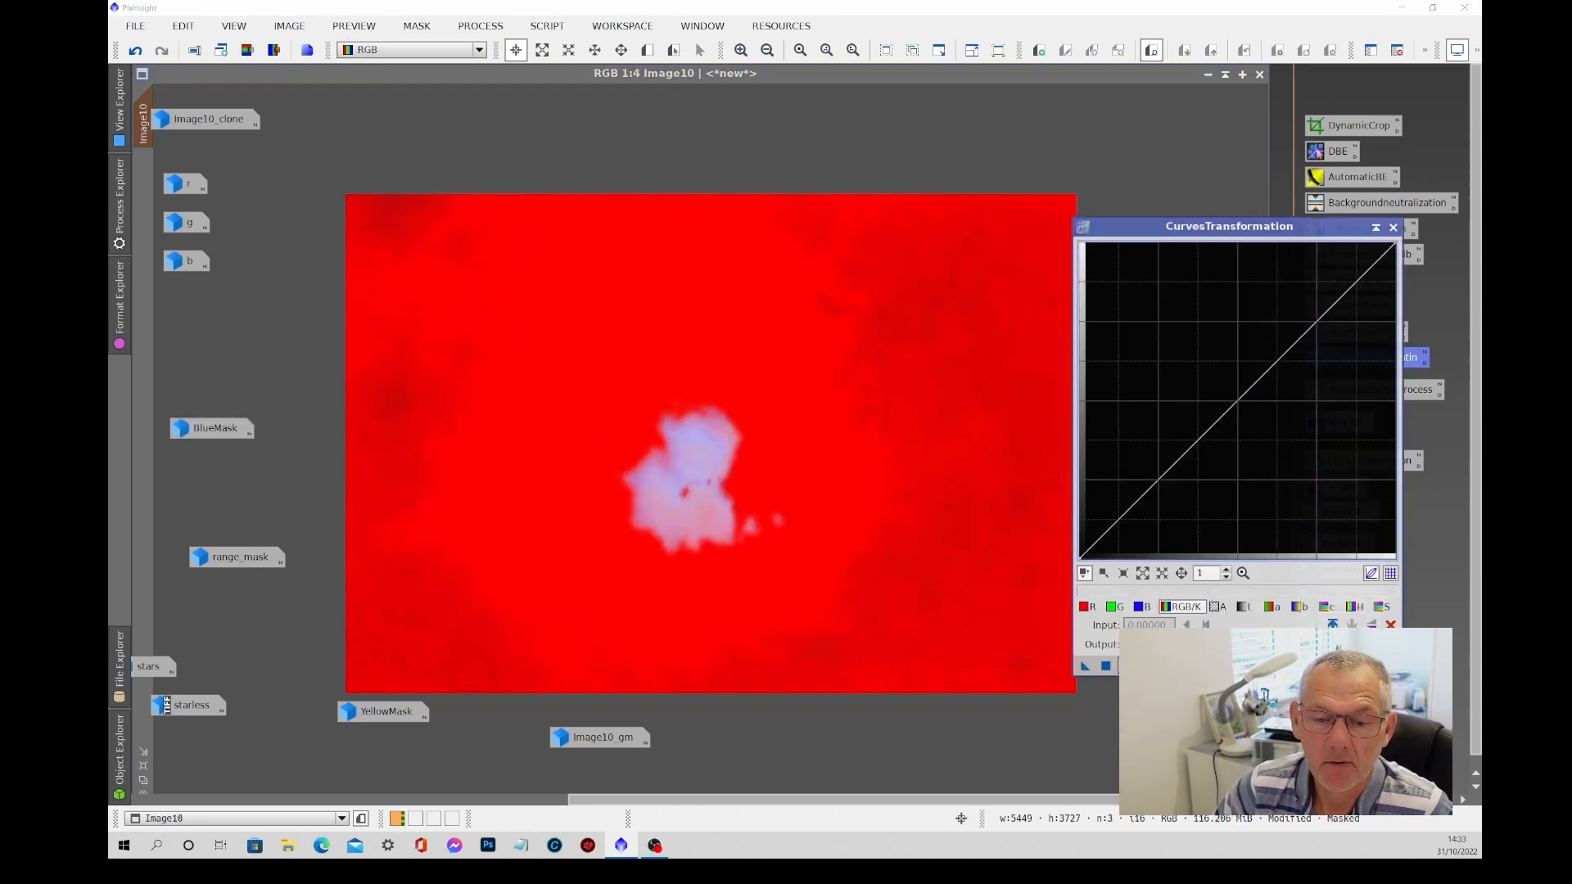
{"action": "left_click", "coordinate": [1140, 607]}
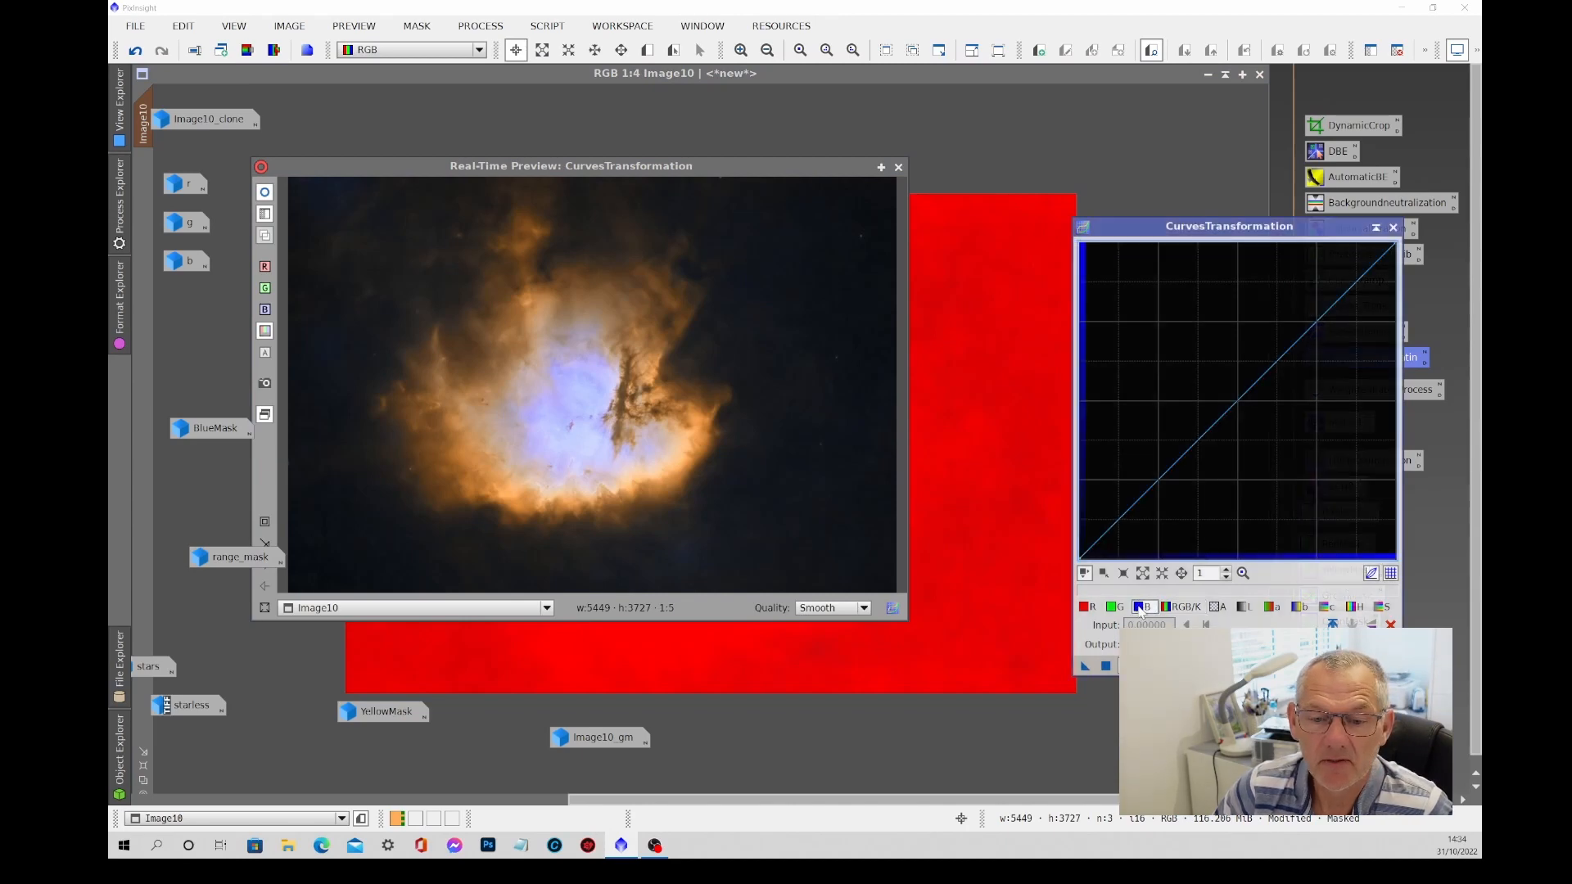
{"action": "left_click", "coordinate": [1267, 370]}
{"action": "left_click_drag", "start_coordinate": [1268, 371], "coordinate": [1239, 348]}
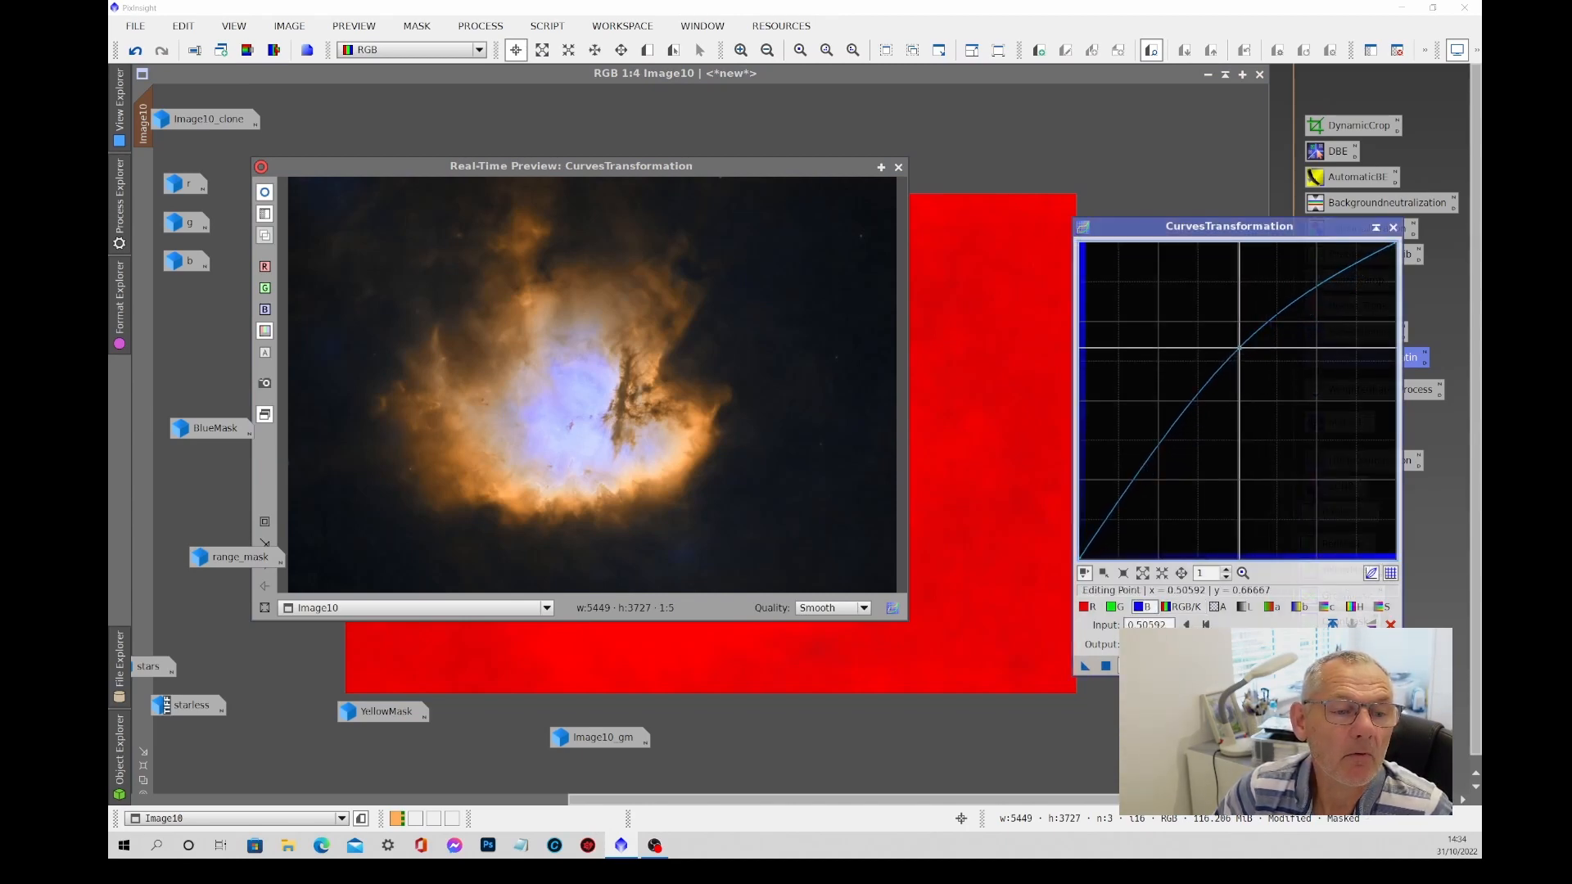
{"action": "left_click", "coordinate": [1106, 665]}
{"action": "left_click", "coordinate": [1389, 665]}
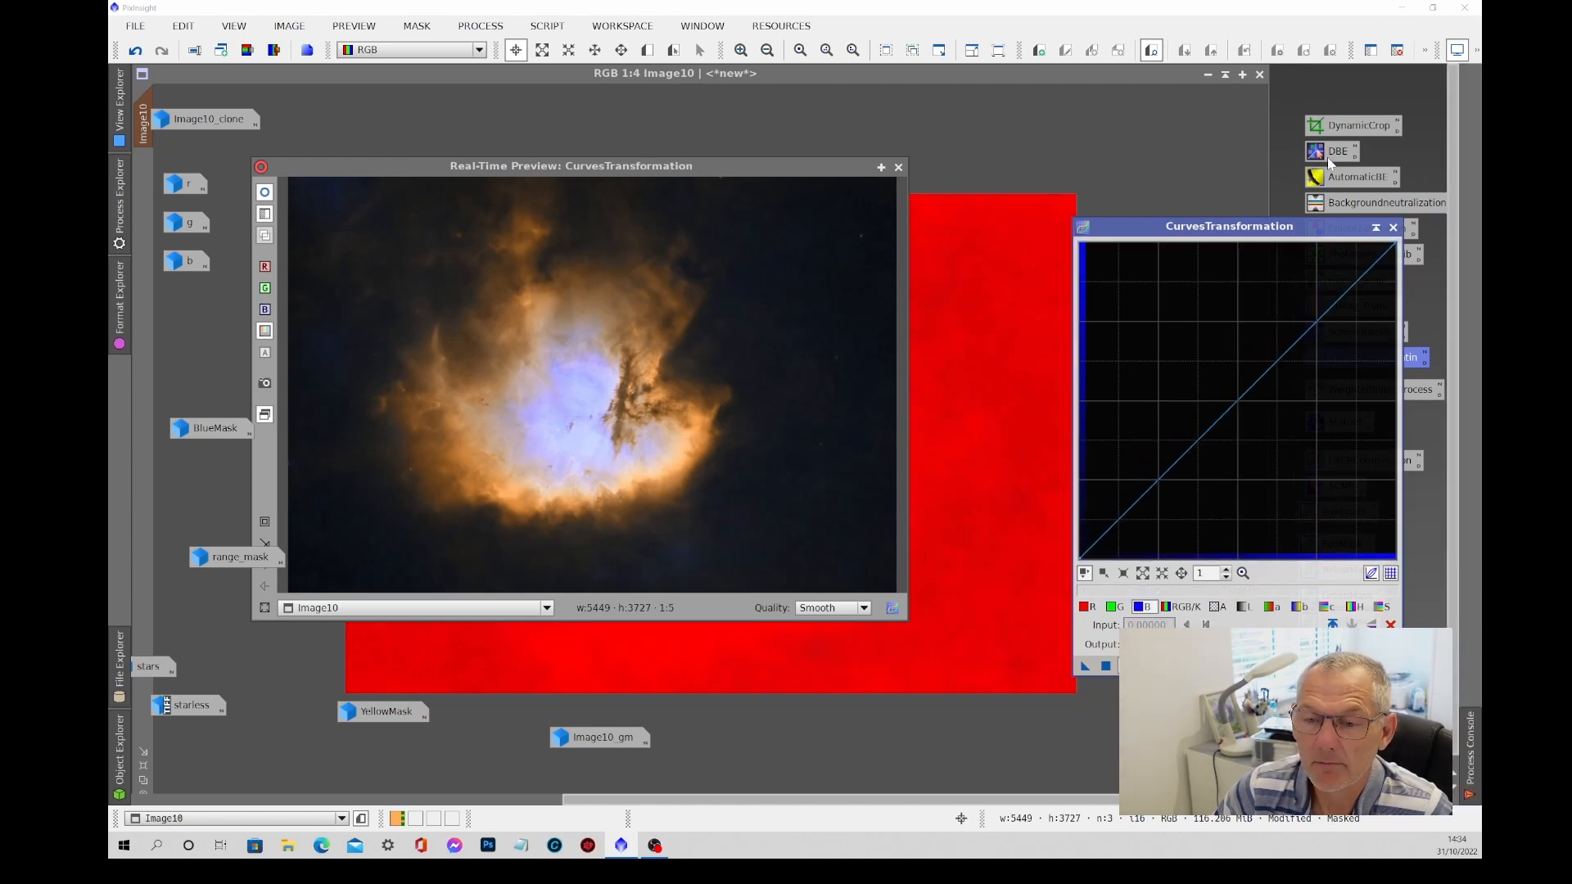
Close the curves process and its real-time preview, and remove the blue mask from Image10.
{"action": "left_click", "coordinate": [1392, 228]}
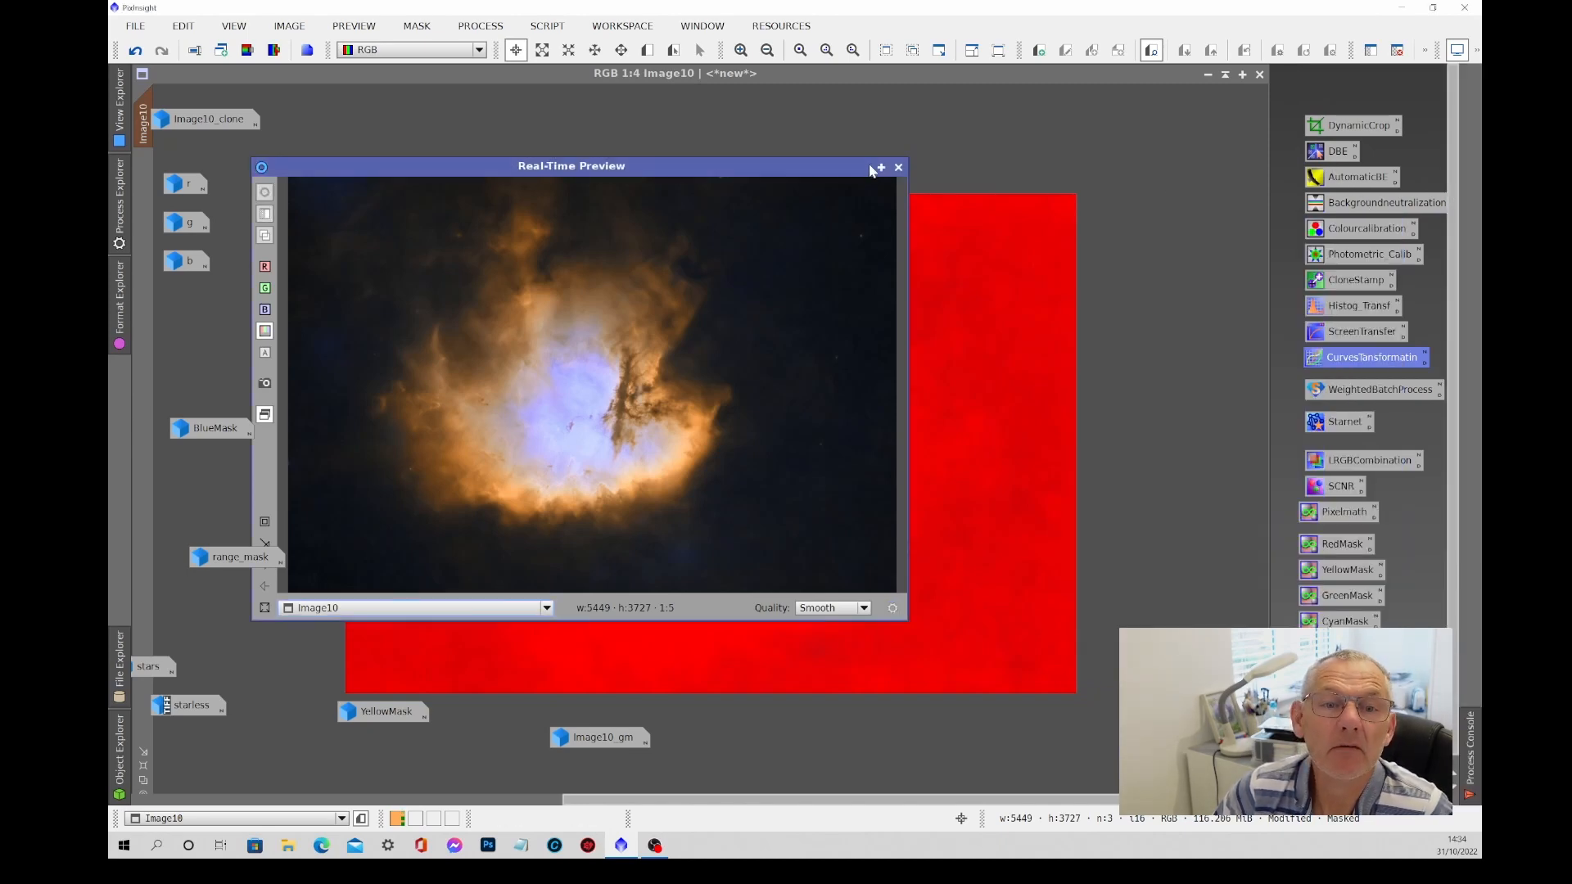
{"action": "left_click", "coordinate": [898, 168]}
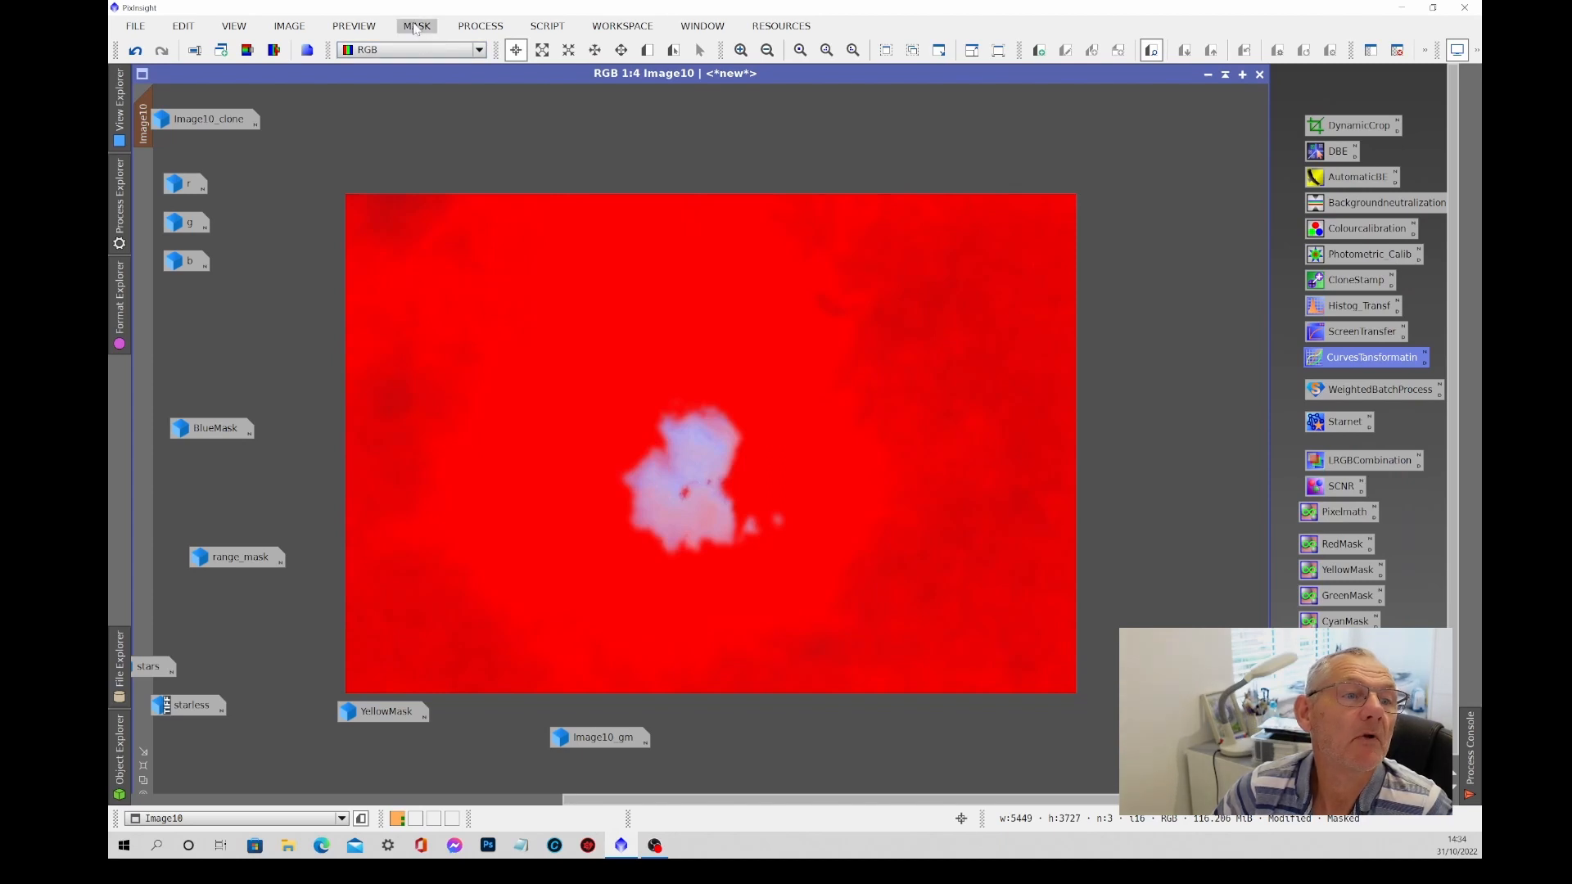
{"action": "left_click", "coordinate": [415, 26]}
{"action": "left_click", "coordinate": [461, 75]}
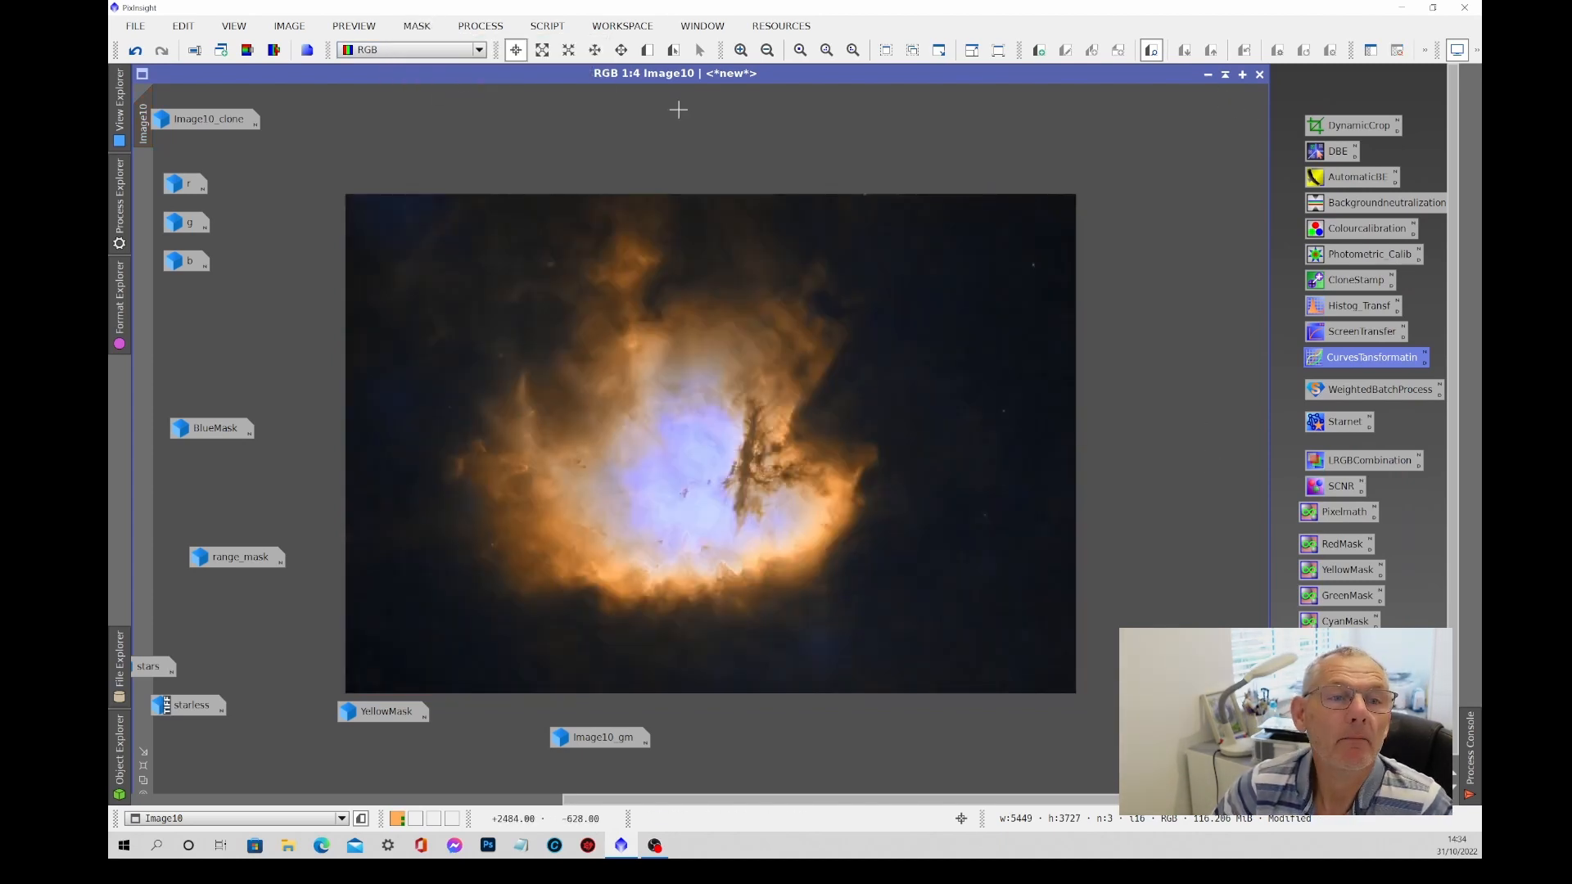
Rename the Image10 view identifier to starless1.
{"action": "right_click", "coordinate": [700, 243]}
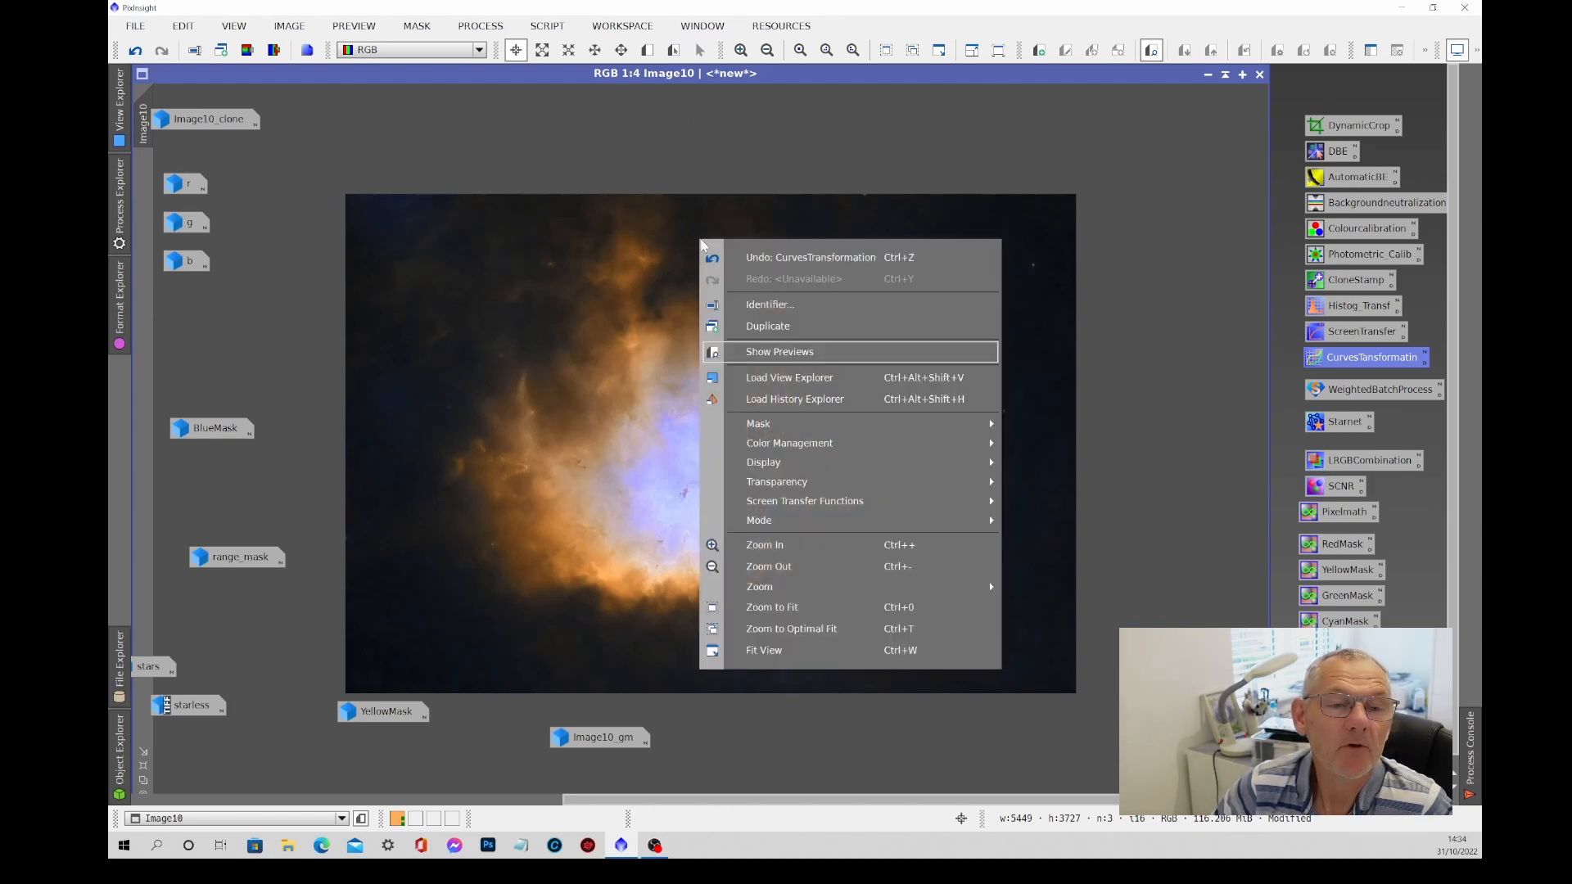
{"action": "left_click", "coordinate": [769, 304]}
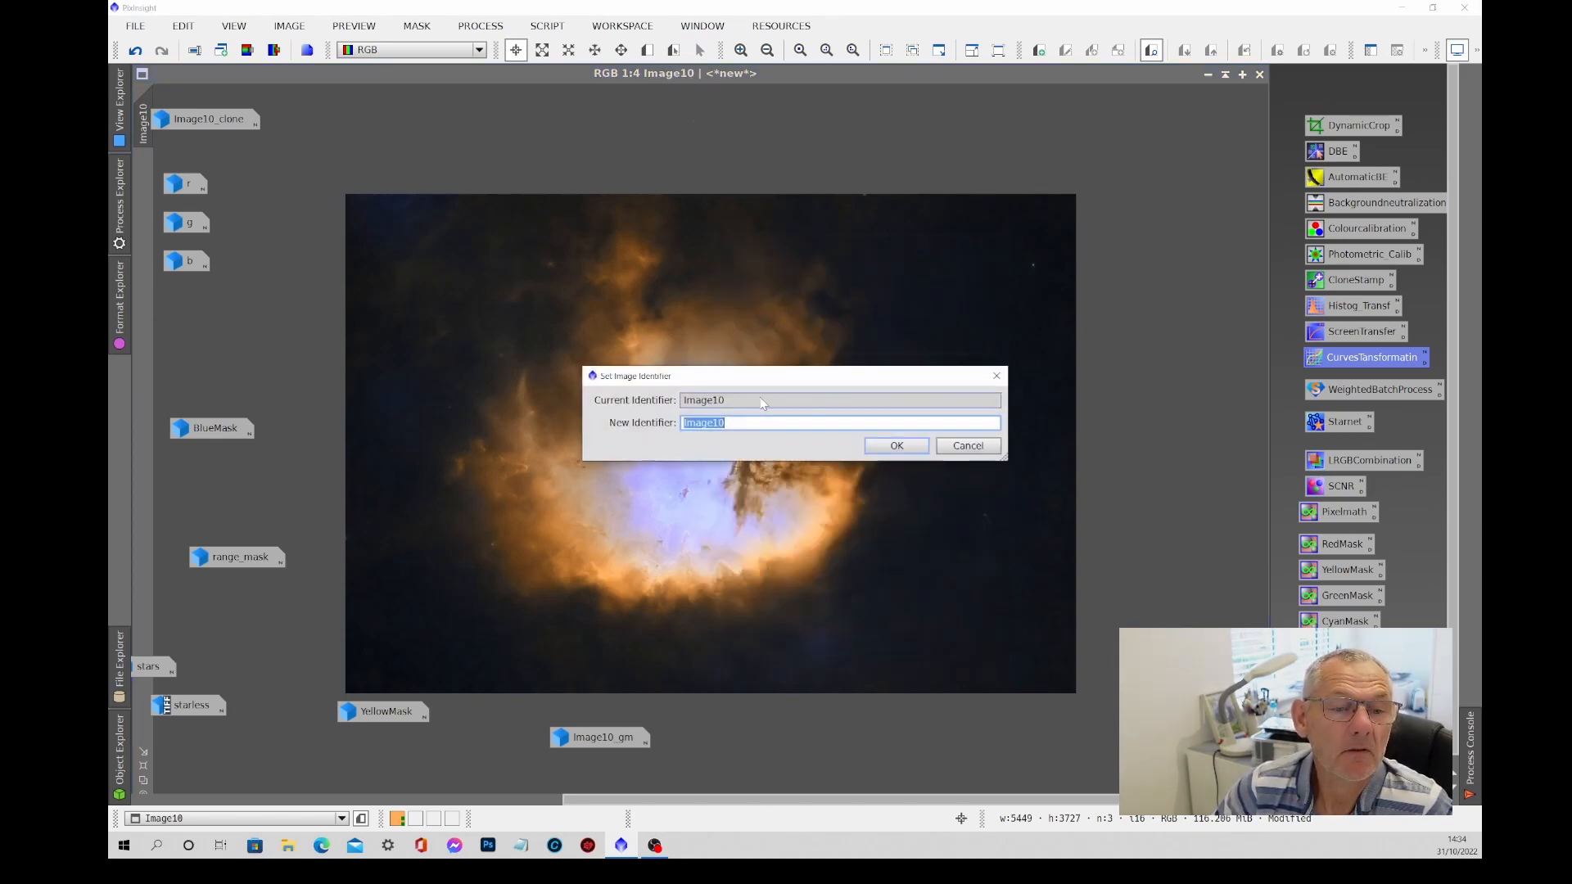
{"action": "type", "text": "sta"}
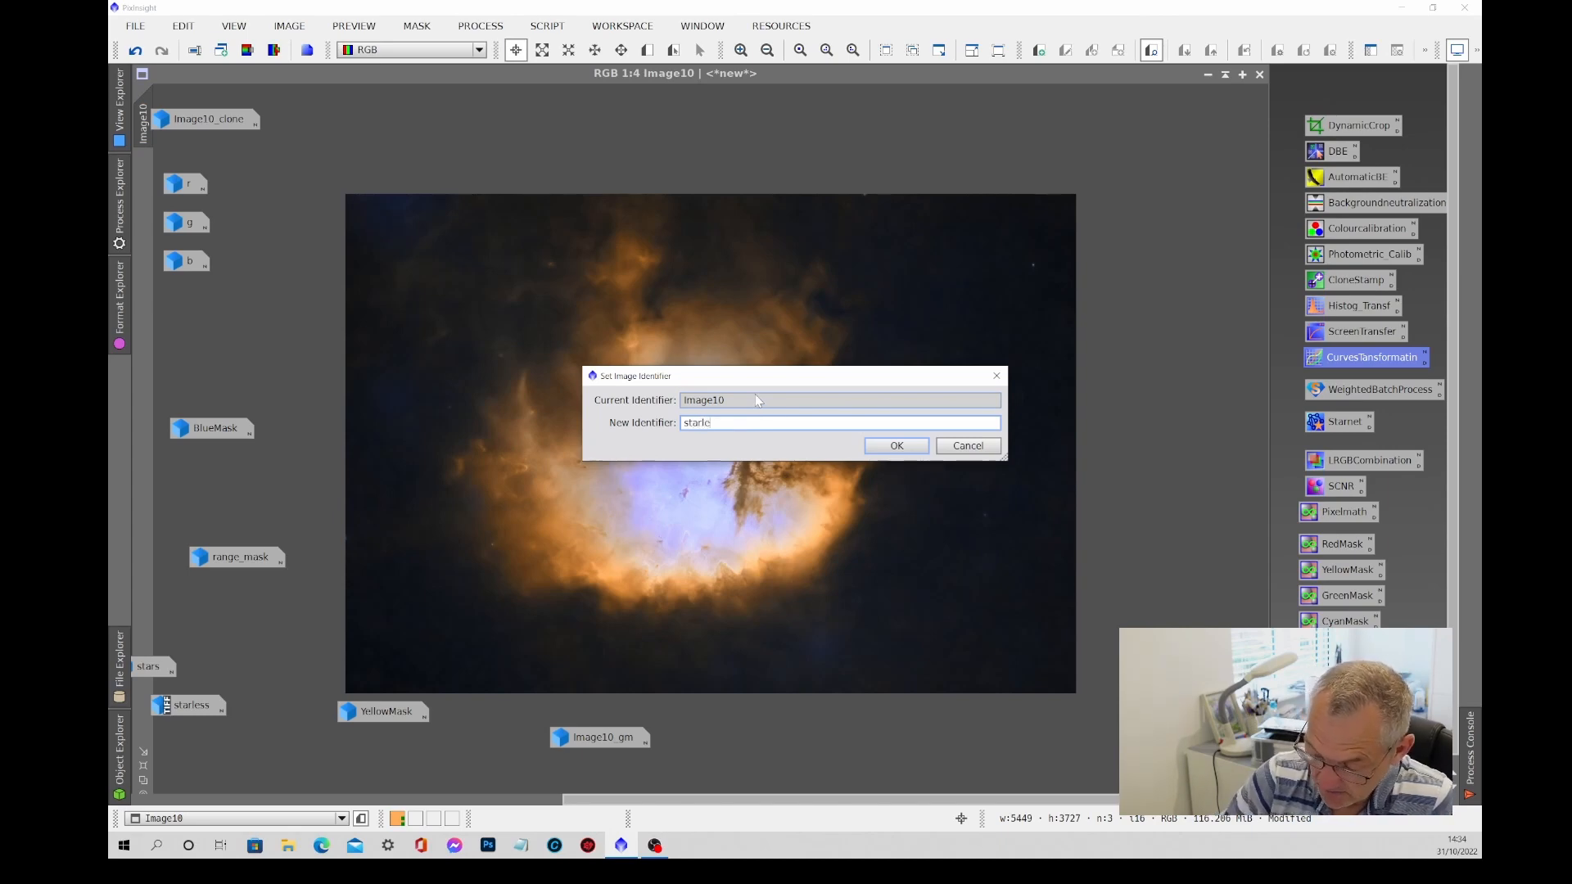
{"action": "type", "text": "rless"}
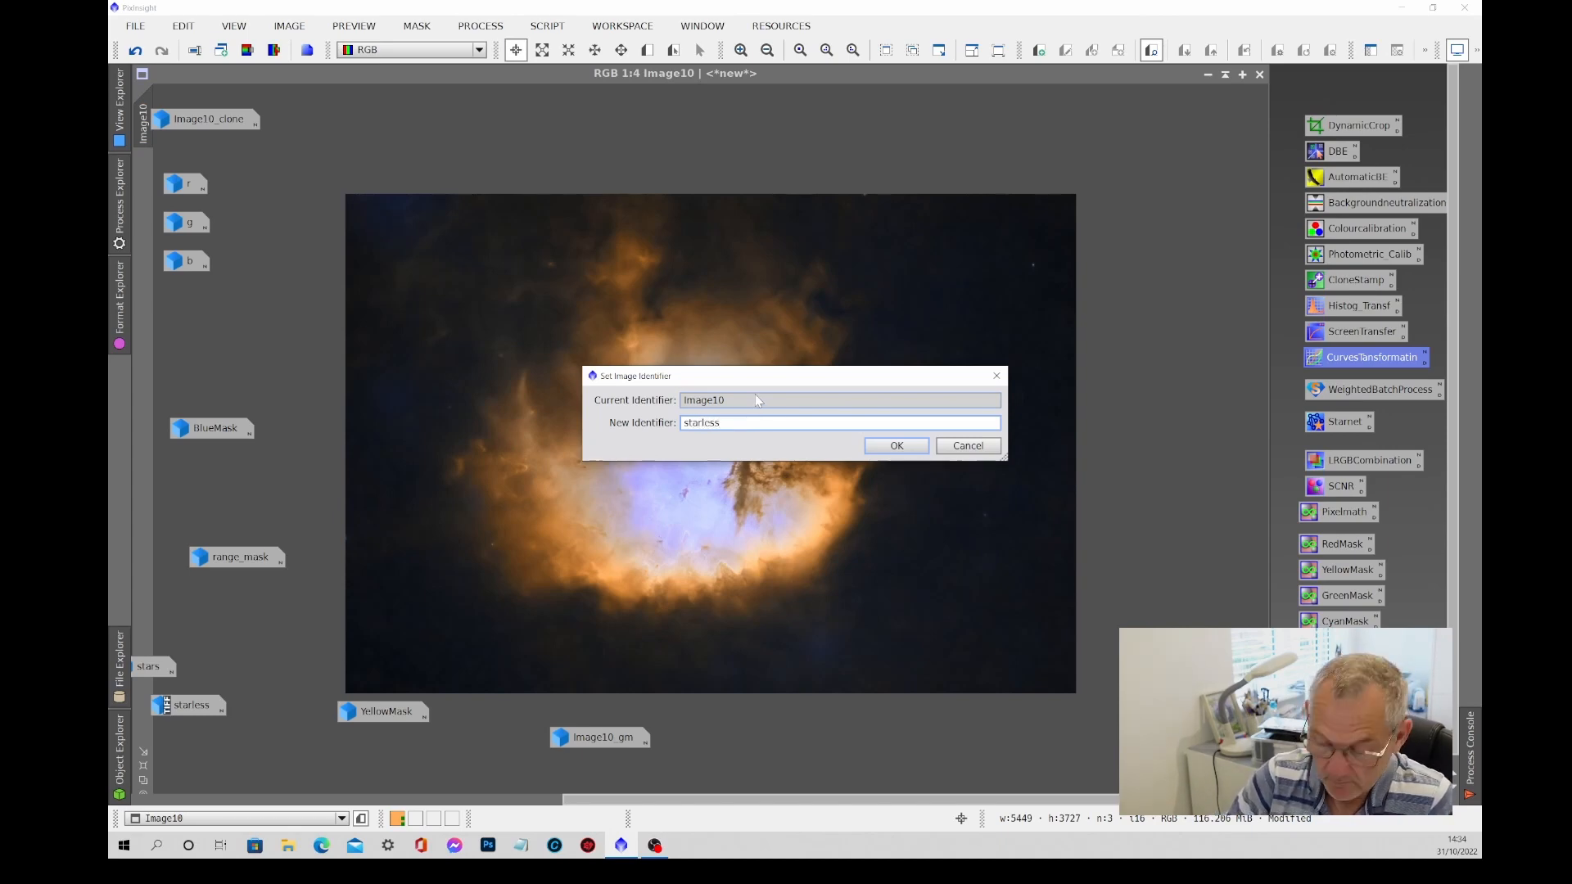
{"action": "type", "text": "1"}
{"action": "key", "text": "Return"}
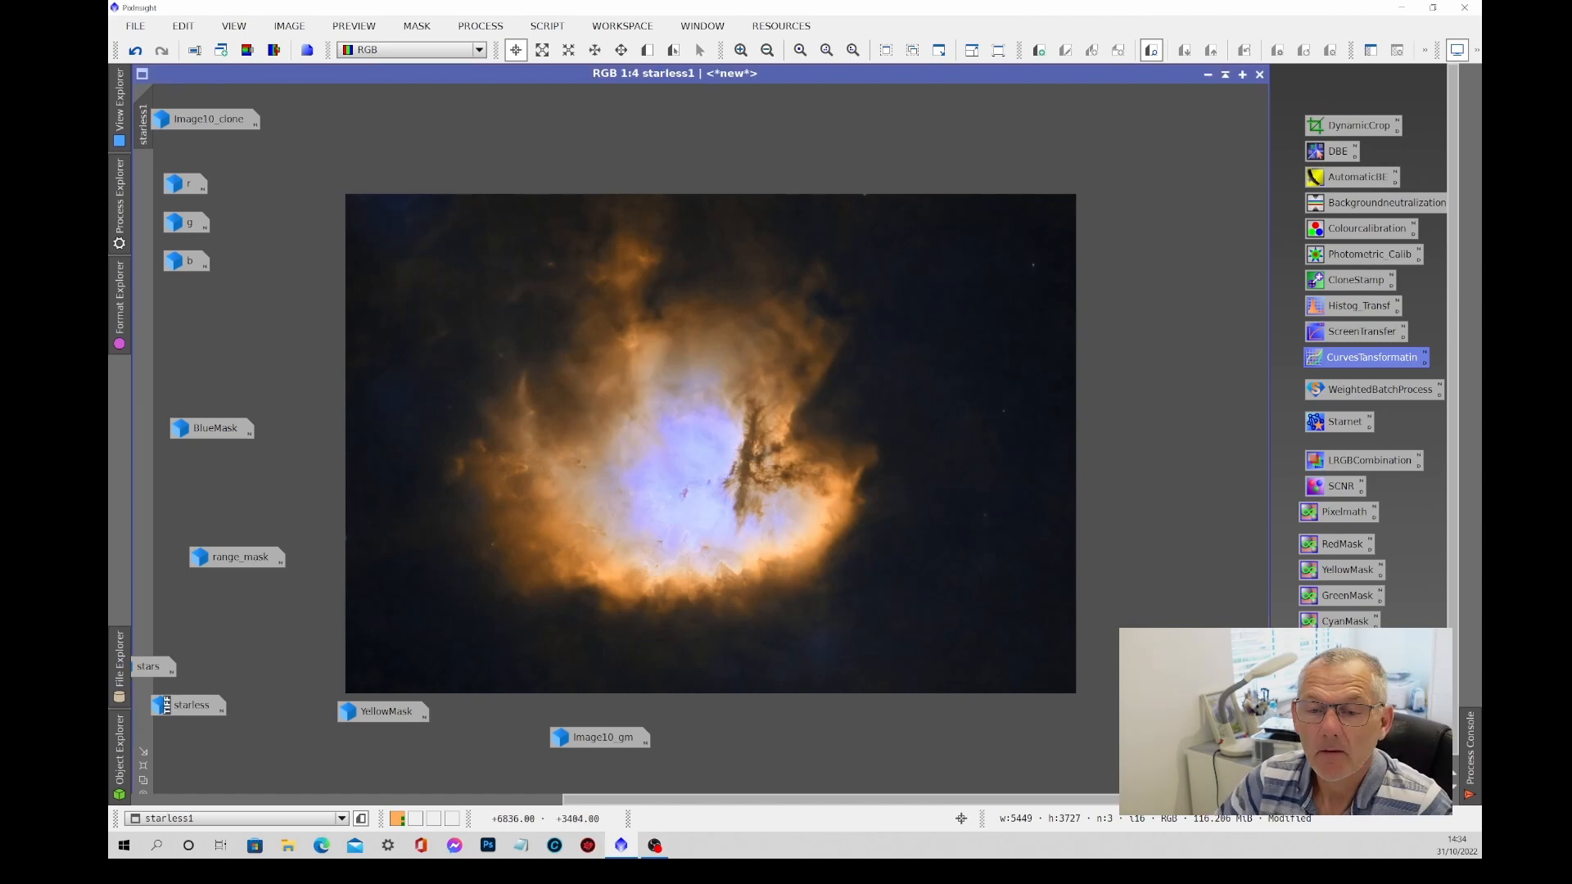
Recombine the nebula with its stars by evaluating the PixelMath expression starless1+stars into a new image.
{"action": "double_click", "coordinate": [1340, 513]}
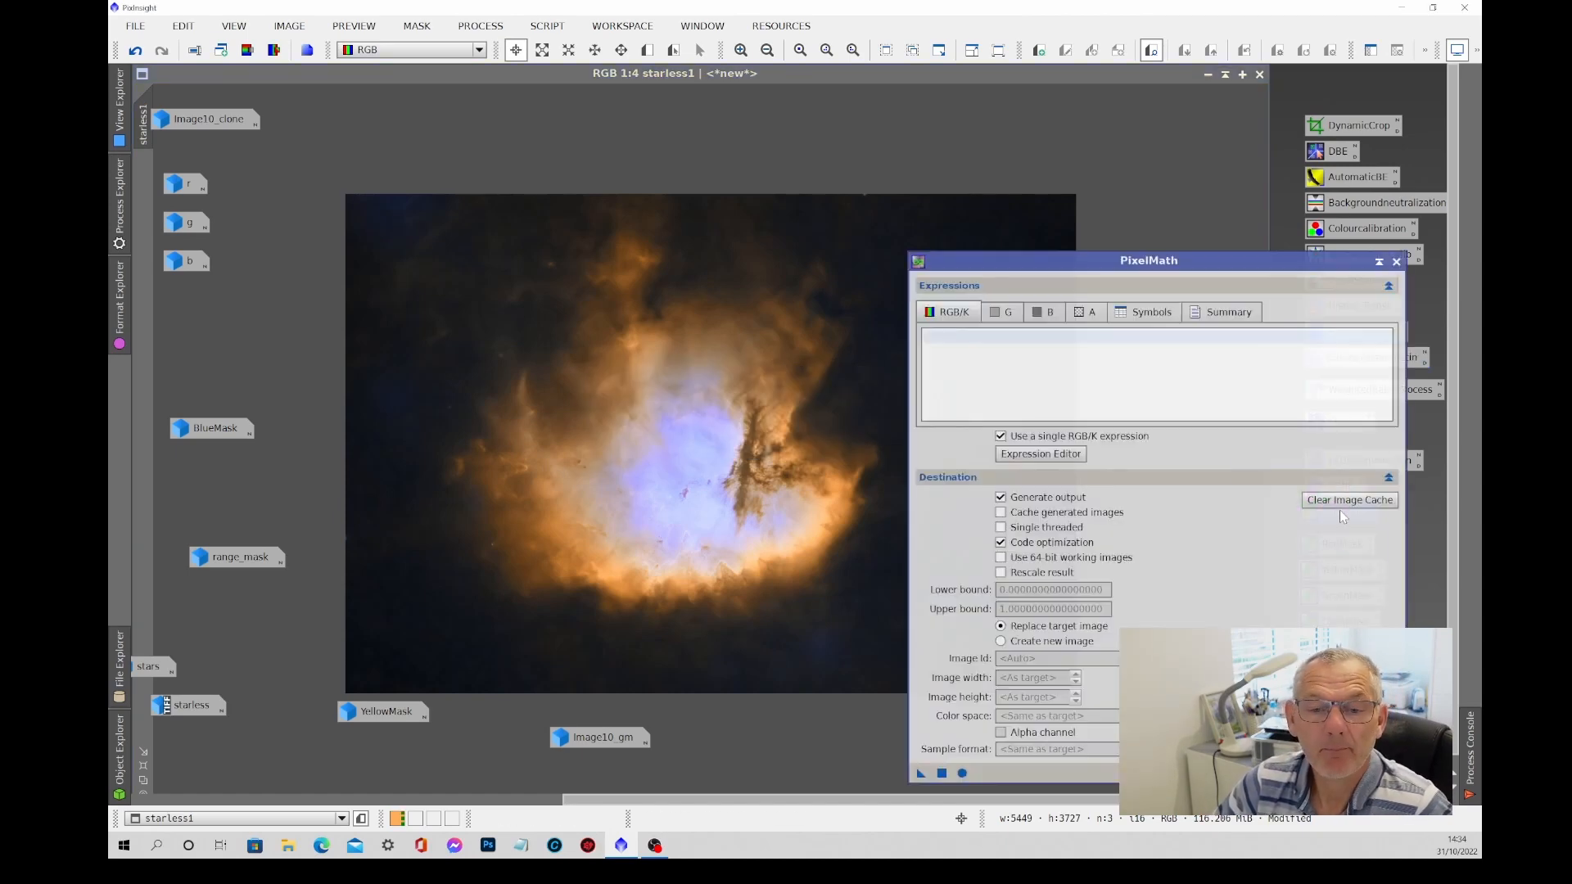
{"action": "left_click", "coordinate": [1001, 642]}
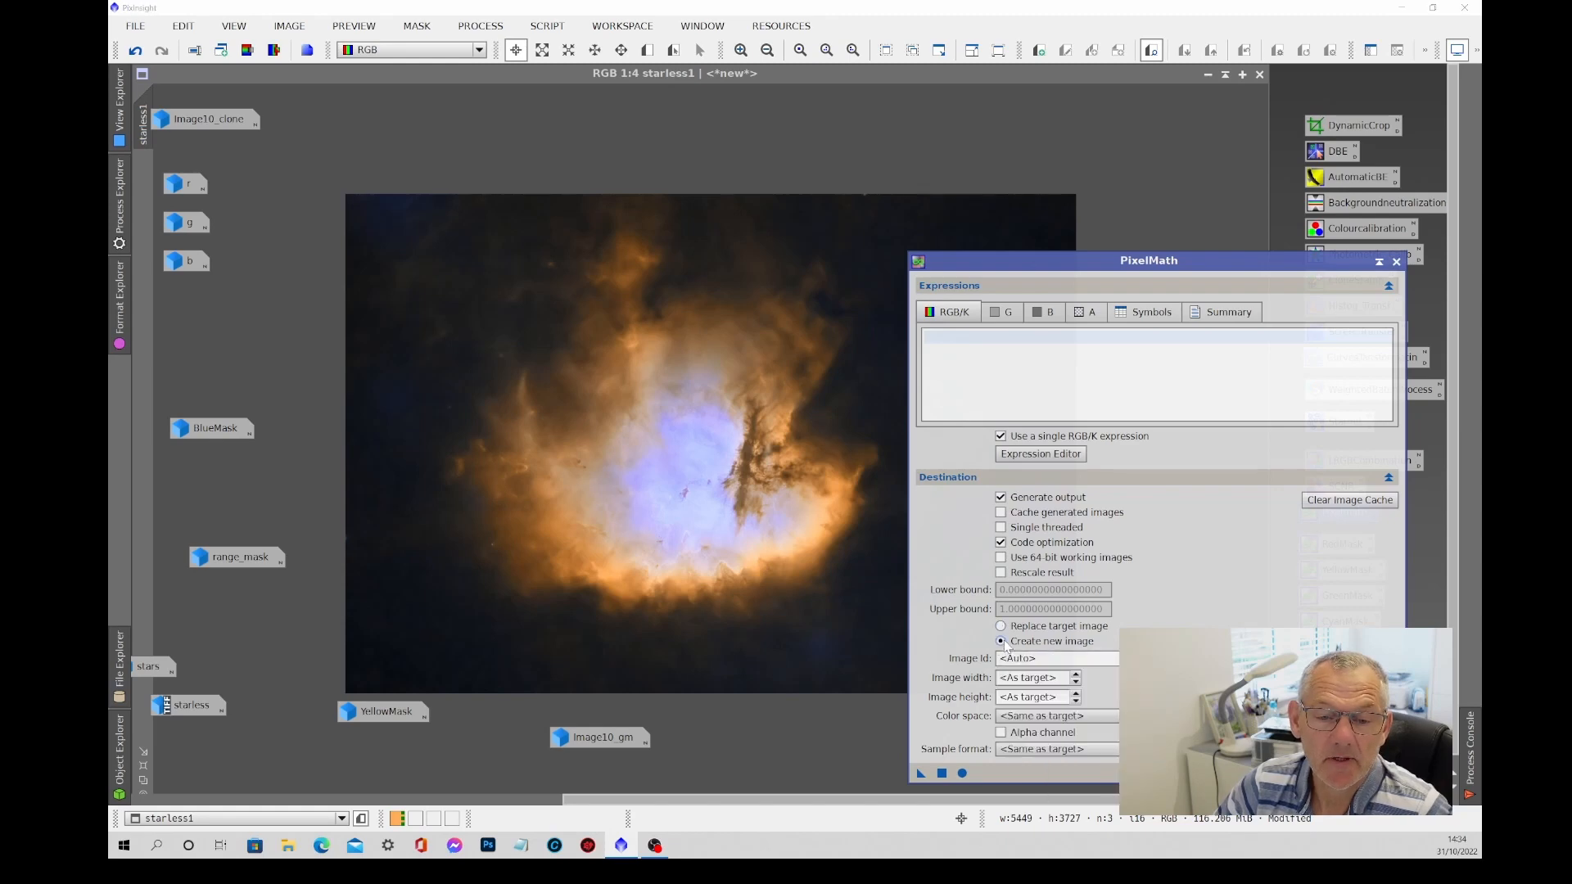
{"action": "left_click", "coordinate": [929, 336]}
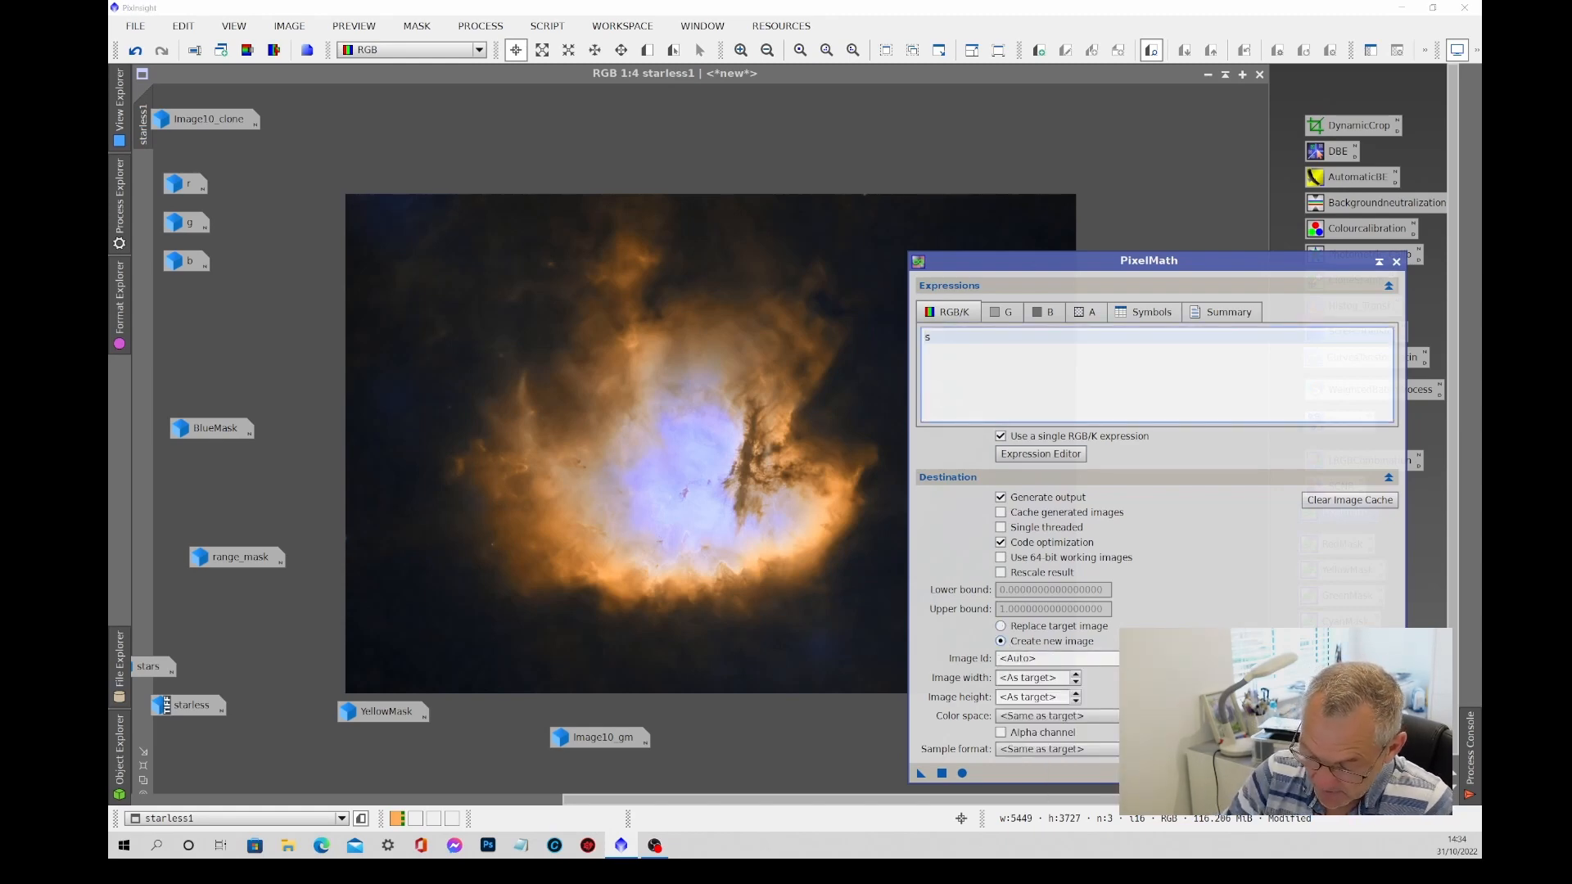
{"action": "type", "text": "starless1"}
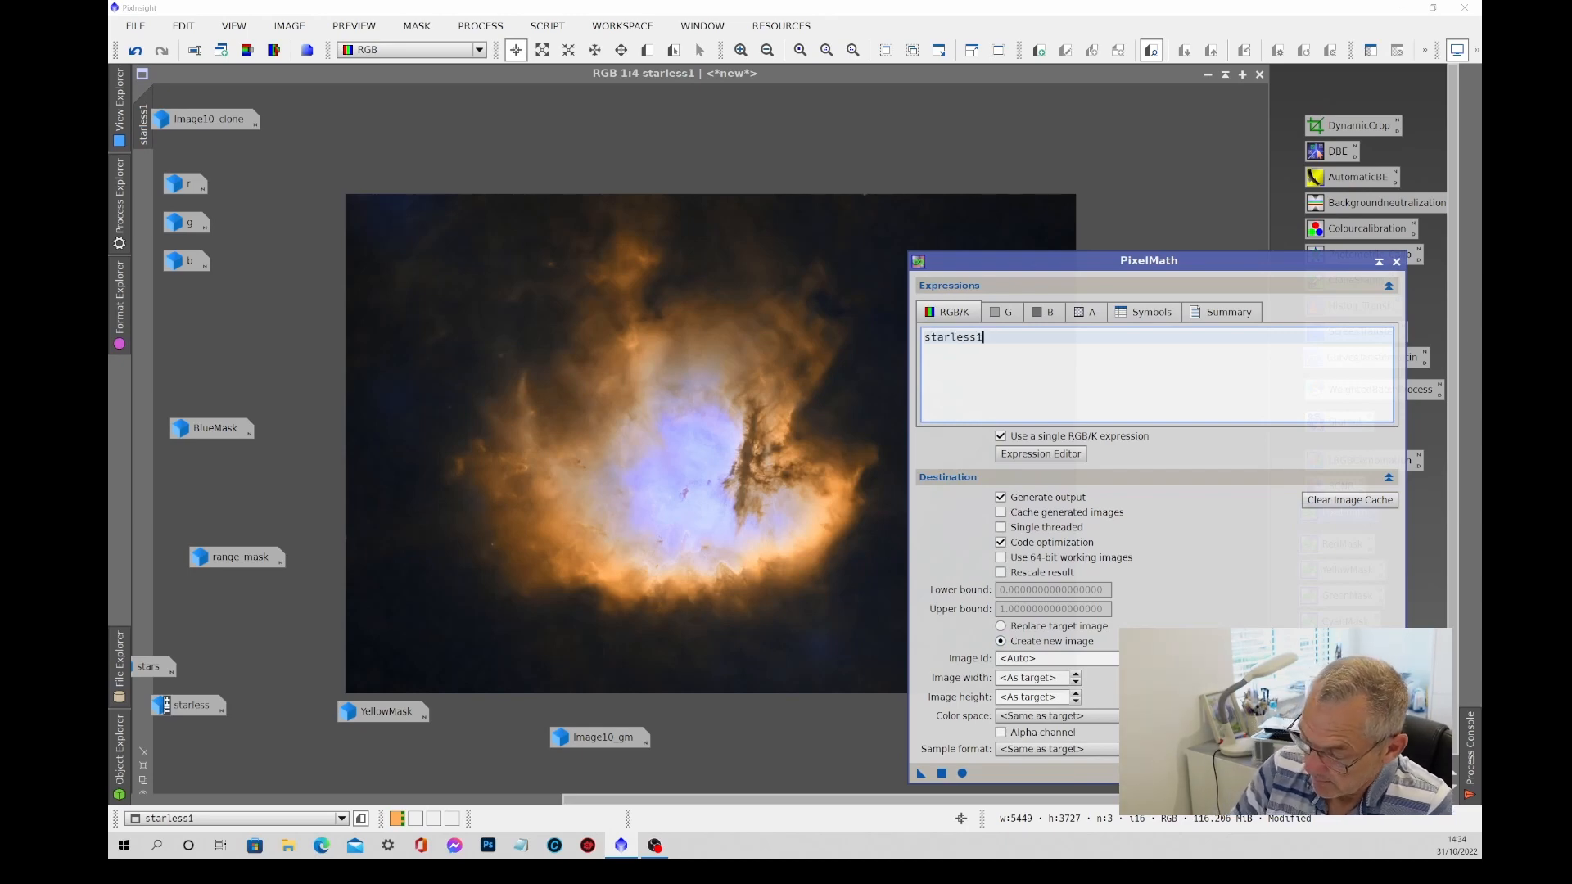
{"action": "type", "text": "+stars"}
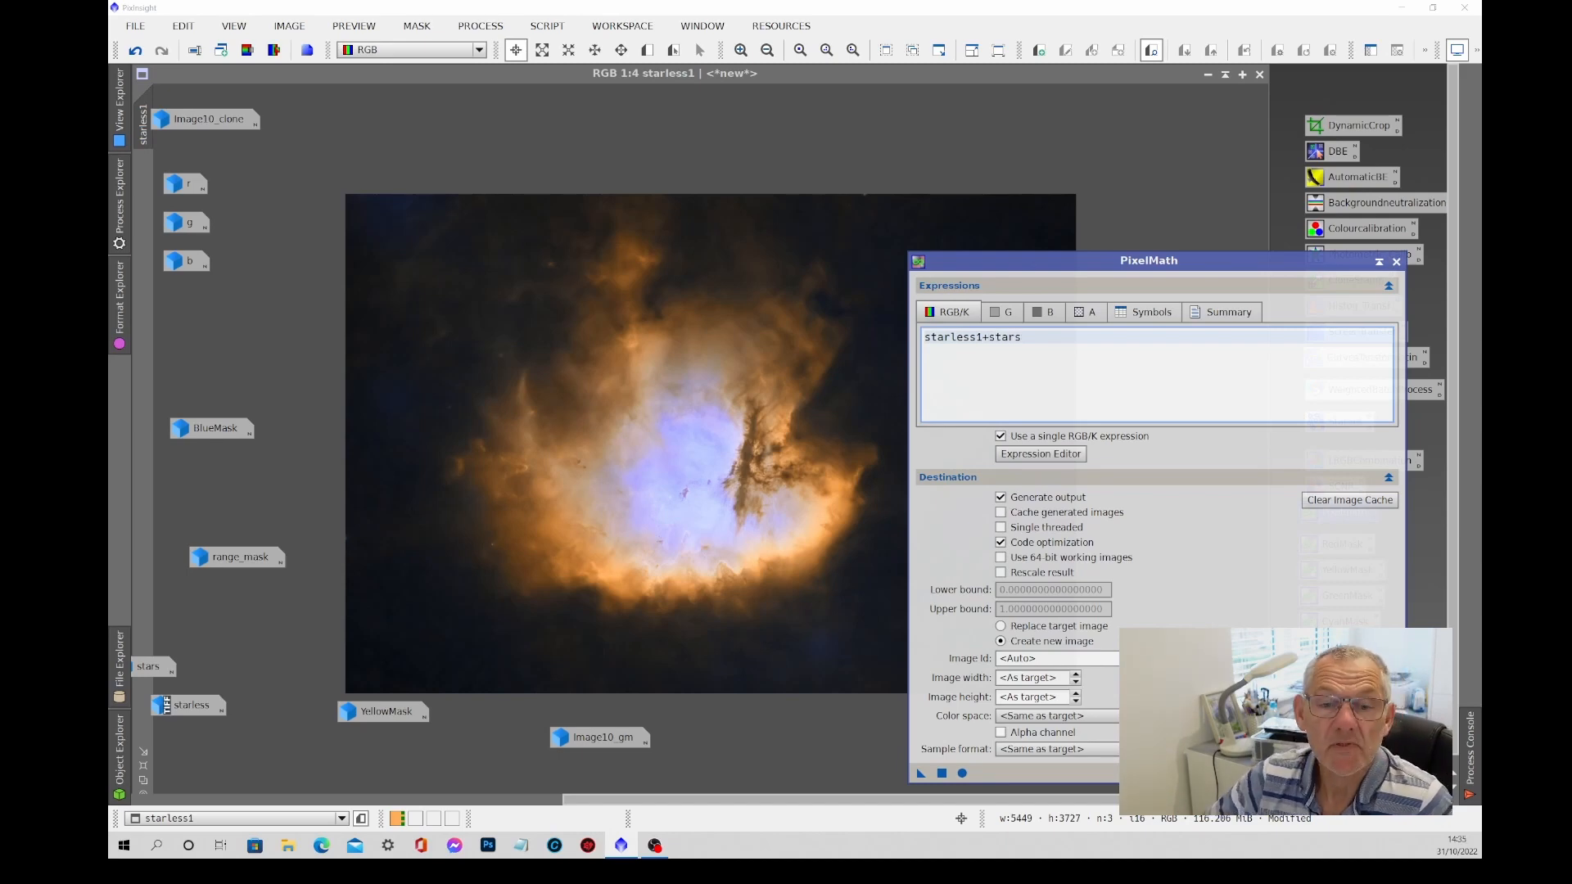
{"action": "left_click", "coordinate": [943, 774]}
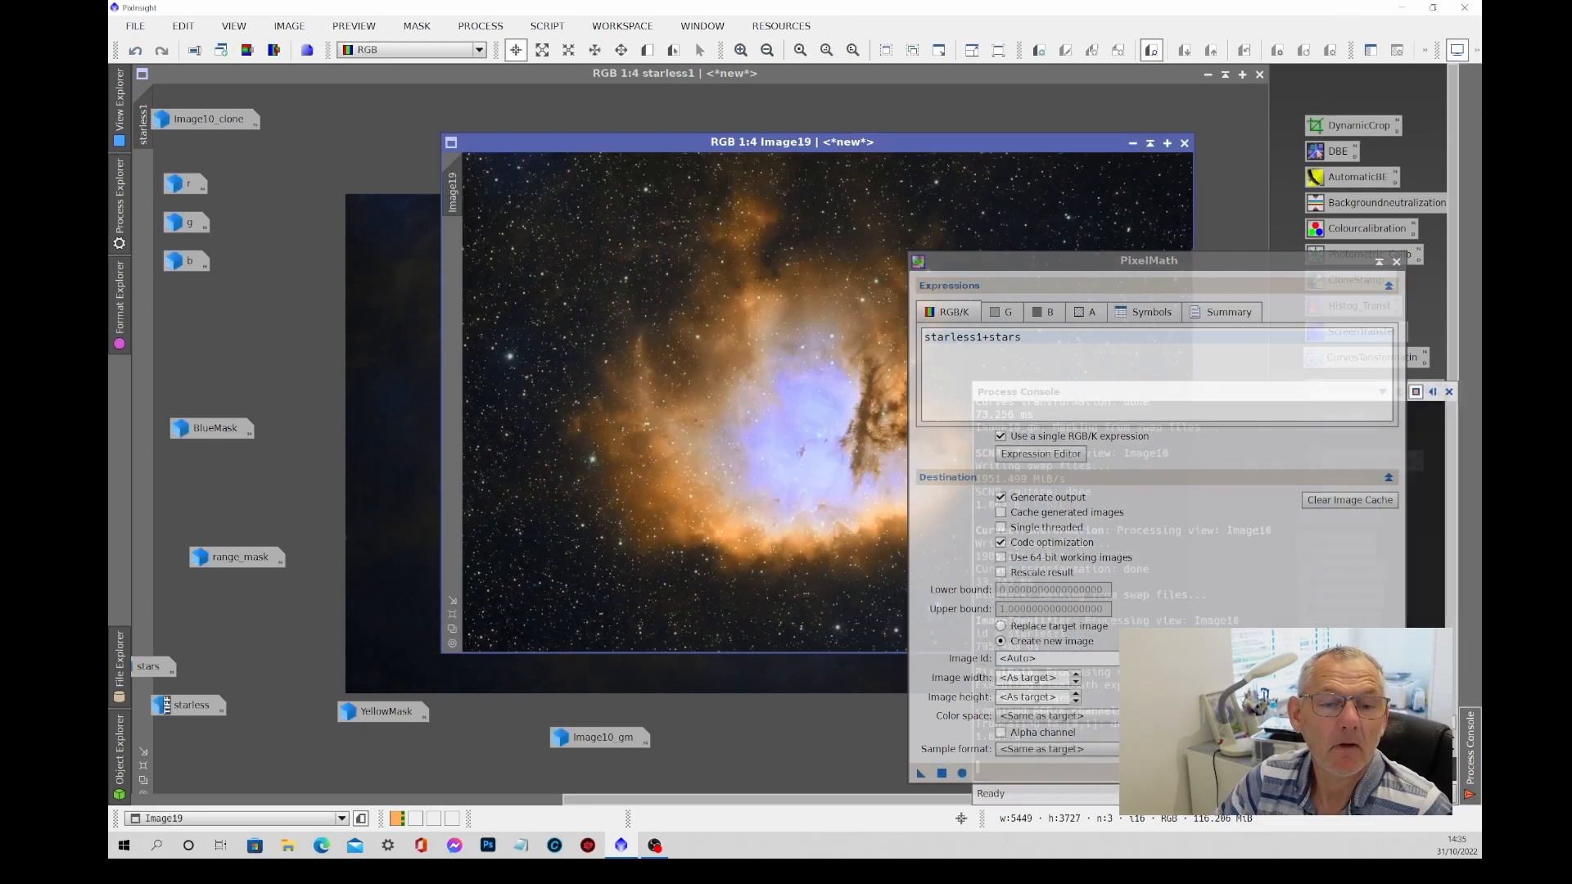
Close PixelMath, minimize starless1 and park it above BlueMask, and move the recombined image up into full view.
{"action": "left_click", "coordinate": [1396, 261]}
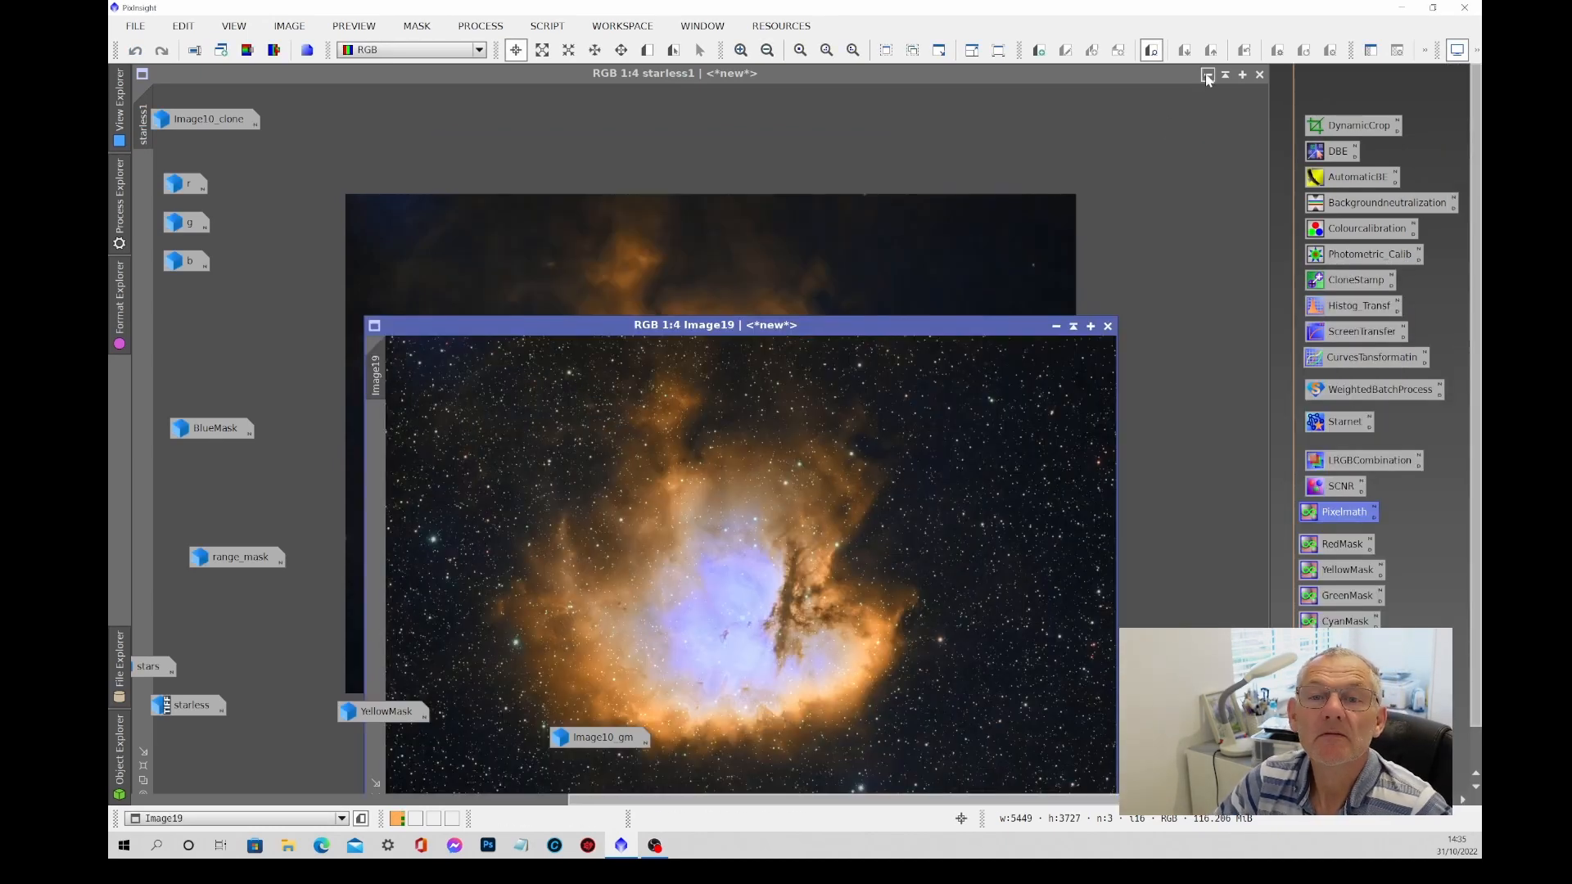
{"action": "left_click", "coordinate": [1207, 75]}
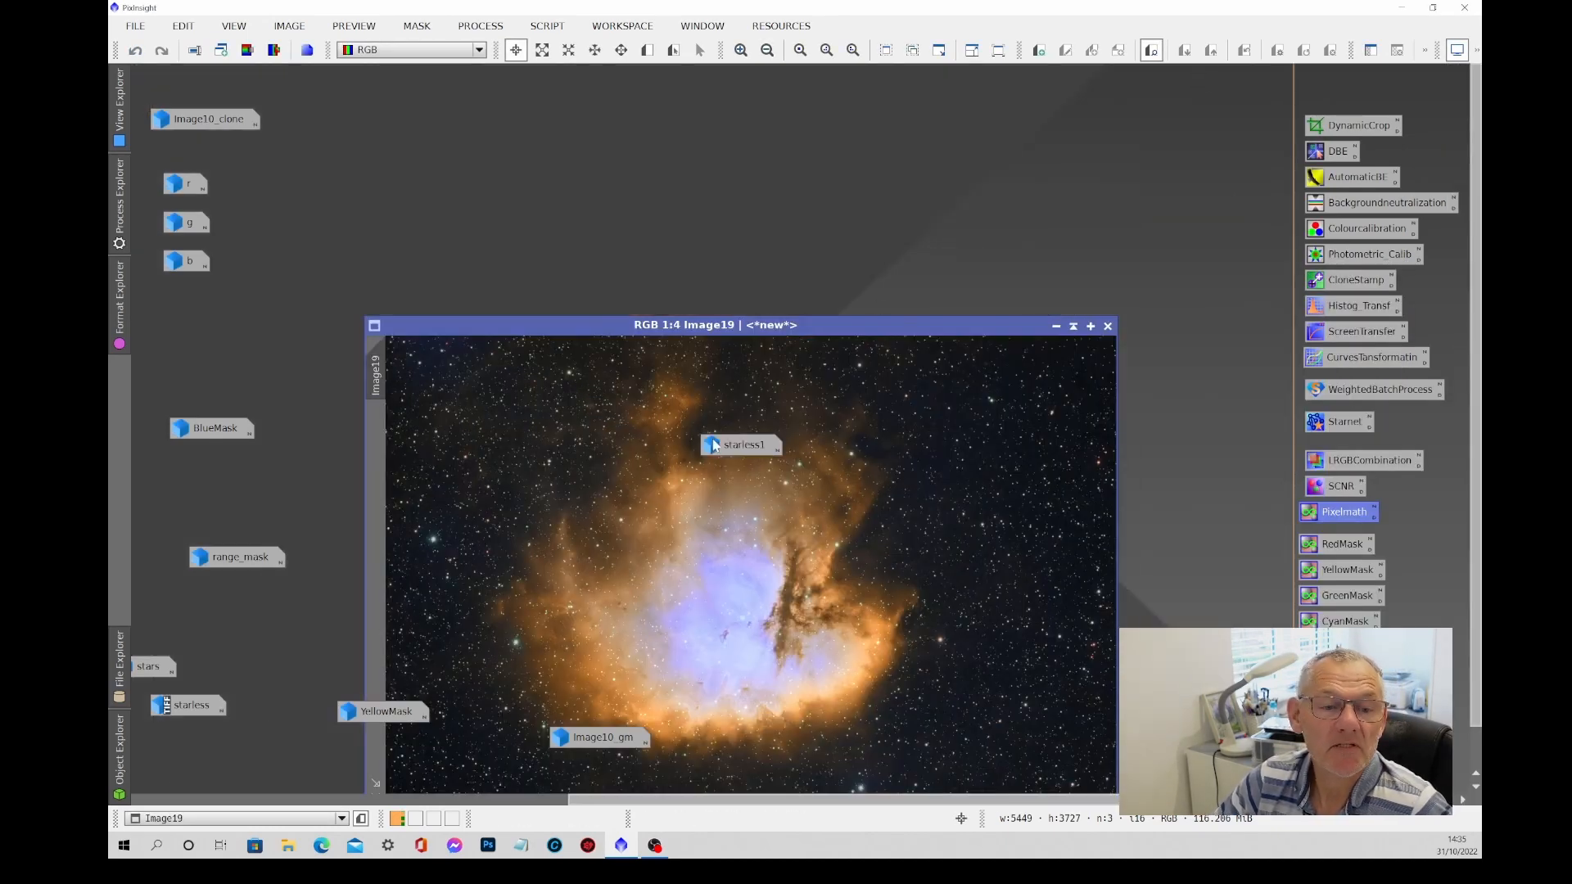
{"action": "left_click_drag", "start_coordinate": [712, 444], "coordinate": [202, 371]}
{"action": "left_click_drag", "start_coordinate": [566, 324], "coordinate": [575, 123]}
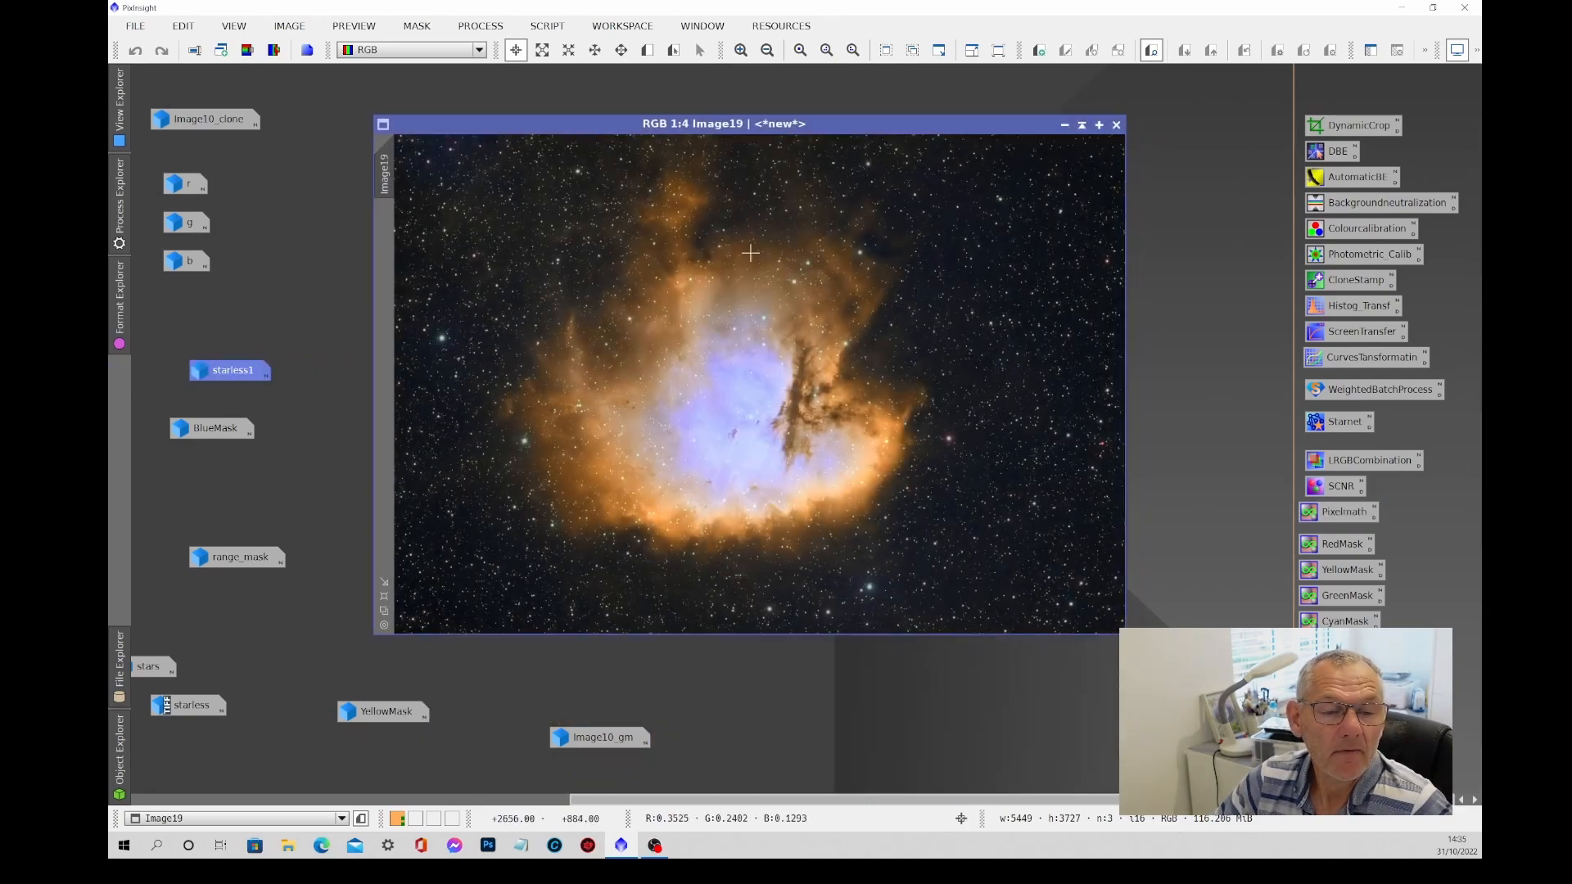
Enlarge the recombined Image19 window, reposition it in the workspace and show the nebula at 1:3 zoom.
{"action": "left_click_drag", "start_coordinate": [1125, 634], "coordinate": [1292, 751]}
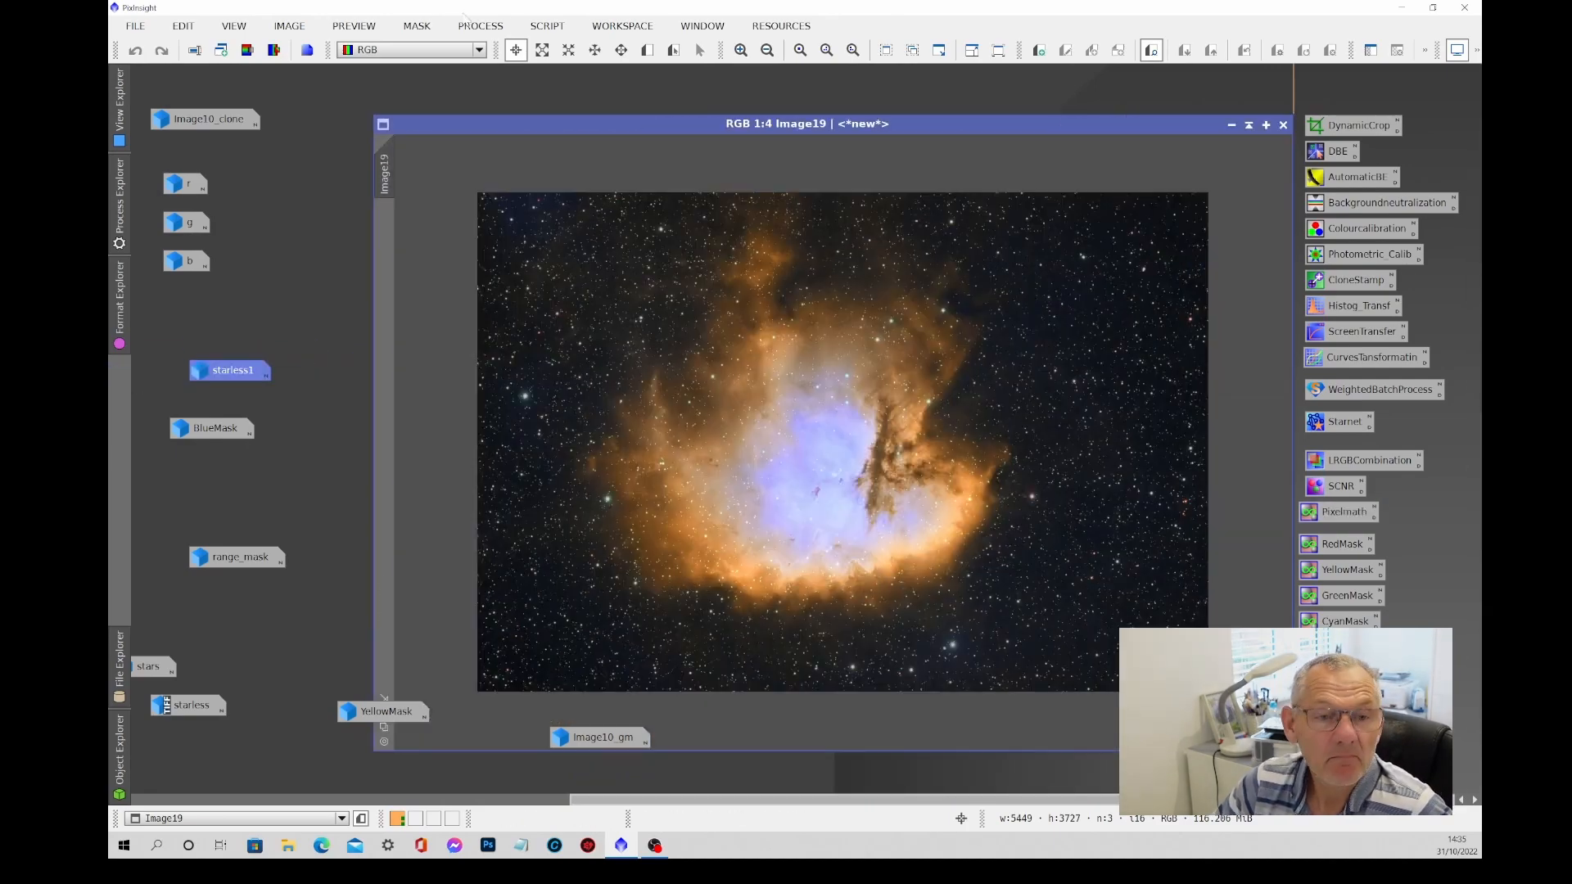
{"action": "left_click_drag", "start_coordinate": [532, 122], "coordinate": [469, 93]}
{"action": "scroll", "coordinate": [871, 476], "scroll_direction": "up", "scroll_amount": 1}
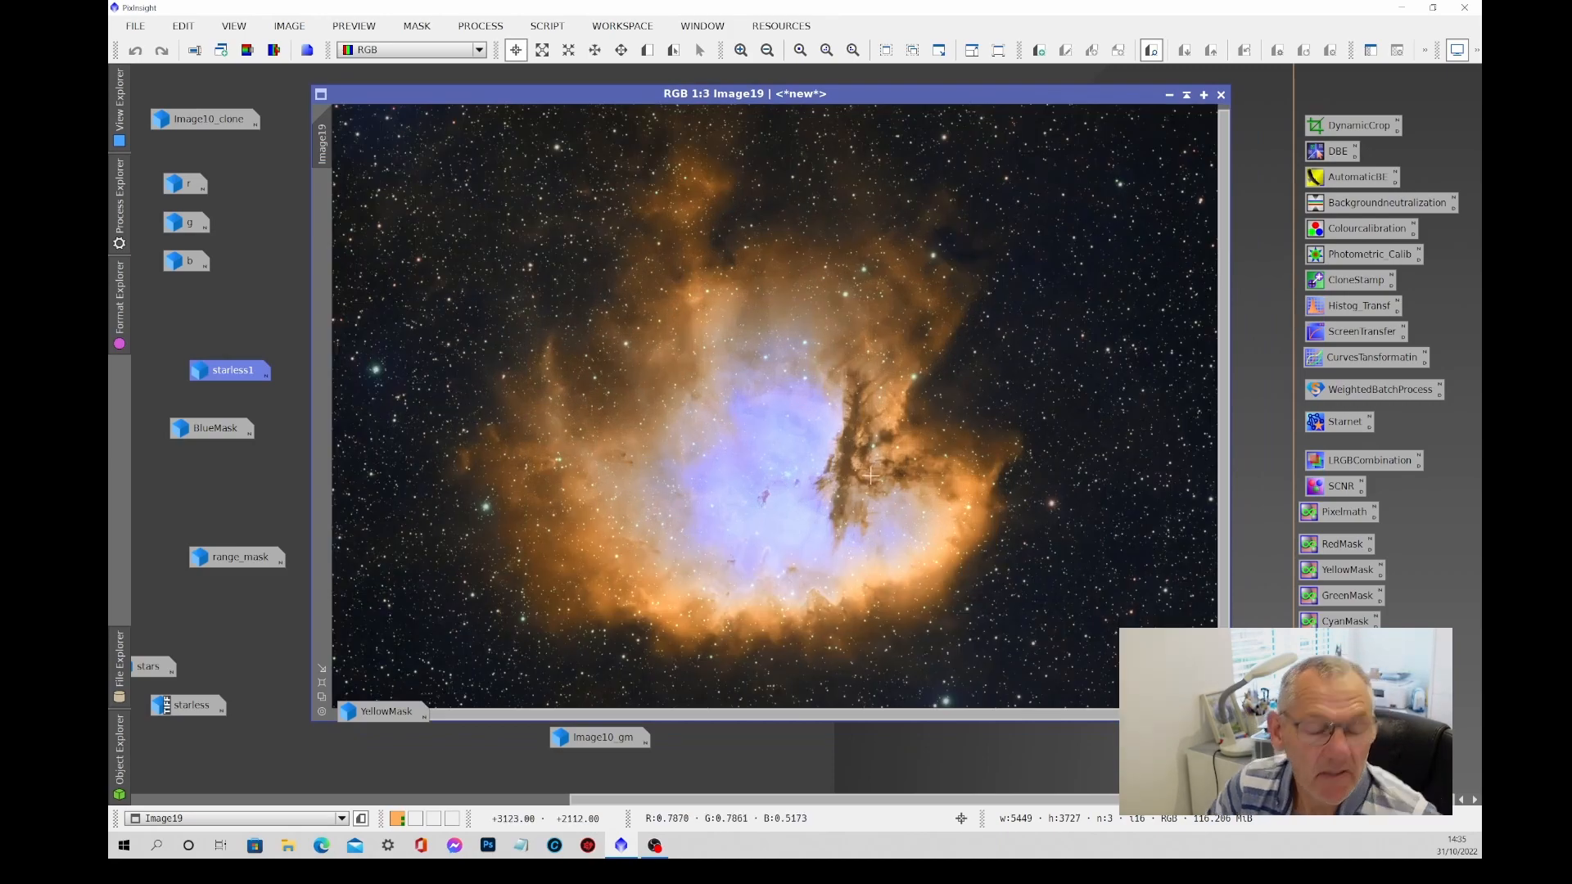
Examine the dark dust lane, blue core, orange outer rim and stars of the recombined nebula at zooms between 1:4 and 1:1.
{"action": "scroll", "coordinate": [870, 476], "scroll_direction": "up", "scroll_amount": 2}
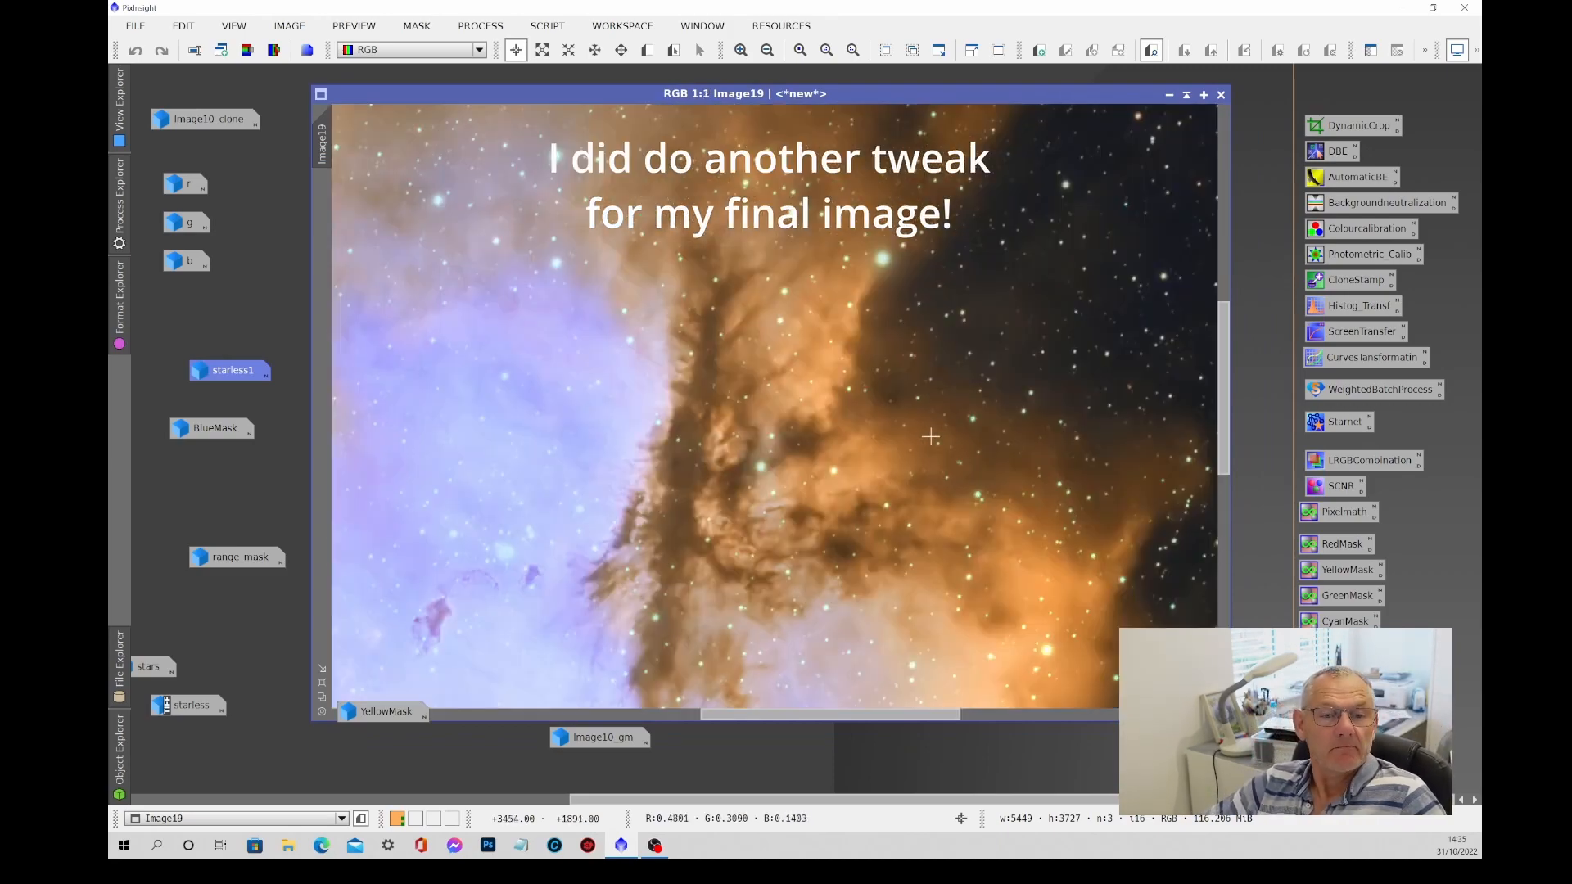
{"action": "scroll", "coordinate": [909, 450], "scroll_direction": "down", "scroll_amount": 1}
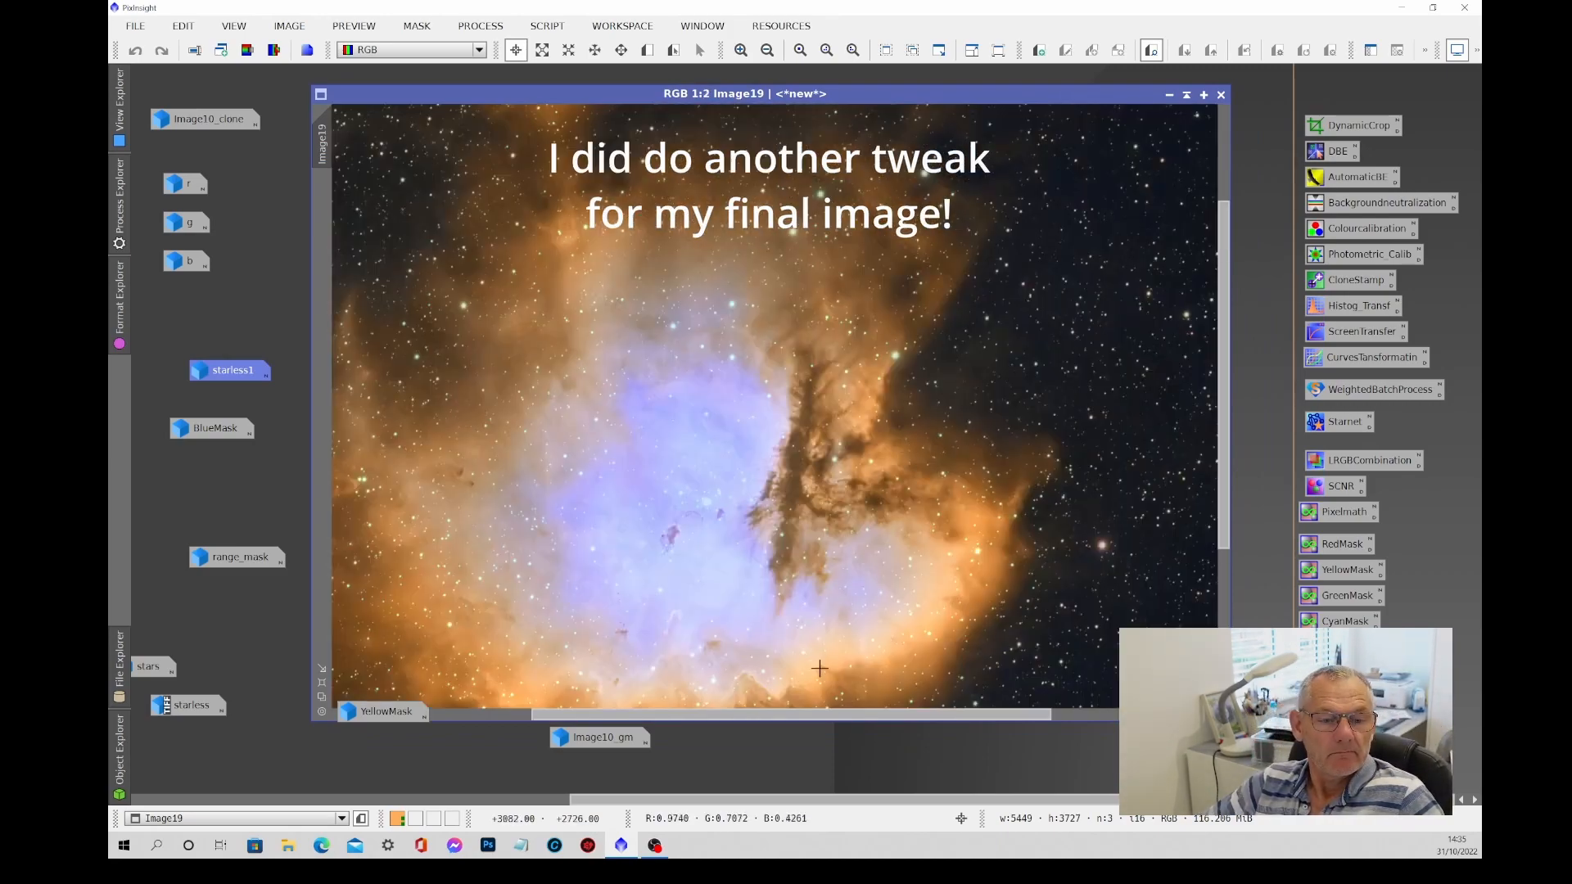
{"action": "left_click_drag", "start_coordinate": [1220, 419], "coordinate": [1220, 483]}
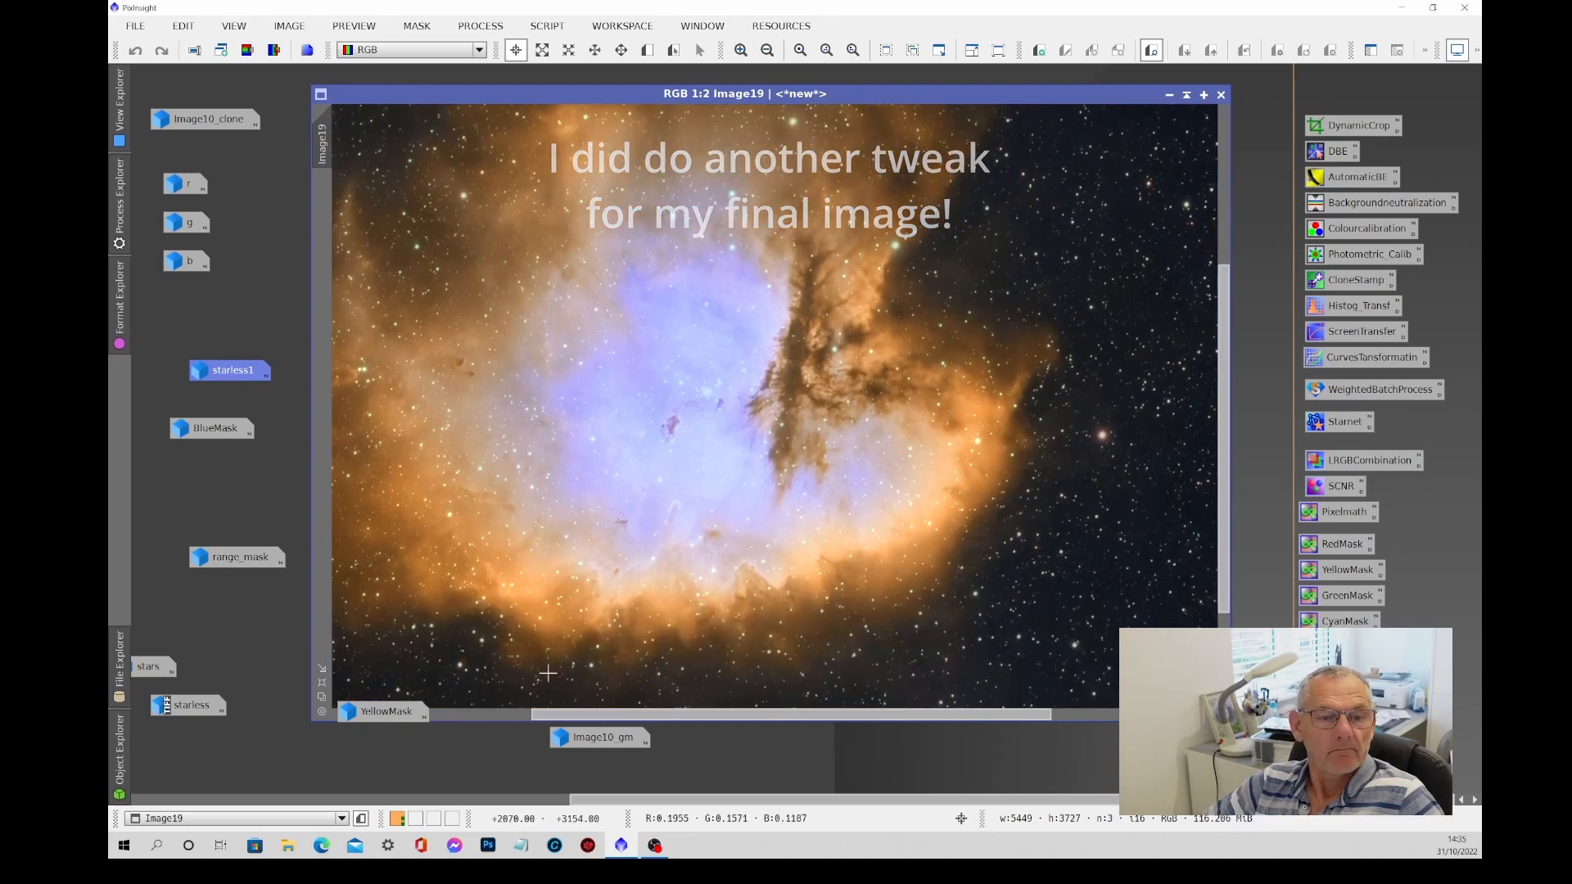
{"action": "left_click_drag", "start_coordinate": [683, 717], "coordinate": [659, 718]}
{"action": "scroll", "coordinate": [884, 448], "scroll_direction": "down", "scroll_amount": 1}
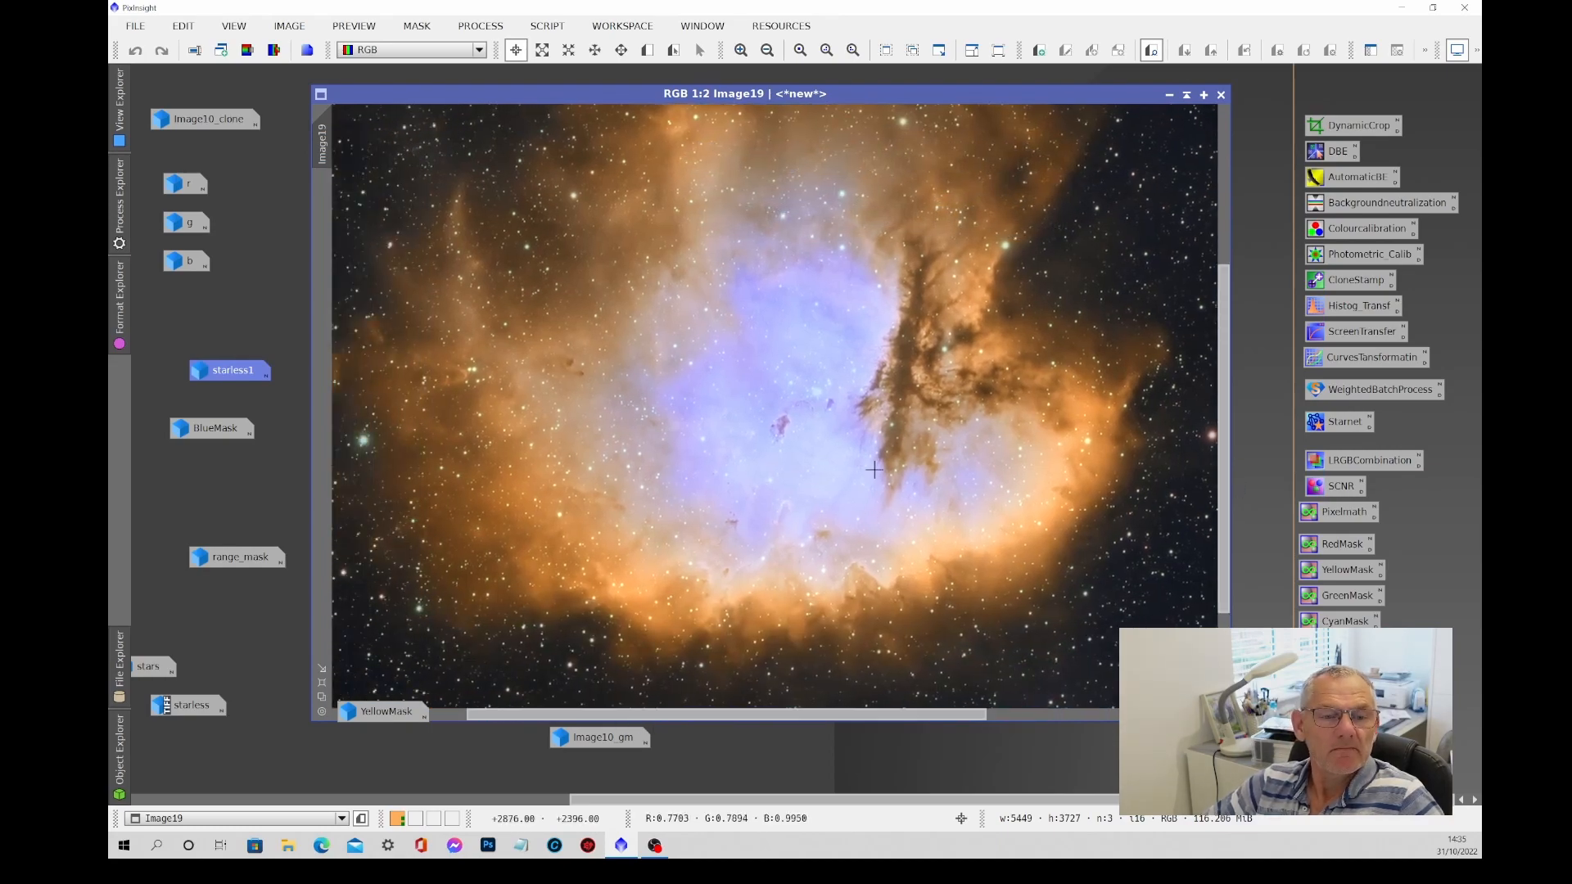
{"action": "scroll", "coordinate": [884, 449], "scroll_direction": "down", "scroll_amount": 1}
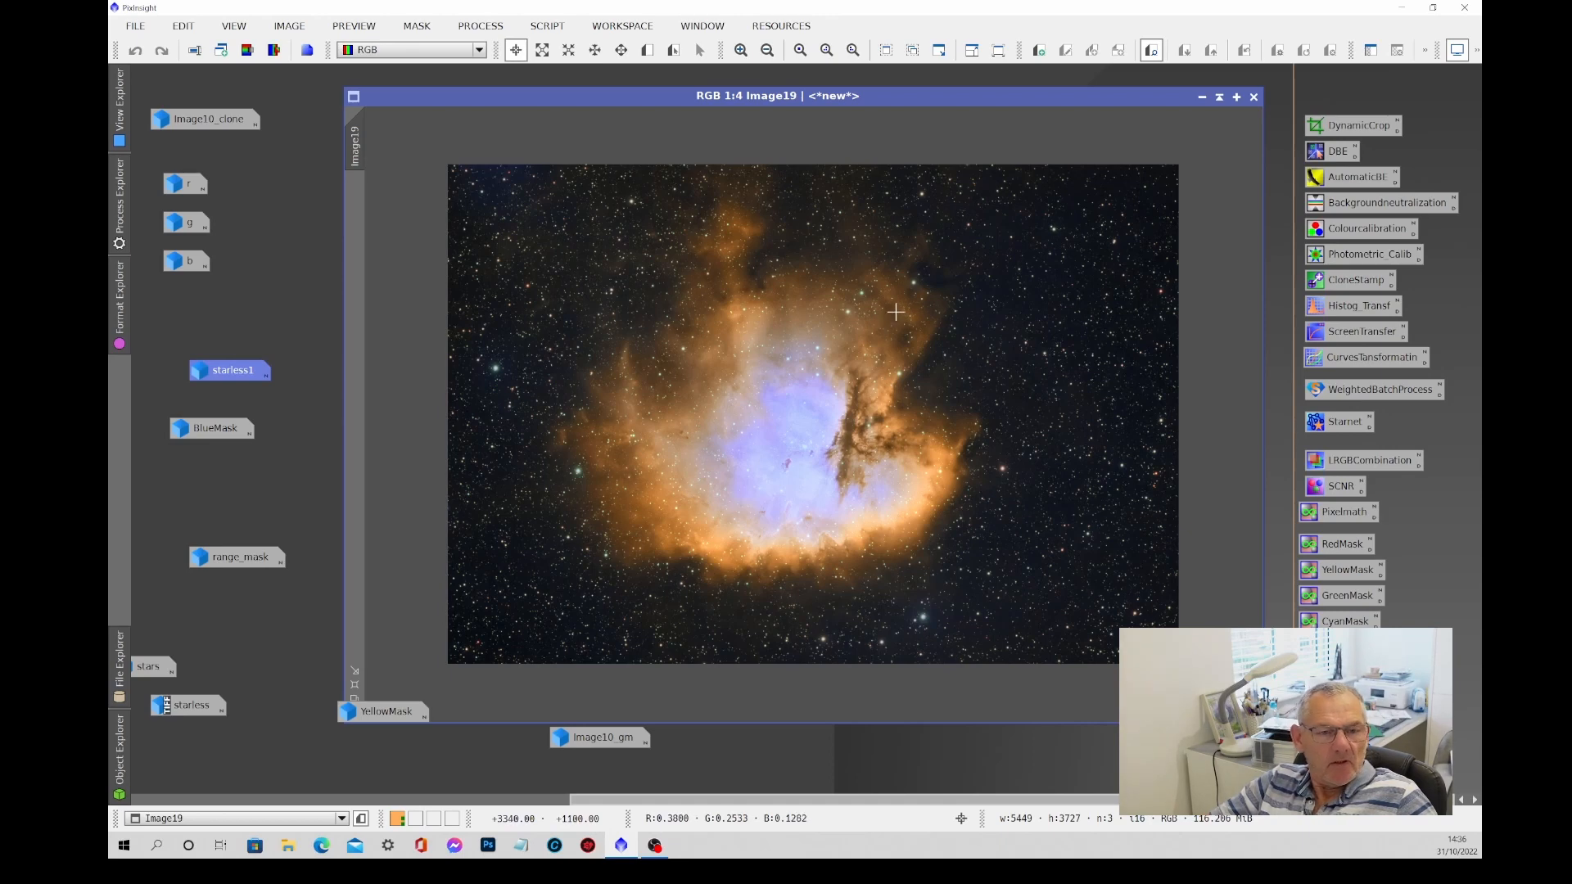
{"action": "left_click_drag", "start_coordinate": [558, 100], "coordinate": [587, 103]}
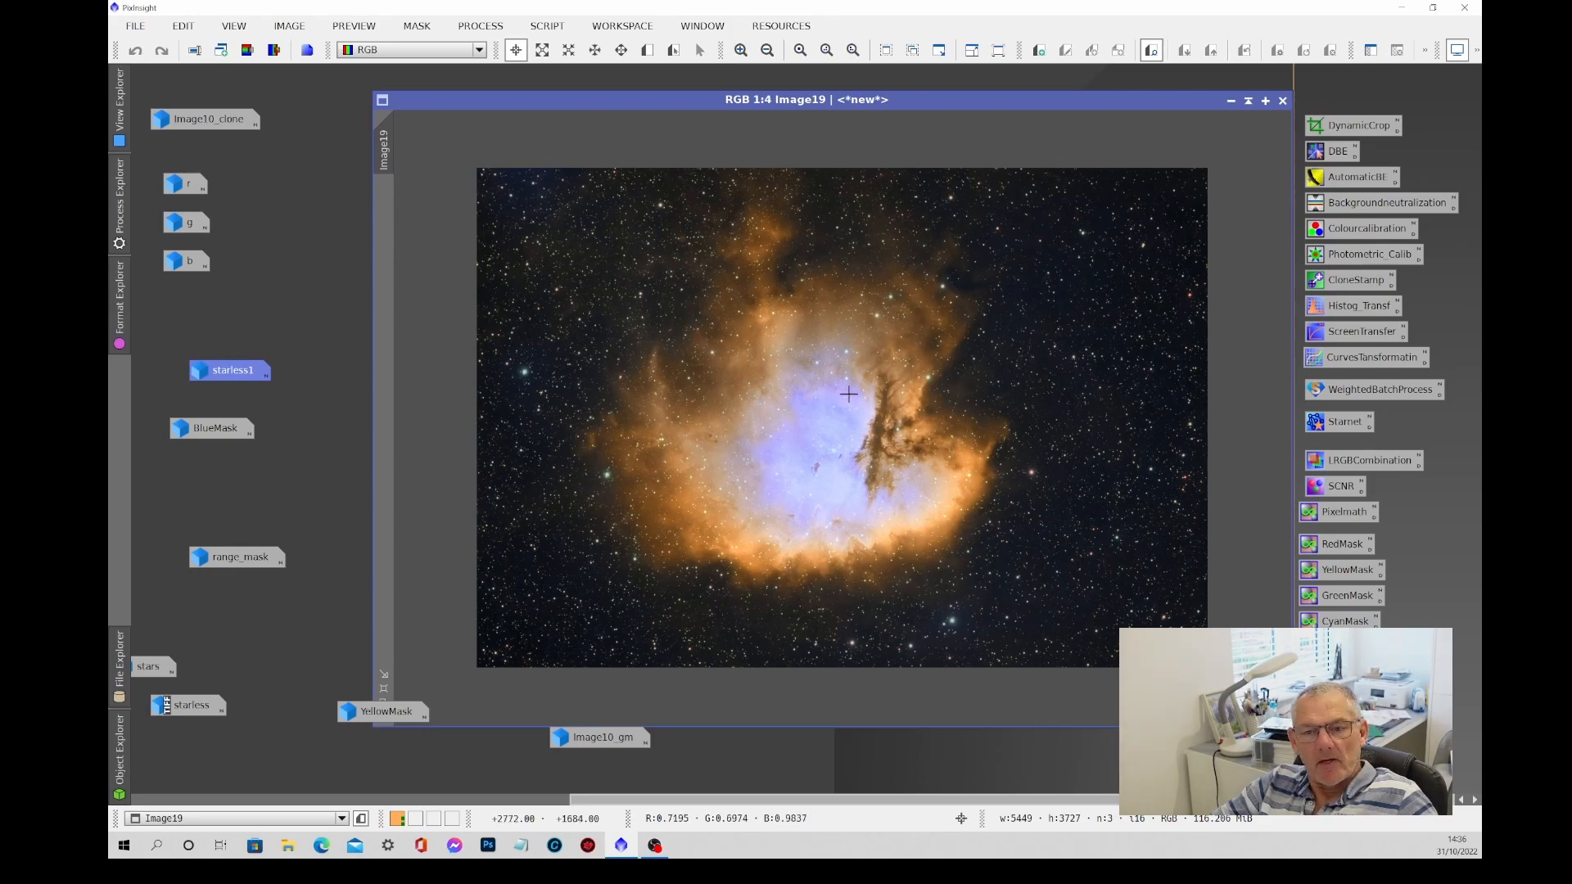
{"action": "scroll", "coordinate": [1013, 482], "scroll_direction": "up", "scroll_amount": 2}
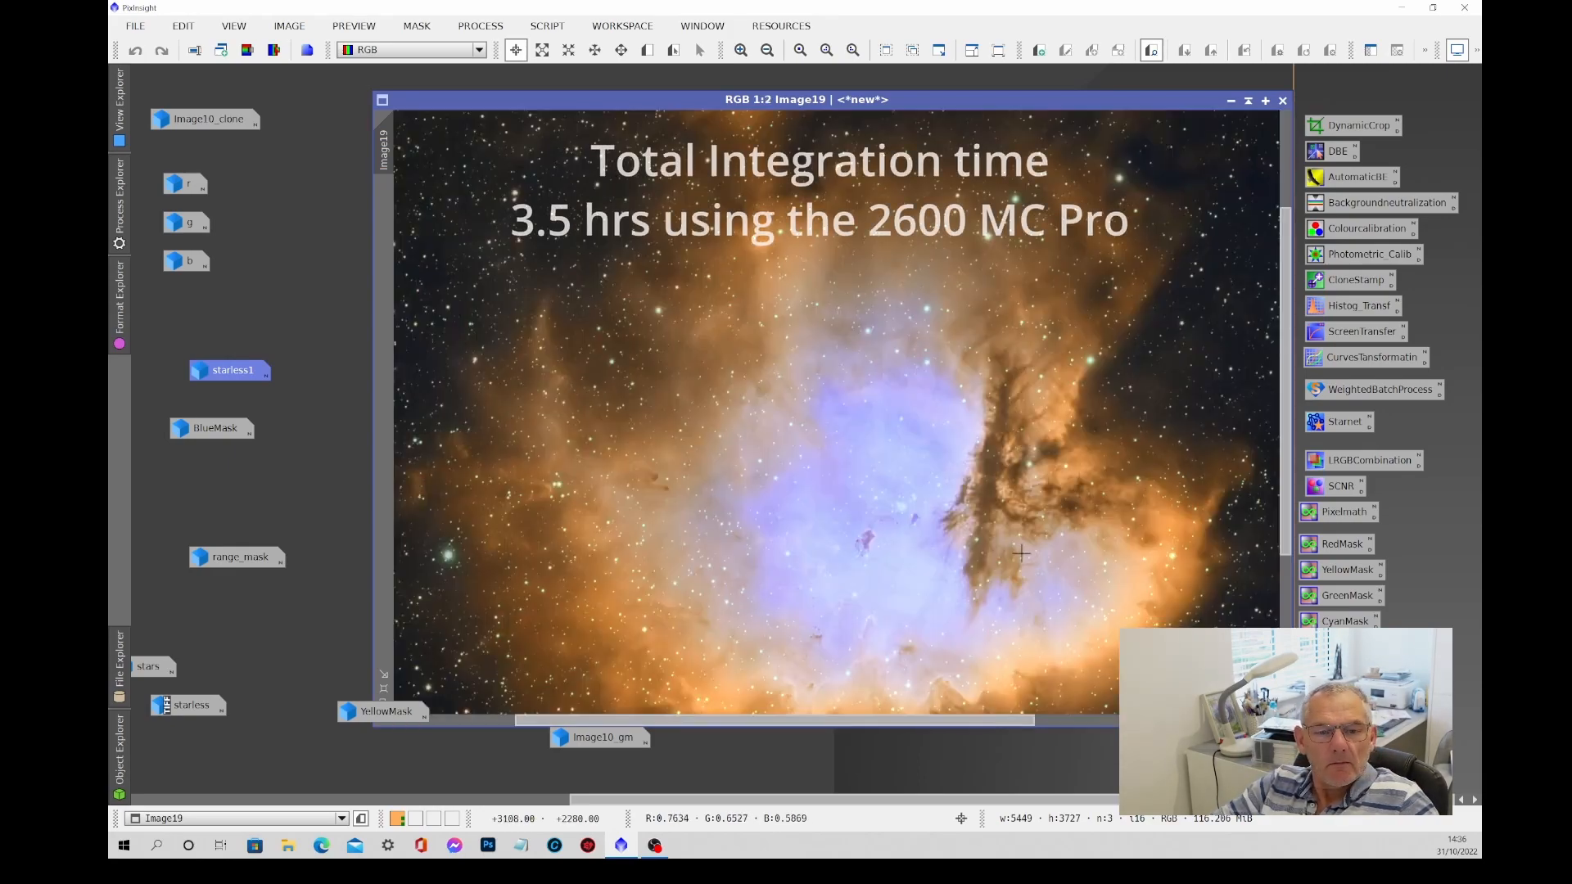
{"action": "scroll", "coordinate": [1021, 552], "scroll_direction": "down", "scroll_amount": 1}
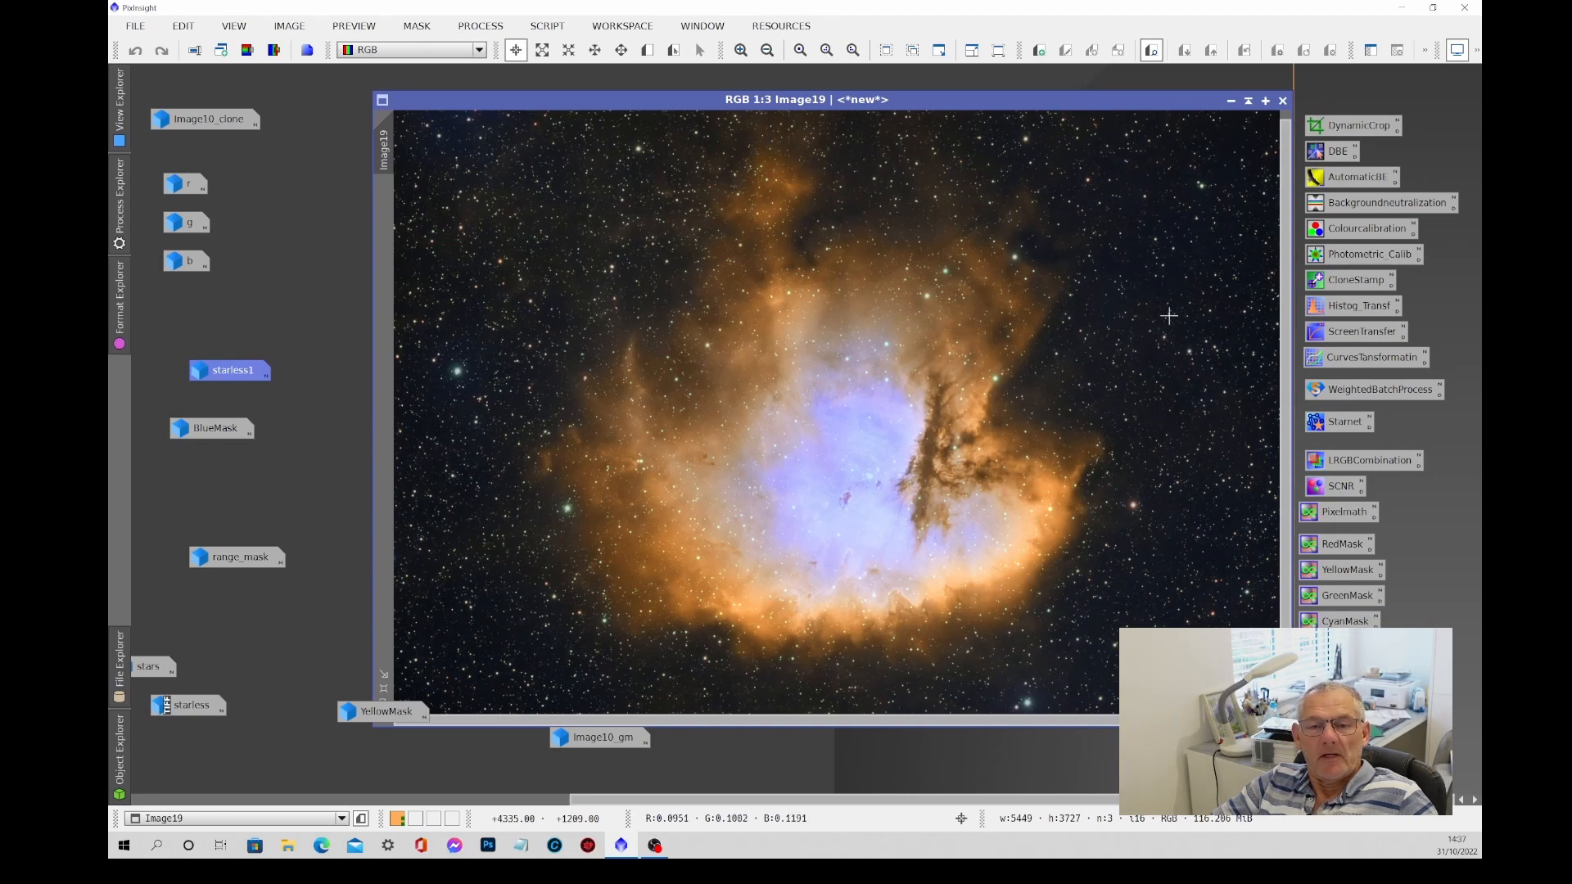
{"action": "scroll", "coordinate": [1052, 439], "scroll_direction": "up", "scroll_amount": 1}
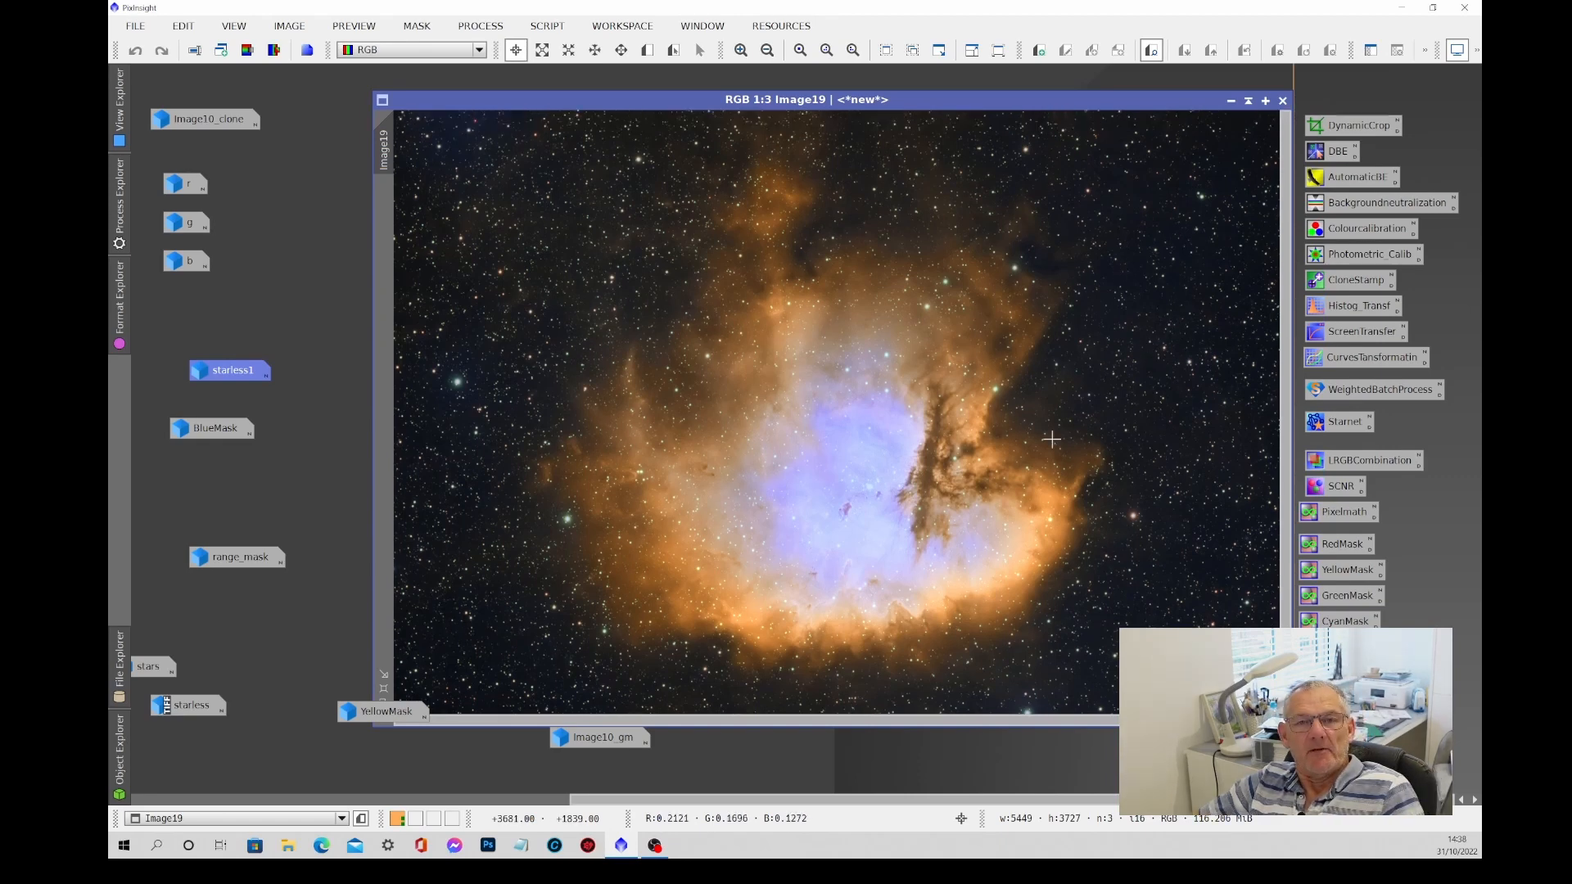